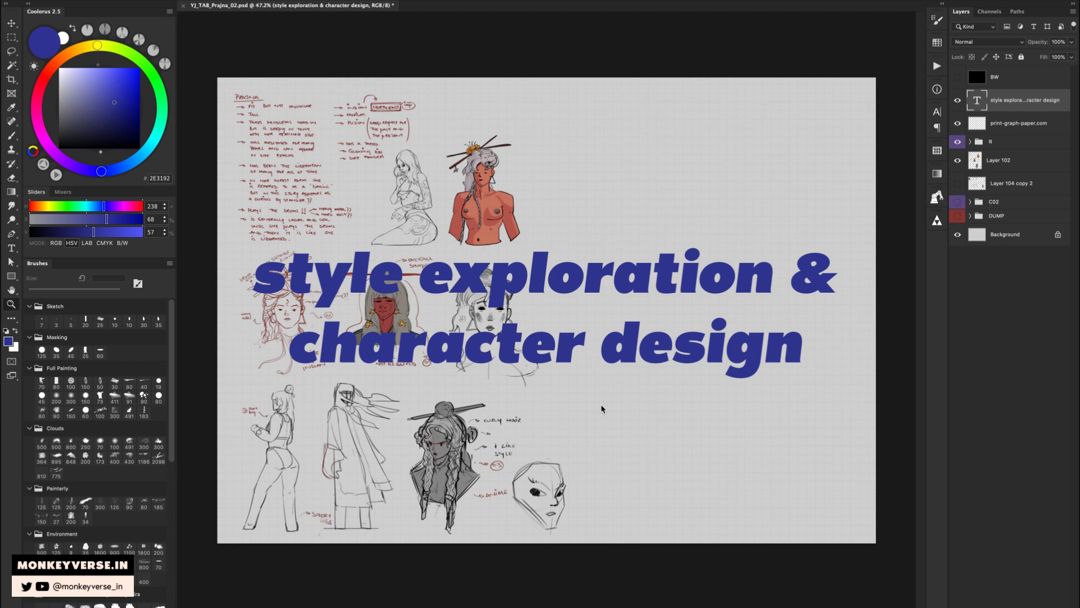
Hide the "style exploration & character design" text layer.
{"action": "left_click", "coordinate": [958, 102]}
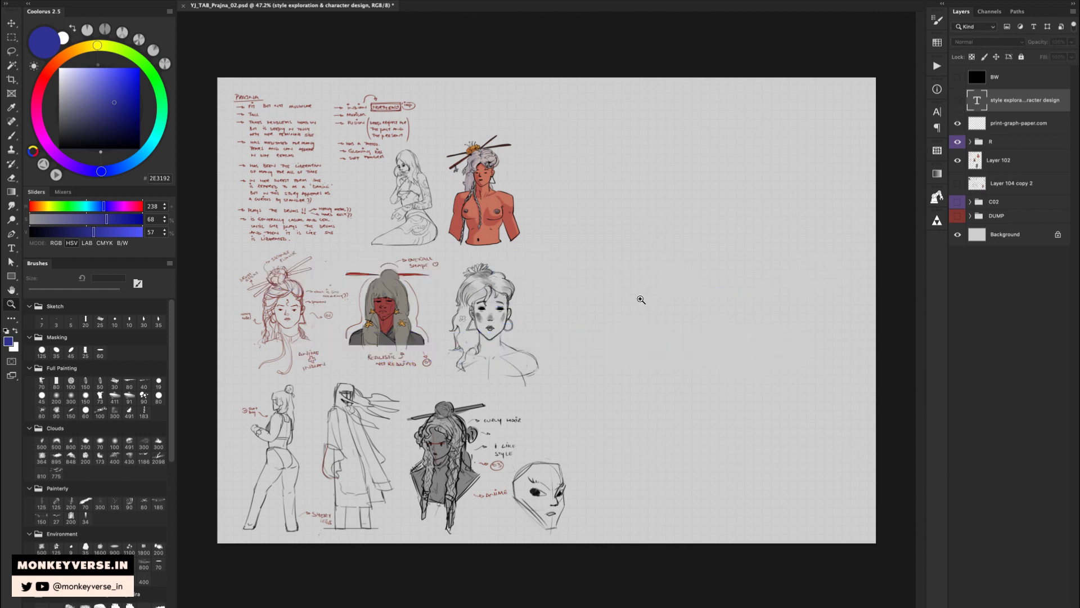
{"action": "left_click_drag", "start_coordinate": [645, 294], "coordinate": [644, 294]}
{"action": "key", "text": "b"}
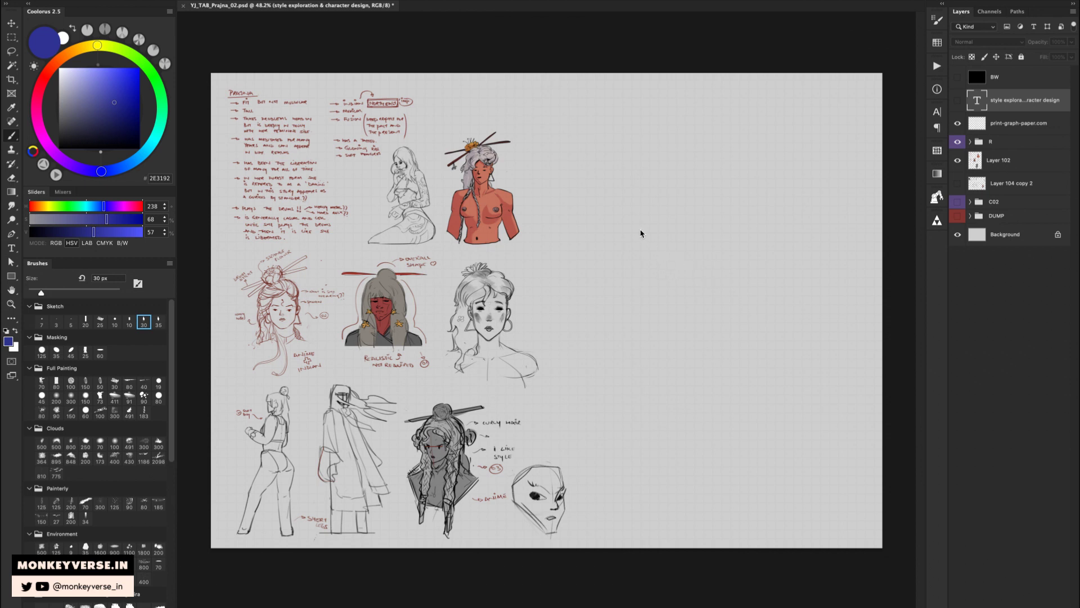
Hide the Layer 102 sketches and add a new empty layer directly above that layer.
{"action": "left_click", "coordinate": [981, 168]}
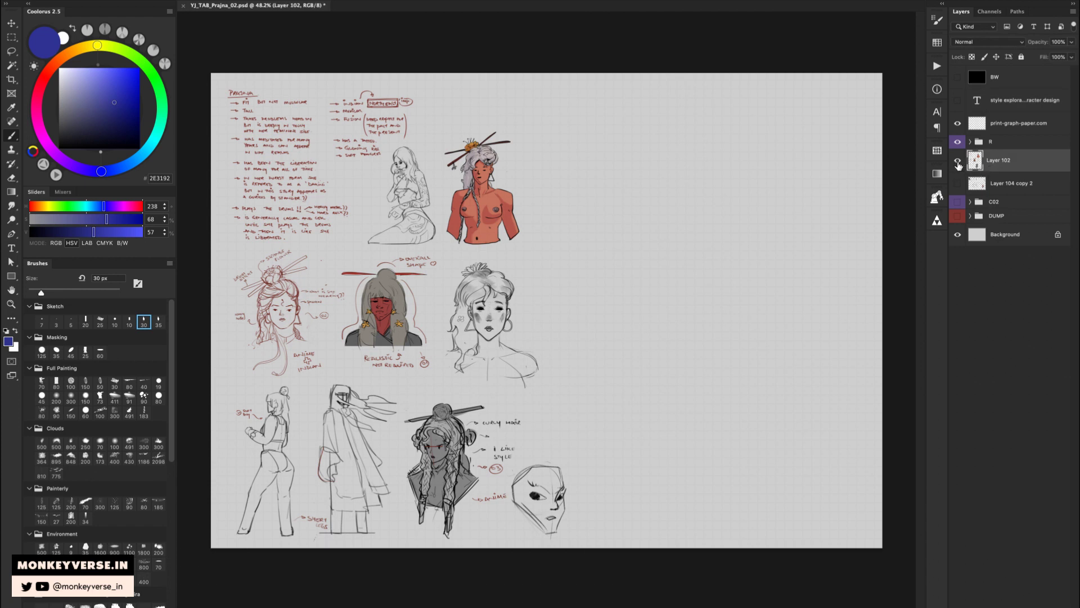
{"action": "left_click", "coordinate": [959, 163]}
{"action": "key", "text": "ctrl+shift+alt+n"}
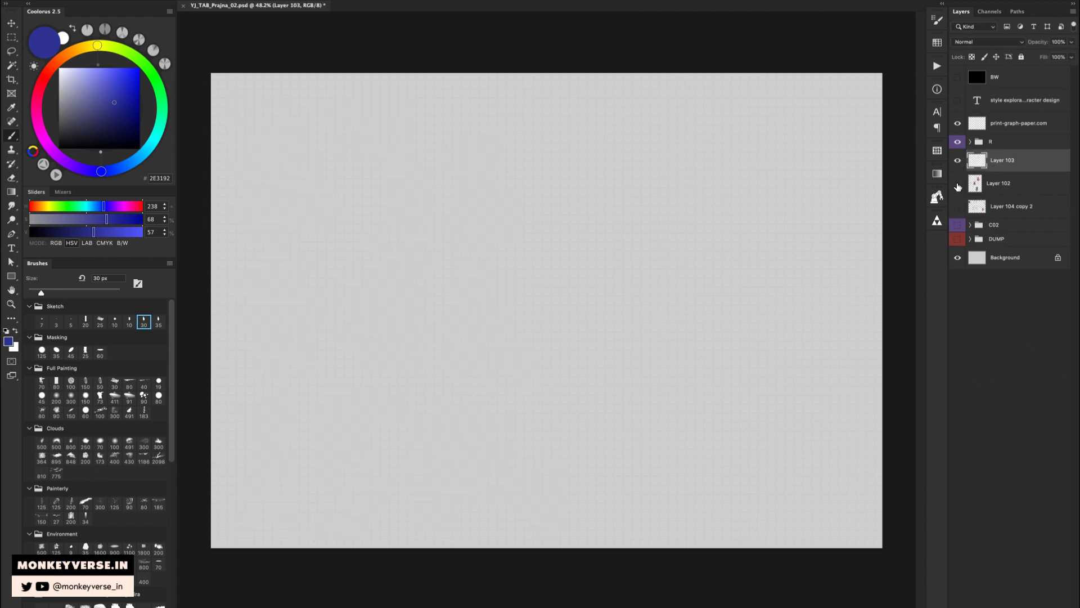
Reset the drawing colours to default black and white for sketching in the upper-left area of the canvas.
{"action": "key", "text": "z"}
{"action": "left_click_drag", "start_coordinate": [429, 226], "coordinate": [563, 311]}
{"action": "left_click_drag", "start_coordinate": [505, 282], "coordinate": [560, 303]}
{"action": "left_click_drag", "start_coordinate": [411, 242], "coordinate": [443, 260]}
{"action": "left_click_drag", "start_coordinate": [478, 274], "coordinate": [554, 310]}
{"action": "left_click_drag", "start_coordinate": [488, 281], "coordinate": [513, 308]}
{"action": "left_click_drag", "start_coordinate": [492, 272], "coordinate": [510, 310]}
{"action": "key", "text": "d"}
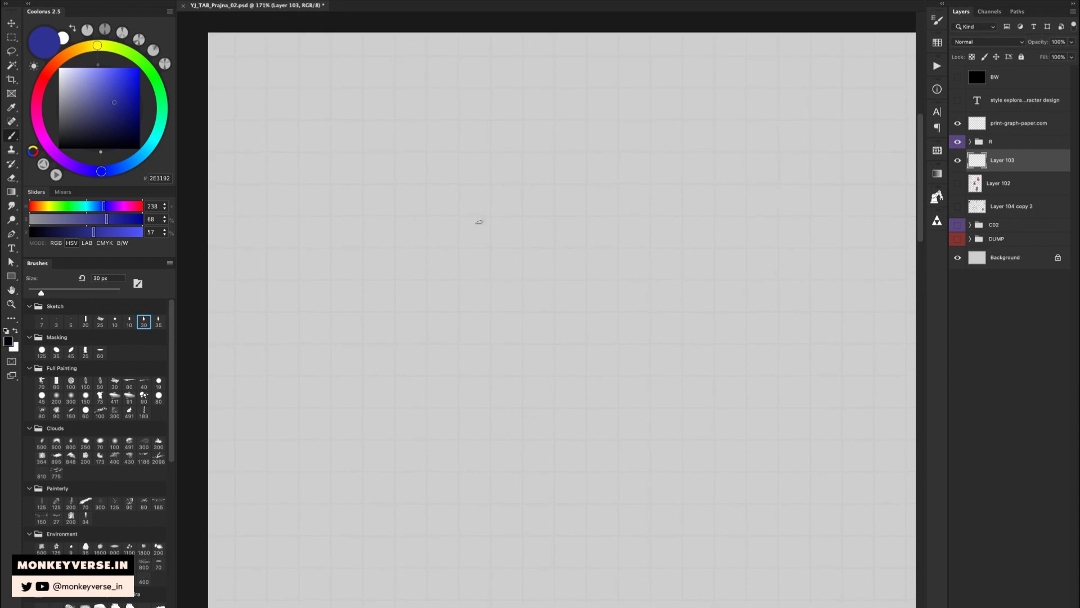
Draw a curved vertical face centre line and cross it with a short curved eye guideline using the 30 px sketch brush.
{"action": "left_click_drag", "start_coordinate": [465, 200], "coordinate": [488, 249]}
{"action": "key", "text": "ctrl+z"}
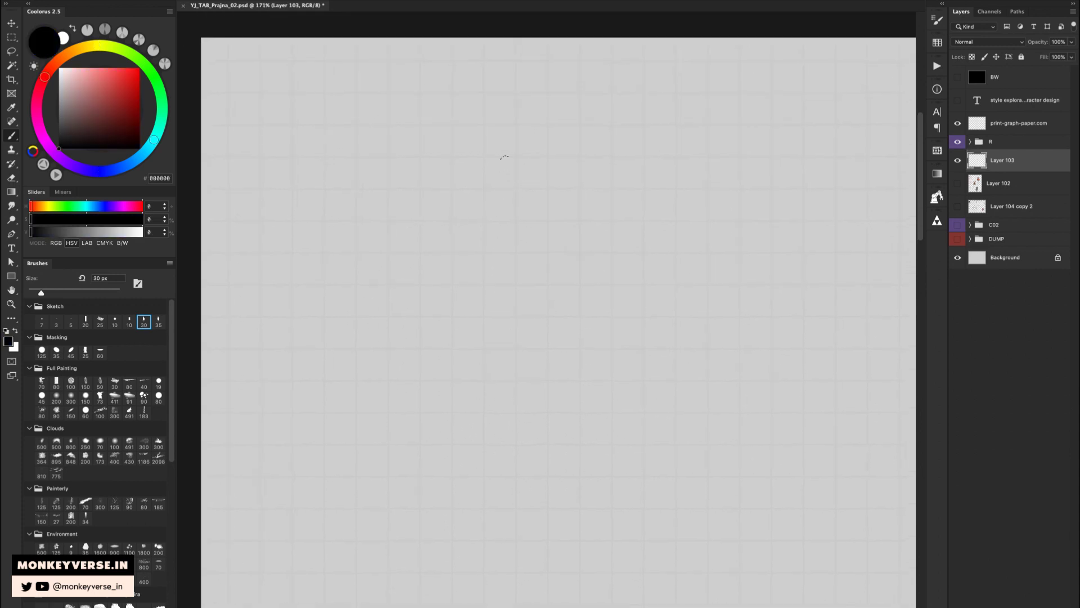
{"action": "left_click_drag", "start_coordinate": [496, 176], "coordinate": [484, 247]}
{"action": "key", "text": "ctrl+z"}
{"action": "scroll", "coordinate": [475, 270], "scroll_direction": "down", "scroll_amount": 1}
{"action": "left_click_drag", "start_coordinate": [495, 156], "coordinate": [489, 251]}
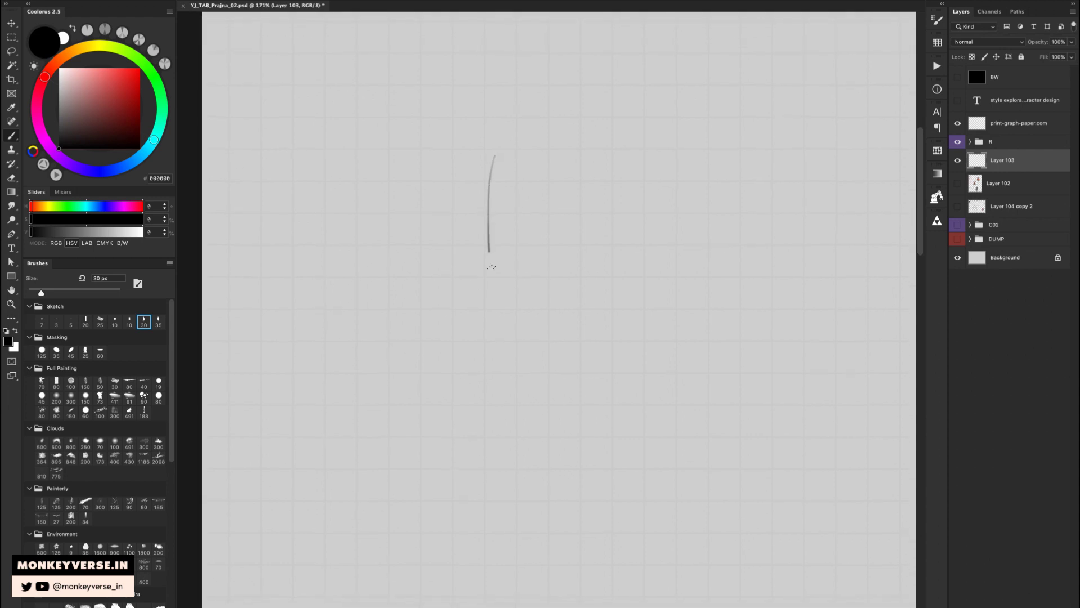
{"action": "left_click_drag", "start_coordinate": [455, 184], "coordinate": [554, 204]}
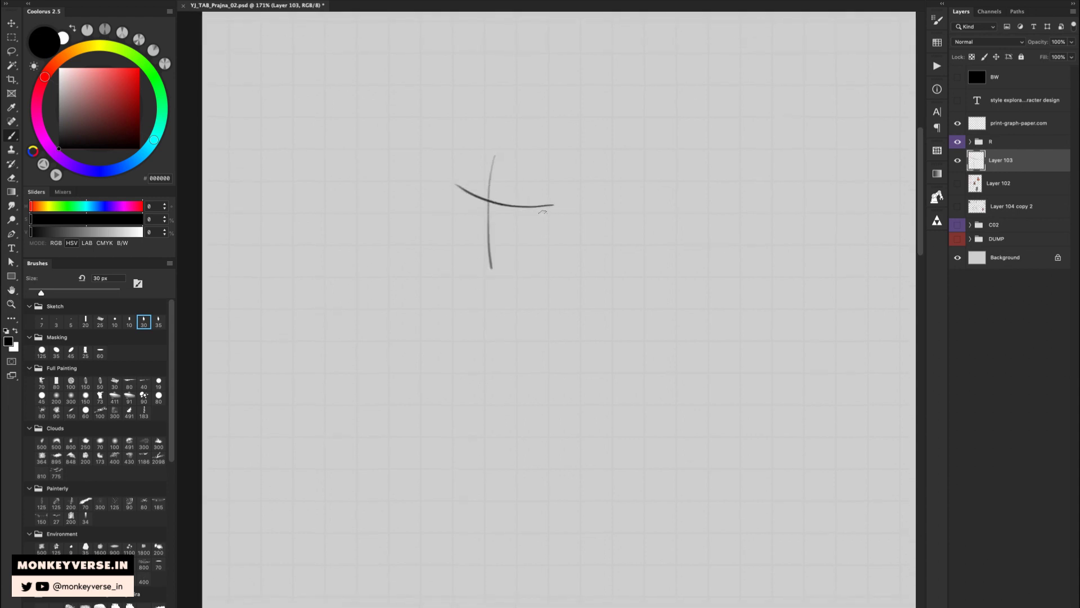
{"action": "key", "text": "ctrl+z"}
{"action": "key", "text": "ctrl+z"}
{"action": "left_click_drag", "start_coordinate": [465, 181], "coordinate": [546, 197]}
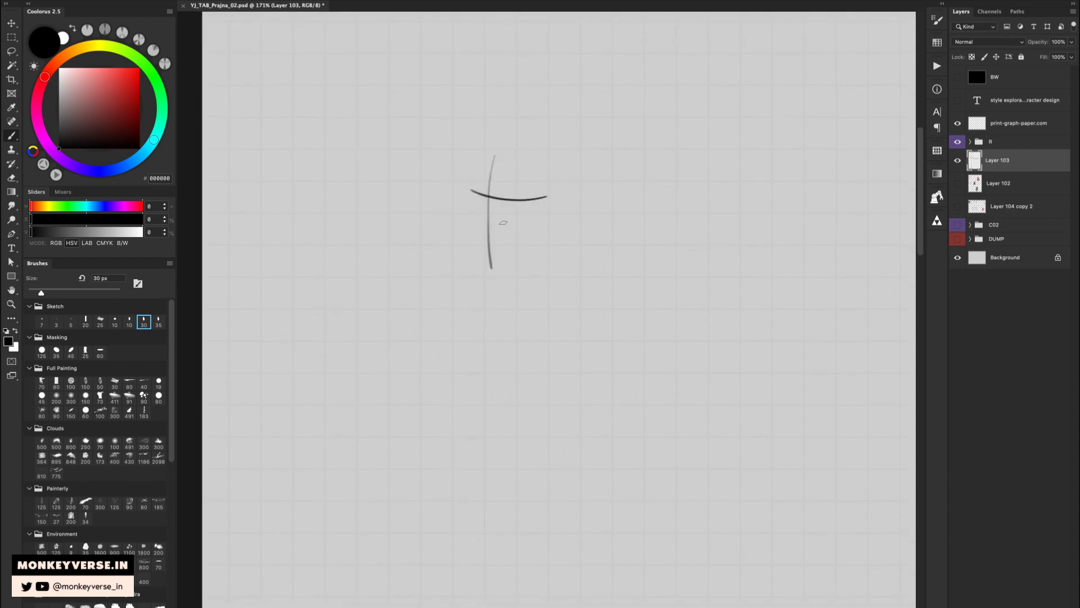
Sketch the far brow, nose bridge and nose tip beside the crossing guidelines.
{"action": "left_click_drag", "start_coordinate": [464, 180], "coordinate": [479, 197]}
{"action": "key", "text": "ctrl+z"}
{"action": "mouse_move", "coordinate": [468, 189]}
{"action": "left_mouse_down"}
{"action": "mouse_move", "coordinate": [499, 260]}
{"action": "mouse_move", "coordinate": [484, 220]}
{"action": "mouse_move", "coordinate": [496, 259]}
{"action": "mouse_move", "coordinate": [485, 221]}
{"action": "left_mouse_up"}
{"action": "key", "text": "super+z"}
Erase the vertical guideline and its crossing with the eye guideline using a 35 px eraser.
{"action": "key", "text": "e"}
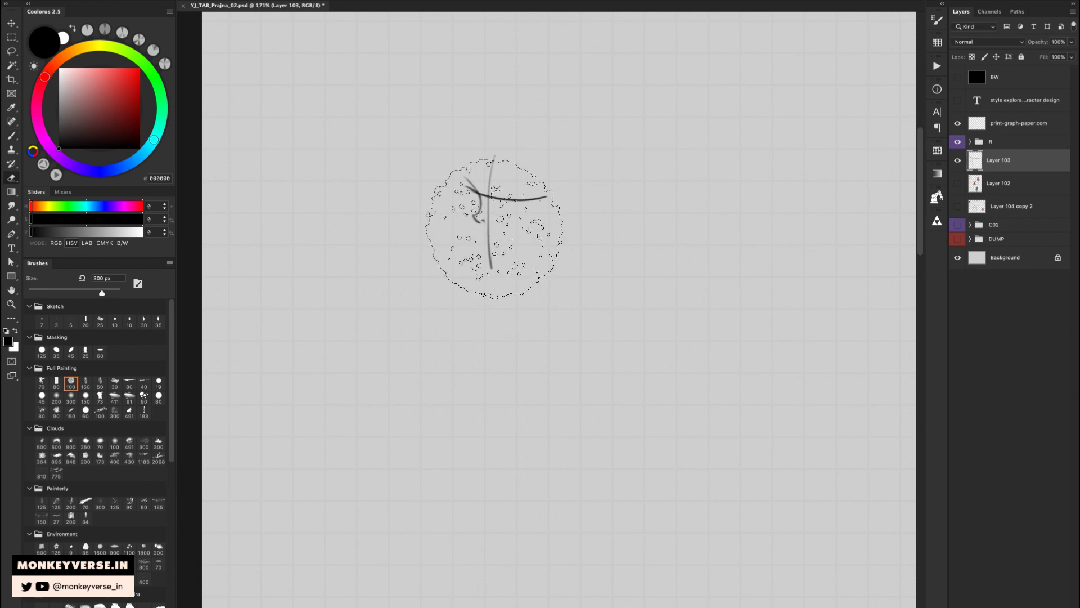
{"action": "left_click", "coordinate": [553, 362]}
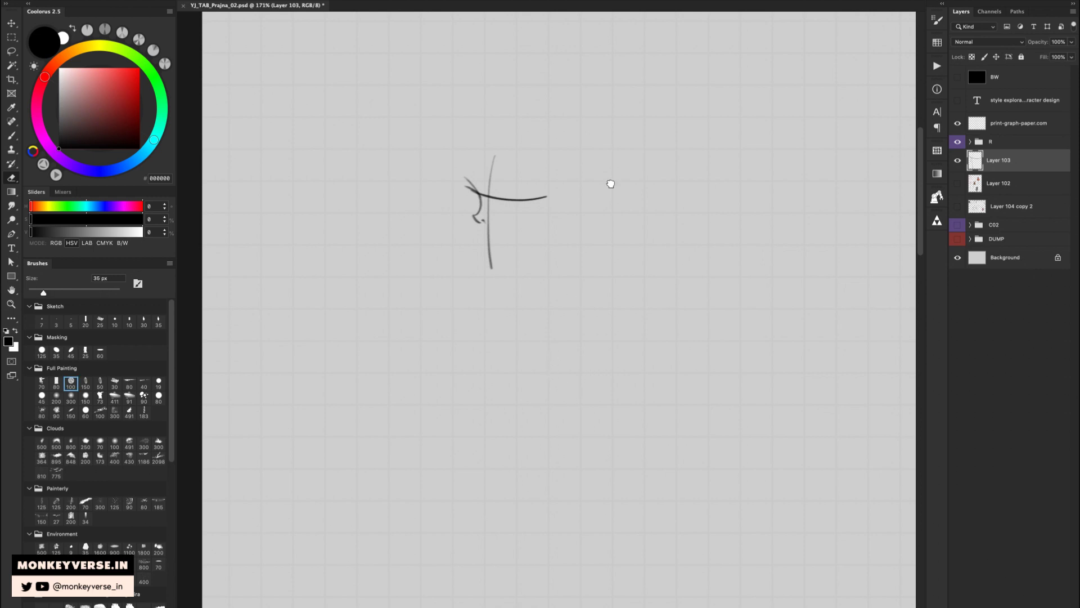
{"action": "mouse_move", "coordinate": [498, 157]}
{"action": "left_mouse_down"}
{"action": "mouse_move", "coordinate": [488, 213]}
{"action": "mouse_move", "coordinate": [498, 273]}
{"action": "mouse_move", "coordinate": [480, 232]}
{"action": "mouse_move", "coordinate": [494, 240]}
{"action": "left_mouse_up"}
{"action": "key", "text": "b"}
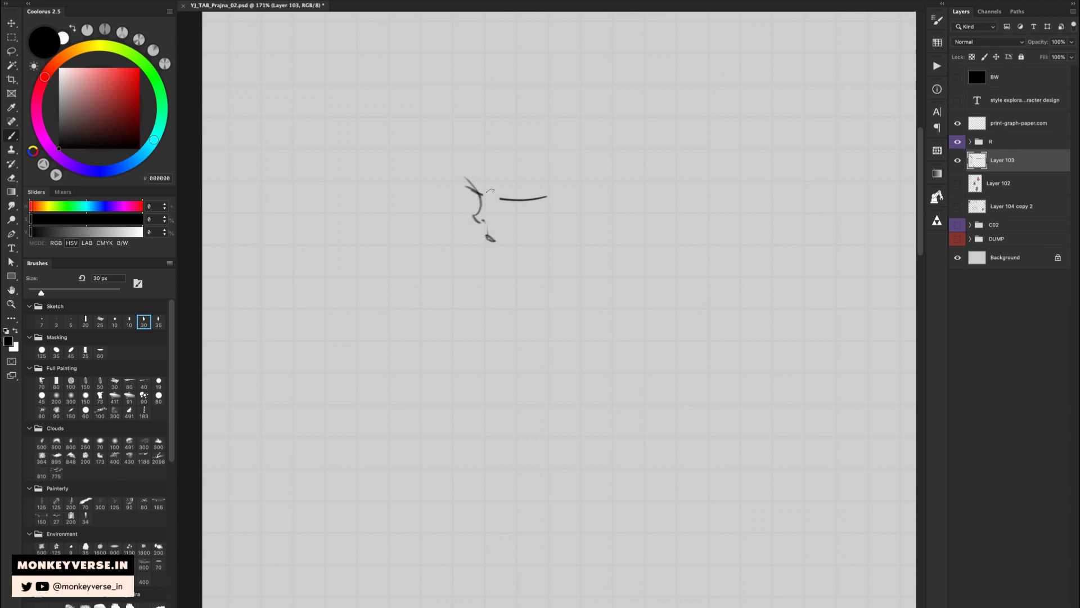
Sketch the far eye outline and the first lines of the near eye and brow.
{"action": "key", "text": "e"}
{"action": "key", "text": "b"}
{"action": "mouse_move", "coordinate": [480, 196]}
{"action": "left_mouse_down"}
{"action": "mouse_move", "coordinate": [468, 195]}
{"action": "mouse_move", "coordinate": [477, 201]}
{"action": "left_mouse_up"}
{"action": "mouse_move", "coordinate": [474, 185]}
{"action": "left_mouse_down"}
{"action": "mouse_move", "coordinate": [511, 195]}
{"action": "mouse_move", "coordinate": [494, 198]}
{"action": "mouse_move", "coordinate": [541, 192]}
{"action": "mouse_move", "coordinate": [535, 207]}
{"action": "mouse_move", "coordinate": [504, 202]}
{"action": "mouse_move", "coordinate": [526, 210]}
{"action": "left_mouse_up"}
{"action": "key", "text": "e"}
{"action": "key", "text": "b"}
{"action": "key", "text": "super+z"}
{"action": "key", "text": "super+z"}
{"action": "key", "text": "super+z"}
Draw the far side of the face down to the chin and the jawline back toward the ear.
{"action": "mouse_move", "coordinate": [460, 166]}
{"action": "left_mouse_down"}
{"action": "mouse_move", "coordinate": [464, 223]}
{"action": "mouse_move", "coordinate": [487, 258]}
{"action": "left_mouse_up"}
{"action": "key", "text": "ctrl+z"}
{"action": "left_click_drag", "start_coordinate": [466, 216], "coordinate": [490, 265]}
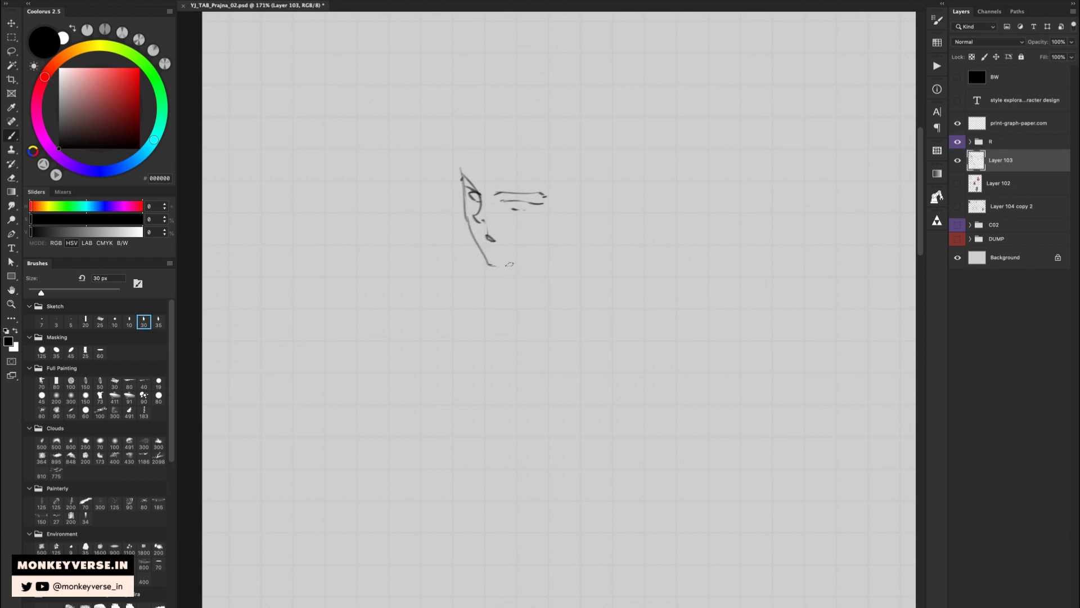
{"action": "left_click_drag", "start_coordinate": [490, 265], "coordinate": [552, 240]}
Add eyelid, iris and lash strokes to both eyes and define the near eyebrow.
{"action": "left_click_drag", "start_coordinate": [508, 207], "coordinate": [517, 209]}
{"action": "mouse_move", "coordinate": [462, 190]}
{"action": "left_mouse_down"}
{"action": "mouse_move", "coordinate": [529, 207]}
{"action": "mouse_move", "coordinate": [519, 210]}
{"action": "mouse_move", "coordinate": [503, 202]}
{"action": "mouse_move", "coordinate": [544, 203]}
{"action": "left_mouse_up"}
{"action": "left_click_drag", "start_coordinate": [530, 203], "coordinate": [525, 202]}
{"action": "mouse_move", "coordinate": [501, 188]}
{"action": "left_mouse_down"}
{"action": "mouse_move", "coordinate": [553, 197]}
{"action": "mouse_move", "coordinate": [543, 191]}
{"action": "left_mouse_up"}
{"action": "key", "text": "super+z"}
{"action": "key", "text": "super+z"}
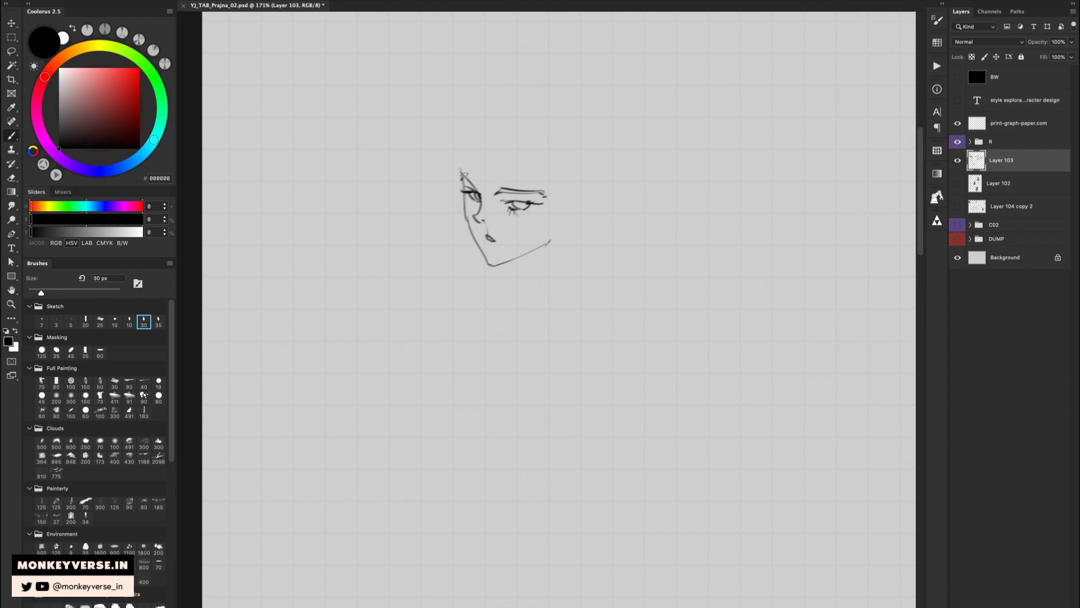
Darken the far eyebrow and draw the front neck line below the jaw.
{"action": "left_click_drag", "start_coordinate": [462, 169], "coordinate": [481, 193]}
{"action": "key", "text": "e"}
{"action": "mouse_move", "coordinate": [491, 231]}
{"action": "left_mouse_down"}
{"action": "mouse_move", "coordinate": [504, 220]}
{"action": "mouse_move", "coordinate": [540, 280]}
{"action": "left_mouse_up"}
{"action": "key", "text": "b"}
{"action": "key", "text": "super+z"}
{"action": "key", "text": "super+z"}
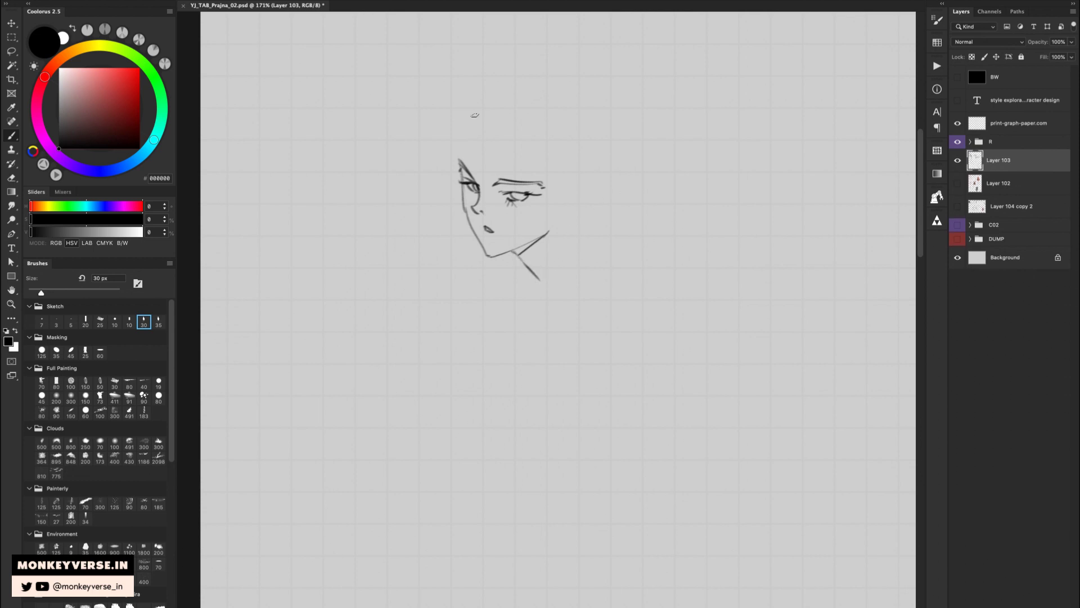
{"action": "left_click_drag", "start_coordinate": [591, 101], "coordinate": [602, 149]}
{"action": "key", "text": "ctrl+z"}
{"action": "left_click_drag", "start_coordinate": [597, 101], "coordinate": [606, 163]}
{"action": "key", "text": "ctrl+z"}
{"action": "left_click_drag", "start_coordinate": [567, 226], "coordinate": [523, 298]}
{"action": "key", "text": "super+z"}
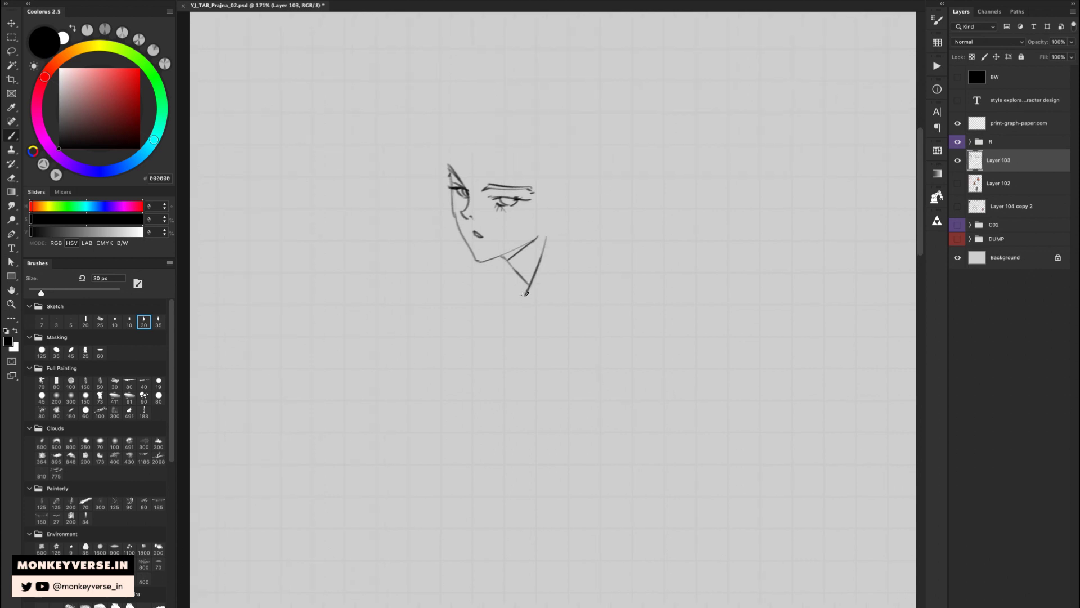
{"action": "key", "text": "ctrl+z"}
Thicken the jawline and fill a dark shadow wedge where the neck meets the jaw.
{"action": "key", "text": "e"}
{"action": "key", "text": "b"}
{"action": "mouse_move", "coordinate": [500, 257]}
{"action": "left_mouse_down"}
{"action": "mouse_move", "coordinate": [531, 241]}
{"action": "mouse_move", "coordinate": [509, 255]}
{"action": "left_mouse_up"}
{"action": "left_click_drag", "start_coordinate": [481, 261], "coordinate": [513, 251]}
{"action": "key", "text": "super+z"}
Sketch the ear behind the jaw and darken the near eye and eyebrow.
{"action": "mouse_move", "coordinate": [566, 192]}
{"action": "left_mouse_down"}
{"action": "mouse_move", "coordinate": [557, 216]}
{"action": "mouse_move", "coordinate": [567, 192]}
{"action": "mouse_move", "coordinate": [556, 206]}
{"action": "left_mouse_up"}
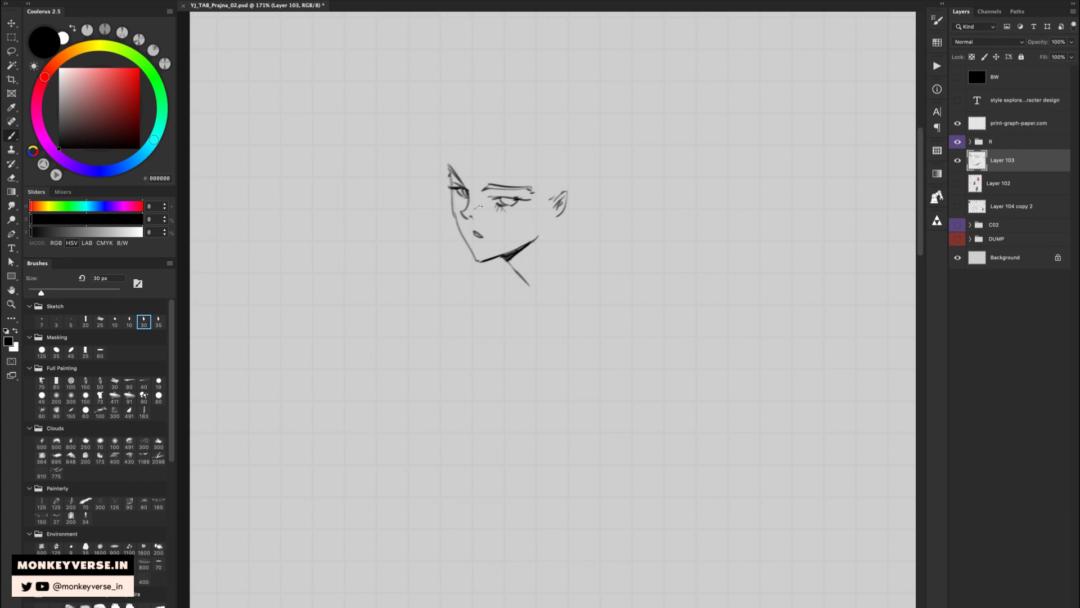
{"action": "left_click_drag", "start_coordinate": [497, 197], "coordinate": [504, 200]}
{"action": "left_click_drag", "start_coordinate": [487, 186], "coordinate": [527, 189]}
Sketch the curl over the forehead, the rear hairline and short sideburn strokes around the ear.
{"action": "scroll", "coordinate": [472, 166], "scroll_direction": "up", "scroll_amount": 1}
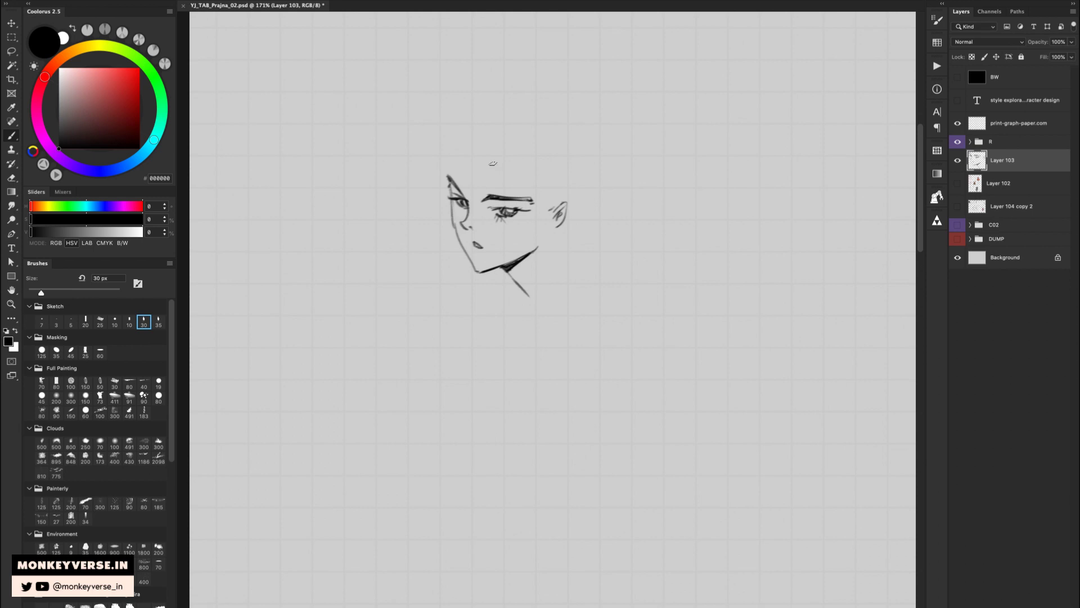
{"action": "mouse_move", "coordinate": [483, 151]}
{"action": "left_mouse_down"}
{"action": "mouse_move", "coordinate": [477, 162]}
{"action": "mouse_move", "coordinate": [502, 181]}
{"action": "mouse_move", "coordinate": [482, 173]}
{"action": "mouse_move", "coordinate": [506, 187]}
{"action": "mouse_move", "coordinate": [494, 137]}
{"action": "left_mouse_up"}
{"action": "key", "text": "ctrl+z"}
{"action": "key", "text": "ctrl+z"}
{"action": "mouse_move", "coordinate": [552, 195]}
{"action": "left_mouse_down"}
{"action": "mouse_move", "coordinate": [549, 207]}
{"action": "mouse_move", "coordinate": [549, 171]}
{"action": "mouse_move", "coordinate": [569, 151]}
{"action": "mouse_move", "coordinate": [557, 239]}
{"action": "left_mouse_up"}
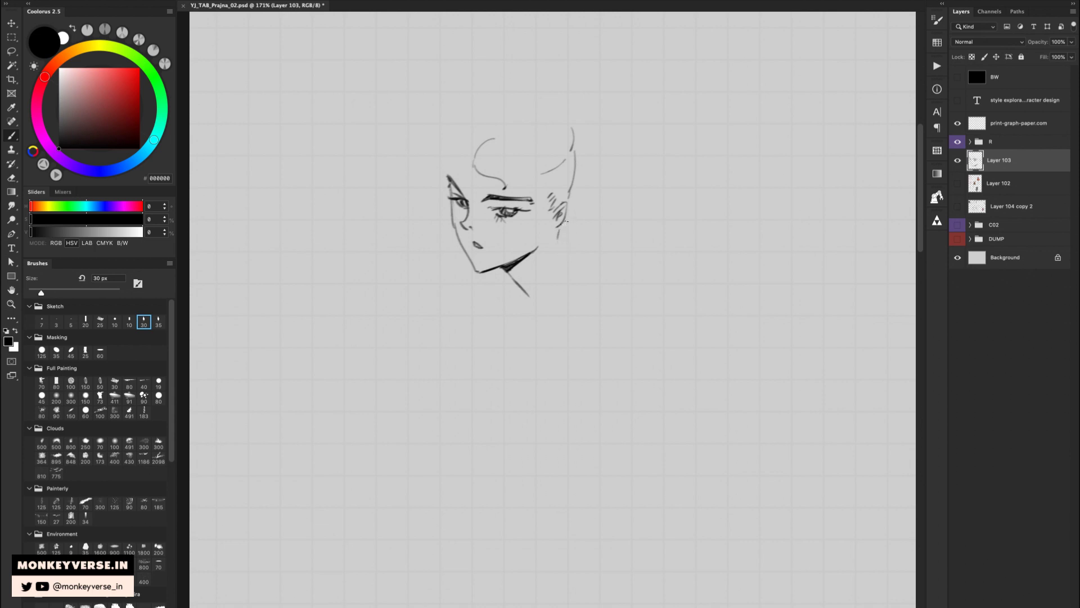
Draw the folded collar running from the nape down to a point below the neck.
{"action": "mouse_move", "coordinate": [564, 222]}
{"action": "left_mouse_down"}
{"action": "mouse_move", "coordinate": [575, 236]}
{"action": "mouse_move", "coordinate": [515, 317]}
{"action": "left_mouse_up"}
{"action": "mouse_move", "coordinate": [577, 231]}
{"action": "left_mouse_down"}
{"action": "mouse_move", "coordinate": [592, 261]}
{"action": "mouse_move", "coordinate": [505, 343]}
{"action": "mouse_move", "coordinate": [525, 322]}
{"action": "left_mouse_up"}
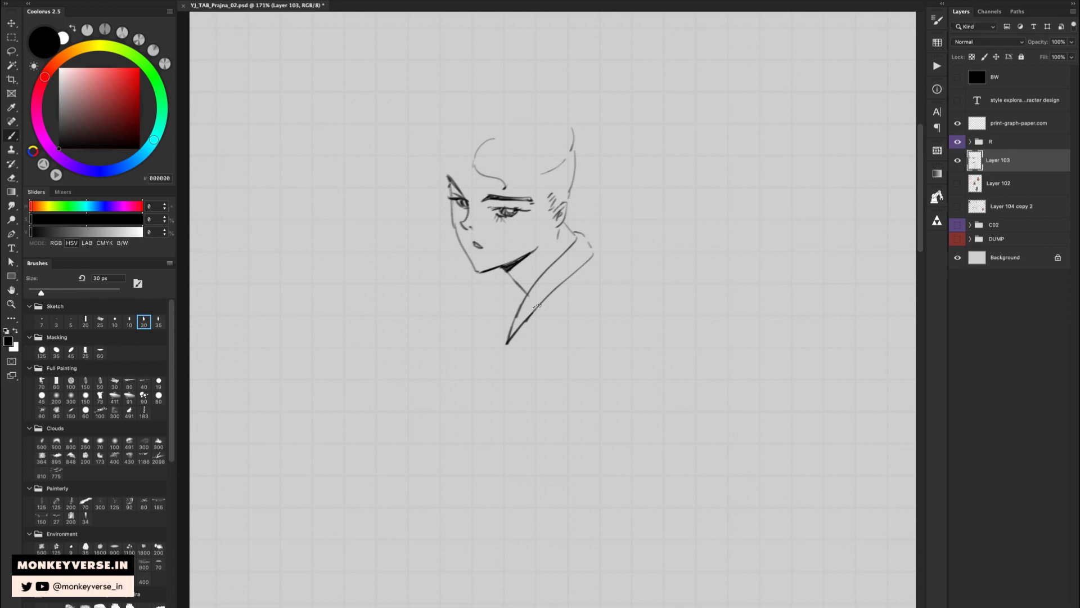
{"action": "left_click_drag", "start_coordinate": [585, 237], "coordinate": [594, 261]}
Draw the large front hair swoop and hatch the swept-back side hair above the ear.
{"action": "scroll", "coordinate": [563, 203], "scroll_direction": "up", "scroll_amount": 1}
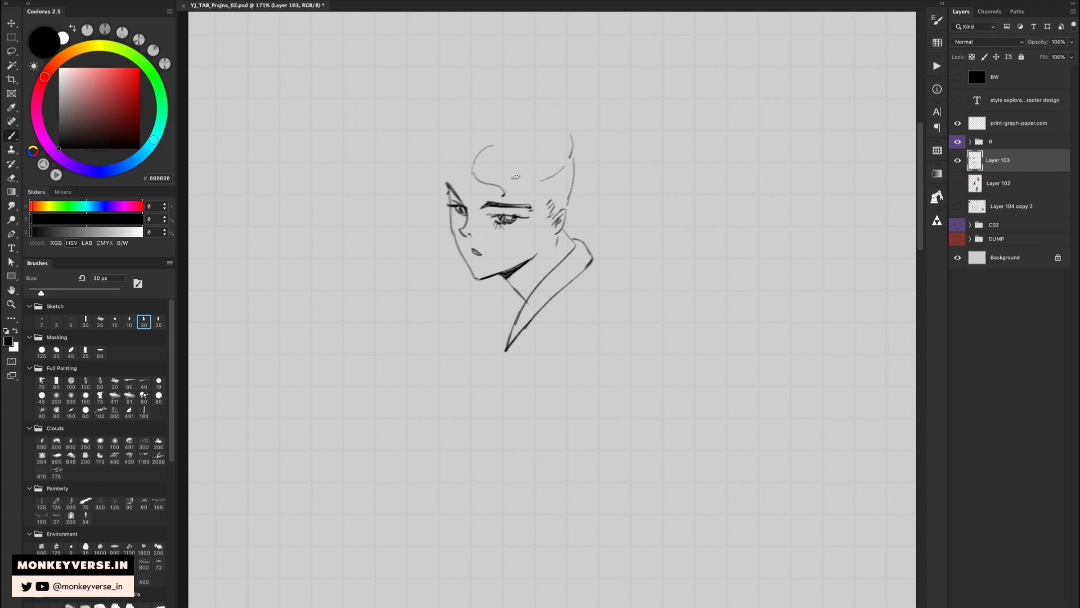
{"action": "mouse_move", "coordinate": [516, 172]}
{"action": "left_mouse_down"}
{"action": "mouse_move", "coordinate": [512, 183]}
{"action": "mouse_move", "coordinate": [546, 174]}
{"action": "mouse_move", "coordinate": [541, 193]}
{"action": "mouse_move", "coordinate": [569, 173]}
{"action": "left_mouse_up"}
{"action": "key", "text": "super+z"}
{"action": "key", "text": "super+z"}
{"action": "mouse_move", "coordinate": [560, 180]}
{"action": "left_mouse_down"}
{"action": "mouse_move", "coordinate": [574, 164]}
{"action": "mouse_move", "coordinate": [567, 177]}
{"action": "left_mouse_up"}
{"action": "mouse_move", "coordinate": [564, 181]}
{"action": "left_mouse_down"}
{"action": "mouse_move", "coordinate": [570, 186]}
{"action": "mouse_move", "coordinate": [555, 209]}
{"action": "mouse_move", "coordinate": [543, 179]}
{"action": "mouse_move", "coordinate": [581, 130]}
{"action": "left_mouse_up"}
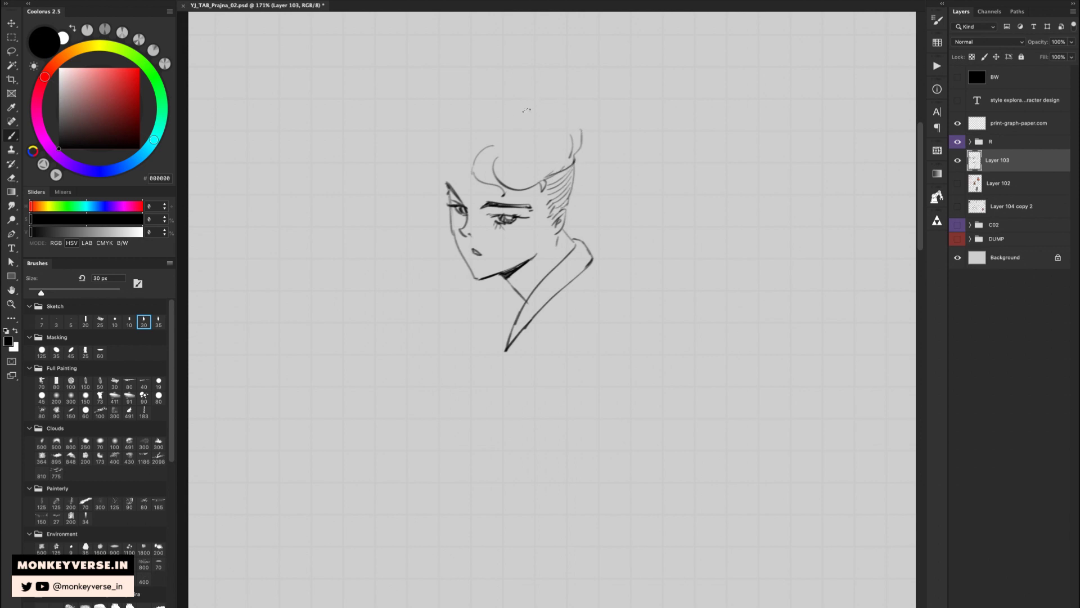
Draw the outer contour of the voluminous hair over the forehead and crown, with a loose curl by the far temple.
{"action": "mouse_move", "coordinate": [495, 134]}
{"action": "left_mouse_down"}
{"action": "mouse_move", "coordinate": [526, 108]}
{"action": "mouse_move", "coordinate": [561, 105]}
{"action": "left_mouse_up"}
{"action": "mouse_move", "coordinate": [486, 135]}
{"action": "left_mouse_down"}
{"action": "mouse_move", "coordinate": [444, 169]}
{"action": "mouse_move", "coordinate": [433, 203]}
{"action": "mouse_move", "coordinate": [445, 219]}
{"action": "left_mouse_up"}
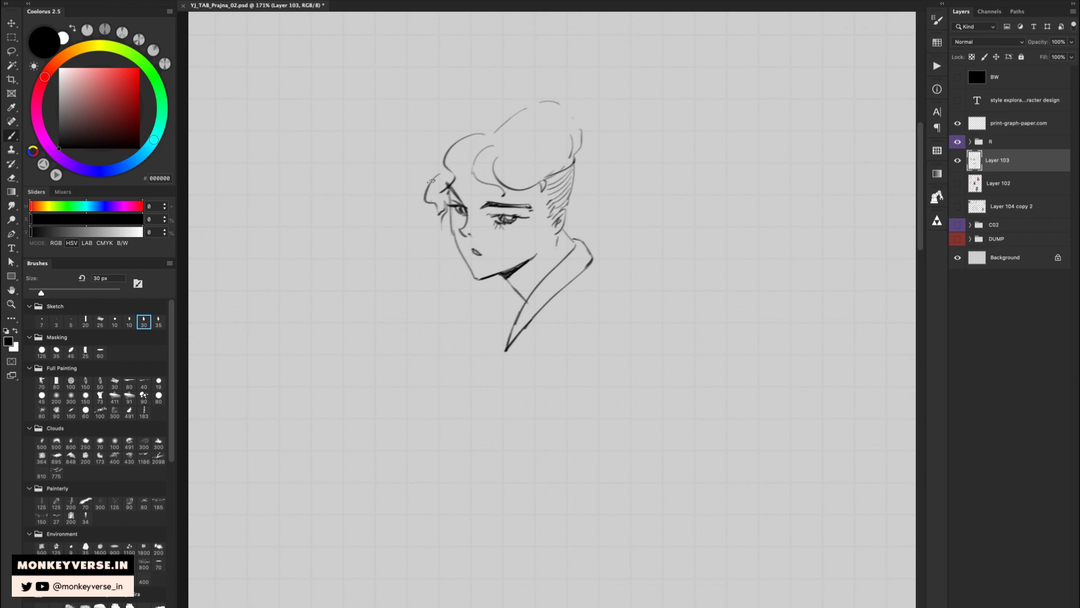
{"action": "mouse_move", "coordinate": [431, 181]}
{"action": "left_mouse_down"}
{"action": "mouse_move", "coordinate": [427, 129]}
{"action": "mouse_move", "coordinate": [477, 94]}
{"action": "mouse_move", "coordinate": [535, 86]}
{"action": "mouse_move", "coordinate": [459, 109]}
{"action": "mouse_move", "coordinate": [535, 87]}
{"action": "mouse_move", "coordinate": [487, 93]}
{"action": "mouse_move", "coordinate": [527, 93]}
{"action": "left_mouse_up"}
{"action": "key", "text": "e"}
{"action": "key", "text": "b"}
{"action": "mouse_move", "coordinate": [524, 91]}
{"action": "left_mouse_down"}
{"action": "mouse_move", "coordinate": [548, 95]}
{"action": "mouse_move", "coordinate": [488, 85]}
{"action": "mouse_move", "coordinate": [522, 81]}
{"action": "left_mouse_up"}
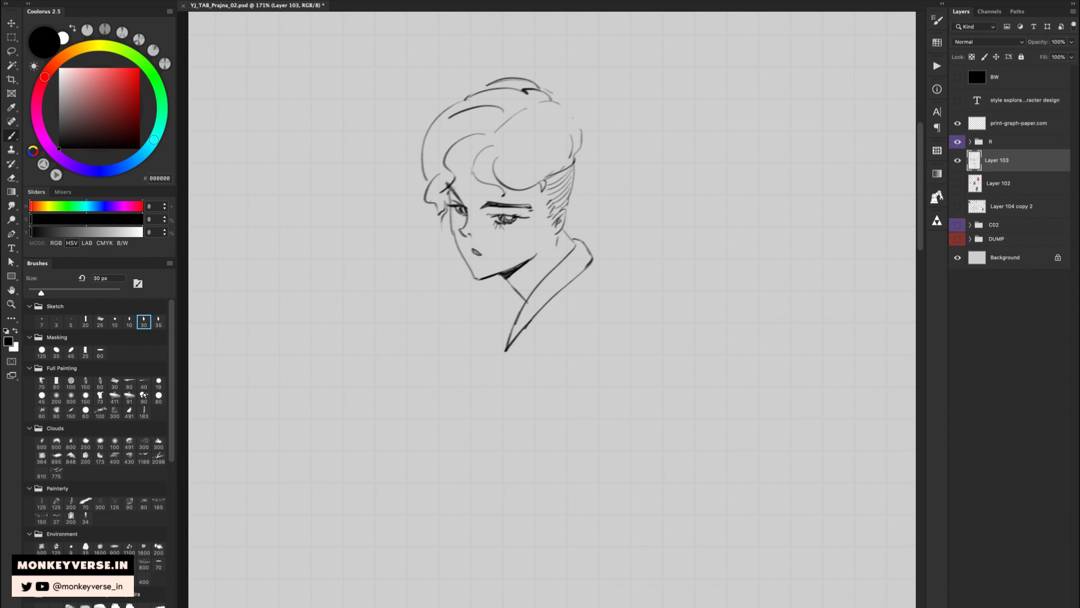
Extend the loose lock beside the face and draw a thin braid from the nape down along the collar.
{"action": "mouse_move", "coordinate": [442, 208]}
{"action": "left_mouse_down"}
{"action": "mouse_move", "coordinate": [437, 240]}
{"action": "mouse_move", "coordinate": [440, 228]}
{"action": "left_mouse_up"}
{"action": "mouse_move", "coordinate": [534, 84]}
{"action": "left_mouse_down"}
{"action": "mouse_move", "coordinate": [568, 117]}
{"action": "mouse_move", "coordinate": [574, 183]}
{"action": "mouse_move", "coordinate": [576, 109]}
{"action": "mouse_move", "coordinate": [580, 173]}
{"action": "mouse_move", "coordinate": [550, 266]}
{"action": "mouse_move", "coordinate": [502, 328]}
{"action": "mouse_move", "coordinate": [488, 406]}
{"action": "left_mouse_up"}
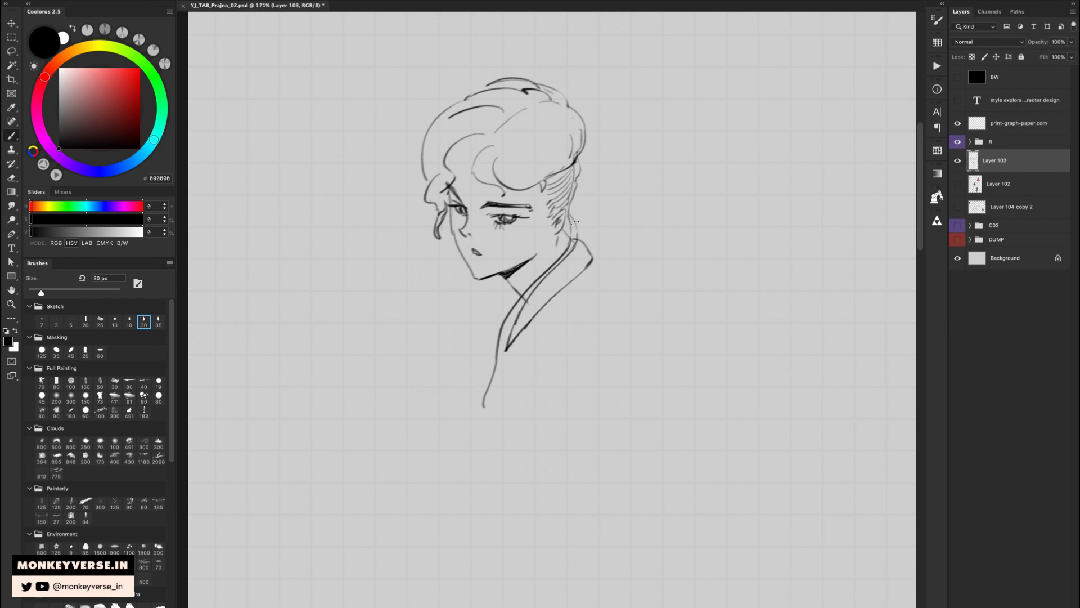
{"action": "mouse_move", "coordinate": [573, 233]}
{"action": "left_mouse_down"}
{"action": "mouse_move", "coordinate": [505, 332]}
{"action": "mouse_move", "coordinate": [498, 399]}
{"action": "mouse_move", "coordinate": [484, 410]}
{"action": "mouse_move", "coordinate": [498, 412]}
{"action": "mouse_move", "coordinate": [491, 442]}
{"action": "left_mouse_up"}
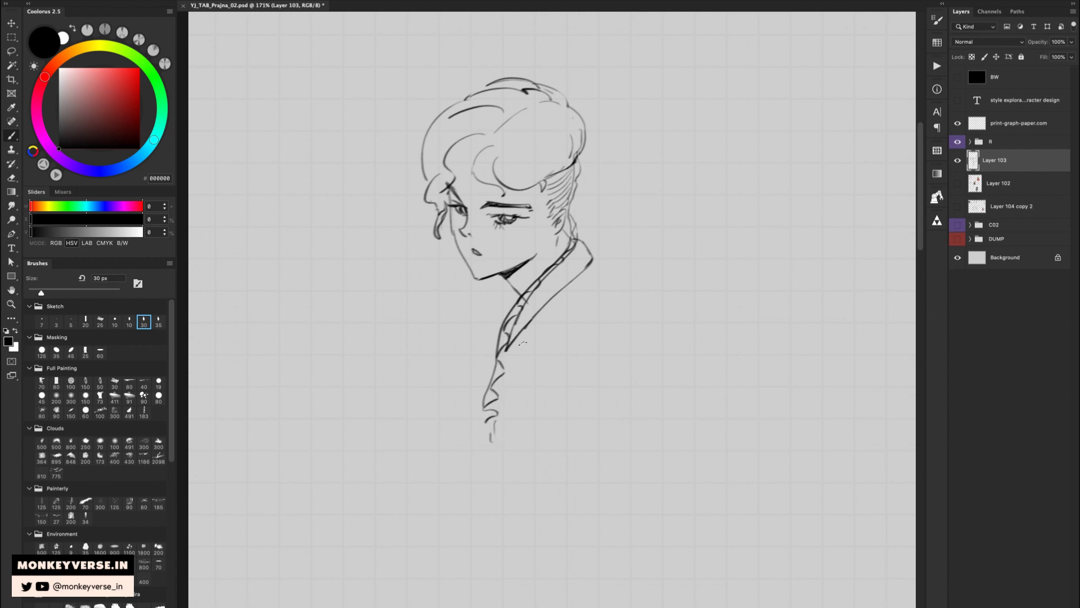
Rework the outer collar edge and erase the part of the braid hanging below the collar point.
{"action": "left_click_drag", "start_coordinate": [539, 340], "coordinate": [561, 349]}
{"action": "mouse_move", "coordinate": [548, 307]}
{"action": "left_mouse_down"}
{"action": "mouse_move", "coordinate": [500, 356]}
{"action": "mouse_move", "coordinate": [493, 442]}
{"action": "mouse_move", "coordinate": [484, 392]}
{"action": "mouse_move", "coordinate": [483, 411]}
{"action": "left_mouse_up"}
{"action": "key", "text": "e"}
{"action": "key", "text": "l"}
{"action": "key", "text": "e"}
{"action": "key", "text": "b"}
Draw the chest contour curving down from the collar point and the rear shoulder line behind the collar.
{"action": "mouse_move", "coordinate": [508, 348]}
{"action": "left_mouse_down"}
{"action": "mouse_move", "coordinate": [483, 372]}
{"action": "mouse_move", "coordinate": [474, 417]}
{"action": "left_mouse_up"}
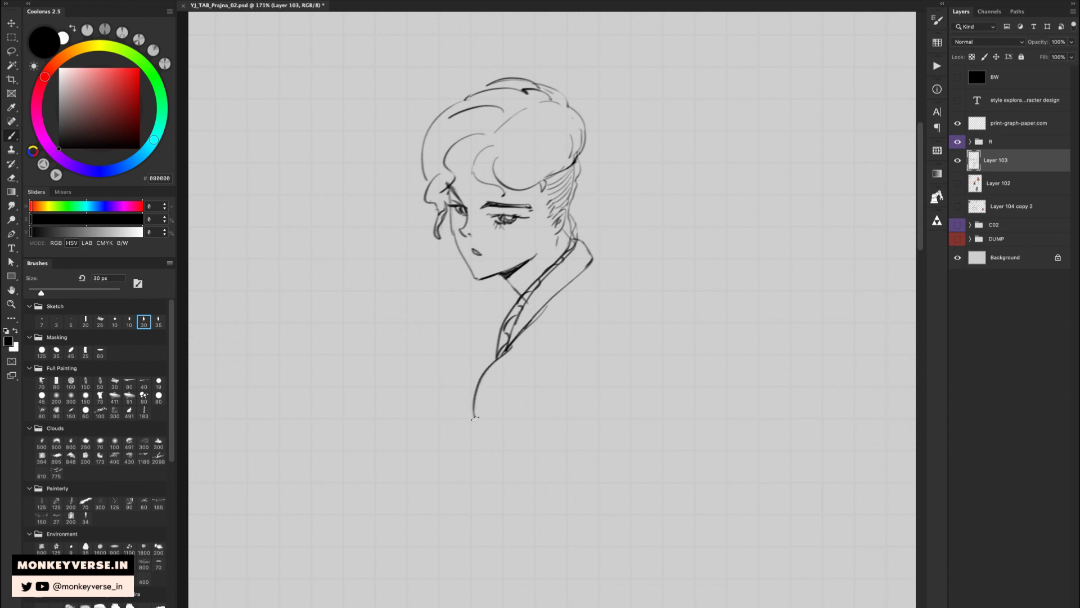
{"action": "key", "text": "ctrl+z"}
{"action": "left_click_drag", "start_coordinate": [509, 346], "coordinate": [464, 417]}
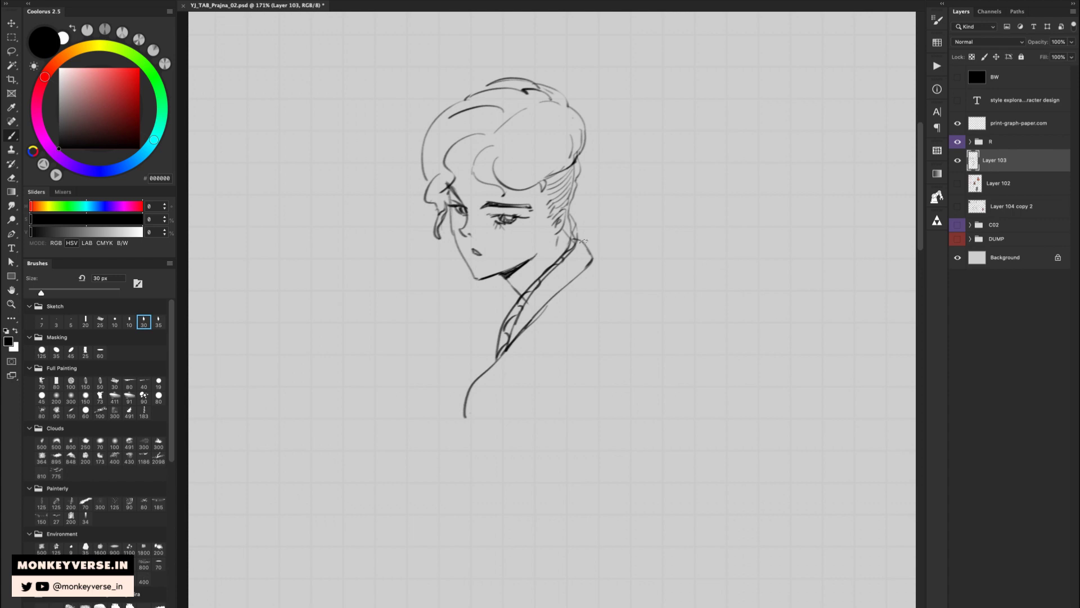
{"action": "left_click_drag", "start_coordinate": [582, 244], "coordinate": [657, 260]}
Reduce the eraser to 15 px and reinforce the far cheek and chin contour with the sketch brush.
{"action": "key", "text": "e"}
{"action": "key", "text": "bracketleft"}
{"action": "key", "text": "bracketleft"}
{"action": "key", "text": "bracketleft"}
{"action": "key", "text": "bracketleft"}
{"action": "key", "text": "bracketleft"}
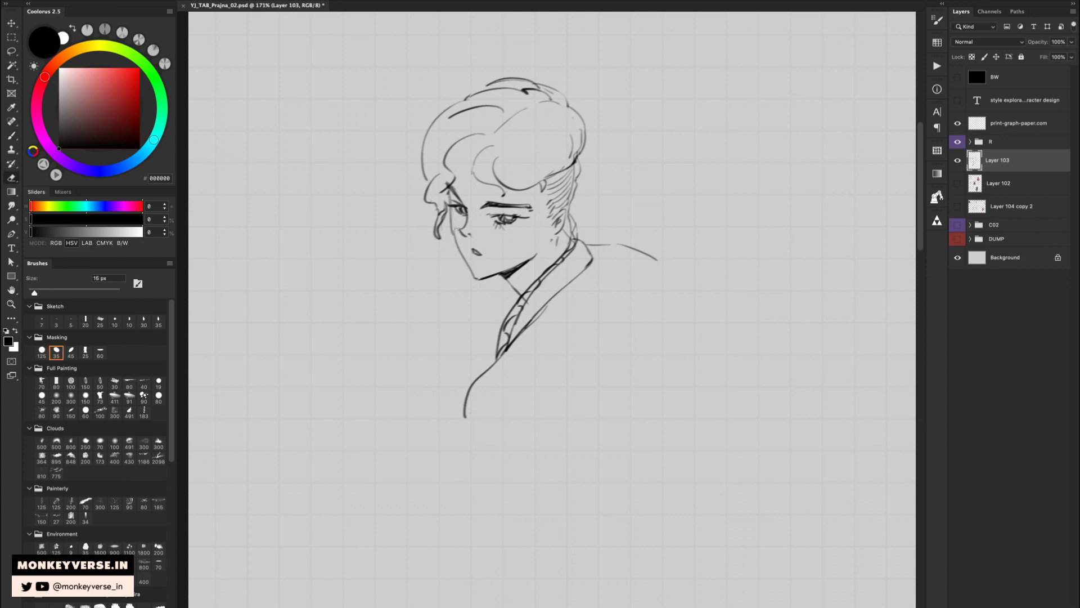
{"action": "key", "text": "b"}
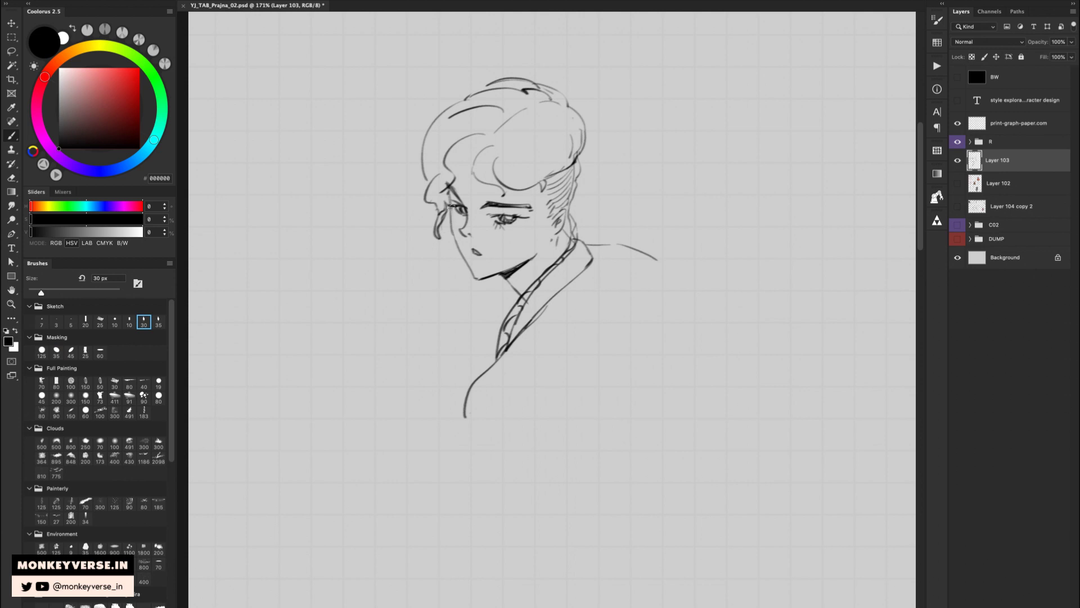
{"action": "left_click_drag", "start_coordinate": [450, 205], "coordinate": [474, 276]}
Add small freckle marks on the cheek below the near eye.
{"action": "key", "text": "e"}
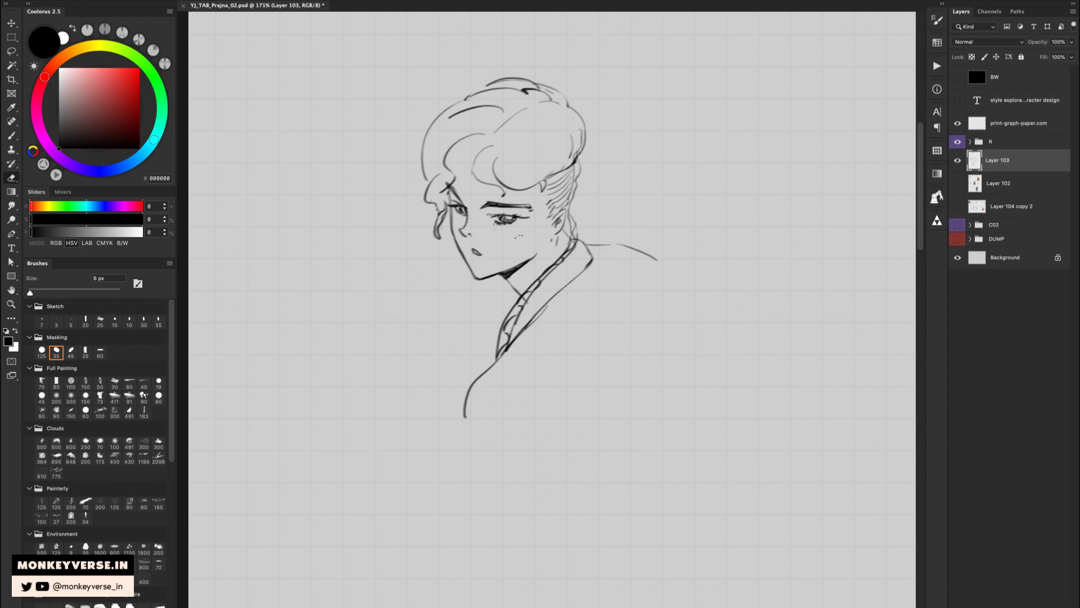
{"action": "key", "text": "b"}
{"action": "left_click_drag", "start_coordinate": [512, 229], "coordinate": [513, 242]}
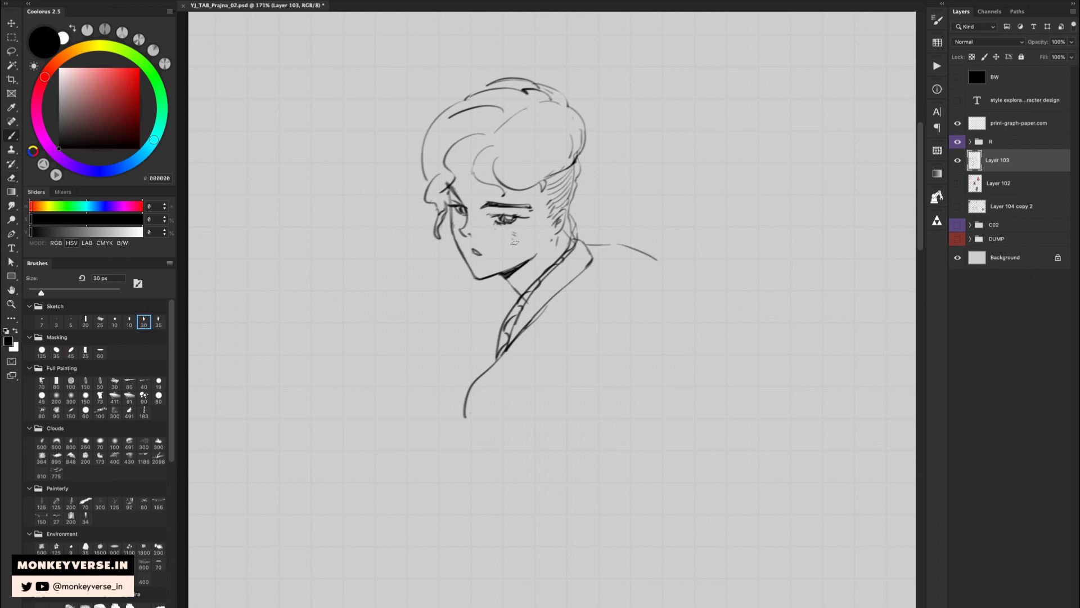
{"action": "left_click_drag", "start_coordinate": [529, 226], "coordinate": [522, 240]}
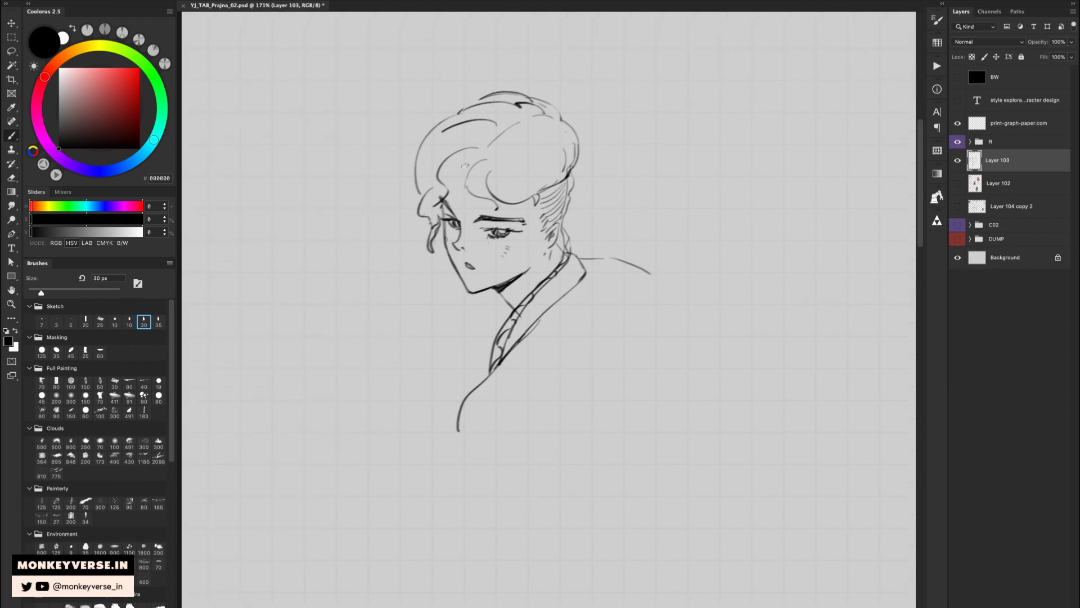
Add a wavy strand above the forehead, erase the raised tuft at the crown and strengthen the top hair contour.
{"action": "left_click_drag", "start_coordinate": [471, 169], "coordinate": [444, 171]}
{"action": "key", "text": "e"}
{"action": "left_click_drag", "start_coordinate": [524, 103], "coordinate": [550, 108]}
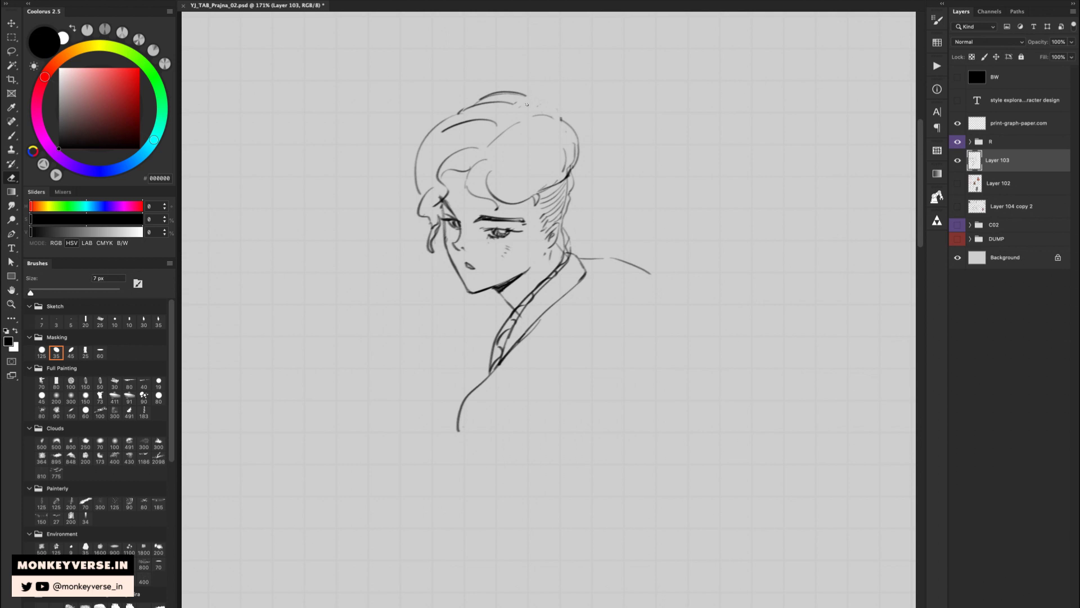
{"action": "key", "text": "bracketright"}
{"action": "key", "text": "bracketright"}
{"action": "key", "text": "bracketright"}
{"action": "mouse_move", "coordinate": [508, 103]}
{"action": "left_mouse_down"}
{"action": "mouse_move", "coordinate": [523, 94]}
{"action": "mouse_move", "coordinate": [476, 100]}
{"action": "mouse_move", "coordinate": [525, 96]}
{"action": "left_mouse_up"}
{"action": "key", "text": "b"}
{"action": "left_click_drag", "start_coordinate": [457, 115], "coordinate": [478, 105]}
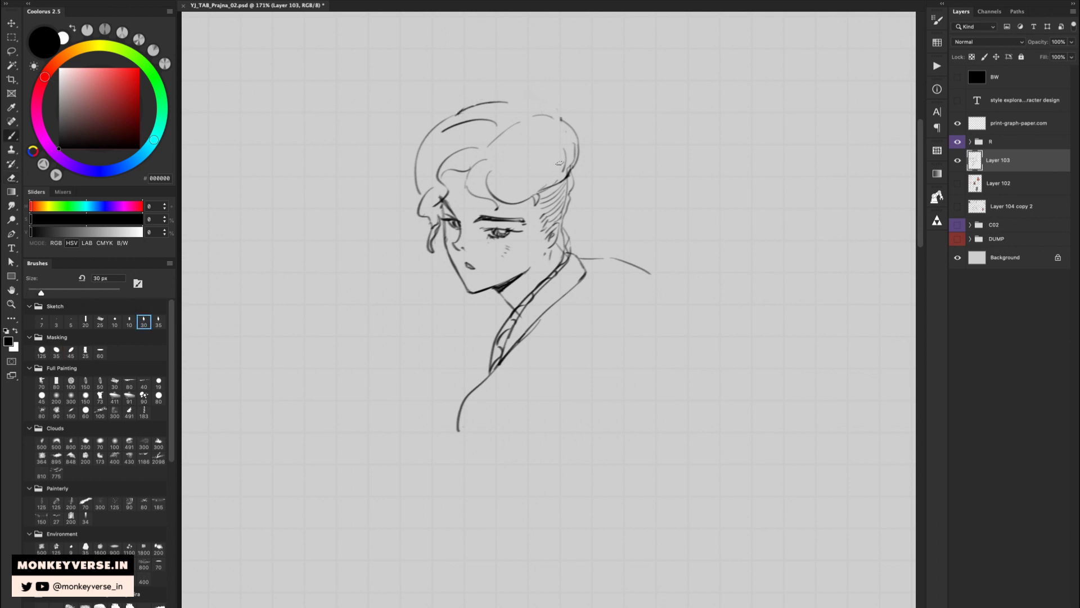
Mirror the view horizontally and add strands inside the hair volume, a round top bun and a long hairpin through it.
{"action": "key", "text": "z"}
{"action": "left_click_drag", "start_coordinate": [592, 176], "coordinate": [586, 182]}
{"action": "key", "text": "super+shift+h"}
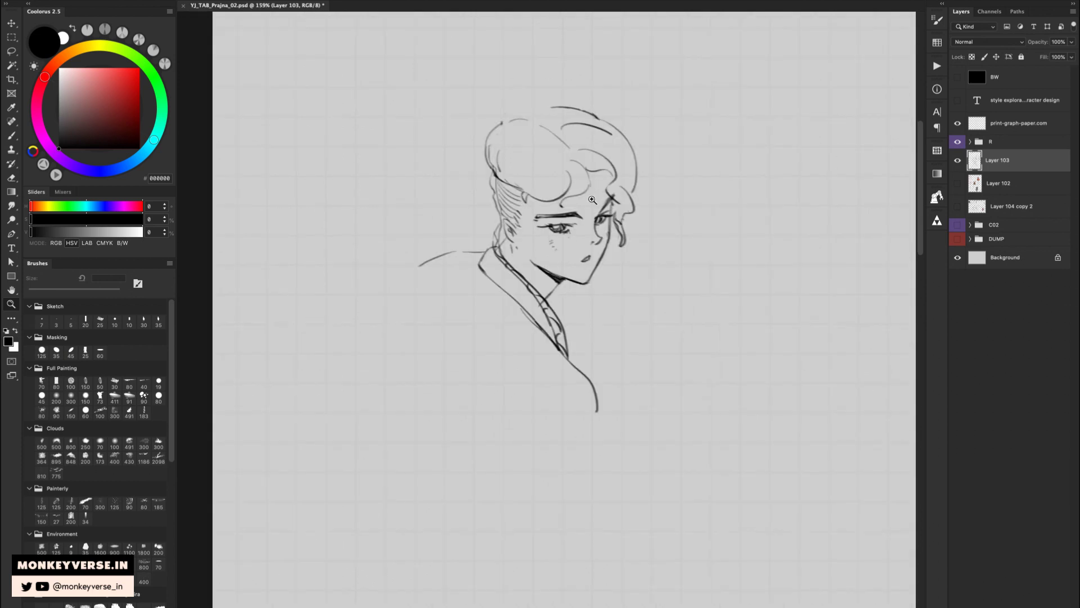
{"action": "key", "text": "b"}
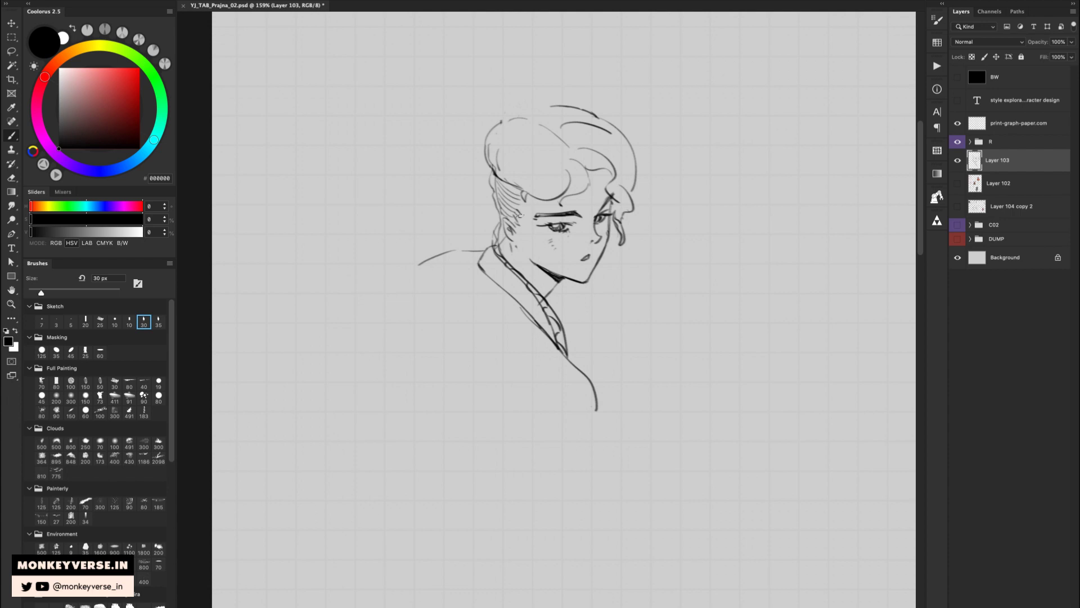
{"action": "scroll", "coordinate": [540, 236], "scroll_direction": "up", "scroll_amount": 1}
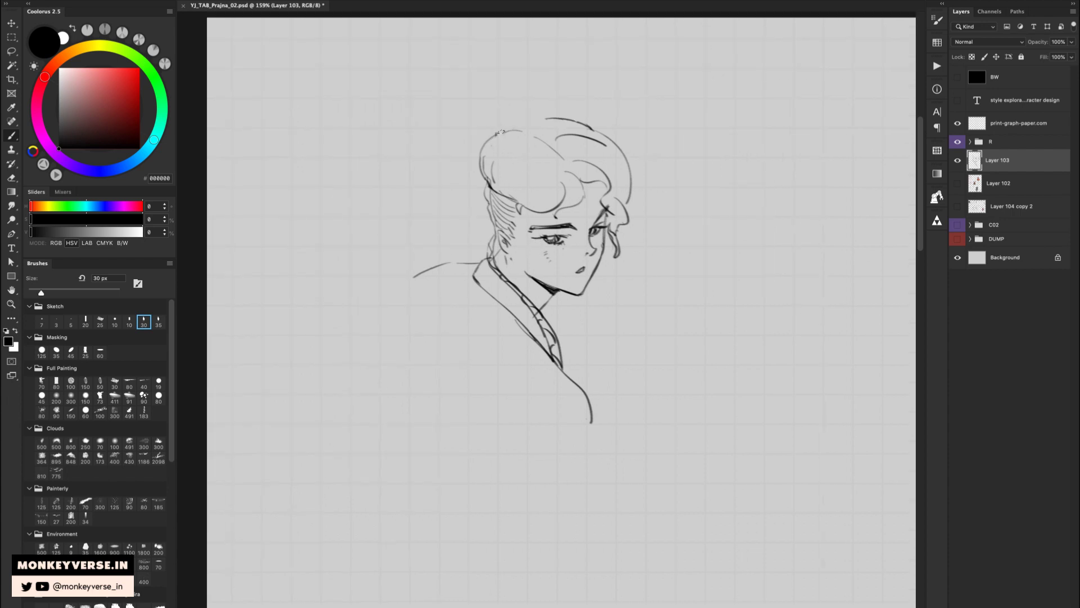
{"action": "mouse_move", "coordinate": [530, 140]}
{"action": "left_mouse_down"}
{"action": "mouse_move", "coordinate": [504, 157]}
{"action": "mouse_move", "coordinate": [510, 184]}
{"action": "left_mouse_up"}
{"action": "mouse_move", "coordinate": [489, 133]}
{"action": "left_mouse_down"}
{"action": "mouse_move", "coordinate": [492, 107]}
{"action": "mouse_move", "coordinate": [545, 105]}
{"action": "mouse_move", "coordinate": [548, 115]}
{"action": "mouse_move", "coordinate": [522, 125]}
{"action": "mouse_move", "coordinate": [624, 109]}
{"action": "mouse_move", "coordinate": [549, 117]}
{"action": "left_mouse_up"}
{"action": "mouse_move", "coordinate": [489, 131]}
{"action": "left_mouse_down"}
{"action": "mouse_move", "coordinate": [399, 164]}
{"action": "mouse_move", "coordinate": [495, 136]}
{"action": "left_mouse_up"}
Draw the back and sleeve contours curving down below the rear shoulder, plus a short mark at lower chest level.
{"action": "scroll", "coordinate": [496, 190], "scroll_direction": "down", "scroll_amount": 5}
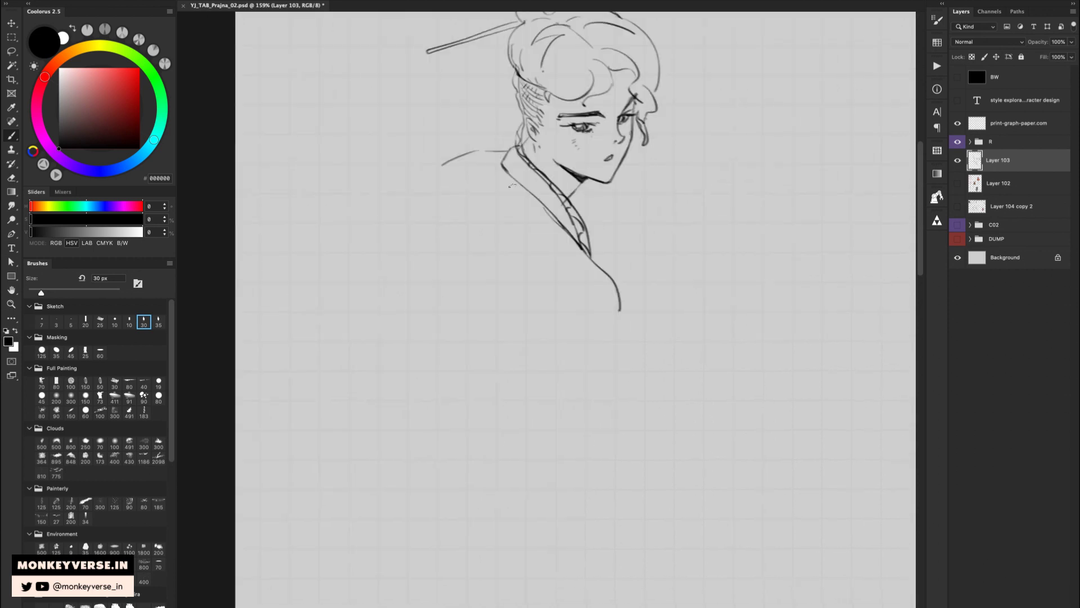
{"action": "left_click_drag", "start_coordinate": [490, 176], "coordinate": [453, 248]}
{"action": "left_click_drag", "start_coordinate": [444, 168], "coordinate": [441, 211]}
{"action": "key", "text": "ctrl+z"}
{"action": "left_click_drag", "start_coordinate": [451, 174], "coordinate": [433, 209]}
{"action": "mouse_move", "coordinate": [540, 282]}
{"action": "left_mouse_down"}
{"action": "mouse_move", "coordinate": [530, 291]}
{"action": "mouse_move", "coordinate": [550, 276]}
{"action": "left_mouse_up"}
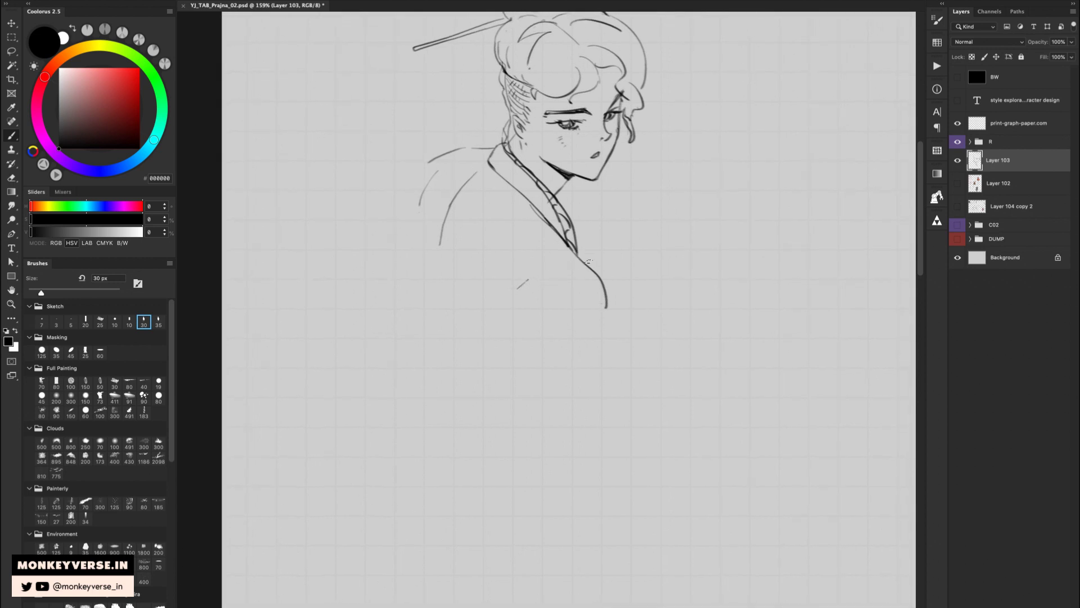
Lasso the lower end of the chest contour, shift it inward toward the body and mirror the view back.
{"action": "key", "text": "l"}
{"action": "mouse_move", "coordinate": [564, 323]}
{"action": "left_mouse_down"}
{"action": "mouse_move", "coordinate": [569, 280]}
{"action": "mouse_move", "coordinate": [589, 268]}
{"action": "left_mouse_up"}
{"action": "key", "text": "v"}
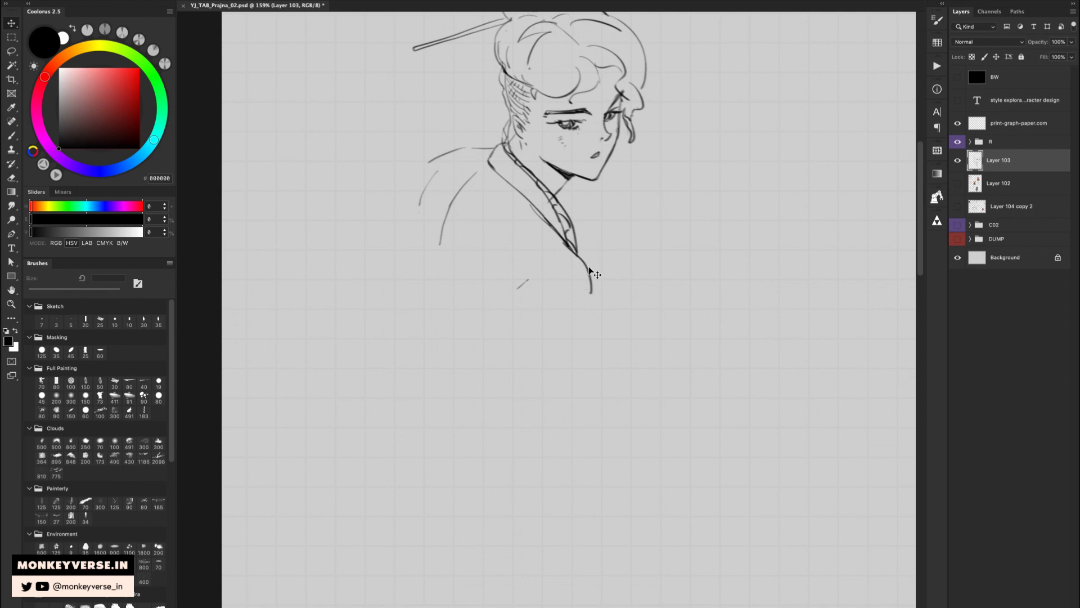
{"action": "key", "text": "ctrl+shift+h"}
{"action": "left_click_drag", "start_coordinate": [607, 232], "coordinate": [610, 296]}
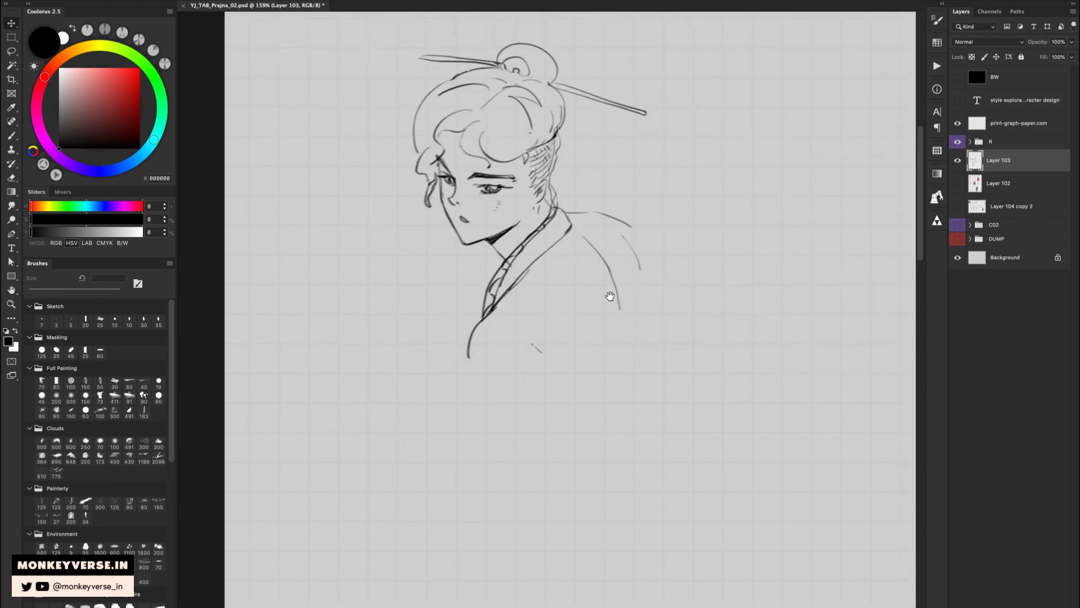
Touch up the lines at the nape and thicken the curls falling over the forehead.
{"action": "key", "text": "b"}
{"action": "left_click_drag", "start_coordinate": [555, 213], "coordinate": [550, 220]}
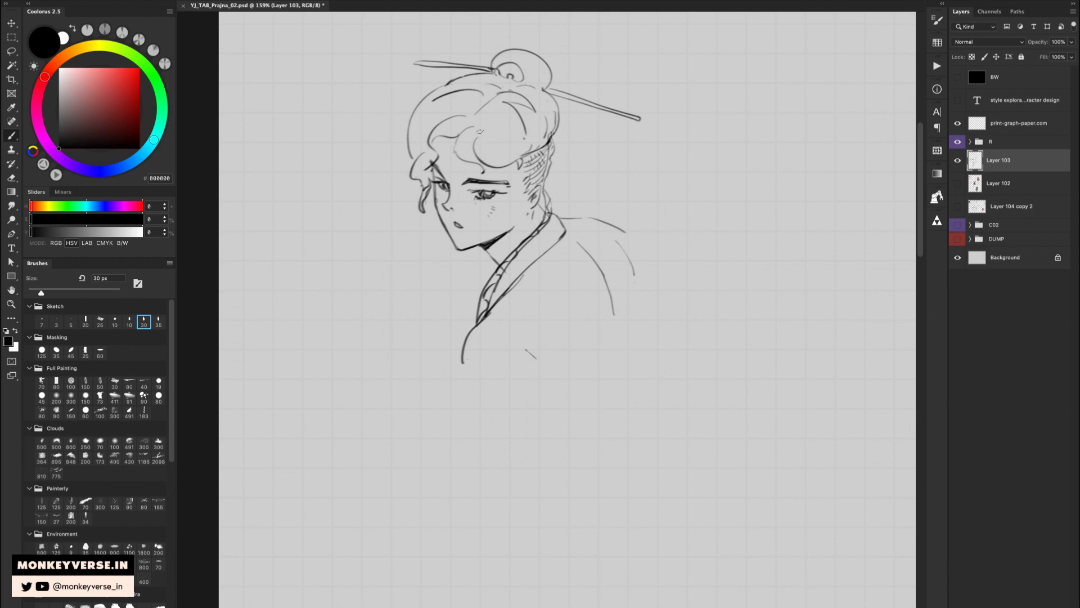
{"action": "left_click_drag", "start_coordinate": [480, 163], "coordinate": [487, 172]}
{"action": "mouse_move", "coordinate": [439, 144]}
{"action": "left_mouse_down"}
{"action": "mouse_move", "coordinate": [456, 137]}
{"action": "mouse_move", "coordinate": [441, 149]}
{"action": "mouse_move", "coordinate": [466, 161]}
{"action": "left_mouse_up"}
Rework the bun with eraser and brush, adding jagged tufts inside it and a spiky outline along its front half.
{"action": "key", "text": "e"}
{"action": "mouse_move", "coordinate": [481, 106]}
{"action": "left_mouse_down"}
{"action": "mouse_move", "coordinate": [536, 88]}
{"action": "mouse_move", "coordinate": [521, 134]}
{"action": "mouse_move", "coordinate": [502, 106]}
{"action": "mouse_move", "coordinate": [517, 115]}
{"action": "left_mouse_up"}
{"action": "key", "text": "b"}
{"action": "key", "text": "e"}
{"action": "key", "text": "b"}
{"action": "key", "text": "e"}
{"action": "key", "text": "b"}
{"action": "key", "text": "e"}
{"action": "key", "text": "b"}
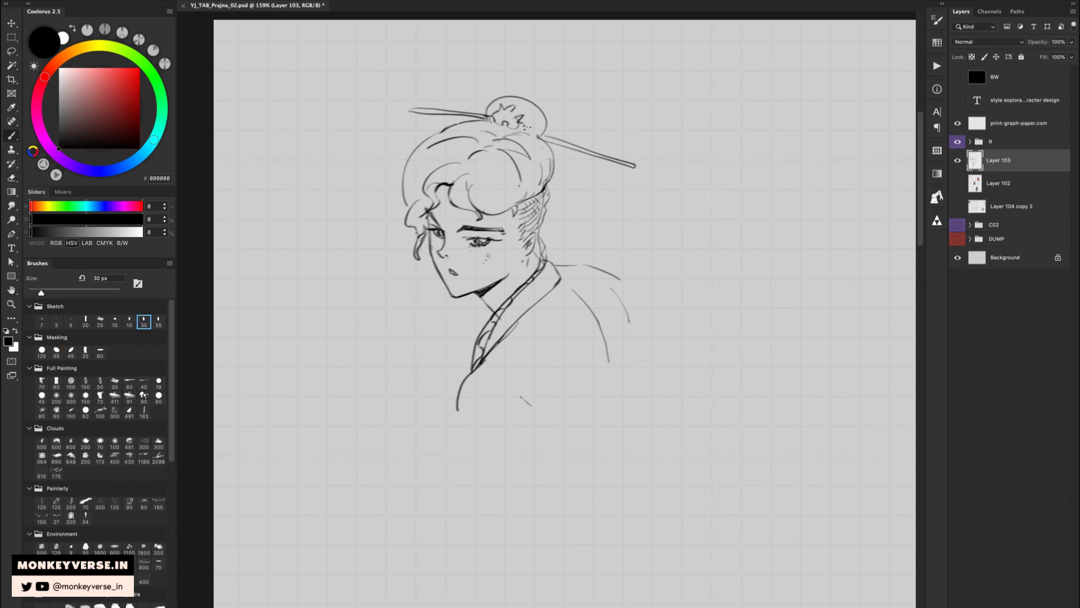
{"action": "key", "text": "e"}
{"action": "key", "text": "b"}
{"action": "left_click_drag", "start_coordinate": [491, 109], "coordinate": [516, 96]}
{"action": "key", "text": "e"}
{"action": "key", "text": "b"}
{"action": "key", "text": "e"}
{"action": "key", "text": "b"}
Draw a long curved contour from beside the chin down to the end of the chest line.
{"action": "left_click_drag", "start_coordinate": [441, 276], "coordinate": [441, 337]}
{"action": "key", "text": "ctrl+z"}
{"action": "mouse_move", "coordinate": [426, 243]}
{"action": "left_mouse_down"}
{"action": "mouse_move", "coordinate": [440, 386]}
{"action": "mouse_move", "coordinate": [429, 361]}
{"action": "mouse_move", "coordinate": [444, 399]}
{"action": "left_mouse_up"}
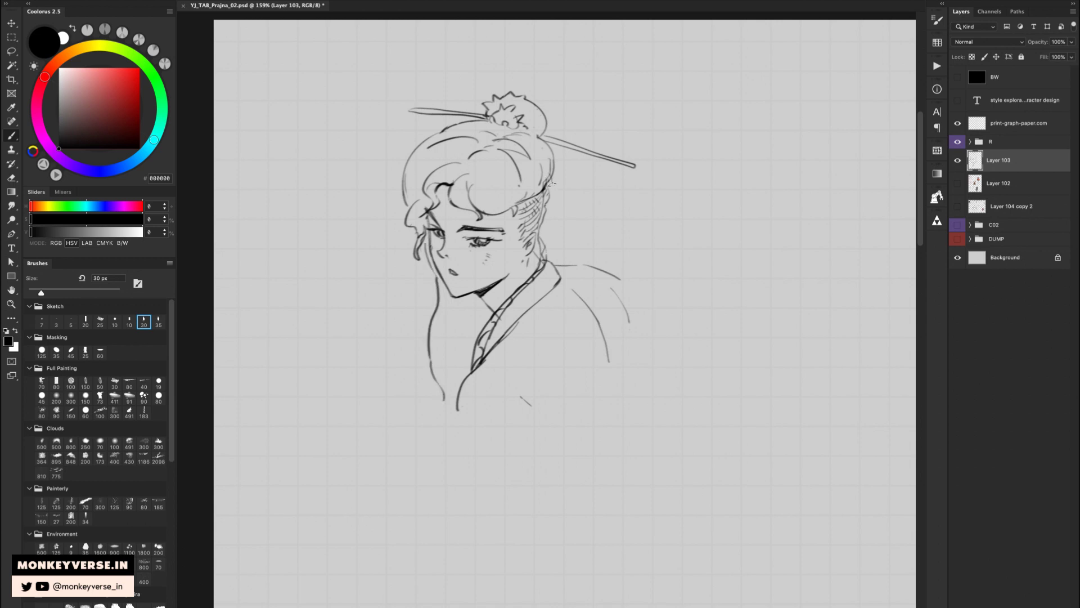
Darken the rear hairline and nape lines, and close the gap between the long front contour and the chest line.
{"action": "key", "text": "e"}
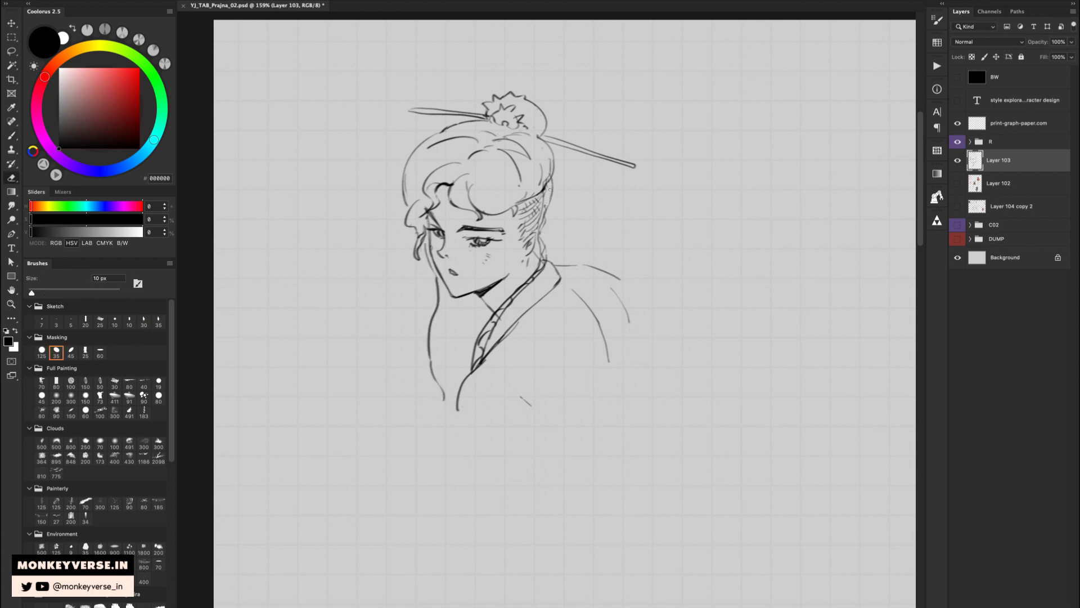
{"action": "key", "text": "b"}
{"action": "key", "text": "e"}
{"action": "key", "text": "b"}
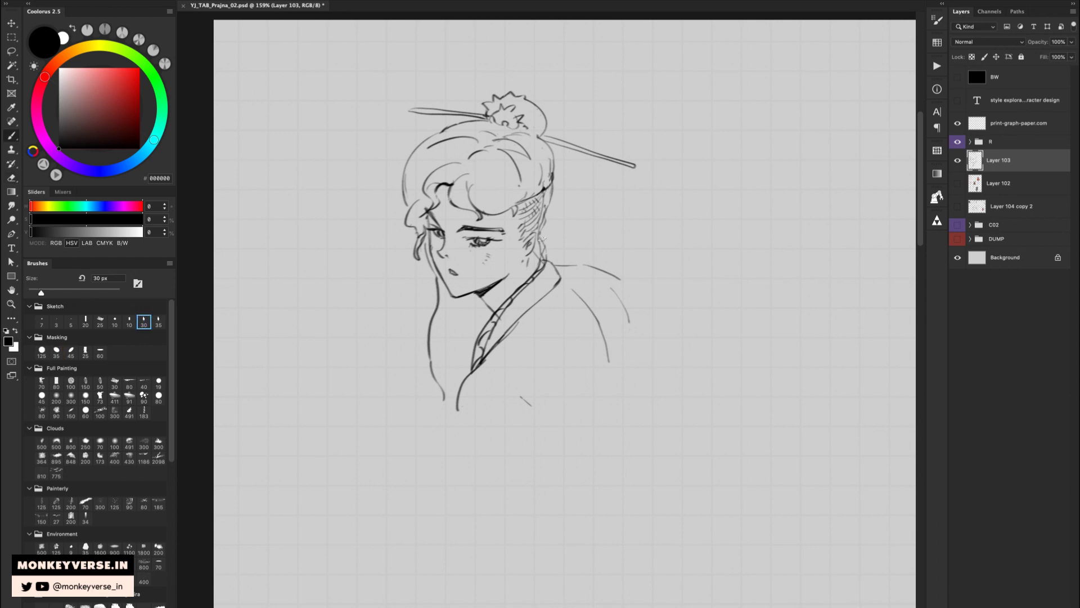
{"action": "left_click_drag", "start_coordinate": [540, 232], "coordinate": [548, 260]}
{"action": "mouse_move", "coordinate": [446, 389]}
{"action": "left_mouse_down"}
{"action": "mouse_move", "coordinate": [442, 404]}
{"action": "mouse_move", "coordinate": [458, 407]}
{"action": "left_mouse_up"}
Erase the short lock beside the far eye and draw a longer one hanging past the cheek to the chin.
{"action": "key", "text": "e"}
{"action": "mouse_move", "coordinate": [423, 228]}
{"action": "left_mouse_down"}
{"action": "mouse_move", "coordinate": [418, 256]}
{"action": "mouse_move", "coordinate": [418, 237]}
{"action": "mouse_move", "coordinate": [437, 304]}
{"action": "left_mouse_up"}
{"action": "key", "text": "b"}
{"action": "left_click_drag", "start_coordinate": [417, 234], "coordinate": [438, 309]}
{"action": "key", "text": "e"}
{"action": "key", "text": "b"}
{"action": "key", "text": "e"}
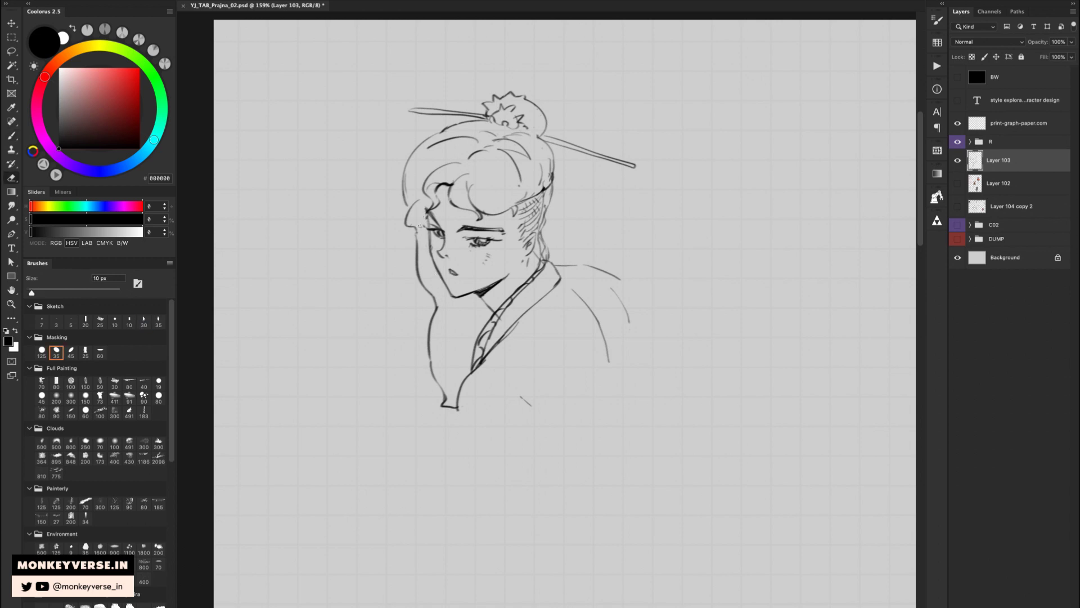
{"action": "key", "text": "b"}
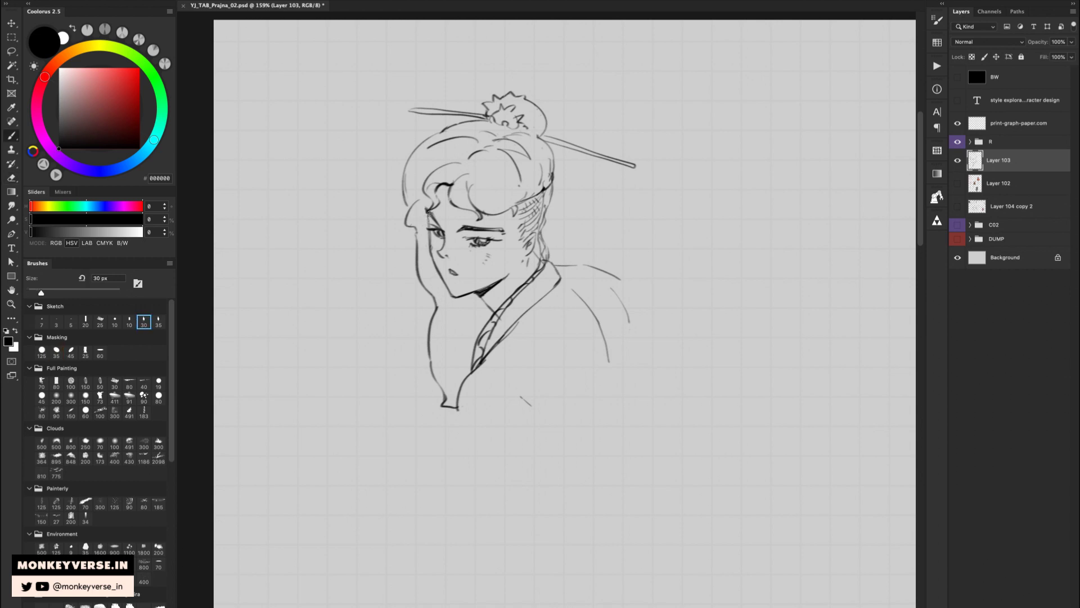
Reshape the long front lock into a wavy strand with a curled, pointed tip beside the chin.
{"action": "left_click_drag", "start_coordinate": [428, 231], "coordinate": [453, 277]}
{"action": "key", "text": "ctrl+z"}
{"action": "key", "text": "ctrl+z"}
{"action": "mouse_move", "coordinate": [428, 230]}
{"action": "left_mouse_down"}
{"action": "mouse_move", "coordinate": [434, 261]}
{"action": "mouse_move", "coordinate": [406, 275]}
{"action": "mouse_move", "coordinate": [427, 293]}
{"action": "left_mouse_up"}
{"action": "key", "text": "e"}
{"action": "key", "text": "b"}
{"action": "key", "text": "e"}
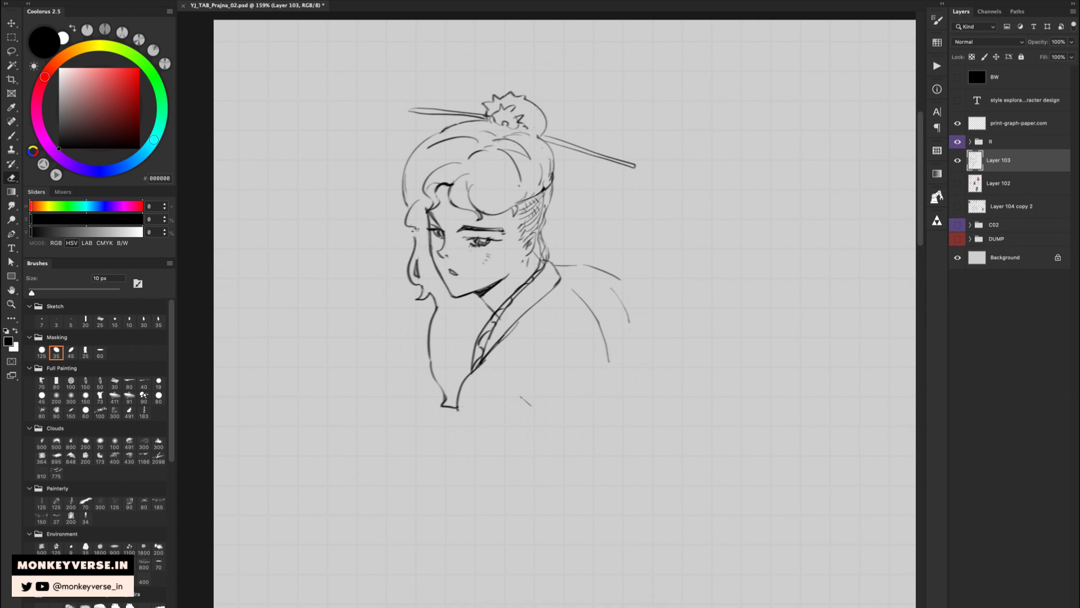
{"action": "key", "text": "b"}
{"action": "key", "text": "e"}
{"action": "key", "text": "b"}
{"action": "key", "text": "e"}
Curl the lower tip of the front contour outward and strengthen the lower edge of the rolled hair.
{"action": "key", "text": "z"}
{"action": "left_click_drag", "start_coordinate": [515, 165], "coordinate": [500, 178]}
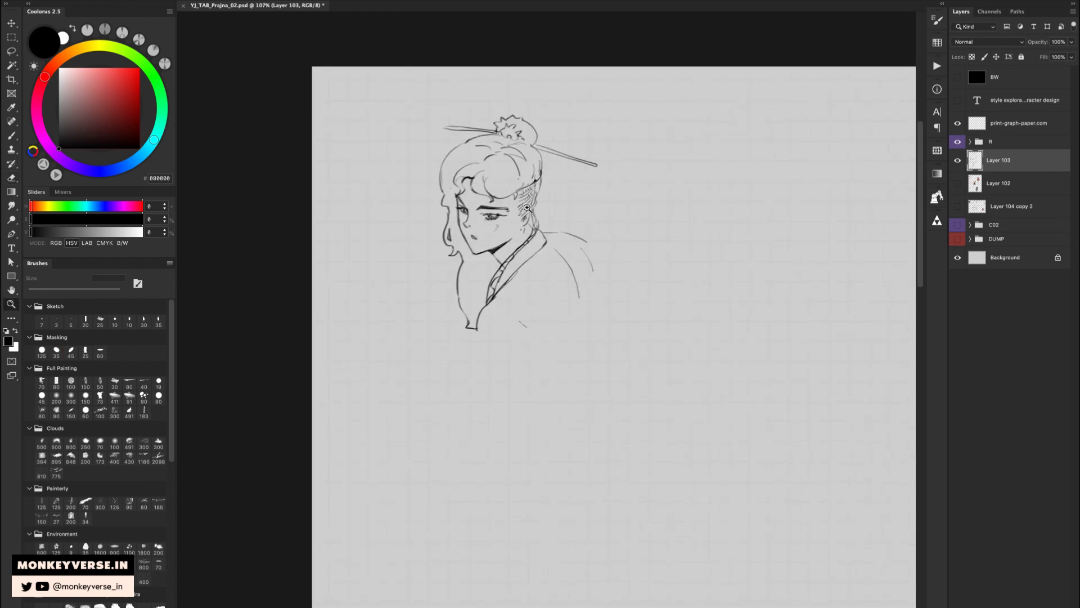
{"action": "key", "text": "b"}
{"action": "key", "text": "e"}
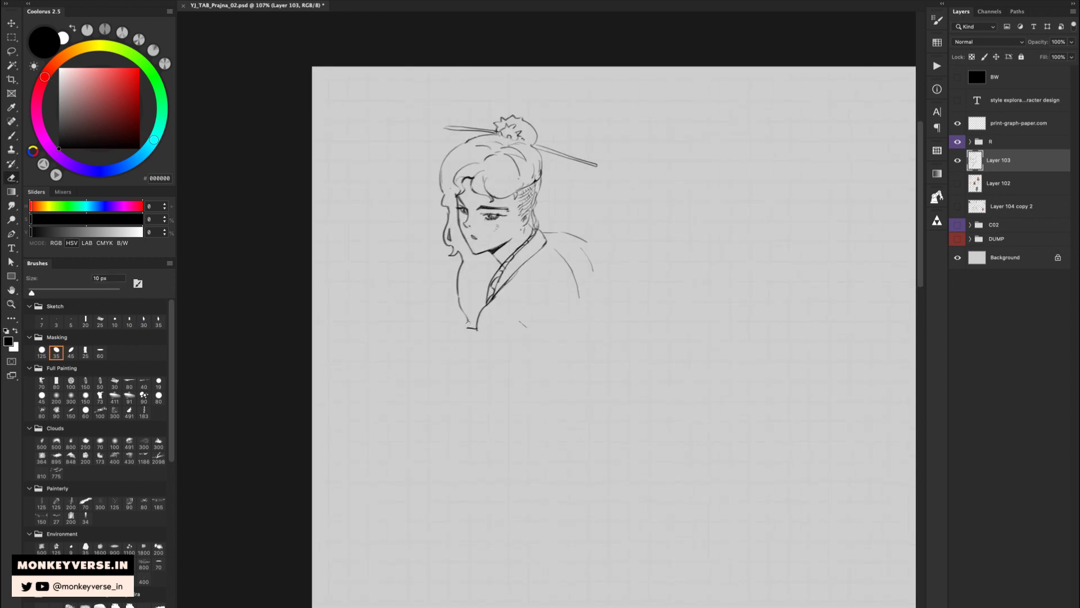
{"action": "key", "text": "b"}
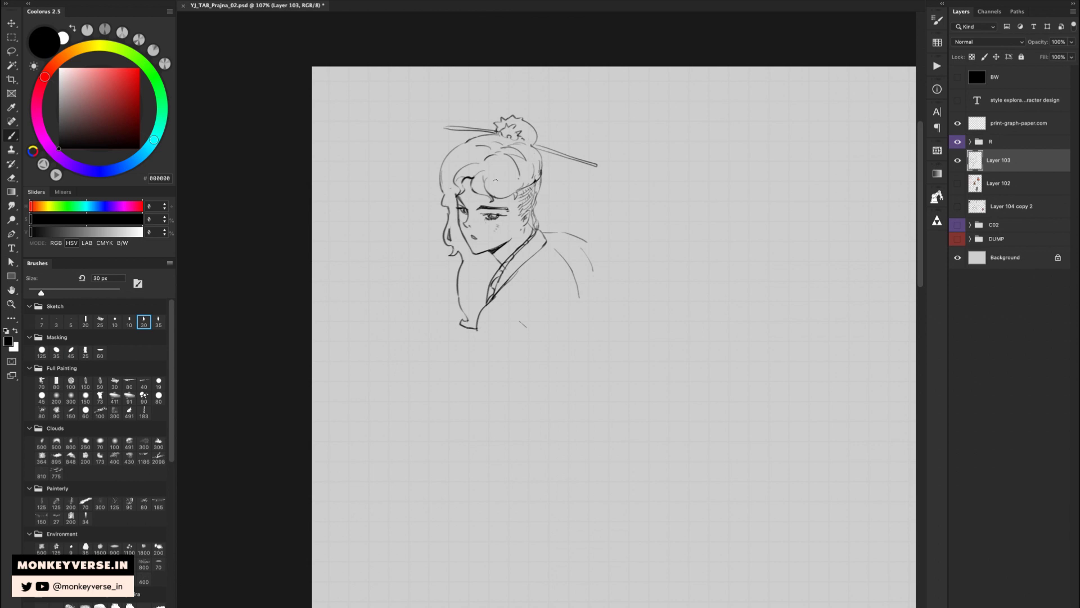
{"action": "left_click_drag", "start_coordinate": [494, 182], "coordinate": [518, 186]}
{"action": "key", "text": "e"}
{"action": "key", "text": "b"}
Mirror the view and draw the near ear with short sideburn strokes in front of it.
{"action": "key", "text": "super+shift+h"}
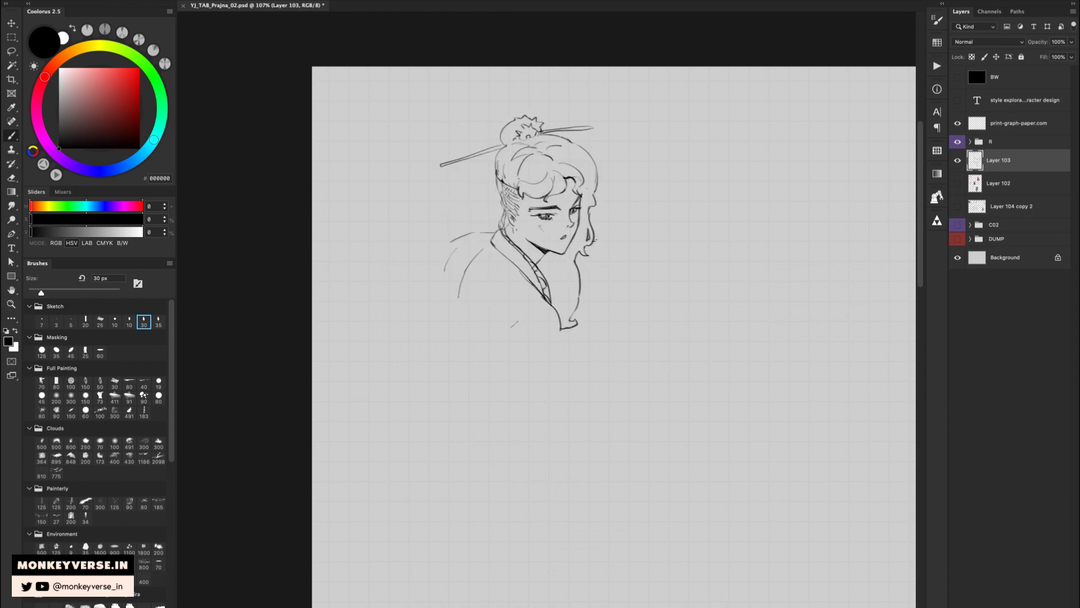
{"action": "mouse_move", "coordinate": [529, 264]}
{"action": "left_mouse_down"}
{"action": "mouse_move", "coordinate": [528, 209]}
{"action": "mouse_move", "coordinate": [531, 219]}
{"action": "mouse_move", "coordinate": [520, 202]}
{"action": "mouse_move", "coordinate": [531, 236]}
{"action": "left_mouse_up"}
{"action": "key", "text": "e"}
{"action": "key", "text": "b"}
{"action": "key", "text": "e"}
{"action": "key", "text": "b"}
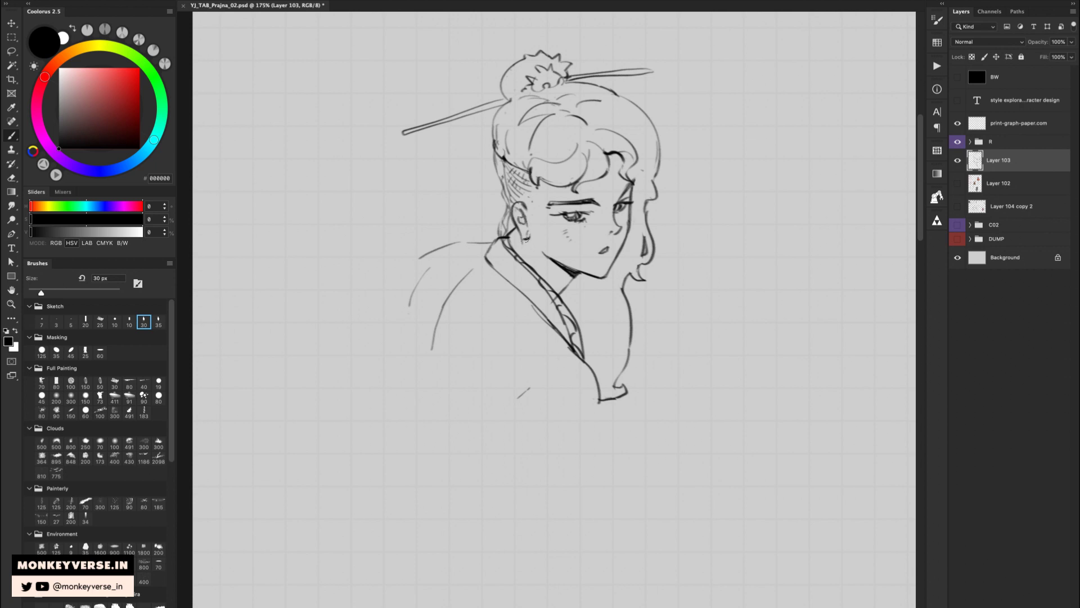
Draw a large triangular earring hanging from the near ear across the collar.
{"action": "mouse_move", "coordinate": [524, 239]}
{"action": "left_mouse_down"}
{"action": "mouse_move", "coordinate": [503, 290]}
{"action": "mouse_move", "coordinate": [536, 265]}
{"action": "mouse_move", "coordinate": [522, 237]}
{"action": "mouse_move", "coordinate": [503, 281]}
{"action": "mouse_move", "coordinate": [539, 265]}
{"action": "left_mouse_up"}
{"action": "key", "text": "ctrl+z"}
{"action": "key", "text": "e"}
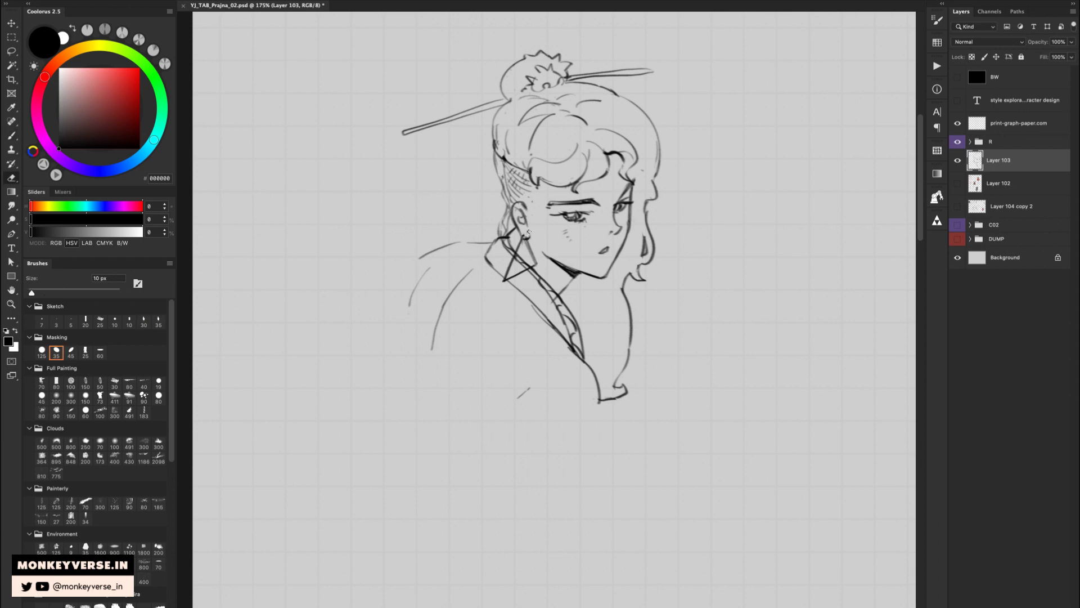
{"action": "key", "text": "b"}
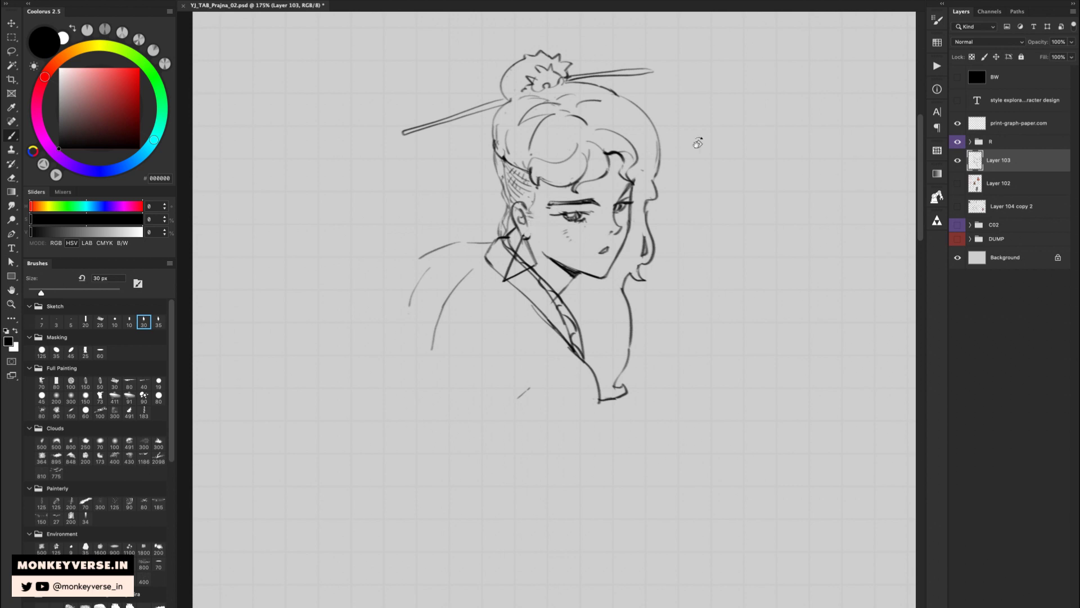
Strengthen the lid and lash lines of the near eye, rotating the canvas for the strokes and resetting the rotation.
{"action": "key", "text": "r"}
{"action": "left_click_drag", "start_coordinate": [556, 190], "coordinate": [634, 257]}
{"action": "key", "text": "b"}
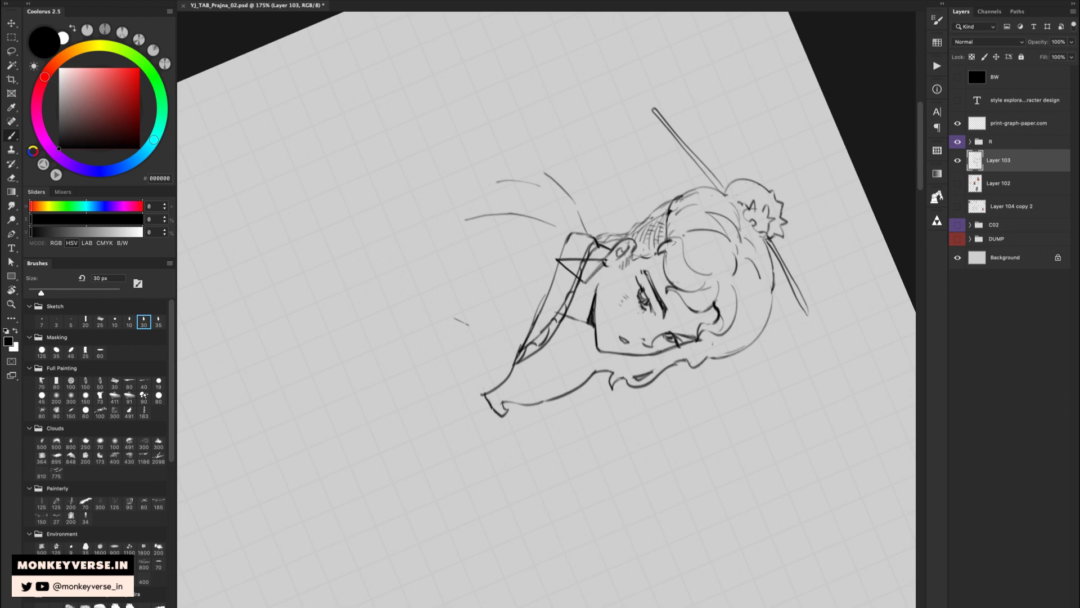
{"action": "key", "text": "Escape"}
{"action": "key", "text": "z"}
{"action": "left_click_drag", "start_coordinate": [689, 210], "coordinate": [674, 222]}
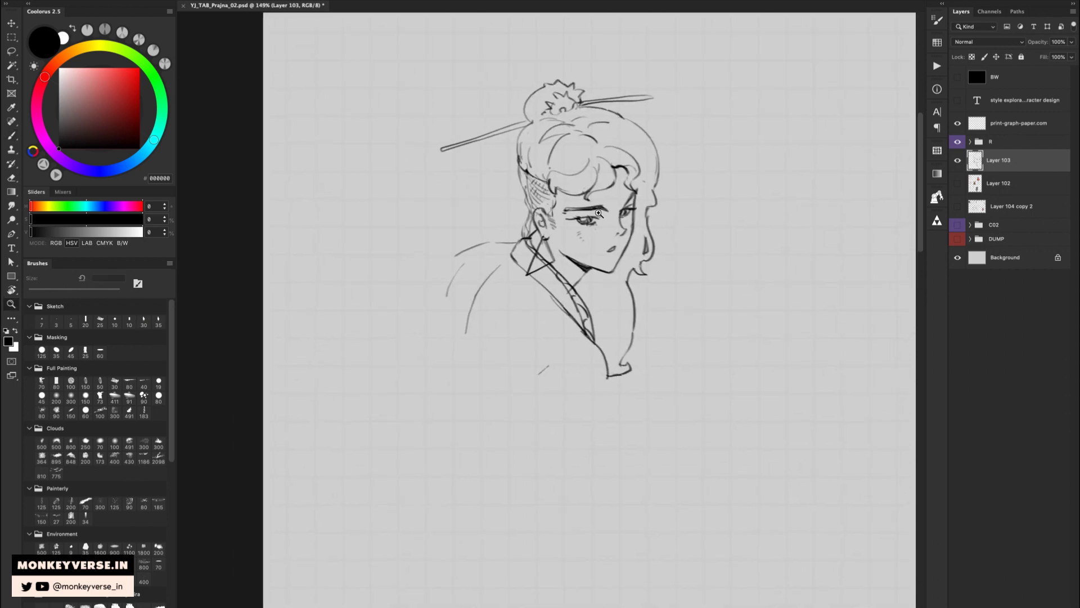
{"action": "mouse_move", "coordinate": [594, 199]}
{"action": "left_mouse_down"}
{"action": "mouse_move", "coordinate": [713, 180]}
{"action": "mouse_move", "coordinate": [626, 115]}
{"action": "left_mouse_up"}
{"action": "key", "text": "r"}
{"action": "key", "text": "b"}
{"action": "left_click_drag", "start_coordinate": [512, 232], "coordinate": [542, 209]}
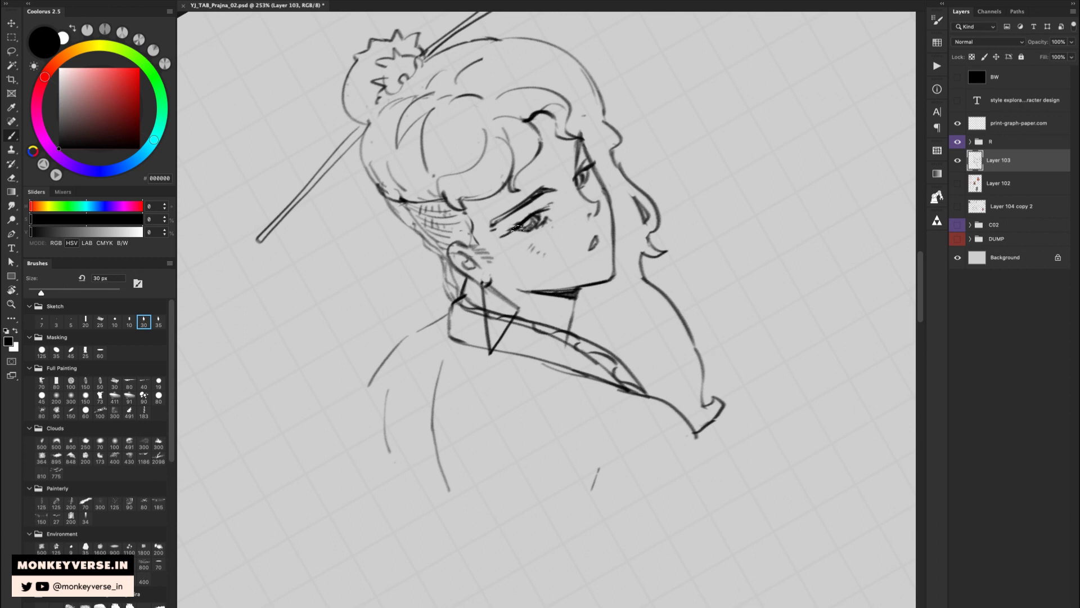
{"action": "left_click_drag", "start_coordinate": [514, 231], "coordinate": [531, 233]}
{"action": "key", "text": "Escape"}
Erase stray edges along the far jaw and redraw the far cheek contour down to the chin.
{"action": "left_click_drag", "start_coordinate": [587, 242], "coordinate": [583, 235]}
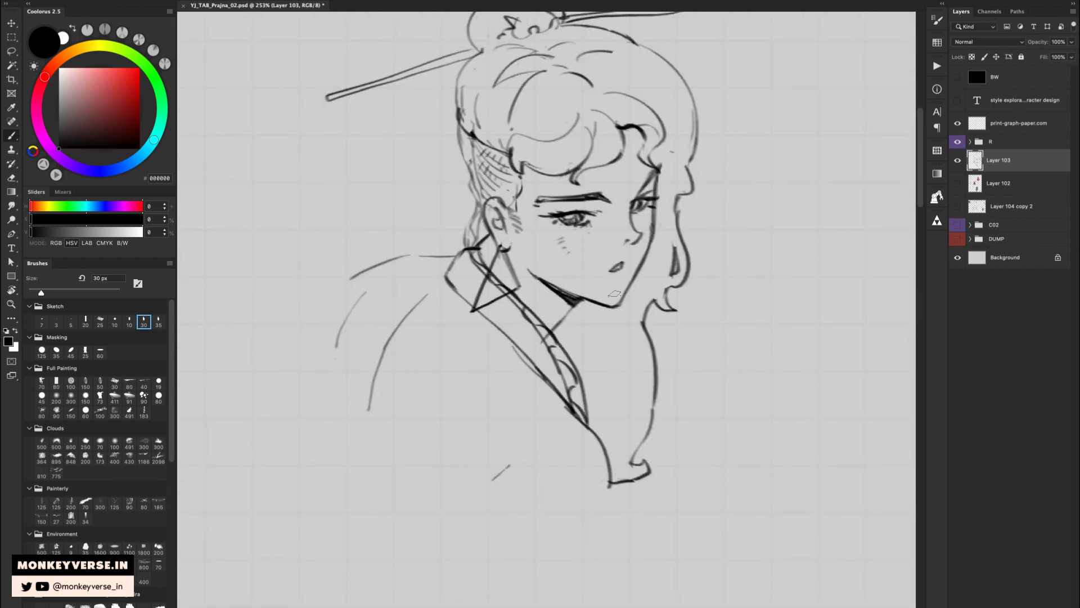
{"action": "key", "text": "e"}
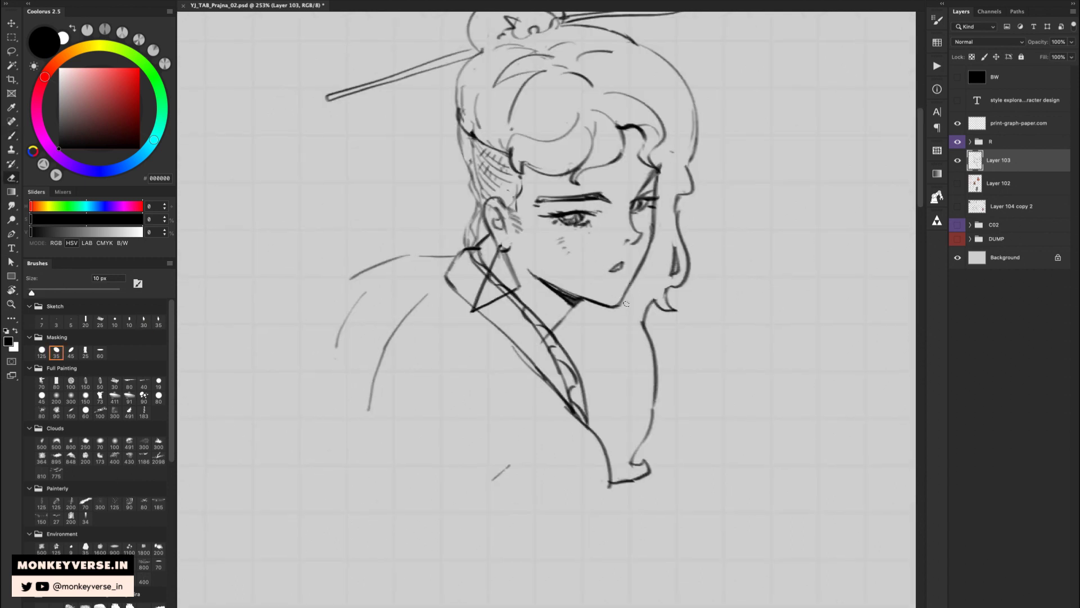
{"action": "left_click_drag", "start_coordinate": [628, 297], "coordinate": [637, 284]}
{"action": "key", "text": "b"}
{"action": "left_click_drag", "start_coordinate": [652, 225], "coordinate": [619, 303]}
Move the whole head sketch closer to the upper corner of the page.
{"action": "left_click_drag", "start_coordinate": [633, 261], "coordinate": [549, 265]}
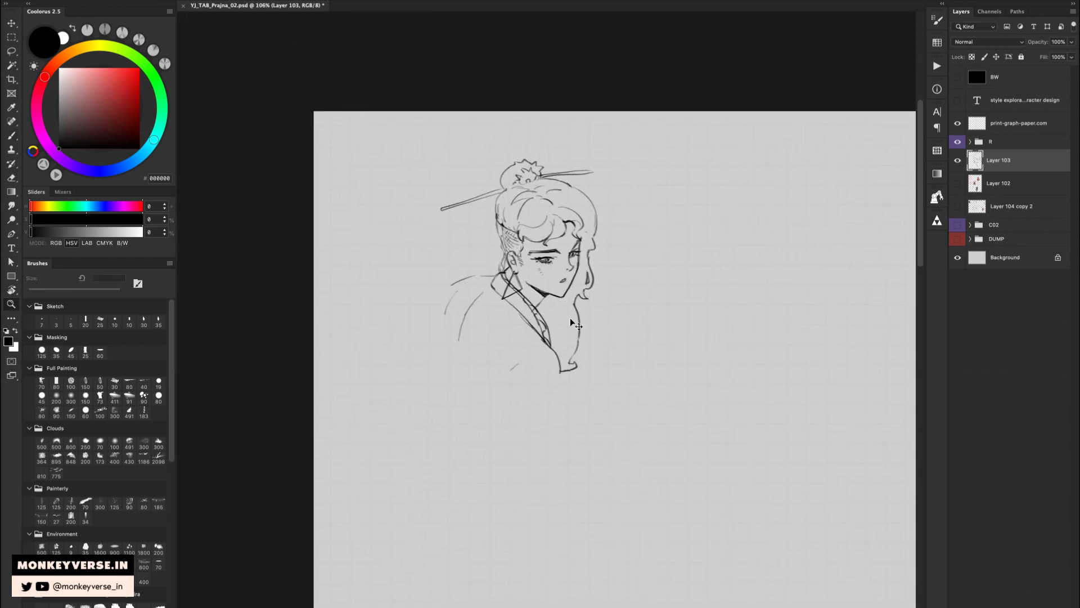
{"action": "key", "text": "v"}
{"action": "mouse_move", "coordinate": [559, 313]}
{"action": "left_mouse_down"}
{"action": "mouse_move", "coordinate": [532, 298]}
{"action": "mouse_move", "coordinate": [494, 302]}
{"action": "left_mouse_up"}
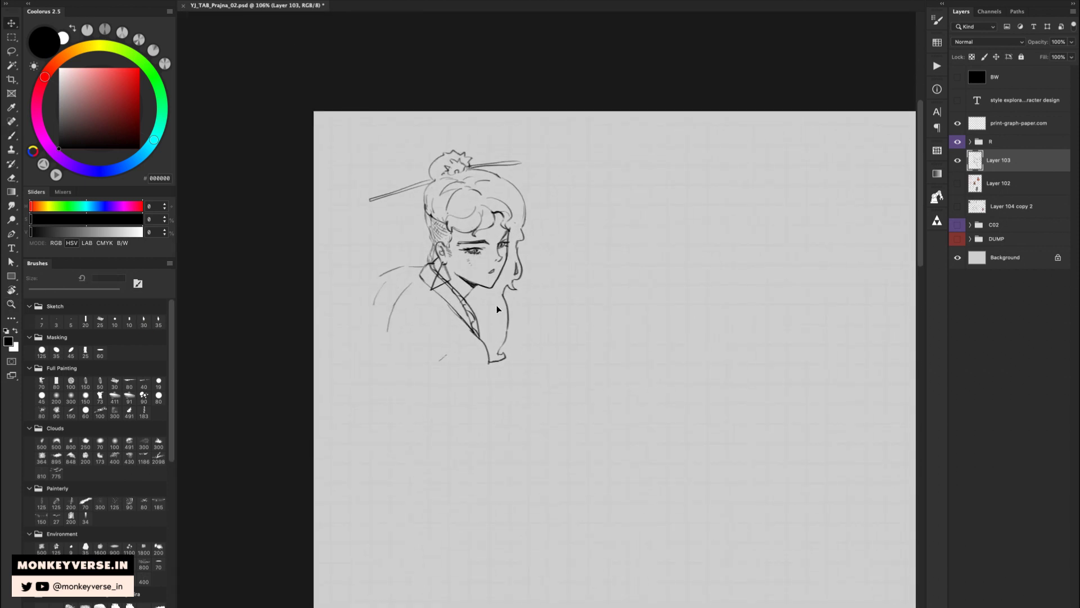
{"action": "left_click_drag", "start_coordinate": [590, 322], "coordinate": [566, 298]}
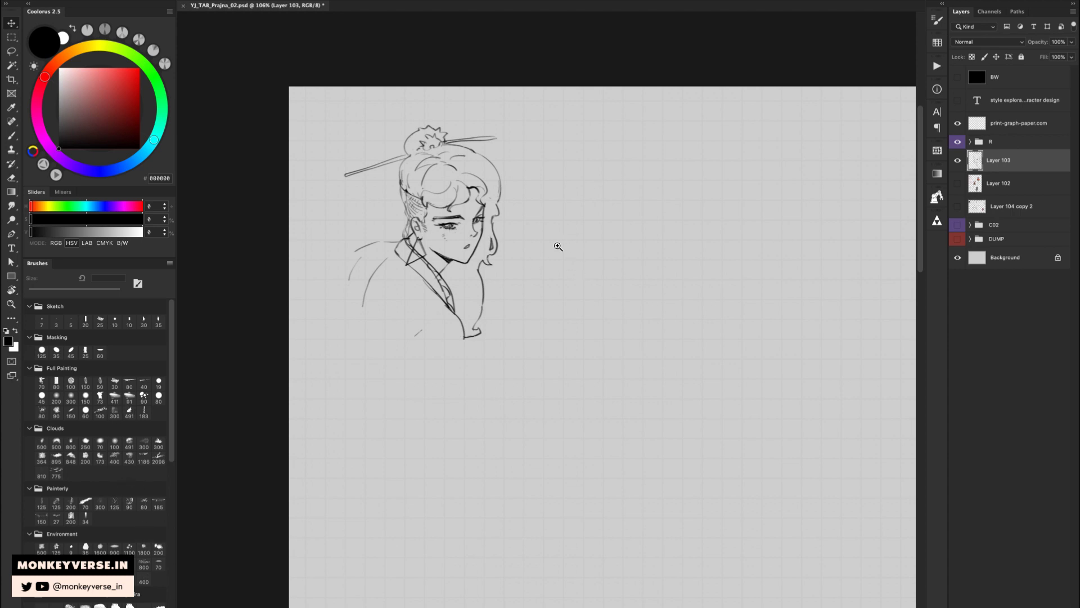
Enlarge the eraser, clear the strands inside the crown hair and redraw the bun's rear outline with jagged tufts.
{"action": "key", "text": "z"}
{"action": "left_click_drag", "start_coordinate": [558, 246], "coordinate": [585, 275]}
{"action": "key", "text": "w"}
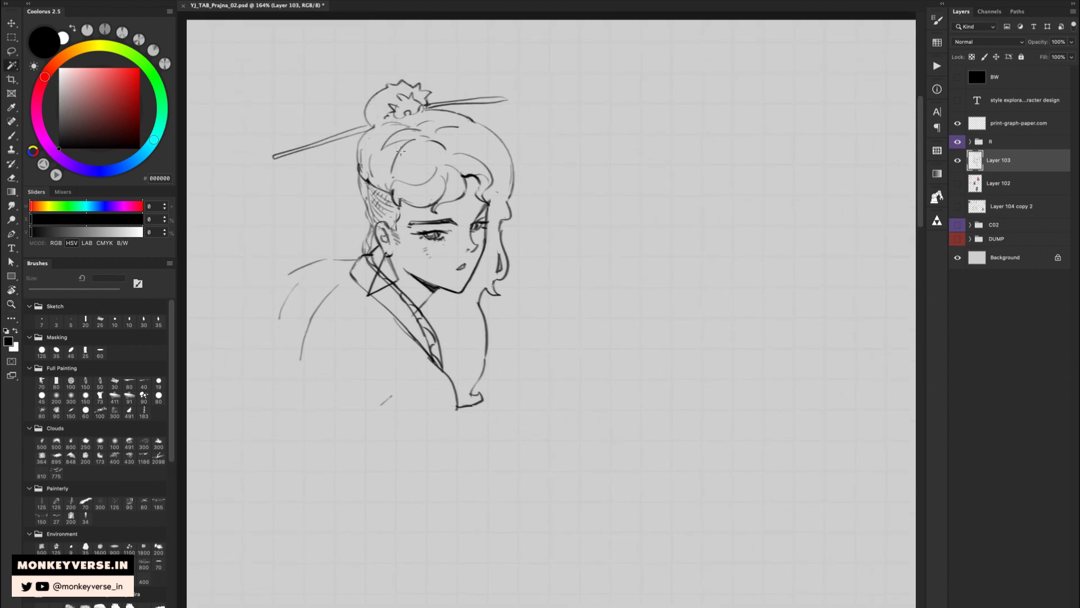
{"action": "key", "text": "e"}
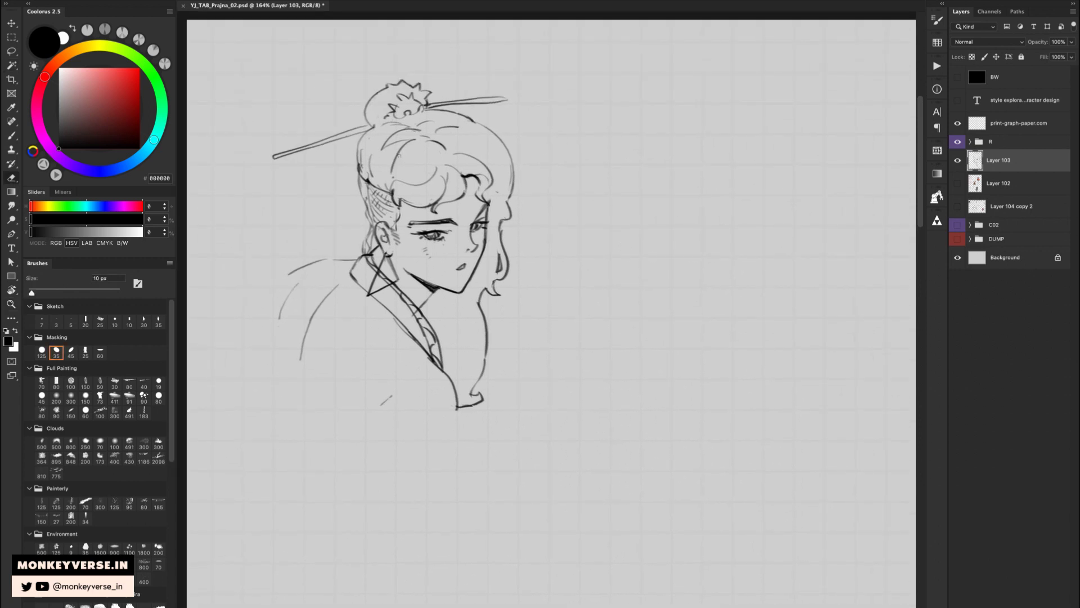
{"action": "key", "text": "bracketright"}
{"action": "key", "text": "bracketright"}
{"action": "key", "text": "bracketright"}
{"action": "key", "text": "bracketright"}
{"action": "key", "text": "bracketright"}
{"action": "mouse_move", "coordinate": [394, 172]}
{"action": "left_mouse_down"}
{"action": "mouse_move", "coordinate": [411, 148]}
{"action": "mouse_move", "coordinate": [393, 151]}
{"action": "mouse_move", "coordinate": [397, 137]}
{"action": "mouse_move", "coordinate": [410, 135]}
{"action": "mouse_move", "coordinate": [390, 129]}
{"action": "mouse_move", "coordinate": [383, 97]}
{"action": "mouse_move", "coordinate": [368, 109]}
{"action": "mouse_move", "coordinate": [368, 95]}
{"action": "mouse_move", "coordinate": [360, 111]}
{"action": "mouse_move", "coordinate": [376, 90]}
{"action": "mouse_move", "coordinate": [365, 109]}
{"action": "left_mouse_up"}
{"action": "key", "text": "b"}
{"action": "key", "text": "e"}
{"action": "key", "text": "b"}
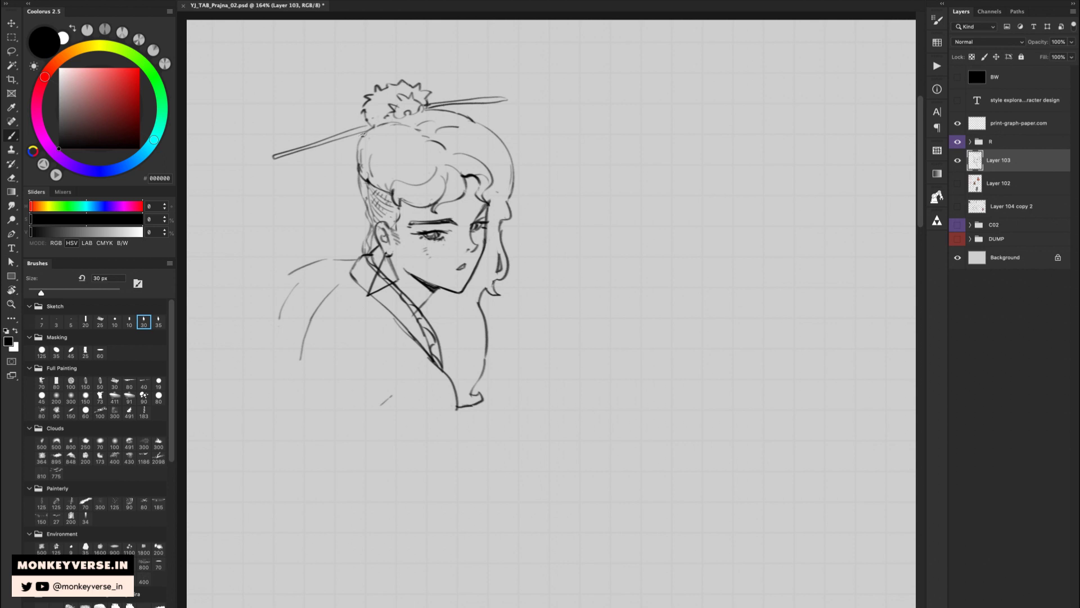
Erase the front end of the hairpin and redraw it straight at a steeper angle with a rounded tip.
{"action": "key", "text": "e"}
{"action": "mouse_move", "coordinate": [507, 99]}
{"action": "left_mouse_down"}
{"action": "mouse_move", "coordinate": [433, 105]}
{"action": "mouse_move", "coordinate": [509, 88]}
{"action": "mouse_move", "coordinate": [430, 106]}
{"action": "left_mouse_up"}
{"action": "key", "text": "b"}
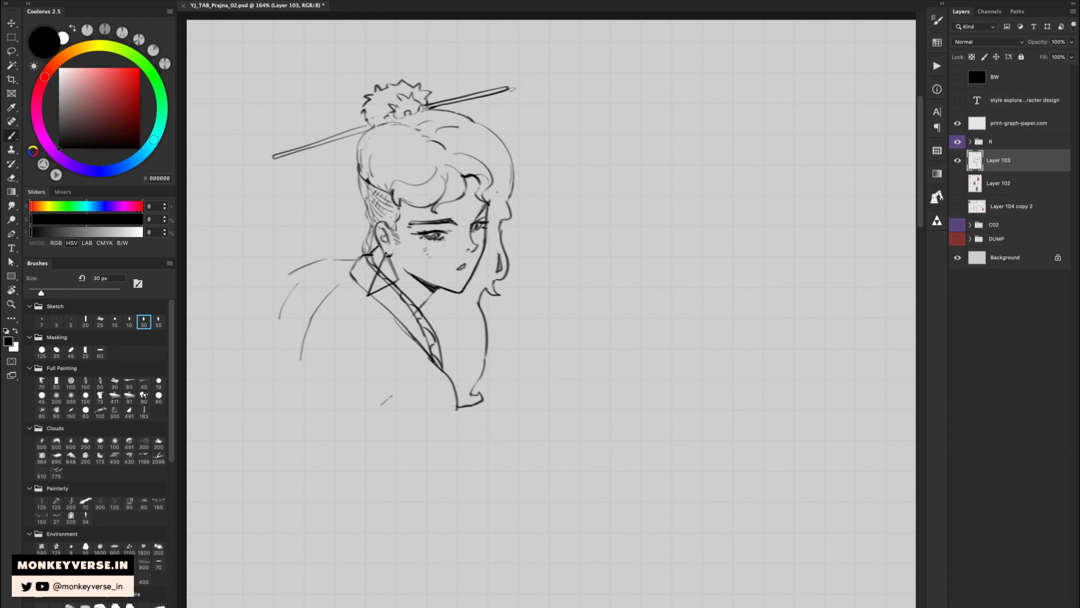
{"action": "left_click_drag", "start_coordinate": [512, 89], "coordinate": [509, 88]}
Add loose curly tufts around the rear and top of the bun.
{"action": "key", "text": "e"}
{"action": "key", "text": "b"}
{"action": "mouse_move", "coordinate": [374, 109]}
{"action": "left_mouse_down"}
{"action": "mouse_move", "coordinate": [404, 93]}
{"action": "mouse_move", "coordinate": [365, 122]}
{"action": "left_mouse_up"}
{"action": "mouse_move", "coordinate": [390, 80]}
{"action": "left_mouse_down"}
{"action": "mouse_move", "coordinate": [375, 71]}
{"action": "mouse_move", "coordinate": [351, 105]}
{"action": "left_mouse_up"}
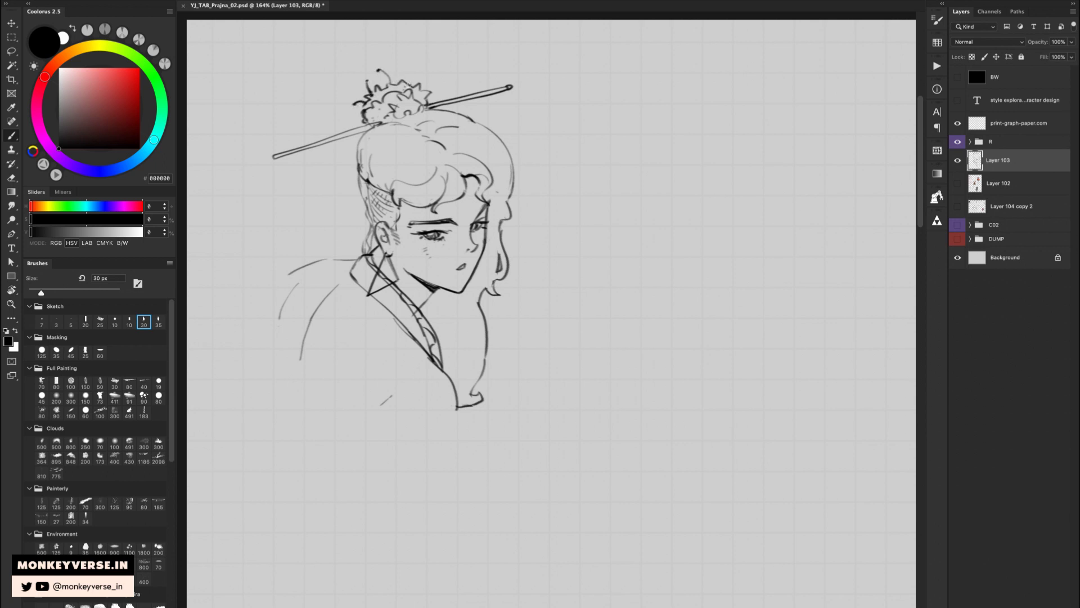
Add another spiky tuft at the top of the bun and redraw the small fold mark on the robe as a shorter stroke.
{"action": "left_click_drag", "start_coordinate": [409, 86], "coordinate": [416, 71]}
{"action": "mouse_move", "coordinate": [421, 252]}
{"action": "left_mouse_down"}
{"action": "mouse_move", "coordinate": [425, 219]}
{"action": "mouse_move", "coordinate": [397, 257]}
{"action": "left_mouse_up"}
{"action": "key", "text": "z"}
{"action": "key", "text": "e"}
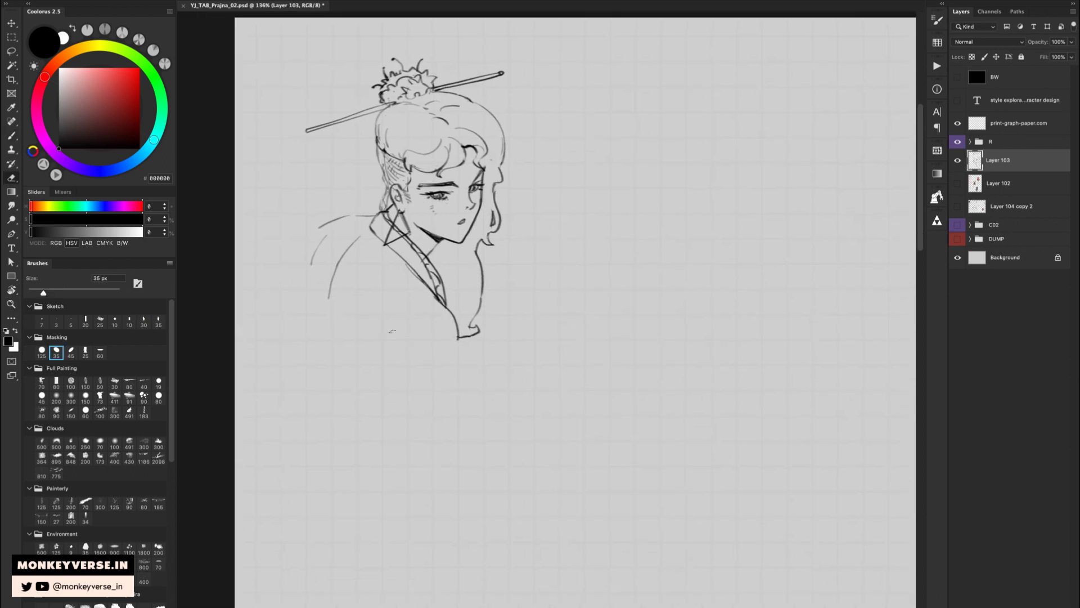
{"action": "key", "text": "b"}
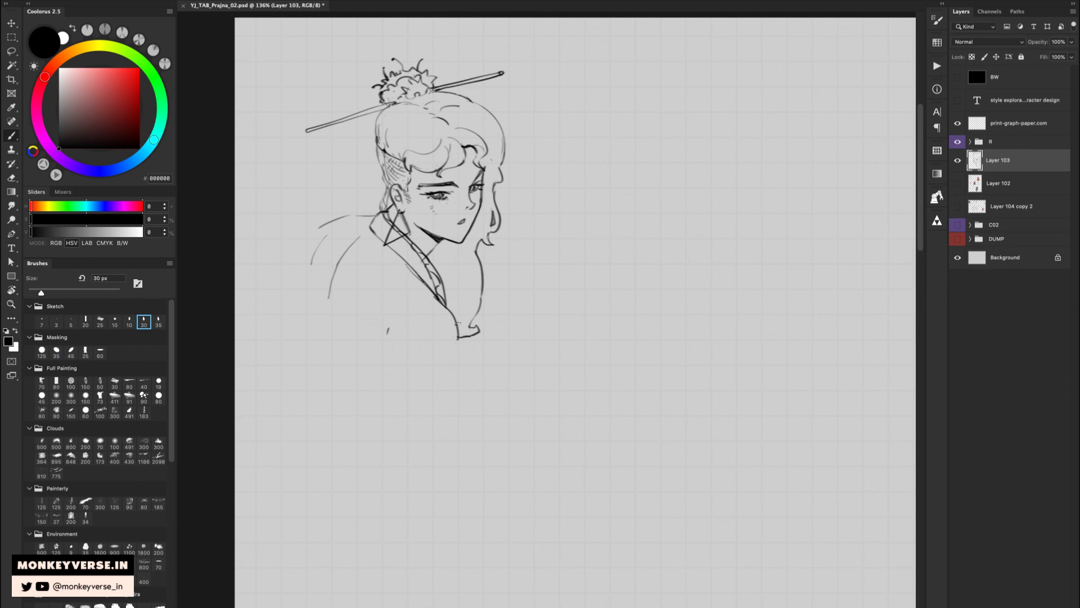
Extend the robe's front edge downward from the collar in one long, lightly curved line.
{"action": "mouse_move", "coordinate": [457, 336]}
{"action": "left_mouse_down"}
{"action": "mouse_move", "coordinate": [492, 453]}
{"action": "mouse_move", "coordinate": [517, 312]}
{"action": "mouse_move", "coordinate": [514, 320]}
{"action": "left_mouse_up"}
{"action": "key", "text": "z"}
{"action": "key", "text": "b"}
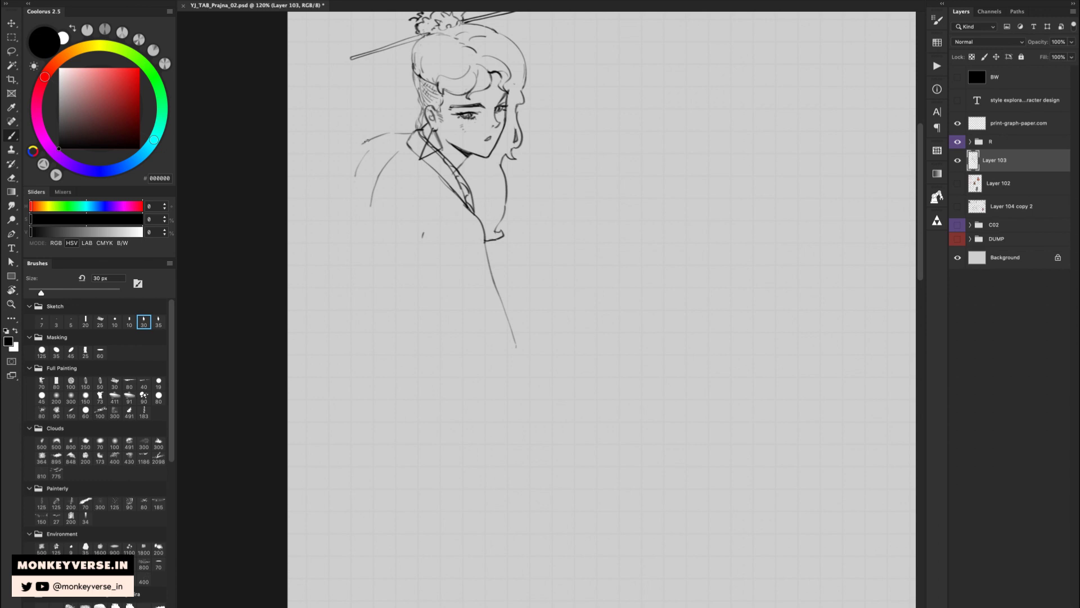
Redraw the rear shoulder and outer sleeve as one smooth rounded line from the collar down.
{"action": "key", "text": "e"}
{"action": "key", "text": "b"}
{"action": "mouse_move", "coordinate": [366, 140]}
{"action": "left_mouse_down"}
{"action": "mouse_move", "coordinate": [386, 134]}
{"action": "mouse_move", "coordinate": [358, 147]}
{"action": "mouse_move", "coordinate": [392, 135]}
{"action": "mouse_move", "coordinate": [351, 168]}
{"action": "left_mouse_up"}
{"action": "key", "text": "ctrl+z"}
{"action": "key", "text": "ctrl+z"}
{"action": "mouse_move", "coordinate": [393, 133]}
{"action": "left_mouse_down"}
{"action": "mouse_move", "coordinate": [353, 160]}
{"action": "mouse_move", "coordinate": [366, 156]}
{"action": "mouse_move", "coordinate": [350, 204]}
{"action": "left_mouse_up"}
{"action": "key", "text": "e"}
{"action": "key", "text": "b"}
Draw a slightly curved vertical guideline with end ticks beside the first head as the start of a second face in profile.
{"action": "key", "text": "z"}
{"action": "left_click_drag", "start_coordinate": [432, 201], "coordinate": [437, 222]}
{"action": "left_click_drag", "start_coordinate": [594, 270], "coordinate": [484, 286]}
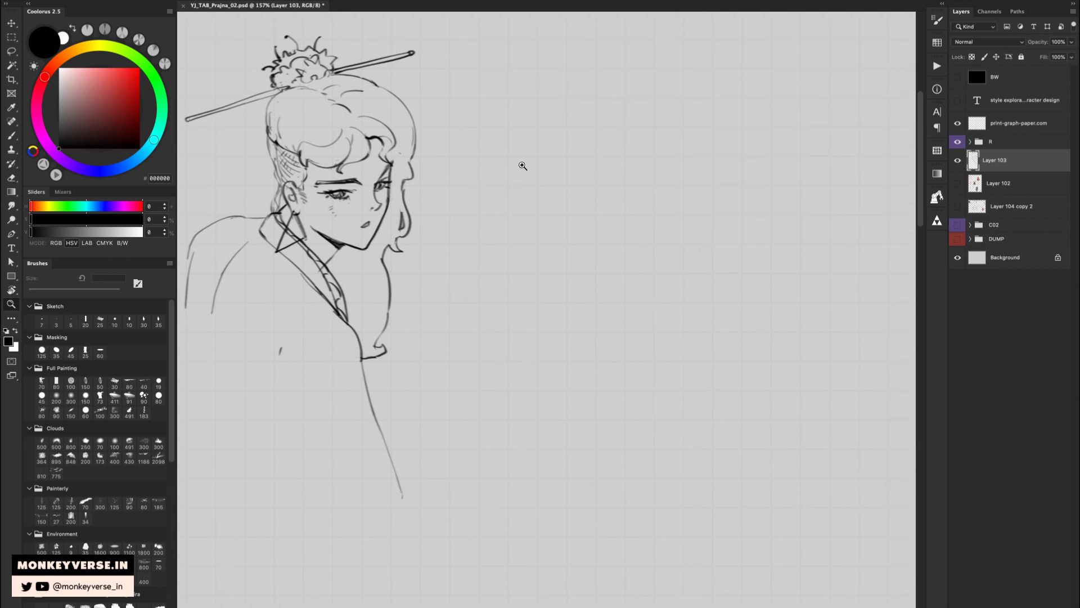
{"action": "left_click_drag", "start_coordinate": [524, 166], "coordinate": [529, 171]}
{"action": "key", "text": "b"}
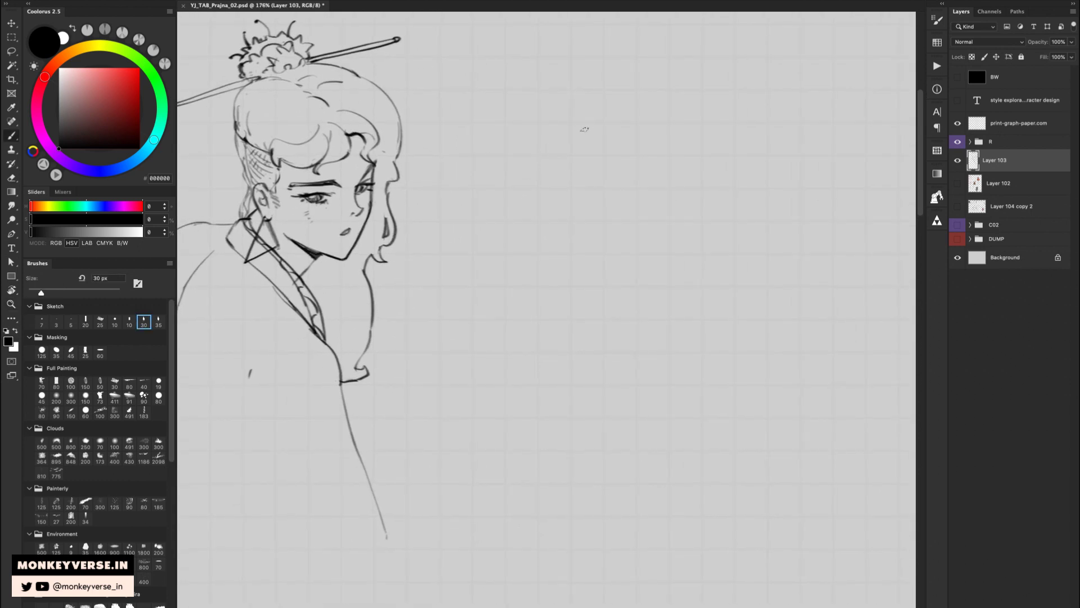
{"action": "mouse_move", "coordinate": [581, 127]}
{"action": "left_mouse_down"}
{"action": "mouse_move", "coordinate": [592, 150]}
{"action": "mouse_move", "coordinate": [578, 123]}
{"action": "mouse_move", "coordinate": [585, 236]}
{"action": "left_mouse_up"}
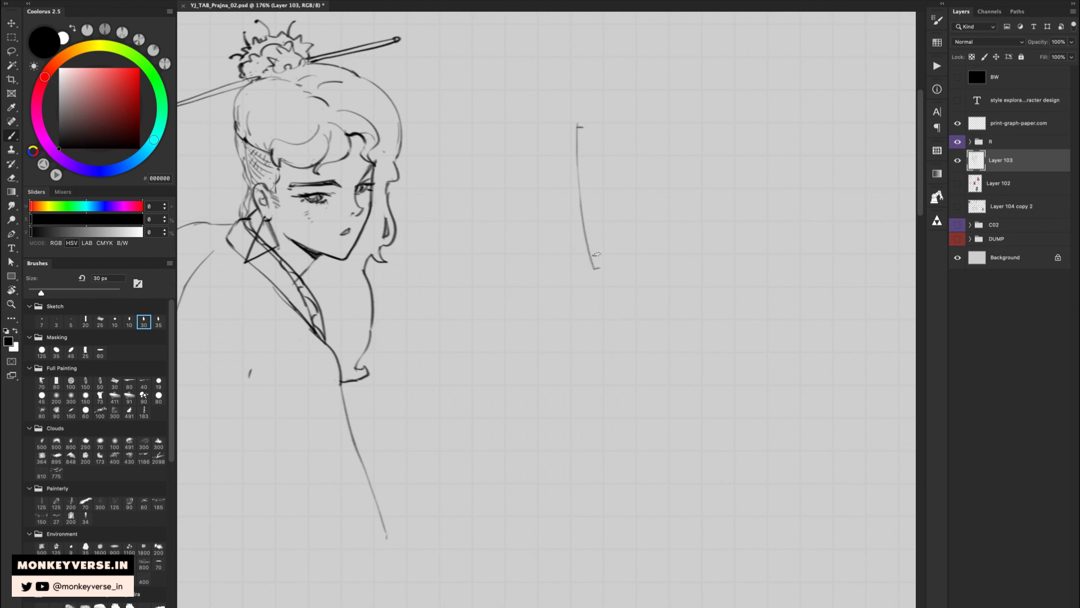
{"action": "mouse_move", "coordinate": [599, 184]}
{"action": "left_mouse_down"}
{"action": "mouse_move", "coordinate": [576, 125]}
{"action": "mouse_move", "coordinate": [574, 169]}
{"action": "left_mouse_up"}
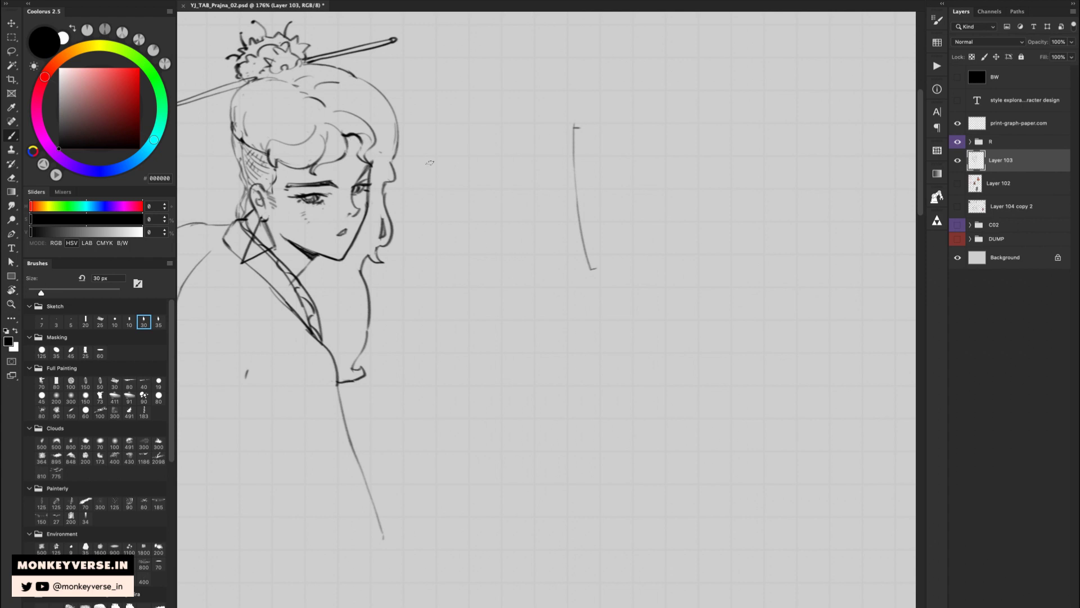
Shape the brow dip and small pointed nose along the profile guideline and curve the forehead backward at its upper end.
{"action": "left_click_drag", "start_coordinate": [574, 176], "coordinate": [580, 176]}
{"action": "mouse_move", "coordinate": [575, 177]}
{"action": "left_mouse_down"}
{"action": "mouse_move", "coordinate": [581, 189]}
{"action": "mouse_move", "coordinate": [569, 206]}
{"action": "mouse_move", "coordinate": [579, 216]}
{"action": "left_mouse_up"}
{"action": "key", "text": "ctrl+z"}
{"action": "mouse_move", "coordinate": [568, 205]}
{"action": "left_mouse_down"}
{"action": "mouse_move", "coordinate": [579, 213]}
{"action": "mouse_move", "coordinate": [582, 135]}
{"action": "mouse_move", "coordinate": [575, 171]}
{"action": "left_mouse_up"}
{"action": "key", "text": "e"}
{"action": "left_click_drag", "start_coordinate": [575, 119], "coordinate": [570, 142]}
{"action": "key", "text": "b"}
Draw the lips and chin of the profile, erasing the guideline around them.
{"action": "left_click_drag", "start_coordinate": [590, 238], "coordinate": [595, 238]}
{"action": "key", "text": "ctrl+z"}
{"action": "left_click_drag", "start_coordinate": [590, 234], "coordinate": [590, 239]}
{"action": "key", "text": "ctrl+z"}
{"action": "key", "text": "e"}
{"action": "left_click_drag", "start_coordinate": [579, 218], "coordinate": [593, 265]}
{"action": "key", "text": "b"}
{"action": "key", "text": "ctrl+z"}
{"action": "left_click_drag", "start_coordinate": [580, 216], "coordinate": [581, 230]}
{"action": "key", "text": "e"}
{"action": "left_click_drag", "start_coordinate": [586, 256], "coordinate": [606, 267]}
{"action": "key", "text": "b"}
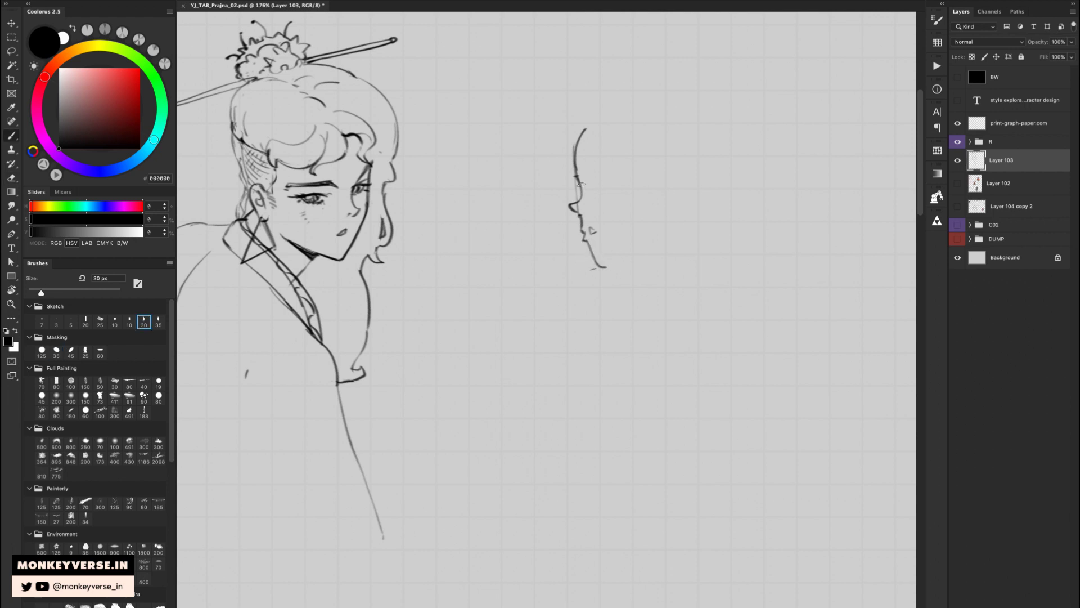
Clean up the profile contour with a smaller eraser and draw the jawline sweeping up and back from the chin.
{"action": "key", "text": "e"}
{"action": "key", "text": "b"}
{"action": "left_click_drag", "start_coordinate": [594, 195], "coordinate": [584, 202]}
{"action": "key", "text": "e"}
{"action": "key", "text": "bracketleft"}
{"action": "key", "text": "bracketleft"}
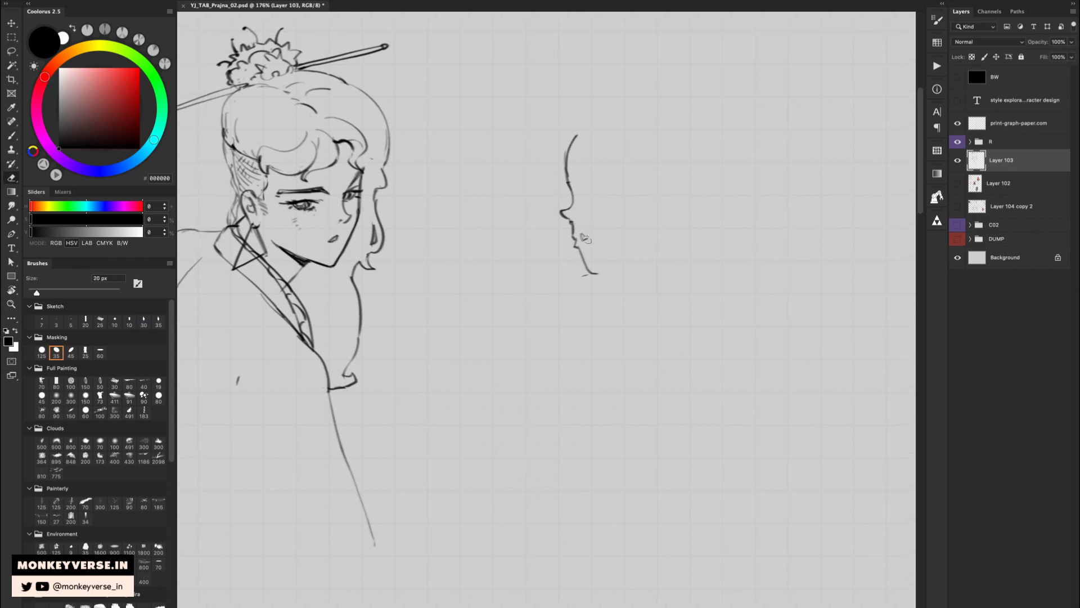
{"action": "key", "text": "b"}
{"action": "mouse_move", "coordinate": [580, 236]}
{"action": "left_mouse_down"}
{"action": "mouse_move", "coordinate": [618, 261]}
{"action": "mouse_move", "coordinate": [577, 274]}
{"action": "mouse_move", "coordinate": [652, 254]}
{"action": "left_mouse_up"}
{"action": "key", "text": "e"}
{"action": "key", "text": "b"}
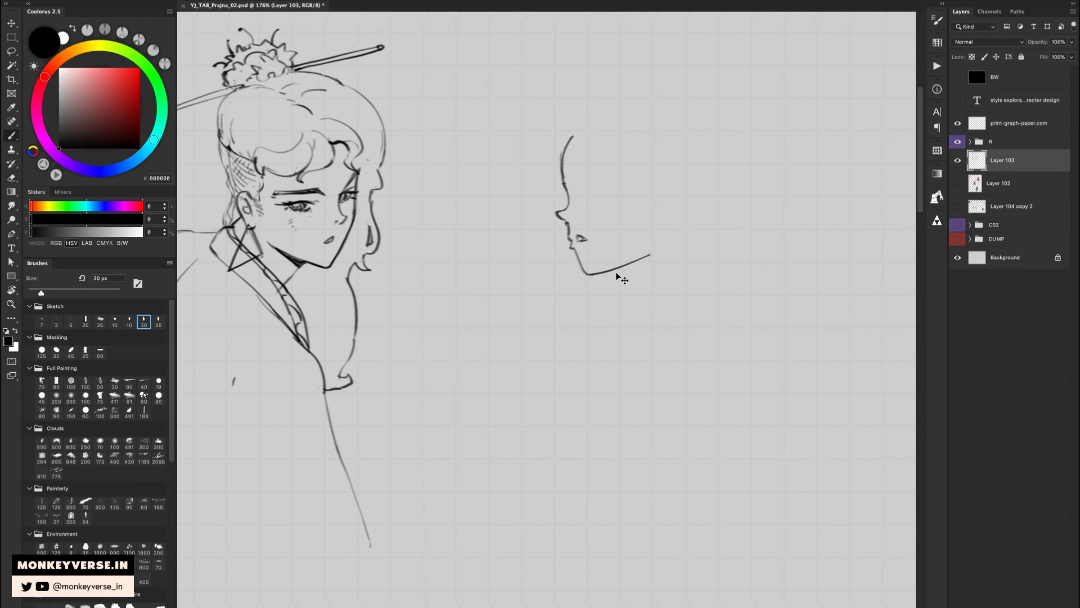
{"action": "key", "text": "ctrl+z"}
{"action": "left_click_drag", "start_coordinate": [591, 275], "coordinate": [645, 253]}
Draw the profile's eye with a heavy upper lid and dark iris, and add a thick straight eyebrow above it.
{"action": "scroll", "coordinate": [641, 233], "scroll_direction": "up", "scroll_amount": 2}
{"action": "key", "text": "z"}
{"action": "mouse_move", "coordinate": [590, 208]}
{"action": "left_mouse_down"}
{"action": "mouse_move", "coordinate": [567, 218]}
{"action": "mouse_move", "coordinate": [614, 218]}
{"action": "mouse_move", "coordinate": [582, 230]}
{"action": "mouse_move", "coordinate": [608, 219]}
{"action": "mouse_move", "coordinate": [586, 224]}
{"action": "left_mouse_up"}
{"action": "key", "text": "b"}
{"action": "key", "text": "ctrl+z"}
{"action": "key", "text": "ctrl+z"}
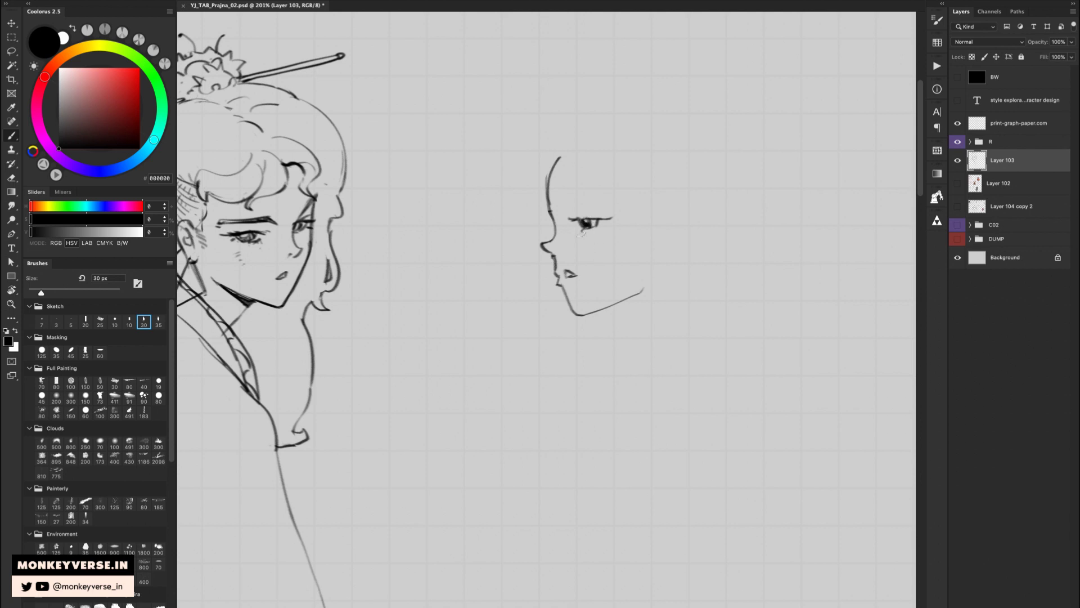
{"action": "left_click_drag", "start_coordinate": [584, 232], "coordinate": [593, 230]}
{"action": "mouse_move", "coordinate": [571, 199]}
{"action": "left_mouse_down"}
{"action": "mouse_move", "coordinate": [619, 203]}
{"action": "mouse_move", "coordinate": [566, 208]}
{"action": "mouse_move", "coordinate": [624, 205]}
{"action": "mouse_move", "coordinate": [580, 207]}
{"action": "left_mouse_up"}
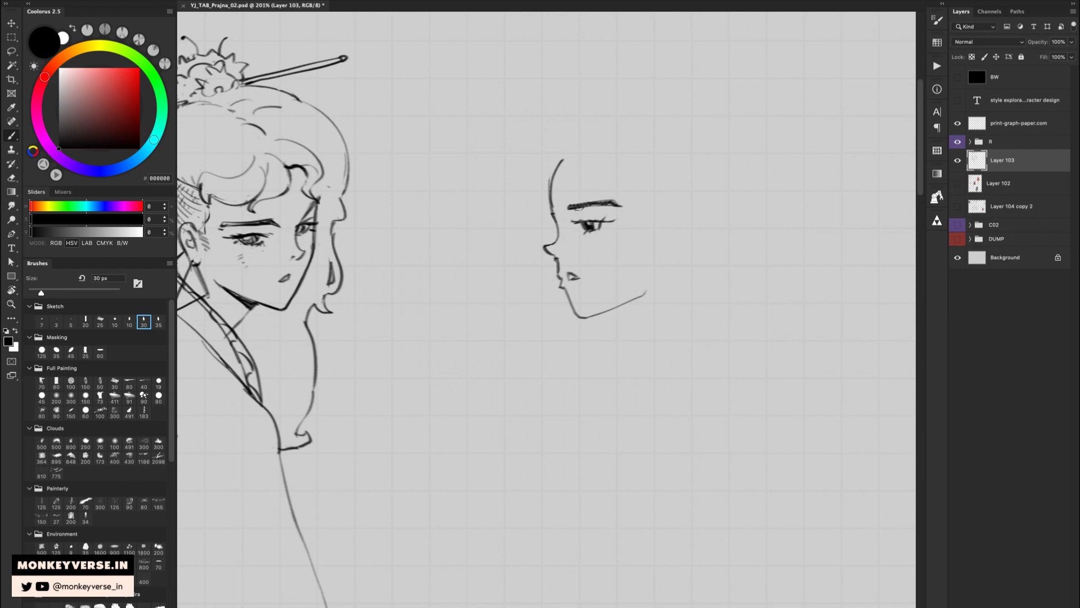
Erase the curved forehead line of the profile and redraw it as a straighter, steeper stroke.
{"action": "key", "text": "e"}
{"action": "left_click_drag", "start_coordinate": [564, 160], "coordinate": [548, 207]}
{"action": "key", "text": "b"}
{"action": "key", "text": "ctrl+z"}
{"action": "mouse_move", "coordinate": [551, 158]}
{"action": "left_mouse_down"}
{"action": "mouse_move", "coordinate": [552, 203]}
{"action": "mouse_move", "coordinate": [588, 202]}
{"action": "left_mouse_up"}
Lasso the profile face, flip it horizontally, shift it slightly back toward the first head and deselect it.
{"action": "key", "text": "z"}
{"action": "key", "text": "l"}
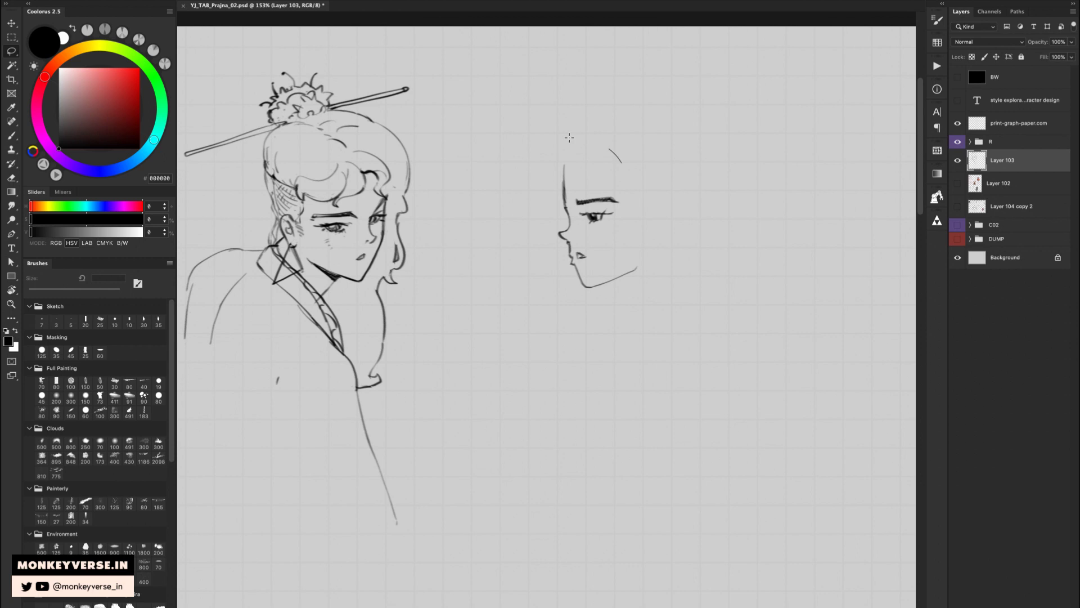
{"action": "mouse_move", "coordinate": [619, 162]}
{"action": "left_mouse_down"}
{"action": "mouse_move", "coordinate": [615, 330]}
{"action": "mouse_move", "coordinate": [659, 193]}
{"action": "left_mouse_up"}
{"action": "key", "text": "ctrl+shift+h"}
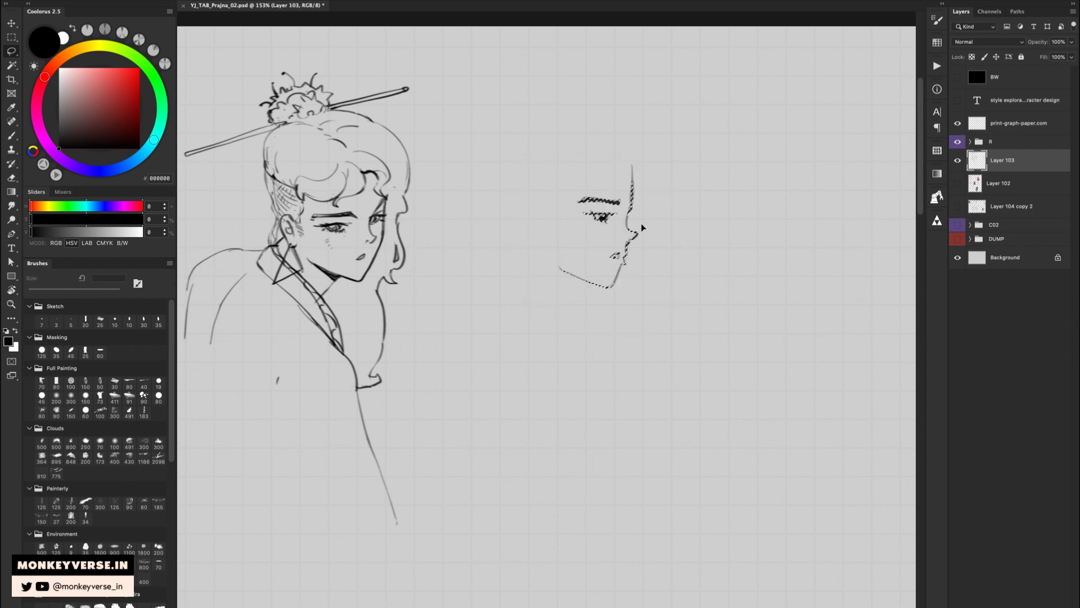
{"action": "key", "text": "v"}
{"action": "left_click_drag", "start_coordinate": [637, 252], "coordinate": [615, 254]}
{"action": "key", "text": "ctrl+d"}
{"action": "key", "text": "b"}
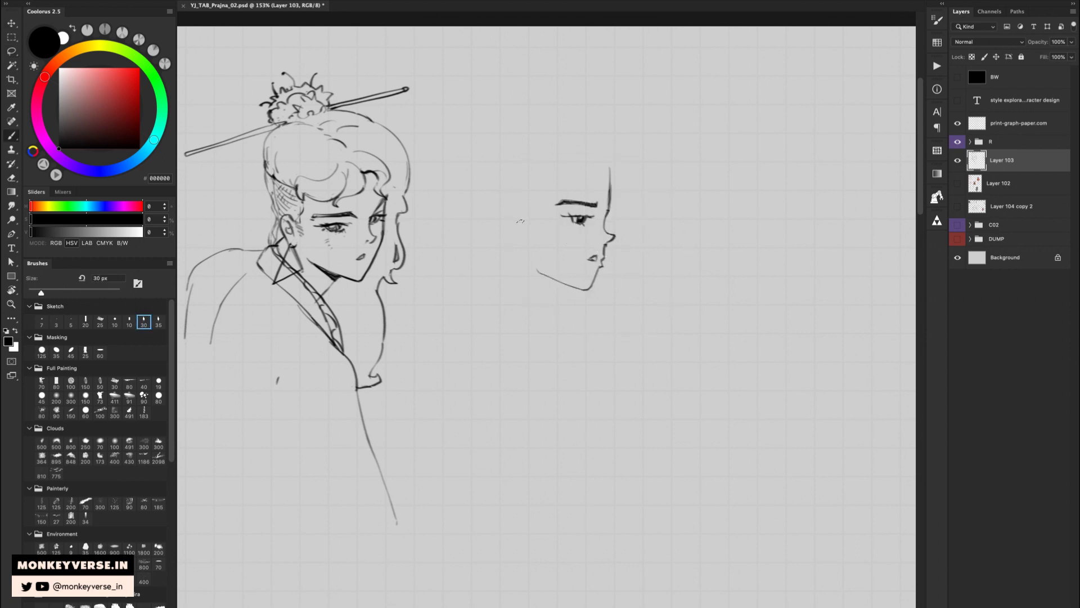
Draw the ear, short sideburn strokes and the rear jaw edge on the profile, then darken the jawline.
{"action": "left_click_drag", "start_coordinate": [527, 216], "coordinate": [535, 215]}
{"action": "mouse_move", "coordinate": [528, 220]}
{"action": "left_mouse_down"}
{"action": "mouse_move", "coordinate": [499, 216]}
{"action": "mouse_move", "coordinate": [503, 226]}
{"action": "mouse_move", "coordinate": [518, 209]}
{"action": "mouse_move", "coordinate": [505, 207]}
{"action": "mouse_move", "coordinate": [502, 220]}
{"action": "mouse_move", "coordinate": [551, 280]}
{"action": "mouse_move", "coordinate": [528, 248]}
{"action": "mouse_move", "coordinate": [547, 277]}
{"action": "left_mouse_up"}
{"action": "key", "text": "super+z"}
{"action": "key", "text": "r"}
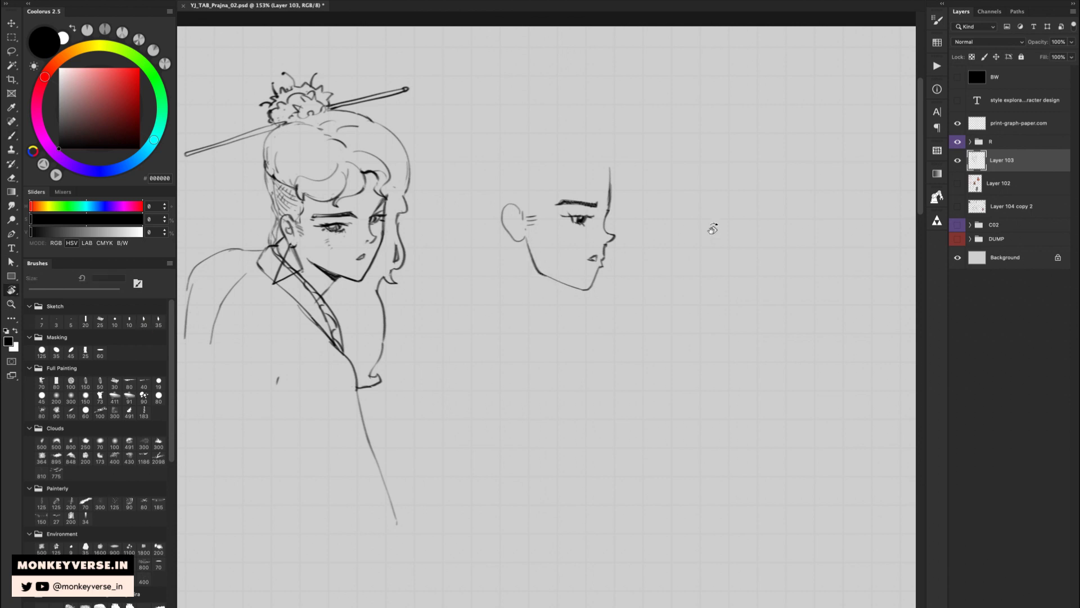
{"action": "left_click_drag", "start_coordinate": [711, 229], "coordinate": [567, 130]}
{"action": "left_click_drag", "start_coordinate": [538, 276], "coordinate": [602, 260]}
{"action": "key", "text": "Escape"}
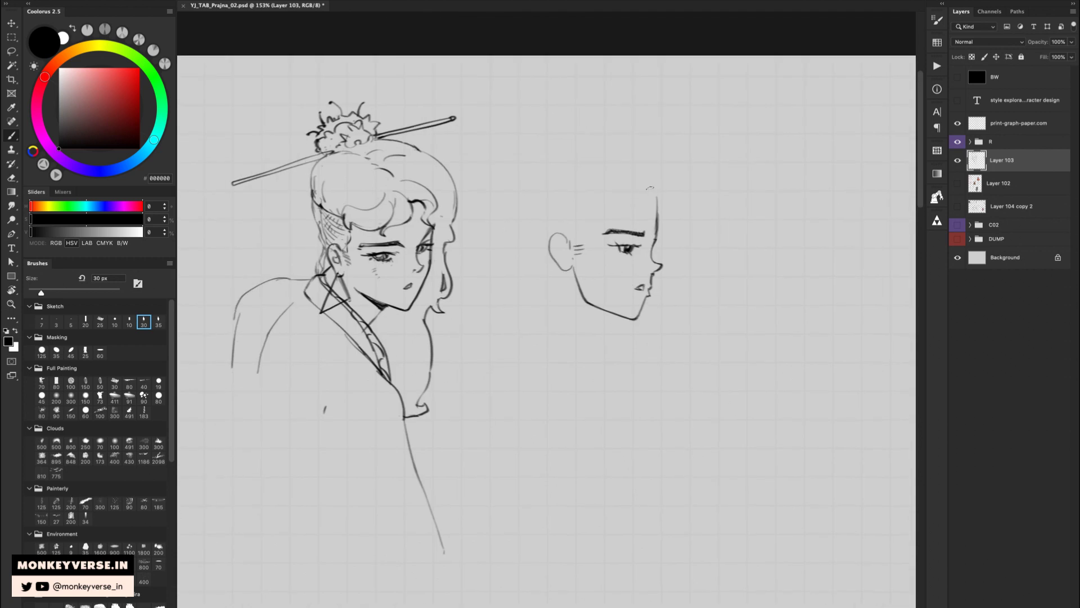
Lasso the profile head, cut it to its own layer and flip it horizontally to face the first head.
{"action": "key", "text": "ctrl+shift+h"}
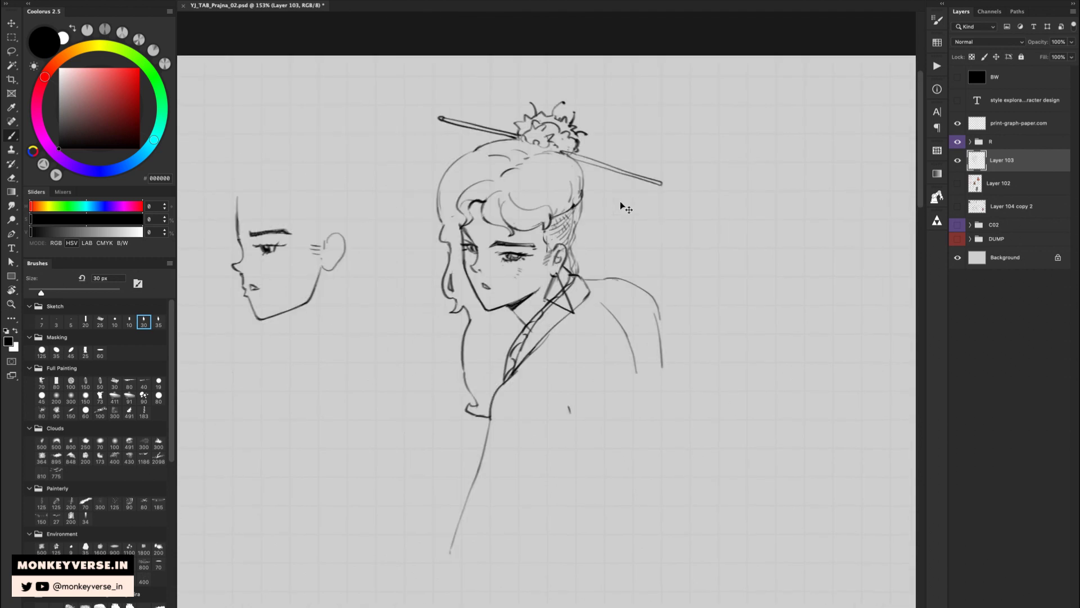
{"action": "key", "text": "h"}
{"action": "key", "text": "l"}
{"action": "mouse_move", "coordinate": [700, 170]}
{"action": "left_mouse_down"}
{"action": "mouse_move", "coordinate": [619, 379]}
{"action": "mouse_move", "coordinate": [683, 160]}
{"action": "mouse_move", "coordinate": [700, 174]}
{"action": "left_mouse_up"}
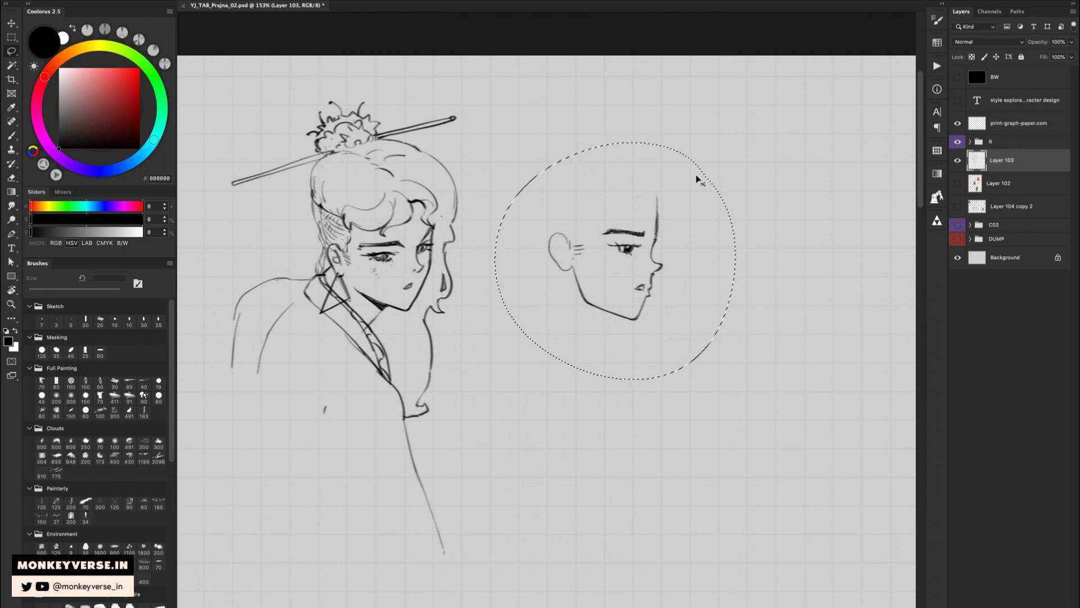
{"action": "key", "text": "ctrl+shift+j"}
{"action": "key", "text": "ctrl+shift+h"}
{"action": "left_click_drag", "start_coordinate": [670, 219], "coordinate": [668, 217]}
Draw a curled front lock and fringe line over the forehead, and rework the mouth as a small closed line.
{"action": "key", "text": "b"}
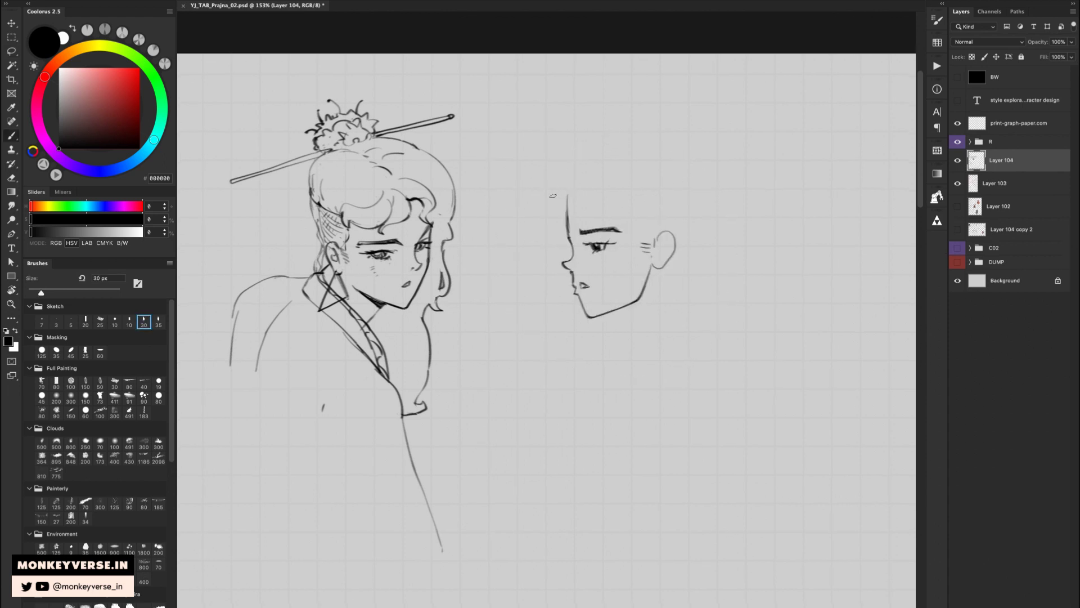
{"action": "mouse_move", "coordinate": [562, 176]}
{"action": "left_mouse_down"}
{"action": "mouse_move", "coordinate": [543, 214]}
{"action": "mouse_move", "coordinate": [561, 235]}
{"action": "mouse_move", "coordinate": [573, 195]}
{"action": "mouse_move", "coordinate": [613, 207]}
{"action": "mouse_move", "coordinate": [628, 243]}
{"action": "mouse_move", "coordinate": [589, 256]}
{"action": "left_mouse_up"}
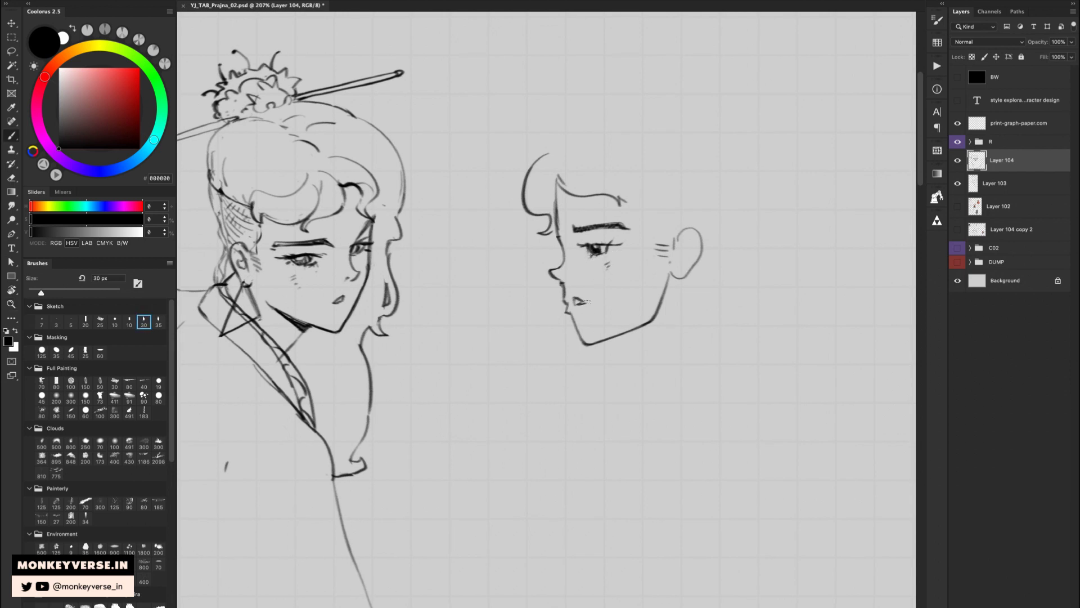
{"action": "key", "text": "e"}
{"action": "left_click_drag", "start_coordinate": [580, 299], "coordinate": [579, 305]}
{"action": "key", "text": "b"}
{"action": "left_click_drag", "start_coordinate": [623, 278], "coordinate": [617, 283]}
Erase the underside of the profile's nose and redraw the nose contour with a cleaner, darker line.
{"action": "key", "text": "e"}
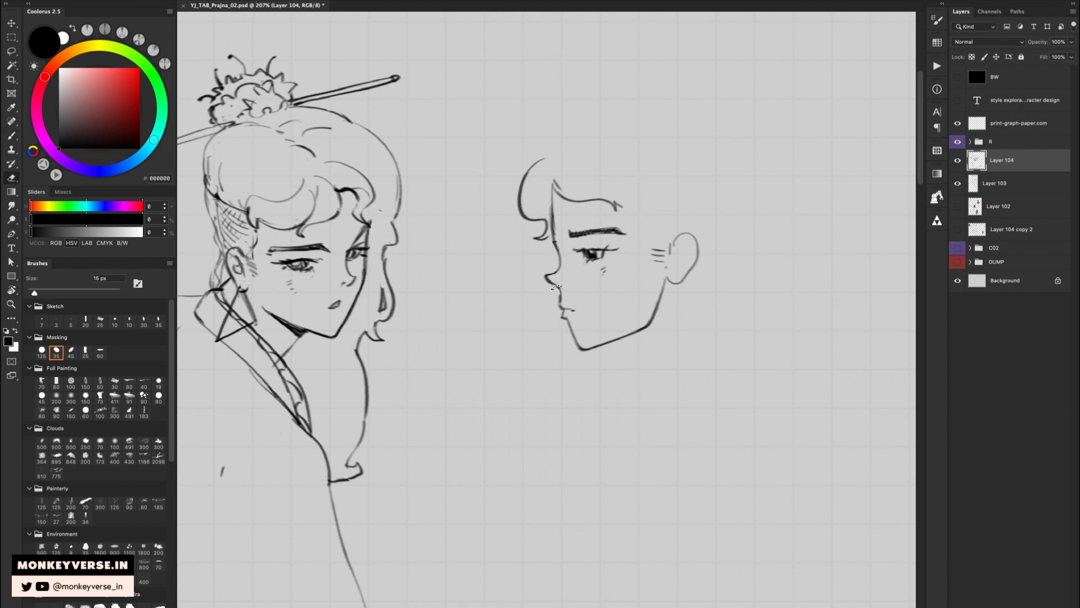
{"action": "key", "text": "b"}
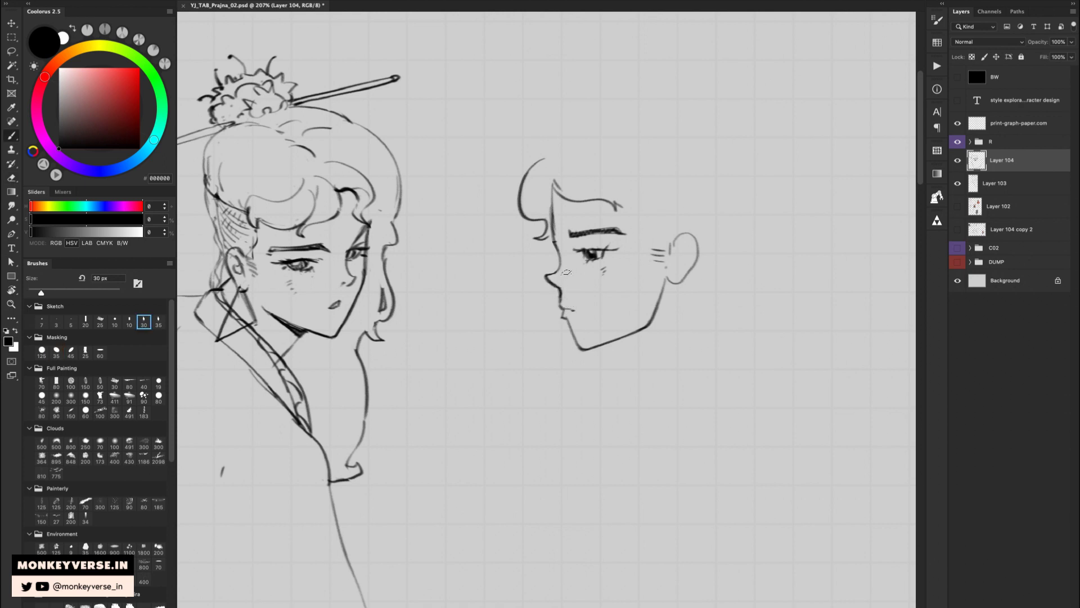
{"action": "key", "text": "e"}
{"action": "mouse_move", "coordinate": [546, 269]}
{"action": "left_mouse_down"}
{"action": "mouse_move", "coordinate": [551, 279]}
{"action": "mouse_move", "coordinate": [559, 264]}
{"action": "mouse_move", "coordinate": [547, 274]}
{"action": "mouse_move", "coordinate": [560, 286]}
{"action": "left_mouse_up"}
{"action": "key", "text": "b"}
{"action": "key", "text": "e"}
{"action": "key", "text": "b"}
Darken the profile's forehead line and replace the smooth fringe edge with short choppy tufts above the eyebrow.
{"action": "left_click_drag", "start_coordinate": [554, 189], "coordinate": [554, 247]}
{"action": "key", "text": "super+z"}
{"action": "left_click_drag", "start_coordinate": [553, 187], "coordinate": [555, 246]}
{"action": "mouse_move", "coordinate": [597, 190]}
{"action": "left_mouse_down"}
{"action": "mouse_move", "coordinate": [563, 219]}
{"action": "mouse_move", "coordinate": [563, 192]}
{"action": "mouse_move", "coordinate": [564, 219]}
{"action": "mouse_move", "coordinate": [566, 210]}
{"action": "left_mouse_up"}
{"action": "key", "text": "e"}
{"action": "key", "text": "b"}
{"action": "key", "text": "e"}
{"action": "key", "text": "b"}
{"action": "left_click_drag", "start_coordinate": [566, 214], "coordinate": [577, 211]}
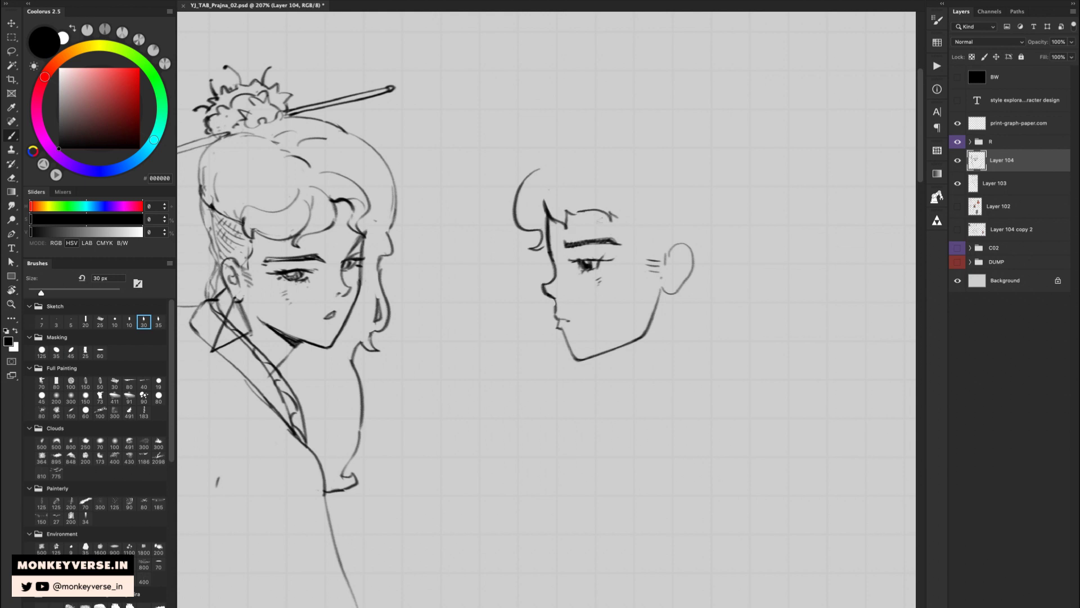
{"action": "mouse_move", "coordinate": [639, 226]}
{"action": "left_mouse_down"}
{"action": "mouse_move", "coordinate": [645, 238]}
{"action": "mouse_move", "coordinate": [653, 231]}
{"action": "left_mouse_up"}
{"action": "left_click_drag", "start_coordinate": [647, 237], "coordinate": [653, 235]}
Rotate the canvas and continue the hairline from the fringe back toward the area above the ear.
{"action": "key", "text": "r"}
{"action": "left_click_drag", "start_coordinate": [717, 225], "coordinate": [664, 160]}
{"action": "key", "text": "b"}
{"action": "left_click_drag", "start_coordinate": [573, 195], "coordinate": [627, 169]}
{"action": "key", "text": "Escape"}
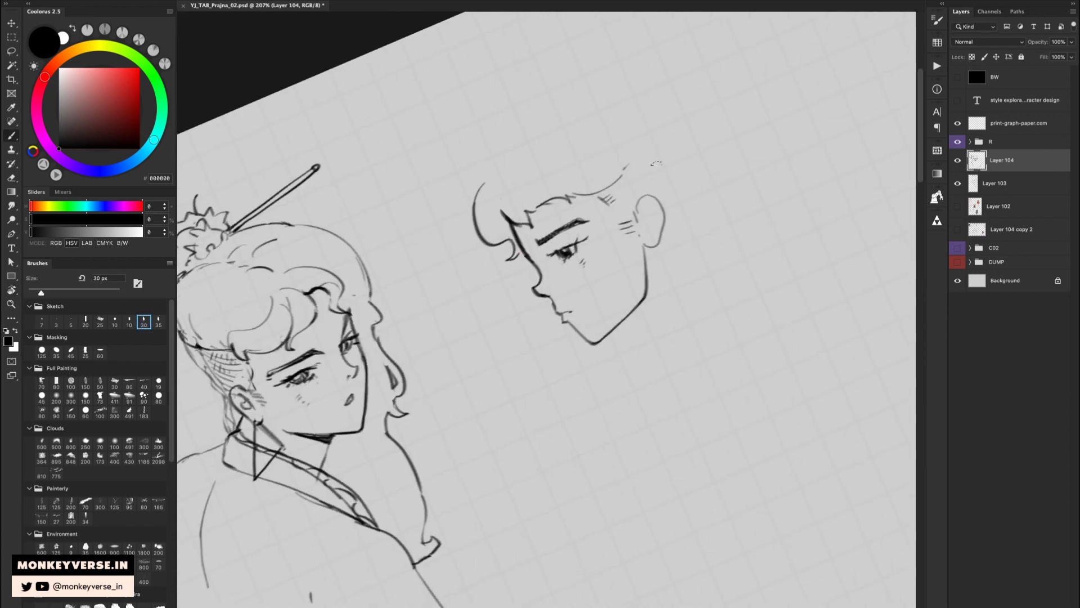
Draw the back of the hair with curved contours behind the ear and loose wavy strands hanging at the nape.
{"action": "key", "text": "space"}
{"action": "mouse_move", "coordinate": [662, 221]}
{"action": "left_mouse_down"}
{"action": "mouse_move", "coordinate": [649, 229]}
{"action": "mouse_move", "coordinate": [690, 291]}
{"action": "left_mouse_up"}
{"action": "key", "text": "ctrl+z"}
{"action": "mouse_move", "coordinate": [713, 215]}
{"action": "left_mouse_down"}
{"action": "mouse_move", "coordinate": [719, 242]}
{"action": "mouse_move", "coordinate": [688, 304]}
{"action": "left_mouse_up"}
{"action": "key", "text": "space"}
{"action": "key", "text": "z"}
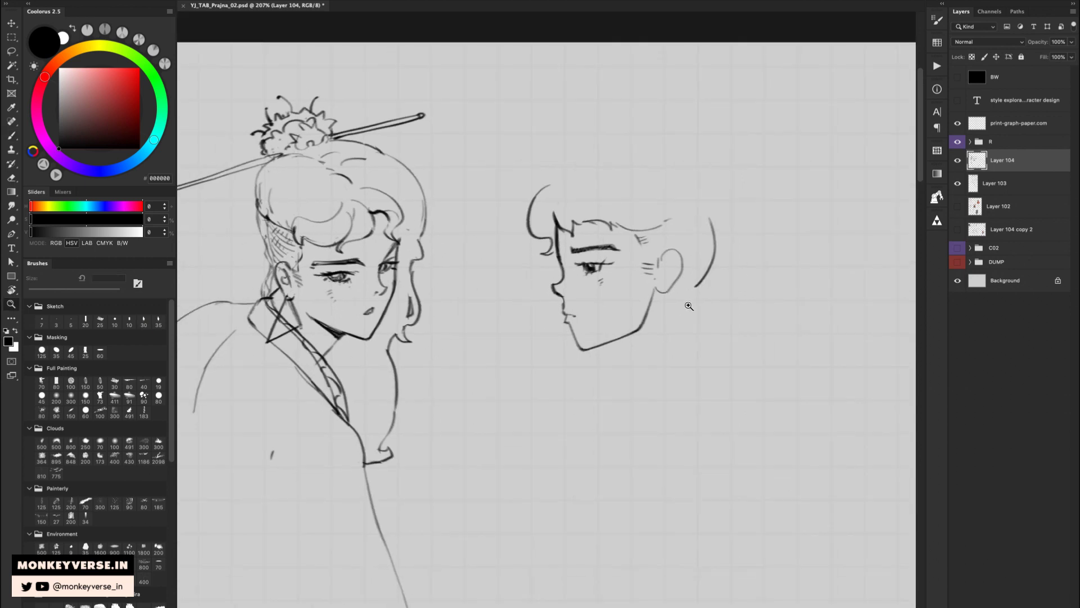
{"action": "left_click_drag", "start_coordinate": [728, 190], "coordinate": [721, 254]}
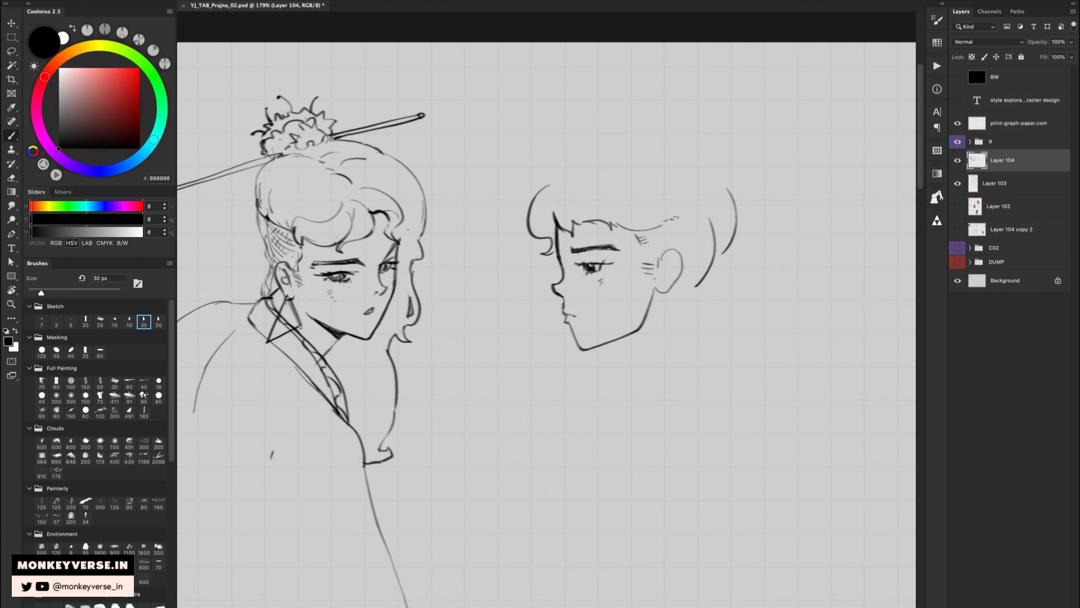
{"action": "mouse_move", "coordinate": [674, 218]}
{"action": "left_mouse_down"}
{"action": "mouse_move", "coordinate": [714, 248]}
{"action": "mouse_move", "coordinate": [728, 303]}
{"action": "mouse_move", "coordinate": [687, 316]}
{"action": "left_mouse_up"}
{"action": "mouse_move", "coordinate": [702, 279]}
{"action": "left_mouse_down"}
{"action": "mouse_move", "coordinate": [694, 297]}
{"action": "mouse_move", "coordinate": [708, 337]}
{"action": "mouse_move", "coordinate": [692, 289]}
{"action": "left_mouse_up"}
{"action": "key", "text": "z"}
{"action": "key", "text": "l"}
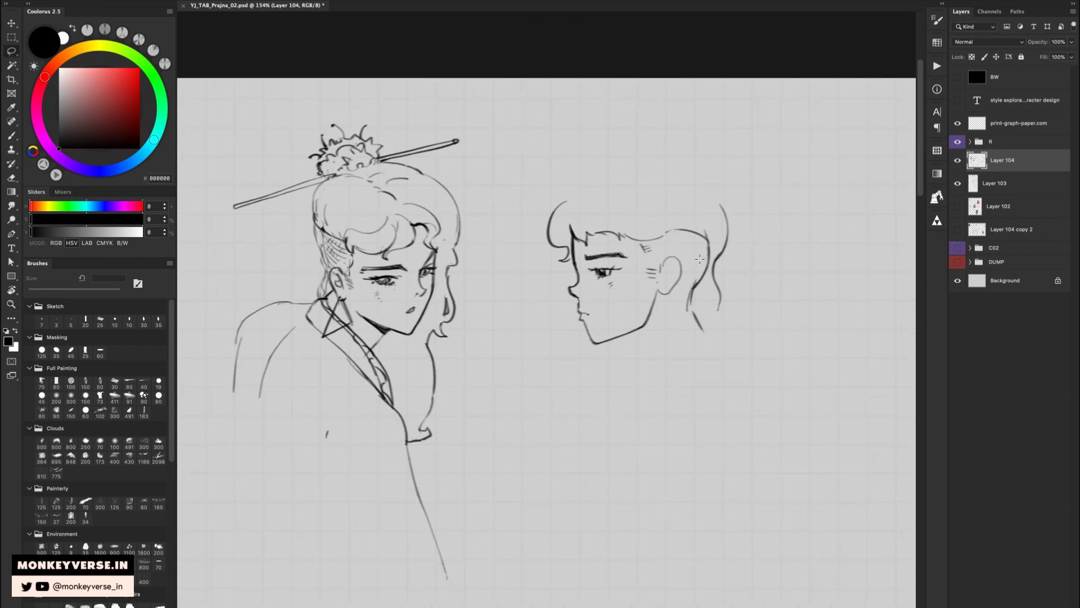
{"action": "key", "text": "ctrl+t"}
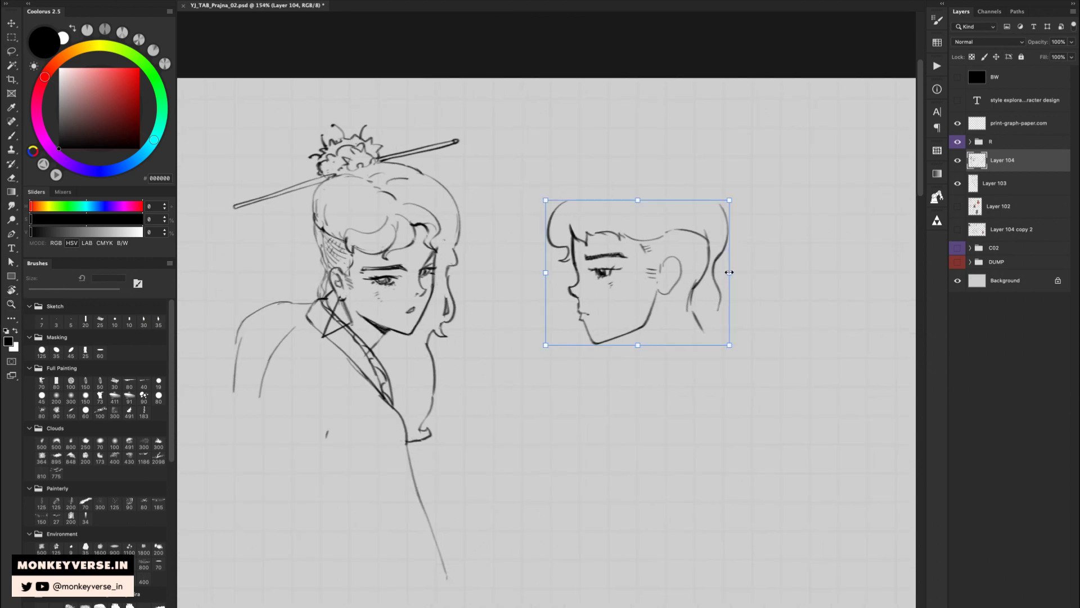
{"action": "key", "text": "Escape"}
Draw the domed crown outline across the second head and a round bun at its upper rear.
{"action": "key", "text": "b"}
{"action": "mouse_move", "coordinate": [554, 215]}
{"action": "left_mouse_down"}
{"action": "mouse_move", "coordinate": [588, 166]}
{"action": "mouse_move", "coordinate": [661, 150]}
{"action": "mouse_move", "coordinate": [714, 184]}
{"action": "mouse_move", "coordinate": [723, 208]}
{"action": "left_mouse_up"}
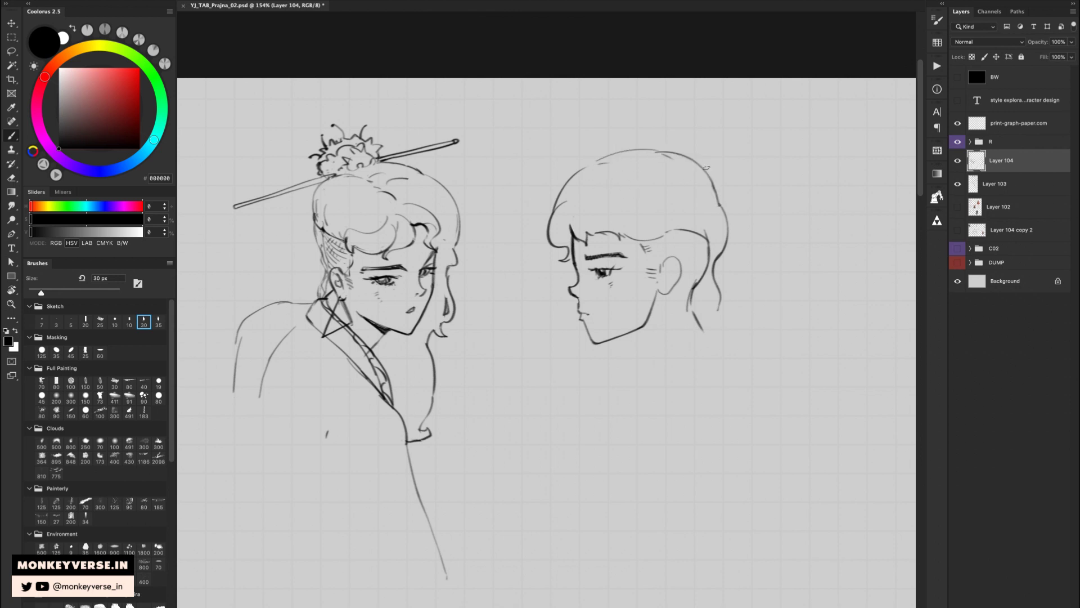
{"action": "left_click_drag", "start_coordinate": [666, 150], "coordinate": [717, 129]}
{"action": "left_click_drag", "start_coordinate": [724, 135], "coordinate": [748, 209]}
{"action": "key", "text": "ctrl+z"}
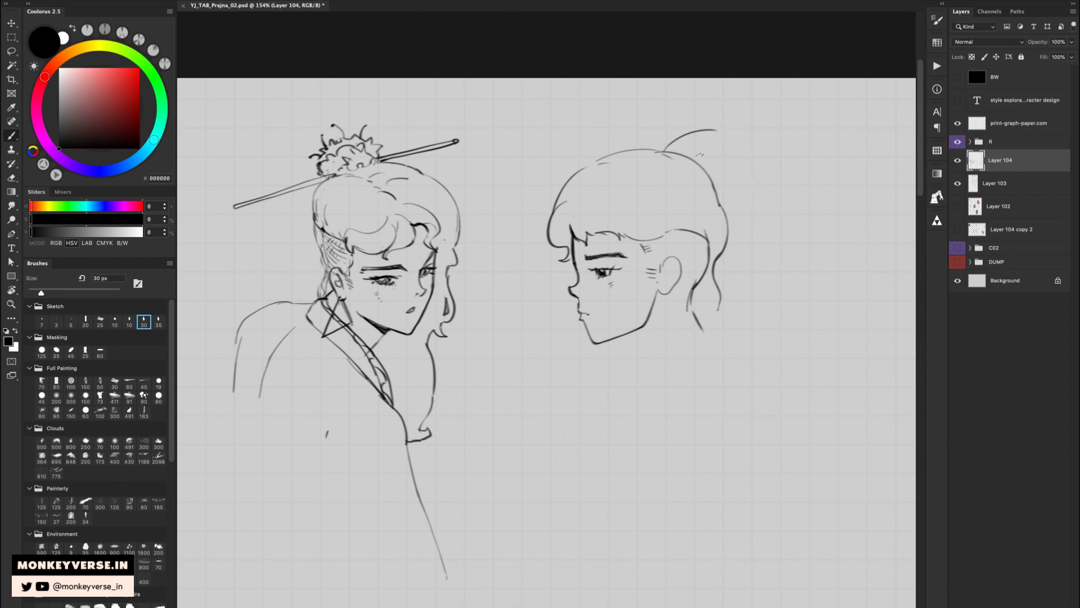
{"action": "key", "text": "ctrl+z"}
{"action": "mouse_move", "coordinate": [681, 151]}
{"action": "left_mouse_down"}
{"action": "mouse_move", "coordinate": [748, 163]}
{"action": "mouse_move", "coordinate": [721, 198]}
{"action": "left_mouse_up"}
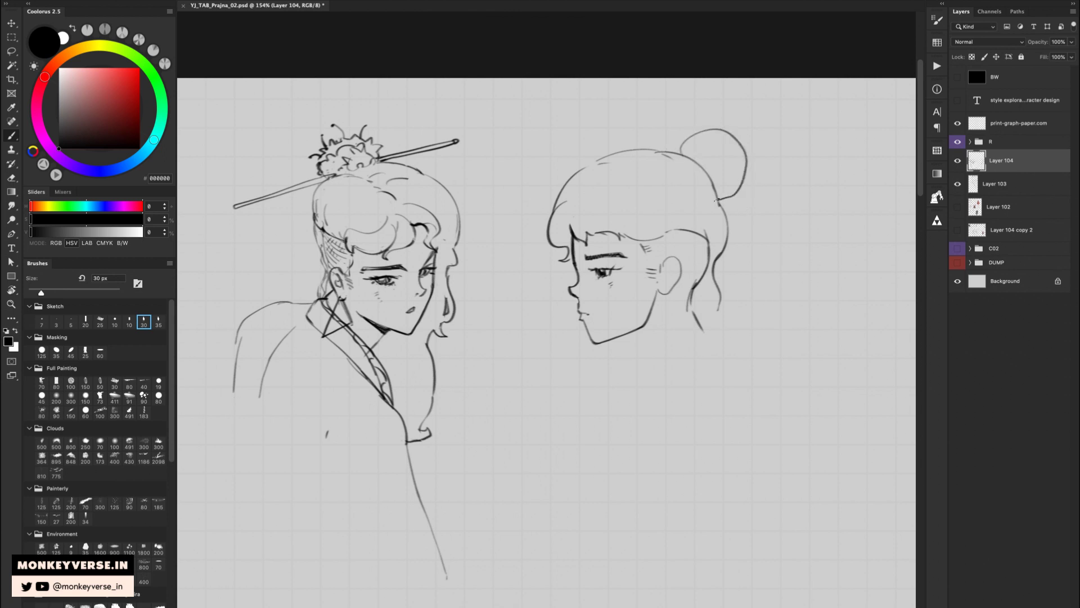
Draw the front neck line below the second head's jaw and add hatched sideburn strands in front of the ear.
{"action": "left_click_drag", "start_coordinate": [664, 292], "coordinate": [662, 284]}
{"action": "left_click_drag", "start_coordinate": [609, 329], "coordinate": [653, 354]}
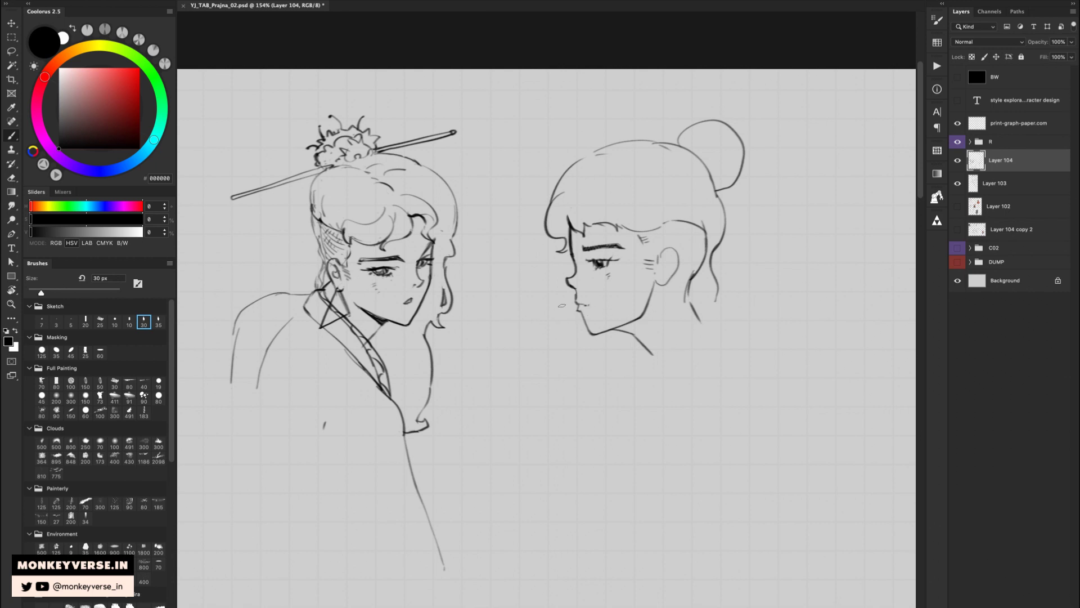
{"action": "key", "text": "z"}
{"action": "left_click_drag", "start_coordinate": [647, 278], "coordinate": [637, 280]}
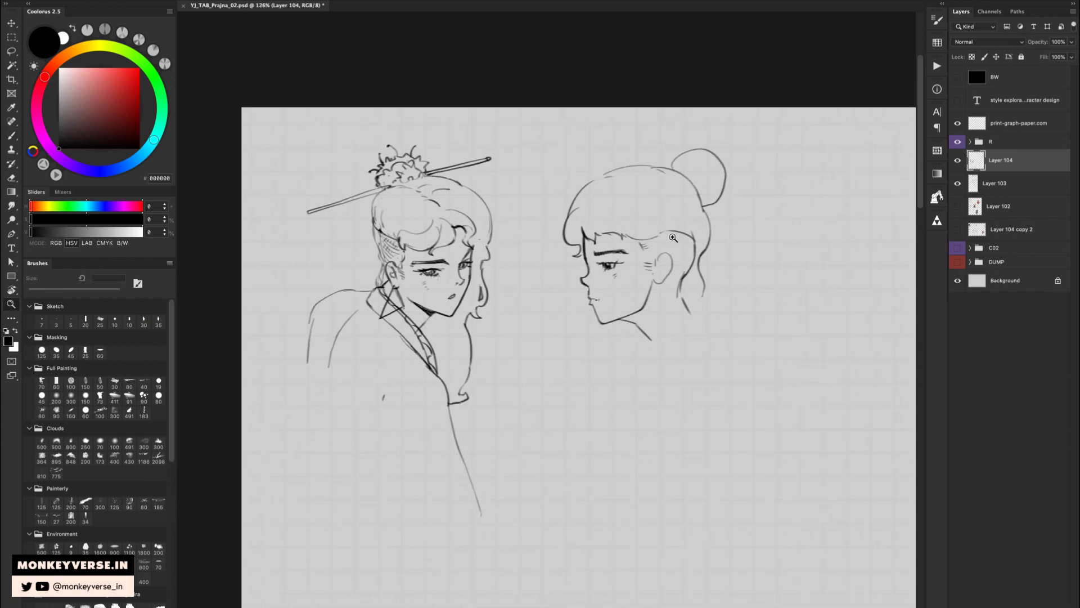
{"action": "key", "text": "b"}
{"action": "left_click_drag", "start_coordinate": [652, 240], "coordinate": [659, 240]}
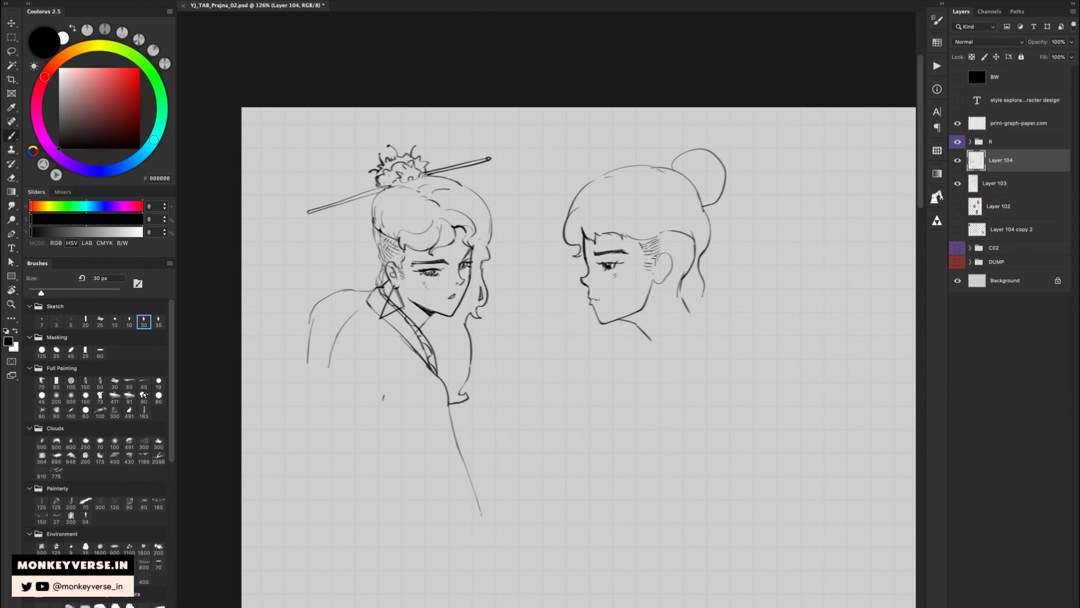
Hatch the hair above and behind the second head's ear and add curled strands at the nape.
{"action": "left_click_drag", "start_coordinate": [677, 240], "coordinate": [662, 247]}
{"action": "left_click_drag", "start_coordinate": [676, 242], "coordinate": [664, 250]}
{"action": "left_click_drag", "start_coordinate": [694, 267], "coordinate": [700, 303]}
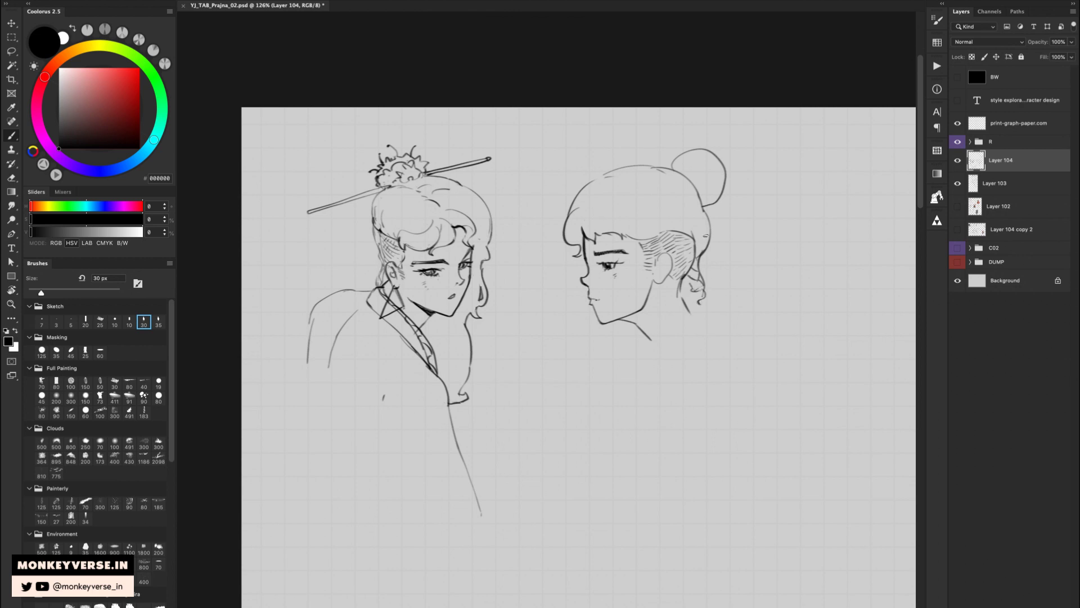
Draw a wavy strand down the back of the second head and a long lock sweeping forward over the neck to a curled tip.
{"action": "mouse_move", "coordinate": [707, 231]}
{"action": "left_mouse_down"}
{"action": "mouse_move", "coordinate": [716, 290]}
{"action": "mouse_move", "coordinate": [703, 332]}
{"action": "mouse_move", "coordinate": [695, 310]}
{"action": "left_mouse_up"}
{"action": "mouse_move", "coordinate": [692, 315]}
{"action": "left_mouse_down"}
{"action": "mouse_move", "coordinate": [654, 338]}
{"action": "mouse_move", "coordinate": [648, 368]}
{"action": "left_mouse_up"}
{"action": "mouse_move", "coordinate": [704, 298]}
{"action": "left_mouse_down"}
{"action": "mouse_move", "coordinate": [698, 325]}
{"action": "mouse_move", "coordinate": [672, 335]}
{"action": "mouse_move", "coordinate": [643, 406]}
{"action": "left_mouse_up"}
{"action": "left_click_drag", "start_coordinate": [663, 355], "coordinate": [655, 371]}
{"action": "left_click_drag", "start_coordinate": [679, 299], "coordinate": [682, 306]}
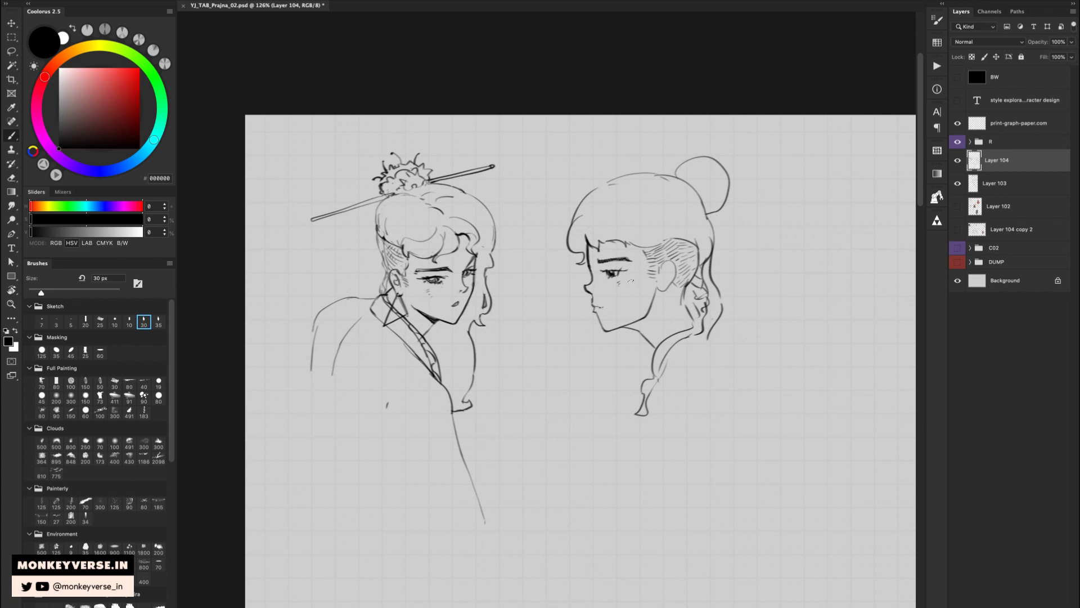
Refine the second head's eye and eyebrow by erasing and redrawing lines, and adjust the eyebrow's placement.
{"action": "key", "text": "z"}
{"action": "left_click_drag", "start_coordinate": [630, 280], "coordinate": [647, 280]}
{"action": "key", "text": "e"}
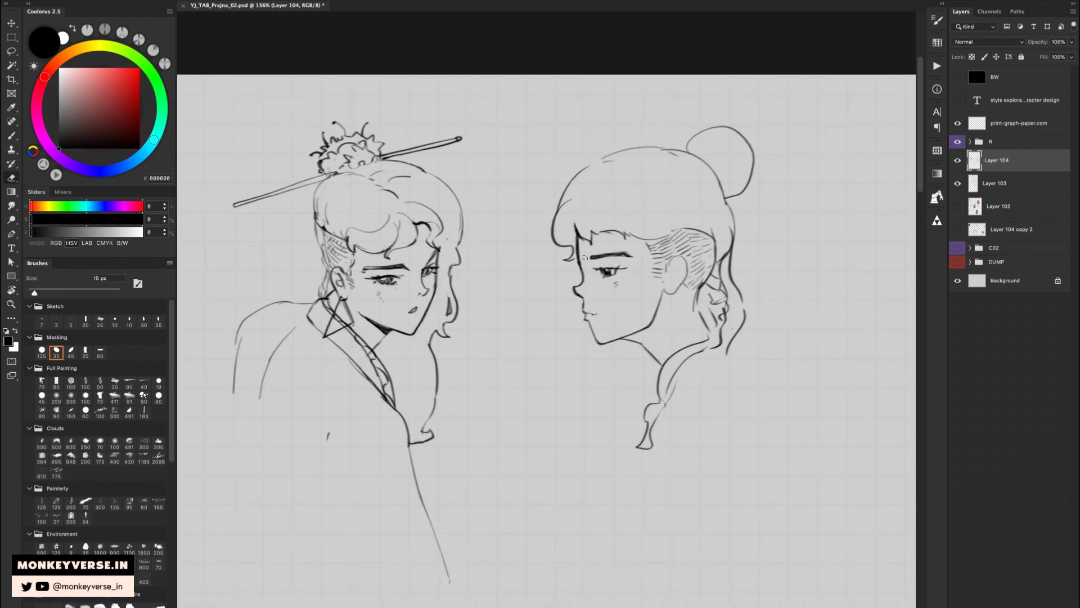
{"action": "key", "text": "b"}
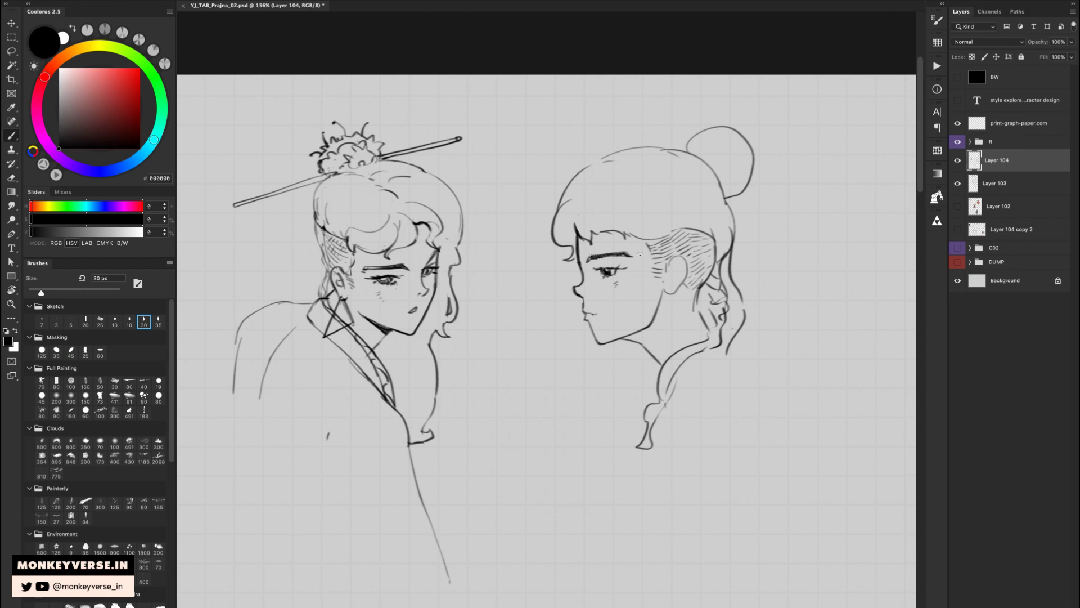
{"action": "key", "text": "e"}
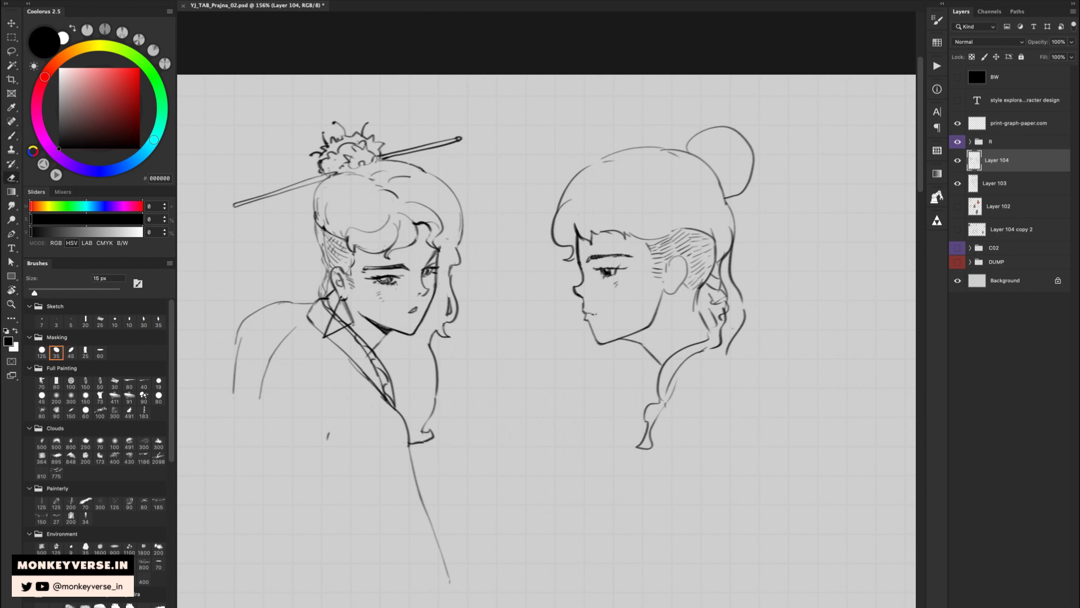
{"action": "key", "text": "b"}
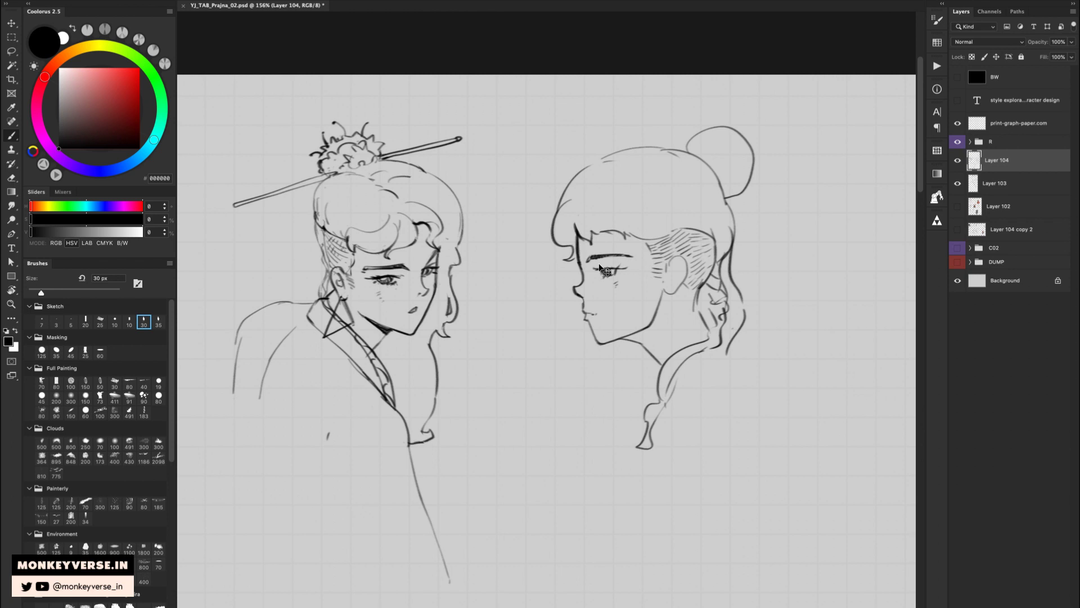
{"action": "left_click_drag", "start_coordinate": [607, 272], "coordinate": [605, 267]}
{"action": "key", "text": "l"}
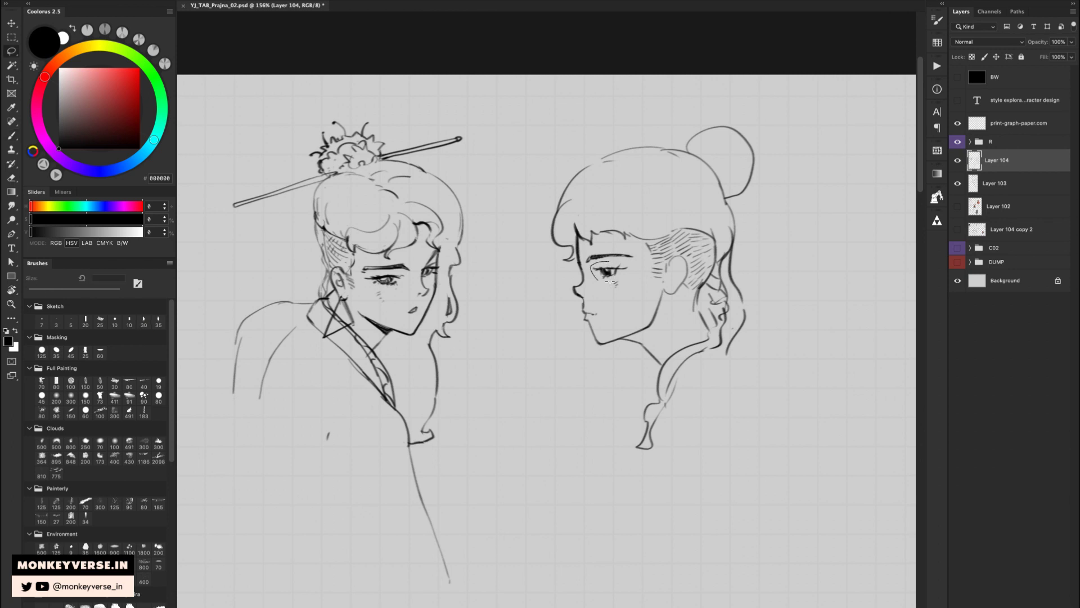
{"action": "mouse_move", "coordinate": [609, 246]}
{"action": "left_mouse_down"}
{"action": "mouse_move", "coordinate": [633, 263]}
{"action": "mouse_move", "coordinate": [606, 251]}
{"action": "left_mouse_up"}
{"action": "key", "text": "v"}
{"action": "key", "text": "b"}
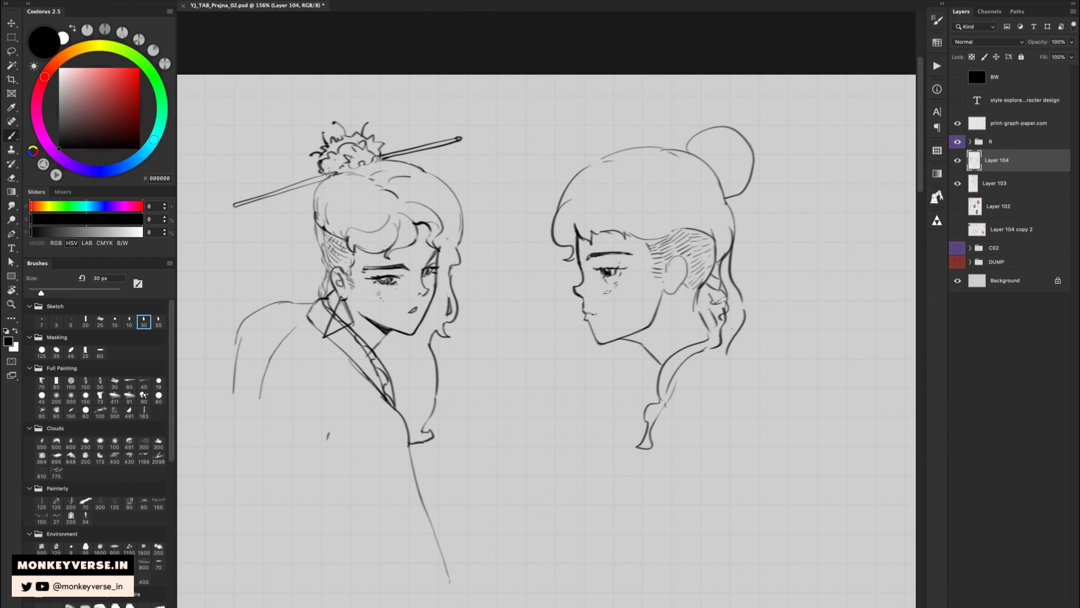
Touch up the front of the second head's fringe and reinforce the forward curve of the crown outline.
{"action": "left_click_drag", "start_coordinate": [686, 256], "coordinate": [655, 243]}
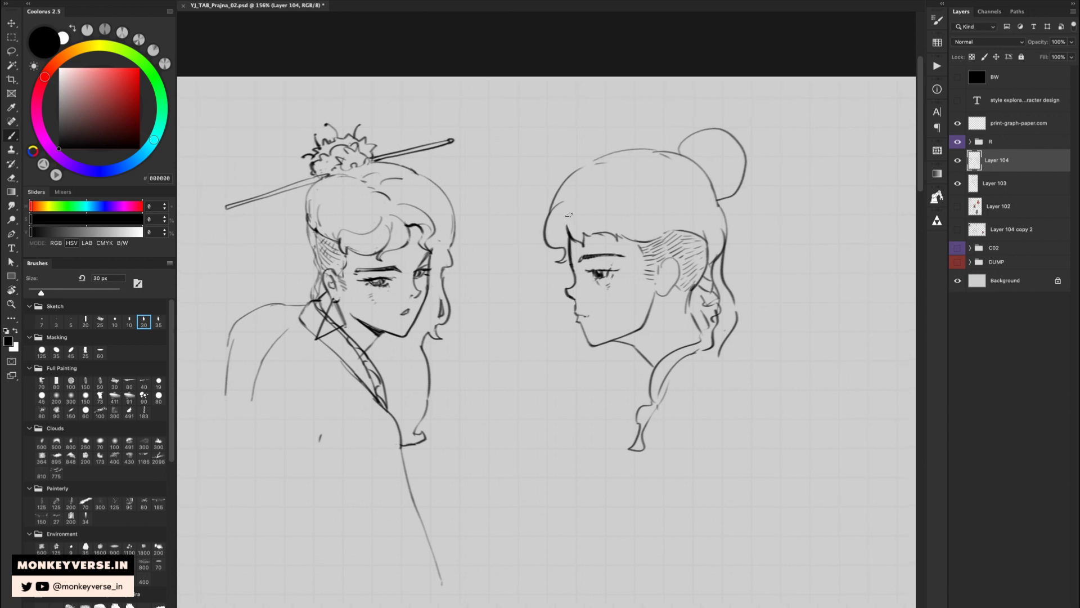
{"action": "mouse_move", "coordinate": [565, 217]}
{"action": "left_mouse_down"}
{"action": "mouse_move", "coordinate": [588, 179]}
{"action": "mouse_move", "coordinate": [640, 149]}
{"action": "mouse_move", "coordinate": [578, 193]}
{"action": "mouse_move", "coordinate": [609, 159]}
{"action": "mouse_move", "coordinate": [557, 209]}
{"action": "mouse_move", "coordinate": [584, 236]}
{"action": "mouse_move", "coordinate": [566, 214]}
{"action": "mouse_move", "coordinate": [580, 242]}
{"action": "left_mouse_up"}
{"action": "key", "text": "ctrl+z"}
{"action": "key", "text": "e"}
{"action": "key", "text": "b"}
{"action": "left_click_drag", "start_coordinate": [619, 150], "coordinate": [588, 163]}
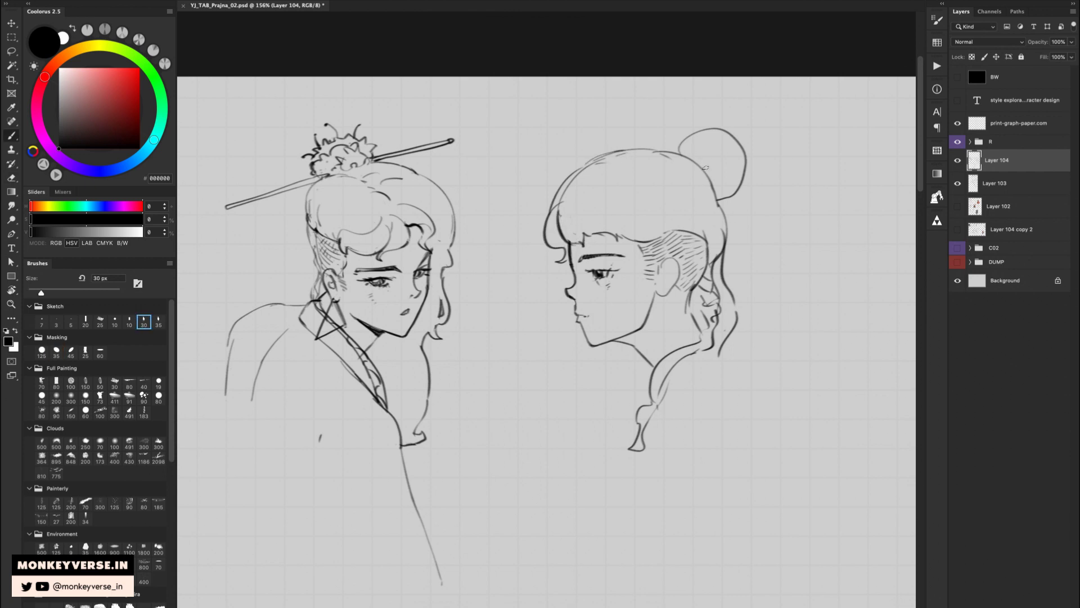
Draw a tapered hairpin passing diagonally through the second head's bun, with a small detail inside the bun.
{"action": "left_click_drag", "start_coordinate": [705, 164], "coordinate": [713, 164]}
{"action": "left_click_drag", "start_coordinate": [664, 134], "coordinate": [704, 164]}
{"action": "mouse_move", "coordinate": [662, 142]}
{"action": "left_mouse_down"}
{"action": "mouse_move", "coordinate": [700, 163]}
{"action": "mouse_move", "coordinate": [644, 127]}
{"action": "mouse_move", "coordinate": [659, 125]}
{"action": "mouse_move", "coordinate": [693, 152]}
{"action": "left_mouse_up"}
{"action": "key", "text": "ctrl+z"}
{"action": "key", "text": "ctrl+z"}
{"action": "left_click_drag", "start_coordinate": [747, 185], "coordinate": [766, 199]}
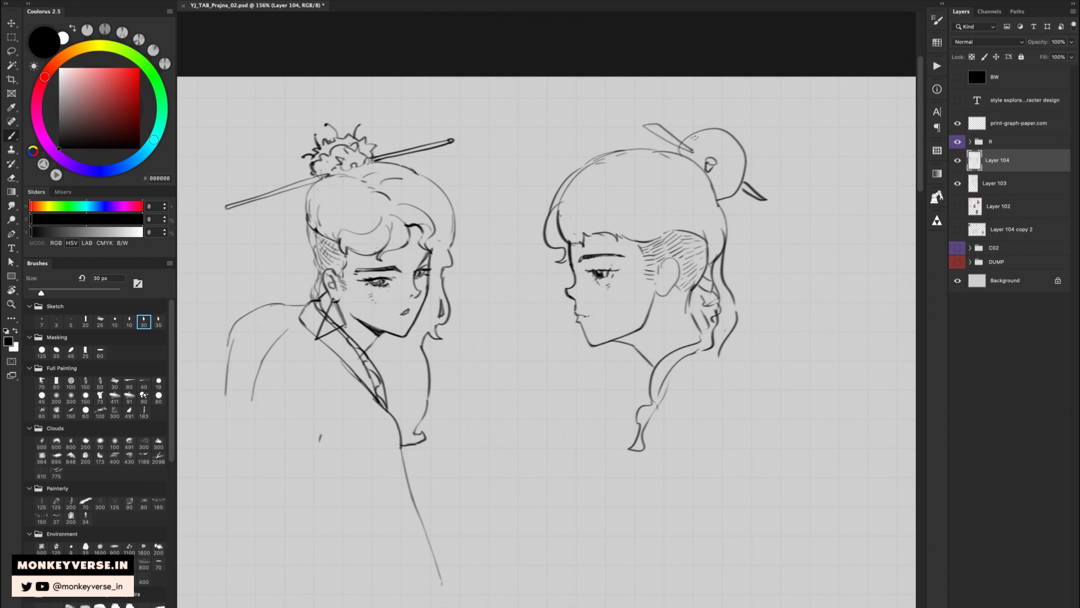
Erase the second head's plain round bun and redraw it as a mass of loose curls with flicked strands around the hairpin.
{"action": "key", "text": "e"}
{"action": "mouse_move", "coordinate": [687, 137]}
{"action": "left_mouse_down"}
{"action": "mouse_move", "coordinate": [710, 129]}
{"action": "mouse_move", "coordinate": [701, 132]}
{"action": "mouse_move", "coordinate": [740, 146]}
{"action": "mouse_move", "coordinate": [740, 177]}
{"action": "left_mouse_up"}
{"action": "key", "text": "b"}
{"action": "key", "text": "e"}
{"action": "key", "text": "b"}
{"action": "mouse_move", "coordinate": [710, 135]}
{"action": "left_mouse_down"}
{"action": "mouse_move", "coordinate": [670, 150]}
{"action": "mouse_move", "coordinate": [694, 153]}
{"action": "mouse_move", "coordinate": [736, 187]}
{"action": "left_mouse_up"}
{"action": "mouse_move", "coordinate": [738, 190]}
{"action": "left_mouse_down"}
{"action": "mouse_move", "coordinate": [728, 181]}
{"action": "mouse_move", "coordinate": [714, 193]}
{"action": "mouse_move", "coordinate": [723, 173]}
{"action": "mouse_move", "coordinate": [696, 158]}
{"action": "mouse_move", "coordinate": [746, 170]}
{"action": "mouse_move", "coordinate": [740, 124]}
{"action": "mouse_move", "coordinate": [744, 140]}
{"action": "left_mouse_up"}
{"action": "key", "text": "e"}
{"action": "key", "text": "b"}
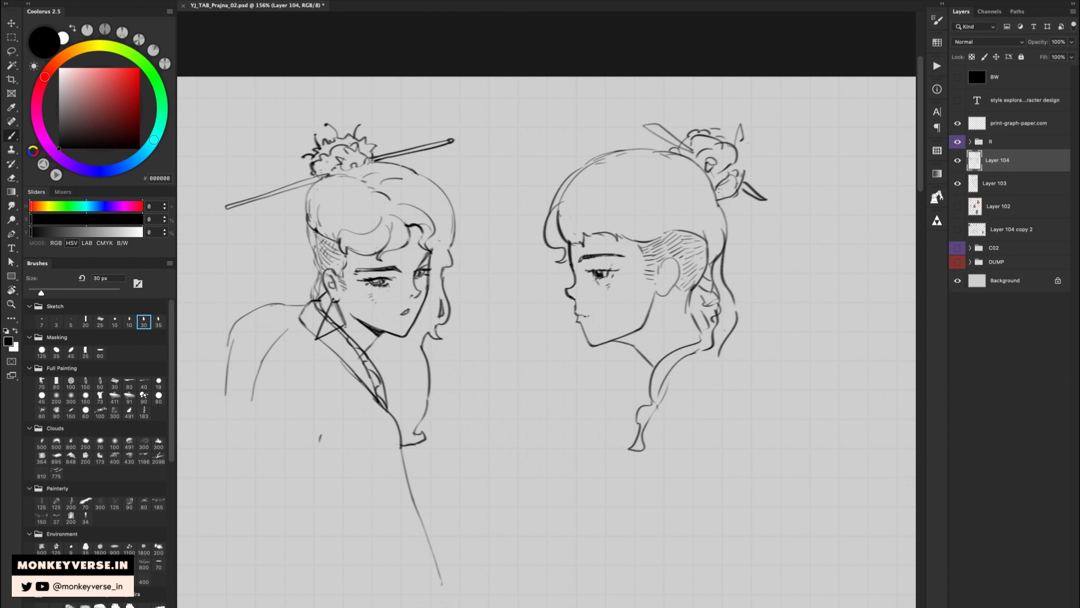
Darken the join between bun and skull and draw a long wavy strand falling down the back of the second head.
{"action": "left_click_drag", "start_coordinate": [706, 172], "coordinate": [724, 212]}
{"action": "left_click_drag", "start_coordinate": [724, 250], "coordinate": [753, 378]}
{"action": "scroll", "coordinate": [732, 265], "scroll_direction": "down", "scroll_amount": 1}
{"action": "key", "text": "super+z"}
{"action": "key", "text": "super+z"}
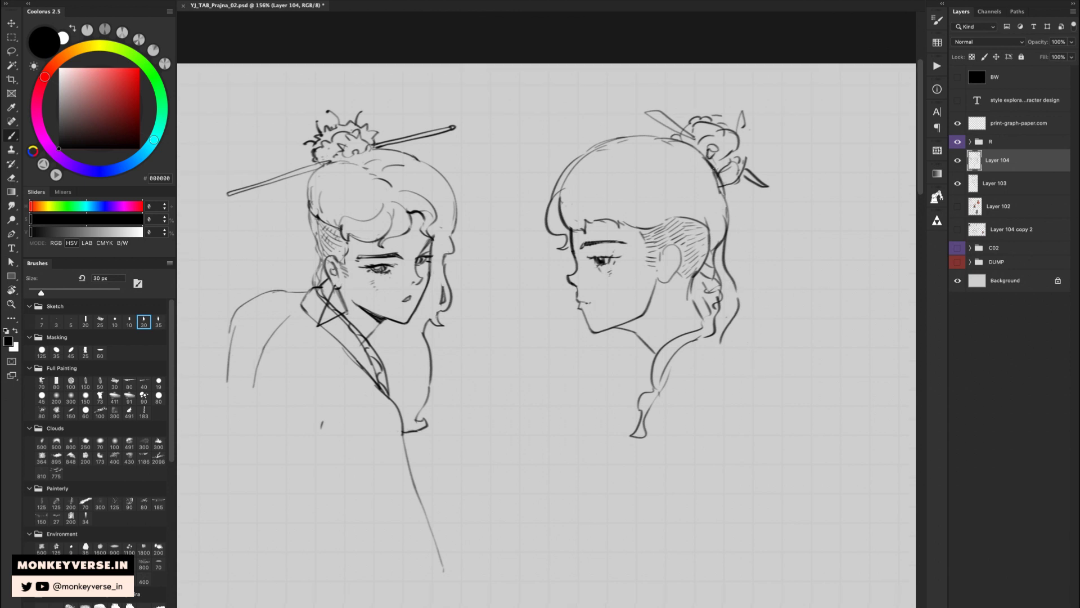
{"action": "mouse_move", "coordinate": [722, 177]}
{"action": "left_mouse_down"}
{"action": "mouse_move", "coordinate": [749, 278]}
{"action": "mouse_move", "coordinate": [745, 323]}
{"action": "left_mouse_up"}
Erase overlapping strand lines behind the second head and reinforce the hairline above the ear.
{"action": "key", "text": "e"}
{"action": "key", "text": "b"}
{"action": "key", "text": "e"}
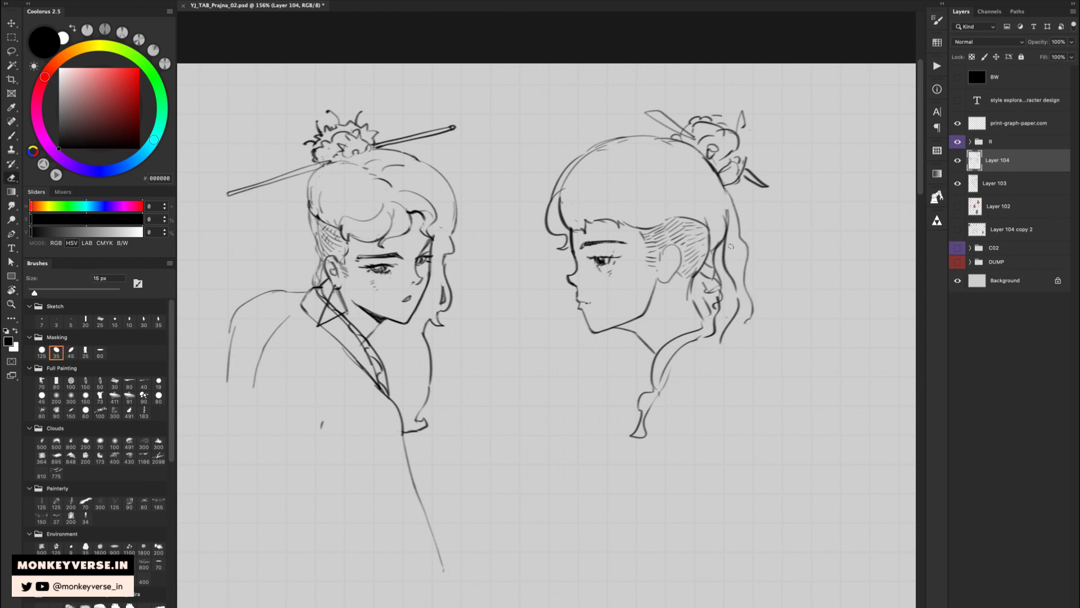
{"action": "left_click_drag", "start_coordinate": [730, 243], "coordinate": [727, 259]}
{"action": "mouse_move", "coordinate": [728, 211]}
{"action": "left_mouse_down"}
{"action": "mouse_move", "coordinate": [727, 261]}
{"action": "mouse_move", "coordinate": [722, 237]}
{"action": "mouse_move", "coordinate": [697, 236]}
{"action": "mouse_move", "coordinate": [698, 261]}
{"action": "mouse_move", "coordinate": [707, 222]}
{"action": "mouse_move", "coordinate": [677, 236]}
{"action": "left_mouse_up"}
{"action": "key", "text": "b"}
{"action": "key", "text": "e"}
{"action": "key", "text": "b"}
Touch up the second head's facial profile and redraw the fringe strand at the forehead.
{"action": "key", "text": "z"}
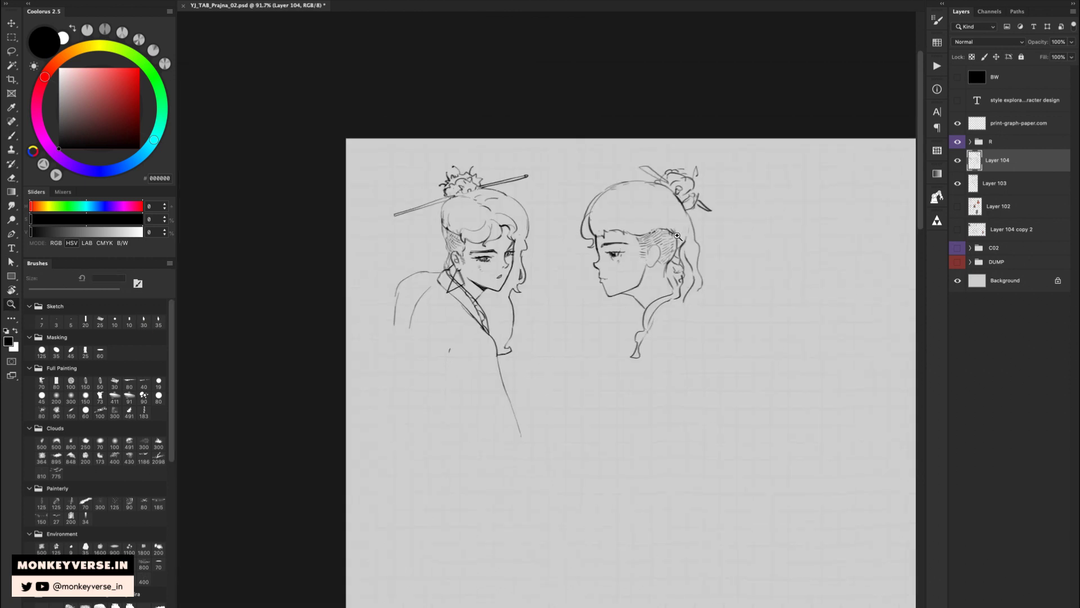
{"action": "key", "text": "v"}
{"action": "key", "text": "z"}
{"action": "left_click_drag", "start_coordinate": [623, 281], "coordinate": [626, 281]}
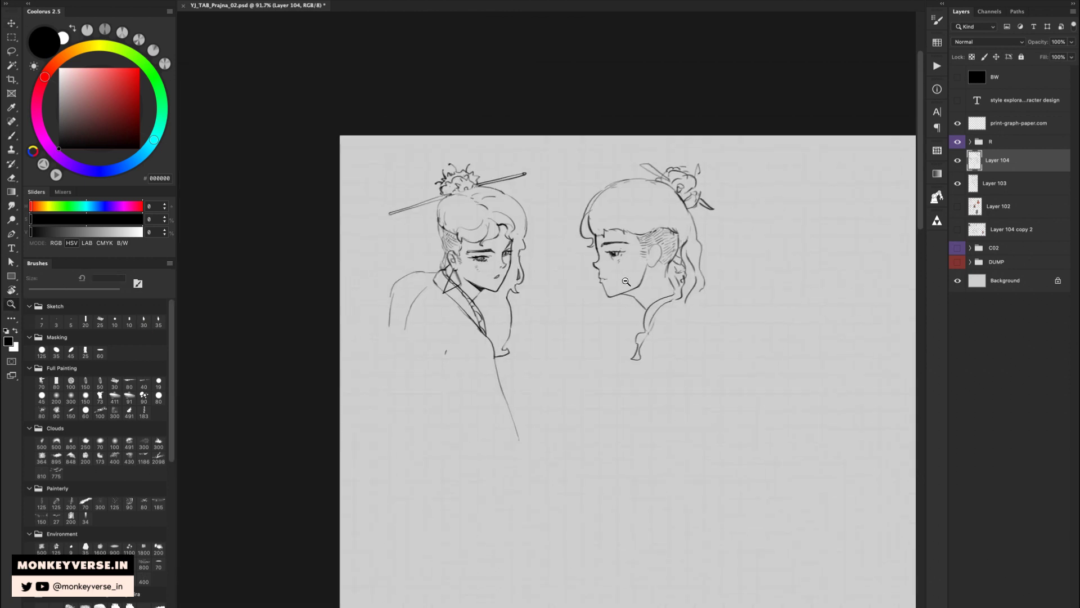
{"action": "scroll", "coordinate": [627, 282], "scroll_direction": "up", "scroll_amount": 6}
{"action": "key", "text": "b"}
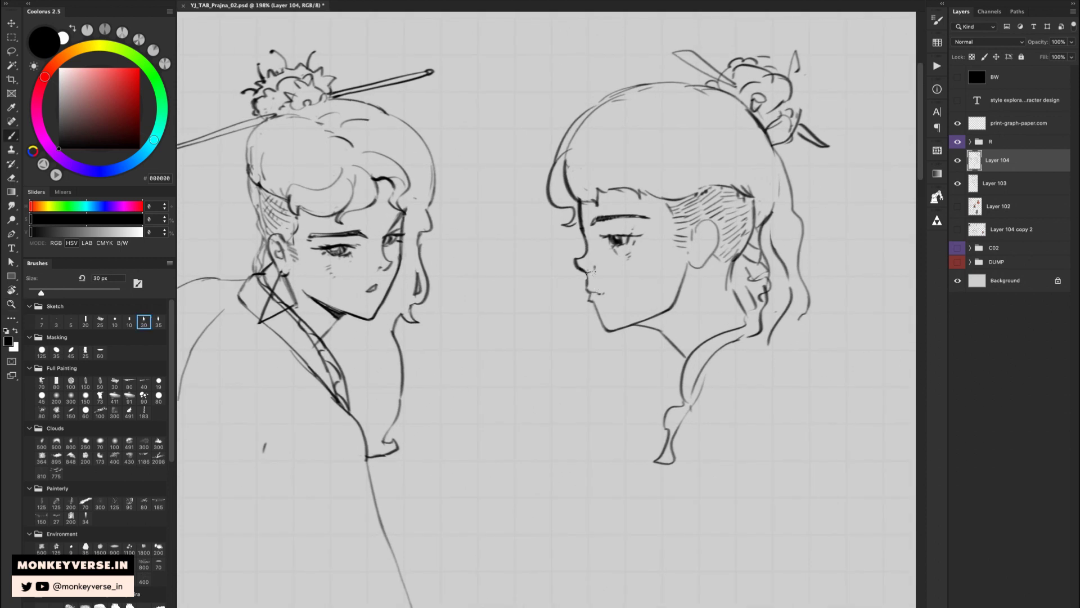
{"action": "key", "text": "e"}
{"action": "key", "text": "b"}
{"action": "key", "text": "super+z"}
{"action": "mouse_move", "coordinate": [580, 202]}
{"action": "left_mouse_down"}
{"action": "mouse_move", "coordinate": [583, 234]}
{"action": "mouse_move", "coordinate": [579, 220]}
{"action": "mouse_move", "coordinate": [569, 228]}
{"action": "mouse_move", "coordinate": [585, 226]}
{"action": "left_mouse_up"}
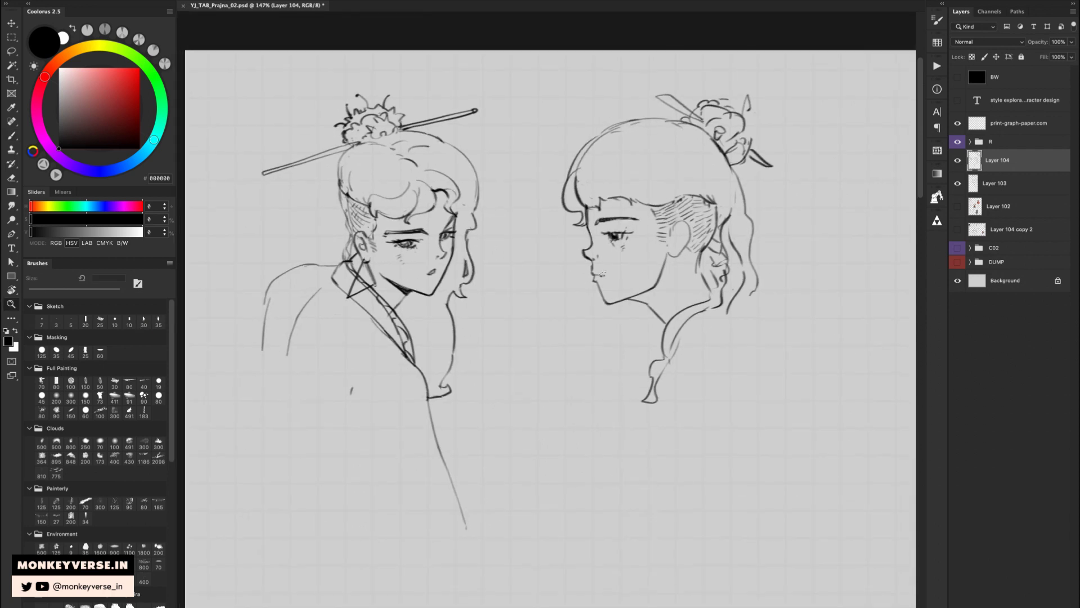
Draw a lock with a curled tip in front of the second head's neck and close the neck with a rounded lower edge.
{"action": "mouse_move", "coordinate": [622, 303]}
{"action": "left_mouse_down"}
{"action": "mouse_move", "coordinate": [602, 366]}
{"action": "mouse_move", "coordinate": [606, 409]}
{"action": "mouse_move", "coordinate": [647, 400]}
{"action": "left_mouse_up"}
{"action": "key", "text": "z"}
{"action": "left_click_drag", "start_coordinate": [696, 320], "coordinate": [675, 323]}
{"action": "key", "text": "e"}
{"action": "key", "text": "b"}
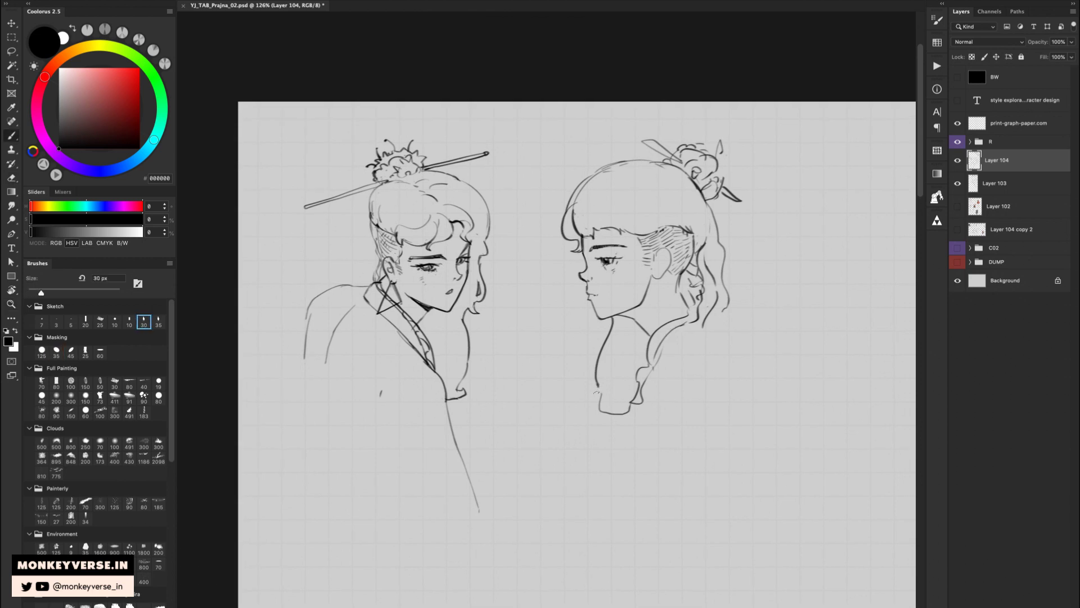
{"action": "mouse_move", "coordinate": [599, 386]}
{"action": "left_mouse_down"}
{"action": "mouse_move", "coordinate": [598, 403]}
{"action": "mouse_move", "coordinate": [612, 398]}
{"action": "mouse_move", "coordinate": [591, 386]}
{"action": "left_mouse_up"}
{"action": "key", "text": "ctrl+z"}
{"action": "key", "text": "ctrl+z"}
{"action": "key", "text": "ctrl+z"}
{"action": "key", "text": "e"}
{"action": "key", "text": "b"}
{"action": "left_click_drag", "start_coordinate": [609, 342], "coordinate": [599, 369]}
Review both head sketches together against the empty space on the whole page.
{"action": "key", "text": "z"}
{"action": "mouse_move", "coordinate": [628, 328]}
{"action": "left_mouse_down"}
{"action": "mouse_move", "coordinate": [619, 328]}
{"action": "mouse_move", "coordinate": [639, 326]}
{"action": "mouse_move", "coordinate": [622, 331]}
{"action": "mouse_move", "coordinate": [544, 215]}
{"action": "left_mouse_up"}
{"action": "key", "text": "v"}
{"action": "key", "text": "z"}
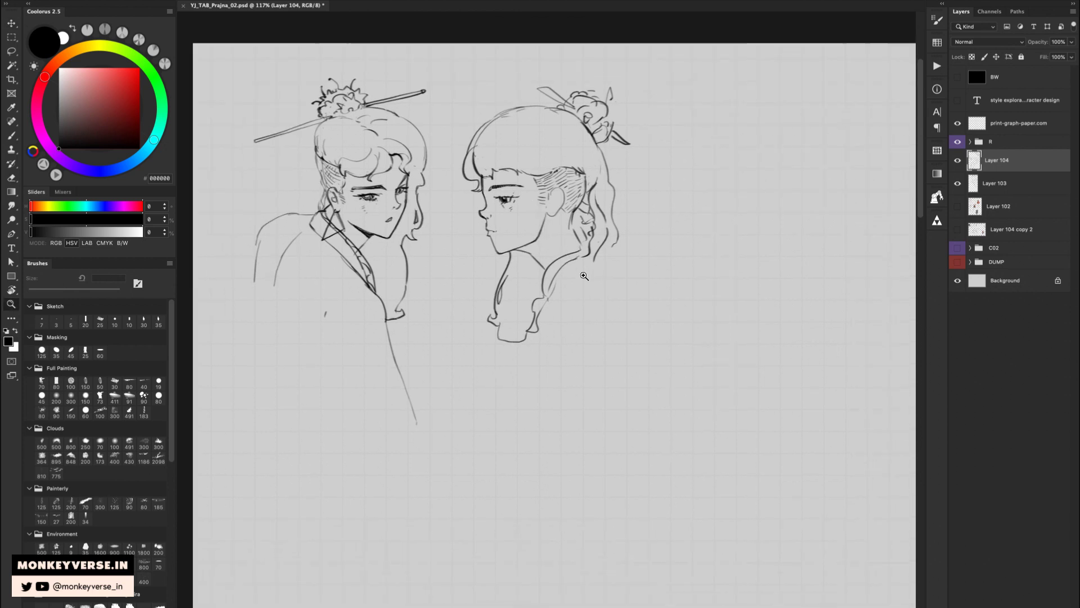
{"action": "left_click_drag", "start_coordinate": [583, 274], "coordinate": [533, 272]}
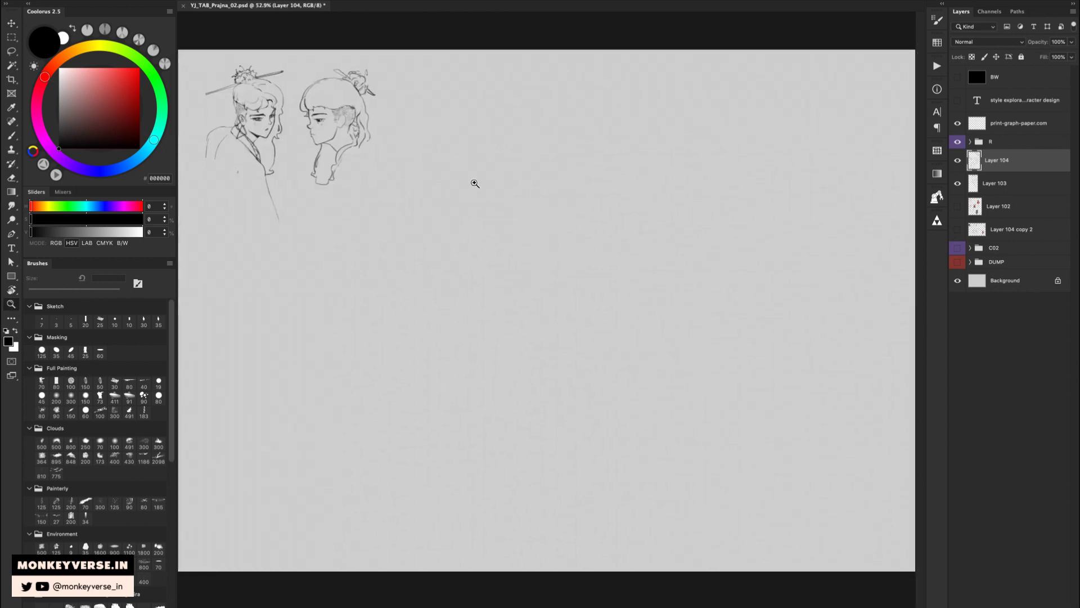
{"action": "left_click", "coordinate": [389, 228]}
{"action": "left_click_drag", "start_coordinate": [484, 269], "coordinate": [644, 379]}
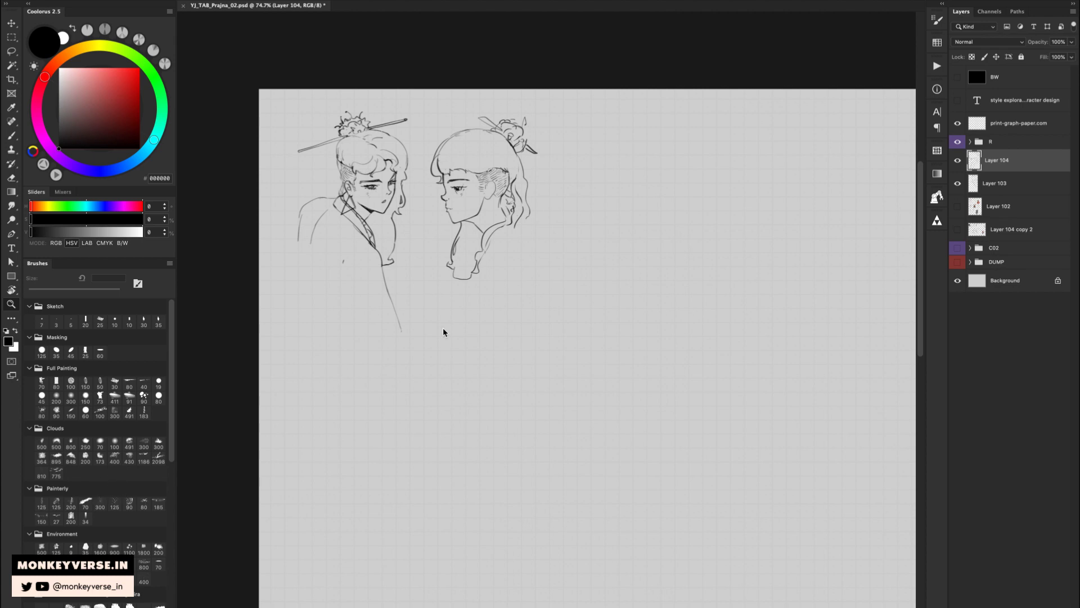
Start a third face in the empty area beside the second head with two crossing guide curves and a small rounded nose.
{"action": "left_click_drag", "start_coordinate": [562, 280], "coordinate": [589, 282]}
{"action": "left_click_drag", "start_coordinate": [544, 251], "coordinate": [381, 194]}
{"action": "left_click_drag", "start_coordinate": [452, 299], "coordinate": [451, 293]}
{"action": "mouse_move", "coordinate": [378, 257]}
{"action": "left_mouse_down"}
{"action": "mouse_move", "coordinate": [450, 298]}
{"action": "mouse_move", "coordinate": [422, 265]}
{"action": "mouse_move", "coordinate": [434, 267]}
{"action": "mouse_move", "coordinate": [451, 292]}
{"action": "mouse_move", "coordinate": [441, 302]}
{"action": "mouse_move", "coordinate": [499, 299]}
{"action": "mouse_move", "coordinate": [477, 256]}
{"action": "left_mouse_up"}
{"action": "key", "text": "b"}
{"action": "left_click_drag", "start_coordinate": [462, 219], "coordinate": [494, 311]}
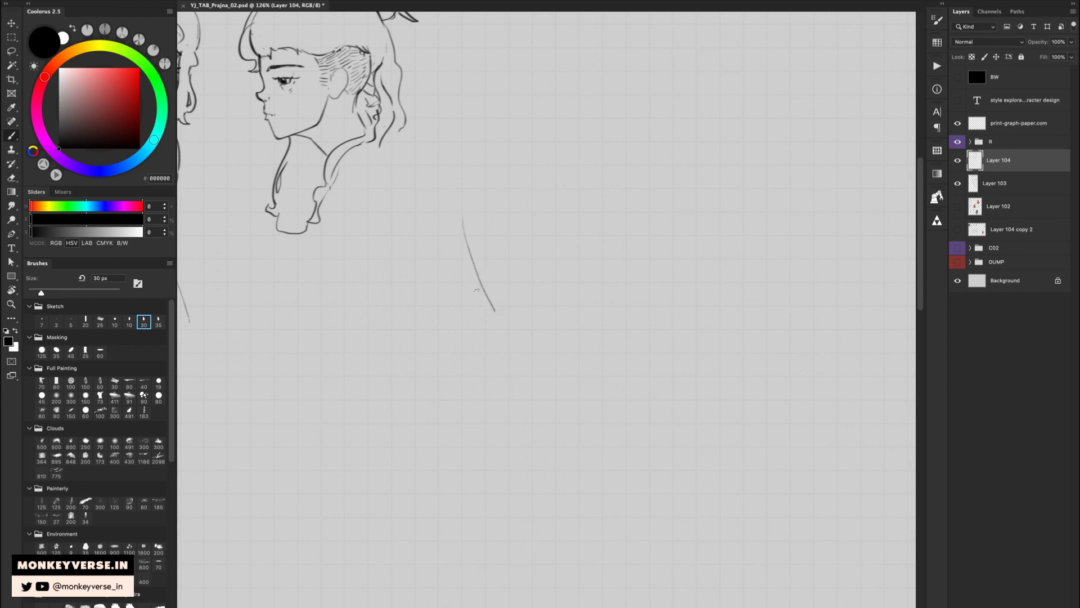
{"action": "left_click_drag", "start_coordinate": [453, 271], "coordinate": [519, 215]}
{"action": "left_click_drag", "start_coordinate": [471, 262], "coordinate": [474, 276]}
{"action": "key", "text": "super+z"}
{"action": "left_click_drag", "start_coordinate": [460, 271], "coordinate": [441, 293]}
{"action": "key", "text": "super+z"}
Erase part of the third face's guide line and add a nostril curve with short marks for the mouth below.
{"action": "key", "text": "e"}
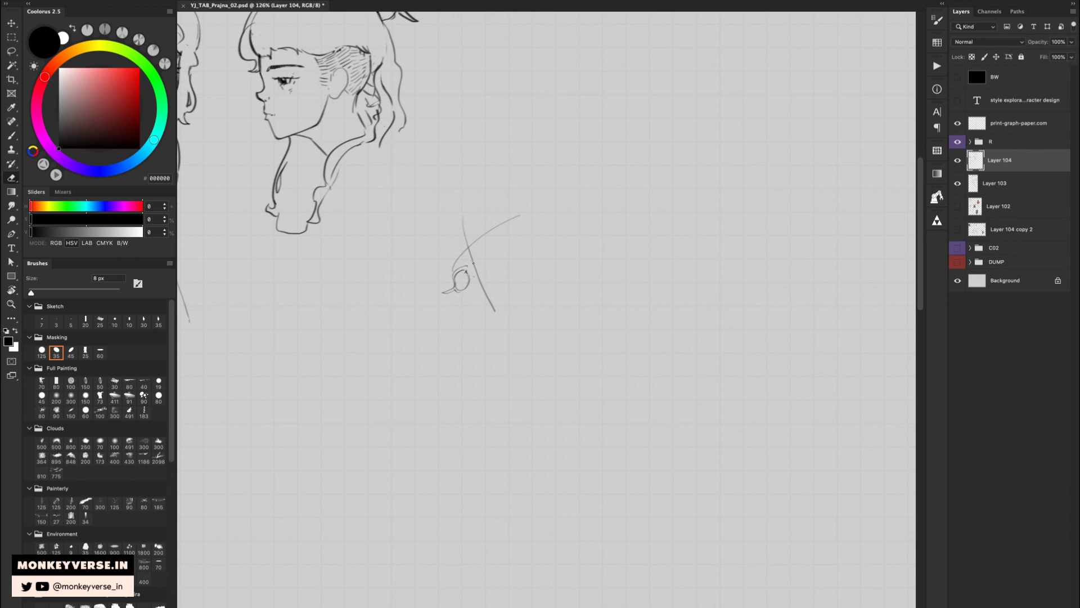
{"action": "key", "text": "b"}
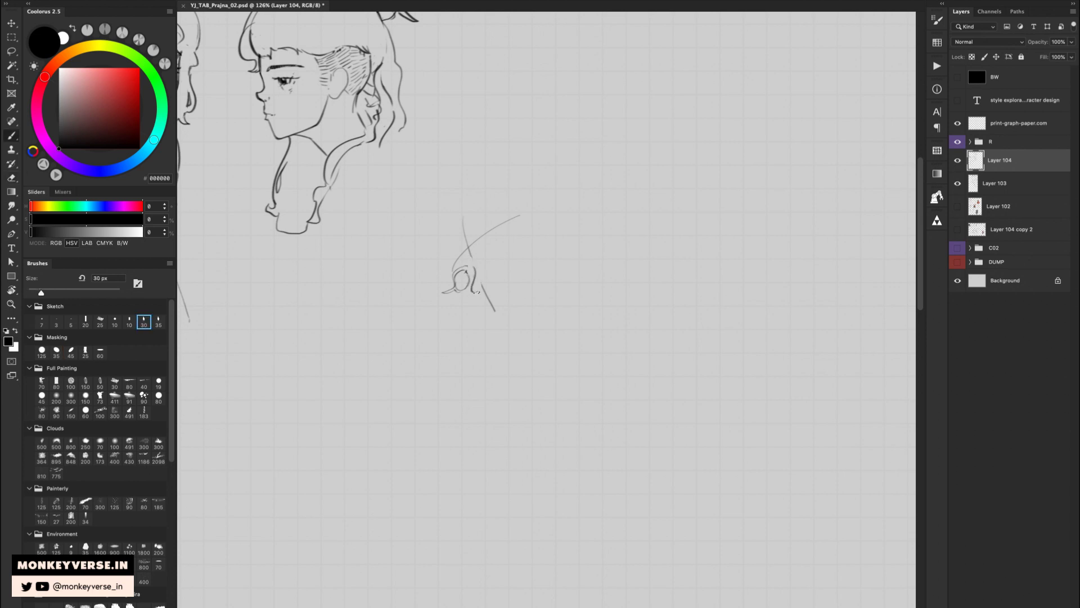
{"action": "key", "text": "e"}
{"action": "key", "text": "b"}
{"action": "key", "text": "e"}
{"action": "key", "text": "b"}
{"action": "left_click", "coordinate": [485, 287]}
{"action": "key", "text": "e"}
{"action": "left_click_drag", "start_coordinate": [491, 300], "coordinate": [489, 304]}
{"action": "key", "text": "b"}
{"action": "key", "text": "e"}
{"action": "key", "text": "super+z"}
{"action": "left_click_drag", "start_coordinate": [499, 305], "coordinate": [509, 296]}
{"action": "key", "text": "super+z"}
Redraw the second head's lips in profile with darker, fuller contours.
{"action": "left_click_drag", "start_coordinate": [475, 204], "coordinate": [668, 281]}
{"action": "key", "text": "z"}
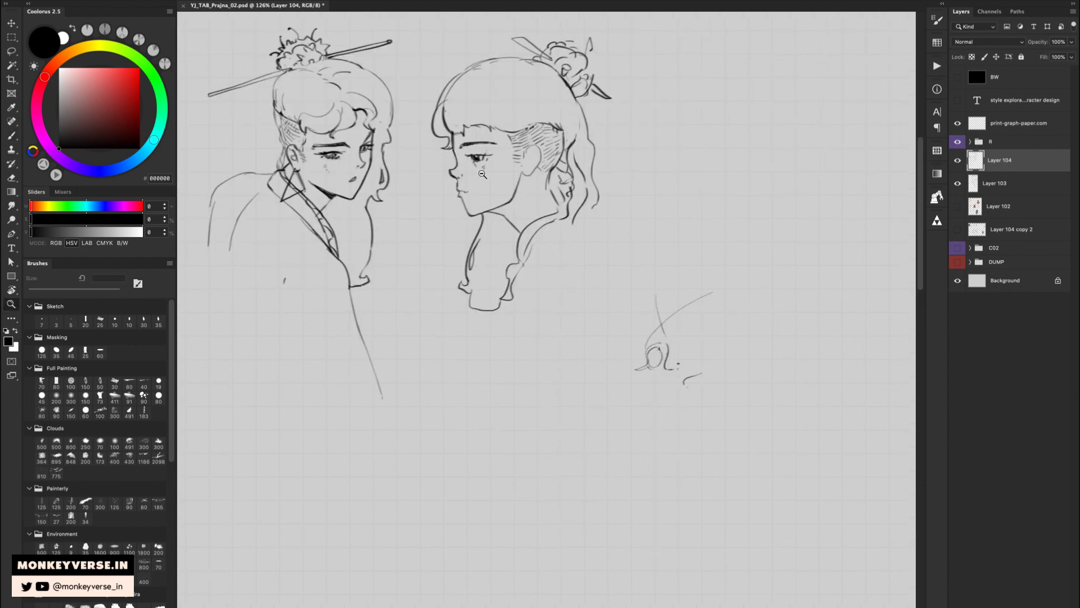
{"action": "left_click_drag", "start_coordinate": [471, 166], "coordinate": [515, 169]}
{"action": "key", "text": "e"}
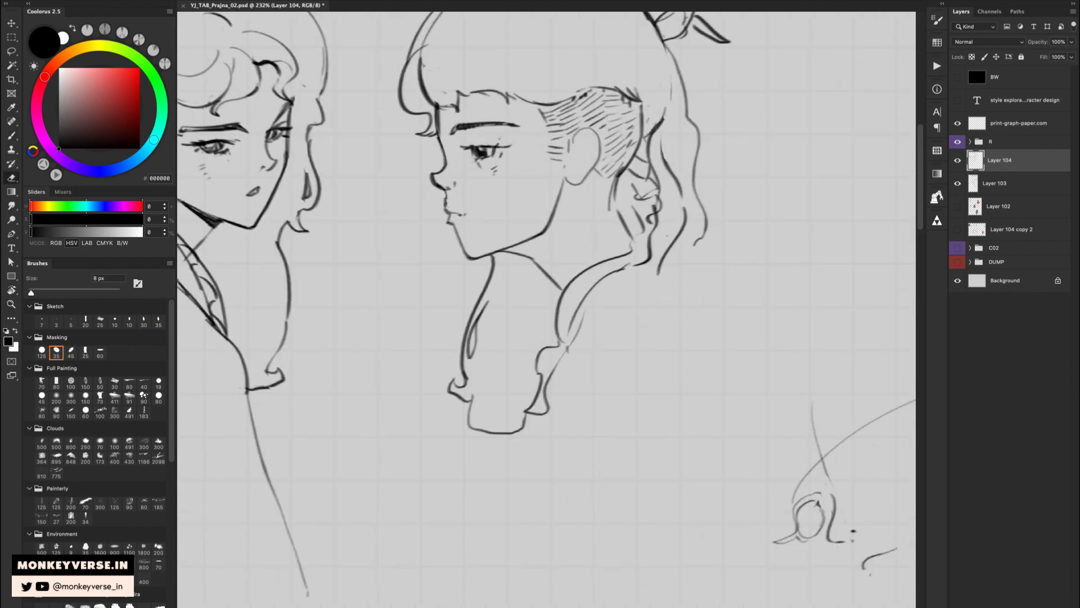
{"action": "key", "text": "b"}
{"action": "mouse_move", "coordinate": [443, 210]}
{"action": "left_mouse_down"}
{"action": "mouse_move", "coordinate": [462, 212]}
{"action": "mouse_move", "coordinate": [452, 212]}
{"action": "left_mouse_up"}
{"action": "key", "text": "super+z"}
{"action": "key", "text": "super+z"}
{"action": "key", "text": "super+z"}
{"action": "key", "text": "super+z"}
{"action": "key", "text": "super+z"}
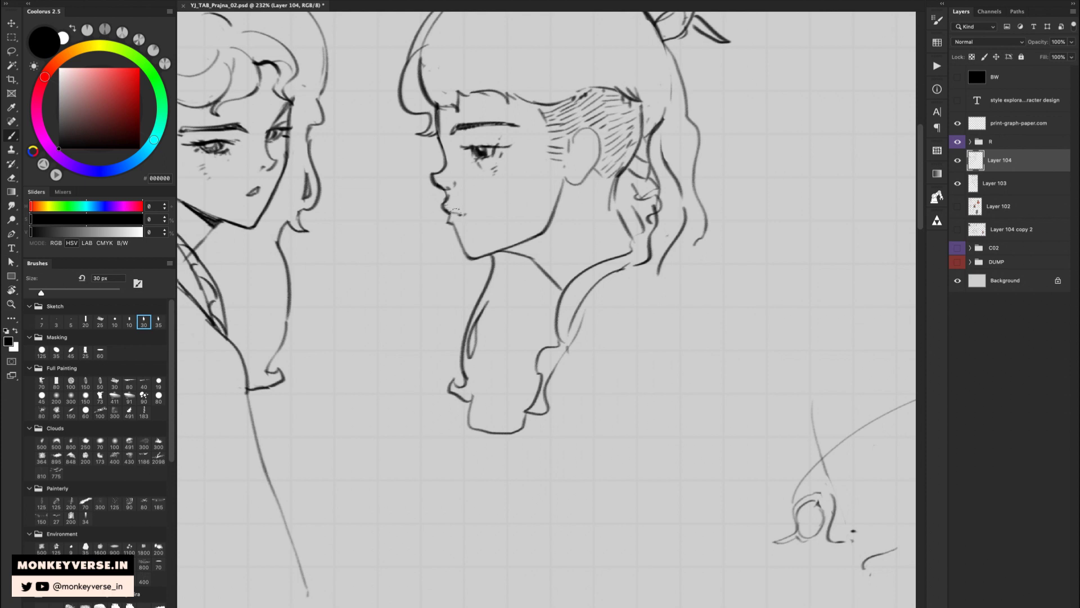
Clean up the line of the second head's nose bridge with the eraser and brush.
{"action": "key", "text": "e"}
{"action": "mouse_move", "coordinate": [437, 172]}
{"action": "left_mouse_down"}
{"action": "mouse_move", "coordinate": [445, 155]}
{"action": "mouse_move", "coordinate": [433, 179]}
{"action": "mouse_move", "coordinate": [450, 185]}
{"action": "mouse_move", "coordinate": [439, 157]}
{"action": "left_mouse_up"}
{"action": "key", "text": "b"}
{"action": "key", "text": "e"}
{"action": "key", "text": "b"}
{"action": "key", "text": "super+z"}
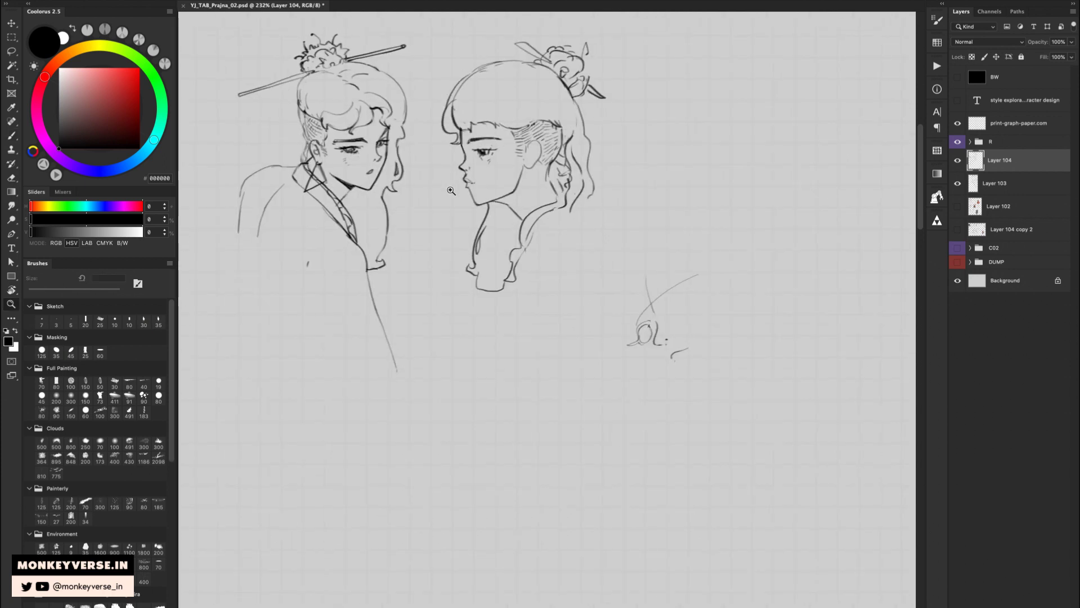
Rework the front of the second head's fringe with added strands falling over the forehead.
{"action": "left_click_drag", "start_coordinate": [556, 251], "coordinate": [463, 212]}
{"action": "left_click_drag", "start_coordinate": [559, 254], "coordinate": [525, 258]}
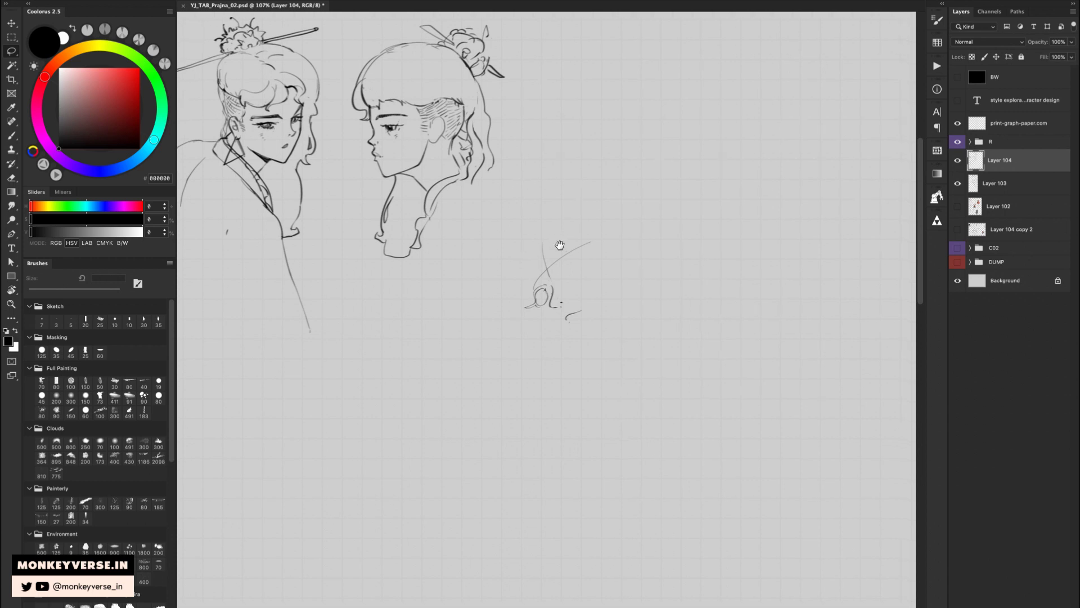
{"action": "left_click_drag", "start_coordinate": [519, 216], "coordinate": [538, 241]}
{"action": "key", "text": "b"}
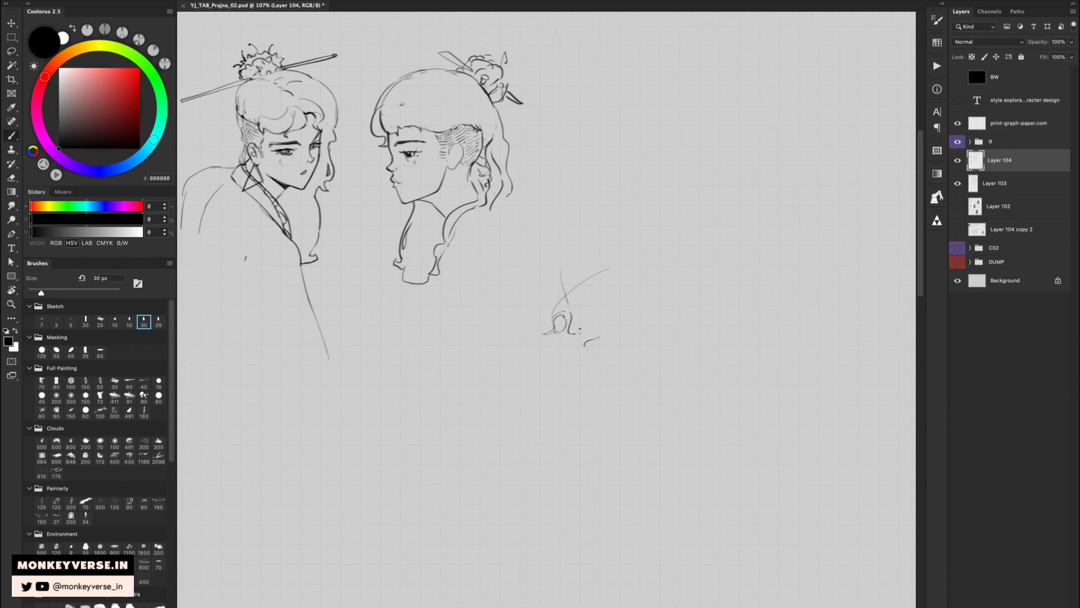
{"action": "key", "text": "e"}
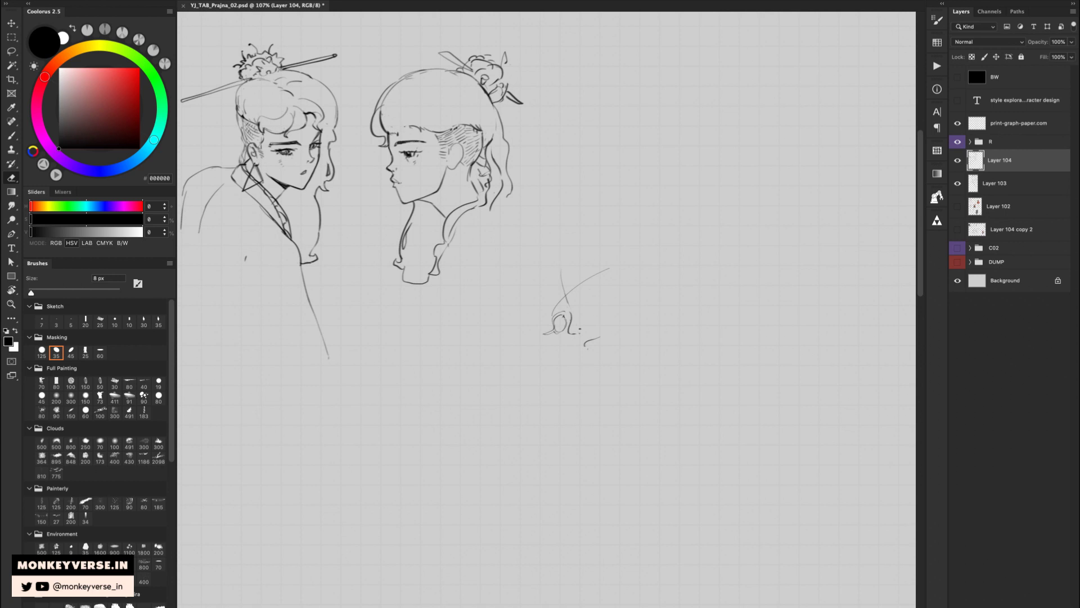
{"action": "key", "text": "b"}
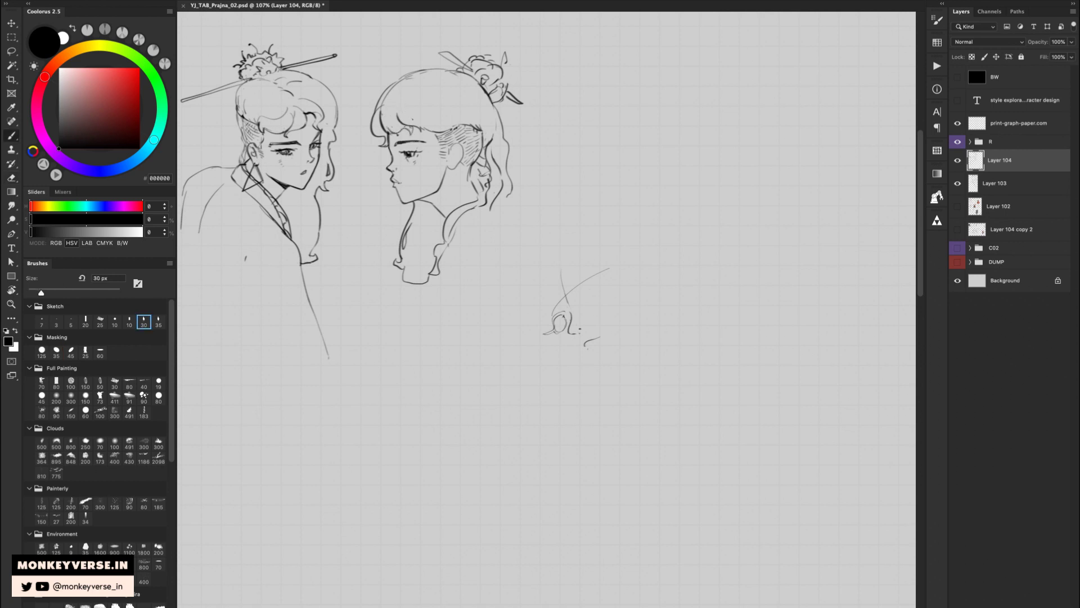
{"action": "key", "text": "e"}
{"action": "key", "text": "b"}
{"action": "left_click_drag", "start_coordinate": [397, 119], "coordinate": [427, 131]}
Clean up the inner lines of the third face's far eye with the eraser and brush.
{"action": "left_click_drag", "start_coordinate": [606, 259], "coordinate": [581, 277]}
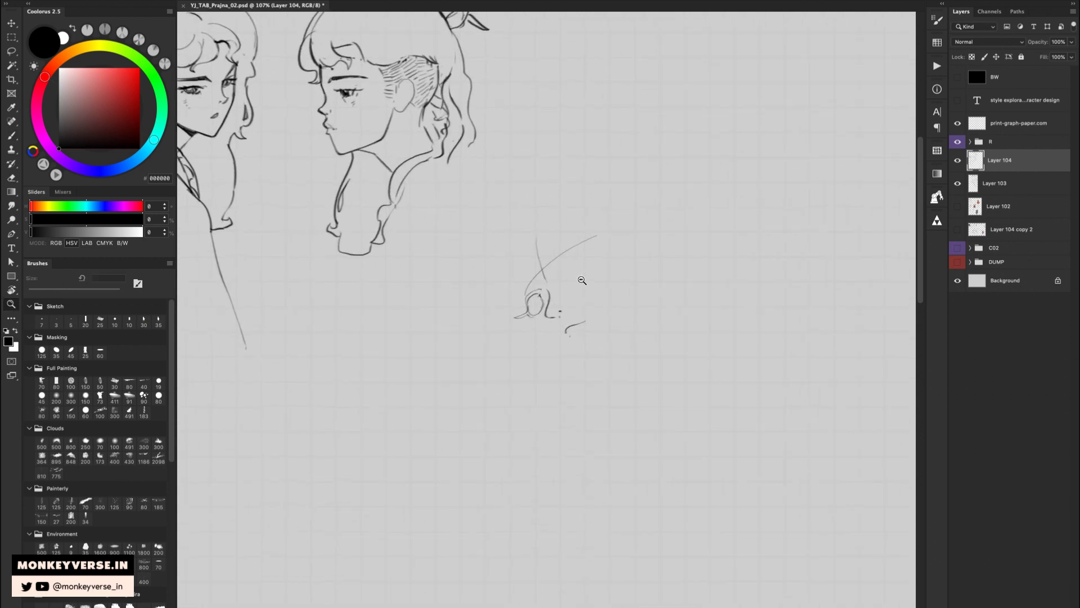
{"action": "key", "text": "b"}
{"action": "key", "text": "e"}
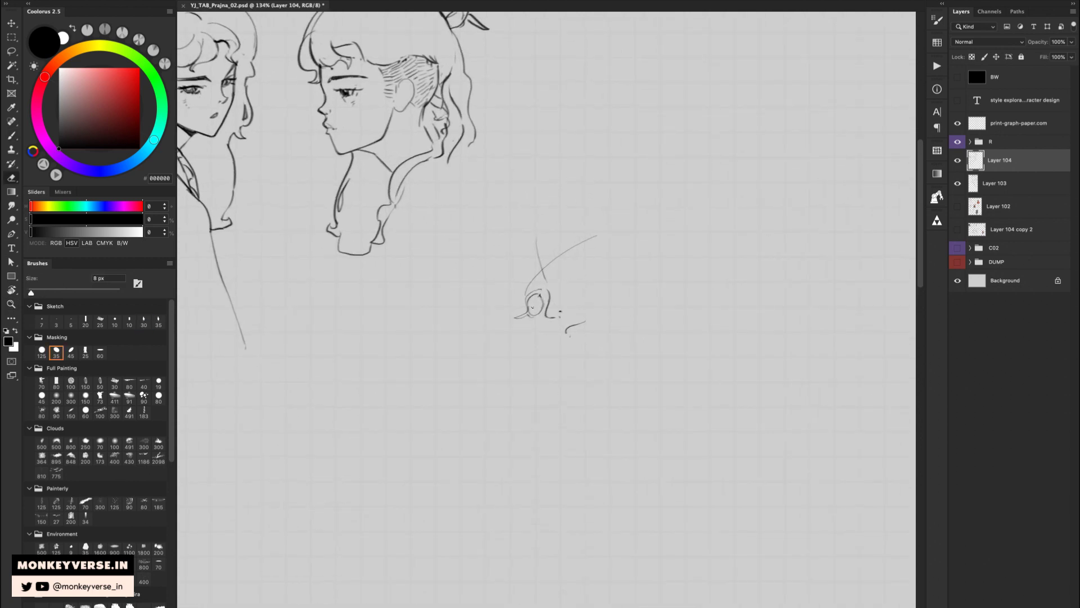
{"action": "key", "text": "b"}
{"action": "key", "text": "e"}
{"action": "key", "text": "b"}
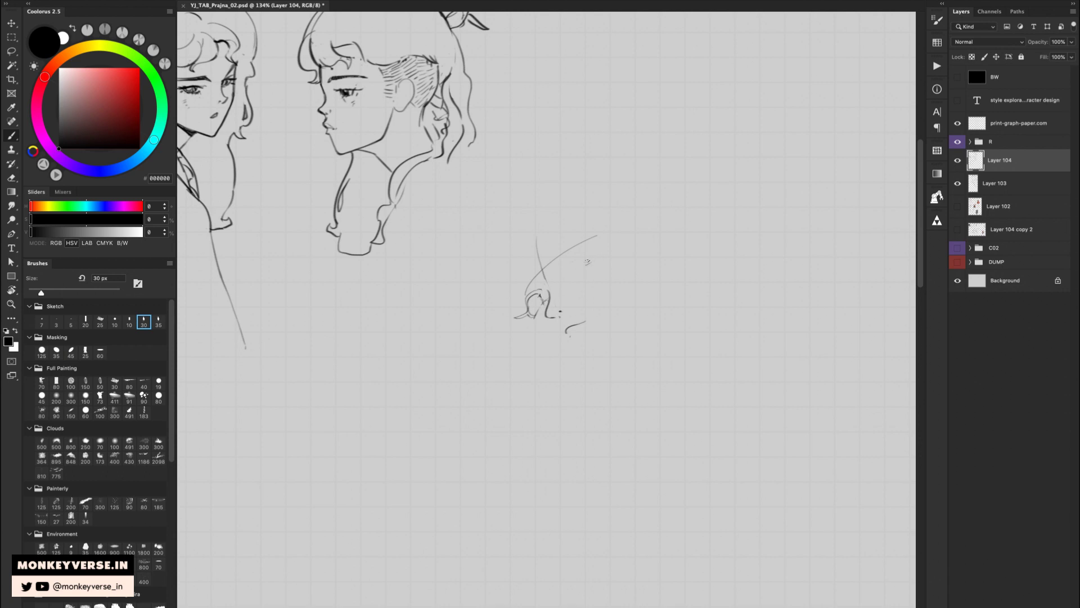
Sketch the third face's near eye with a sweeping upper lid and a light lower contour.
{"action": "mouse_move", "coordinate": [569, 265]}
{"action": "left_mouse_down"}
{"action": "mouse_move", "coordinate": [606, 241]}
{"action": "mouse_move", "coordinate": [593, 256]}
{"action": "left_mouse_up"}
{"action": "key", "text": "super+z"}
{"action": "scroll", "coordinate": [573, 311], "scroll_direction": "down", "scroll_amount": 1}
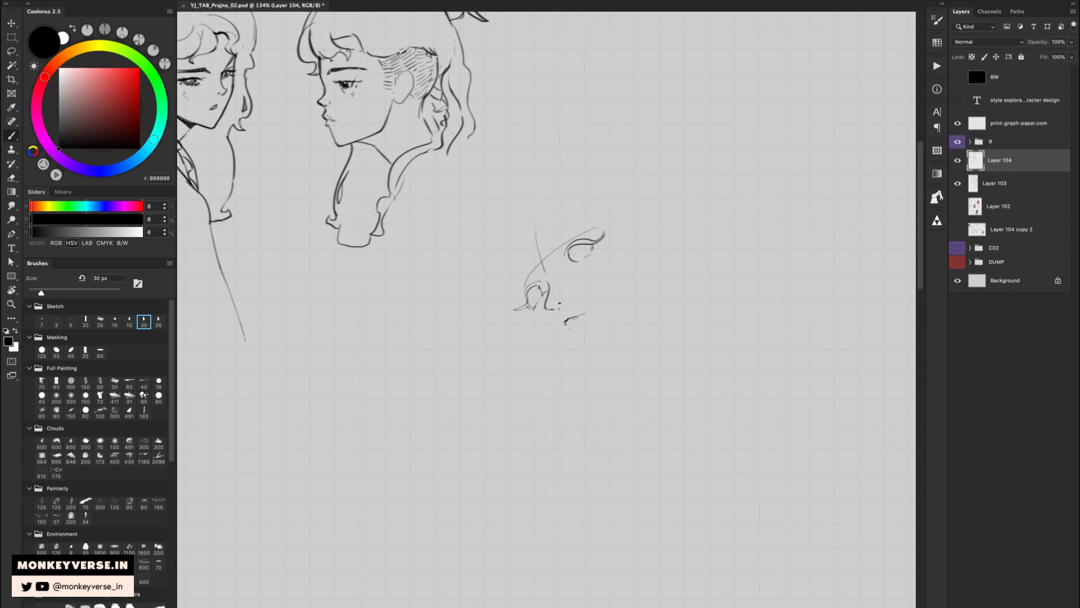
Draw the third face's slightly parted lips, reworking the strokes around the existing mouth marks.
{"action": "key", "text": "e"}
{"action": "key", "text": "b"}
{"action": "mouse_move", "coordinate": [565, 323]}
{"action": "left_mouse_down"}
{"action": "mouse_move", "coordinate": [591, 312]}
{"action": "mouse_move", "coordinate": [581, 338]}
{"action": "left_mouse_up"}
{"action": "key", "text": "e"}
{"action": "key", "text": "b"}
{"action": "key", "text": "super+z"}
{"action": "key", "text": "super+z"}
{"action": "left_click_drag", "start_coordinate": [568, 329], "coordinate": [572, 337]}
{"action": "key", "text": "super+z"}
{"action": "key", "text": "e"}
{"action": "key", "text": "b"}
{"action": "mouse_move", "coordinate": [576, 334]}
{"action": "left_mouse_down"}
{"action": "mouse_move", "coordinate": [593, 320]}
{"action": "mouse_move", "coordinate": [585, 317]}
{"action": "mouse_move", "coordinate": [585, 336]}
{"action": "left_mouse_up"}
Draw irises and dark upper lashes on both eyes of the third face.
{"action": "key", "text": "z"}
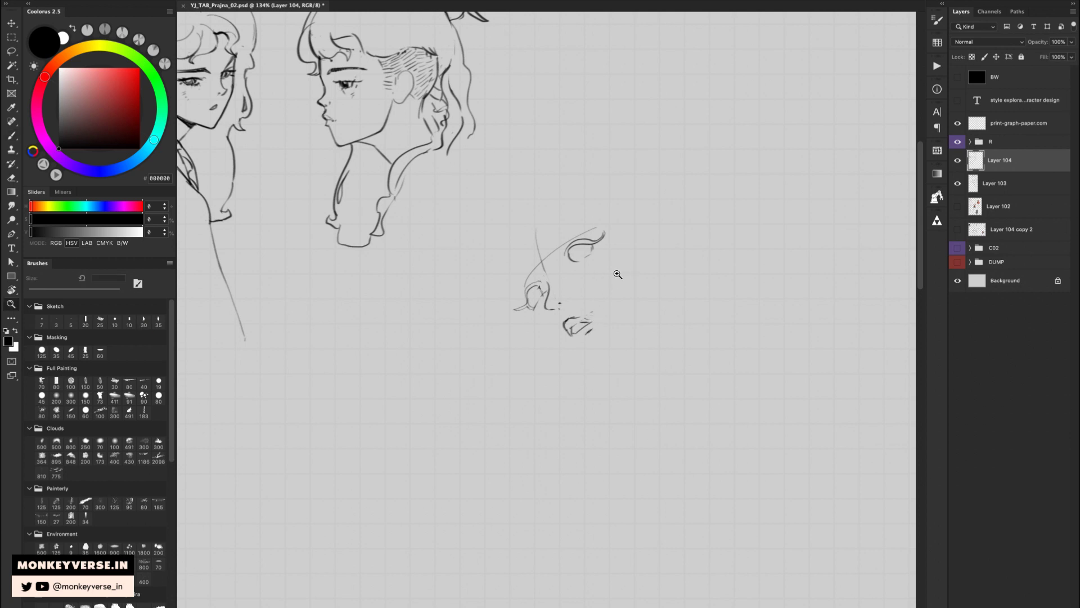
{"action": "left_click_drag", "start_coordinate": [621, 275], "coordinate": [610, 277]}
{"action": "key", "text": "b"}
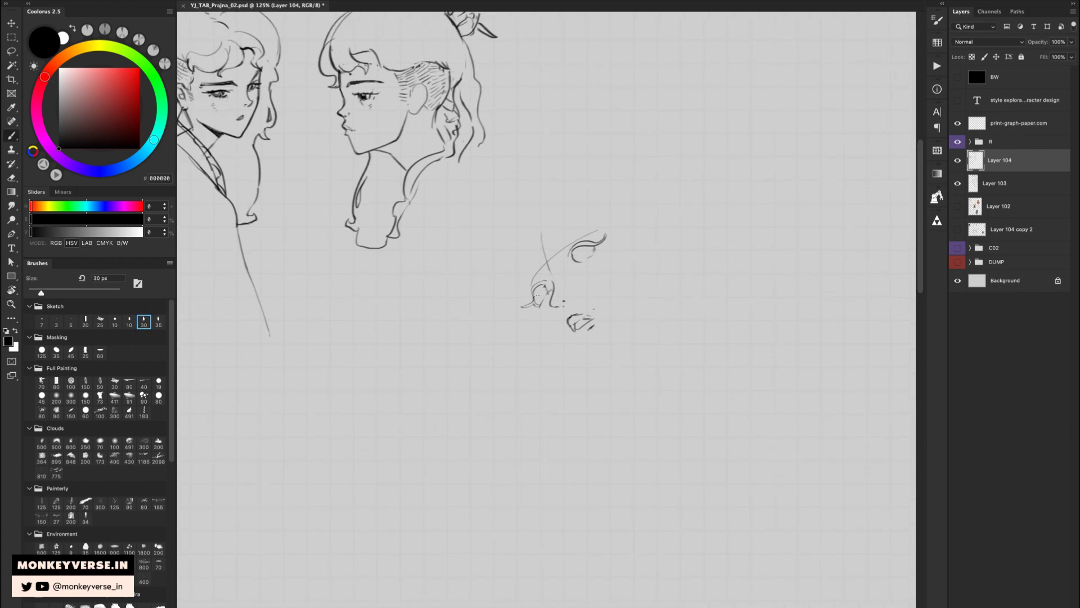
{"action": "mouse_move", "coordinate": [537, 294]}
{"action": "left_mouse_down"}
{"action": "mouse_move", "coordinate": [549, 285]}
{"action": "mouse_move", "coordinate": [524, 310]}
{"action": "mouse_move", "coordinate": [540, 305]}
{"action": "left_mouse_up"}
{"action": "key", "text": "e"}
{"action": "key", "text": "b"}
{"action": "key", "text": "ctrl+z"}
{"action": "key", "text": "ctrl+z"}
{"action": "left_click_drag", "start_coordinate": [574, 263], "coordinate": [587, 254]}
{"action": "key", "text": "super+z"}
{"action": "key", "text": "super+z"}
{"action": "left_click_drag", "start_coordinate": [576, 250], "coordinate": [585, 255]}
{"action": "mouse_move", "coordinate": [536, 294]}
{"action": "left_mouse_down"}
{"action": "mouse_move", "coordinate": [546, 286]}
{"action": "mouse_move", "coordinate": [529, 303]}
{"action": "mouse_move", "coordinate": [548, 285]}
{"action": "mouse_move", "coordinate": [525, 307]}
{"action": "left_mouse_up"}
{"action": "mouse_move", "coordinate": [587, 244]}
{"action": "left_mouse_down"}
{"action": "mouse_move", "coordinate": [600, 236]}
{"action": "mouse_move", "coordinate": [580, 234]}
{"action": "left_mouse_up"}
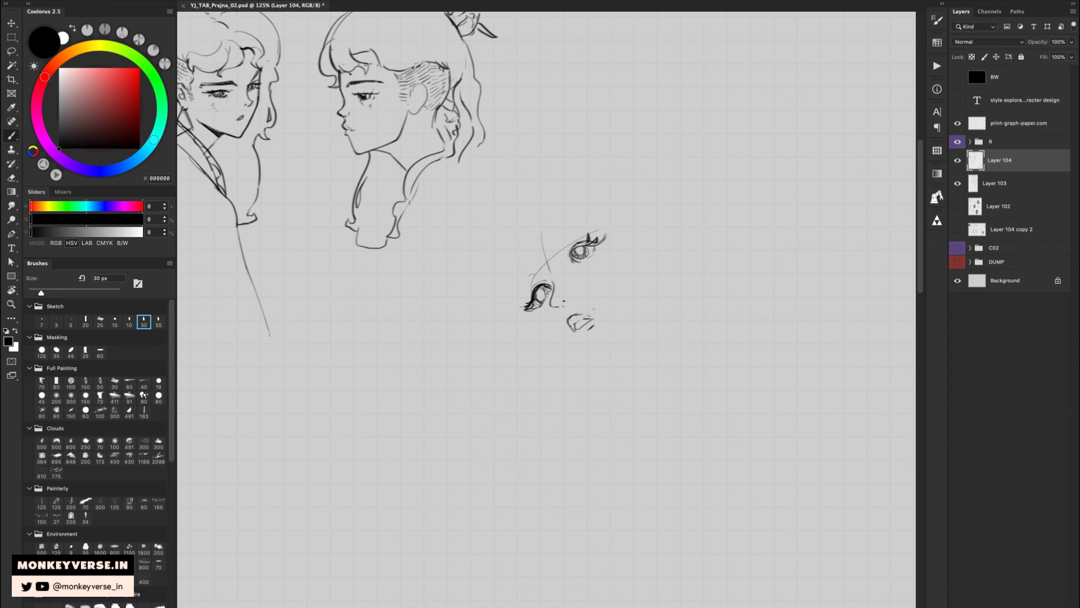
Draw arched eyebrows over both eyes of the third face and erase the guide line running between them.
{"action": "mouse_move", "coordinate": [535, 271]}
{"action": "left_mouse_down"}
{"action": "mouse_move", "coordinate": [522, 294]}
{"action": "mouse_move", "coordinate": [570, 231]}
{"action": "mouse_move", "coordinate": [591, 224]}
{"action": "left_mouse_up"}
{"action": "key", "text": "e"}
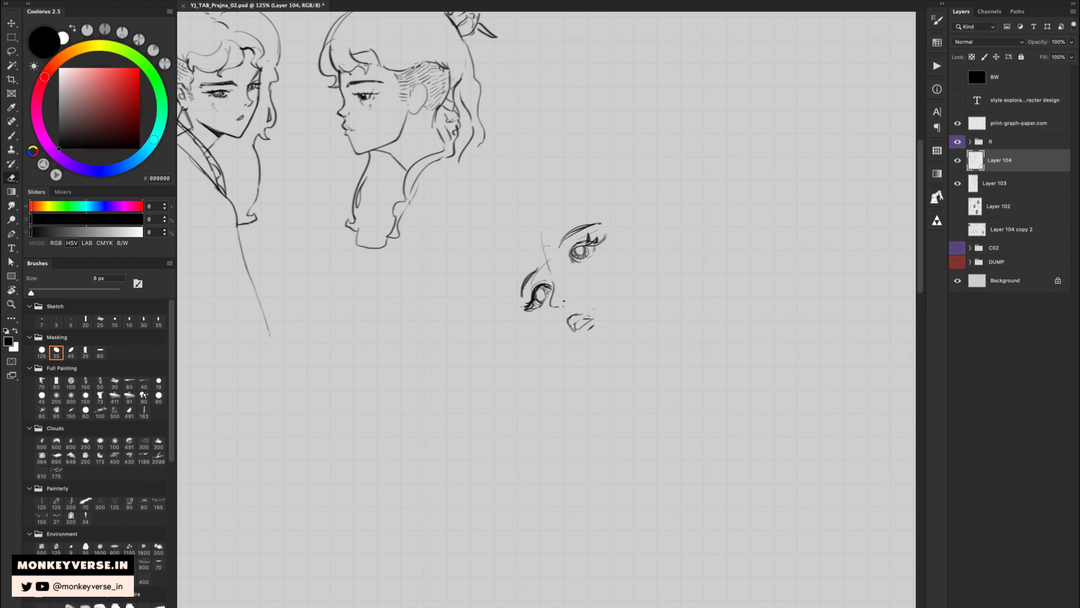
{"action": "key", "text": "b"}
{"action": "key", "text": "e"}
{"action": "key", "text": "b"}
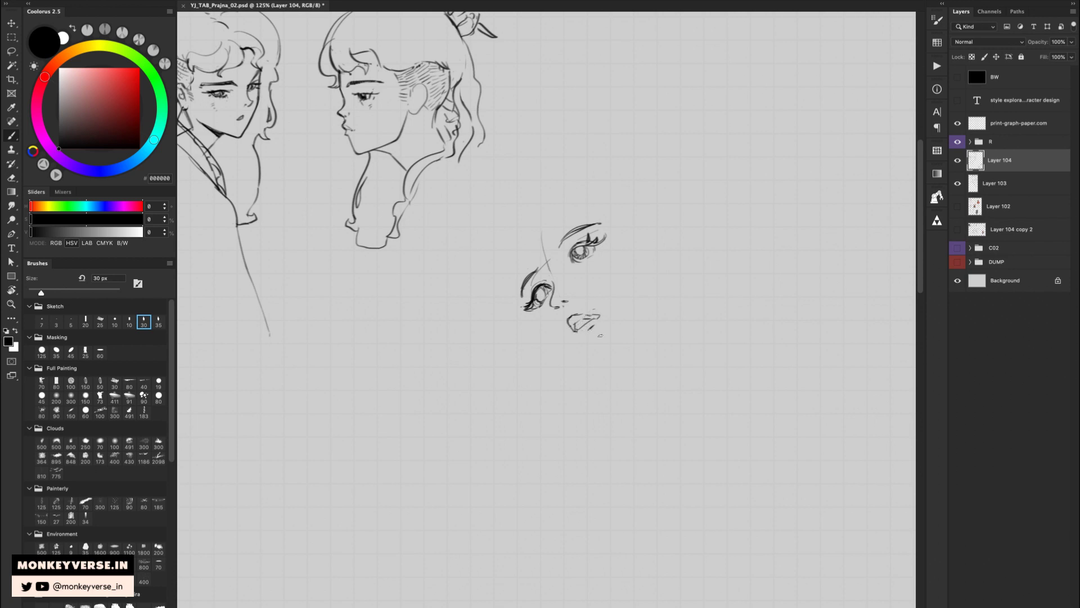
Sketch the third face's near jaw line and a short stroke for the side of the head.
{"action": "left_click_drag", "start_coordinate": [611, 360], "coordinate": [610, 357]}
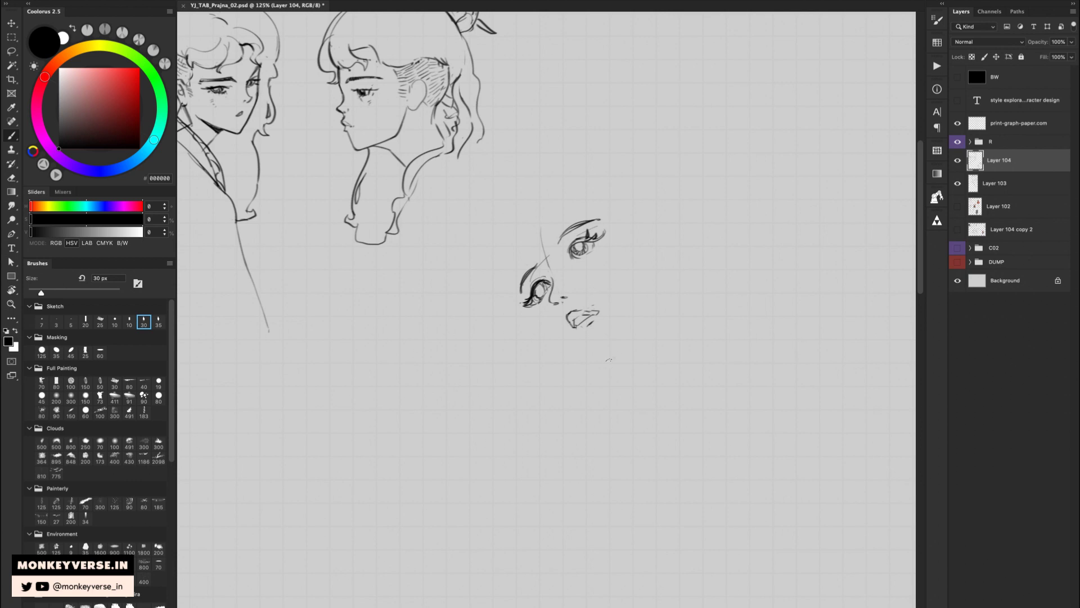
{"action": "left_click_drag", "start_coordinate": [623, 348], "coordinate": [660, 316]}
{"action": "key", "text": "ctrl+z"}
{"action": "left_click_drag", "start_coordinate": [618, 353], "coordinate": [655, 322]}
{"action": "left_click_drag", "start_coordinate": [659, 248], "coordinate": [665, 290]}
Lasso the third face, switch to the full-screen view and flip the face horizontally.
{"action": "key", "text": "l"}
{"action": "mouse_move", "coordinate": [696, 215]}
{"action": "left_mouse_down"}
{"action": "mouse_move", "coordinate": [675, 422]}
{"action": "mouse_move", "coordinate": [739, 245]}
{"action": "mouse_move", "coordinate": [731, 264]}
{"action": "left_mouse_up"}
{"action": "key", "text": "f"}
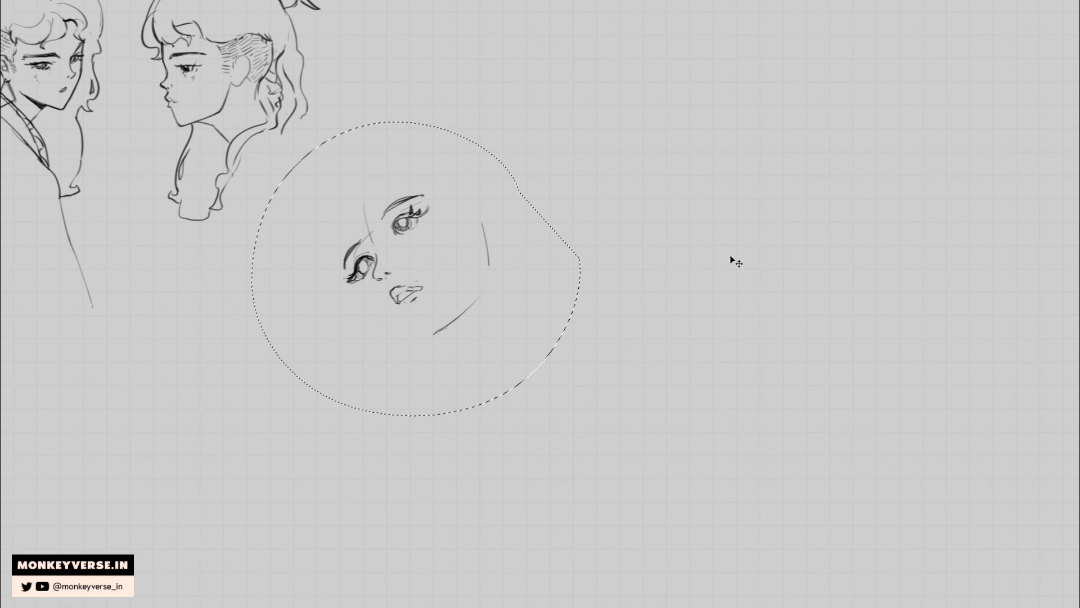
{"action": "key", "text": "ctrl+d"}
{"action": "key", "text": "ctrl+shift+h"}
{"action": "key", "text": "e"}
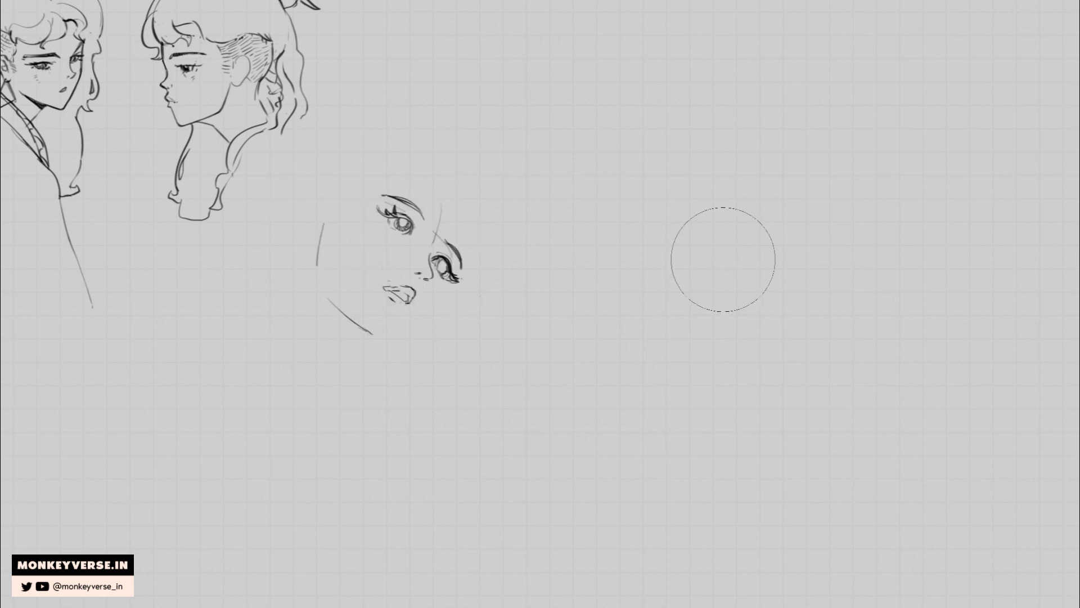
{"action": "key", "text": "ctrl+0"}
{"action": "key", "text": "space"}
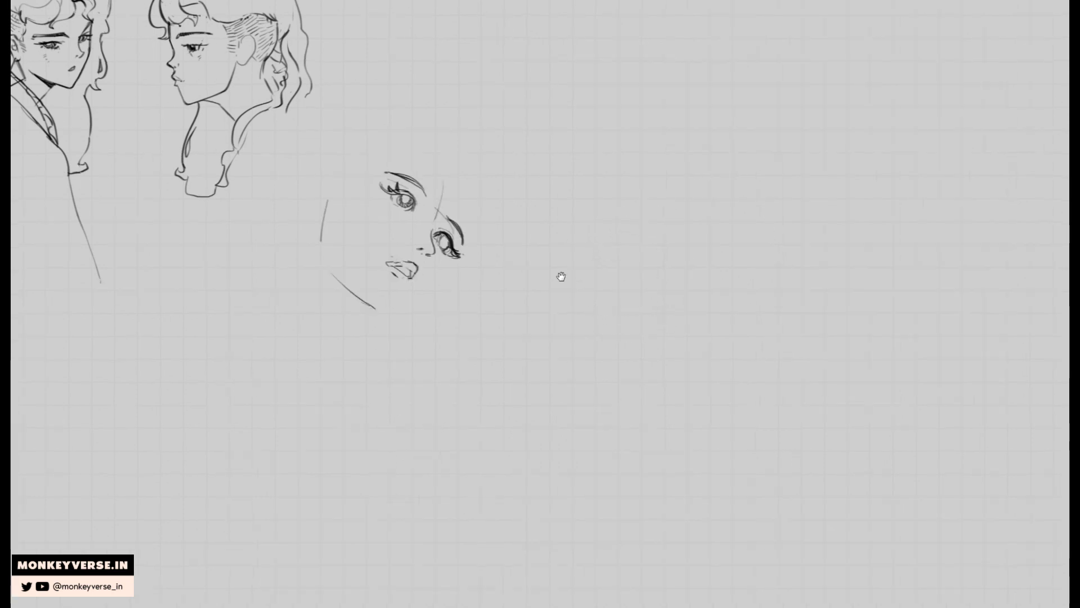
{"action": "left_click_drag", "start_coordinate": [506, 284], "coordinate": [644, 346]}
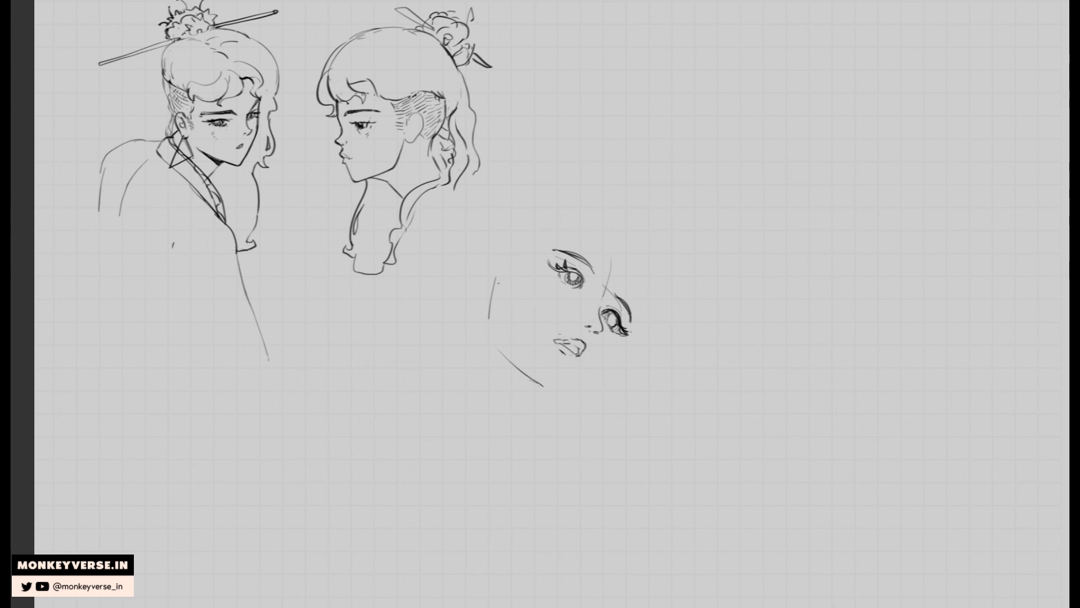
Add a short guide line running outward from the third face's near eyebrow.
{"action": "left_click_drag", "start_coordinate": [491, 294], "coordinate": [497, 278]}
{"action": "mouse_move", "coordinate": [492, 246]}
{"action": "left_mouse_down"}
{"action": "mouse_move", "coordinate": [549, 252]}
{"action": "mouse_move", "coordinate": [538, 253]}
{"action": "mouse_move", "coordinate": [579, 298]}
{"action": "mouse_move", "coordinate": [553, 284]}
{"action": "mouse_move", "coordinate": [575, 299]}
{"action": "left_mouse_up"}
{"action": "key", "text": "ctrl+z"}
{"action": "key", "text": "ctrl+z"}
{"action": "scroll", "coordinate": [568, 270], "scroll_direction": "up", "scroll_amount": 3}
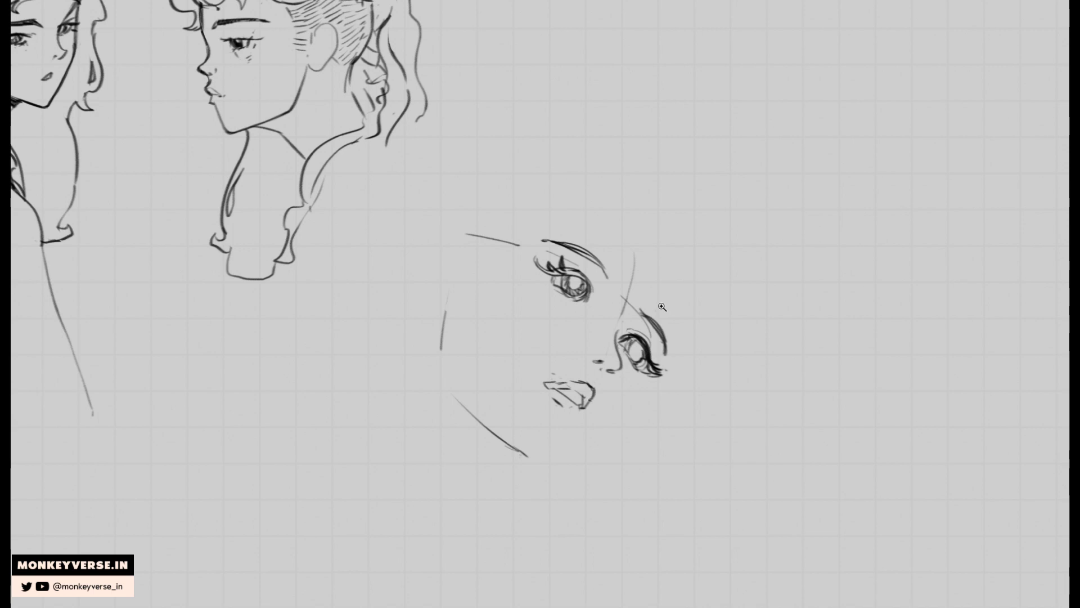
{"action": "scroll", "coordinate": [667, 312], "scroll_direction": "down", "scroll_amount": 1}
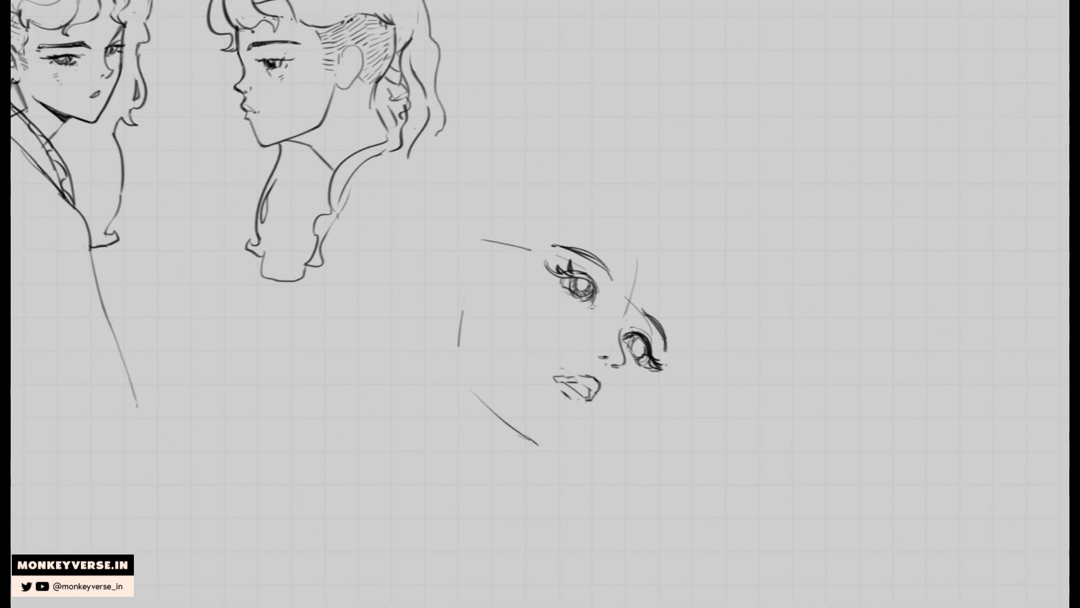
Refine the outline of the third face's near eye and draw the chin curving up to the far jaw.
{"action": "left_click_drag", "start_coordinate": [684, 244], "coordinate": [456, 225]}
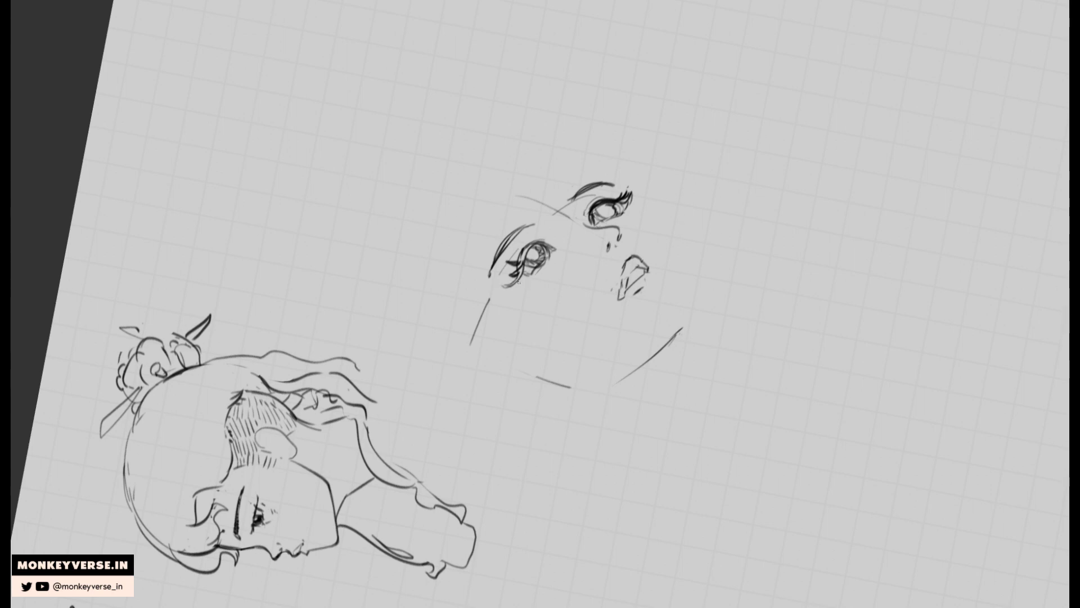
{"action": "left_click_drag", "start_coordinate": [525, 279], "coordinate": [520, 284]}
{"action": "key", "text": "5"}
{"action": "left_click_drag", "start_coordinate": [593, 314], "coordinate": [594, 271]}
{"action": "mouse_move", "coordinate": [609, 364]}
{"action": "left_mouse_down"}
{"action": "mouse_move", "coordinate": [558, 397]}
{"action": "mouse_move", "coordinate": [574, 393]}
{"action": "left_mouse_up"}
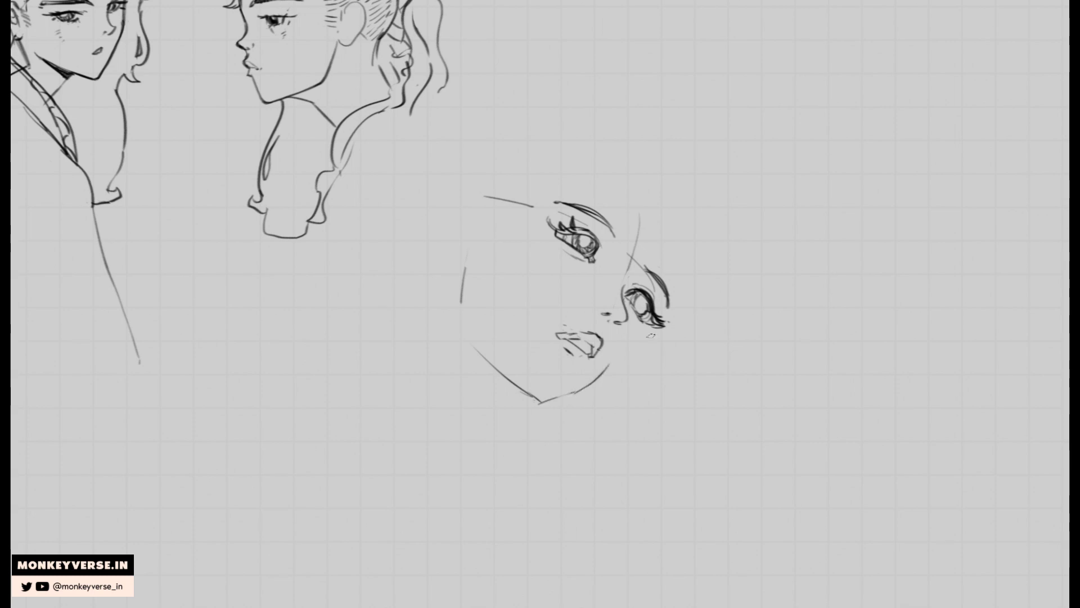
Extend the third face's far cheek up to the eye and draw the forehead edge above the far eyebrow.
{"action": "key", "text": "r"}
{"action": "left_click_drag", "start_coordinate": [689, 326], "coordinate": [676, 331]}
{"action": "mouse_move", "coordinate": [736, 298]}
{"action": "left_mouse_down"}
{"action": "mouse_move", "coordinate": [656, 207]}
{"action": "mouse_move", "coordinate": [658, 217]}
{"action": "left_mouse_up"}
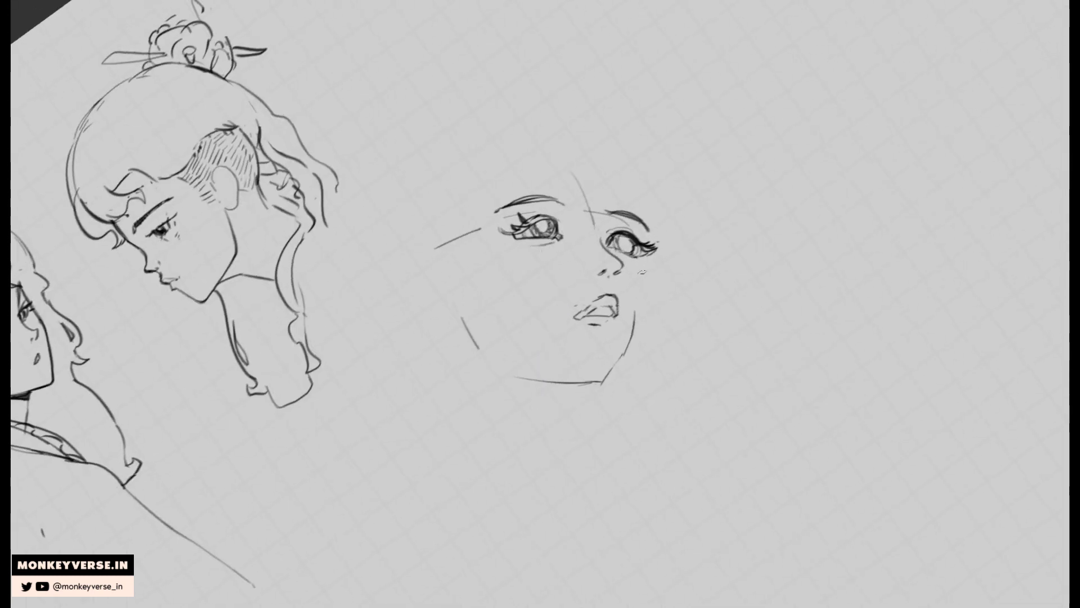
{"action": "left_click_drag", "start_coordinate": [642, 276], "coordinate": [636, 323]}
{"action": "key", "text": "ctrl+z"}
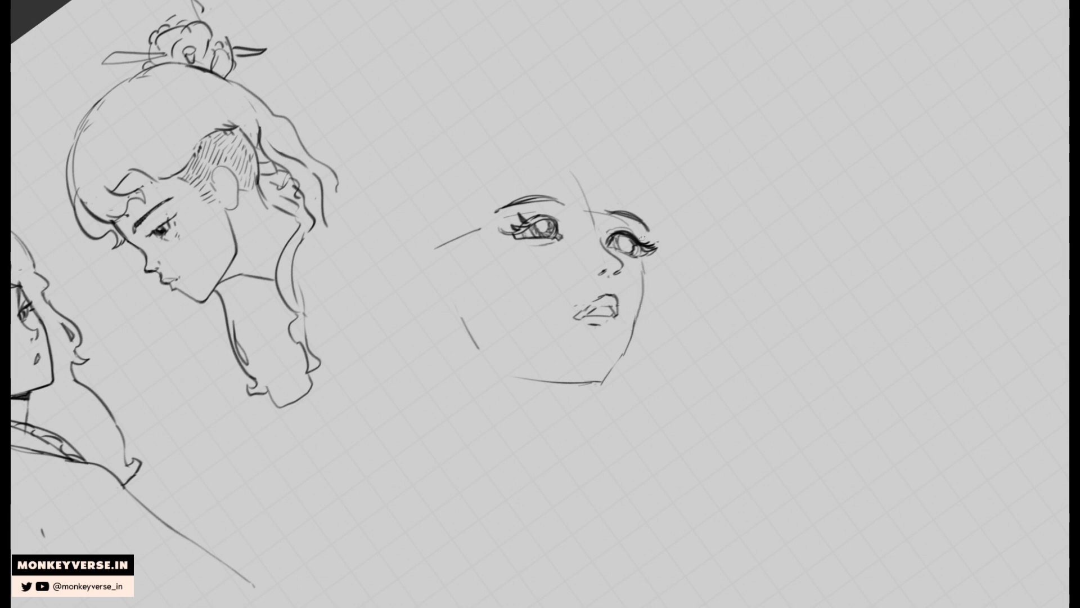
{"action": "left_click_drag", "start_coordinate": [644, 242], "coordinate": [652, 215]}
{"action": "left_click_drag", "start_coordinate": [621, 168], "coordinate": [651, 238]}
{"action": "left_click_drag", "start_coordinate": [625, 173], "coordinate": [648, 229]}
{"action": "key", "text": "Escape"}
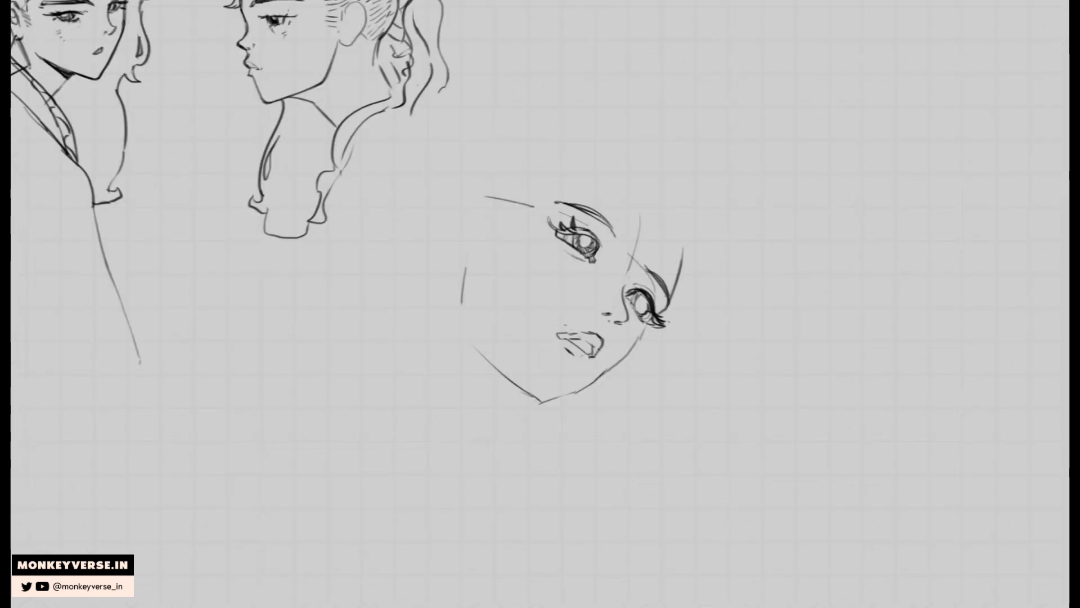
Draw the near side of the third face as a long contour from the temple to the chin.
{"action": "mouse_move", "coordinate": [581, 302]}
{"action": "left_mouse_down"}
{"action": "mouse_move", "coordinate": [539, 312]}
{"action": "mouse_move", "coordinate": [504, 286]}
{"action": "left_mouse_up"}
{"action": "key", "text": "ctrl+z"}
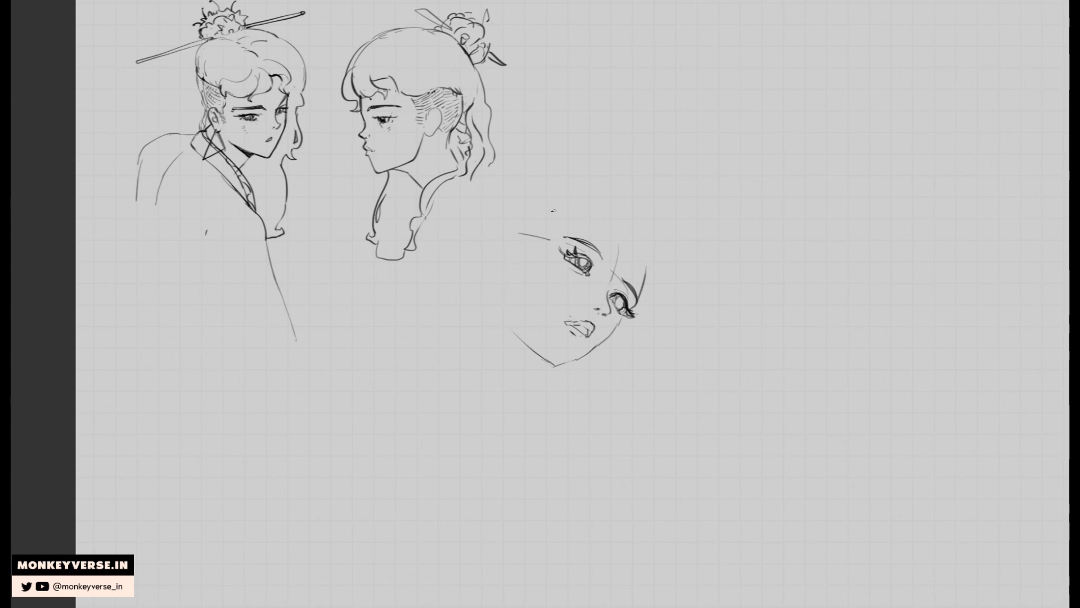
{"action": "mouse_move", "coordinate": [556, 210]}
{"action": "left_mouse_down"}
{"action": "mouse_move", "coordinate": [515, 270]}
{"action": "mouse_move", "coordinate": [527, 336]}
{"action": "mouse_move", "coordinate": [550, 367]}
{"action": "left_mouse_up"}
{"action": "mouse_move", "coordinate": [710, 348]}
{"action": "left_mouse_down"}
{"action": "mouse_move", "coordinate": [693, 273]}
{"action": "mouse_move", "coordinate": [531, 161]}
{"action": "left_mouse_up"}
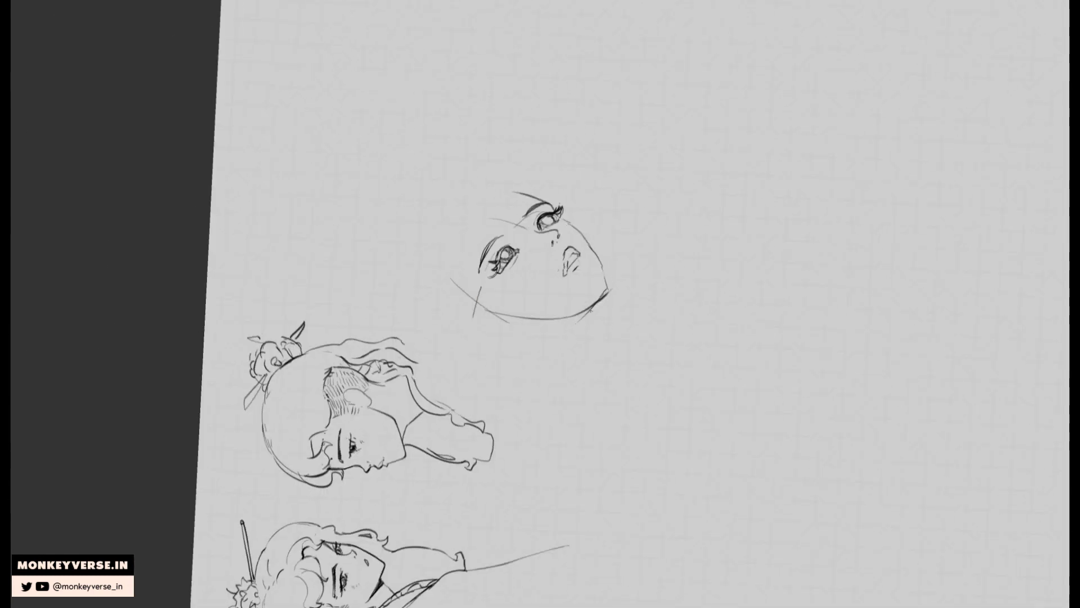
{"action": "key", "text": "ctrl+z"}
{"action": "key", "text": "ctrl+z"}
{"action": "key", "text": "Escape"}
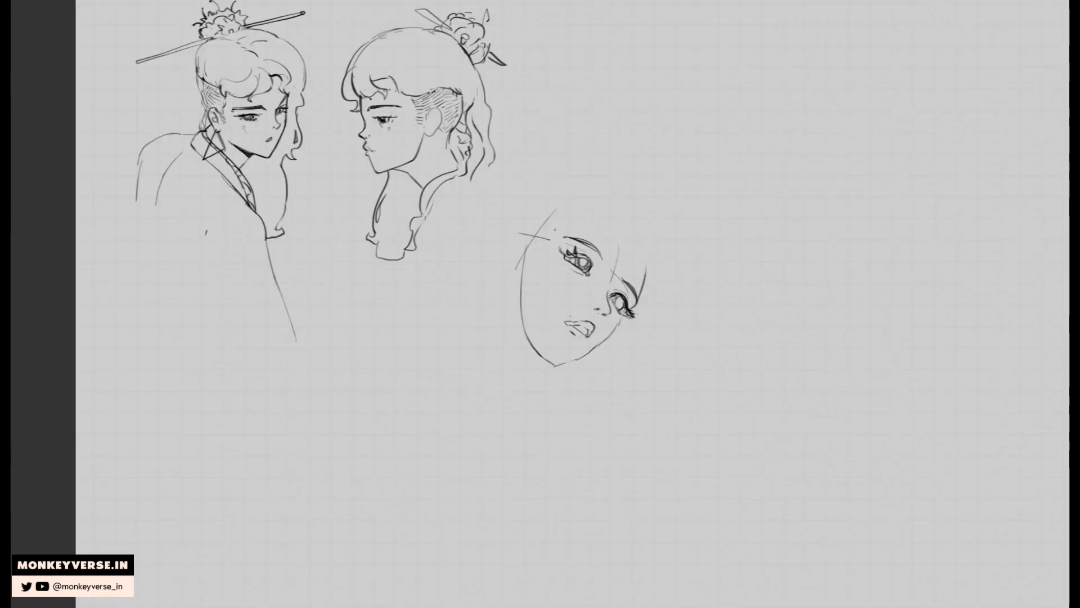
Draw the curved top of the third face's head, joining the forehead edge to the temple.
{"action": "mouse_move", "coordinate": [605, 202]}
{"action": "left_mouse_down"}
{"action": "mouse_move", "coordinate": [646, 232]}
{"action": "mouse_move", "coordinate": [649, 267]}
{"action": "left_mouse_up"}
{"action": "key", "text": "ctrl+z"}
{"action": "left_click_drag", "start_coordinate": [709, 209], "coordinate": [582, 143]}
{"action": "key", "text": "Escape"}
Flip the third face horizontally back to its original direction.
{"action": "scroll", "coordinate": [647, 230], "scroll_direction": "down", "scroll_amount": 4}
{"action": "key", "text": "ctrl+shift+h"}
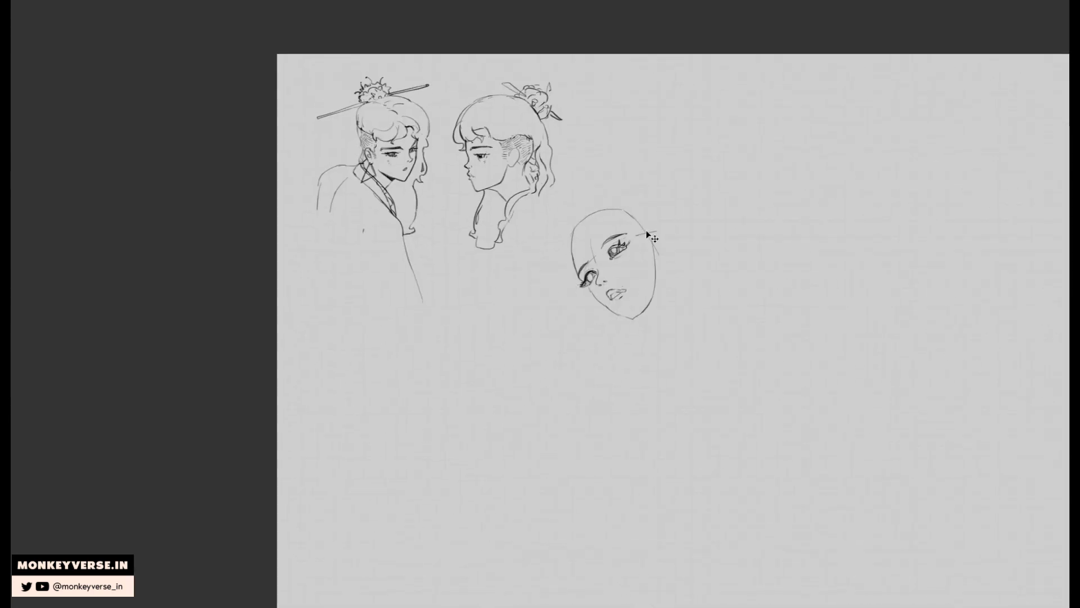
{"action": "scroll", "coordinate": [612, 258], "scroll_direction": "up", "scroll_amount": 3}
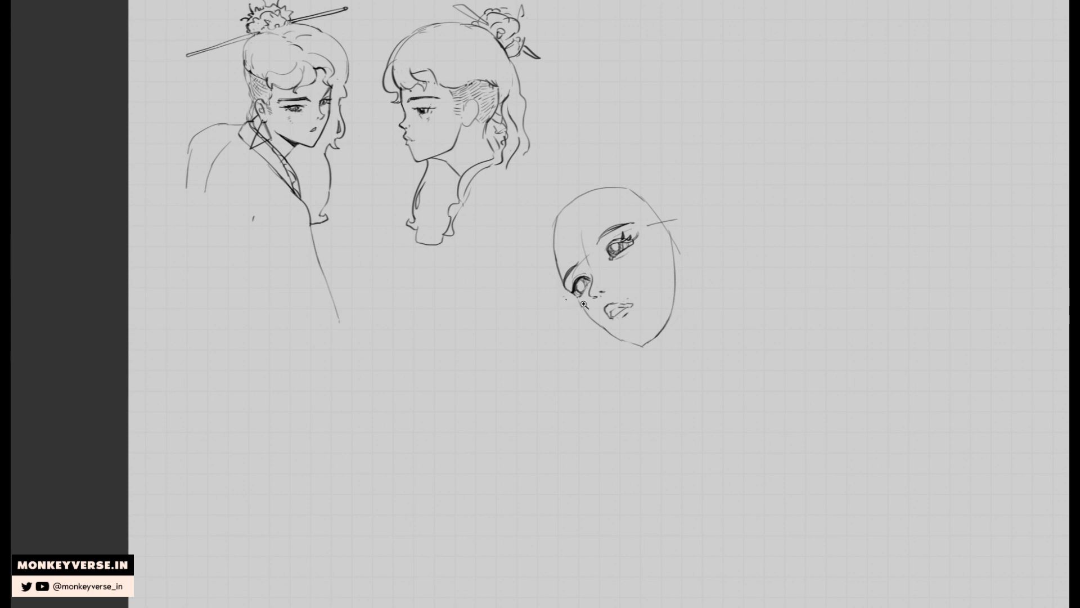
{"action": "left_click_drag", "start_coordinate": [583, 305], "coordinate": [587, 304]}
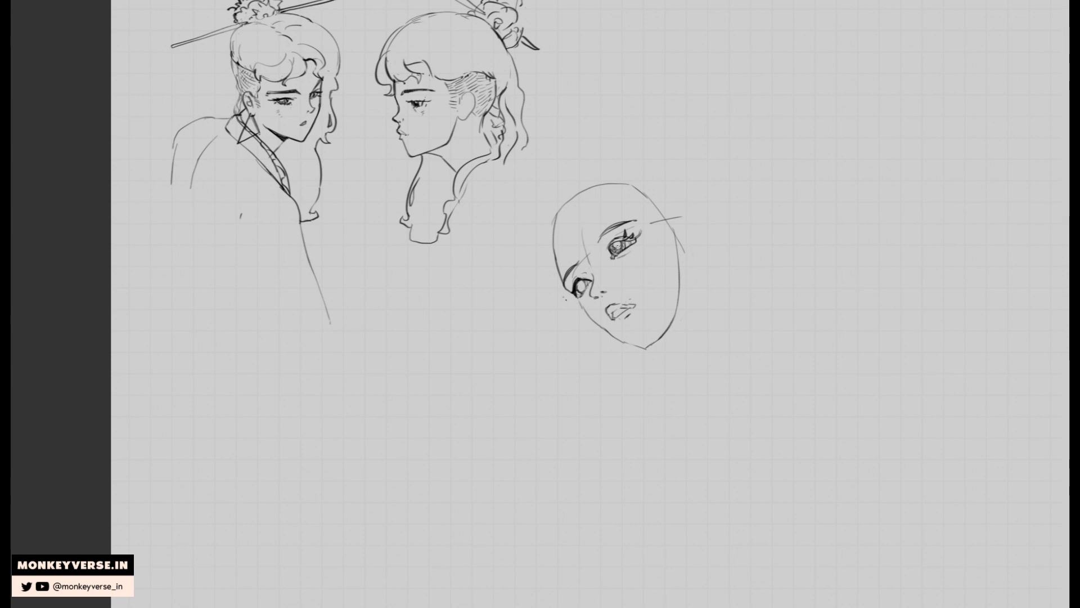
Simplify the third face's near eye and redraw both eyebrows with stronger lines angled toward the nose.
{"action": "mouse_move", "coordinate": [617, 232]}
{"action": "left_mouse_down"}
{"action": "mouse_move", "coordinate": [634, 242]}
{"action": "mouse_move", "coordinate": [609, 246]}
{"action": "left_mouse_up"}
{"action": "left_click_drag", "start_coordinate": [600, 231], "coordinate": [630, 222]}
{"action": "left_click_drag", "start_coordinate": [585, 259], "coordinate": [571, 276]}
{"action": "left_click_drag", "start_coordinate": [589, 254], "coordinate": [571, 267]}
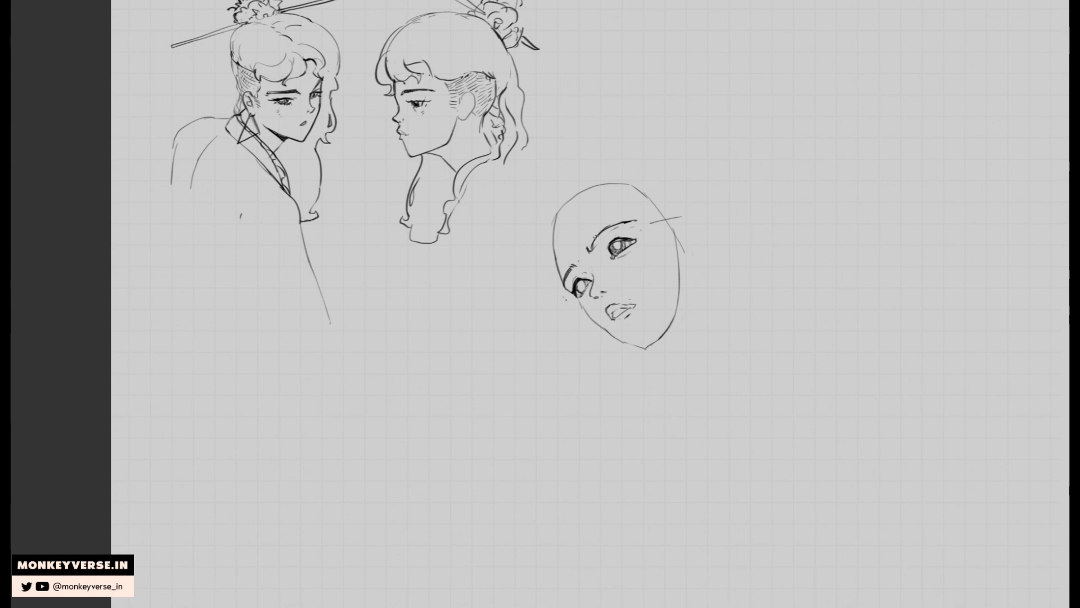
{"action": "mouse_move", "coordinate": [601, 231]}
{"action": "left_mouse_down"}
{"action": "mouse_move", "coordinate": [590, 246]}
{"action": "mouse_move", "coordinate": [624, 223]}
{"action": "left_mouse_up"}
Redraw the third face's upper head contour and add the near ear with its inner folds.
{"action": "mouse_move", "coordinate": [553, 226]}
{"action": "left_mouse_down"}
{"action": "mouse_move", "coordinate": [560, 272]}
{"action": "mouse_move", "coordinate": [555, 236]}
{"action": "mouse_move", "coordinate": [588, 201]}
{"action": "mouse_move", "coordinate": [646, 205]}
{"action": "left_mouse_up"}
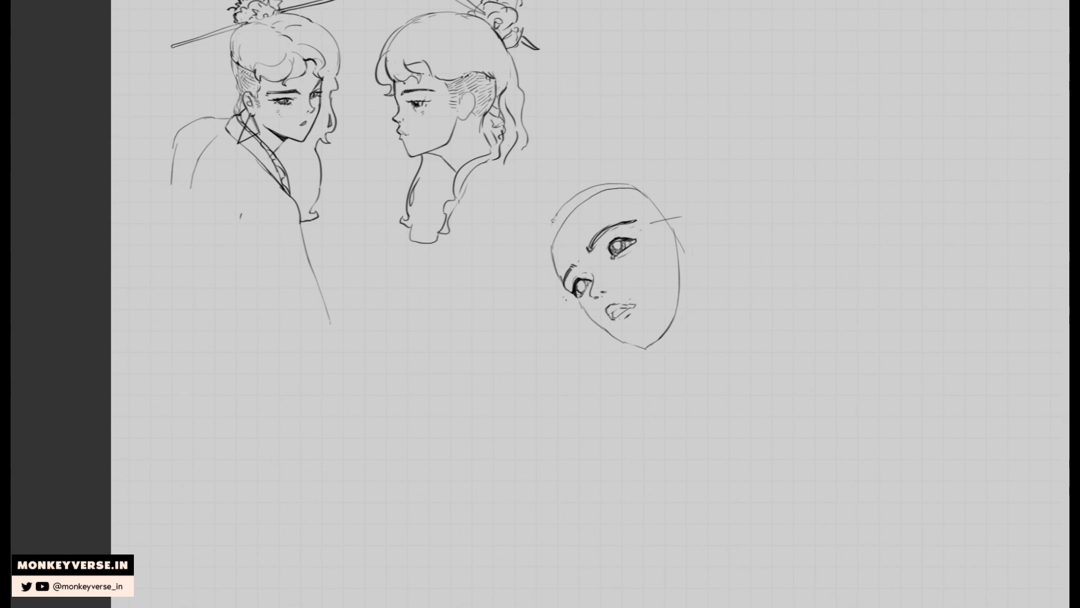
{"action": "key", "text": "ctrl+z"}
{"action": "key", "text": "ctrl+z"}
{"action": "mouse_move", "coordinate": [684, 254]}
{"action": "left_mouse_down"}
{"action": "mouse_move", "coordinate": [656, 224]}
{"action": "mouse_move", "coordinate": [702, 226]}
{"action": "mouse_move", "coordinate": [707, 241]}
{"action": "mouse_move", "coordinate": [701, 225]}
{"action": "mouse_move", "coordinate": [700, 257]}
{"action": "mouse_move", "coordinate": [676, 235]}
{"action": "mouse_move", "coordinate": [685, 219]}
{"action": "mouse_move", "coordinate": [675, 233]}
{"action": "mouse_move", "coordinate": [690, 219]}
{"action": "mouse_move", "coordinate": [683, 235]}
{"action": "left_mouse_up"}
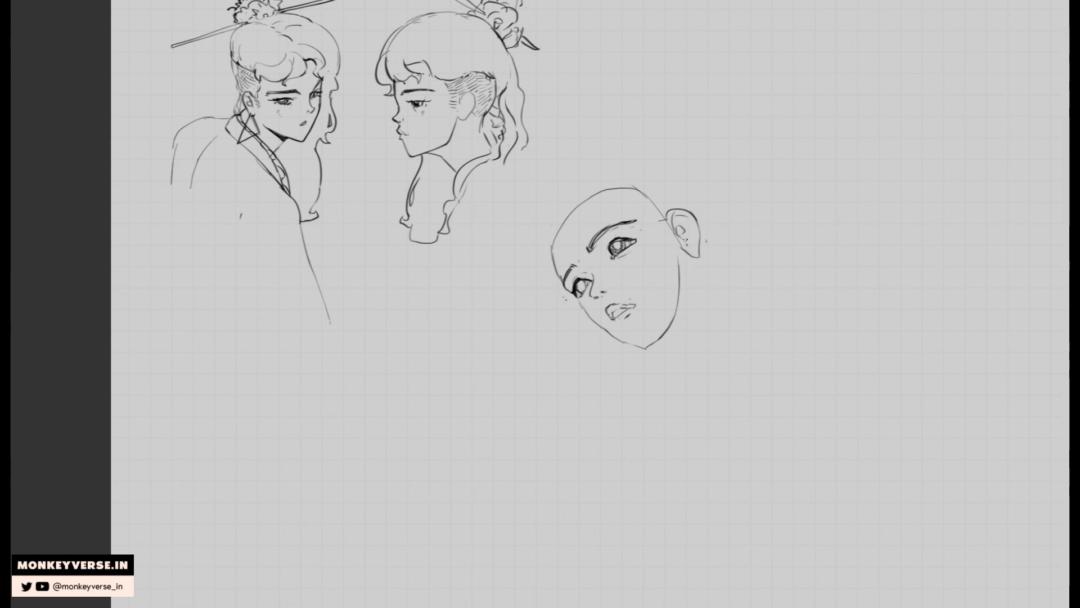
Sketch a fuller jaw line from the third face's ear to the chin and darken the chin's contour.
{"action": "mouse_move", "coordinate": [679, 249]}
{"action": "left_mouse_down"}
{"action": "mouse_move", "coordinate": [688, 280]}
{"action": "mouse_move", "coordinate": [652, 345]}
{"action": "left_mouse_up"}
{"action": "key", "text": "r"}
{"action": "left_click_drag", "start_coordinate": [804, 194], "coordinate": [754, 470]}
{"action": "left_click_drag", "start_coordinate": [546, 364], "coordinate": [549, 403]}
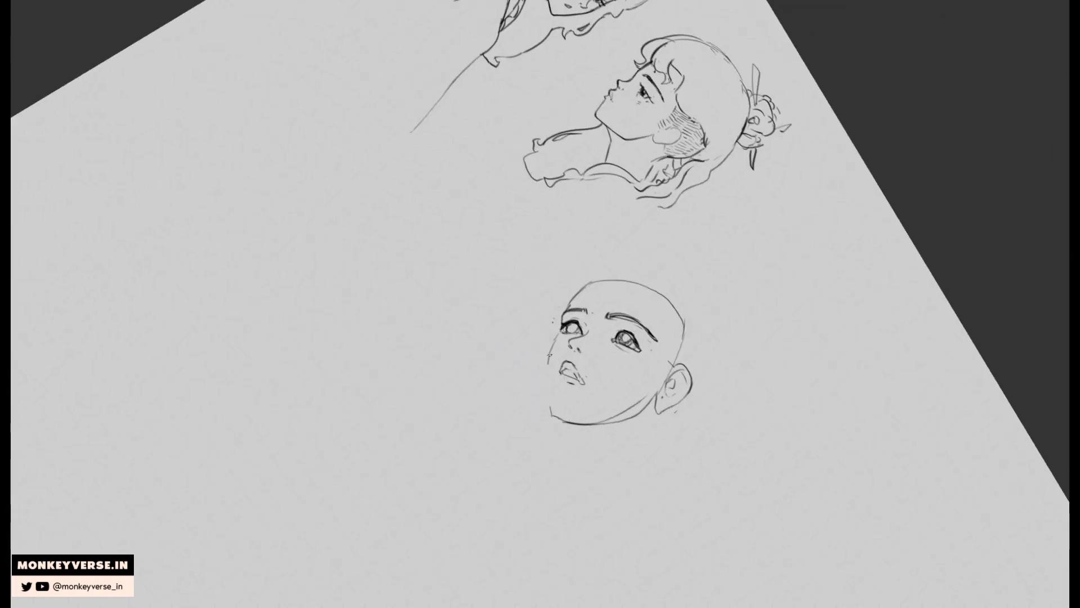
{"action": "left_click_drag", "start_coordinate": [549, 357], "coordinate": [556, 418]}
{"action": "left_click_drag", "start_coordinate": [750, 316], "coordinate": [651, 347]}
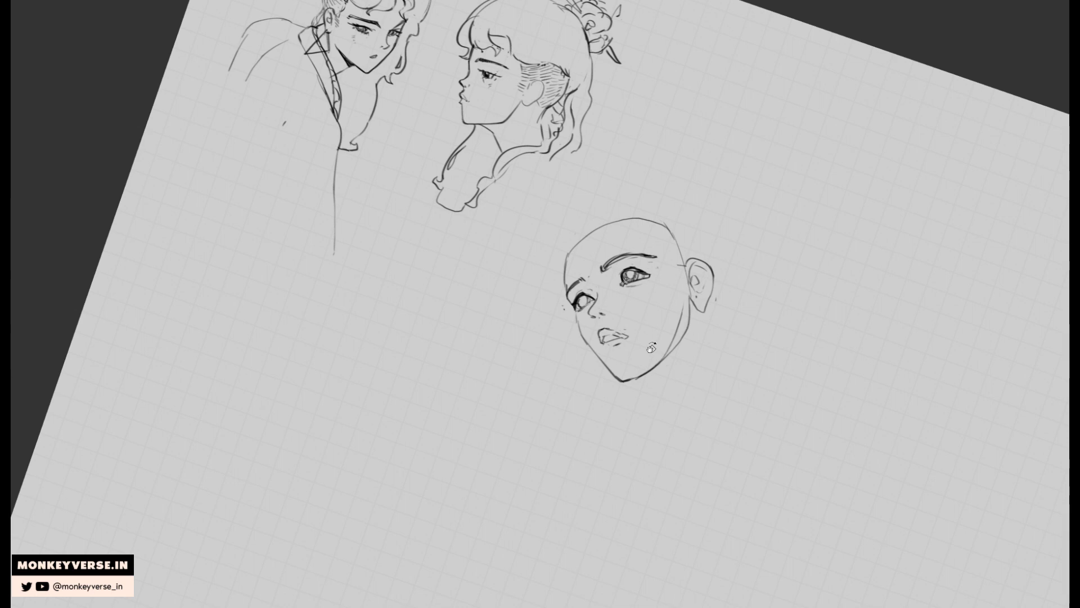
{"action": "key", "text": "Escape"}
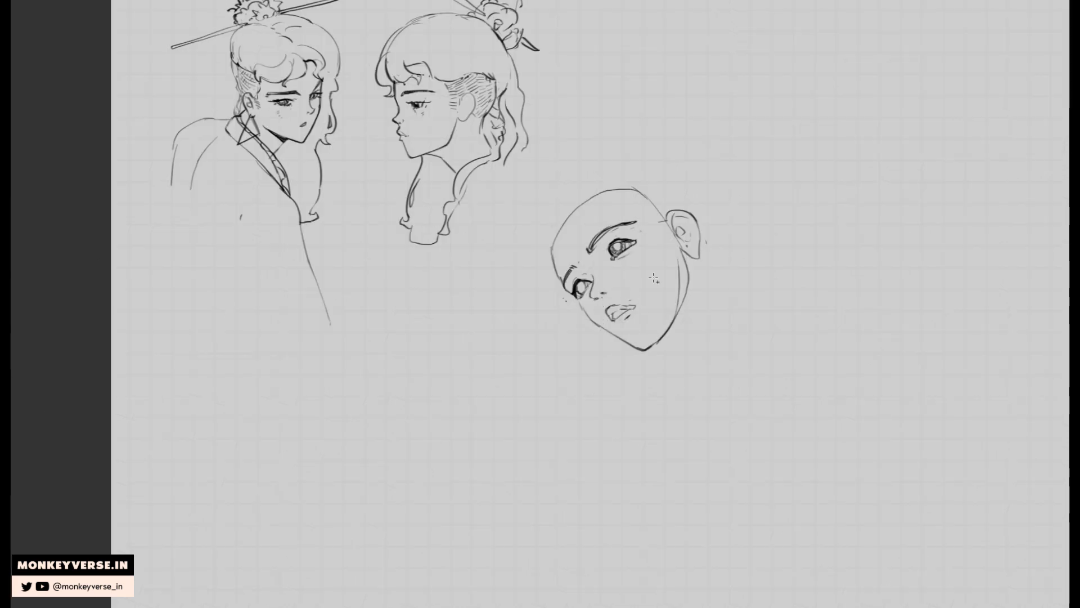
Redraw the third face's jaw line from the ear to the chin with a darker, cleaner contour.
{"action": "mouse_move", "coordinate": [610, 315]}
{"action": "left_mouse_down"}
{"action": "mouse_move", "coordinate": [631, 313]}
{"action": "mouse_move", "coordinate": [637, 288]}
{"action": "mouse_move", "coordinate": [638, 309]}
{"action": "mouse_move", "coordinate": [641, 298]}
{"action": "left_mouse_up"}
{"action": "key", "text": "ctrl+d"}
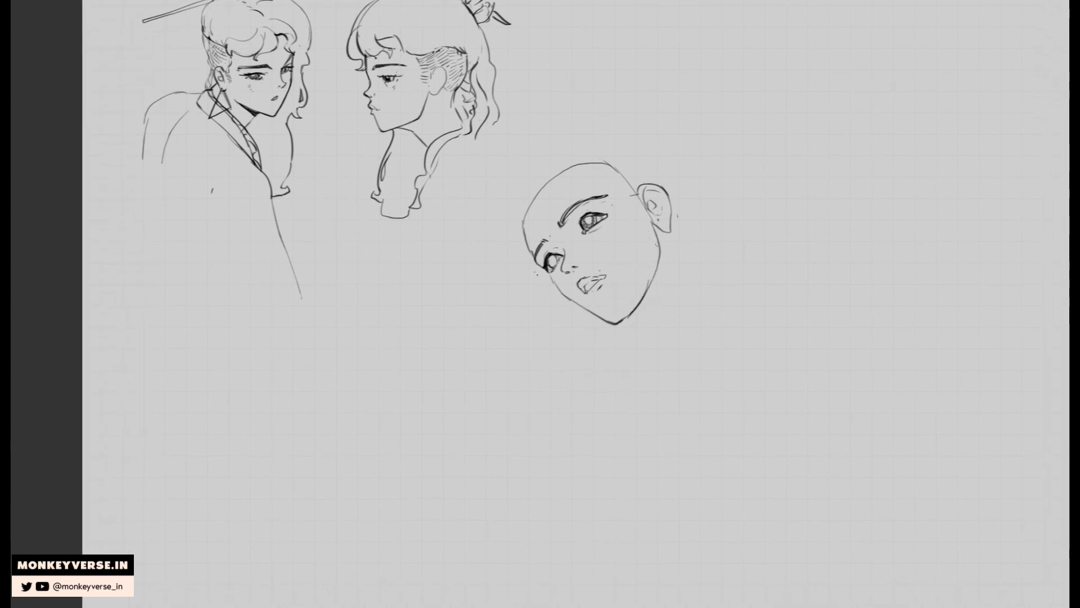
{"action": "left_click_drag", "start_coordinate": [658, 241], "coordinate": [653, 279]}
{"action": "mouse_move", "coordinate": [655, 226]}
{"action": "left_mouse_down"}
{"action": "mouse_move", "coordinate": [643, 297]}
{"action": "mouse_move", "coordinate": [620, 319]}
{"action": "left_mouse_up"}
{"action": "key", "text": "r"}
{"action": "left_click_drag", "start_coordinate": [783, 242], "coordinate": [581, 453]}
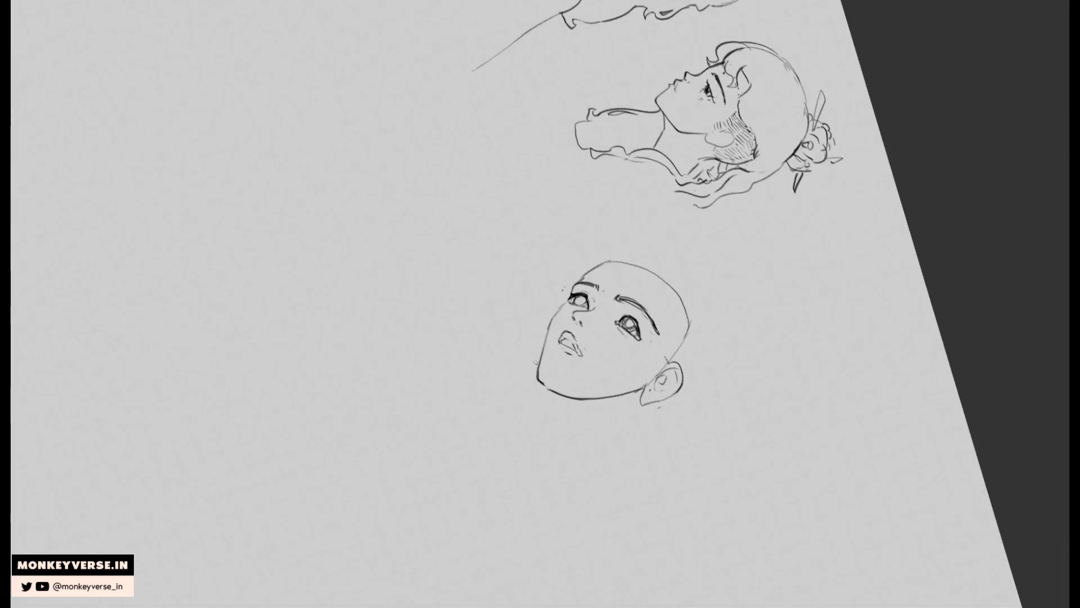
{"action": "left_click_drag", "start_coordinate": [535, 362], "coordinate": [551, 390]}
{"action": "key", "text": "ctrl+z"}
{"action": "key", "text": "Escape"}
{"action": "scroll", "coordinate": [657, 311], "scroll_direction": "down", "scroll_amount": 1}
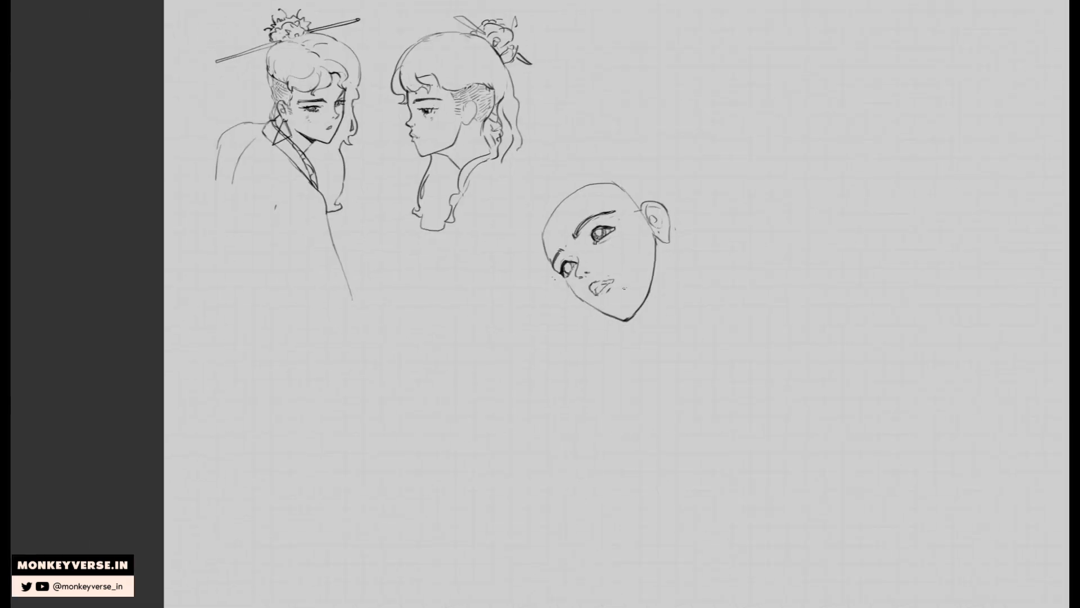
Touch up the third face's lips and the lines at the temple beside the ear.
{"action": "scroll", "coordinate": [600, 287], "scroll_direction": "up", "scroll_amount": 2}
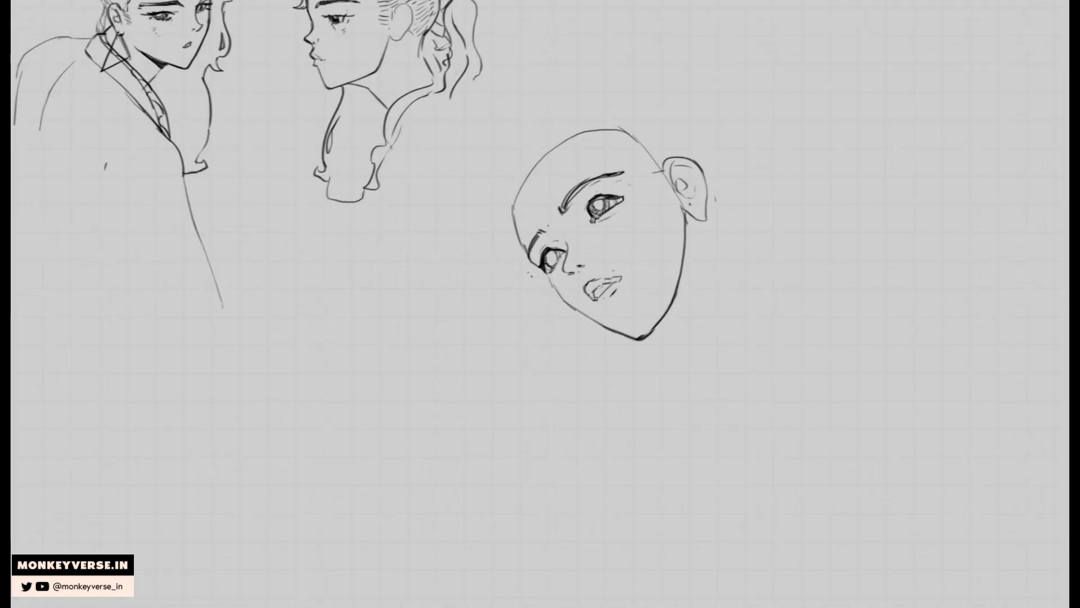
{"action": "left_click_drag", "start_coordinate": [599, 286], "coordinate": [615, 281]}
{"action": "scroll", "coordinate": [604, 294], "scroll_direction": "down", "scroll_amount": 2}
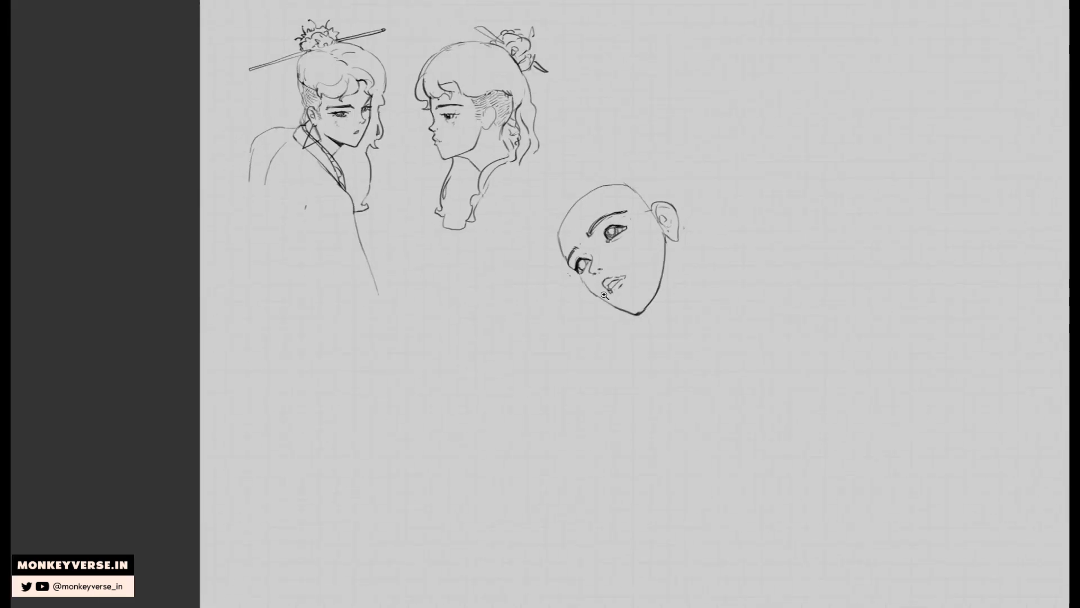
{"action": "left_click_drag", "start_coordinate": [604, 295], "coordinate": [593, 295]}
{"action": "left_click_drag", "start_coordinate": [583, 240], "coordinate": [597, 187]}
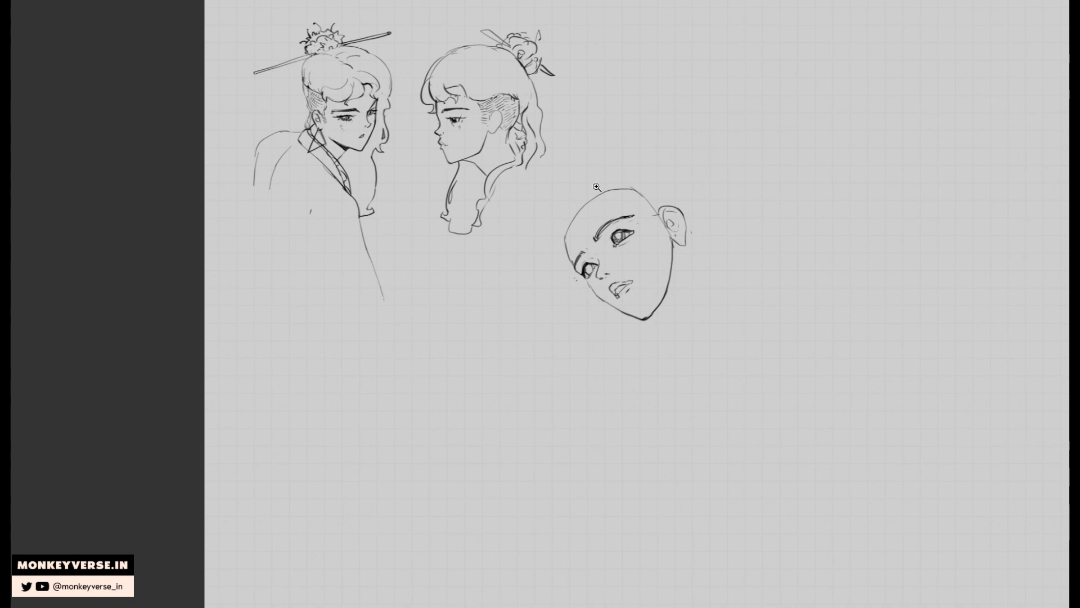
{"action": "left_click_drag", "start_coordinate": [661, 259], "coordinate": [645, 252]}
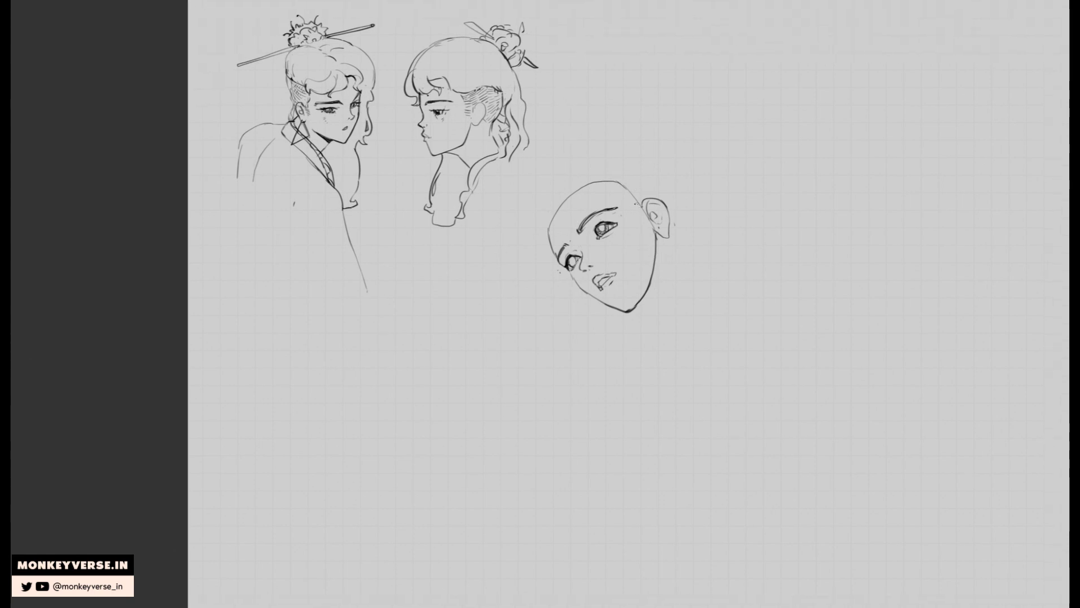
{"action": "mouse_move", "coordinate": [632, 203]}
{"action": "left_mouse_down"}
{"action": "mouse_move", "coordinate": [642, 209]}
{"action": "mouse_move", "coordinate": [632, 201]}
{"action": "left_mouse_up"}
{"action": "left_click_drag", "start_coordinate": [658, 279], "coordinate": [651, 273]}
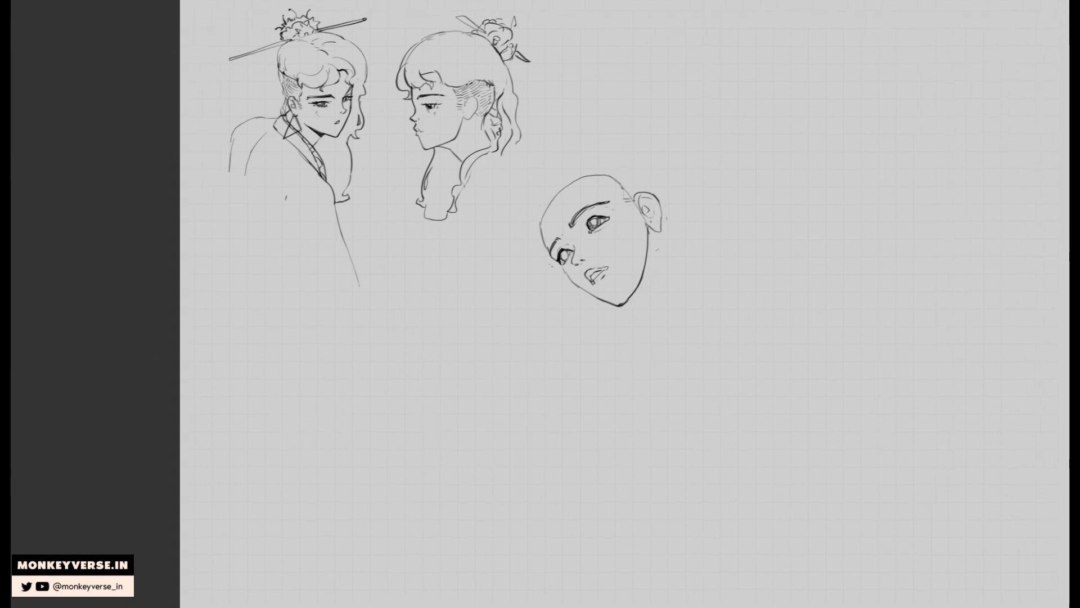
Sketch a short neck below the third face's jaw, closed off by a line at its base.
{"action": "left_click_drag", "start_coordinate": [660, 253], "coordinate": [635, 306]}
{"action": "key", "text": "ctrl+z"}
{"action": "mouse_move", "coordinate": [660, 248]}
{"action": "left_mouse_down"}
{"action": "mouse_move", "coordinate": [645, 294]}
{"action": "mouse_move", "coordinate": [662, 271]}
{"action": "mouse_move", "coordinate": [648, 292]}
{"action": "mouse_move", "coordinate": [691, 312]}
{"action": "left_mouse_up"}
{"action": "left_click_drag", "start_coordinate": [741, 260], "coordinate": [725, 269]}
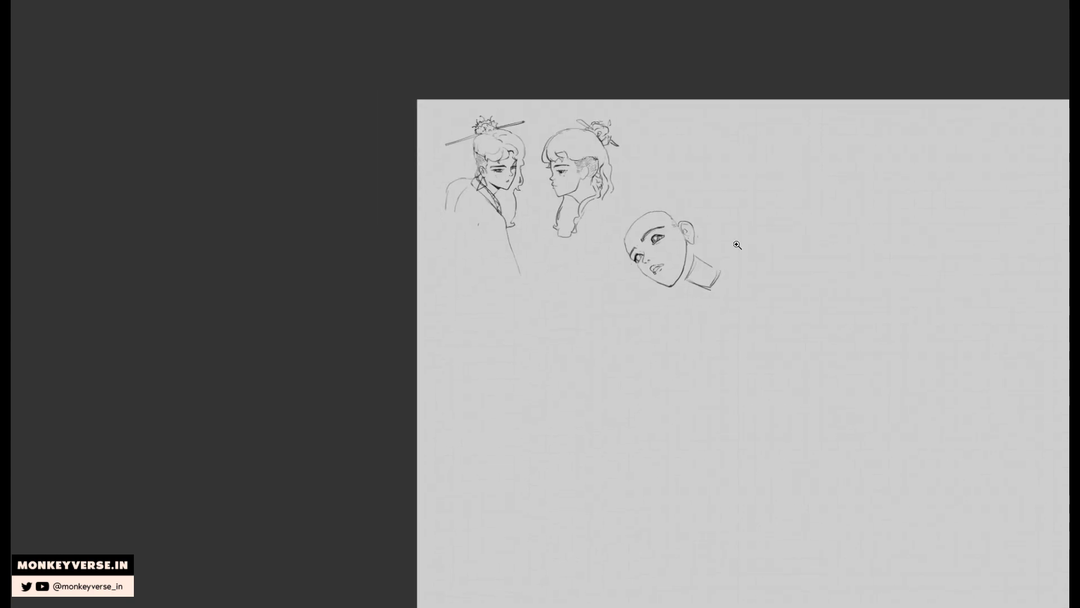
Flip the third head horizontally and try a long shoulder line running out from the neck.
{"action": "key", "text": "shift+h"}
{"action": "scroll", "coordinate": [693, 290], "scroll_direction": "up", "scroll_amount": 1}
{"action": "left_click_drag", "start_coordinate": [624, 270], "coordinate": [564, 283]}
{"action": "key", "text": "ctrl+z"}
{"action": "left_click_drag", "start_coordinate": [625, 264], "coordinate": [557, 285]}
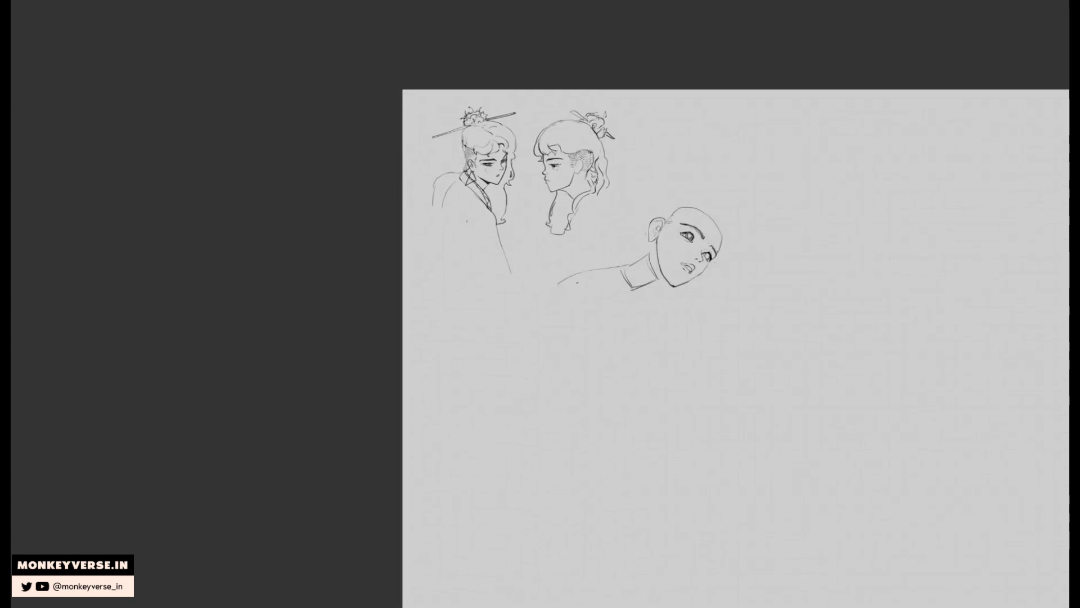
{"action": "key", "text": "ctrl+z"}
{"action": "key", "text": "ctrl+z"}
Sketch a raised, rounded near shoulder and a diagonal chest line below the third figure's neck.
{"action": "mouse_move", "coordinate": [628, 254]}
{"action": "left_mouse_down"}
{"action": "mouse_move", "coordinate": [603, 254]}
{"action": "mouse_move", "coordinate": [656, 326]}
{"action": "left_mouse_up"}
{"action": "key", "text": "ctrl+z"}
{"action": "key", "text": "ctrl+z"}
{"action": "mouse_move", "coordinate": [599, 255]}
{"action": "left_mouse_down"}
{"action": "mouse_move", "coordinate": [631, 269]}
{"action": "mouse_move", "coordinate": [663, 321]}
{"action": "left_mouse_up"}
{"action": "mouse_move", "coordinate": [595, 268]}
{"action": "left_mouse_down"}
{"action": "mouse_move", "coordinate": [605, 289]}
{"action": "mouse_move", "coordinate": [627, 284]}
{"action": "mouse_move", "coordinate": [584, 284]}
{"action": "mouse_move", "coordinate": [584, 275]}
{"action": "mouse_move", "coordinate": [572, 317]}
{"action": "left_mouse_up"}
{"action": "key", "text": "e"}
{"action": "key", "text": "ctrl+z"}
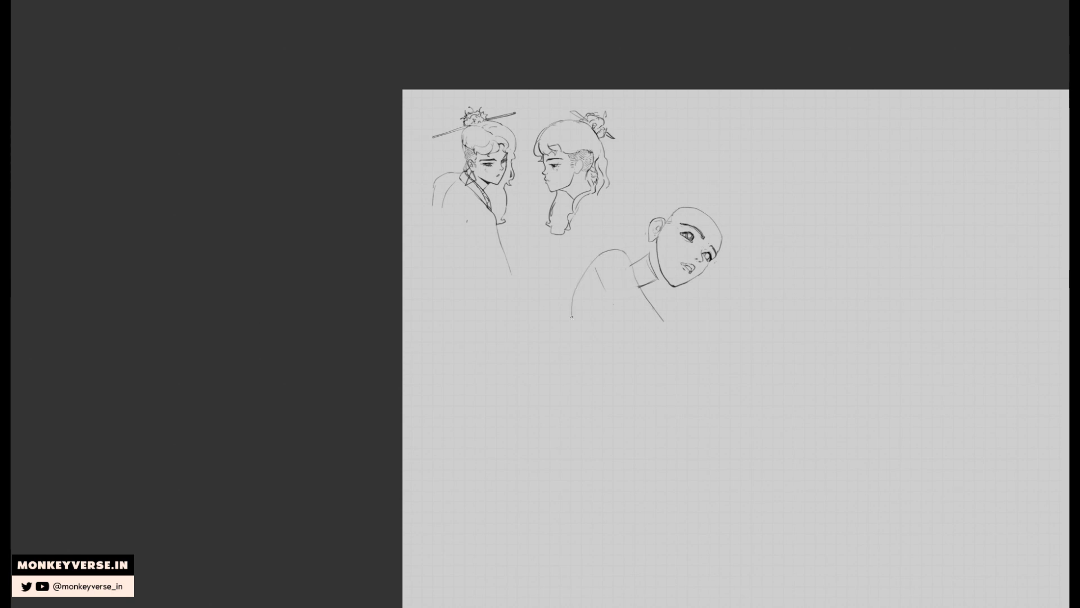
{"action": "scroll", "coordinate": [664, 273], "scroll_direction": "up", "scroll_amount": 2}
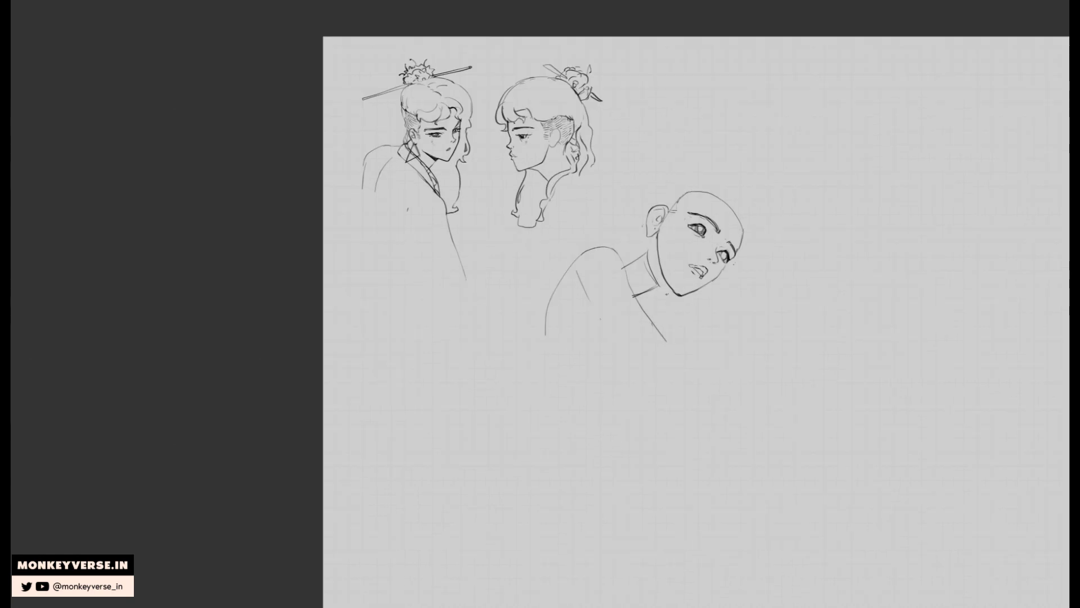
Extend the third figure's neck up behind the ear and lightly outline a hair mass around the skull.
{"action": "left_click_drag", "start_coordinate": [649, 247], "coordinate": [634, 284]}
{"action": "left_click_drag", "start_coordinate": [652, 173], "coordinate": [619, 231]}
{"action": "left_click_drag", "start_coordinate": [641, 179], "coordinate": [731, 275]}
{"action": "mouse_move", "coordinate": [643, 180]}
{"action": "left_mouse_down"}
{"action": "mouse_move", "coordinate": [618, 230]}
{"action": "mouse_move", "coordinate": [636, 245]}
{"action": "left_mouse_up"}
{"action": "key", "text": "ctrl+z"}
{"action": "mouse_move", "coordinate": [650, 201]}
{"action": "left_mouse_down"}
{"action": "mouse_move", "coordinate": [636, 277]}
{"action": "mouse_move", "coordinate": [678, 295]}
{"action": "left_mouse_up"}
{"action": "left_click_drag", "start_coordinate": [660, 268], "coordinate": [659, 250]}
{"action": "mouse_move", "coordinate": [656, 265]}
{"action": "left_mouse_down"}
{"action": "mouse_move", "coordinate": [670, 284]}
{"action": "mouse_move", "coordinate": [655, 268]}
{"action": "mouse_move", "coordinate": [652, 278]}
{"action": "left_mouse_up"}
{"action": "mouse_move", "coordinate": [801, 282]}
{"action": "left_mouse_down"}
{"action": "mouse_move", "coordinate": [778, 174]}
{"action": "mouse_move", "coordinate": [625, 209]}
{"action": "left_mouse_up"}
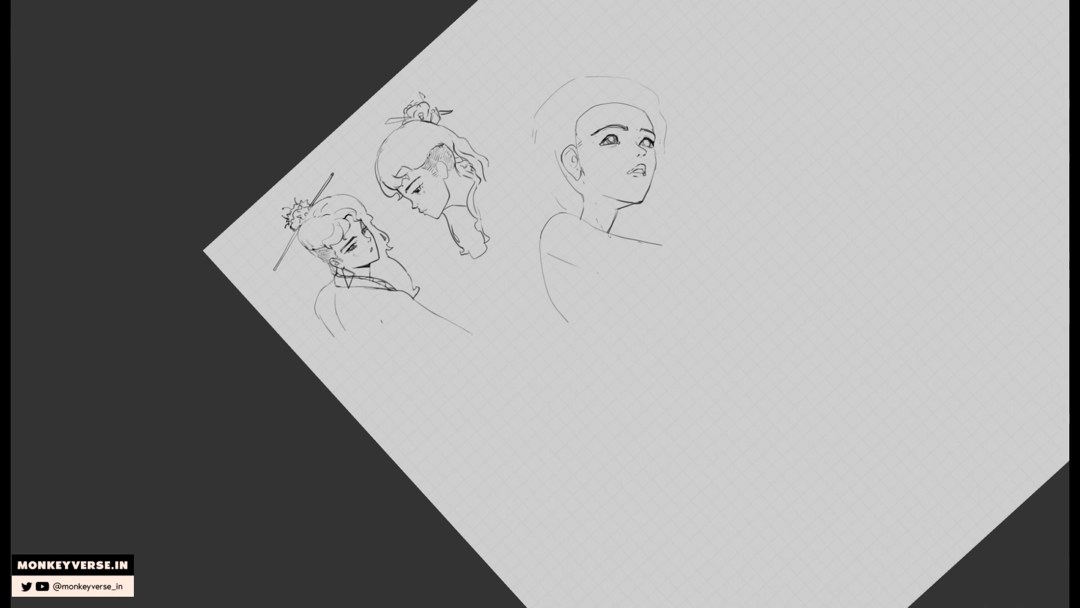
{"action": "key", "text": "Escape"}
{"action": "scroll", "coordinate": [744, 220], "scroll_direction": "down", "scroll_amount": 3}
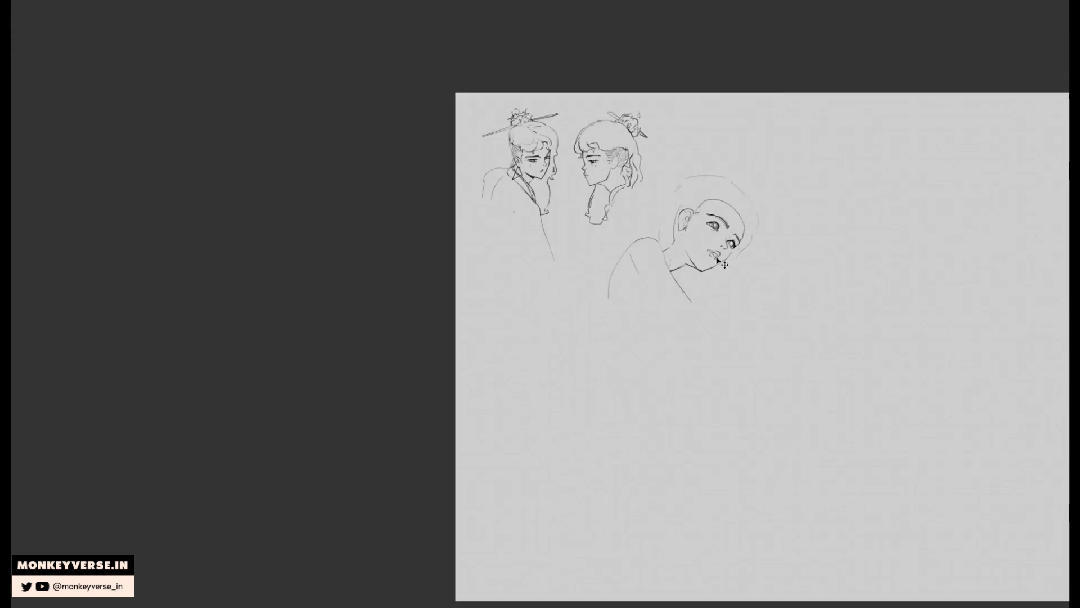
Move the third figure below the two finished heads and erase its loose hair outline.
{"action": "left_click_drag", "start_coordinate": [715, 260], "coordinate": [585, 312]}
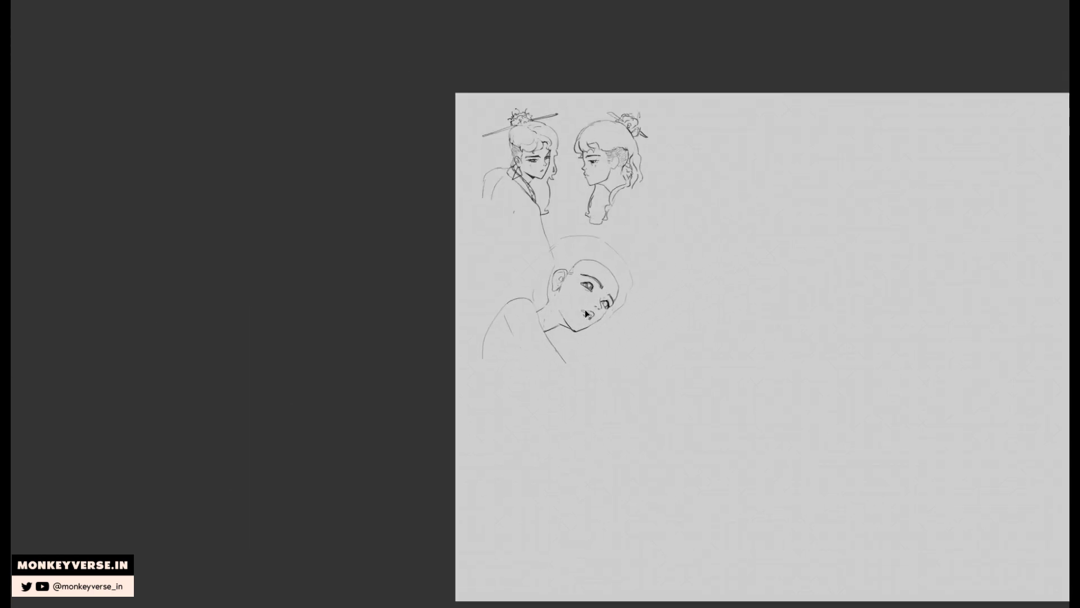
{"action": "mouse_move", "coordinate": [553, 247]}
{"action": "left_mouse_down"}
{"action": "mouse_move", "coordinate": [604, 241]}
{"action": "mouse_move", "coordinate": [628, 276]}
{"action": "mouse_move", "coordinate": [617, 315]}
{"action": "left_mouse_up"}
{"action": "key", "text": "b"}
{"action": "left_click_drag", "start_coordinate": [559, 317], "coordinate": [568, 308]}
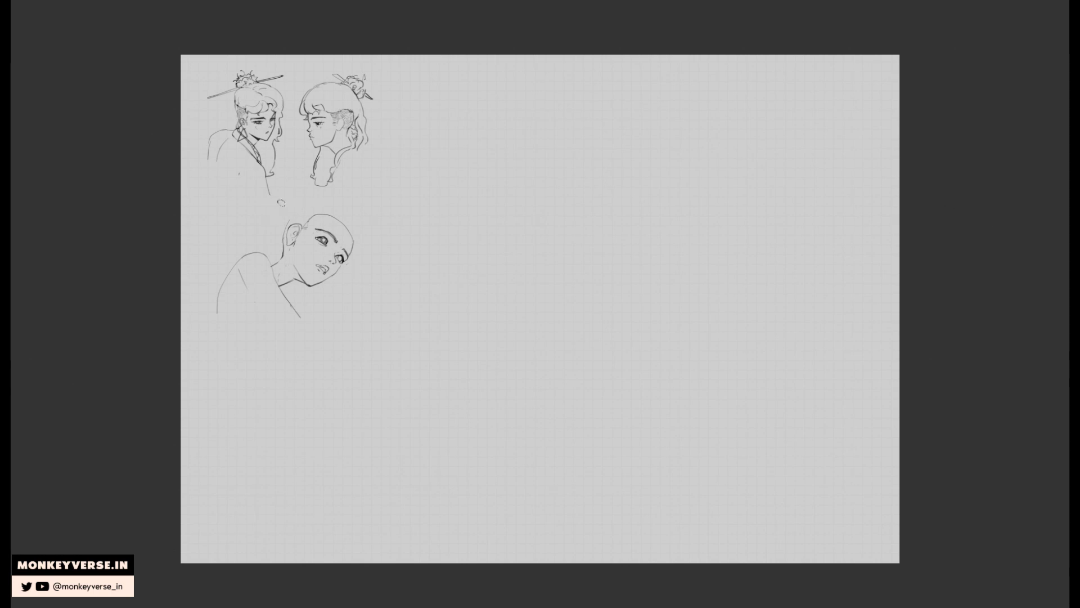
Select the third figure and shift it up and closer to the canvas's left edge, beneath the first figure.
{"action": "mouse_move", "coordinate": [259, 198]}
{"action": "left_mouse_down"}
{"action": "mouse_move", "coordinate": [349, 234]}
{"action": "mouse_move", "coordinate": [367, 448]}
{"action": "mouse_move", "coordinate": [486, 317]}
{"action": "left_mouse_up"}
{"action": "key", "text": "v"}
{"action": "mouse_move", "coordinate": [423, 326]}
{"action": "left_mouse_down"}
{"action": "mouse_move", "coordinate": [404, 306]}
{"action": "mouse_move", "coordinate": [464, 307]}
{"action": "mouse_move", "coordinate": [428, 342]}
{"action": "mouse_move", "coordinate": [404, 322]}
{"action": "left_mouse_up"}
{"action": "key", "text": "ctrl+d"}
{"action": "left_click_drag", "start_coordinate": [483, 326], "coordinate": [487, 297]}
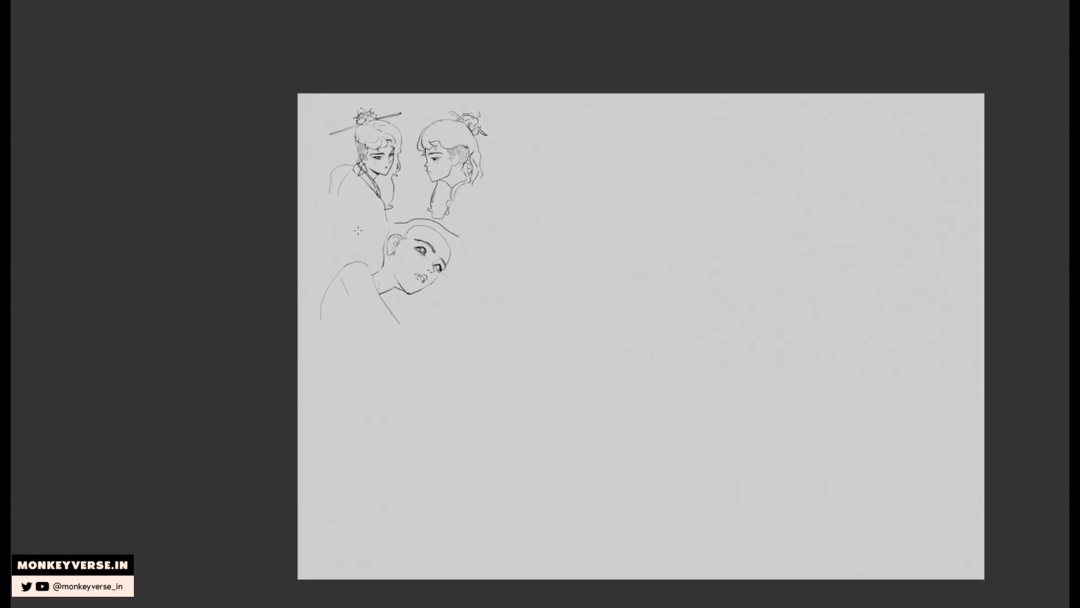
Lasso the third figure and scale it down slightly beneath the two heads.
{"action": "mouse_move", "coordinate": [396, 222]}
{"action": "left_mouse_down"}
{"action": "mouse_move", "coordinate": [430, 370]}
{"action": "mouse_move", "coordinate": [458, 230]}
{"action": "left_mouse_up"}
{"action": "key", "text": "ctrl+t"}
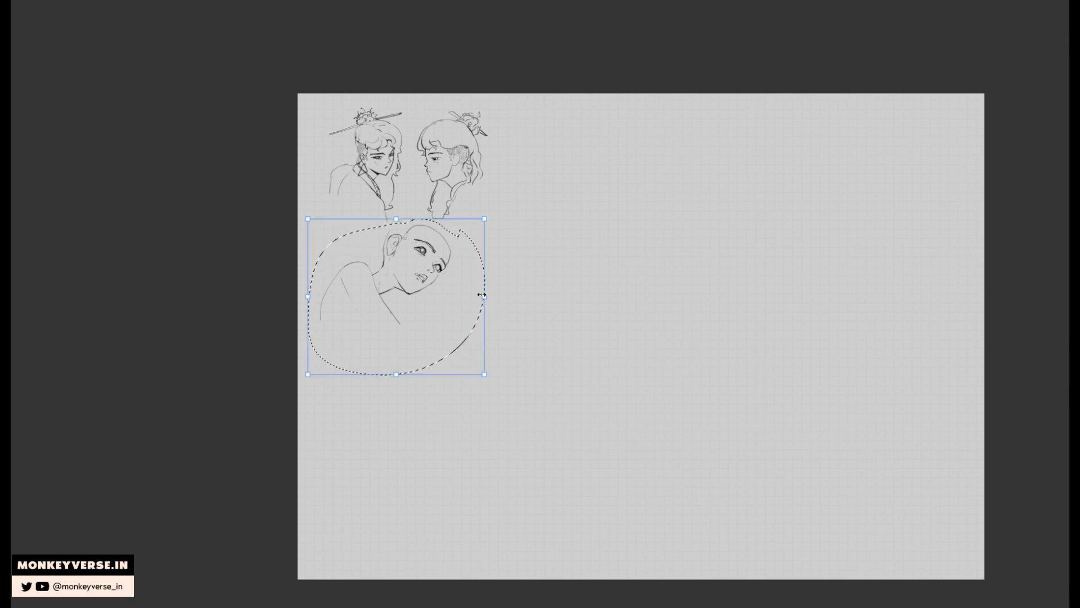
{"action": "left_click_drag", "start_coordinate": [482, 294], "coordinate": [440, 305]}
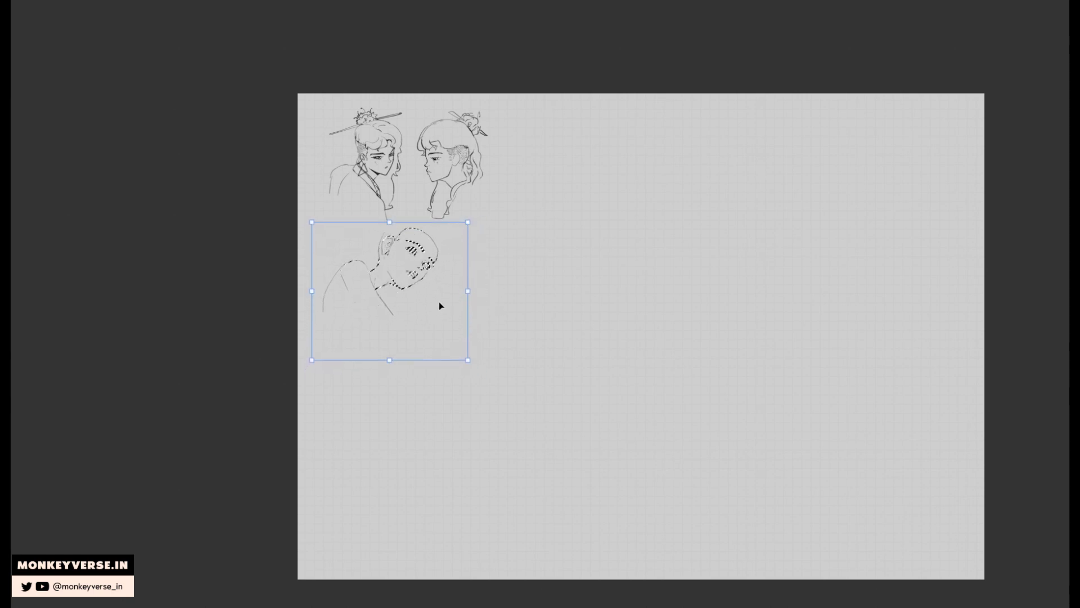
{"action": "key", "text": "Return"}
{"action": "key", "text": "ctrl+d"}
{"action": "left_click_drag", "start_coordinate": [646, 282], "coordinate": [525, 252]}
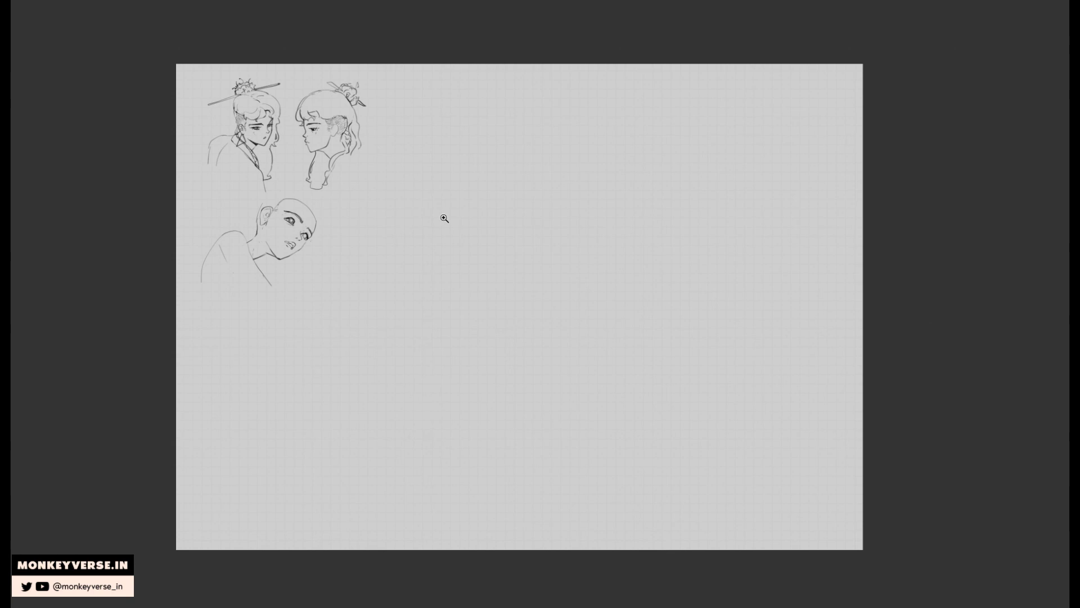
{"action": "left_click_drag", "start_coordinate": [443, 218], "coordinate": [675, 301]}
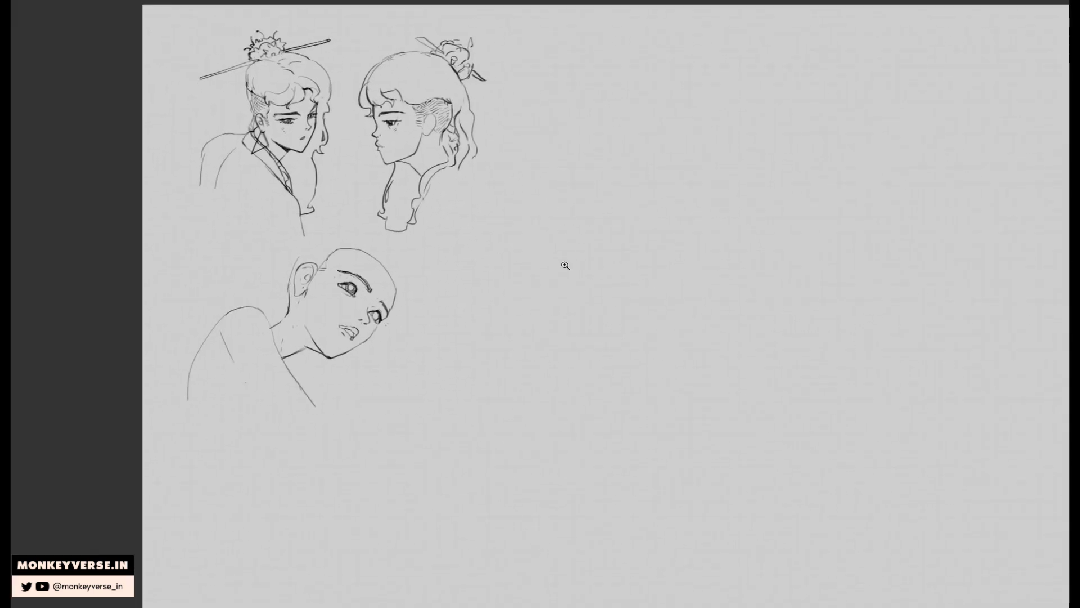
Lasso the first figure with the hairpin and move it to the empty canvas area right of the second head.
{"action": "left_click_drag", "start_coordinate": [540, 320], "coordinate": [557, 306]}
{"action": "left_click", "coordinate": [400, 250]}
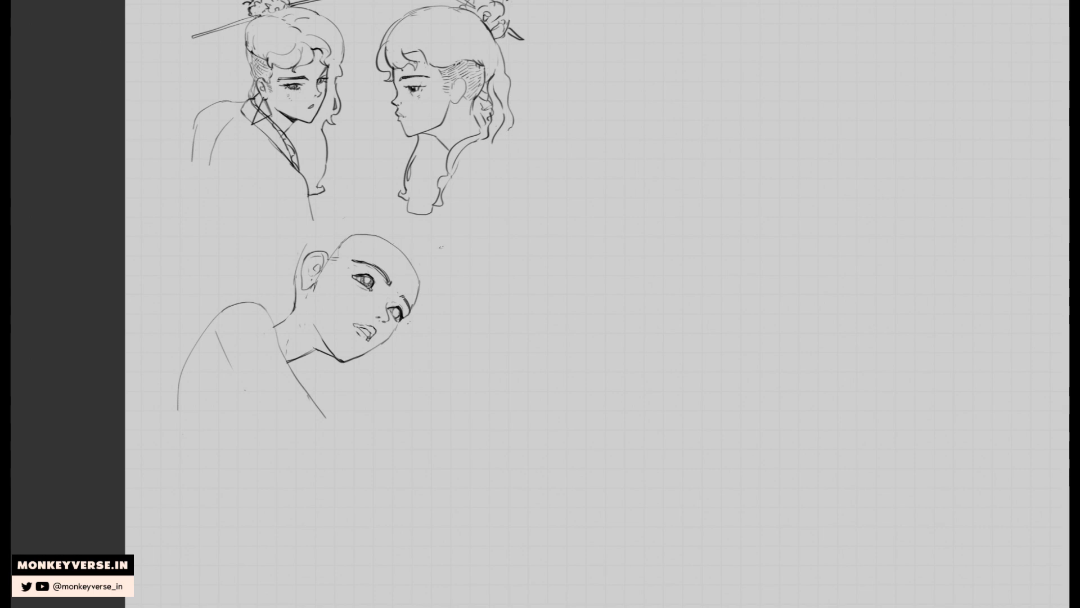
{"action": "left_click_drag", "start_coordinate": [471, 229], "coordinate": [447, 231]}
{"action": "mouse_move", "coordinate": [414, 170]}
{"action": "left_mouse_down"}
{"action": "mouse_move", "coordinate": [443, 236]}
{"action": "mouse_move", "coordinate": [316, 31]}
{"action": "mouse_move", "coordinate": [263, 284]}
{"action": "mouse_move", "coordinate": [339, 307]}
{"action": "mouse_move", "coordinate": [383, 287]}
{"action": "left_mouse_up"}
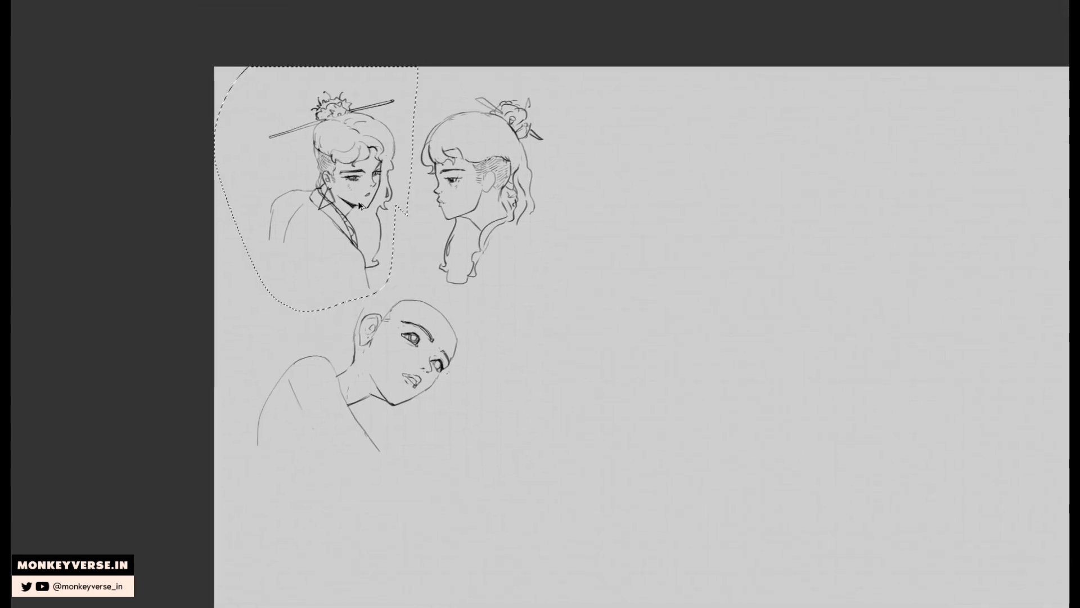
{"action": "left_click_drag", "start_coordinate": [359, 203], "coordinate": [686, 274]}
{"action": "key", "text": "ctrl+d"}
Draw a small arrow beside the first figure's hair, pointing down toward the head as a light direction.
{"action": "left_click_drag", "start_coordinate": [675, 220], "coordinate": [748, 309]}
{"action": "mouse_move", "coordinate": [664, 190]}
{"action": "left_mouse_down"}
{"action": "mouse_move", "coordinate": [612, 190]}
{"action": "mouse_move", "coordinate": [653, 206]}
{"action": "left_mouse_up"}
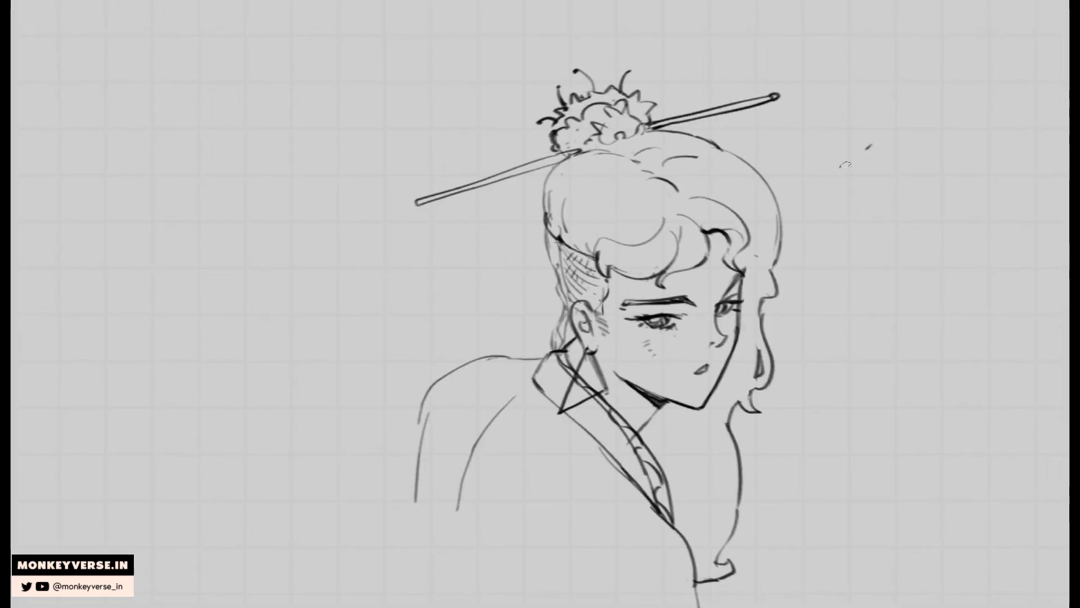
{"action": "mouse_move", "coordinate": [845, 165]}
{"action": "left_mouse_down"}
{"action": "mouse_move", "coordinate": [827, 173]}
{"action": "mouse_move", "coordinate": [840, 174]}
{"action": "left_mouse_up"}
{"action": "left_click_drag", "start_coordinate": [823, 182], "coordinate": [810, 193]}
Add a wavy inner contour along the first figure's far hair and long lock, with small shadow shapes inside.
{"action": "left_click_drag", "start_coordinate": [733, 176], "coordinate": [748, 218]}
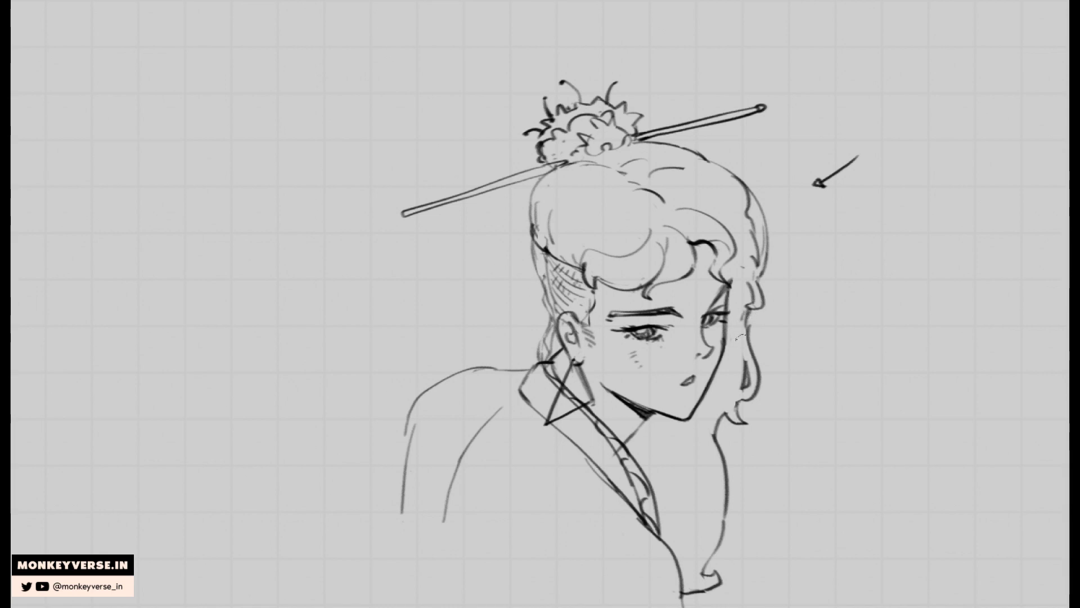
{"action": "mouse_move", "coordinate": [740, 336]}
{"action": "left_mouse_down"}
{"action": "mouse_move", "coordinate": [726, 429]}
{"action": "mouse_move", "coordinate": [702, 446]}
{"action": "mouse_move", "coordinate": [723, 554]}
{"action": "left_mouse_up"}
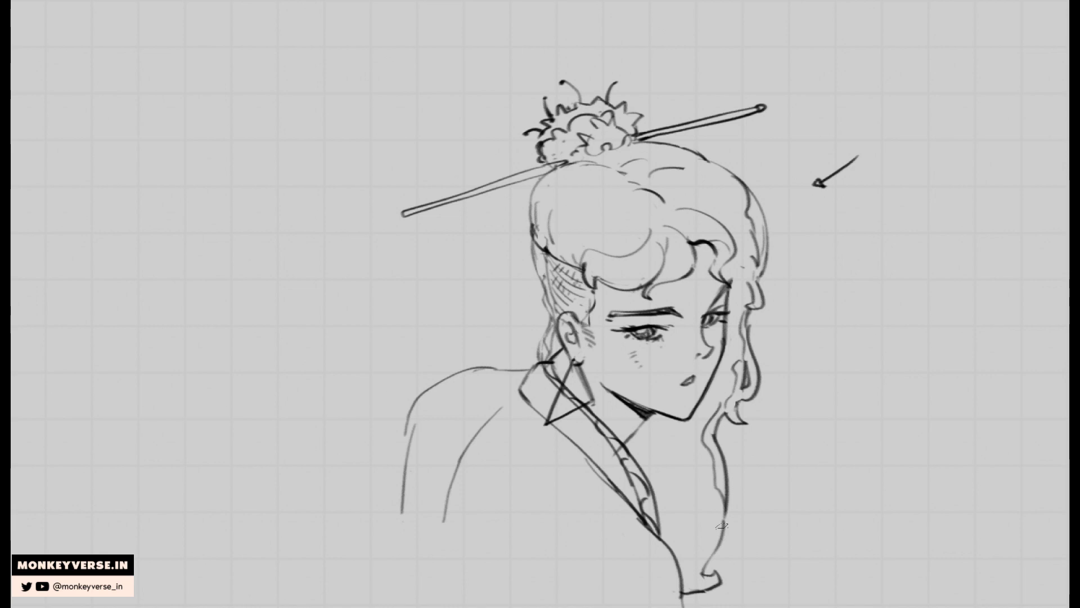
{"action": "mouse_move", "coordinate": [719, 516]}
{"action": "left_mouse_down"}
{"action": "mouse_move", "coordinate": [710, 470]}
{"action": "mouse_move", "coordinate": [704, 485]}
{"action": "mouse_move", "coordinate": [714, 450]}
{"action": "mouse_move", "coordinate": [704, 486]}
{"action": "left_mouse_up"}
{"action": "key", "text": "ctrl+z"}
{"action": "left_click_drag", "start_coordinate": [704, 486], "coordinate": [714, 464]}
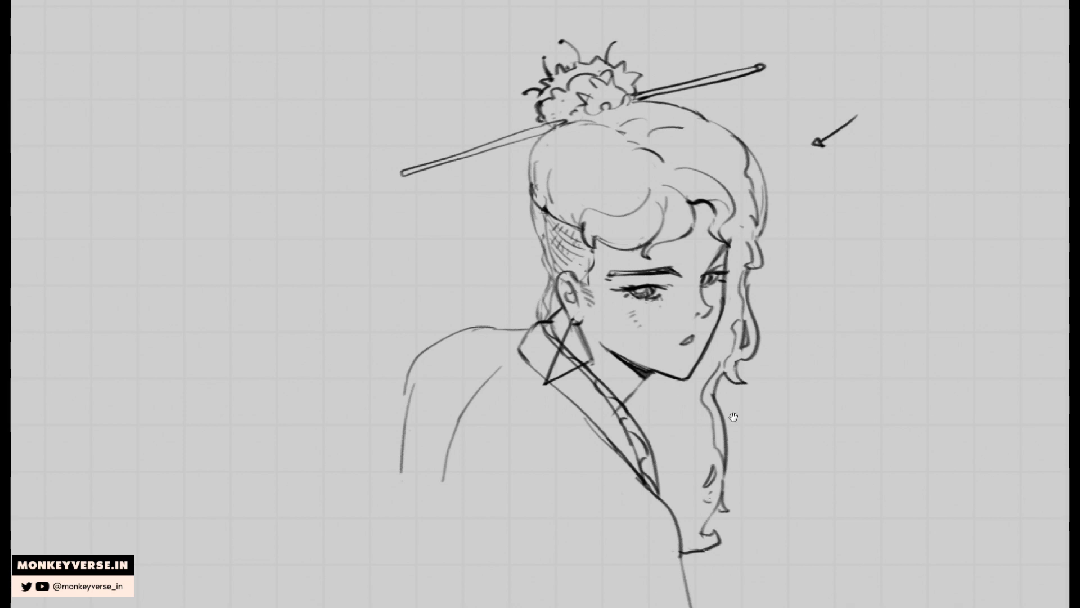
{"action": "left_click_drag", "start_coordinate": [733, 416], "coordinate": [730, 432]}
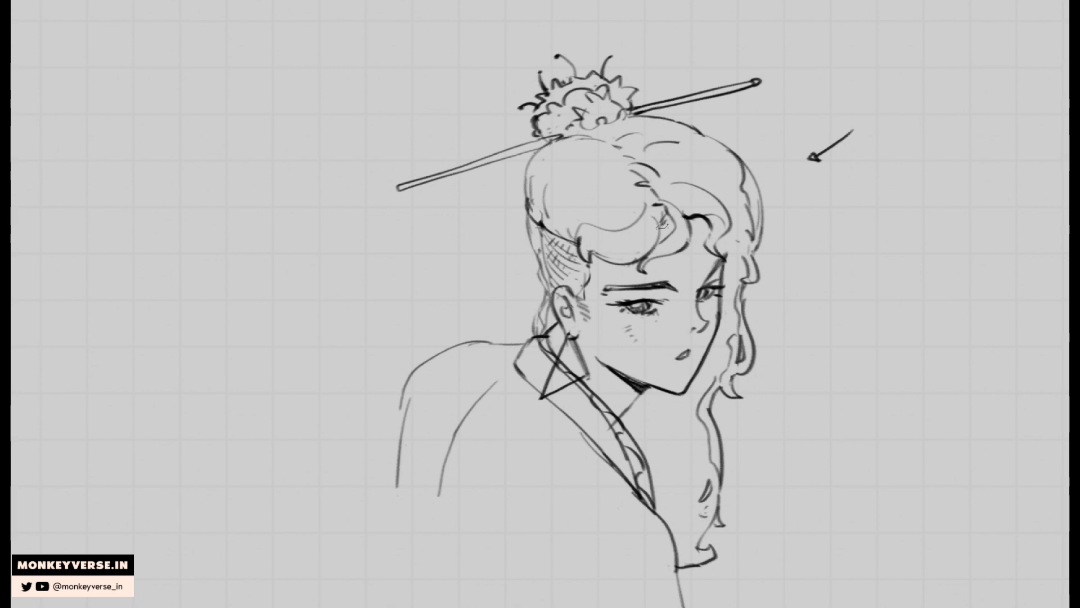
Shade the first figure's fringe curls and fill the hollow above the far curl with dark hatching.
{"action": "mouse_move", "coordinate": [663, 227]}
{"action": "left_mouse_down"}
{"action": "mouse_move", "coordinate": [669, 236]}
{"action": "mouse_move", "coordinate": [665, 212]}
{"action": "left_mouse_up"}
{"action": "left_click_drag", "start_coordinate": [646, 239], "coordinate": [654, 250]}
{"action": "left_click_drag", "start_coordinate": [635, 210], "coordinate": [618, 218]}
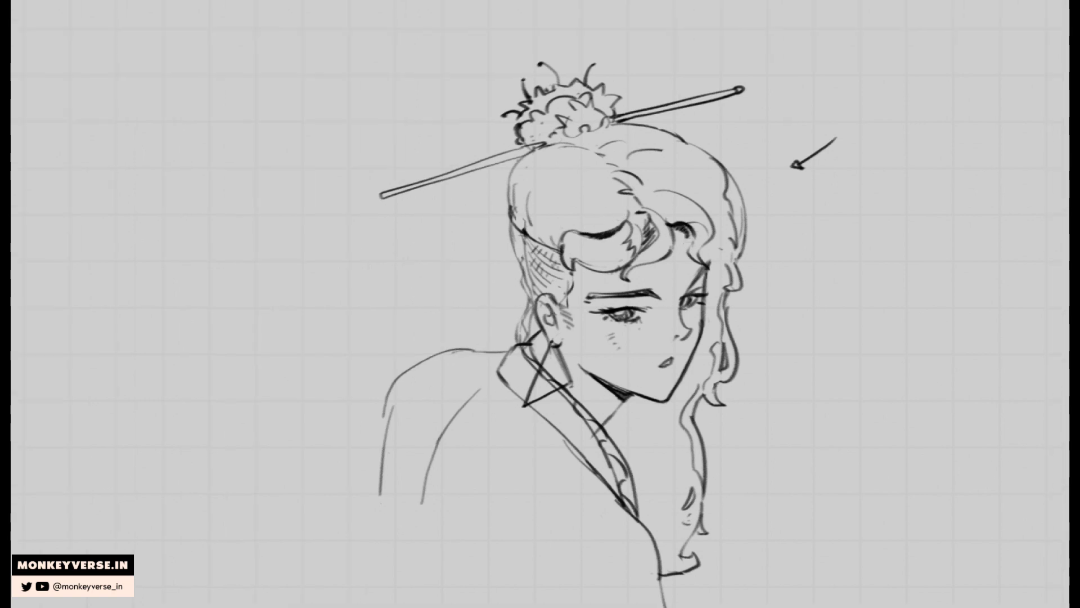
{"action": "left_click_drag", "start_coordinate": [671, 198], "coordinate": [705, 232]}
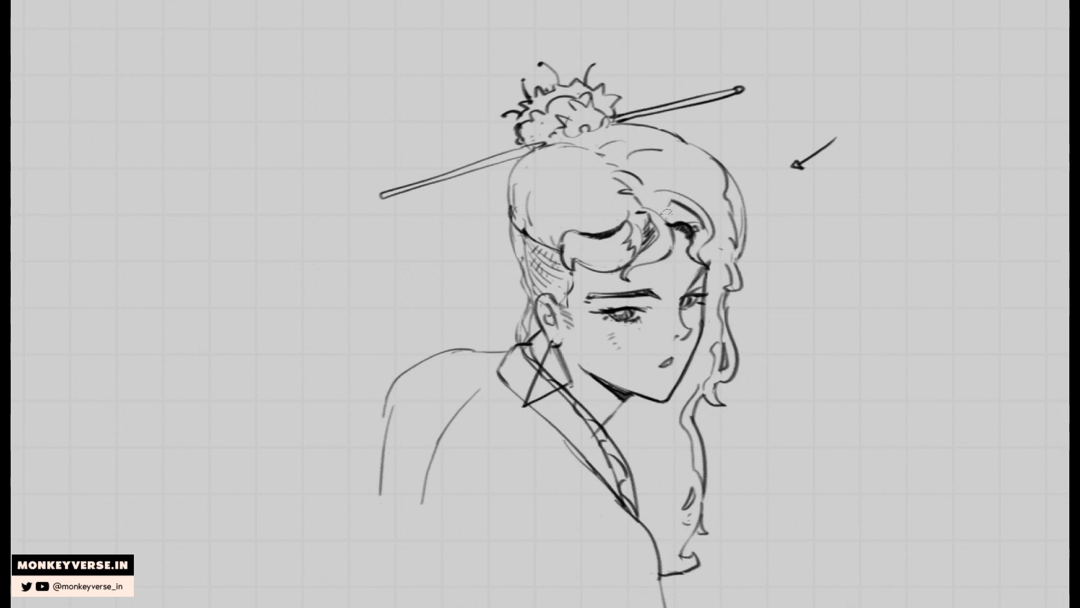
{"action": "mouse_move", "coordinate": [669, 204]}
{"action": "left_mouse_down"}
{"action": "mouse_move", "coordinate": [704, 243]}
{"action": "mouse_move", "coordinate": [698, 259]}
{"action": "left_mouse_up"}
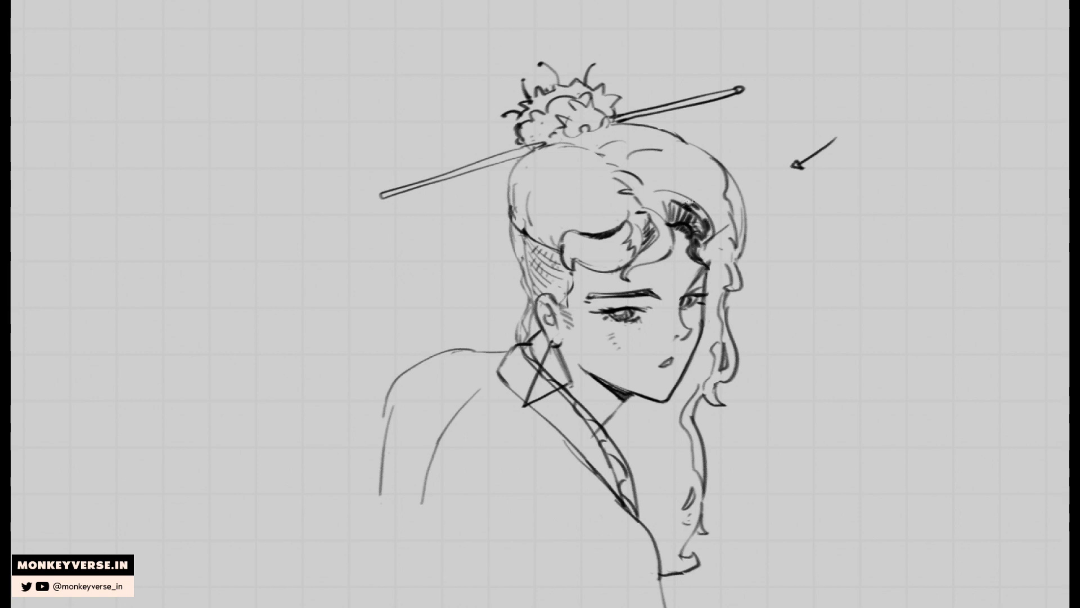
{"action": "left_click_drag", "start_coordinate": [655, 198], "coordinate": [669, 211]}
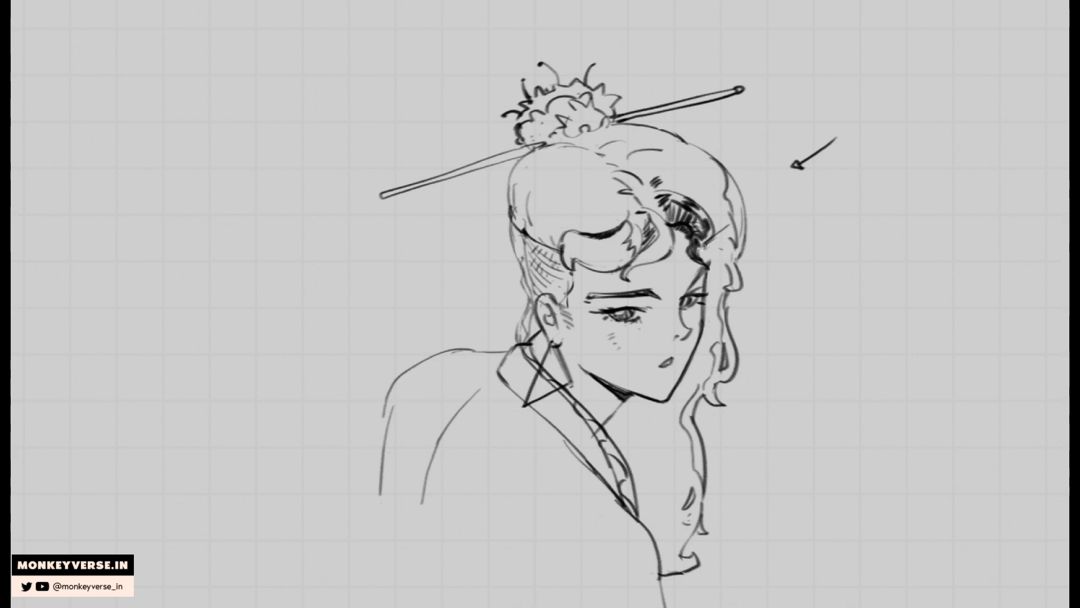
Fill the gap between the first figure's face and far hair with solid black, continuing the shadow under the jaw.
{"action": "mouse_move", "coordinate": [719, 246]}
{"action": "left_mouse_down"}
{"action": "mouse_move", "coordinate": [729, 274]}
{"action": "mouse_move", "coordinate": [709, 253]}
{"action": "mouse_move", "coordinate": [730, 287]}
{"action": "mouse_move", "coordinate": [706, 244]}
{"action": "mouse_move", "coordinate": [724, 290]}
{"action": "mouse_move", "coordinate": [711, 281]}
{"action": "mouse_move", "coordinate": [717, 327]}
{"action": "mouse_move", "coordinate": [705, 311]}
{"action": "mouse_move", "coordinate": [702, 354]}
{"action": "left_mouse_up"}
{"action": "left_click_drag", "start_coordinate": [712, 276], "coordinate": [678, 399]}
{"action": "mouse_move", "coordinate": [706, 338]}
{"action": "left_mouse_down"}
{"action": "mouse_move", "coordinate": [697, 384]}
{"action": "mouse_move", "coordinate": [668, 413]}
{"action": "left_mouse_up"}
{"action": "left_click_drag", "start_coordinate": [689, 368], "coordinate": [673, 400]}
{"action": "key", "text": "r"}
{"action": "mouse_move", "coordinate": [751, 274]}
{"action": "left_mouse_down"}
{"action": "mouse_move", "coordinate": [791, 323]}
{"action": "mouse_move", "coordinate": [735, 417]}
{"action": "left_mouse_up"}
{"action": "mouse_move", "coordinate": [605, 372]}
{"action": "left_mouse_down"}
{"action": "mouse_move", "coordinate": [630, 404]}
{"action": "mouse_move", "coordinate": [585, 321]}
{"action": "mouse_move", "coordinate": [634, 235]}
{"action": "mouse_move", "coordinate": [610, 266]}
{"action": "mouse_move", "coordinate": [639, 305]}
{"action": "left_mouse_up"}
{"action": "key", "text": "r"}
{"action": "key", "text": "space"}
{"action": "left_click_drag", "start_coordinate": [650, 229], "coordinate": [608, 281]}
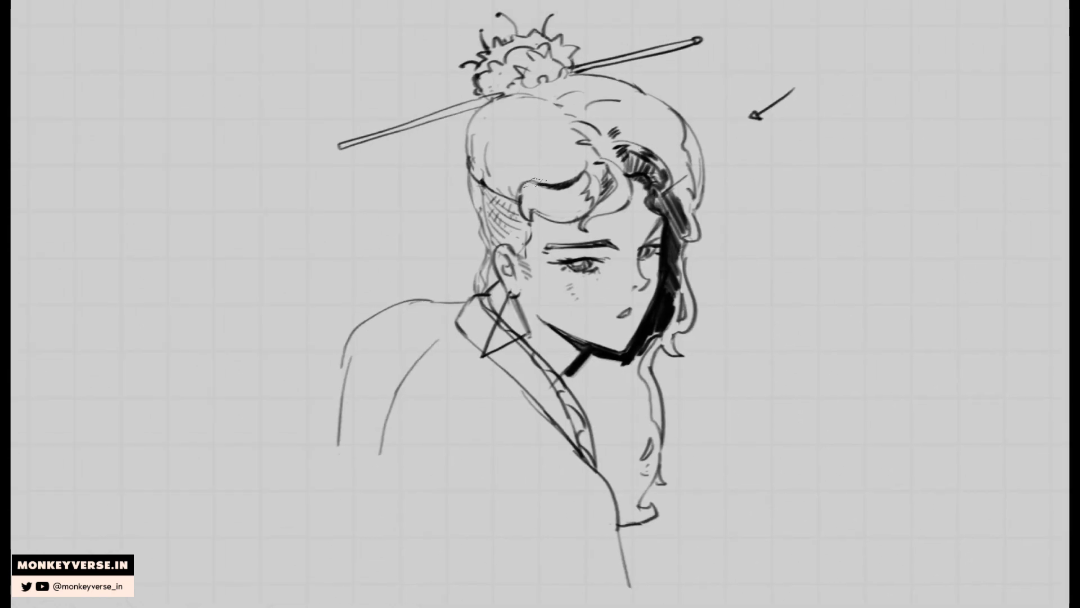
Draw a second small arrow behind the first figure's head, pointing toward it.
{"action": "mouse_move", "coordinate": [375, 193]}
{"action": "left_mouse_down"}
{"action": "mouse_move", "coordinate": [418, 194]}
{"action": "mouse_move", "coordinate": [407, 202]}
{"action": "left_mouse_up"}
{"action": "key", "text": "space"}
{"action": "left_click_drag", "start_coordinate": [772, 276], "coordinate": [774, 247]}
Fill the area between the first figure's jaw and robe opening with solid black, extending it into the long lock and far hair.
{"action": "key", "text": "r"}
{"action": "mouse_move", "coordinate": [773, 246]}
{"action": "left_mouse_down"}
{"action": "mouse_move", "coordinate": [778, 268]}
{"action": "mouse_move", "coordinate": [559, 370]}
{"action": "mouse_move", "coordinate": [524, 354]}
{"action": "mouse_move", "coordinate": [515, 426]}
{"action": "left_mouse_up"}
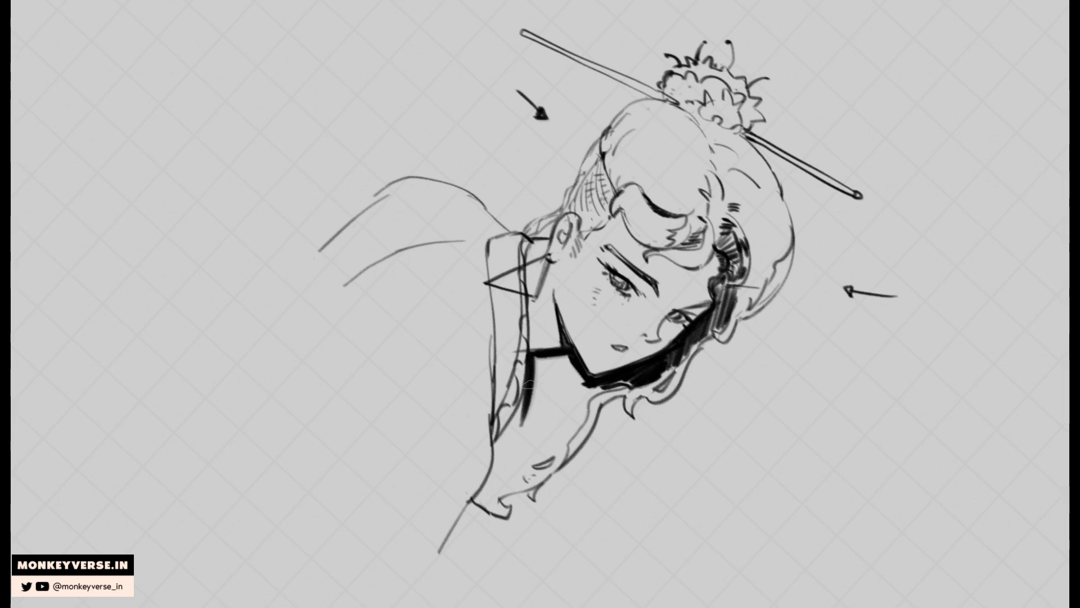
{"action": "mouse_move", "coordinate": [535, 386]}
{"action": "left_mouse_down"}
{"action": "mouse_move", "coordinate": [494, 446]}
{"action": "mouse_move", "coordinate": [477, 497]}
{"action": "left_mouse_up"}
{"action": "mouse_move", "coordinate": [477, 497]}
{"action": "left_mouse_down"}
{"action": "mouse_move", "coordinate": [506, 509]}
{"action": "mouse_move", "coordinate": [491, 495]}
{"action": "mouse_move", "coordinate": [493, 477]}
{"action": "mouse_move", "coordinate": [536, 400]}
{"action": "left_mouse_up"}
{"action": "mouse_move", "coordinate": [502, 467]}
{"action": "left_mouse_down"}
{"action": "mouse_move", "coordinate": [549, 422]}
{"action": "mouse_move", "coordinate": [557, 439]}
{"action": "mouse_move", "coordinate": [535, 464]}
{"action": "mouse_move", "coordinate": [571, 439]}
{"action": "mouse_move", "coordinate": [579, 409]}
{"action": "mouse_move", "coordinate": [592, 413]}
{"action": "mouse_move", "coordinate": [591, 400]}
{"action": "mouse_move", "coordinate": [635, 377]}
{"action": "mouse_move", "coordinate": [574, 404]}
{"action": "left_mouse_up"}
{"action": "left_click_drag", "start_coordinate": [574, 403], "coordinate": [572, 375]}
{"action": "key", "text": "KP_1"}
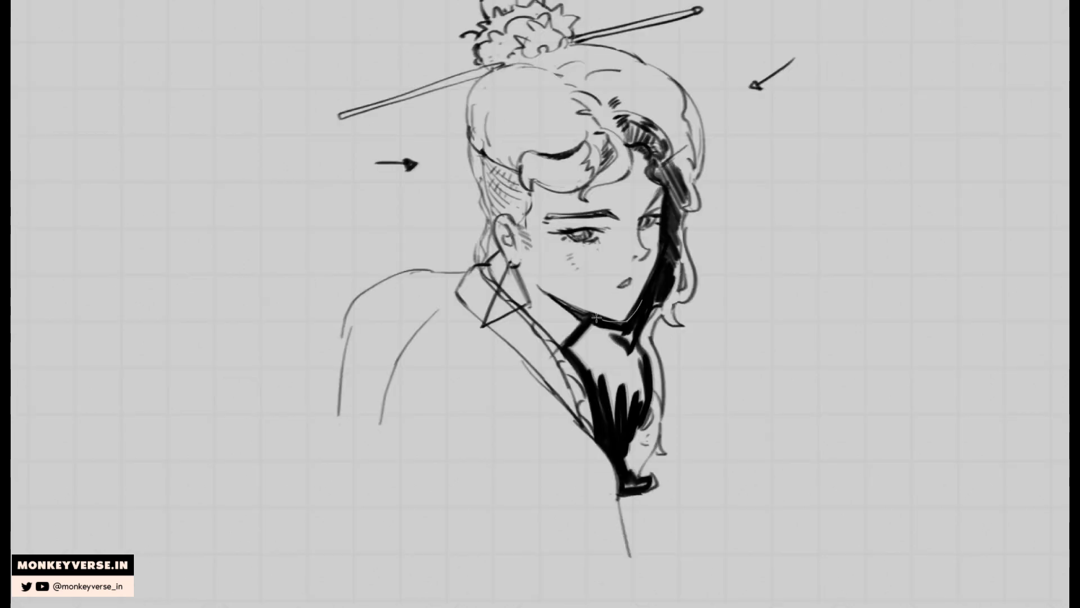
{"action": "mouse_move", "coordinate": [596, 318]}
{"action": "left_mouse_down"}
{"action": "mouse_move", "coordinate": [565, 346]}
{"action": "mouse_move", "coordinate": [598, 427]}
{"action": "mouse_move", "coordinate": [633, 419]}
{"action": "mouse_move", "coordinate": [645, 369]}
{"action": "mouse_move", "coordinate": [633, 306]}
{"action": "mouse_move", "coordinate": [624, 315]}
{"action": "left_mouse_up"}
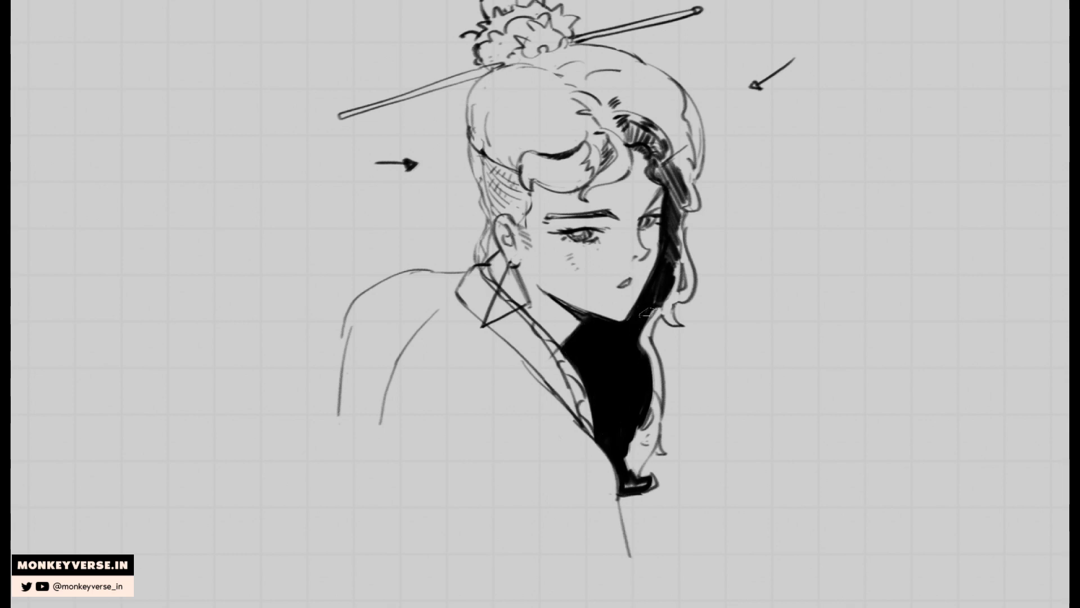
{"action": "mouse_move", "coordinate": [644, 394]}
{"action": "left_mouse_down"}
{"action": "mouse_move", "coordinate": [655, 416]}
{"action": "mouse_move", "coordinate": [633, 478]}
{"action": "mouse_move", "coordinate": [650, 432]}
{"action": "mouse_move", "coordinate": [640, 428]}
{"action": "mouse_move", "coordinate": [630, 471]}
{"action": "mouse_move", "coordinate": [649, 479]}
{"action": "mouse_move", "coordinate": [634, 467]}
{"action": "mouse_move", "coordinate": [658, 451]}
{"action": "left_mouse_up"}
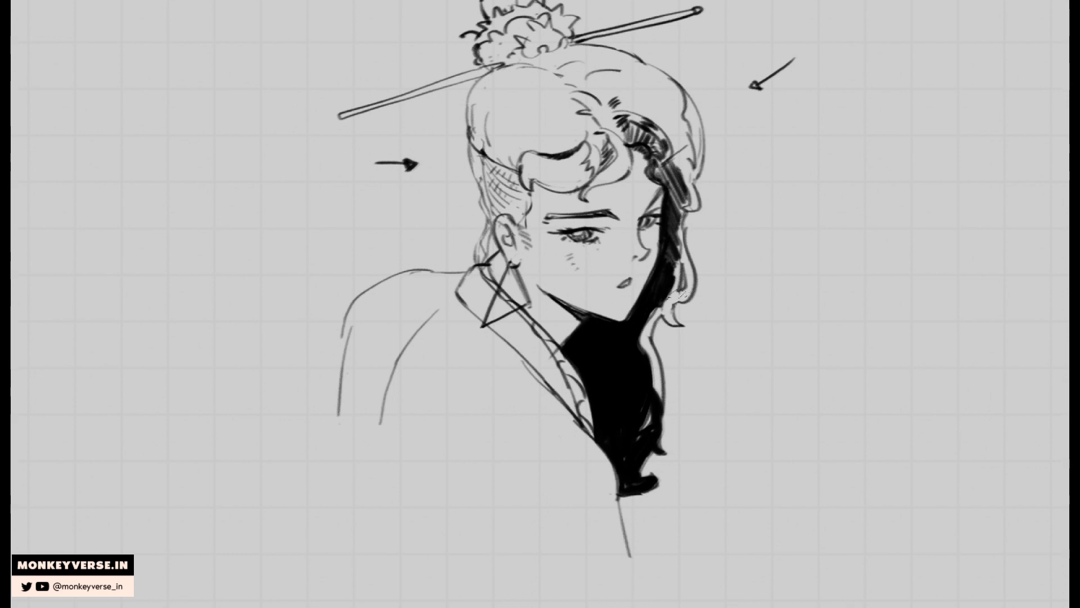
{"action": "mouse_move", "coordinate": [638, 326]}
{"action": "left_mouse_down"}
{"action": "mouse_move", "coordinate": [667, 295]}
{"action": "mouse_move", "coordinate": [671, 316]}
{"action": "mouse_move", "coordinate": [671, 207]}
{"action": "left_mouse_up"}
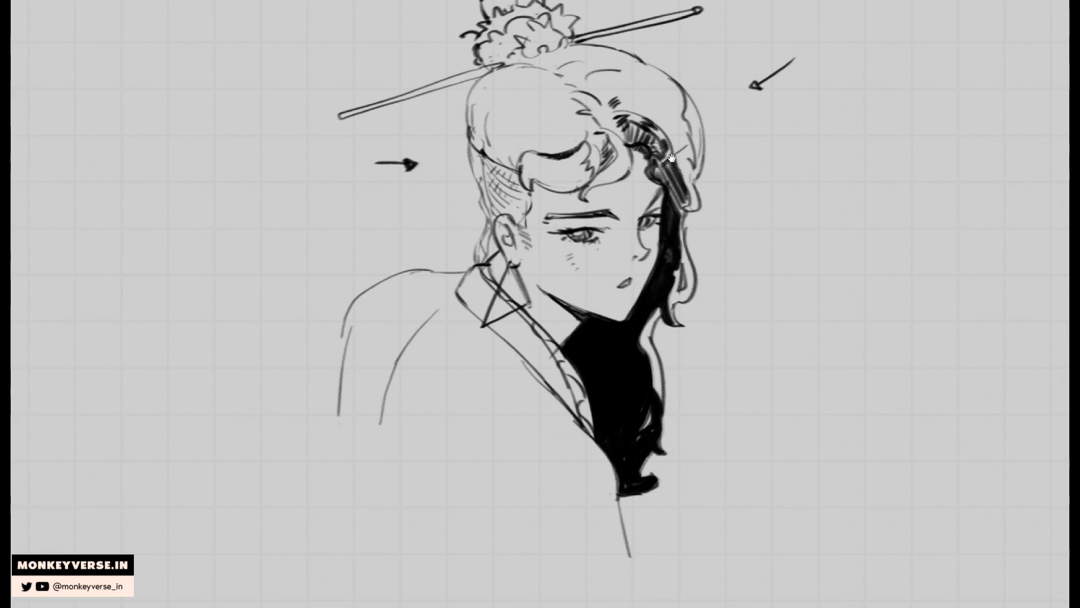
Cover the near side of the first figure's hair and front curl with black strokes, leaving thin jagged highlights.
{"action": "left_click_drag", "start_coordinate": [580, 140], "coordinate": [594, 182]}
{"action": "mouse_move", "coordinate": [489, 137]}
{"action": "left_mouse_down"}
{"action": "mouse_move", "coordinate": [515, 177]}
{"action": "mouse_move", "coordinate": [526, 174]}
{"action": "mouse_move", "coordinate": [523, 162]}
{"action": "left_mouse_up"}
{"action": "mouse_move", "coordinate": [499, 124]}
{"action": "left_mouse_down"}
{"action": "mouse_move", "coordinate": [543, 124]}
{"action": "mouse_move", "coordinate": [526, 115]}
{"action": "mouse_move", "coordinate": [529, 135]}
{"action": "mouse_move", "coordinate": [557, 149]}
{"action": "mouse_move", "coordinate": [571, 217]}
{"action": "mouse_move", "coordinate": [596, 211]}
{"action": "mouse_move", "coordinate": [585, 202]}
{"action": "left_mouse_up"}
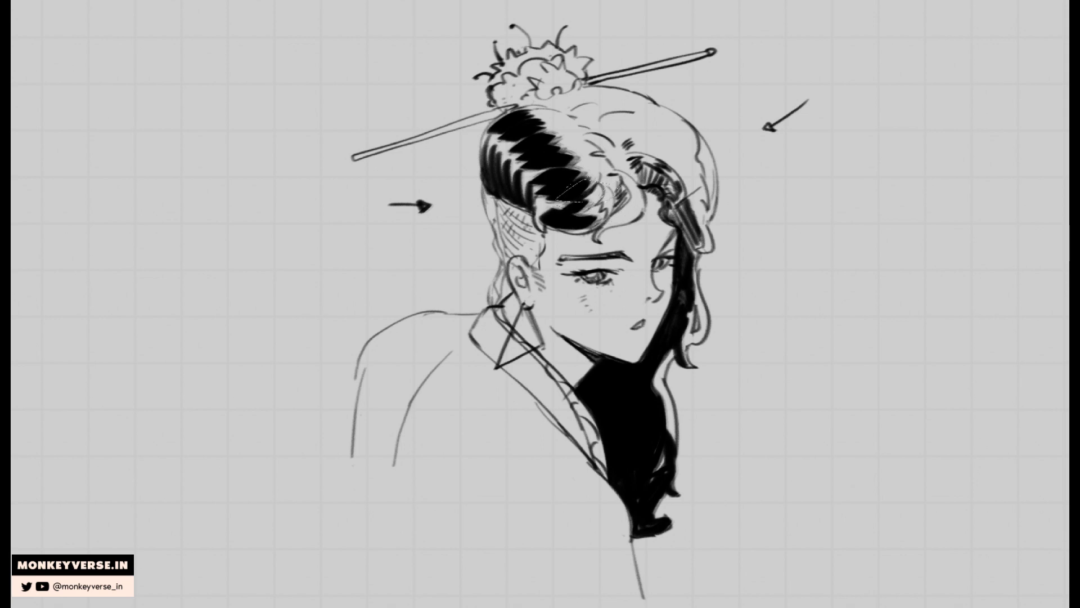
{"action": "mouse_move", "coordinate": [529, 121]}
{"action": "left_mouse_down"}
{"action": "mouse_move", "coordinate": [571, 135]}
{"action": "mouse_move", "coordinate": [585, 168]}
{"action": "mouse_move", "coordinate": [616, 189]}
{"action": "mouse_move", "coordinate": [602, 209]}
{"action": "left_mouse_up"}
{"action": "mouse_move", "coordinate": [587, 94]}
{"action": "left_mouse_down"}
{"action": "mouse_move", "coordinate": [569, 110]}
{"action": "mouse_move", "coordinate": [624, 132]}
{"action": "mouse_move", "coordinate": [630, 146]}
{"action": "left_mouse_up"}
{"action": "key", "text": "ctrl+z"}
{"action": "key", "text": "ctrl+z"}
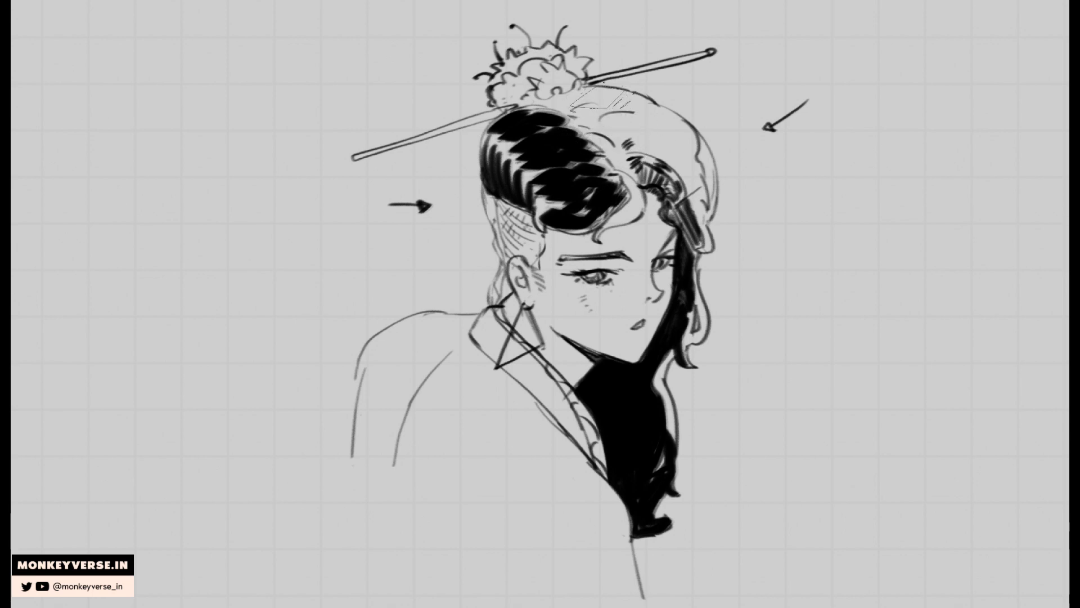
Add curved black strokes across the crown and hair parting of the first figure, keeping light gaps between strands.
{"action": "mouse_move", "coordinate": [602, 96]}
{"action": "left_mouse_down"}
{"action": "mouse_move", "coordinate": [614, 103]}
{"action": "mouse_move", "coordinate": [604, 138]}
{"action": "mouse_move", "coordinate": [652, 154]}
{"action": "mouse_move", "coordinate": [618, 169]}
{"action": "mouse_move", "coordinate": [615, 144]}
{"action": "mouse_move", "coordinate": [571, 118]}
{"action": "left_mouse_up"}
{"action": "left_click_drag", "start_coordinate": [573, 110], "coordinate": [531, 103]}
{"action": "left_click_drag", "start_coordinate": [612, 160], "coordinate": [629, 169]}
{"action": "mouse_move", "coordinate": [548, 118]}
{"action": "left_mouse_down"}
{"action": "mouse_move", "coordinate": [565, 101]}
{"action": "mouse_move", "coordinate": [489, 160]}
{"action": "mouse_move", "coordinate": [510, 212]}
{"action": "mouse_move", "coordinate": [505, 200]}
{"action": "left_mouse_up"}
{"action": "key", "text": "ctrl+z"}
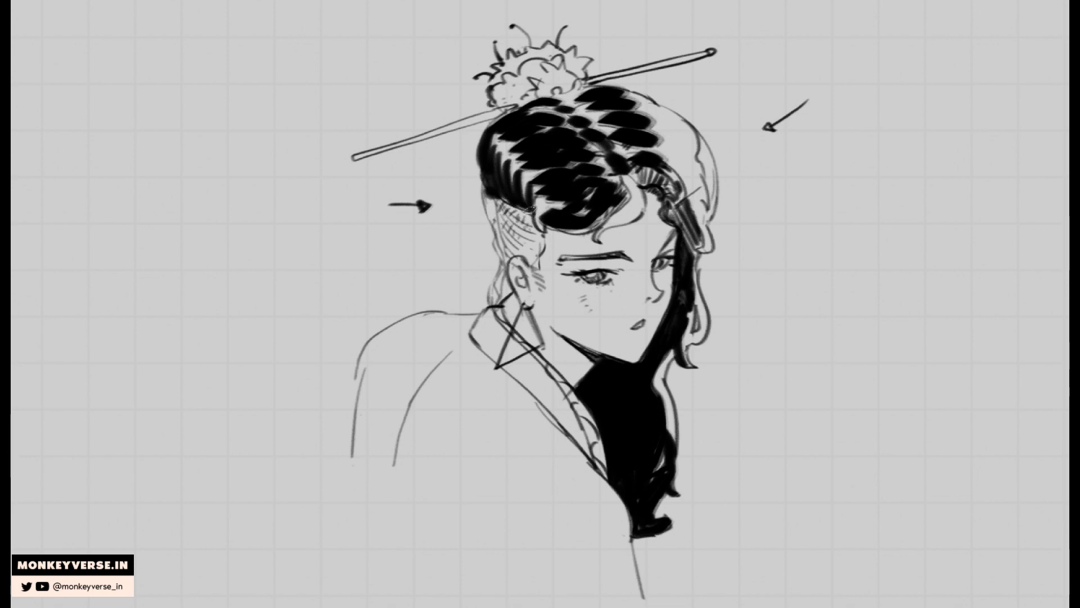
Thicken the hair edge behind the first figure's undercut and nape, and blacken the inner collar edge.
{"action": "mouse_move", "coordinate": [484, 189]}
{"action": "left_mouse_down"}
{"action": "mouse_move", "coordinate": [504, 260]}
{"action": "mouse_move", "coordinate": [491, 306]}
{"action": "left_mouse_up"}
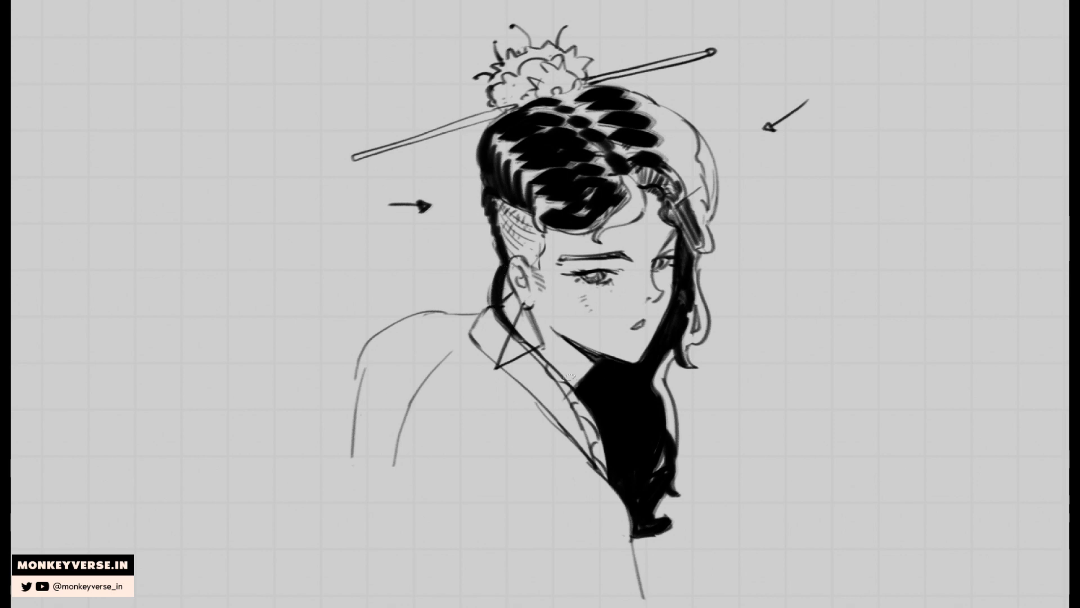
{"action": "left_click_drag", "start_coordinate": [645, 321], "coordinate": [636, 321]}
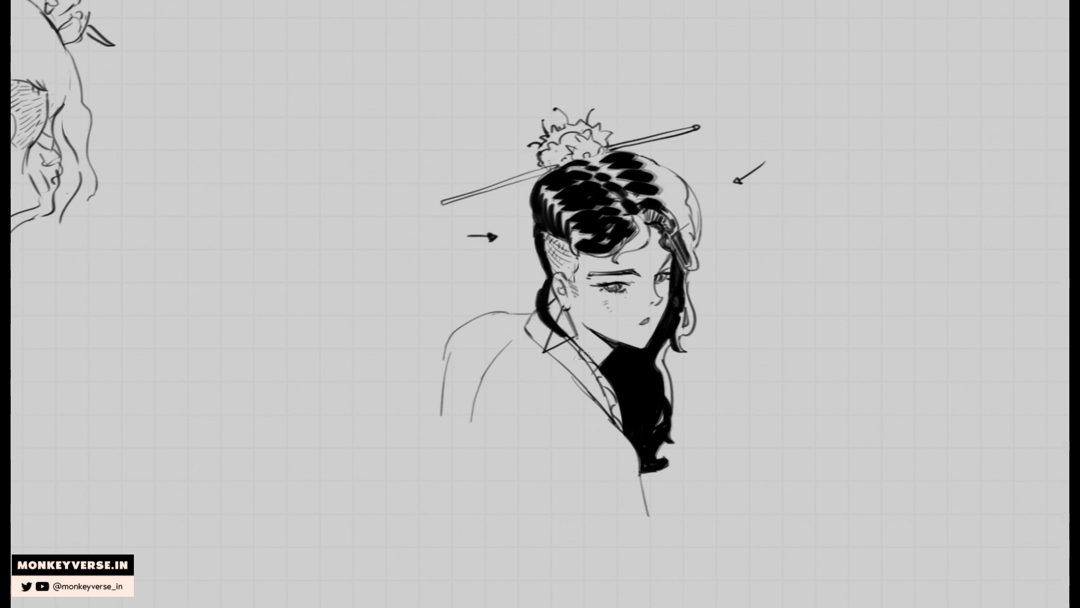
{"action": "mouse_move", "coordinate": [557, 329]}
{"action": "left_mouse_down"}
{"action": "mouse_move", "coordinate": [609, 385]}
{"action": "mouse_move", "coordinate": [619, 419]}
{"action": "left_mouse_up"}
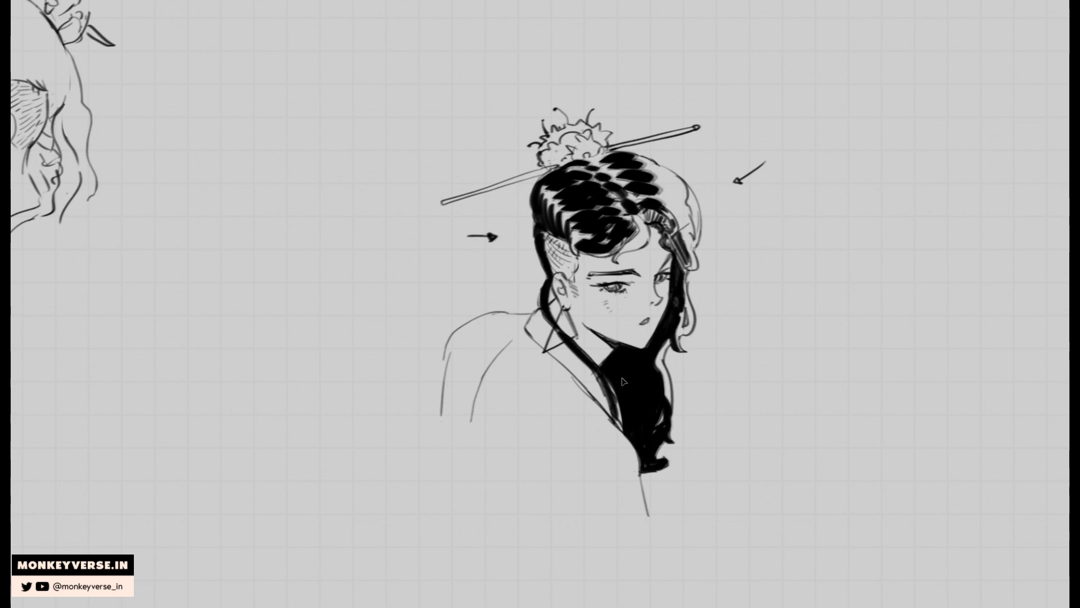
{"action": "left_click_drag", "start_coordinate": [598, 375], "coordinate": [634, 362]}
{"action": "key", "text": "ctrl+z"}
Extend the black hair strokes over the far side of the first figure's head and its fringe curls.
{"action": "left_click_drag", "start_coordinate": [678, 195], "coordinate": [671, 201]}
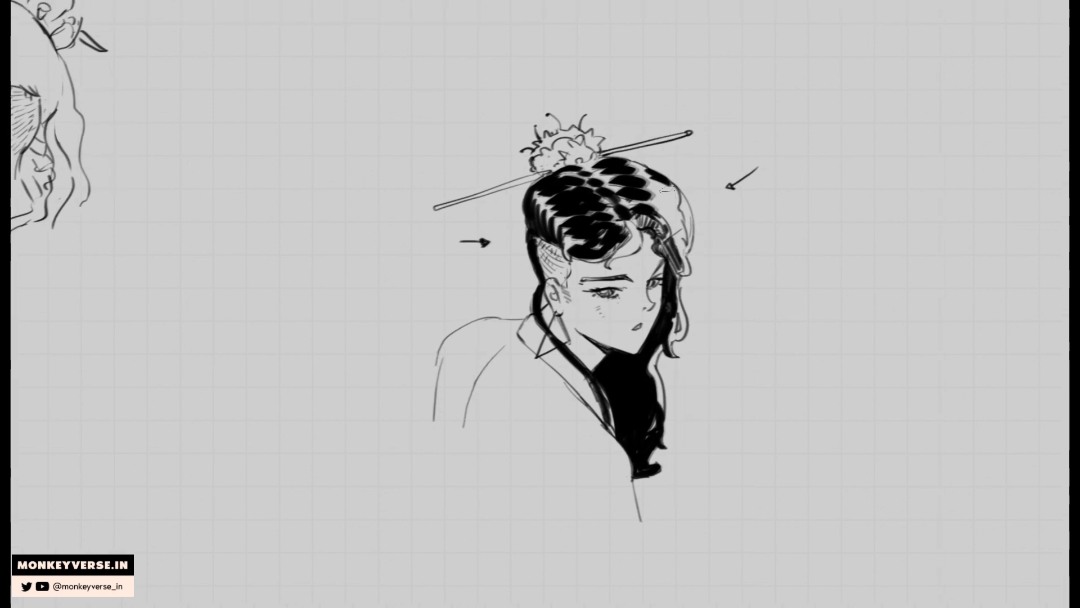
{"action": "mouse_move", "coordinate": [655, 191]}
{"action": "left_mouse_down"}
{"action": "mouse_move", "coordinate": [678, 205]}
{"action": "mouse_move", "coordinate": [685, 227]}
{"action": "mouse_move", "coordinate": [675, 269]}
{"action": "mouse_move", "coordinate": [660, 235]}
{"action": "left_mouse_up"}
{"action": "mouse_move", "coordinate": [649, 228]}
{"action": "left_mouse_down"}
{"action": "mouse_move", "coordinate": [628, 224]}
{"action": "mouse_move", "coordinate": [635, 241]}
{"action": "mouse_move", "coordinate": [614, 269]}
{"action": "mouse_move", "coordinate": [623, 272]}
{"action": "mouse_move", "coordinate": [613, 258]}
{"action": "mouse_move", "coordinate": [641, 248]}
{"action": "mouse_move", "coordinate": [623, 269]}
{"action": "mouse_move", "coordinate": [576, 261]}
{"action": "mouse_move", "coordinate": [591, 248]}
{"action": "left_mouse_up"}
{"action": "scroll", "coordinate": [662, 180], "scroll_direction": "down", "scroll_amount": 4}
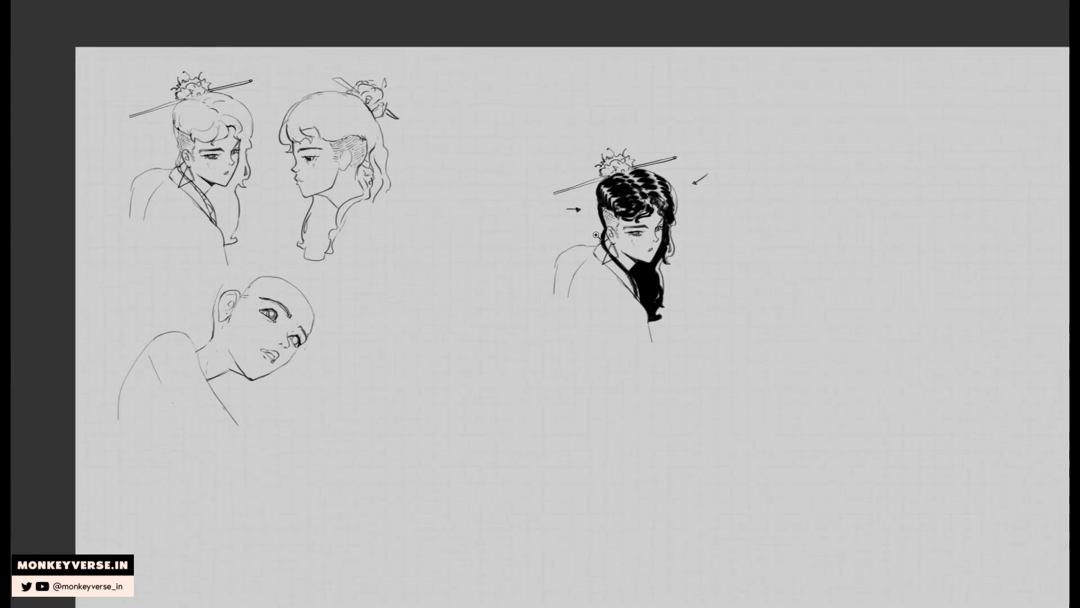
Mirror the view, clean up the shaded figure's inner collar line, and blacken the hair lock at the nape.
{"action": "key", "text": "m"}
{"action": "key", "text": "m"}
{"action": "mouse_move", "coordinate": [735, 149]}
{"action": "left_mouse_down"}
{"action": "mouse_move", "coordinate": [604, 417]}
{"action": "mouse_move", "coordinate": [738, 159]}
{"action": "left_mouse_up"}
{"action": "key", "text": "ctrl+shift+j"}
{"action": "key", "text": "ctrl+shift+h"}
{"action": "left_click", "coordinate": [647, 219]}
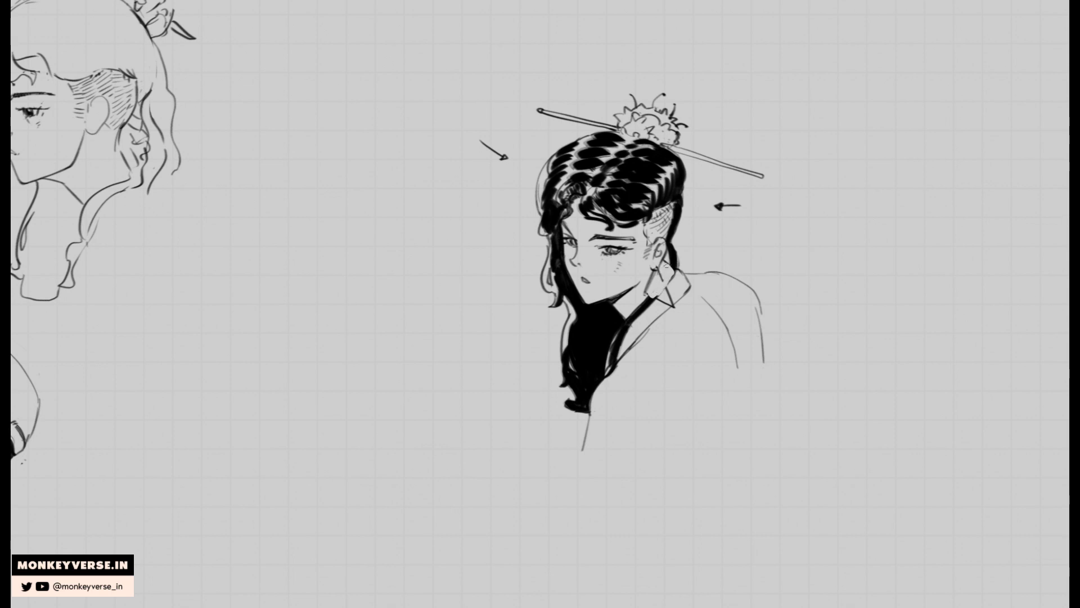
{"action": "mouse_move", "coordinate": [657, 269]}
{"action": "left_mouse_down"}
{"action": "mouse_move", "coordinate": [668, 289]}
{"action": "mouse_move", "coordinate": [627, 314]}
{"action": "mouse_move", "coordinate": [612, 369]}
{"action": "left_mouse_up"}
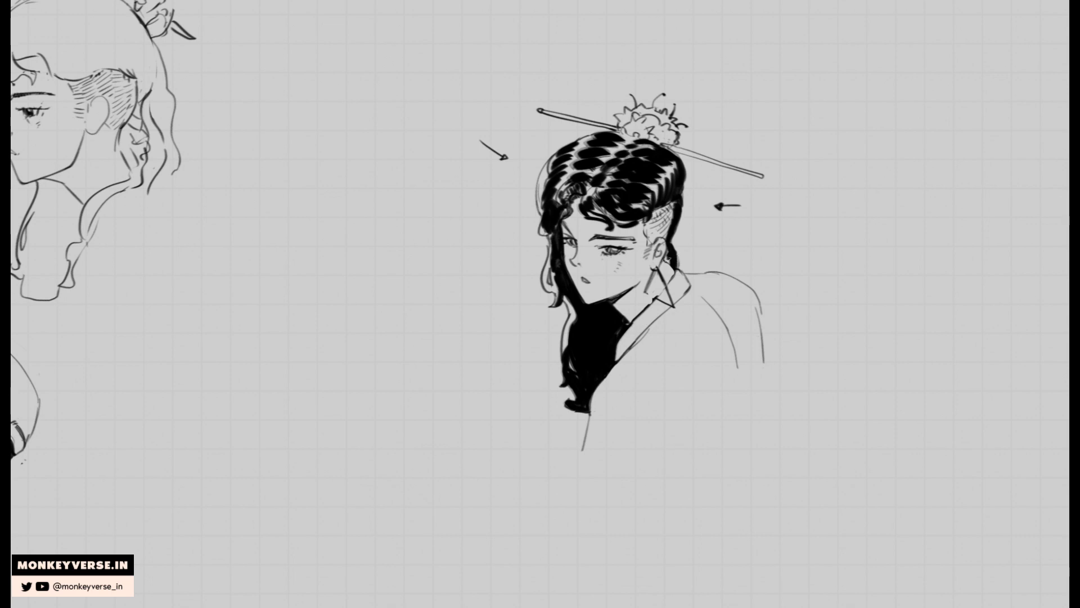
{"action": "mouse_move", "coordinate": [664, 255]}
{"action": "left_mouse_down"}
{"action": "mouse_move", "coordinate": [680, 266]}
{"action": "mouse_move", "coordinate": [646, 291]}
{"action": "mouse_move", "coordinate": [678, 270]}
{"action": "left_mouse_up"}
Blacken the outer edge of the shaded figure's far hair and darken the near eye and undercut hatching.
{"action": "scroll", "coordinate": [736, 256], "scroll_direction": "down", "scroll_amount": 3}
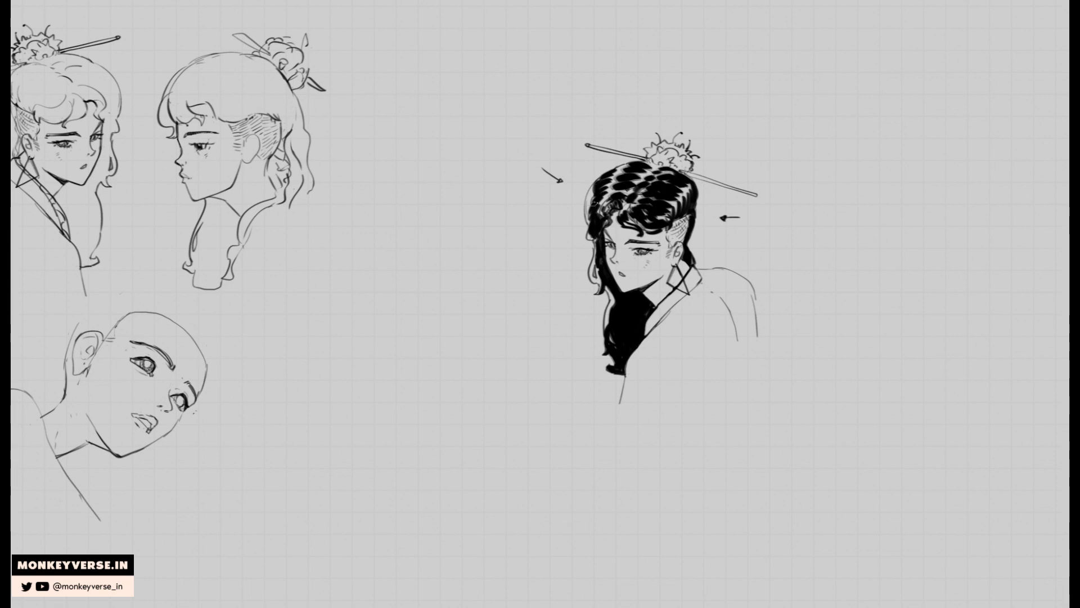
{"action": "mouse_move", "coordinate": [591, 207]}
{"action": "left_mouse_down"}
{"action": "mouse_move", "coordinate": [586, 200]}
{"action": "mouse_move", "coordinate": [590, 222]}
{"action": "left_mouse_up"}
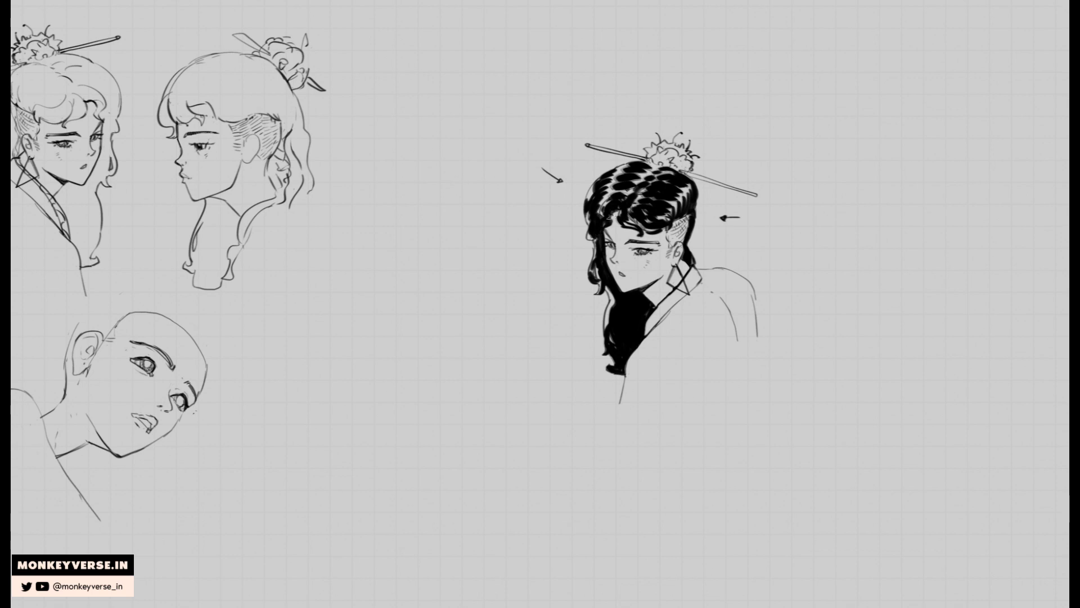
{"action": "left_click_drag", "start_coordinate": [638, 251], "coordinate": [646, 254]}
{"action": "key", "text": "ctrl+z"}
{"action": "left_click_drag", "start_coordinate": [684, 200], "coordinate": [674, 164]}
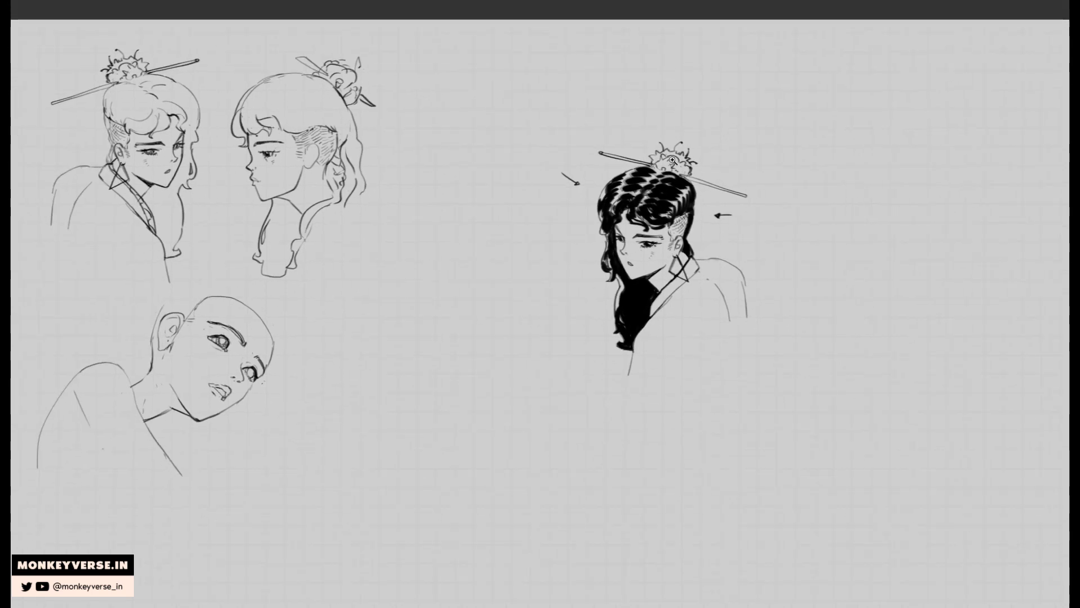
{"action": "scroll", "coordinate": [673, 245], "scroll_direction": "up", "scroll_amount": 2}
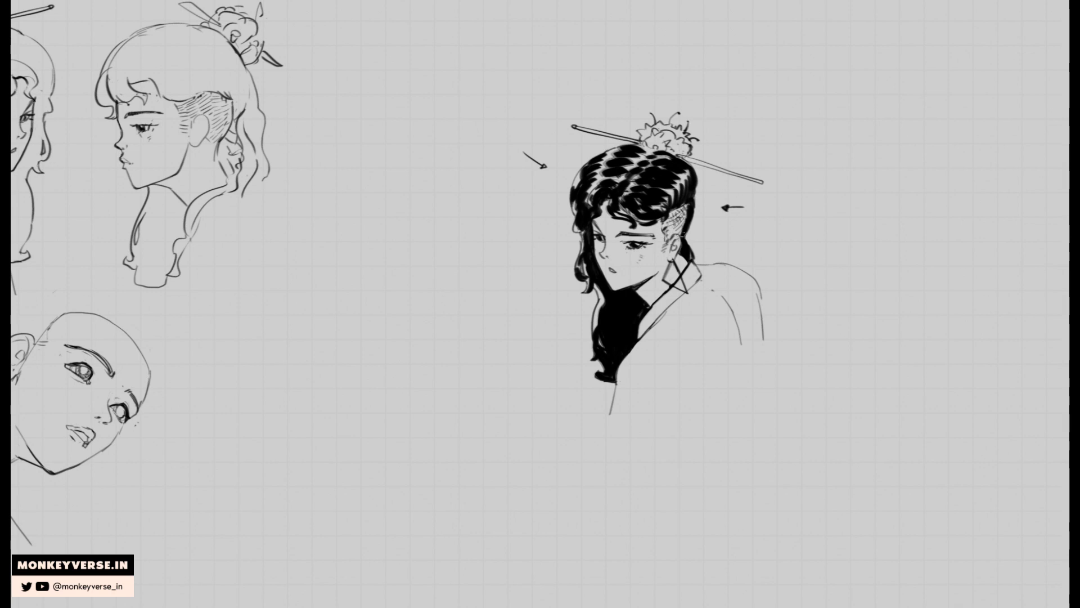
{"action": "left_click_drag", "start_coordinate": [679, 234], "coordinate": [674, 241]}
{"action": "left_click_drag", "start_coordinate": [642, 141], "coordinate": [658, 151]}
Redraw the shaded figure's hairpin as a thick solid black line passing behind the flower ornament.
{"action": "key", "text": "r"}
{"action": "mouse_move", "coordinate": [771, 121]}
{"action": "left_mouse_down"}
{"action": "mouse_move", "coordinate": [718, 70]}
{"action": "mouse_move", "coordinate": [602, 90]}
{"action": "left_mouse_up"}
{"action": "key", "text": "space"}
{"action": "left_click_drag", "start_coordinate": [617, 127], "coordinate": [647, 217]}
{"action": "key", "text": "r"}
{"action": "left_click_drag", "start_coordinate": [685, 158], "coordinate": [652, 133]}
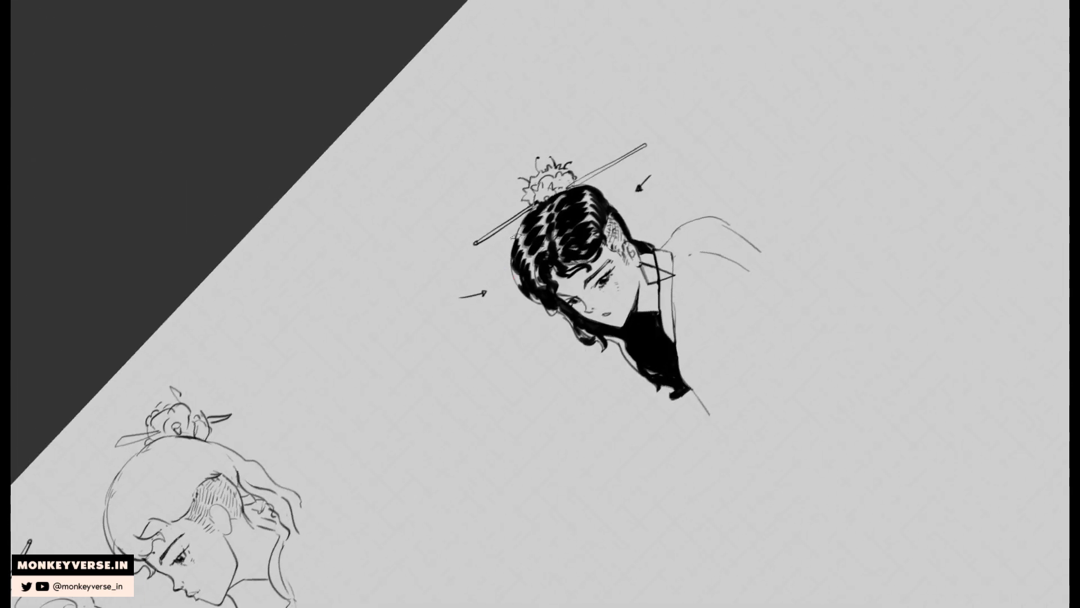
{"action": "left_click_drag", "start_coordinate": [475, 243], "coordinate": [645, 146]}
{"action": "left_click_drag", "start_coordinate": [584, 179], "coordinate": [569, 187]}
Fill the shaded figure's collar band with short parallel hatching stripes from the nape to the chest.
{"action": "key", "text": "Escape"}
{"action": "key", "text": "space"}
{"action": "left_click_drag", "start_coordinate": [676, 268], "coordinate": [596, 175]}
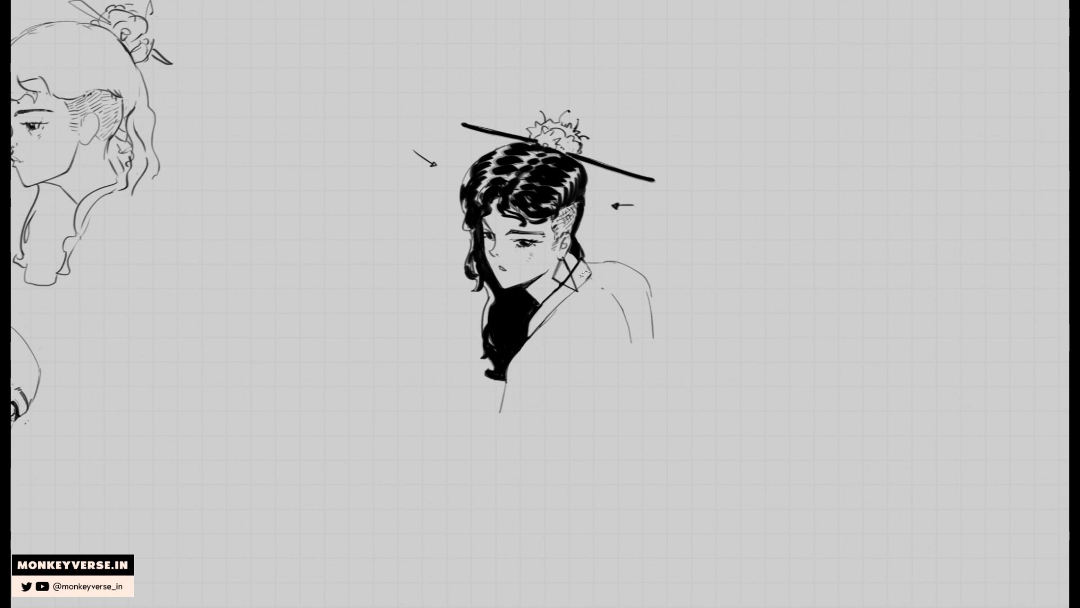
{"action": "mouse_move", "coordinate": [589, 262]}
{"action": "left_mouse_down"}
{"action": "mouse_move", "coordinate": [578, 291]}
{"action": "mouse_move", "coordinate": [539, 309]}
{"action": "left_mouse_up"}
{"action": "mouse_move", "coordinate": [553, 310]}
{"action": "left_mouse_down"}
{"action": "mouse_move", "coordinate": [517, 362]}
{"action": "mouse_move", "coordinate": [563, 395]}
{"action": "left_mouse_up"}
{"action": "key", "text": "ctrl+z"}
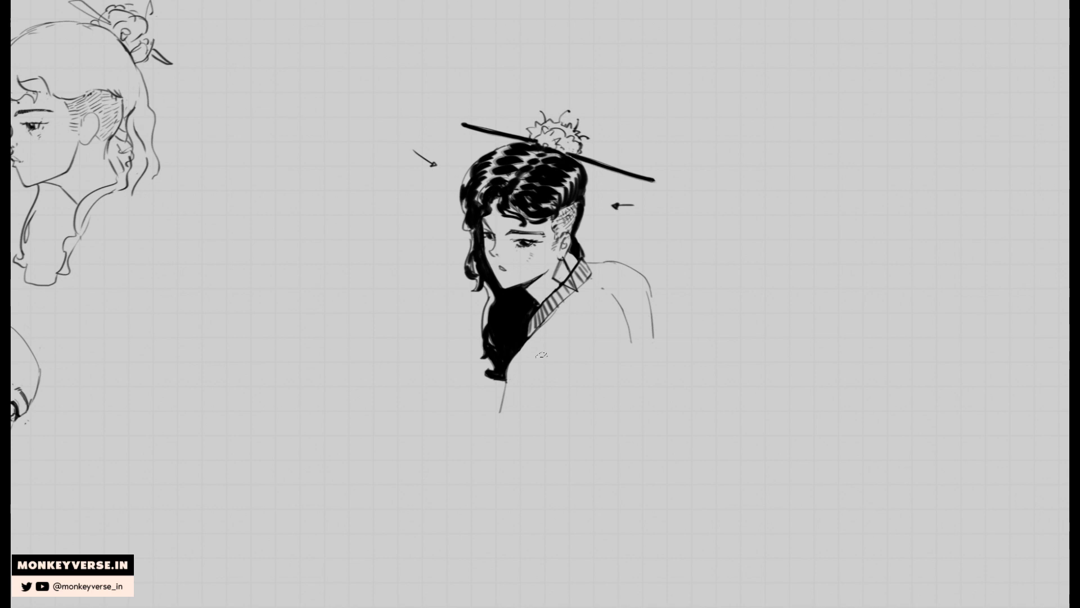
Draw a curved near-shoulder line below the collar and erase the old back and sleeve lines.
{"action": "mouse_move", "coordinate": [546, 355]}
{"action": "left_mouse_down"}
{"action": "mouse_move", "coordinate": [572, 371]}
{"action": "mouse_move", "coordinate": [580, 396]}
{"action": "left_mouse_up"}
{"action": "left_click", "coordinate": [582, 406]}
{"action": "left_click_drag", "start_coordinate": [614, 301], "coordinate": [630, 337]}
{"action": "key", "text": "ctrl+z"}
{"action": "mouse_move", "coordinate": [610, 261]}
{"action": "left_mouse_down"}
{"action": "mouse_move", "coordinate": [652, 285]}
{"action": "mouse_move", "coordinate": [649, 295]}
{"action": "mouse_move", "coordinate": [643, 279]}
{"action": "mouse_move", "coordinate": [650, 293]}
{"action": "mouse_move", "coordinate": [598, 266]}
{"action": "mouse_move", "coordinate": [624, 268]}
{"action": "mouse_move", "coordinate": [639, 308]}
{"action": "left_mouse_up"}
{"action": "key", "text": "ctrl+z"}
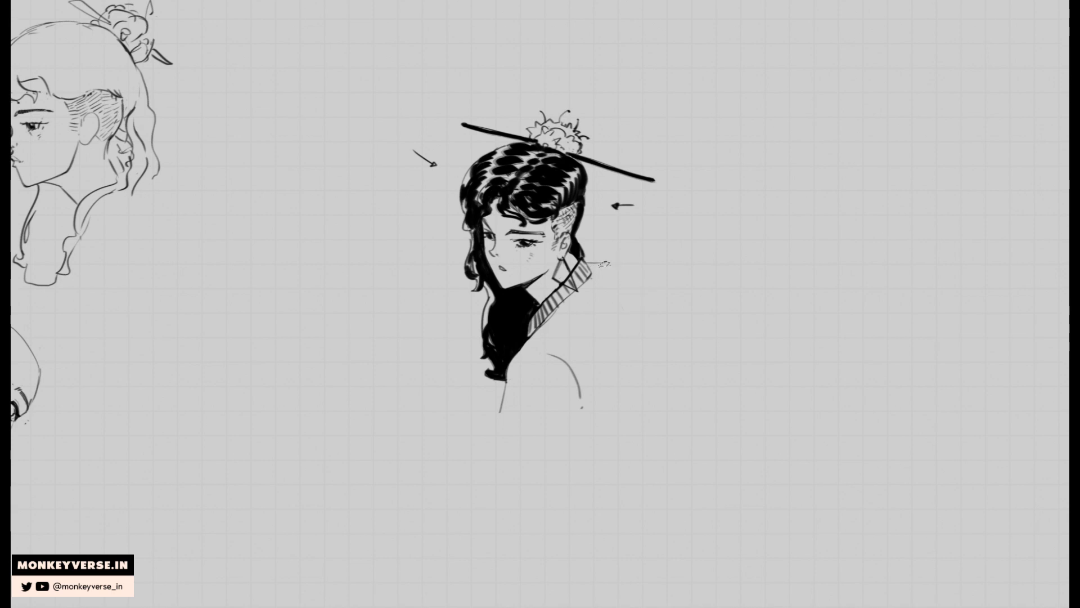
Redraw the top of the robe's back, with a long outer contour and a fold line inside it.
{"action": "mouse_move", "coordinate": [605, 262]}
{"action": "left_mouse_down"}
{"action": "mouse_move", "coordinate": [655, 301]}
{"action": "mouse_move", "coordinate": [664, 337]}
{"action": "left_mouse_up"}
{"action": "key", "text": "ctrl+z"}
{"action": "mouse_move", "coordinate": [587, 263]}
{"action": "left_mouse_down"}
{"action": "mouse_move", "coordinate": [642, 257]}
{"action": "mouse_move", "coordinate": [601, 262]}
{"action": "mouse_move", "coordinate": [638, 263]}
{"action": "mouse_move", "coordinate": [656, 283]}
{"action": "mouse_move", "coordinate": [641, 372]}
{"action": "left_mouse_up"}
{"action": "key", "text": "ctrl+z"}
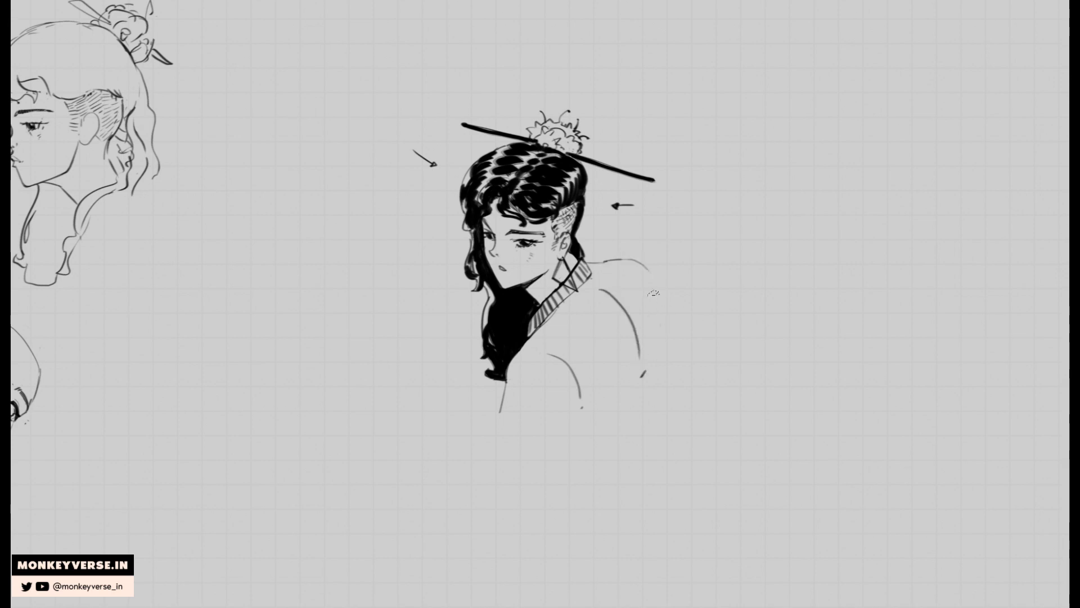
{"action": "left_click_drag", "start_coordinate": [646, 300], "coordinate": [643, 360]}
{"action": "key", "text": "ctrl+z"}
{"action": "left_click_drag", "start_coordinate": [645, 303], "coordinate": [643, 385]}
{"action": "mouse_move", "coordinate": [603, 291]}
{"action": "left_mouse_down"}
{"action": "mouse_move", "coordinate": [633, 331]}
{"action": "mouse_move", "coordinate": [634, 358]}
{"action": "left_mouse_up"}
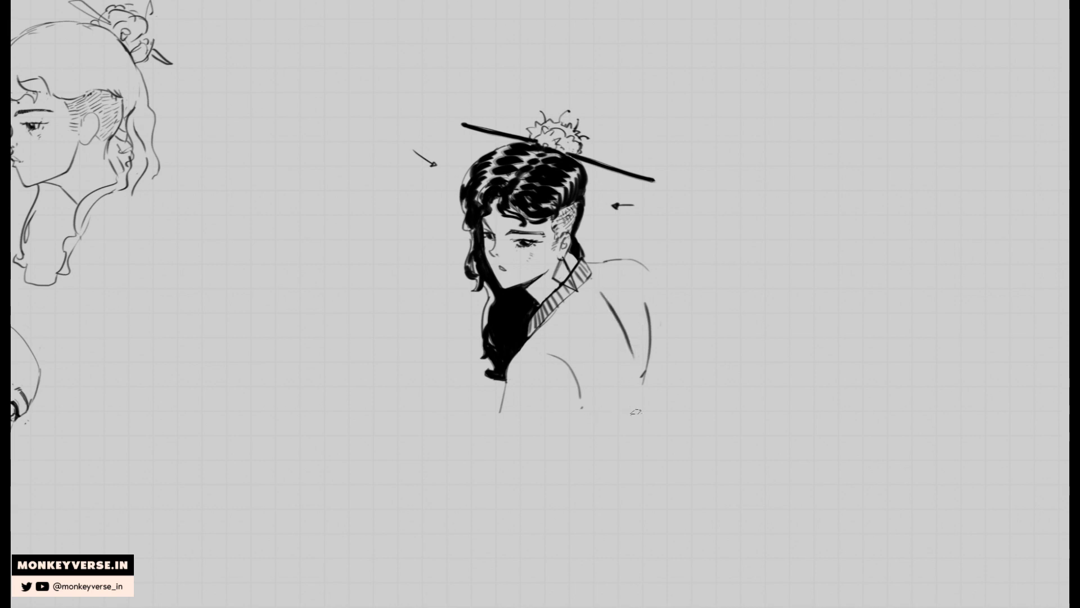
Curve the robe's back outline in toward the waist with extra lower contour lines, and restore the unmirrored view.
{"action": "left_click_drag", "start_coordinate": [594, 436], "coordinate": [616, 433]}
{"action": "mouse_move", "coordinate": [603, 441]}
{"action": "left_mouse_down"}
{"action": "mouse_move", "coordinate": [632, 422]}
{"action": "mouse_move", "coordinate": [643, 395]}
{"action": "left_mouse_up"}
{"action": "key", "text": "z"}
{"action": "left_click_drag", "start_coordinate": [692, 345], "coordinate": [673, 333]}
{"action": "key", "text": "ctrl+shift+h"}
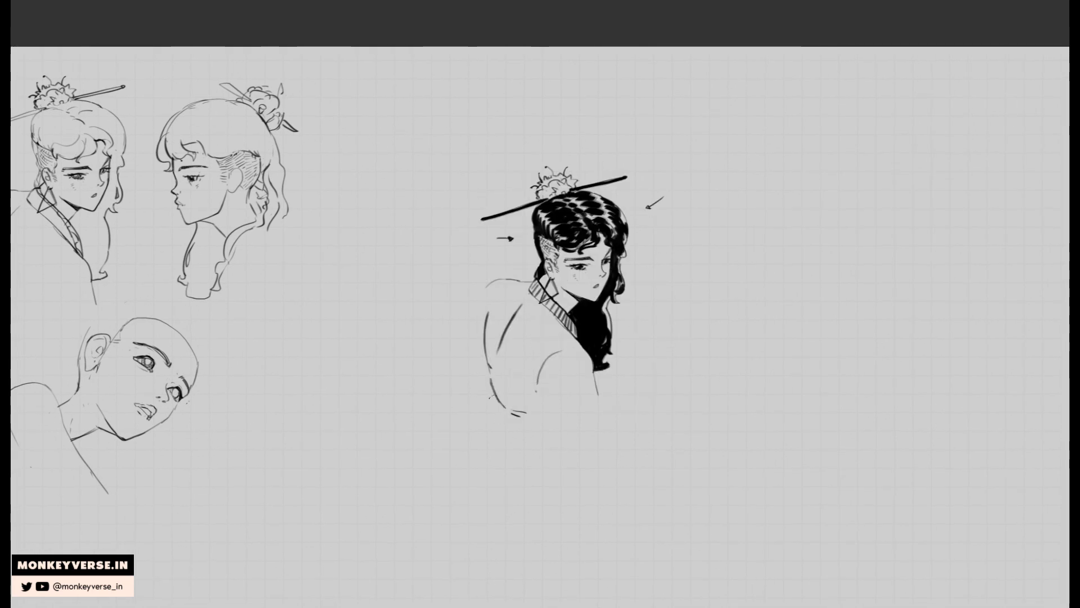
{"action": "mouse_move", "coordinate": [489, 395]}
{"action": "left_mouse_down"}
{"action": "mouse_move", "coordinate": [501, 433]}
{"action": "mouse_move", "coordinate": [534, 447]}
{"action": "left_mouse_up"}
Draw the near robe sleeve hanging from the shoulder, widening downward to a flared, wavy hem.
{"action": "left_click_drag", "start_coordinate": [537, 386], "coordinate": [536, 508]}
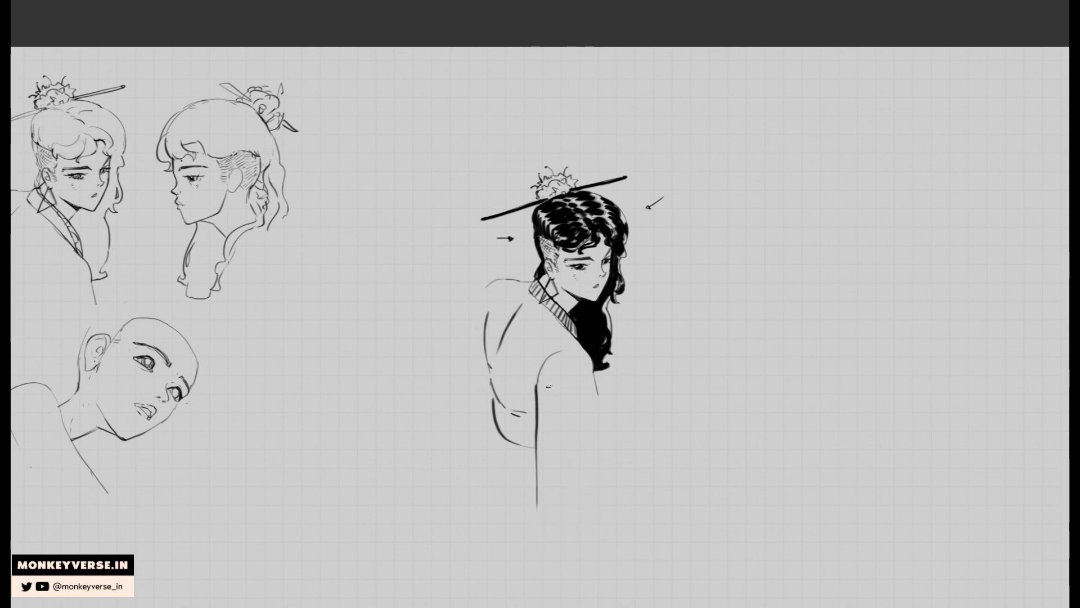
{"action": "key", "text": "ctrl+z"}
{"action": "key", "text": "ctrl+z"}
{"action": "left_click_drag", "start_coordinate": [539, 386], "coordinate": [550, 554]}
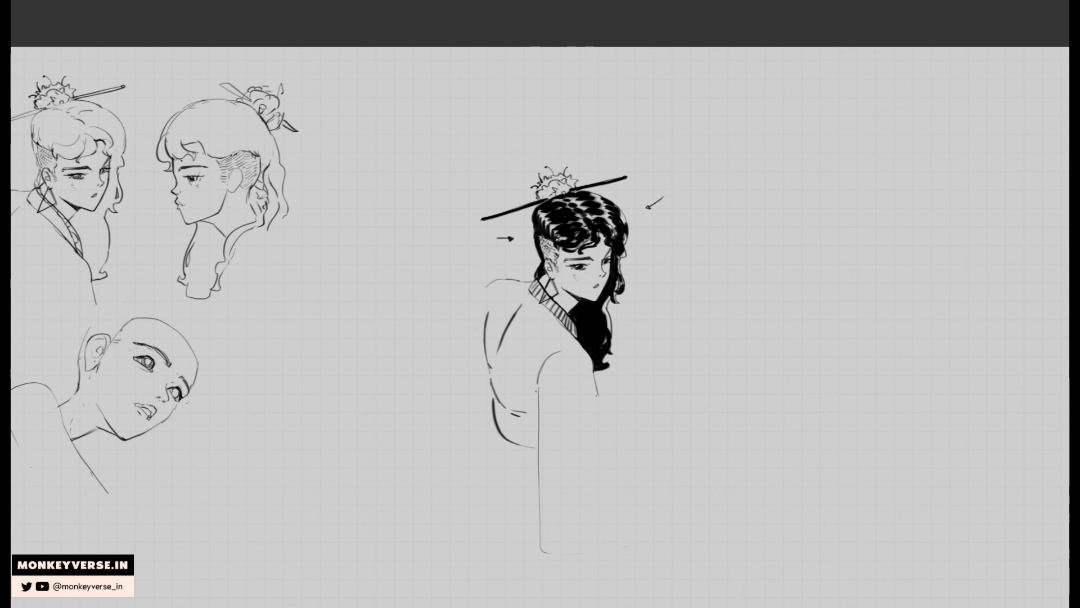
{"action": "mouse_move", "coordinate": [596, 395]}
{"action": "left_mouse_down"}
{"action": "mouse_move", "coordinate": [646, 534]}
{"action": "mouse_move", "coordinate": [591, 561]}
{"action": "mouse_move", "coordinate": [551, 560]}
{"action": "left_mouse_up"}
{"action": "scroll", "coordinate": [535, 355], "scroll_direction": "down", "scroll_amount": 2}
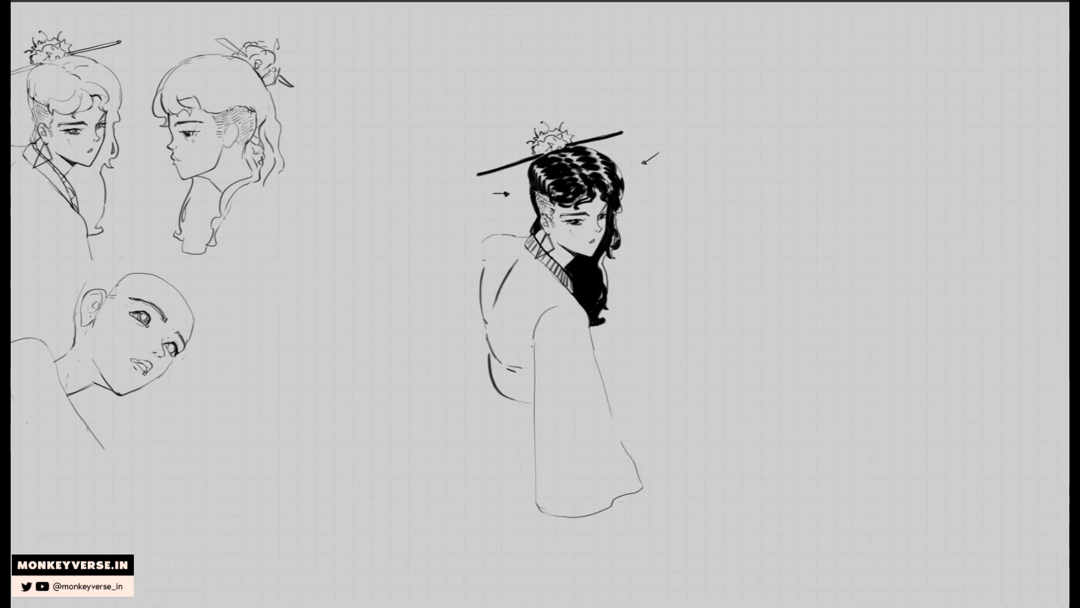
Draw the far sleeve hanging behind the figure's back and a long robe line below the waist.
{"action": "left_click_drag", "start_coordinate": [482, 241], "coordinate": [474, 331]}
{"action": "key", "text": "ctrl+z"}
{"action": "left_click_drag", "start_coordinate": [485, 239], "coordinate": [472, 376]}
{"action": "mouse_move", "coordinate": [471, 319]}
{"action": "left_mouse_down"}
{"action": "mouse_move", "coordinate": [467, 400]}
{"action": "mouse_move", "coordinate": [487, 423]}
{"action": "mouse_move", "coordinate": [483, 505]}
{"action": "left_mouse_up"}
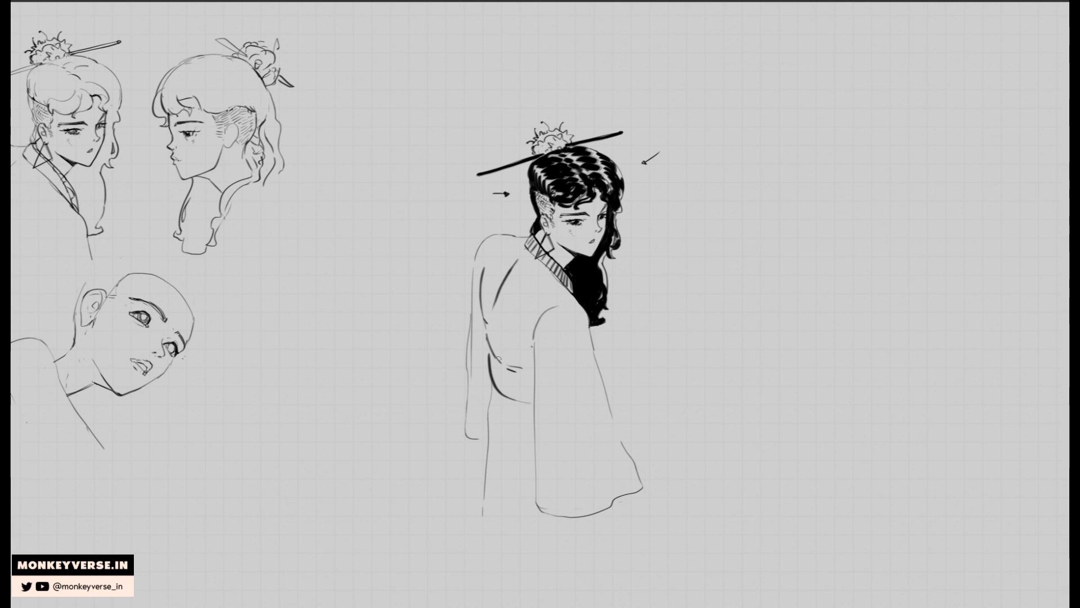
{"action": "scroll", "coordinate": [641, 254], "scroll_direction": "down", "scroll_amount": 2}
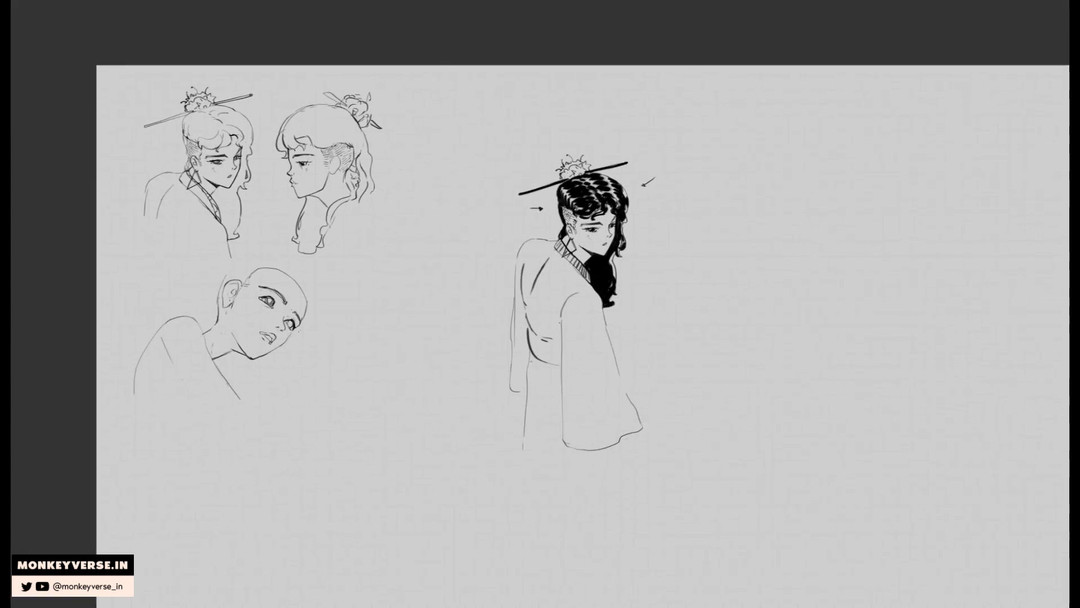
Replace the robe's inner fold lines with one continuous back contour curving down to the waist.
{"action": "left_click_drag", "start_coordinate": [531, 361], "coordinate": [561, 373]}
{"action": "key", "text": "ctrl+z"}
{"action": "left_click_drag", "start_coordinate": [524, 299], "coordinate": [526, 322]}
{"action": "left_click_drag", "start_coordinate": [524, 263], "coordinate": [535, 353]}
{"action": "left_click_drag", "start_coordinate": [524, 265], "coordinate": [520, 310]}
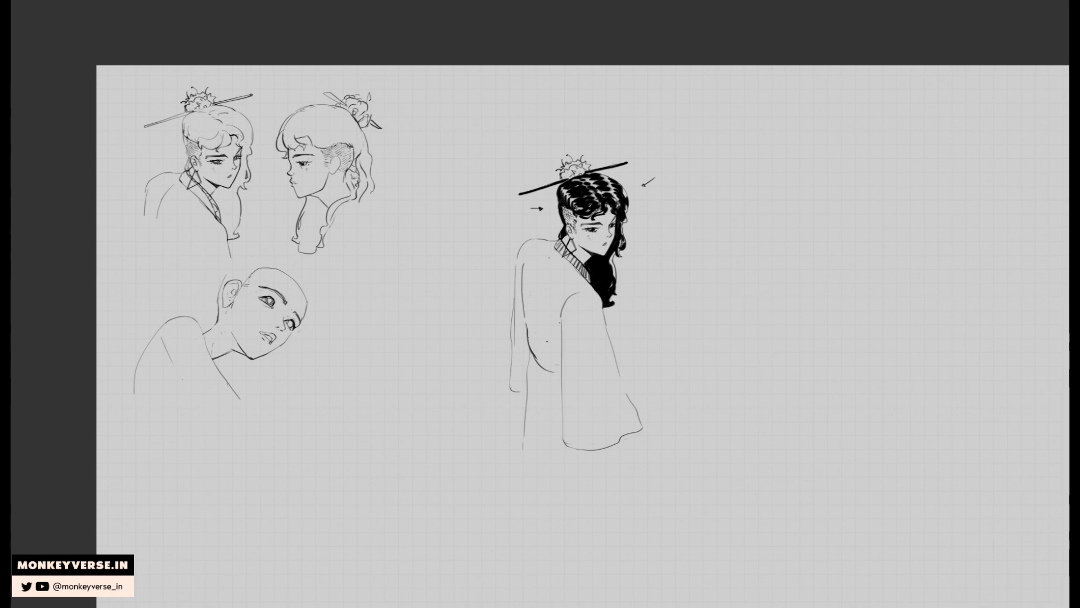
{"action": "mouse_move", "coordinate": [622, 229]}
{"action": "left_mouse_down"}
{"action": "mouse_move", "coordinate": [638, 231]}
{"action": "mouse_move", "coordinate": [625, 231]}
{"action": "left_mouse_up"}
{"action": "left_click", "coordinate": [596, 231]}
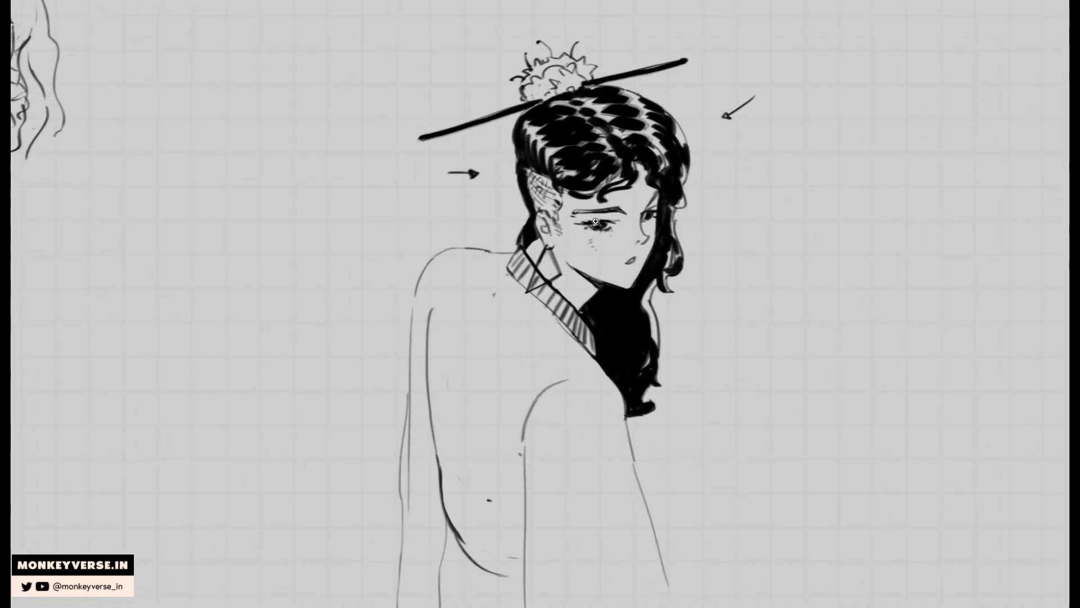
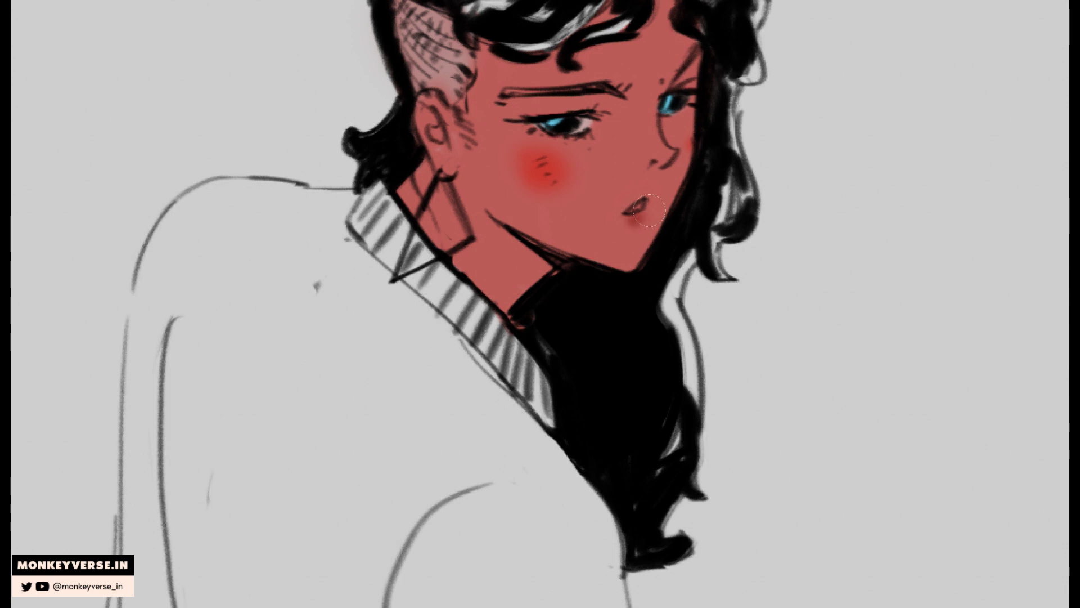
{"action": "scroll", "coordinate": [655, 216], "scroll_direction": "down", "scroll_amount": 7}
{"action": "scroll", "coordinate": [652, 216], "scroll_direction": "up", "scroll_amount": 8}
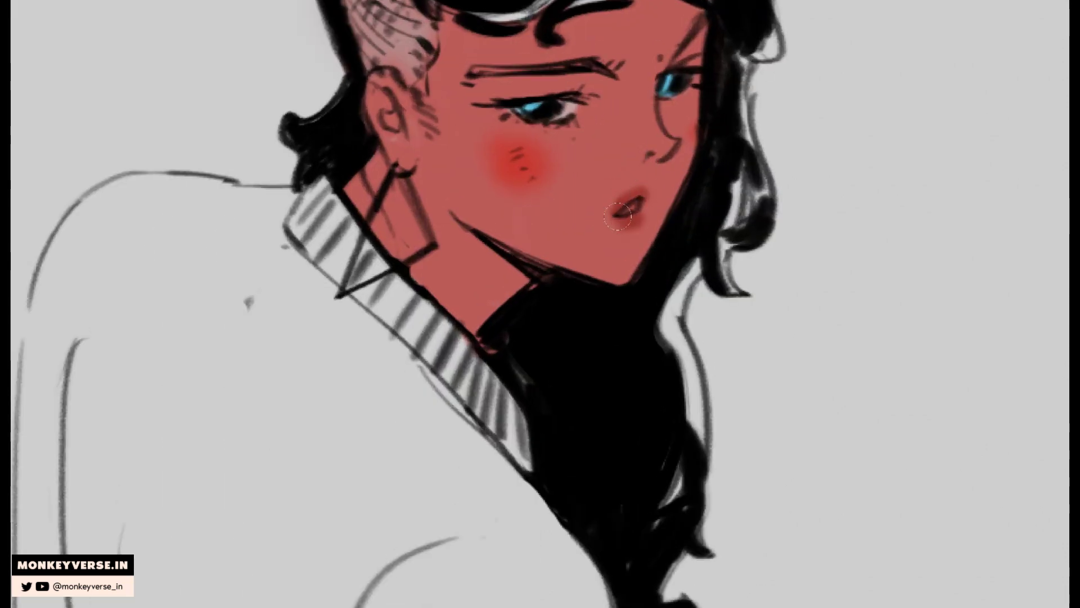
{"action": "scroll", "coordinate": [618, 216], "scroll_direction": "down", "scroll_amount": 5}
{"action": "scroll", "coordinate": [653, 211], "scroll_direction": "up", "scroll_amount": 5}
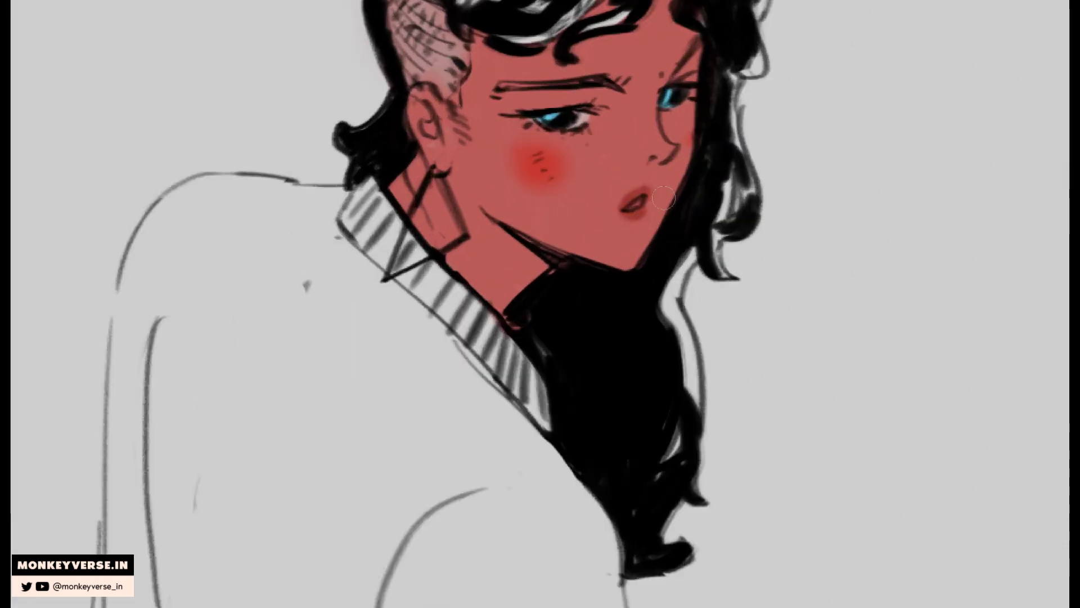
{"action": "scroll", "coordinate": [663, 198], "scroll_direction": "down", "scroll_amount": 5}
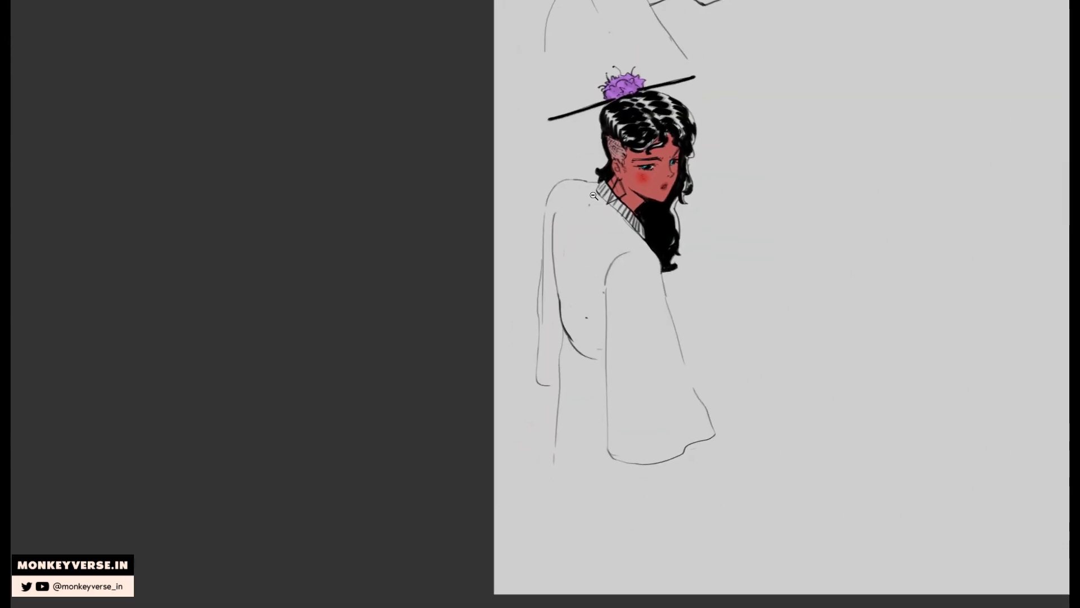
{"action": "scroll", "coordinate": [594, 195], "scroll_direction": "up", "scroll_amount": 5}
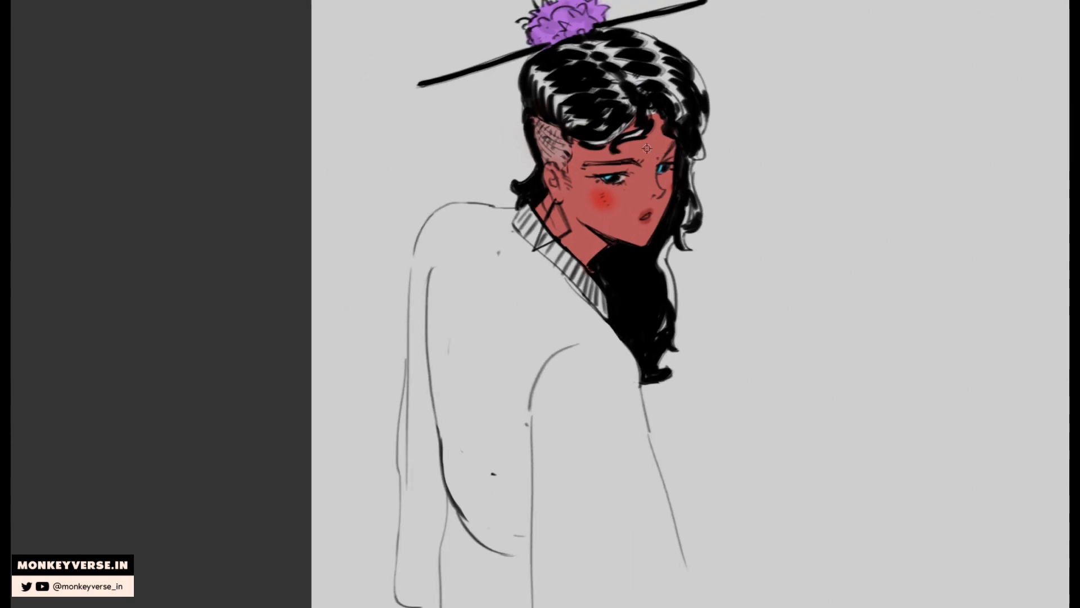
{"action": "scroll", "coordinate": [647, 148], "scroll_direction": "up", "scroll_amount": 2}
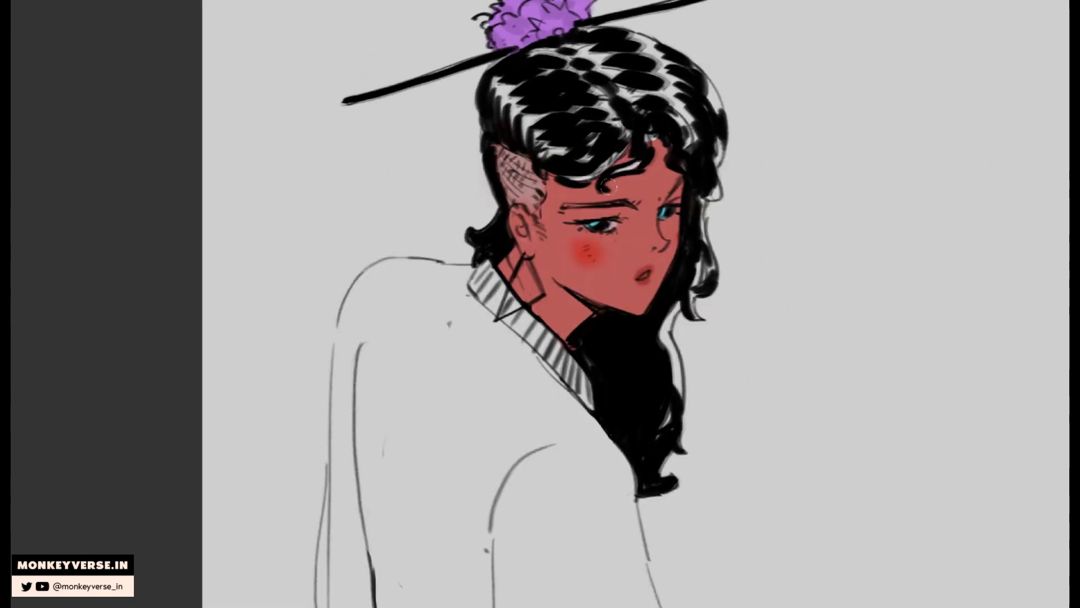
Enlarge the soft brush and glaze warm red over the coloured figure's face, with faint light shading beside the robe collar.
{"action": "key", "text": "bracketright"}
{"action": "key", "text": "bracketright"}
{"action": "key", "text": "bracketright"}
{"action": "key", "text": "bracketright"}
{"action": "key", "text": "bracketright"}
{"action": "key", "text": "bracketright"}
{"action": "key", "text": "bracketright"}
{"action": "key", "text": "bracketright"}
{"action": "key", "text": "bracketright"}
{"action": "key", "text": "bracketright"}
{"action": "key", "text": "bracketright"}
{"action": "key", "text": "bracketright"}
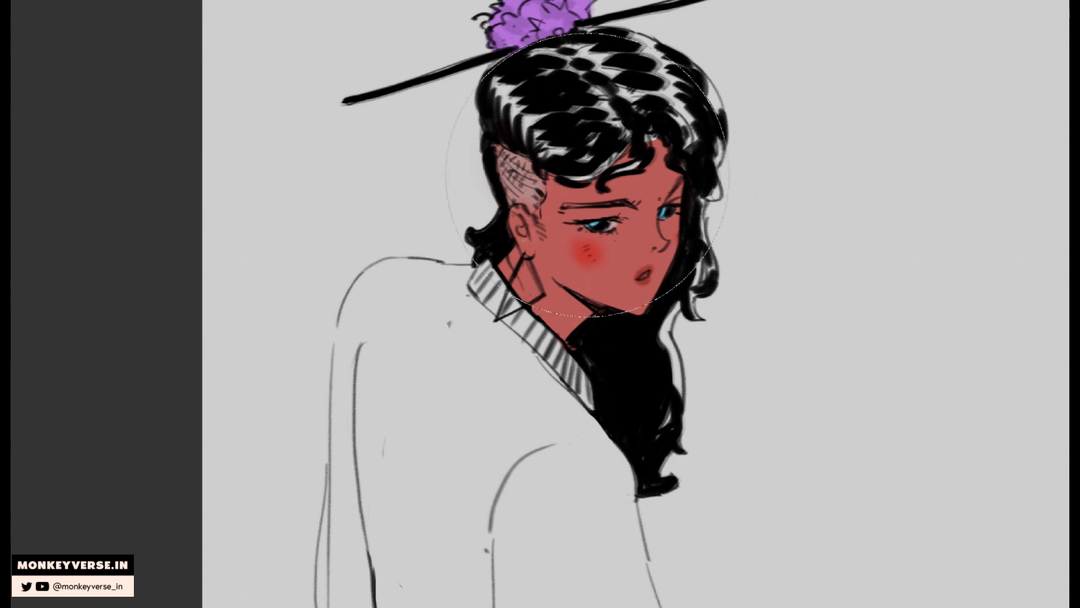
{"action": "key", "text": "bracketleft"}
{"action": "key", "text": "bracketleft"}
{"action": "key", "text": "bracketleft"}
{"action": "key", "text": "bracketleft"}
{"action": "key", "text": "bracketleft"}
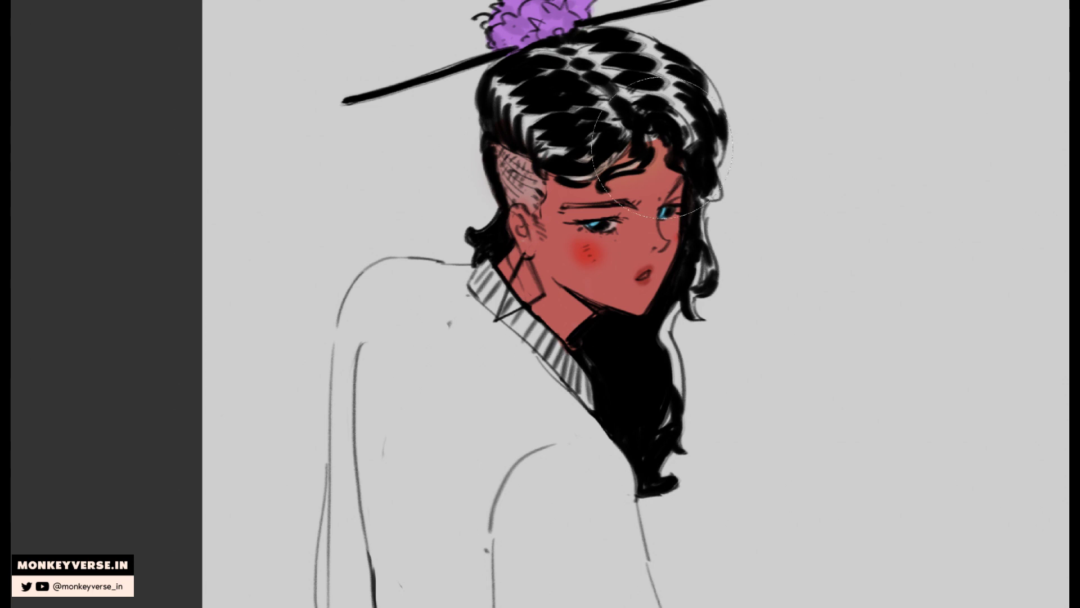
{"action": "scroll", "coordinate": [706, 125], "scroll_direction": "down", "scroll_amount": 5}
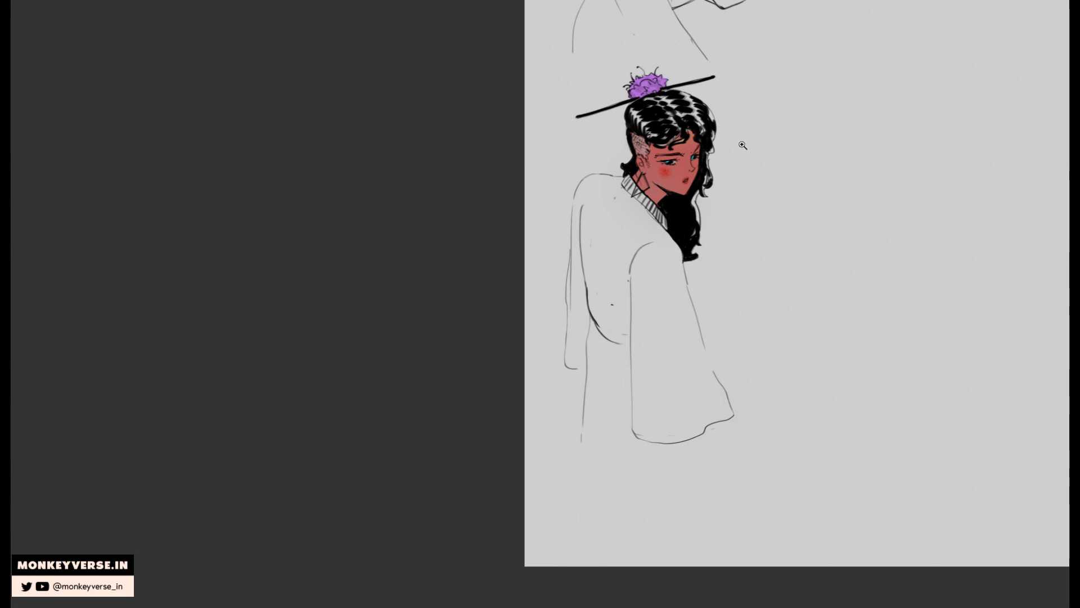
{"action": "scroll", "coordinate": [742, 145], "scroll_direction": "down", "scroll_amount": 2}
{"action": "left_click_drag", "start_coordinate": [741, 145], "coordinate": [667, 182]}
{"action": "scroll", "coordinate": [723, 156], "scroll_direction": "up", "scroll_amount": 2}
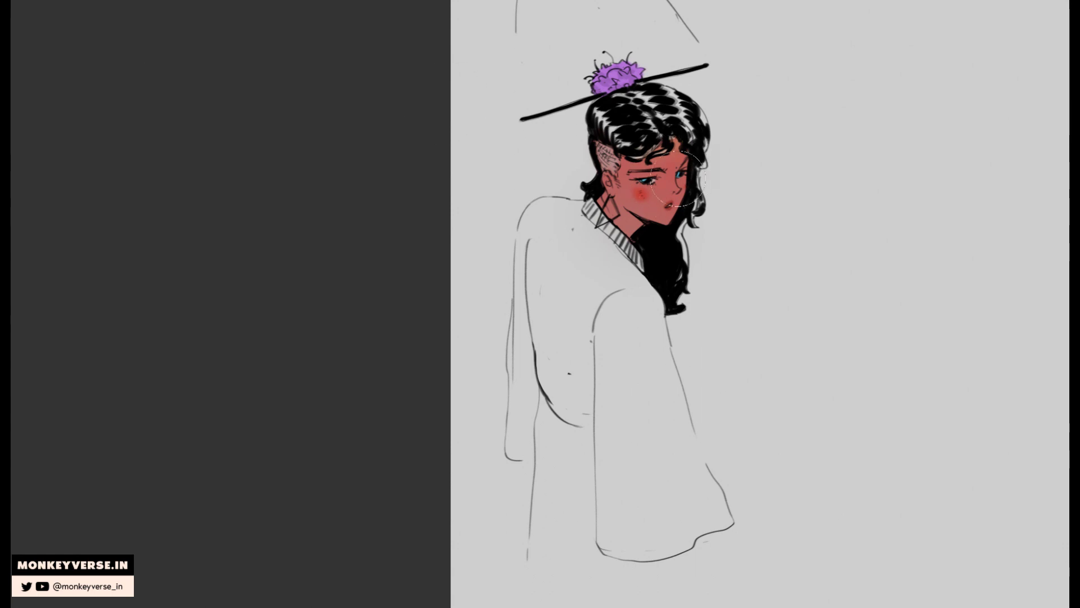
{"action": "mouse_move", "coordinate": [677, 153]}
{"action": "left_mouse_down"}
{"action": "mouse_move", "coordinate": [692, 173]}
{"action": "mouse_move", "coordinate": [672, 144]}
{"action": "left_mouse_up"}
{"action": "left_click_drag", "start_coordinate": [737, 132], "coordinate": [703, 167]}
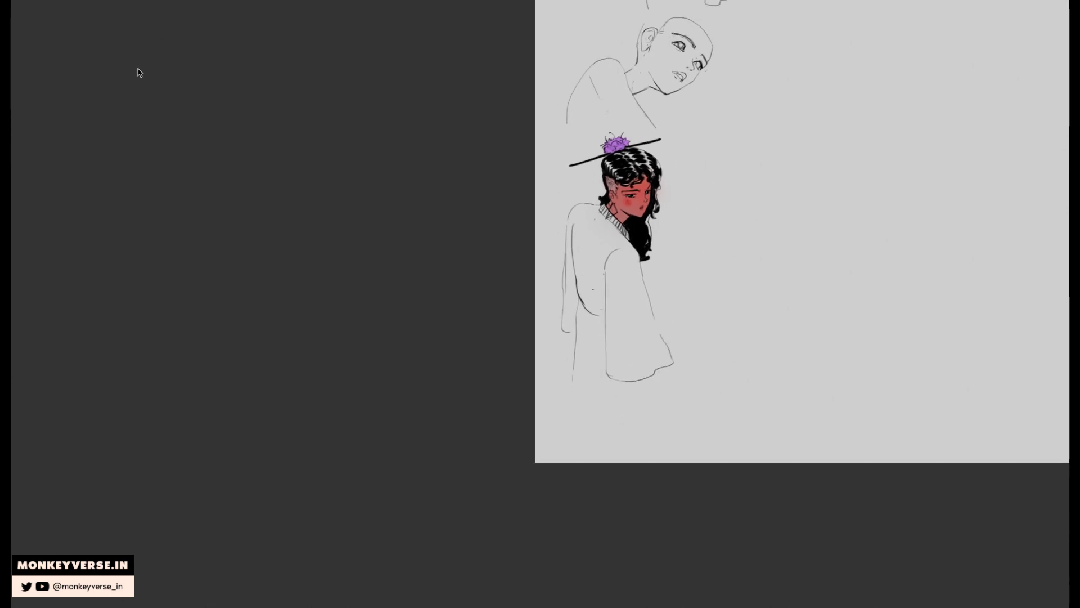
Try soft strokes from the neck across the collar and shoulder, undoing each one.
{"action": "scroll", "coordinate": [655, 190], "scroll_direction": "up", "scroll_amount": 2}
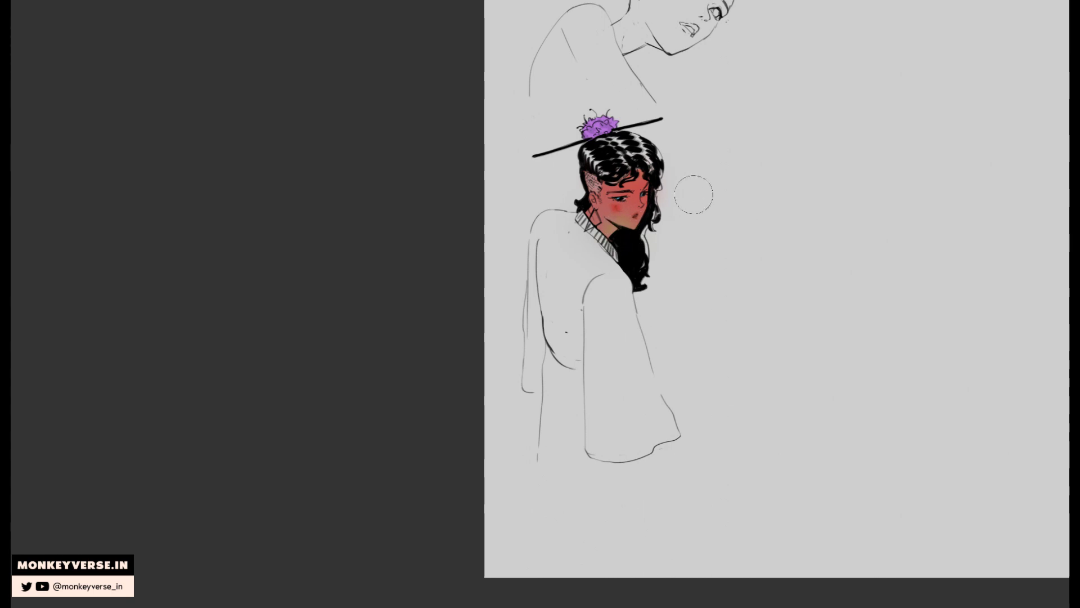
{"action": "scroll", "coordinate": [691, 188], "scroll_direction": "down", "scroll_amount": 2}
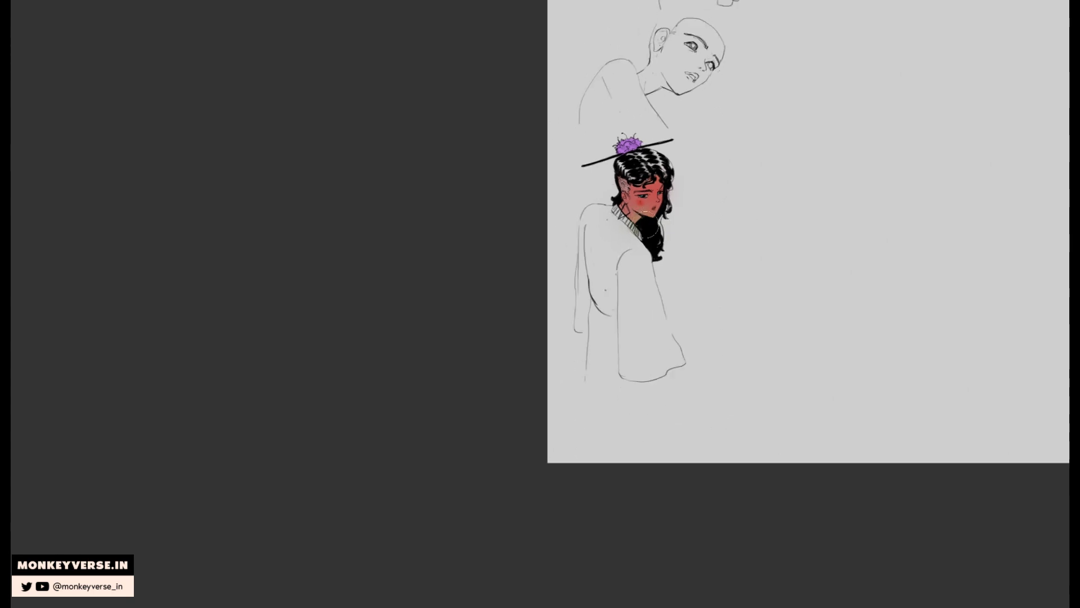
{"action": "left_click_drag", "start_coordinate": [645, 225], "coordinate": [596, 193]}
{"action": "key", "text": "ctrl+z"}
{"action": "left_click_drag", "start_coordinate": [646, 225], "coordinate": [540, 179]}
{"action": "key", "text": "ctrl+z"}
{"action": "left_click_drag", "start_coordinate": [648, 229], "coordinate": [546, 198]}
{"action": "scroll", "coordinate": [629, 176], "scroll_direction": "up", "scroll_amount": 2}
{"action": "key", "text": "ctrl+z"}
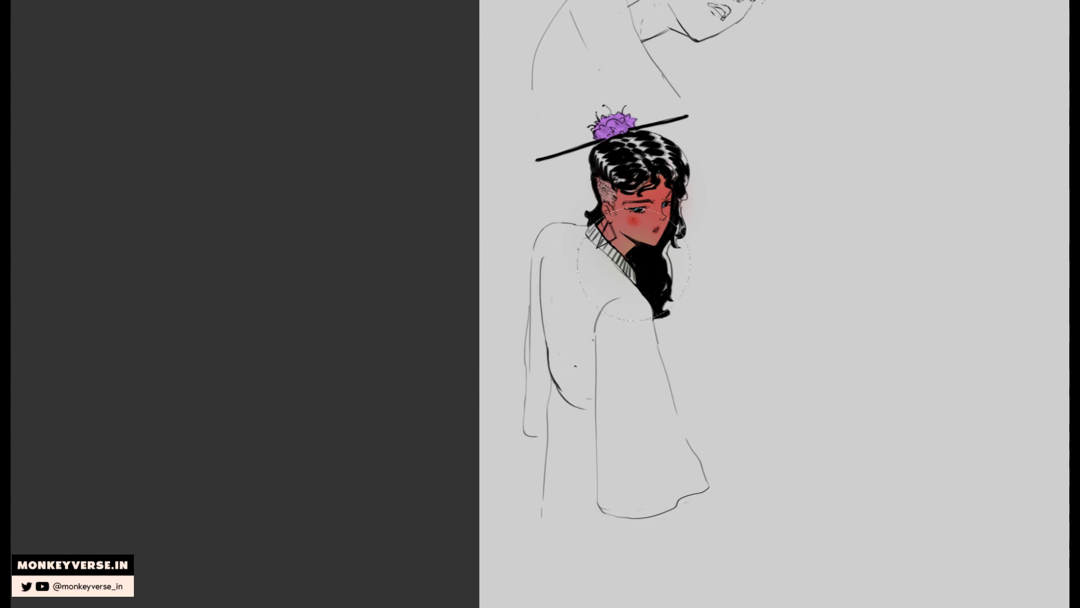
Erase the coloured figure's robe and sleeve outlines, keeping only the head, hair and striped collar.
{"action": "scroll", "coordinate": [675, 204], "scroll_direction": "down", "scroll_amount": 2}
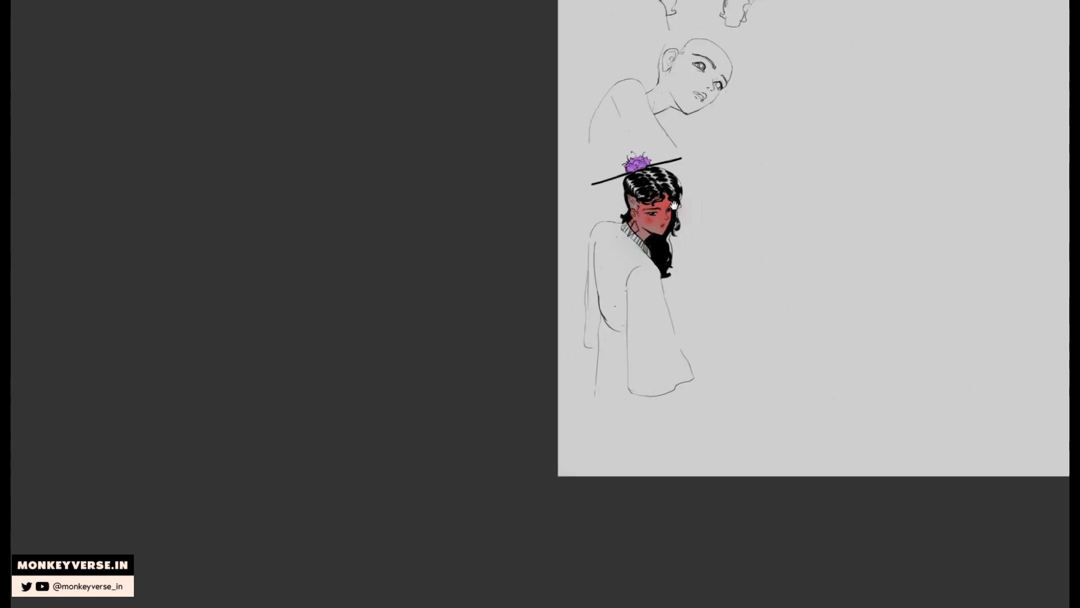
{"action": "scroll", "coordinate": [674, 205], "scroll_direction": "up", "scroll_amount": 2}
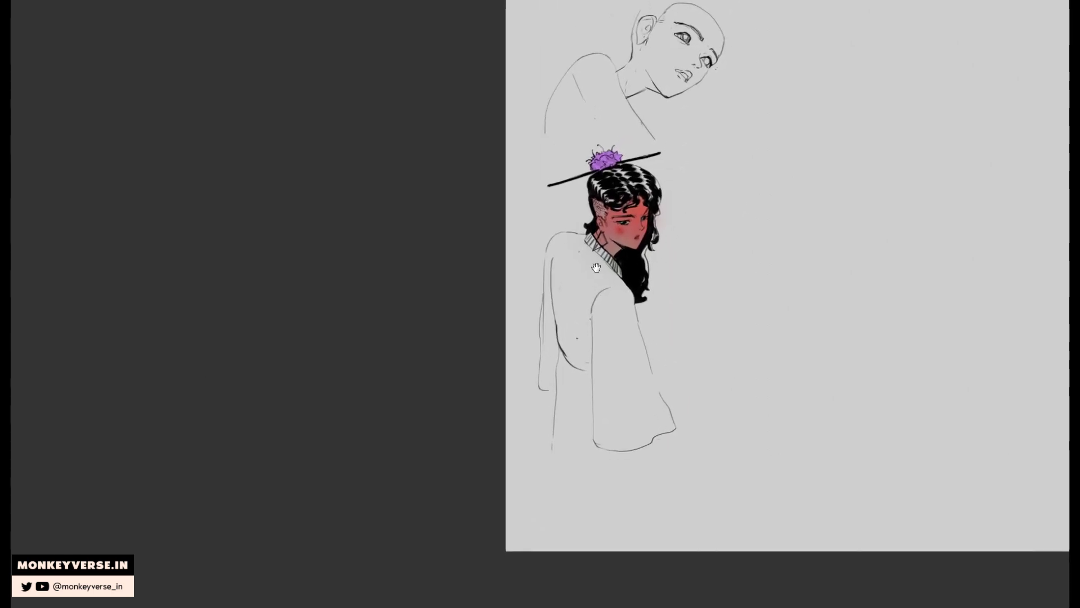
{"action": "scroll", "coordinate": [596, 267], "scroll_direction": "down", "scroll_amount": 4}
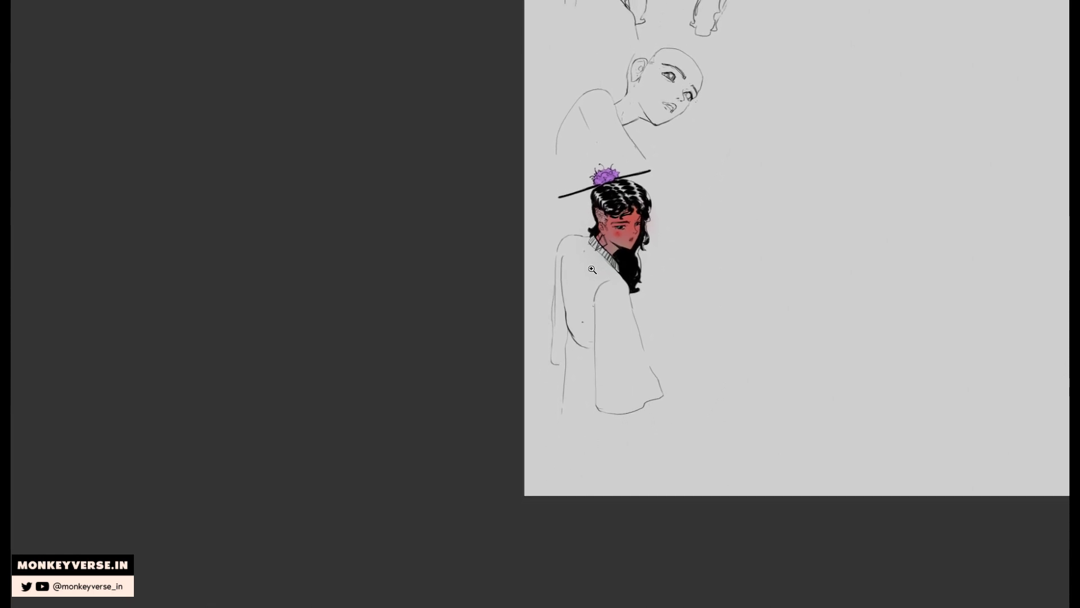
{"action": "scroll", "coordinate": [593, 269], "scroll_direction": "down", "scroll_amount": 3}
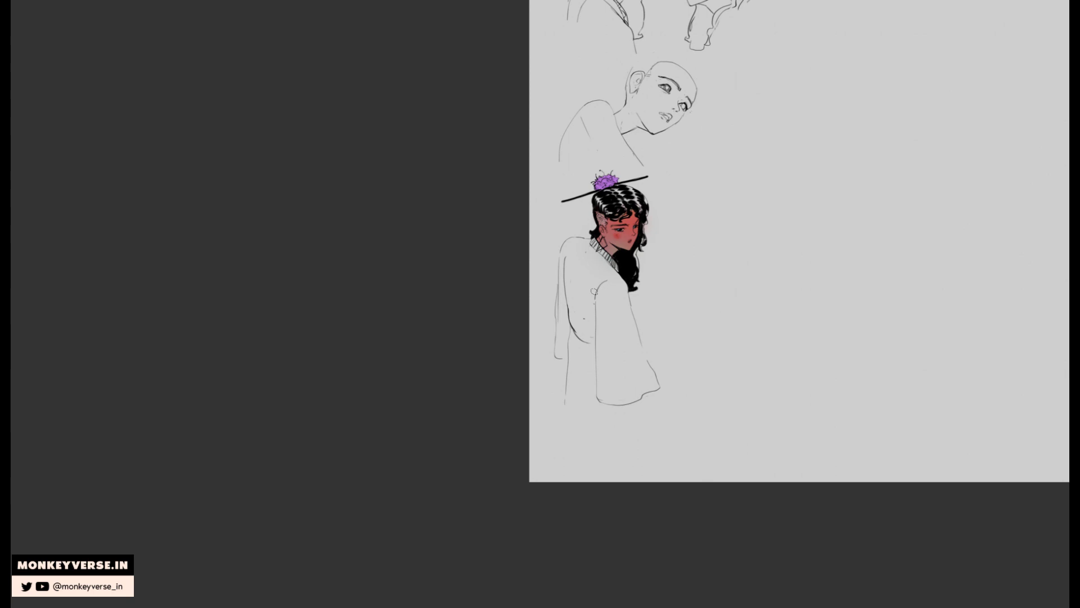
{"action": "left_click_drag", "start_coordinate": [595, 314], "coordinate": [596, 395]}
{"action": "mouse_move", "coordinate": [582, 237]}
{"action": "left_mouse_down"}
{"action": "mouse_move", "coordinate": [565, 370]}
{"action": "mouse_move", "coordinate": [575, 281]}
{"action": "mouse_move", "coordinate": [588, 355]}
{"action": "mouse_move", "coordinate": [563, 373]}
{"action": "mouse_move", "coordinate": [630, 294]}
{"action": "mouse_move", "coordinate": [652, 377]}
{"action": "mouse_move", "coordinate": [650, 389]}
{"action": "mouse_move", "coordinate": [581, 406]}
{"action": "left_mouse_up"}
{"action": "left_click_drag", "start_coordinate": [688, 265], "coordinate": [689, 256]}
{"action": "scroll", "coordinate": [684, 263], "scroll_direction": "down", "scroll_amount": 3}
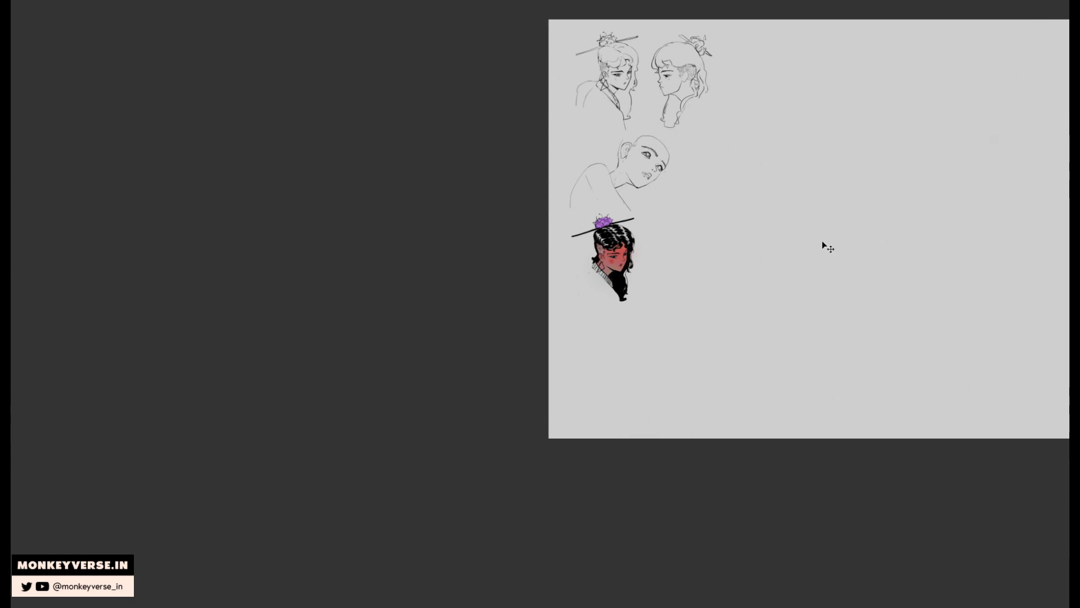
Move the coloured head to the upper-right corner of the canvas and scale it up slightly.
{"action": "mouse_move", "coordinate": [622, 263]}
{"action": "left_mouse_down"}
{"action": "mouse_move", "coordinate": [756, 101]}
{"action": "mouse_move", "coordinate": [664, 206]}
{"action": "left_mouse_up"}
{"action": "mouse_move", "coordinate": [698, 171]}
{"action": "left_mouse_down"}
{"action": "mouse_move", "coordinate": [725, 158]}
{"action": "mouse_move", "coordinate": [552, 212]}
{"action": "mouse_move", "coordinate": [863, 209]}
{"action": "left_mouse_up"}
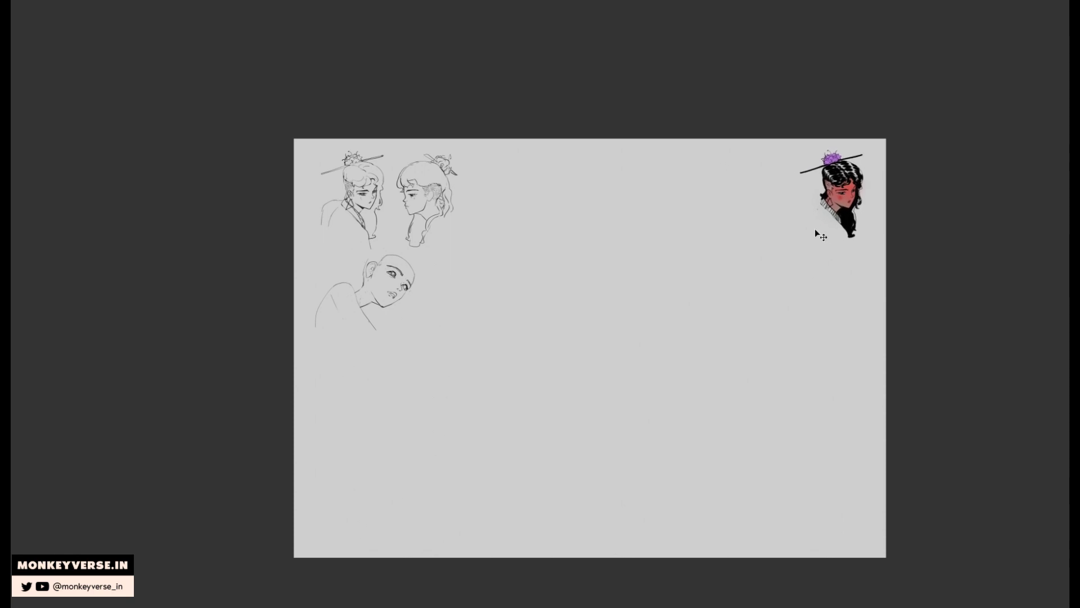
{"action": "key", "text": "ctrl+t"}
{"action": "left_click_drag", "start_coordinate": [832, 269], "coordinate": [826, 285]}
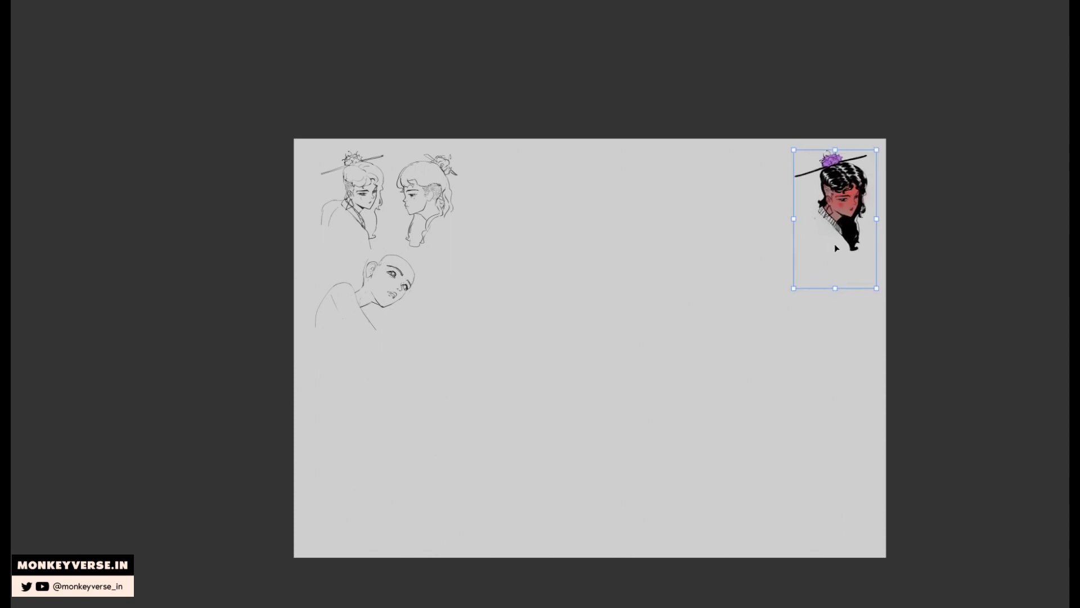
{"action": "key", "text": "Return"}
Show a faint grid over the canvas and frame the empty area beside the earlier head sketches.
{"action": "left_click_drag", "start_coordinate": [769, 232], "coordinate": [787, 219]}
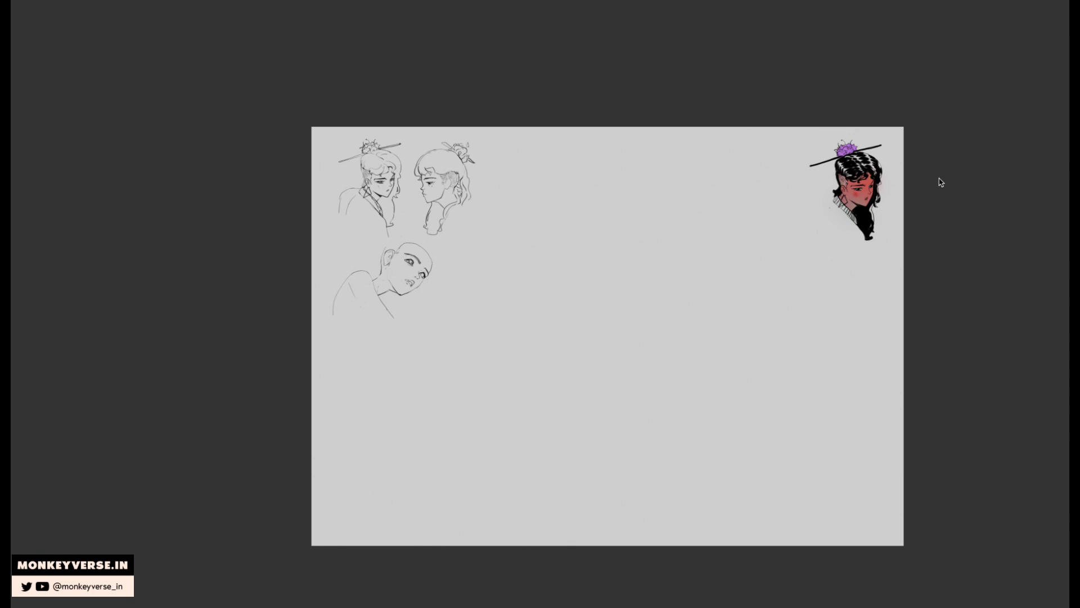
{"action": "left_click_drag", "start_coordinate": [643, 249], "coordinate": [663, 239]}
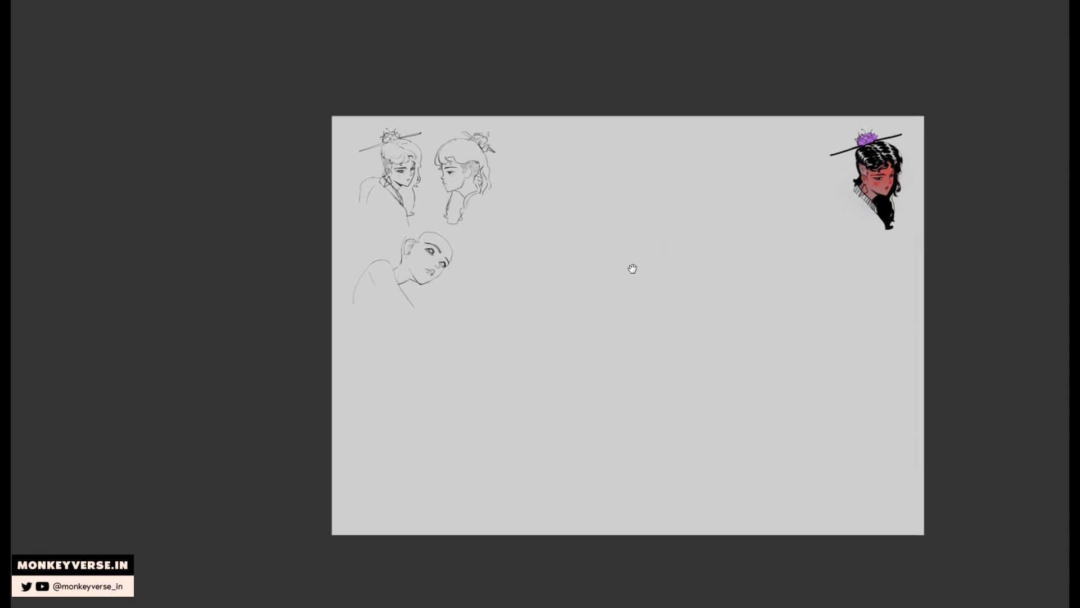
{"action": "scroll", "coordinate": [523, 311], "scroll_direction": "down", "scroll_amount": 1}
{"action": "left_click_drag", "start_coordinate": [548, 317], "coordinate": [536, 291]}
{"action": "left_click_drag", "start_coordinate": [574, 286], "coordinate": [551, 291]}
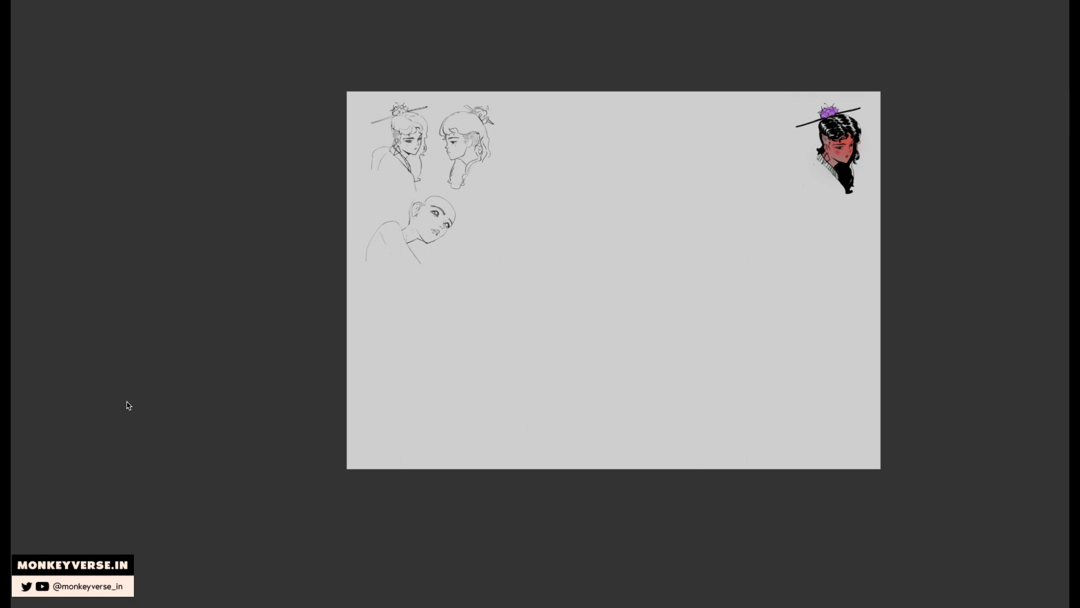
{"action": "left_click_drag", "start_coordinate": [567, 227], "coordinate": [613, 251]}
{"action": "left_click_drag", "start_coordinate": [596, 235], "coordinate": [535, 314]}
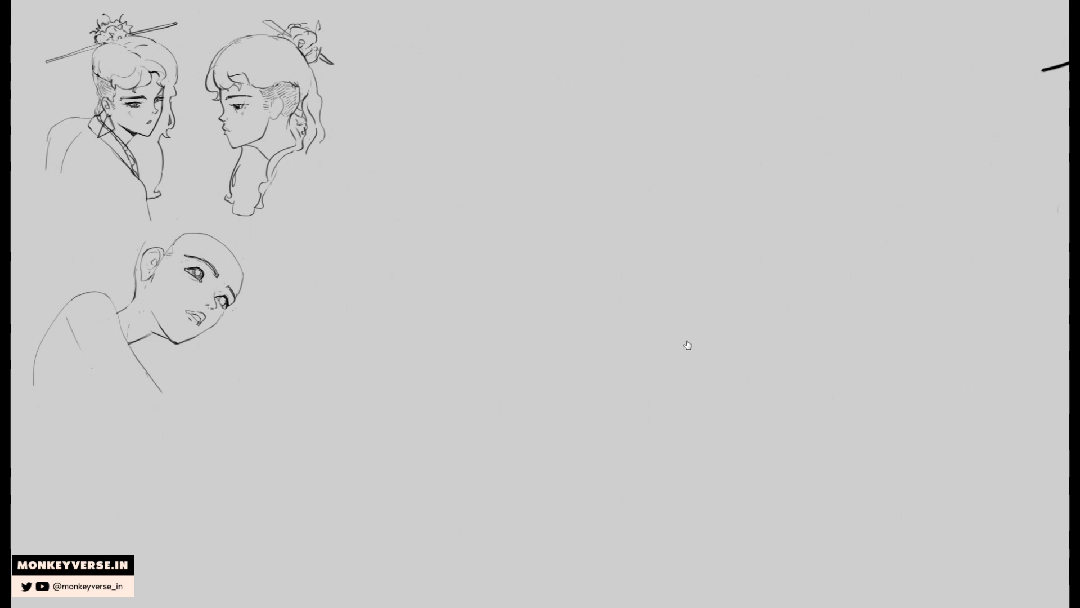
{"action": "mouse_move", "coordinate": [570, 130]}
{"action": "left_mouse_down"}
{"action": "mouse_move", "coordinate": [579, 189]}
{"action": "mouse_move", "coordinate": [530, 215]}
{"action": "mouse_move", "coordinate": [528, 248]}
{"action": "mouse_move", "coordinate": [553, 265]}
{"action": "mouse_move", "coordinate": [530, 254]}
{"action": "left_mouse_up"}
{"action": "key", "text": "ctrl+z"}
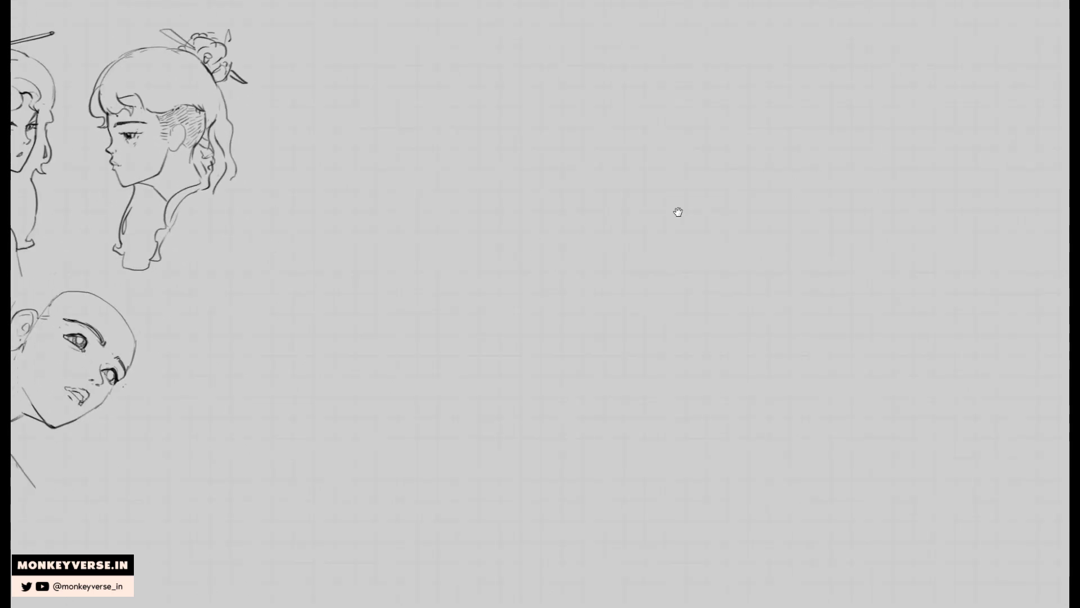
{"action": "scroll", "coordinate": [502, 229], "scroll_direction": "up", "scroll_amount": 3}
{"action": "scroll", "coordinate": [501, 241], "scroll_direction": "down", "scroll_amount": 1}
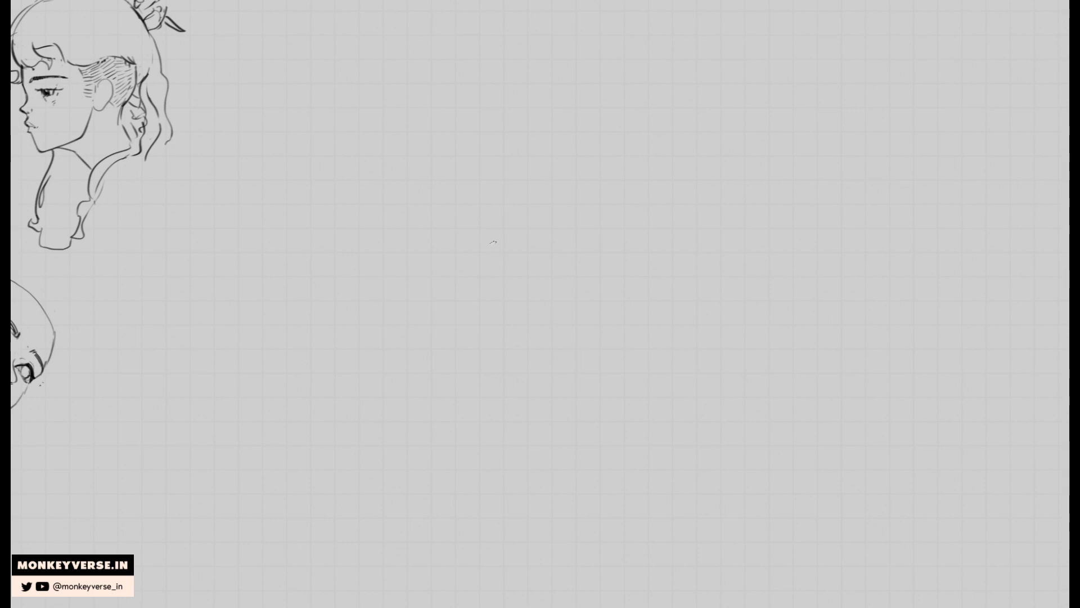
Draw crossing guidelines for a new face: a gently rising brow line and a slanted vertical centre line.
{"action": "left_click_drag", "start_coordinate": [453, 198], "coordinate": [545, 184]}
{"action": "key", "text": "ctrl+z"}
{"action": "mouse_move", "coordinate": [453, 201]}
{"action": "left_mouse_down"}
{"action": "mouse_move", "coordinate": [576, 178]}
{"action": "mouse_move", "coordinate": [524, 201]}
{"action": "left_mouse_up"}
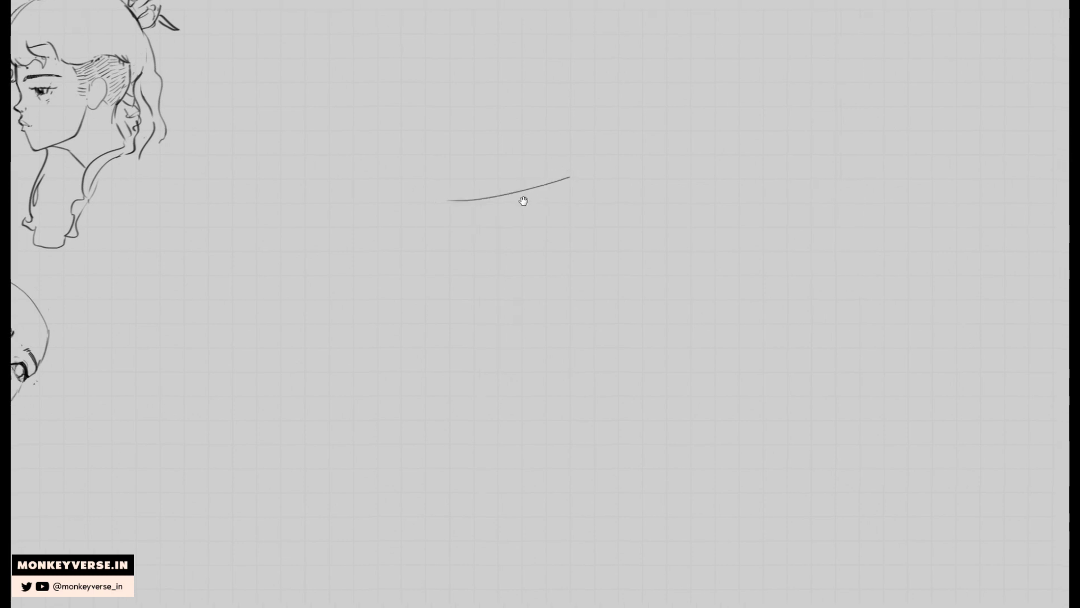
{"action": "left_click_drag", "start_coordinate": [478, 159], "coordinate": [510, 264]}
{"action": "key", "text": "ctrl+z"}
{"action": "left_click_drag", "start_coordinate": [487, 178], "coordinate": [511, 265]}
{"action": "key", "text": "ctrl+z"}
{"action": "left_click_drag", "start_coordinate": [483, 169], "coordinate": [522, 294]}
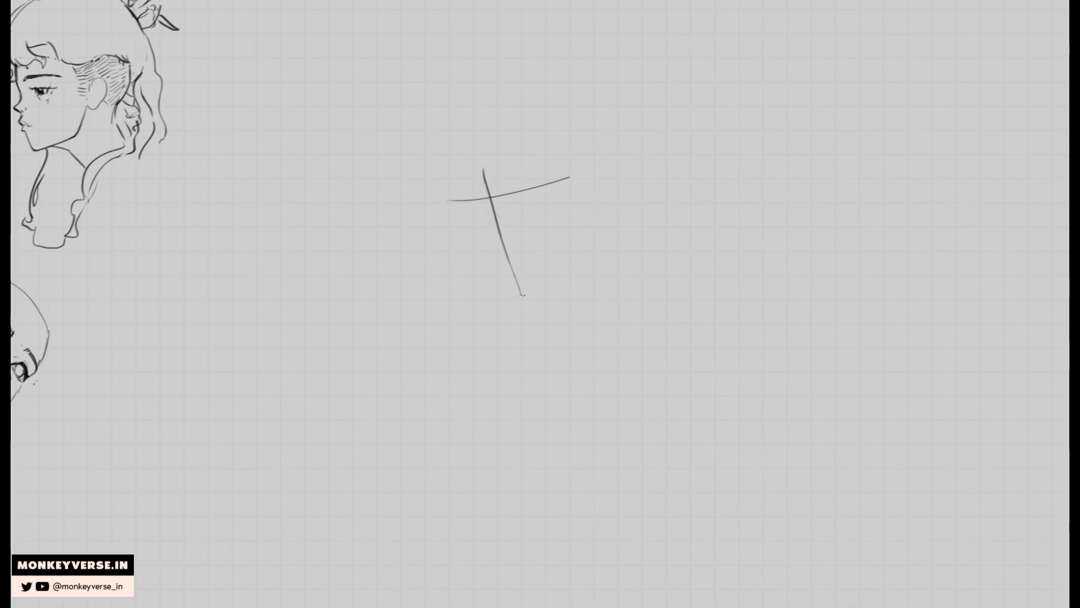
{"action": "scroll", "coordinate": [535, 279], "scroll_direction": "up", "scroll_amount": 1}
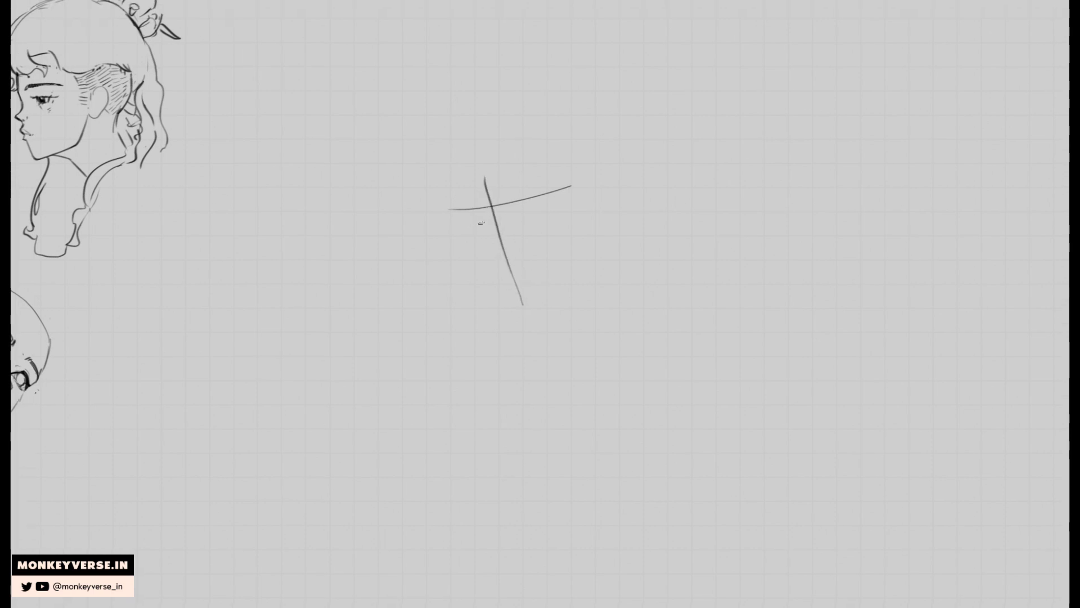
Break up the guidelines into two angled eyebrows with outer end marks, and draw the nose bridge and base.
{"action": "left_click_drag", "start_coordinate": [570, 223], "coordinate": [561, 223]}
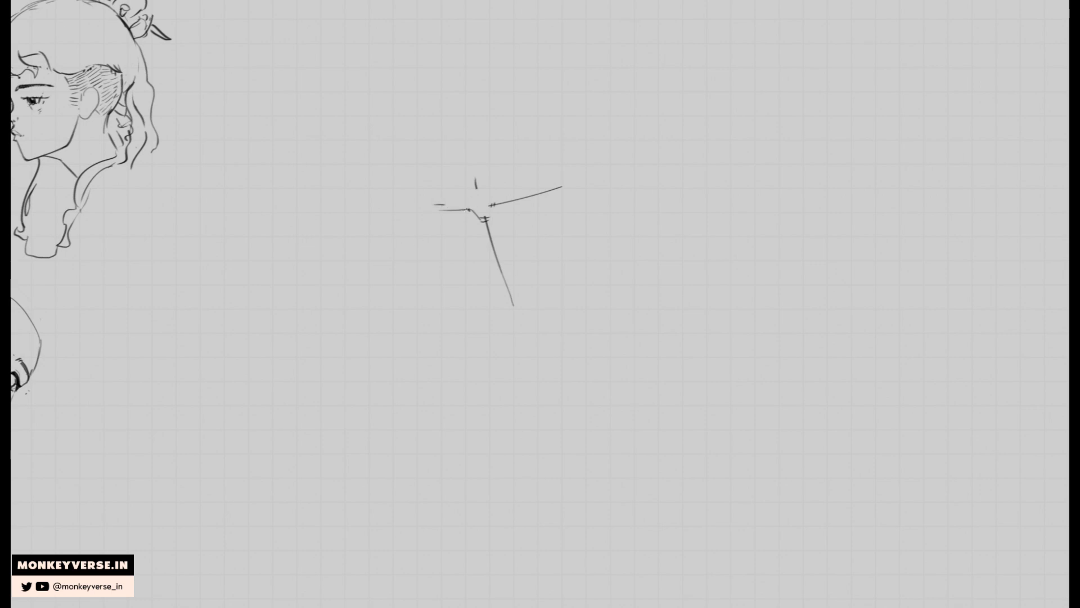
{"action": "left_click_drag", "start_coordinate": [495, 204], "coordinate": [547, 185]}
{"action": "key", "text": "ctrl+z"}
{"action": "mouse_move", "coordinate": [430, 203]}
{"action": "left_mouse_down"}
{"action": "mouse_move", "coordinate": [449, 225]}
{"action": "mouse_move", "coordinate": [440, 215]}
{"action": "left_mouse_up"}
{"action": "key", "text": "ctrl+z"}
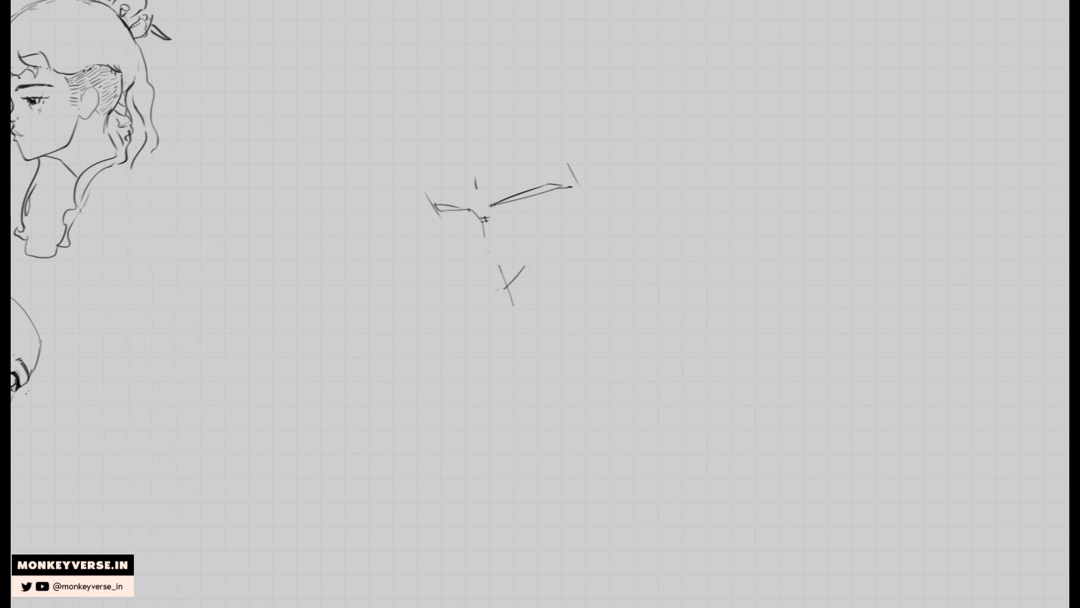
{"action": "left_click_drag", "start_coordinate": [484, 236], "coordinate": [496, 290]}
{"action": "left_click_drag", "start_coordinate": [516, 227], "coordinate": [514, 229]}
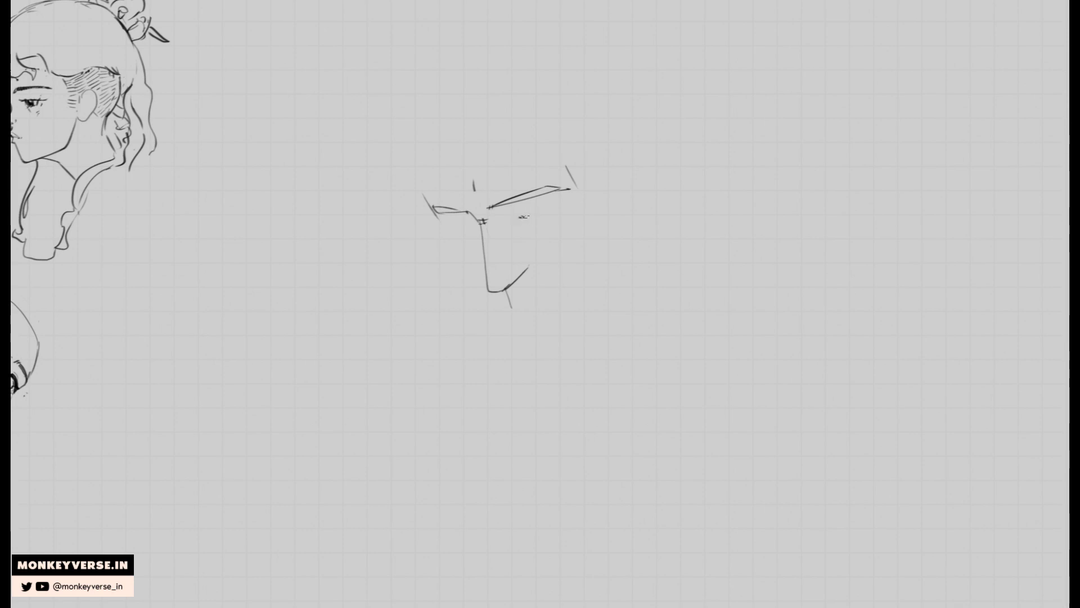
Draw two narrow, lowered eyes beneath the eyebrows and smooth the nose bridge into a curved contour.
{"action": "left_click_drag", "start_coordinate": [522, 217], "coordinate": [557, 204]}
{"action": "key", "text": "ctrl+z"}
{"action": "left_click_drag", "start_coordinate": [449, 230], "coordinate": [479, 226]}
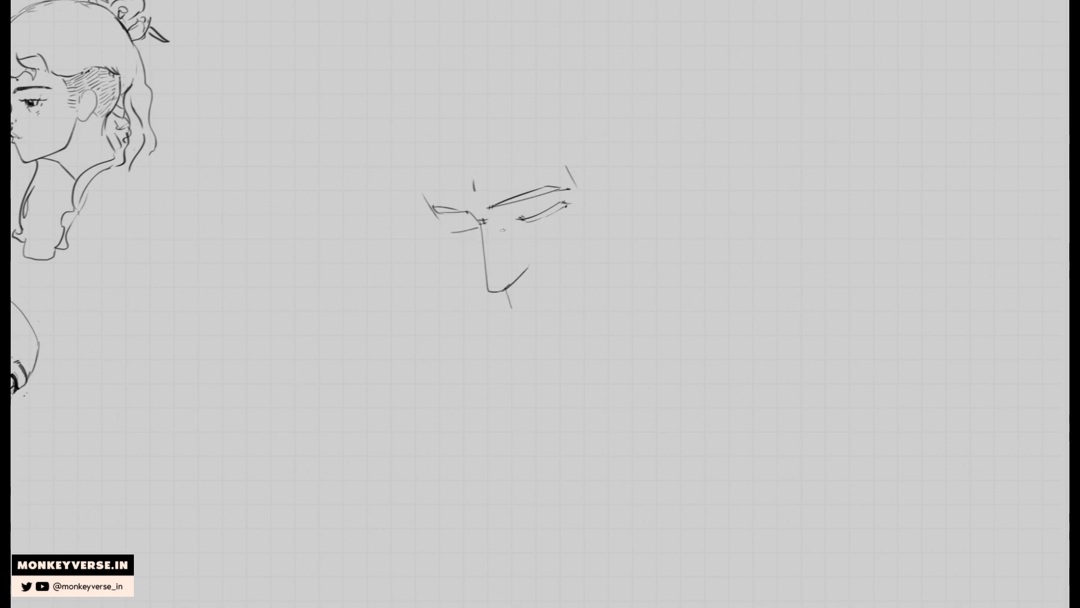
{"action": "mouse_move", "coordinate": [448, 231]}
{"action": "left_mouse_down"}
{"action": "mouse_move", "coordinate": [477, 233]}
{"action": "mouse_move", "coordinate": [482, 219]}
{"action": "mouse_move", "coordinate": [487, 290]}
{"action": "mouse_move", "coordinate": [530, 268]}
{"action": "left_mouse_up"}
{"action": "key", "text": "ctrl+z"}
{"action": "key", "text": "ctrl+z"}
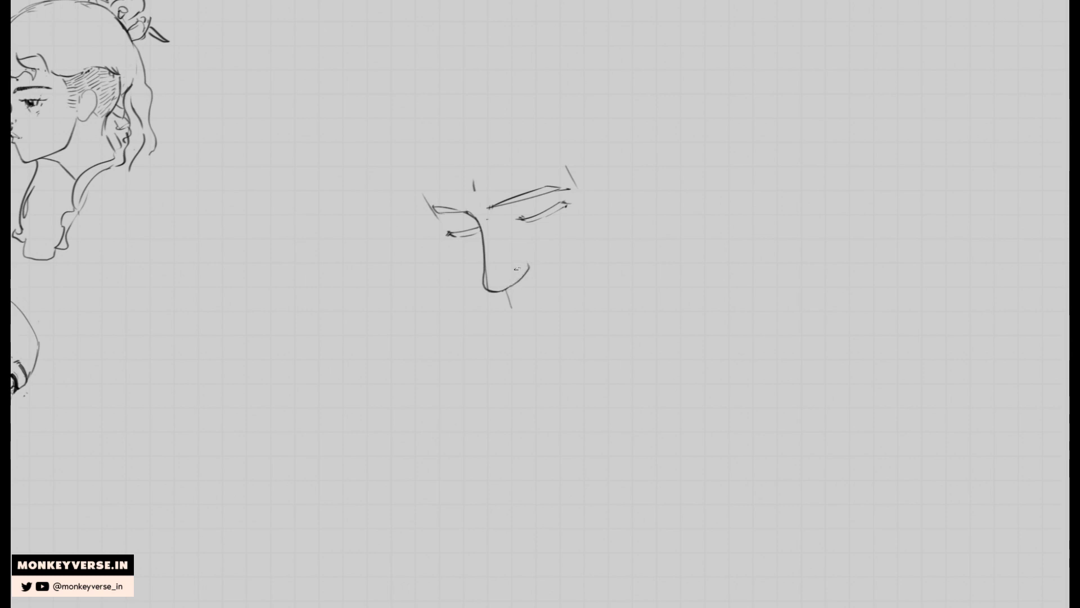
Round off the nose wing and add a dark nostril dot inside it.
{"action": "left_click_drag", "start_coordinate": [523, 261], "coordinate": [530, 267]}
{"action": "left_click_drag", "start_coordinate": [514, 264], "coordinate": [517, 263]}
{"action": "scroll", "coordinate": [550, 231], "scroll_direction": "down", "scroll_amount": 5}
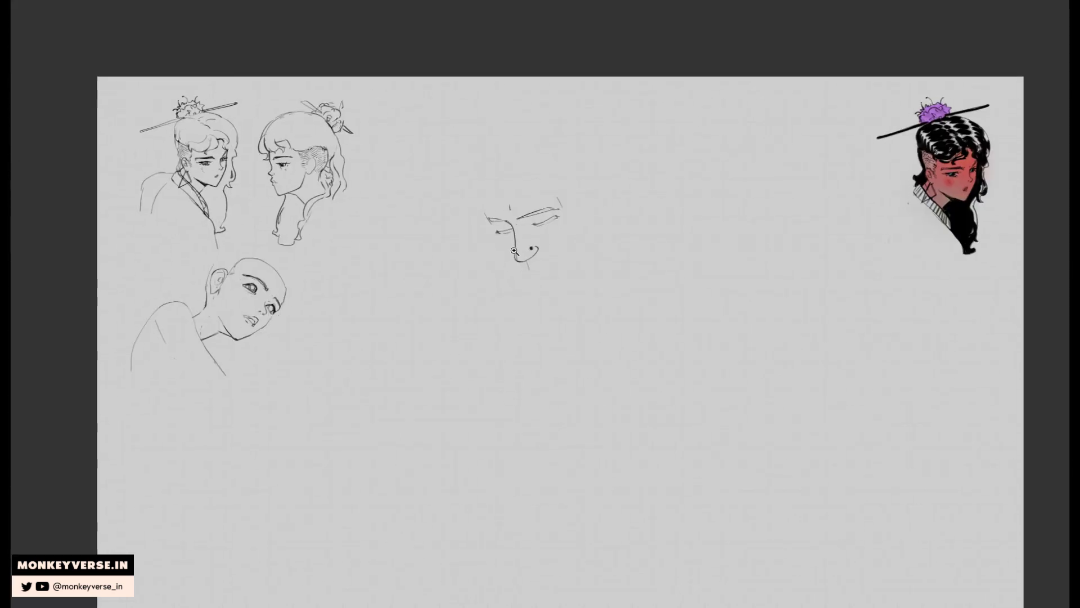
{"action": "scroll", "coordinate": [550, 231], "scroll_direction": "up", "scroll_amount": 6}
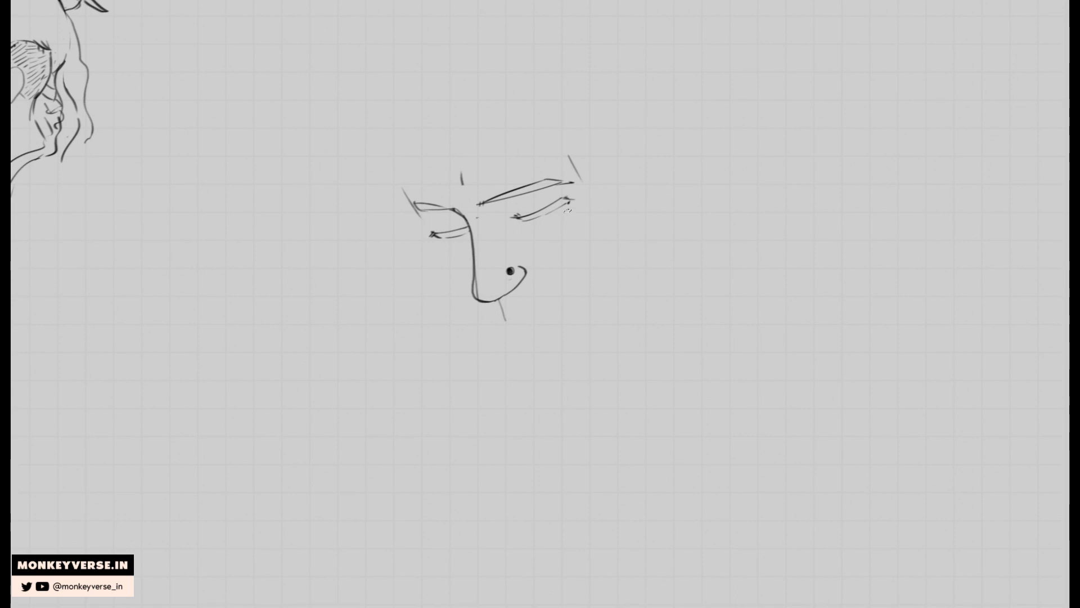
Mirror the face sketch horizontally and fill both lowered eyes with solid black.
{"action": "key", "text": "ctrl+shift+h"}
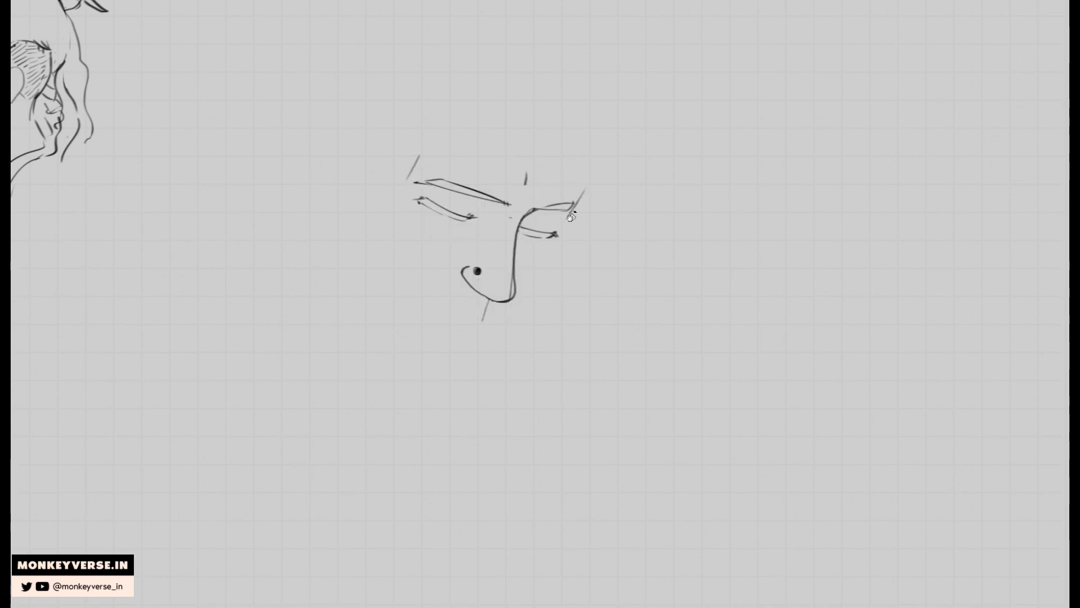
{"action": "key", "text": "r"}
{"action": "mouse_move", "coordinate": [668, 156]}
{"action": "left_mouse_down"}
{"action": "mouse_move", "coordinate": [639, 136]}
{"action": "mouse_move", "coordinate": [523, 110]}
{"action": "left_mouse_up"}
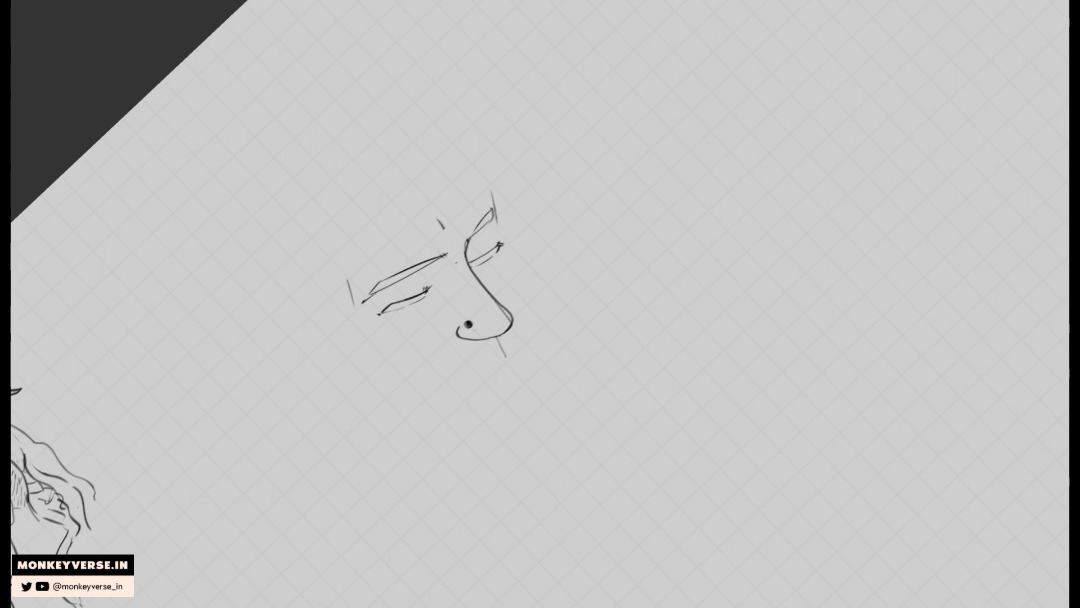
{"action": "left_click_drag", "start_coordinate": [422, 295], "coordinate": [396, 304]}
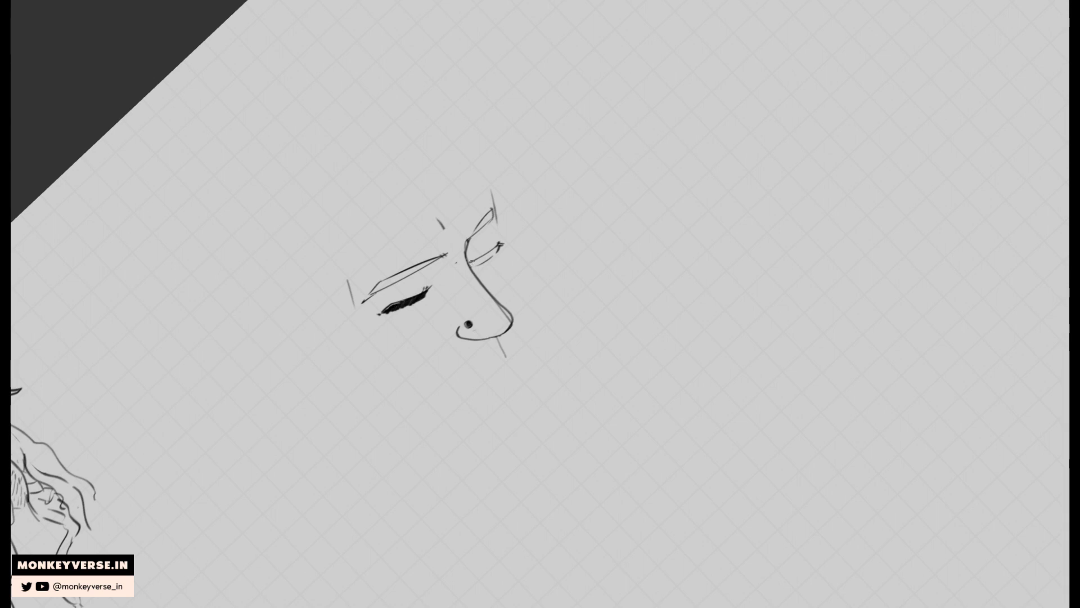
{"action": "mouse_move", "coordinate": [470, 264]}
{"action": "left_mouse_down"}
{"action": "mouse_move", "coordinate": [494, 238]}
{"action": "mouse_move", "coordinate": [483, 260]}
{"action": "left_mouse_up"}
{"action": "mouse_move", "coordinate": [491, 221]}
{"action": "left_mouse_down"}
{"action": "mouse_move", "coordinate": [500, 244]}
{"action": "mouse_move", "coordinate": [515, 230]}
{"action": "left_mouse_up"}
{"action": "key", "text": "ctrl+z"}
{"action": "key", "text": "ctrl+z"}
Draw the far side of the face as a contour running from the outer brow over the cheek towards the chin.
{"action": "key", "text": "5"}
{"action": "mouse_move", "coordinate": [508, 272]}
{"action": "left_mouse_down"}
{"action": "mouse_move", "coordinate": [528, 248]}
{"action": "mouse_move", "coordinate": [543, 307]}
{"action": "mouse_move", "coordinate": [520, 283]}
{"action": "mouse_move", "coordinate": [549, 239]}
{"action": "left_mouse_up"}
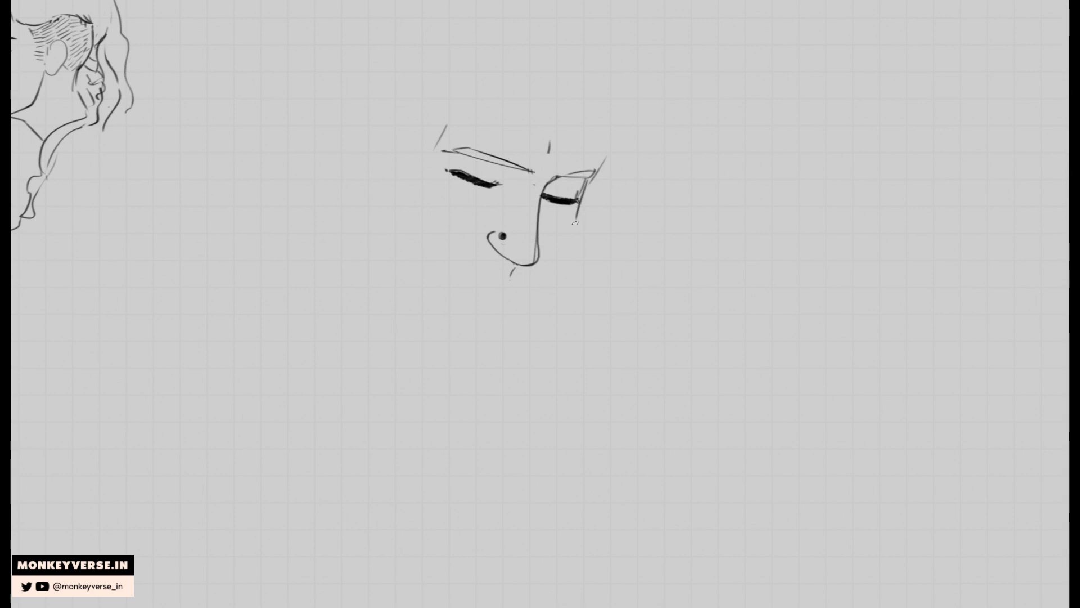
{"action": "mouse_move", "coordinate": [577, 201]}
{"action": "left_mouse_down"}
{"action": "mouse_move", "coordinate": [567, 244]}
{"action": "mouse_move", "coordinate": [503, 330]}
{"action": "left_mouse_up"}
{"action": "key", "text": "ctrl+z"}
{"action": "key", "text": "ctrl+z"}
{"action": "left_click_drag", "start_coordinate": [543, 280], "coordinate": [520, 319]}
{"action": "mouse_move", "coordinate": [569, 237]}
{"action": "left_mouse_down"}
{"action": "mouse_move", "coordinate": [549, 284]}
{"action": "mouse_move", "coordinate": [474, 378]}
{"action": "left_mouse_up"}
{"action": "key", "text": "ctrl+z"}
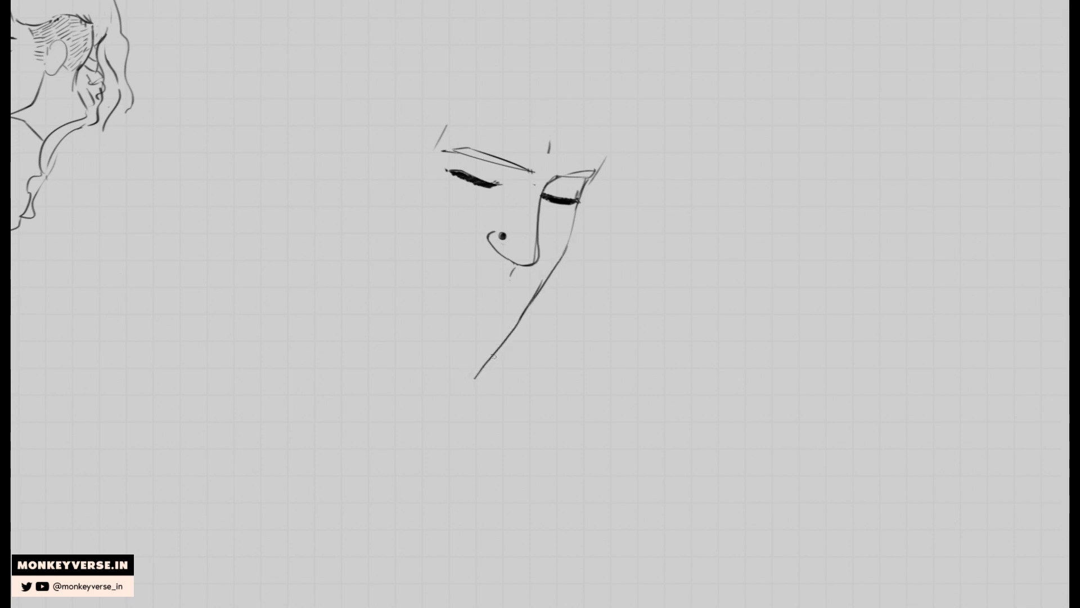
{"action": "key", "text": "ctrl+z"}
Close the chin and draw the near jaw curving up to short double marks at the temple.
{"action": "left_click_drag", "start_coordinate": [493, 354], "coordinate": [473, 366]}
{"action": "left_click_drag", "start_coordinate": [410, 98], "coordinate": [401, 115]}
{"action": "mouse_move", "coordinate": [414, 98]}
{"action": "left_mouse_down"}
{"action": "mouse_move", "coordinate": [374, 167]}
{"action": "mouse_move", "coordinate": [371, 245]}
{"action": "mouse_move", "coordinate": [401, 307]}
{"action": "mouse_move", "coordinate": [477, 367]}
{"action": "left_mouse_up"}
{"action": "key", "text": "ctrl+z"}
Draw the mouth below the nose with a peaked upper lip and a short shadow line under the lower lip.
{"action": "mouse_move", "coordinate": [598, 286]}
{"action": "left_mouse_down"}
{"action": "mouse_move", "coordinate": [557, 280]}
{"action": "mouse_move", "coordinate": [618, 291]}
{"action": "left_mouse_up"}
{"action": "key", "text": "r"}
{"action": "mouse_move", "coordinate": [625, 196]}
{"action": "left_mouse_down"}
{"action": "mouse_move", "coordinate": [612, 172]}
{"action": "mouse_move", "coordinate": [474, 170]}
{"action": "left_mouse_up"}
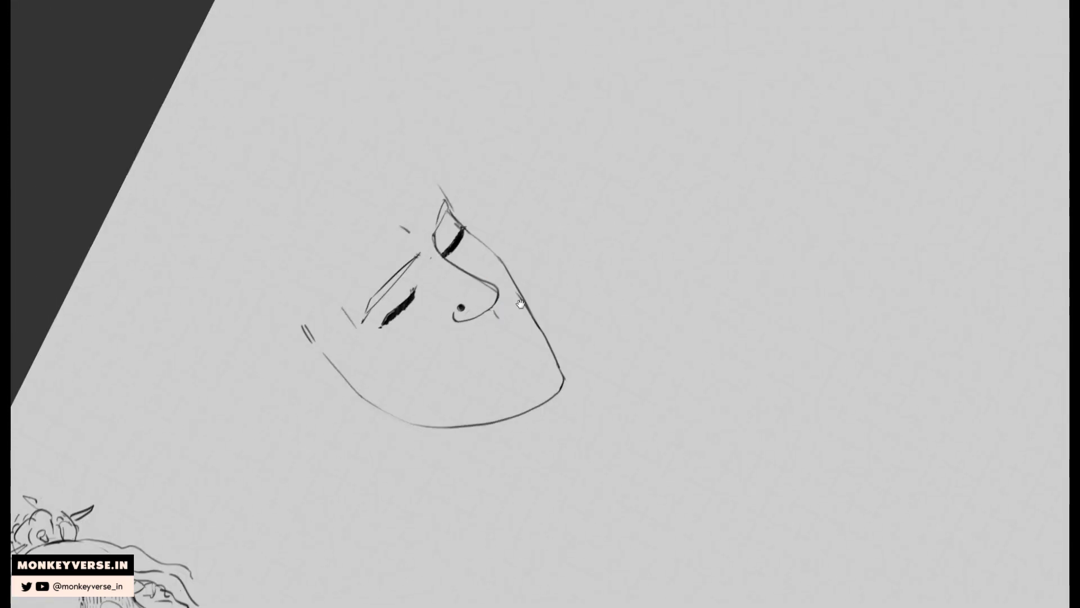
{"action": "key", "text": "r"}
{"action": "left_click_drag", "start_coordinate": [513, 282], "coordinate": [466, 319]}
{"action": "mouse_move", "coordinate": [483, 311]}
{"action": "left_mouse_down"}
{"action": "mouse_move", "coordinate": [526, 289]}
{"action": "mouse_move", "coordinate": [507, 317]}
{"action": "left_mouse_up"}
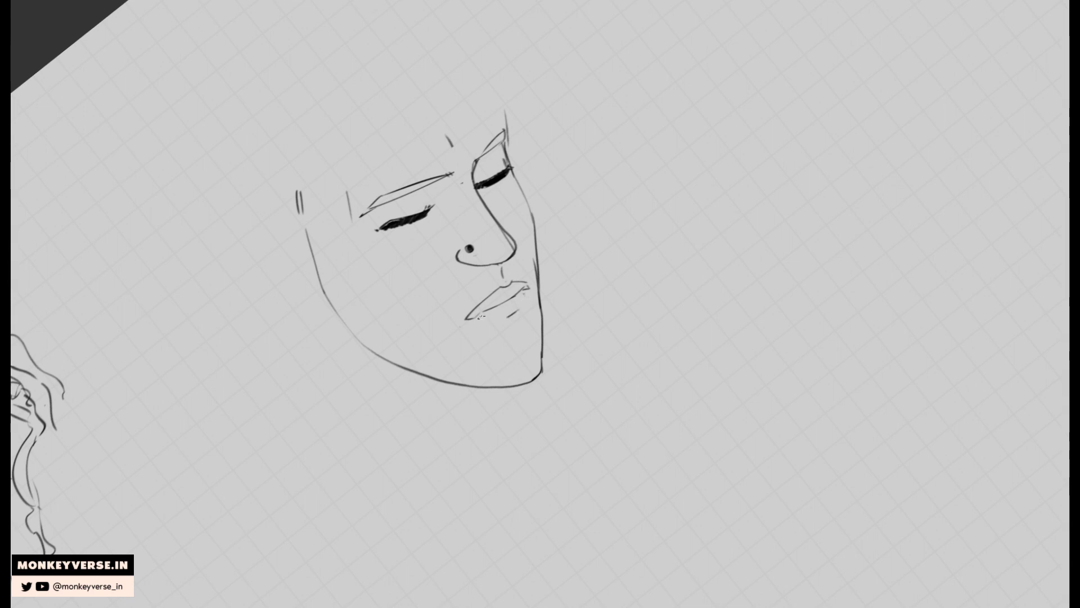
{"action": "key", "text": "Escape"}
Add short lower-lid lines under both eyes and reshape the near eye with a tapered lash at its outer corner.
{"action": "mouse_move", "coordinate": [619, 252]}
{"action": "left_mouse_down"}
{"action": "mouse_move", "coordinate": [531, 289]}
{"action": "mouse_move", "coordinate": [387, 317]}
{"action": "left_mouse_up"}
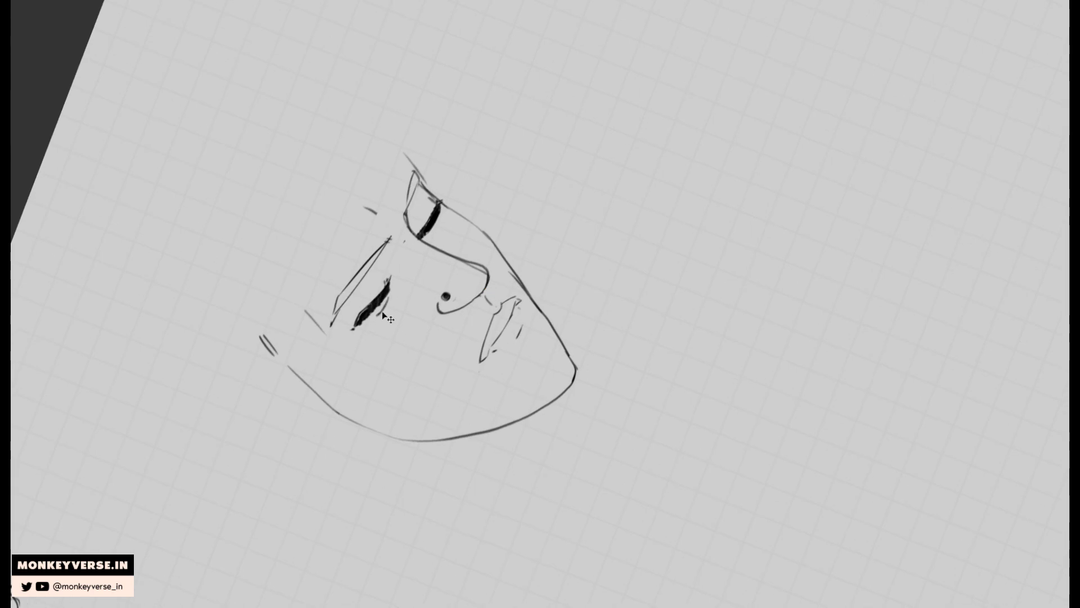
{"action": "left_click_drag", "start_coordinate": [390, 296], "coordinate": [377, 319]}
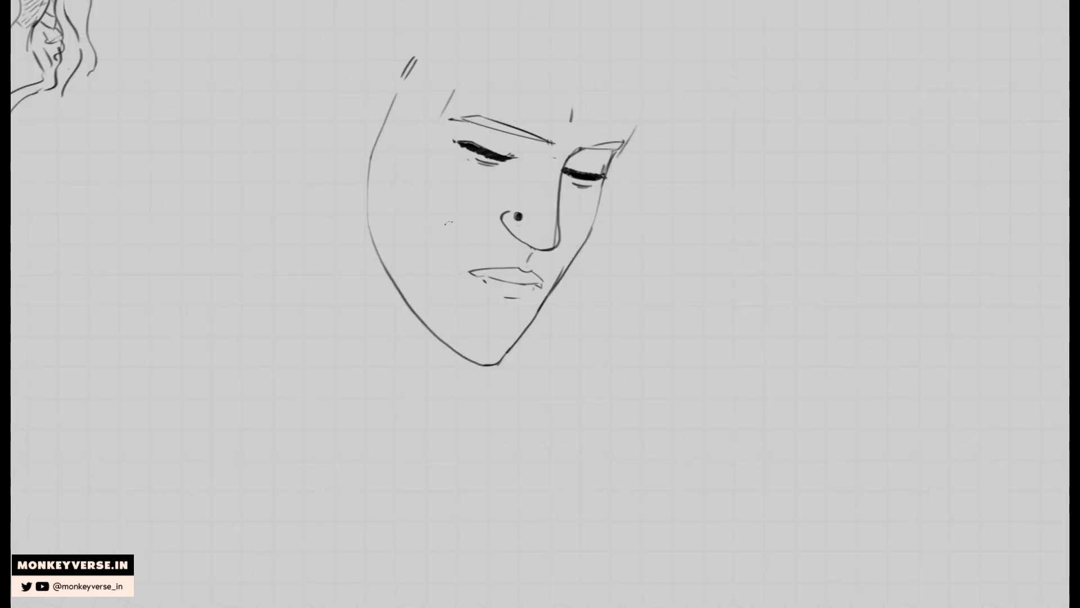
{"action": "mouse_move", "coordinate": [507, 152]}
{"action": "left_mouse_down"}
{"action": "mouse_move", "coordinate": [518, 157]}
{"action": "mouse_move", "coordinate": [505, 163]}
{"action": "left_mouse_up"}
{"action": "left_click_drag", "start_coordinate": [450, 139], "coordinate": [465, 143]}
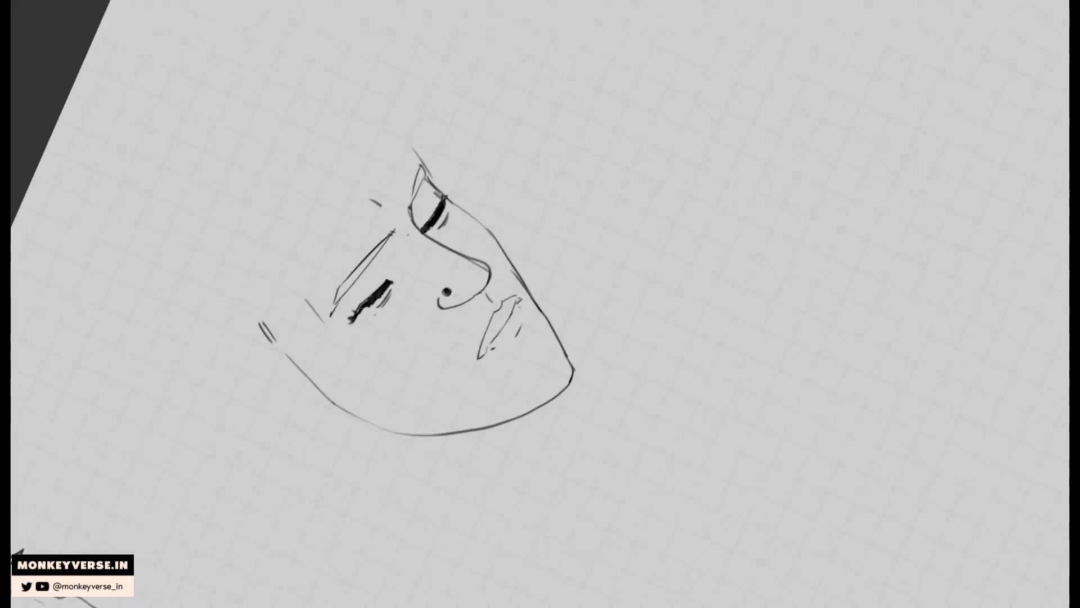
{"action": "mouse_move", "coordinate": [358, 311]}
{"action": "left_mouse_down"}
{"action": "mouse_move", "coordinate": [380, 295]}
{"action": "mouse_move", "coordinate": [366, 309]}
{"action": "mouse_move", "coordinate": [375, 304]}
{"action": "left_mouse_up"}
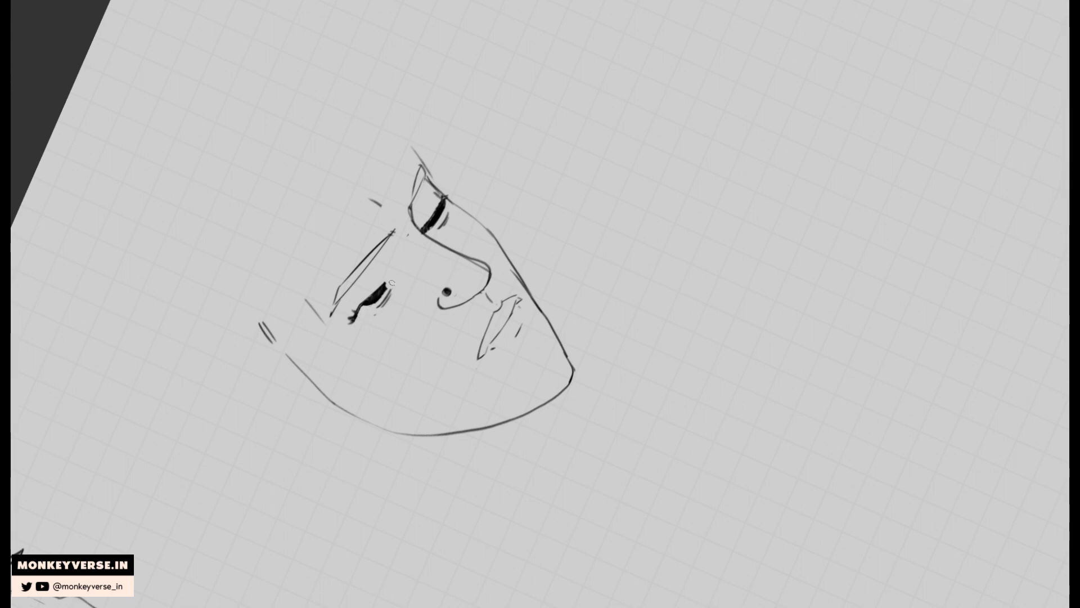
{"action": "left_click_drag", "start_coordinate": [395, 281], "coordinate": [350, 320]}
{"action": "key", "text": "ctrl+z"}
{"action": "mouse_move", "coordinate": [426, 226]}
{"action": "left_mouse_down"}
{"action": "mouse_move", "coordinate": [443, 199]}
{"action": "mouse_move", "coordinate": [422, 228]}
{"action": "left_mouse_up"}
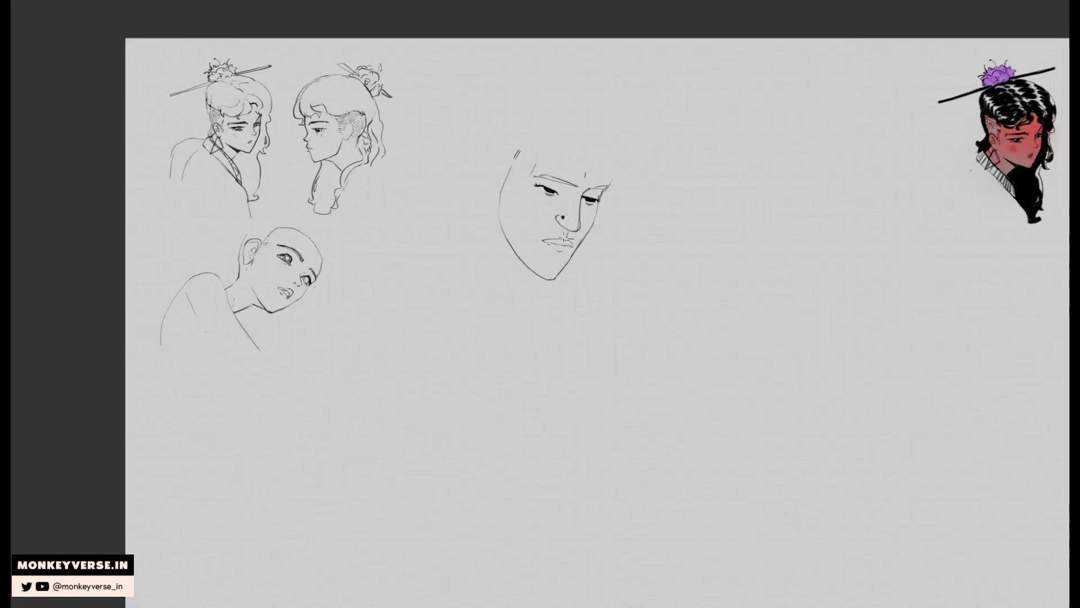
Select the mouth area, adjust it with Free Transform and deselect it.
{"action": "mouse_move", "coordinate": [564, 237]}
{"action": "left_mouse_down"}
{"action": "mouse_move", "coordinate": [546, 254]}
{"action": "mouse_move", "coordinate": [598, 242]}
{"action": "left_mouse_up"}
{"action": "key", "text": "ctrl+t"}
{"action": "key", "text": "Return"}
{"action": "key", "text": "ctrl+d"}
{"action": "scroll", "coordinate": [631, 188], "scroll_direction": "up", "scroll_amount": 3}
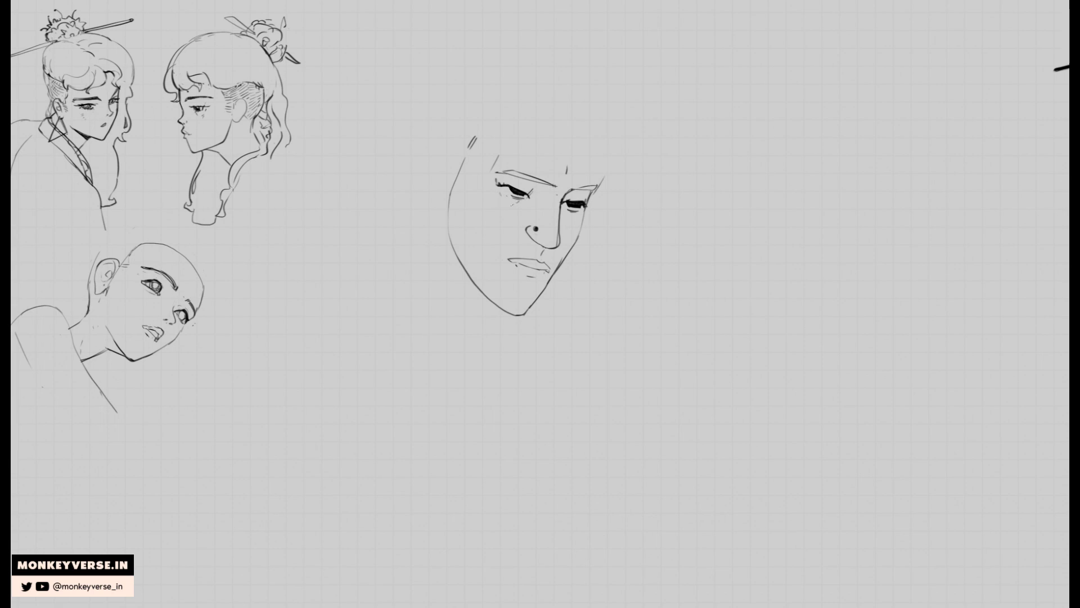
Add small hatch marks on the near cheek and redraw the far cheek and jaw contour down to the chin.
{"action": "left_click_drag", "start_coordinate": [473, 198], "coordinate": [478, 208]}
{"action": "left_click_drag", "start_coordinate": [587, 211], "coordinate": [579, 242]}
{"action": "key", "text": "ctrl+z"}
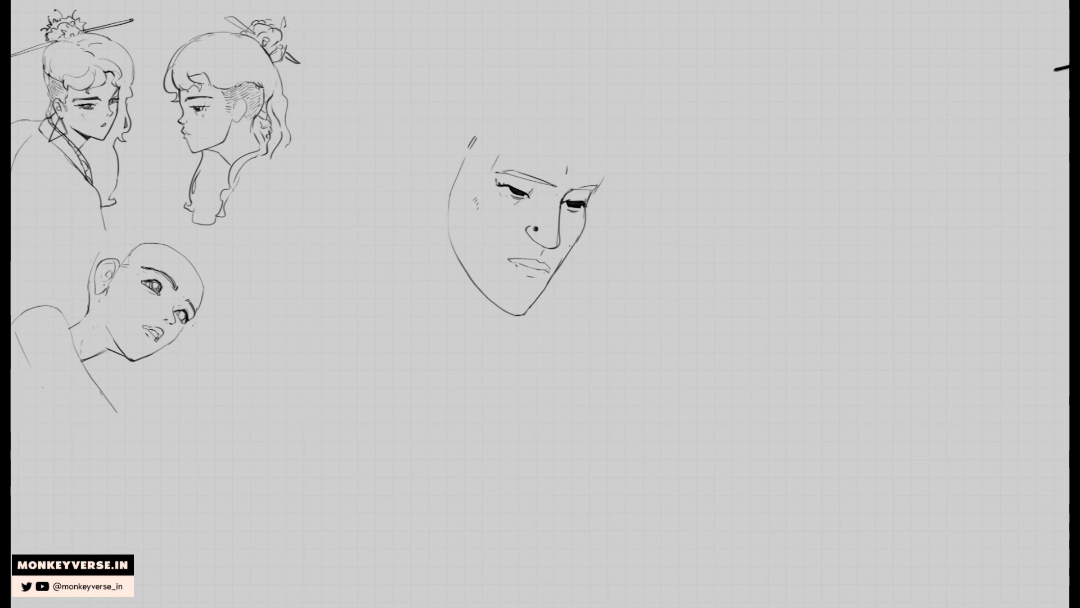
{"action": "key", "text": "ctrl+z"}
{"action": "key", "text": "ctrl+z"}
{"action": "left_click_drag", "start_coordinate": [562, 265], "coordinate": [537, 302]}
{"action": "key", "text": "ctrl+z"}
{"action": "key", "text": "ctrl+z"}
{"action": "left_click_drag", "start_coordinate": [567, 252], "coordinate": [524, 314]}
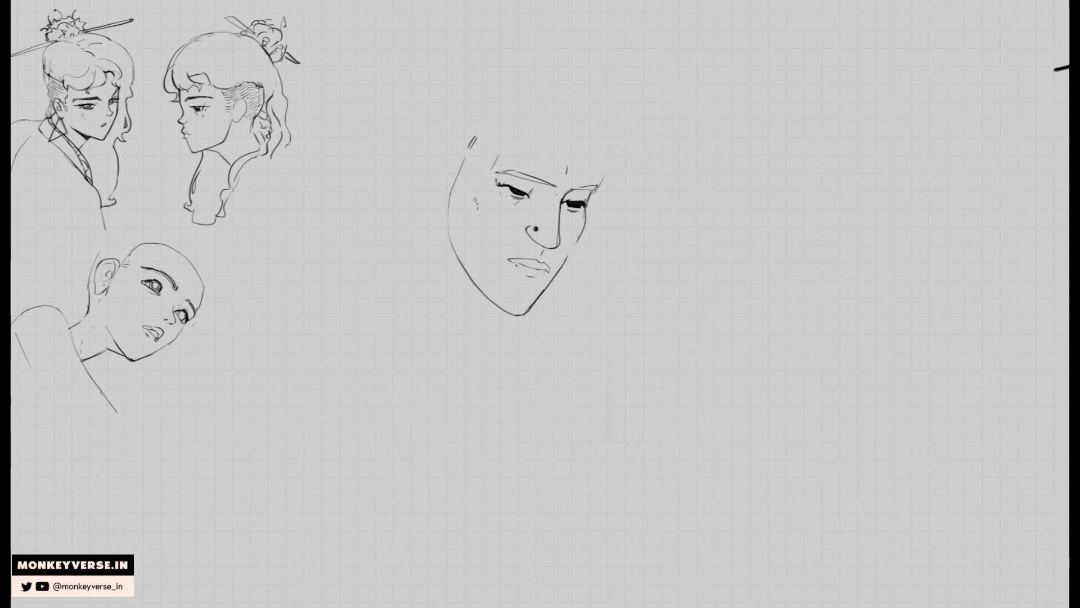
{"action": "left_click_drag", "start_coordinate": [562, 264], "coordinate": [585, 225]}
Mirror the face sketch back horizontally and tilt the near eyebrow slightly with Free Transform.
{"action": "left_click_drag", "start_coordinate": [629, 192], "coordinate": [615, 195]}
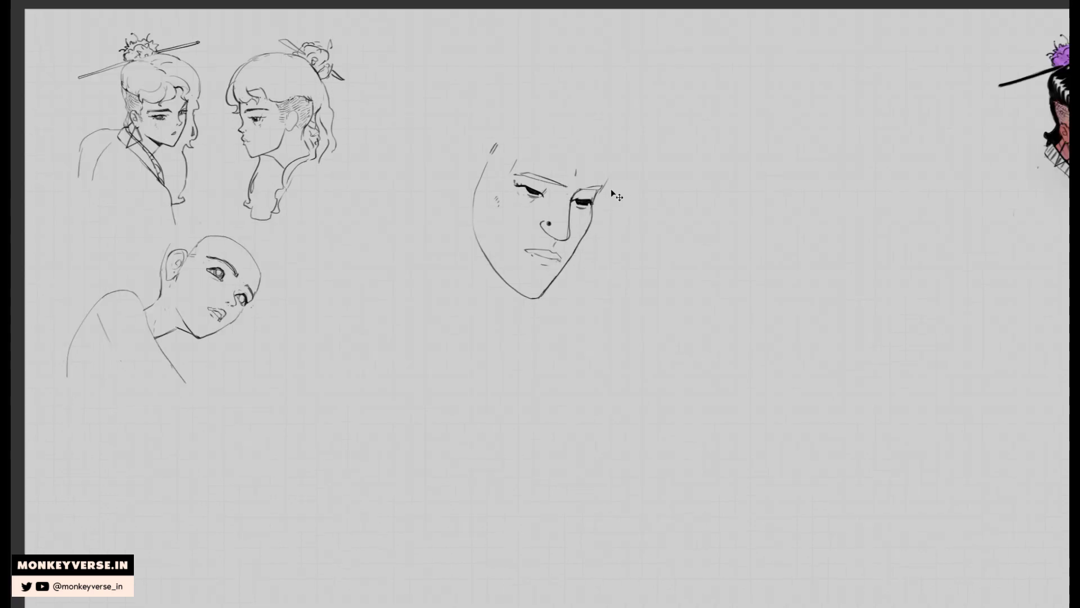
{"action": "key", "text": "ctrl+shift+h"}
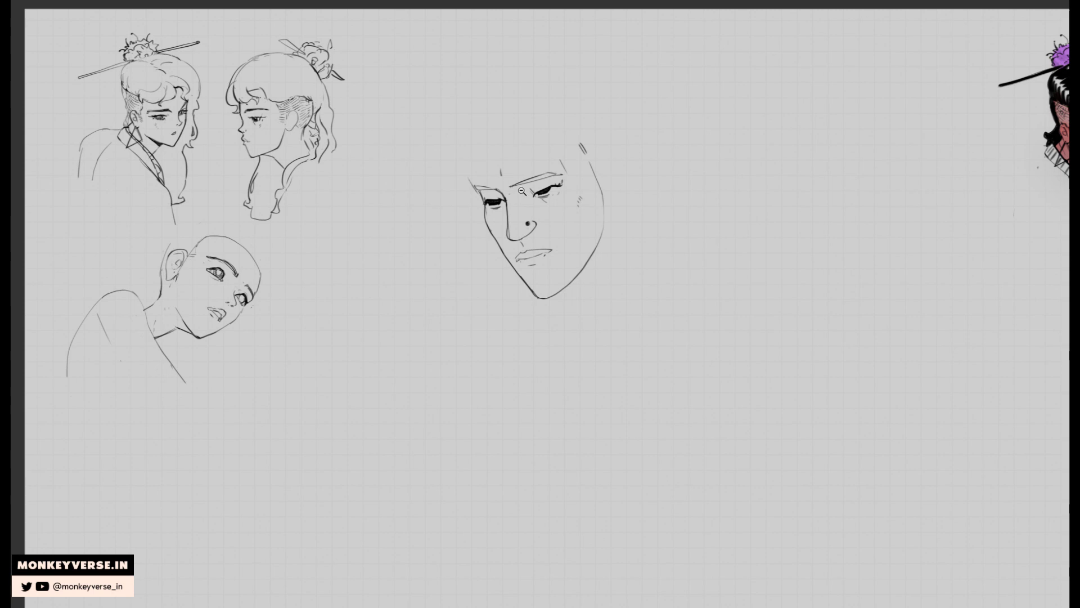
{"action": "scroll", "coordinate": [521, 191], "scroll_direction": "up", "scroll_amount": 2}
{"action": "mouse_move", "coordinate": [526, 169]}
{"action": "left_mouse_down"}
{"action": "mouse_move", "coordinate": [509, 194]}
{"action": "mouse_move", "coordinate": [542, 190]}
{"action": "mouse_move", "coordinate": [591, 147]}
{"action": "left_mouse_up"}
{"action": "key", "text": "ctrl+t"}
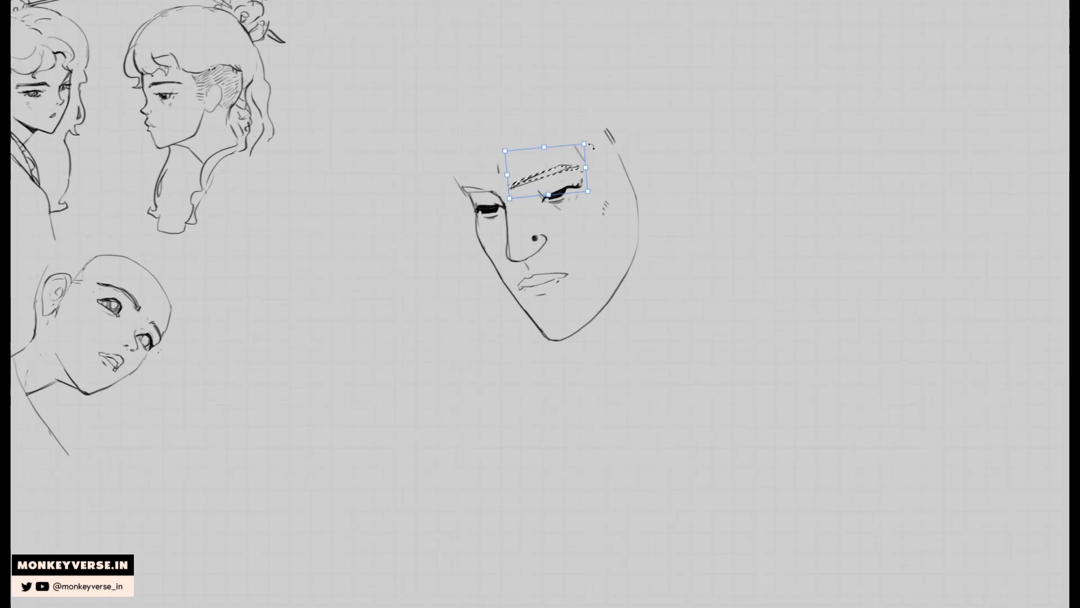
{"action": "key", "text": "Return"}
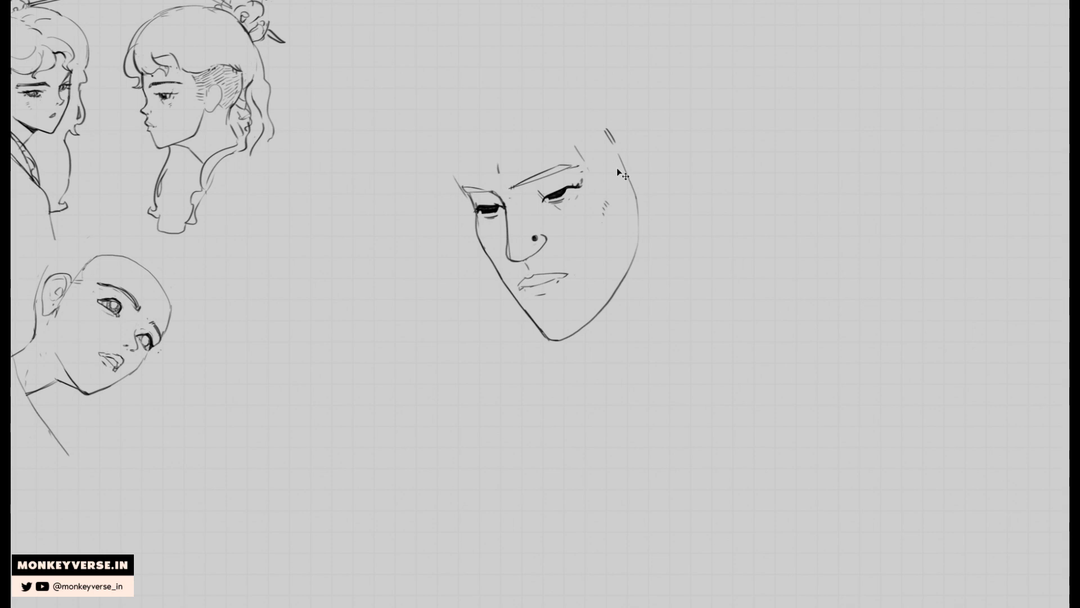
Draw the outer curve of the near ear beside the upper jaw line and hatch the temple next to it.
{"action": "mouse_move", "coordinate": [613, 145]}
{"action": "left_mouse_down"}
{"action": "mouse_move", "coordinate": [620, 169]}
{"action": "mouse_move", "coordinate": [639, 143]}
{"action": "mouse_move", "coordinate": [647, 178]}
{"action": "left_mouse_up"}
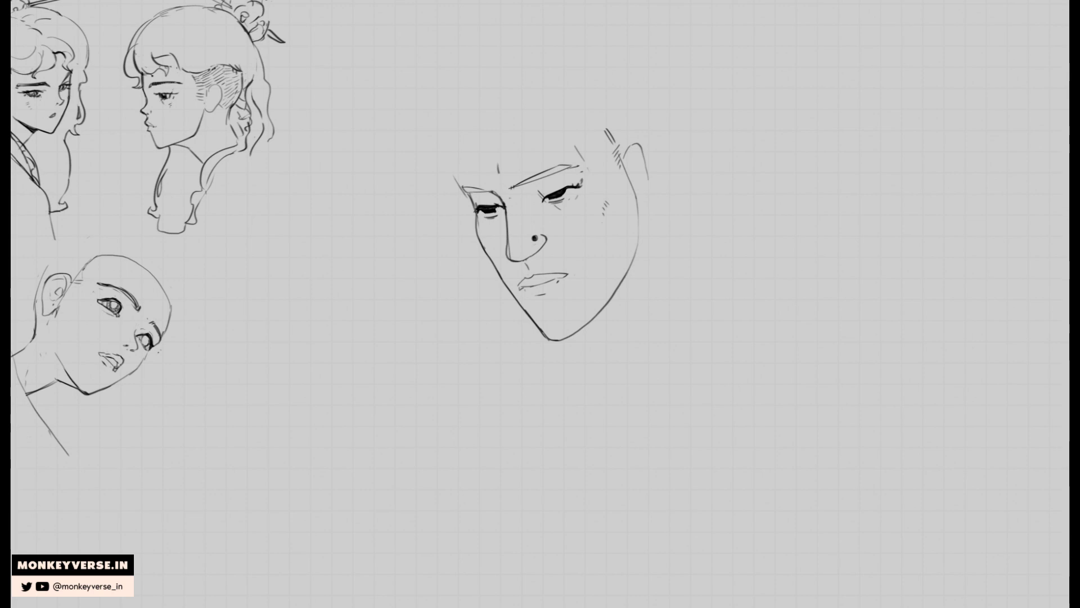
Touch up the lids and lashes of both eyes on the large frowning face sketch.
{"action": "left_click_drag", "start_coordinate": [485, 208], "coordinate": [503, 206]}
{"action": "key", "text": "ctrl+z"}
{"action": "left_click_drag", "start_coordinate": [543, 200], "coordinate": [585, 181]}
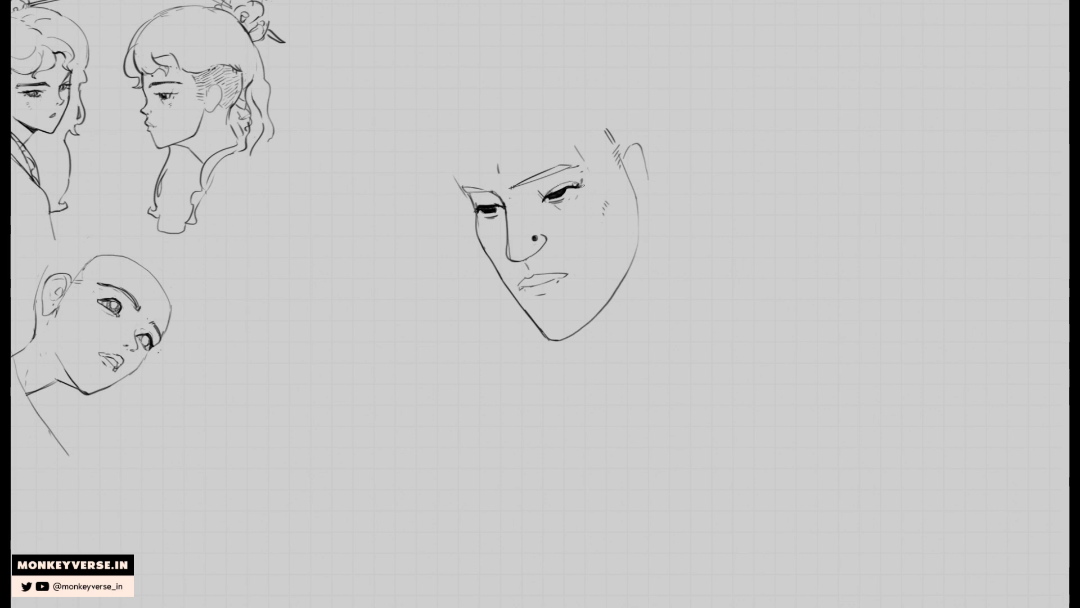
{"action": "left_click_drag", "start_coordinate": [485, 209], "coordinate": [476, 207]}
{"action": "left_click_drag", "start_coordinate": [541, 236], "coordinate": [542, 251]}
{"action": "key", "text": "ctrl+z"}
Smooth and thicken the contour of the large face from the far cheek down to the chin.
{"action": "key", "text": "Tab"}
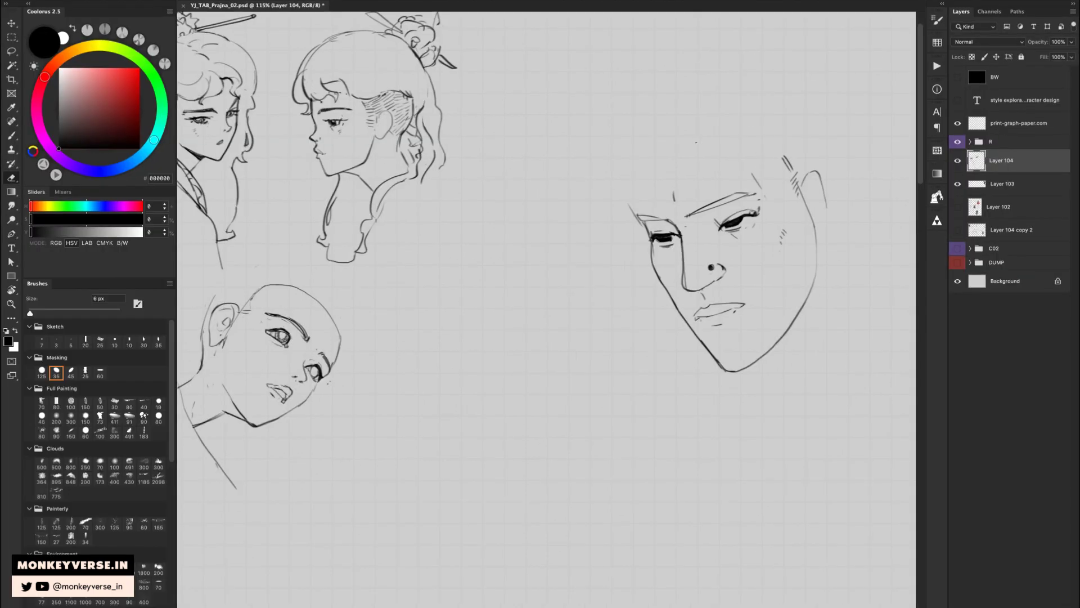
{"action": "key", "text": "r"}
{"action": "left_click_drag", "start_coordinate": [673, 116], "coordinate": [666, 159]}
{"action": "left_click_drag", "start_coordinate": [542, 214], "coordinate": [530, 212]}
{"action": "mouse_move", "coordinate": [747, 289]}
{"action": "left_mouse_down"}
{"action": "mouse_move", "coordinate": [640, 261]}
{"action": "mouse_move", "coordinate": [600, 194]}
{"action": "left_mouse_up"}
{"action": "key", "text": "Tab"}
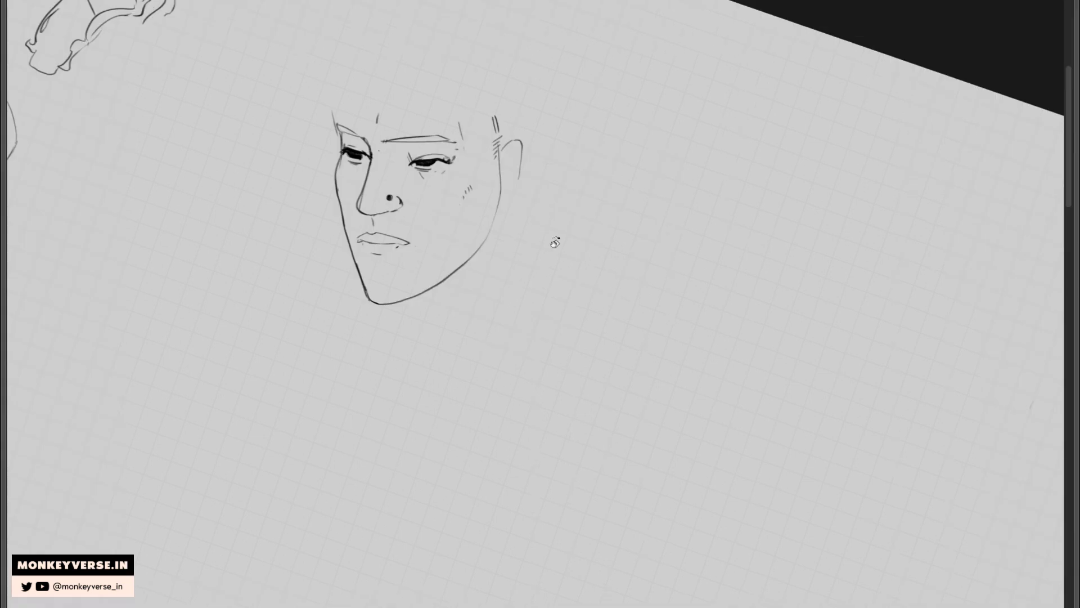
{"action": "left_click_drag", "start_coordinate": [557, 258], "coordinate": [745, 247]}
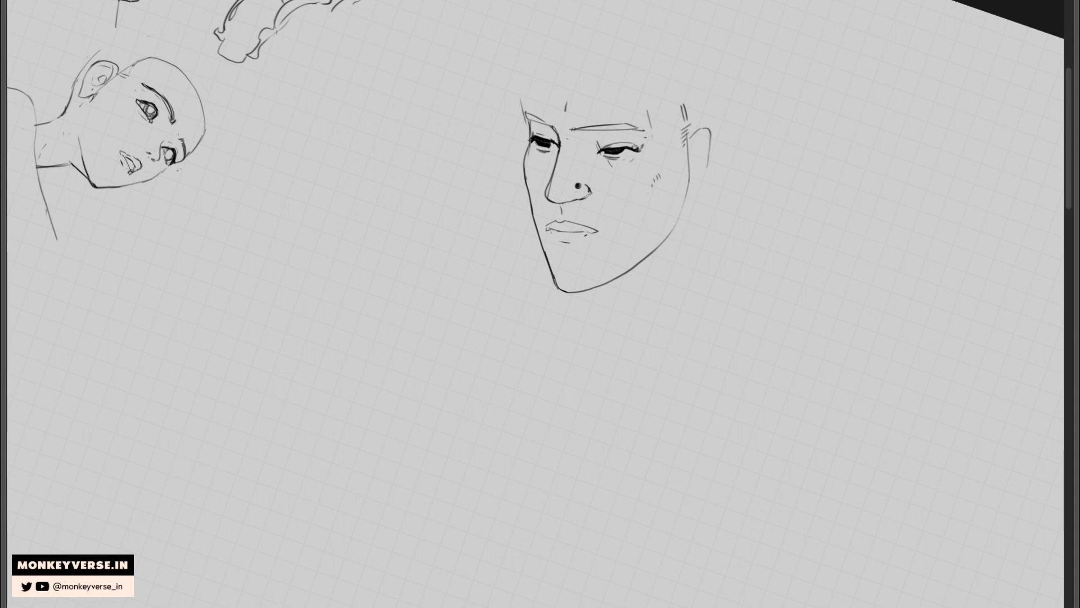
{"action": "key", "text": "r"}
{"action": "left_click_drag", "start_coordinate": [756, 236], "coordinate": [753, 380]}
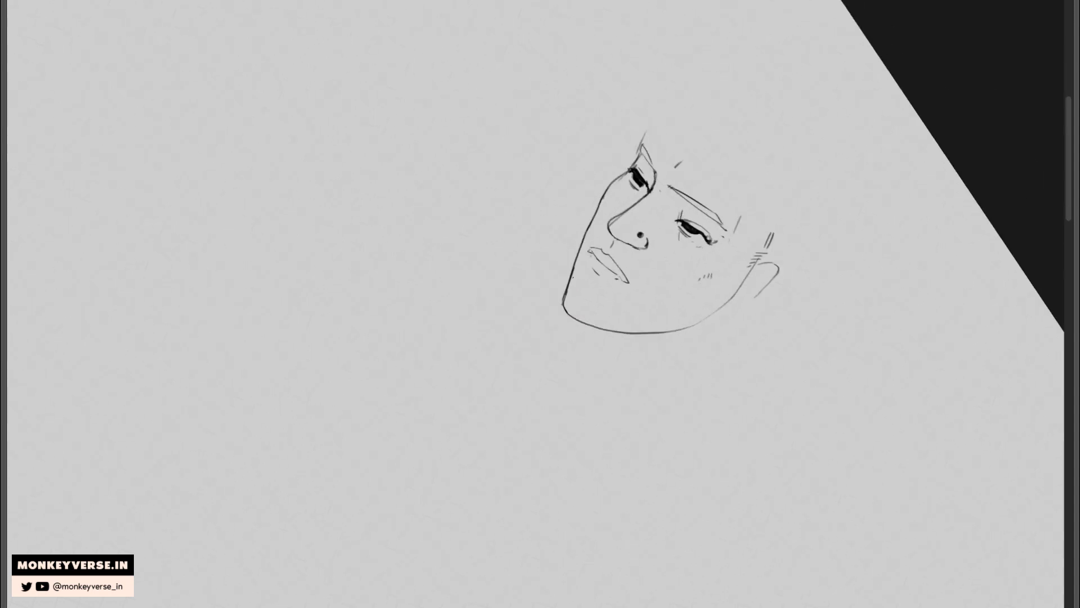
{"action": "mouse_move", "coordinate": [576, 261]}
{"action": "left_mouse_down"}
{"action": "mouse_move", "coordinate": [563, 294]}
{"action": "mouse_move", "coordinate": [574, 317]}
{"action": "left_mouse_up"}
{"action": "key", "text": "ctrl+z"}
{"action": "mouse_move", "coordinate": [578, 253]}
{"action": "left_mouse_down"}
{"action": "mouse_move", "coordinate": [561, 298]}
{"action": "mouse_move", "coordinate": [577, 319]}
{"action": "left_mouse_up"}
{"action": "key", "text": "ctrl+z"}
{"action": "key", "text": "Escape"}
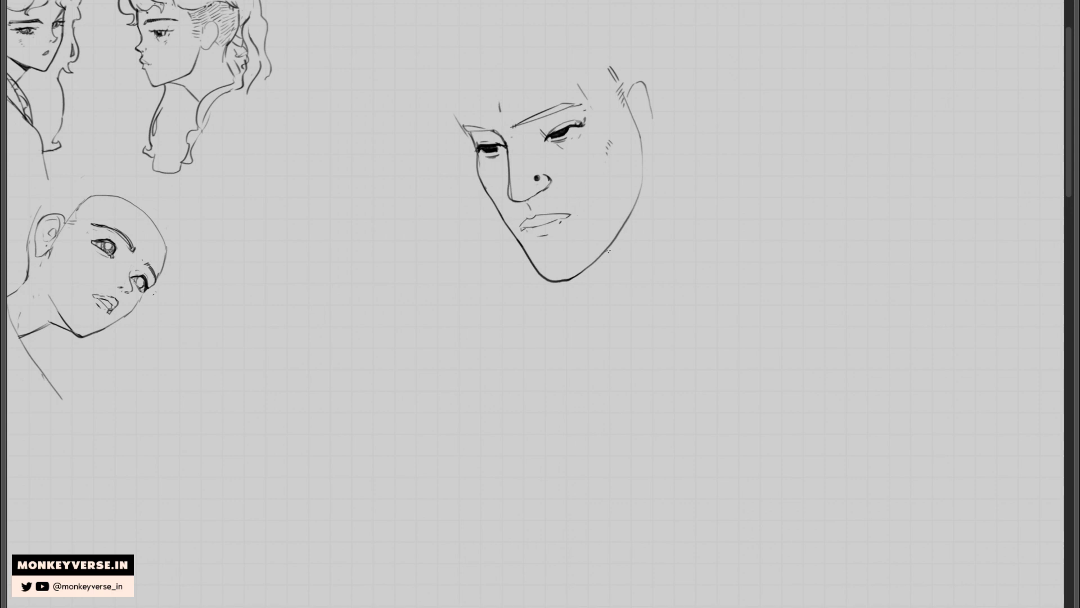
Strengthen the near jaw line of the large face and complete the ear outline down to the lobe.
{"action": "mouse_move", "coordinate": [595, 264]}
{"action": "left_mouse_down"}
{"action": "mouse_move", "coordinate": [632, 235]}
{"action": "mouse_move", "coordinate": [654, 192]}
{"action": "left_mouse_up"}
{"action": "key", "text": "ctrl+z"}
{"action": "left_click_drag", "start_coordinate": [629, 79], "coordinate": [639, 73]}
{"action": "left_click_drag", "start_coordinate": [653, 115], "coordinate": [657, 129]}
{"action": "mouse_move", "coordinate": [648, 79]}
{"action": "left_mouse_down"}
{"action": "mouse_move", "coordinate": [630, 96]}
{"action": "mouse_move", "coordinate": [646, 82]}
{"action": "mouse_move", "coordinate": [652, 115]}
{"action": "mouse_move", "coordinate": [647, 100]}
{"action": "left_mouse_up"}
{"action": "left_click_drag", "start_coordinate": [552, 136], "coordinate": [570, 129]}
Shade the lips of the large face with short parallel hatching strokes.
{"action": "mouse_move", "coordinate": [535, 230]}
{"action": "left_mouse_down"}
{"action": "mouse_move", "coordinate": [528, 226]}
{"action": "mouse_move", "coordinate": [613, 225]}
{"action": "left_mouse_up"}
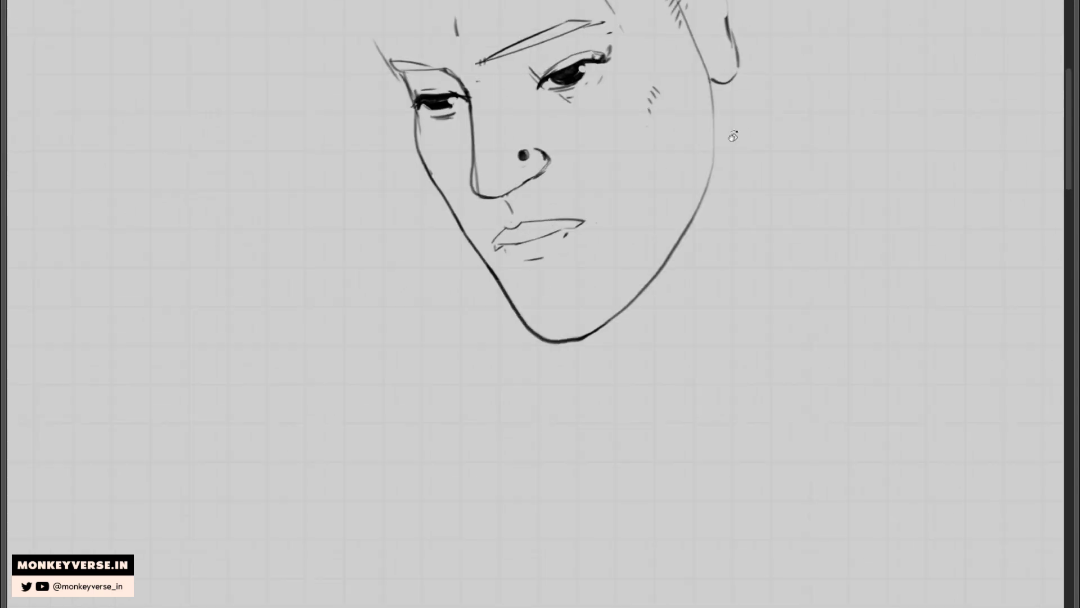
{"action": "left_click_drag", "start_coordinate": [735, 135], "coordinate": [697, 321]}
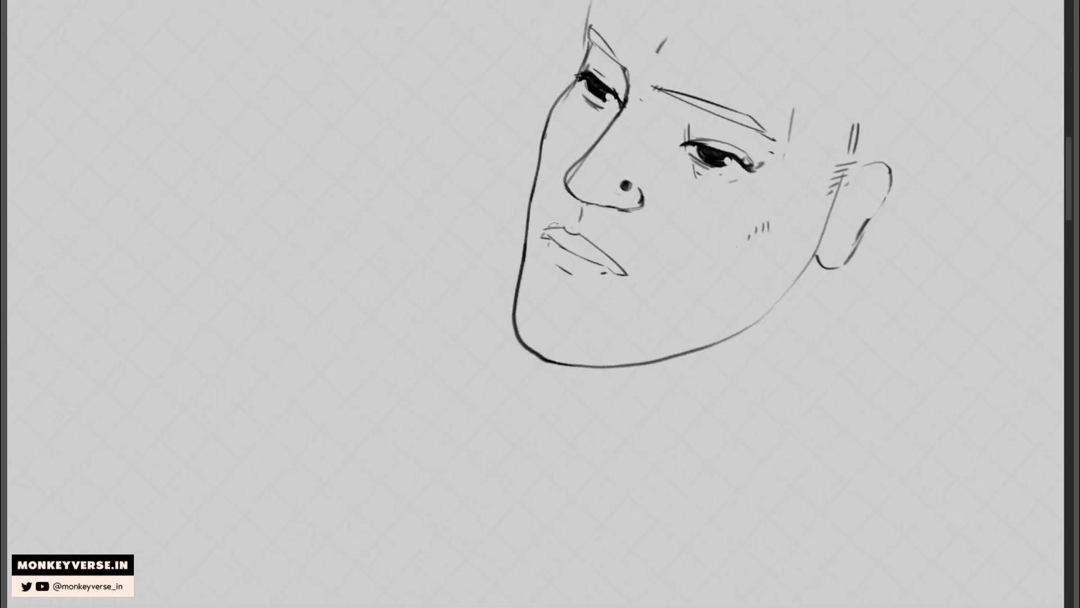
{"action": "left_click_drag", "start_coordinate": [555, 228], "coordinate": [550, 235]}
{"action": "mouse_move", "coordinate": [688, 198]}
{"action": "left_mouse_down"}
{"action": "mouse_move", "coordinate": [628, 144]}
{"action": "mouse_move", "coordinate": [593, 127]}
{"action": "left_mouse_up"}
{"action": "left_click_drag", "start_coordinate": [512, 228], "coordinate": [523, 241]}
{"action": "mouse_move", "coordinate": [521, 229]}
{"action": "left_mouse_down"}
{"action": "mouse_move", "coordinate": [527, 240]}
{"action": "mouse_move", "coordinate": [537, 225]}
{"action": "mouse_move", "coordinate": [561, 223]}
{"action": "left_mouse_up"}
{"action": "left_click_drag", "start_coordinate": [559, 235], "coordinate": [573, 224]}
{"action": "left_click_drag", "start_coordinate": [571, 232], "coordinate": [590, 224]}
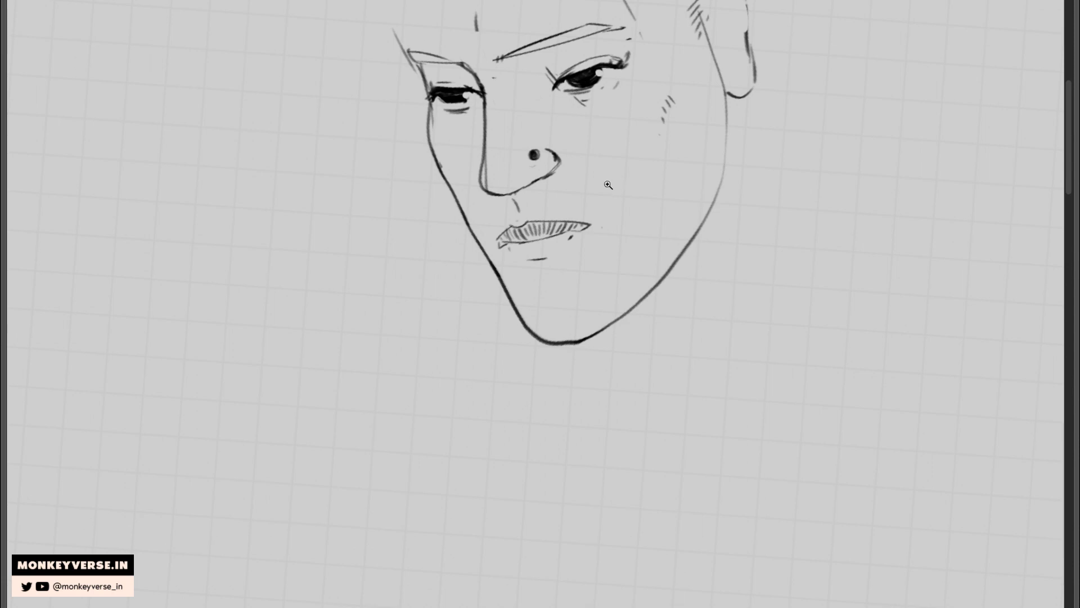
{"action": "scroll", "coordinate": [608, 185], "scroll_direction": "down", "scroll_amount": 5}
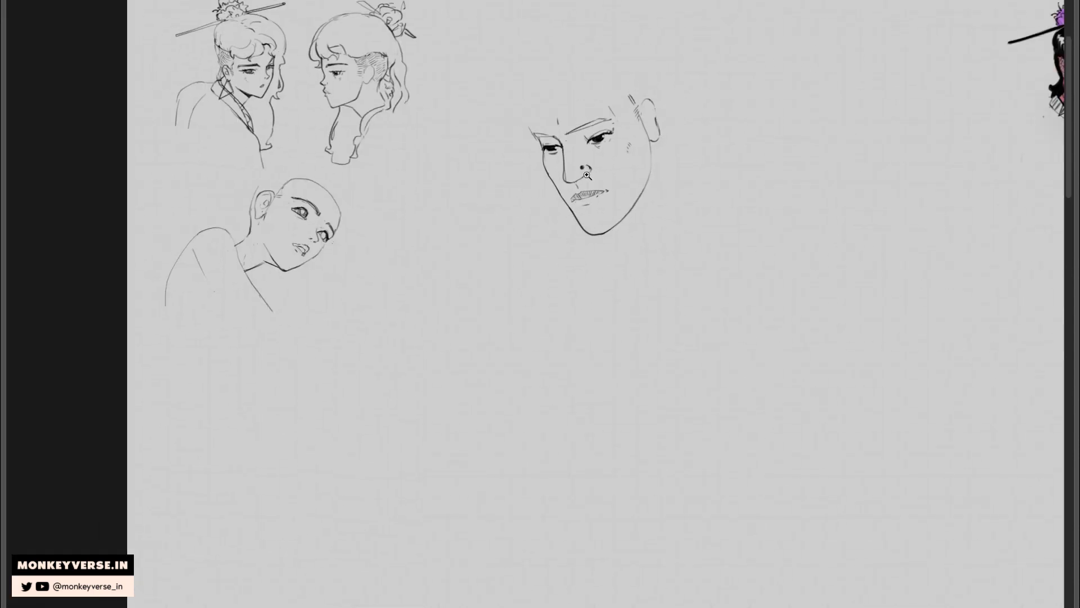
{"action": "scroll", "coordinate": [586, 175], "scroll_direction": "down", "scroll_amount": 1}
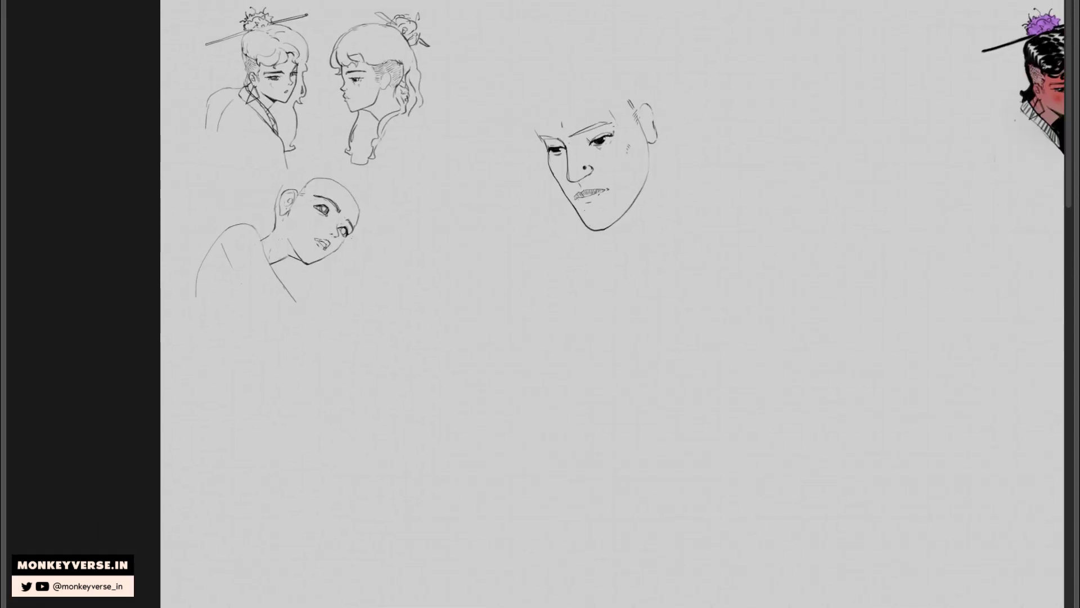
Reshape the chin of the large face into a sharper point and extend the far forehead contour upward.
{"action": "mouse_move", "coordinate": [577, 211]}
{"action": "left_mouse_down"}
{"action": "mouse_move", "coordinate": [615, 231]}
{"action": "mouse_move", "coordinate": [596, 218]}
{"action": "mouse_move", "coordinate": [613, 216]}
{"action": "mouse_move", "coordinate": [573, 205]}
{"action": "mouse_move", "coordinate": [622, 214]}
{"action": "left_mouse_up"}
{"action": "key", "text": "ctrl+z"}
{"action": "key", "text": "ctrl+z"}
{"action": "left_click_drag", "start_coordinate": [531, 118], "coordinate": [558, 170]}
{"action": "key", "text": "ctrl+z"}
{"action": "key", "text": "ctrl+z"}
{"action": "key", "text": "ctrl+z"}
{"action": "key", "text": "ctrl+z"}
{"action": "left_click_drag", "start_coordinate": [534, 122], "coordinate": [541, 137]}
{"action": "key", "text": "ctrl+z"}
Add a hairline stroke above the near brow and a cheek plane line running down towards the chin.
{"action": "left_click_drag", "start_coordinate": [601, 91], "coordinate": [607, 188]}
{"action": "key", "text": "ctrl+z"}
{"action": "mouse_move", "coordinate": [630, 122]}
{"action": "left_mouse_down"}
{"action": "mouse_move", "coordinate": [613, 183]}
{"action": "mouse_move", "coordinate": [628, 204]}
{"action": "mouse_move", "coordinate": [618, 195]}
{"action": "mouse_move", "coordinate": [604, 212]}
{"action": "left_mouse_up"}
{"action": "key", "text": "ctrl+z"}
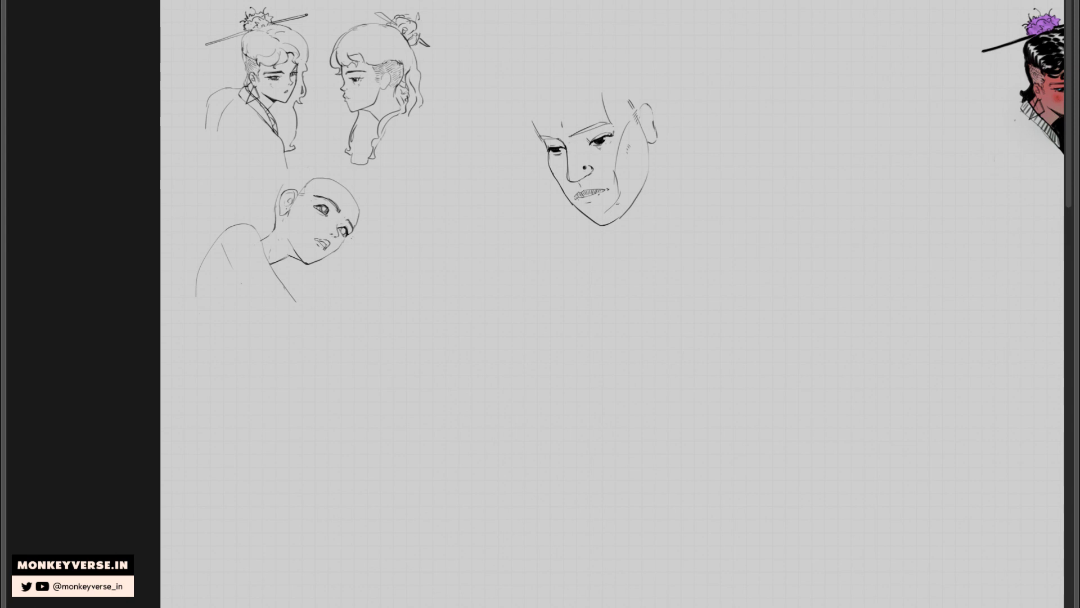
{"action": "key", "text": "ctrl+z"}
Move the large face sketch slightly upward on the canvas and flip it horizontally.
{"action": "key", "text": "ctrl+0"}
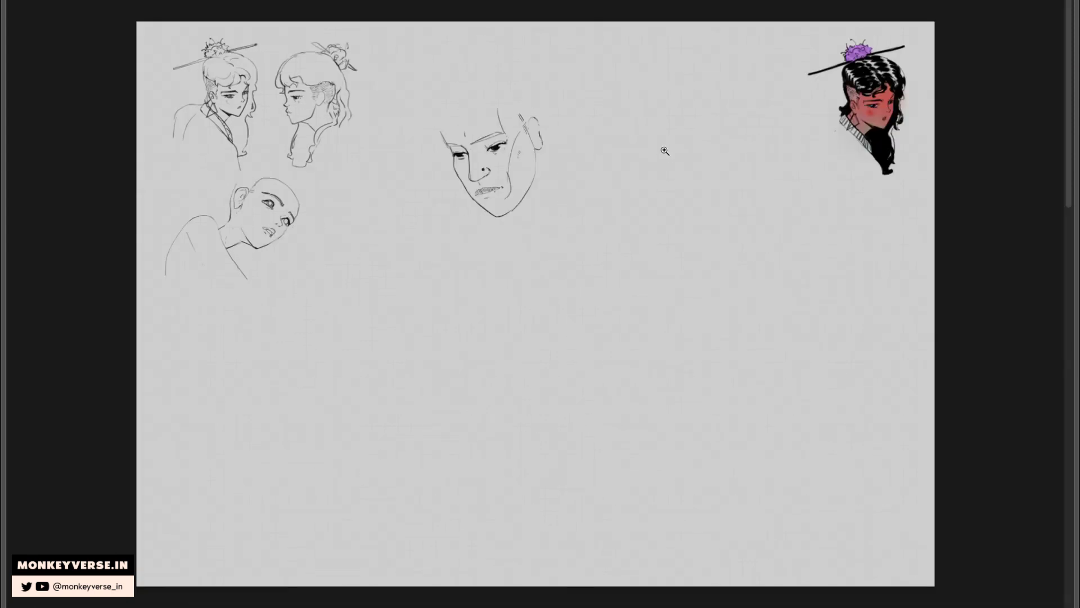
{"action": "left_click_drag", "start_coordinate": [516, 168], "coordinate": [509, 136]}
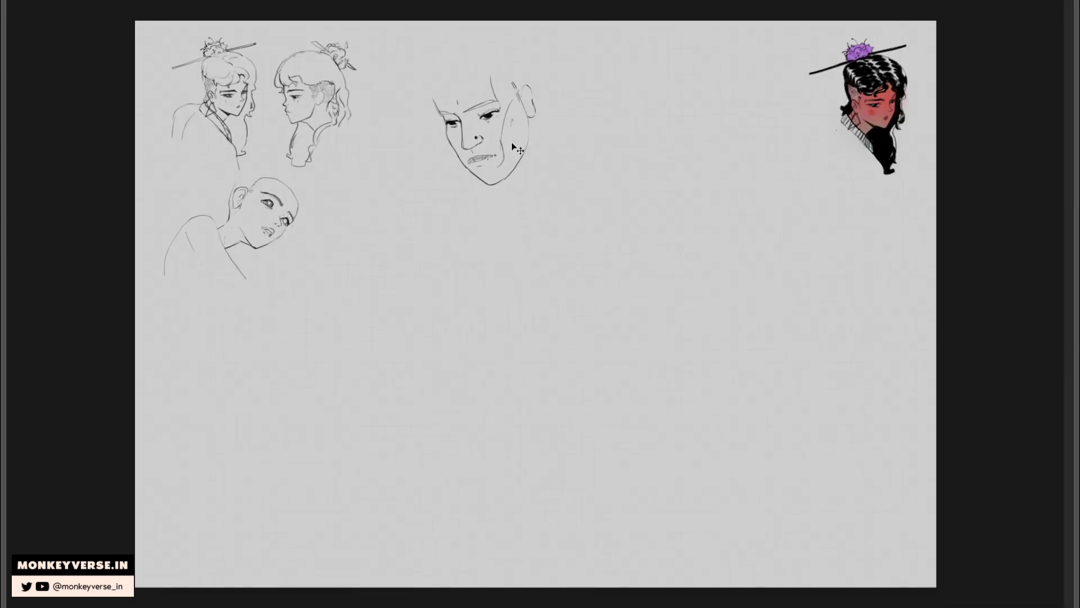
{"action": "key", "text": "ctrl+shift+h"}
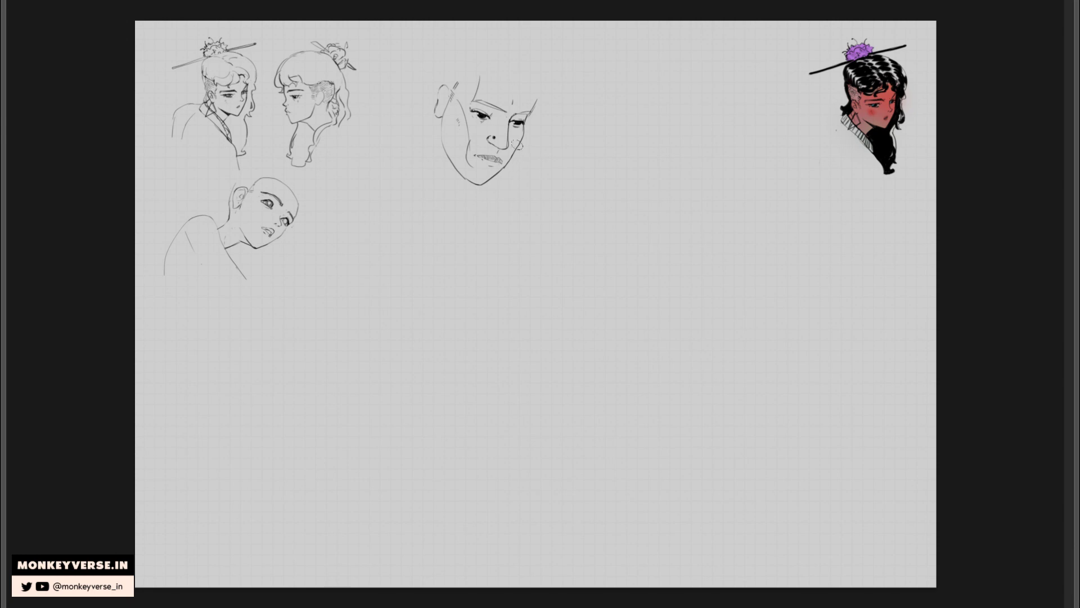
Rotate the flipped face counterclockwise until its eyes are level and move it to the lower-right corner of the canvas.
{"action": "key", "text": "ctrl+z"}
{"action": "left_click_drag", "start_coordinate": [521, 142], "coordinate": [510, 159]}
{"action": "key", "text": "ctrl+z"}
{"action": "left_click_drag", "start_coordinate": [501, 150], "coordinate": [527, 153]}
{"action": "left_click_drag", "start_coordinate": [619, 114], "coordinate": [606, 86]}
{"action": "key", "text": "Return"}
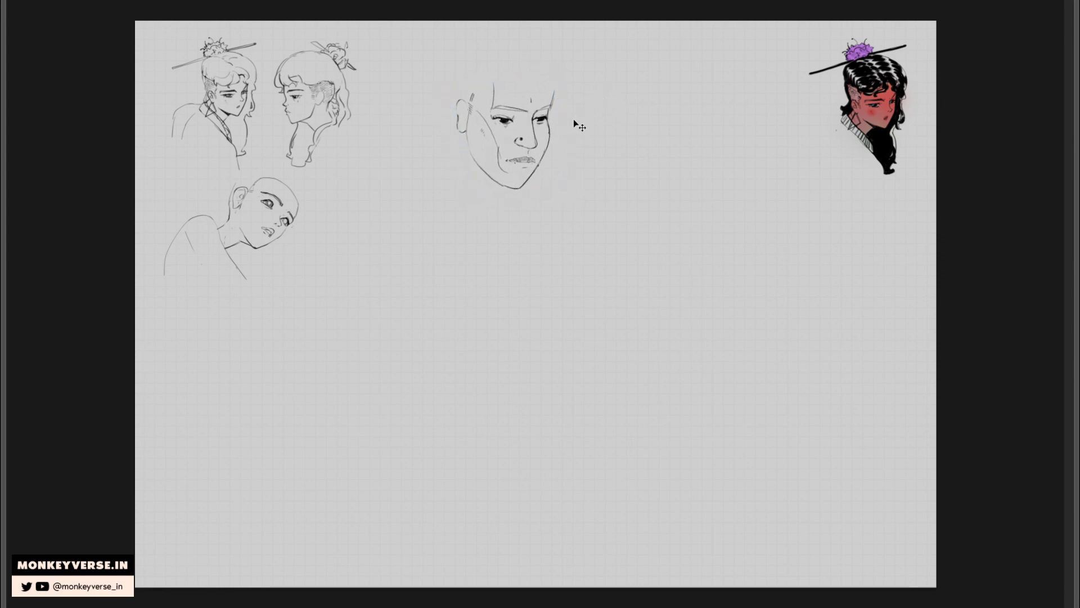
{"action": "mouse_move", "coordinate": [574, 121]}
{"action": "left_mouse_down"}
{"action": "mouse_move", "coordinate": [537, 106]}
{"action": "mouse_move", "coordinate": [802, 406]}
{"action": "mouse_move", "coordinate": [886, 459]}
{"action": "left_mouse_up"}
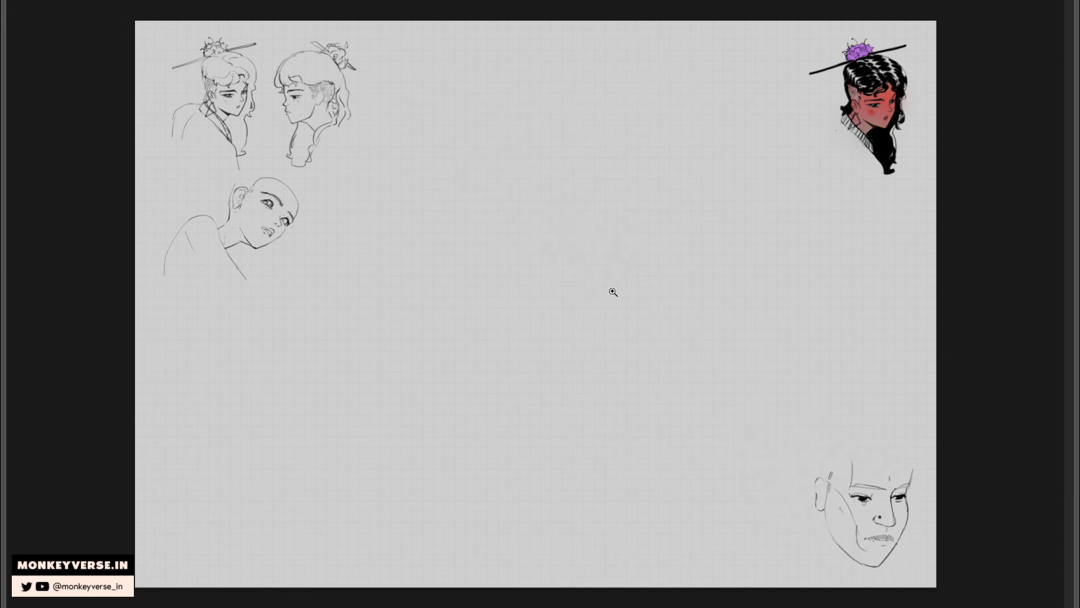
Draw a vertical guide line for a new face in the empty middle of the canvas, with short end ticks.
{"action": "left_click_drag", "start_coordinate": [609, 287], "coordinate": [602, 288]}
{"action": "mouse_move", "coordinate": [496, 253]}
{"action": "left_mouse_down"}
{"action": "mouse_move", "coordinate": [543, 275]}
{"action": "mouse_move", "coordinate": [523, 247]}
{"action": "left_mouse_up"}
{"action": "mouse_move", "coordinate": [481, 128]}
{"action": "left_mouse_down"}
{"action": "mouse_move", "coordinate": [482, 330]}
{"action": "mouse_move", "coordinate": [484, 312]}
{"action": "left_mouse_up"}
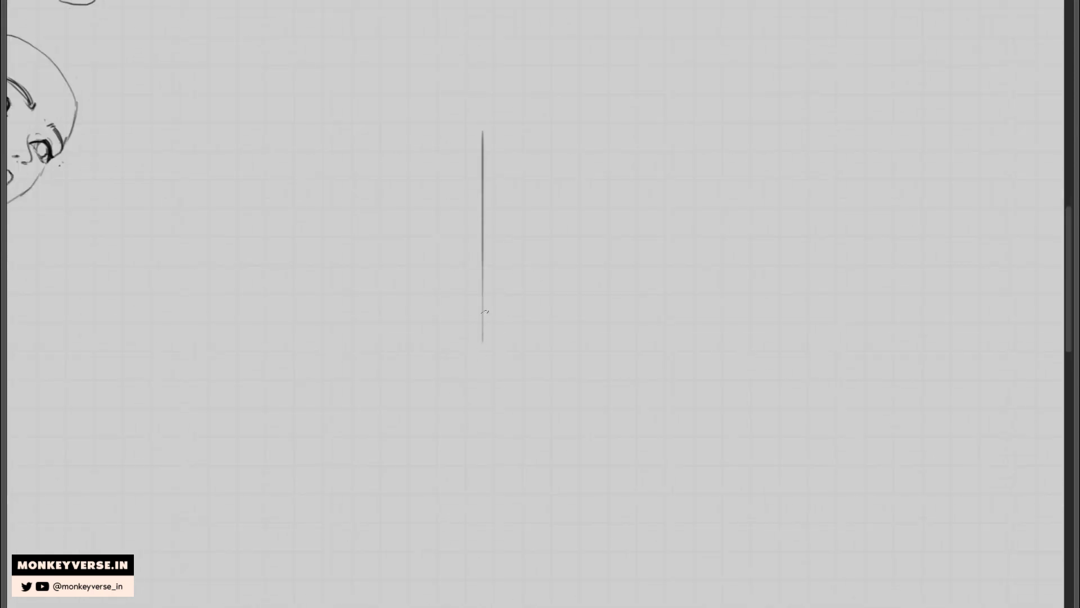
{"action": "left_click_drag", "start_coordinate": [479, 348], "coordinate": [484, 348]}
{"action": "left_click_drag", "start_coordinate": [491, 225], "coordinate": [495, 226]}
{"action": "left_click_drag", "start_coordinate": [501, 180], "coordinate": [518, 160]}
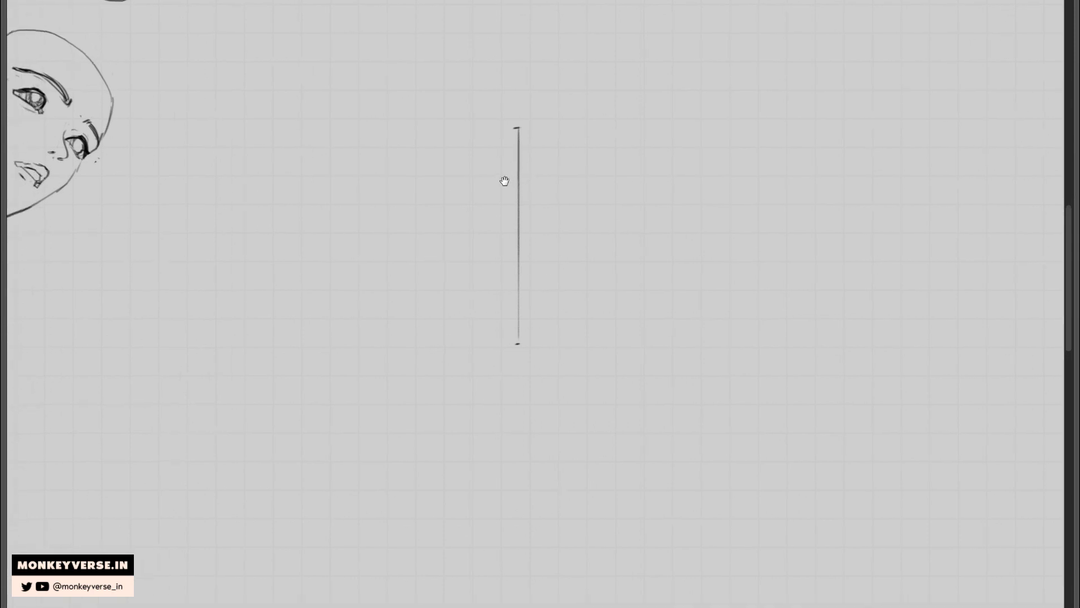
Redraw the guide line's top tick and add cross ticks marking the brow and nose levels.
{"action": "key", "text": "e"}
{"action": "left_click_drag", "start_coordinate": [509, 118], "coordinate": [506, 120]}
{"action": "left_click_drag", "start_coordinate": [564, 263], "coordinate": [572, 270]}
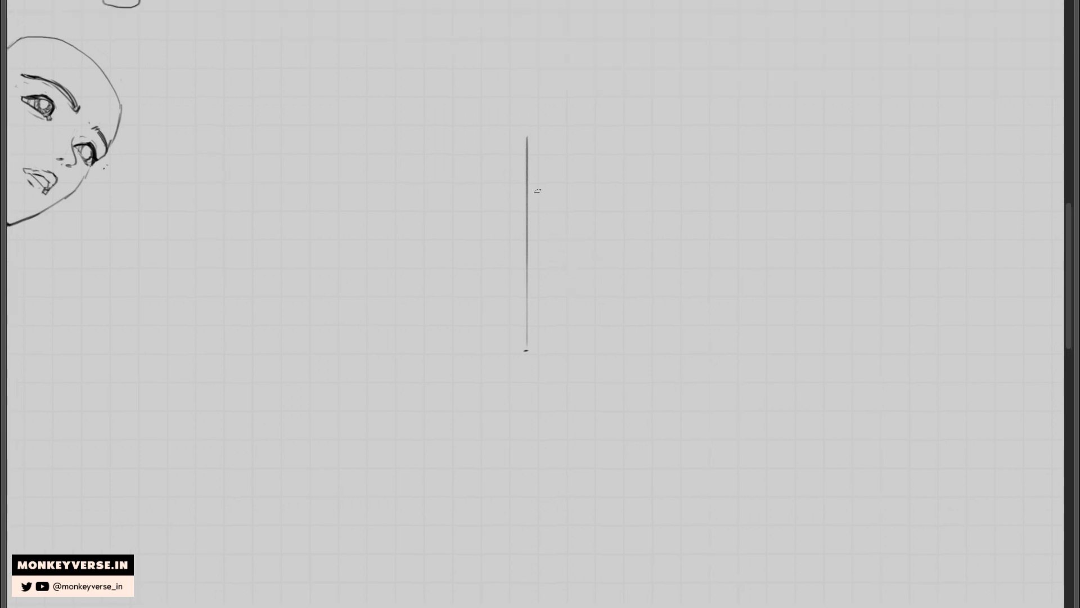
{"action": "left_click_drag", "start_coordinate": [516, 135], "coordinate": [534, 137]}
{"action": "key", "text": "ctrl+z"}
{"action": "mouse_move", "coordinate": [523, 283]}
{"action": "left_mouse_down"}
{"action": "mouse_move", "coordinate": [562, 262]}
{"action": "mouse_move", "coordinate": [543, 270]}
{"action": "left_mouse_up"}
{"action": "key", "text": "ctrl+z"}
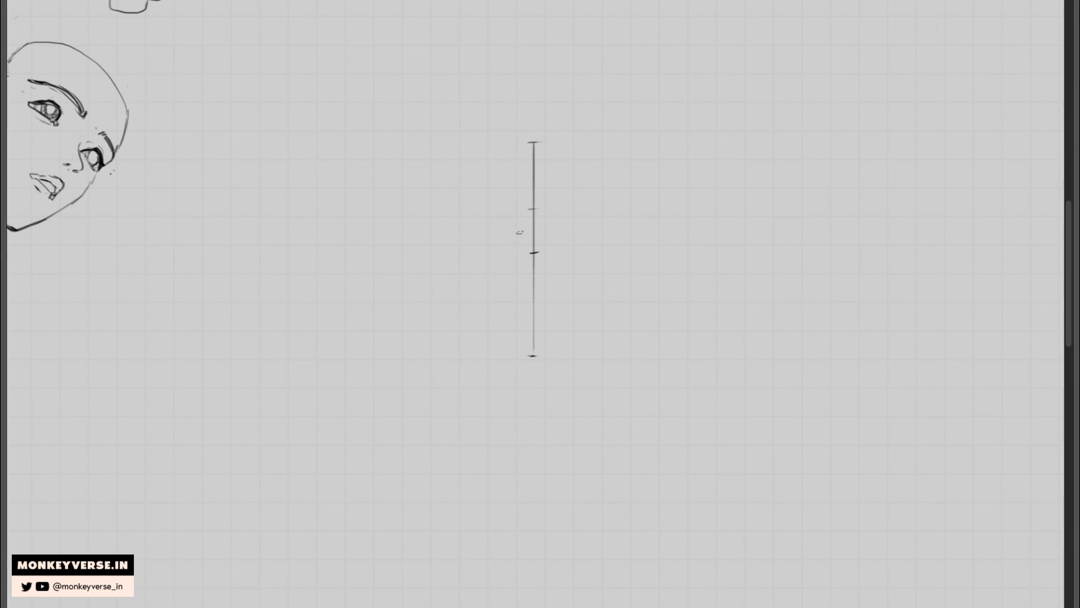
Erase the section of the guide line between the brow and nose marks.
{"action": "left_click_drag", "start_coordinate": [527, 210], "coordinate": [513, 246]}
{"action": "key", "text": "ctrl+z"}
{"action": "left_click_drag", "start_coordinate": [527, 209], "coordinate": [513, 248]}
{"action": "key", "text": "ctrl+z"}
{"action": "key", "text": "e"}
{"action": "left_click", "coordinate": [533, 232]}
{"action": "key", "text": "e"}
{"action": "left_click", "coordinate": [532, 246]}
{"action": "key", "text": "b"}
{"action": "key", "text": "ctrl+z"}
Sketch the nose base, short inner brow strokes and two upper eyelid arcs around the guide line.
{"action": "mouse_move", "coordinate": [522, 246]}
{"action": "left_mouse_down"}
{"action": "mouse_move", "coordinate": [552, 256]}
{"action": "mouse_move", "coordinate": [540, 267]}
{"action": "mouse_move", "coordinate": [547, 260]}
{"action": "mouse_move", "coordinate": [517, 253]}
{"action": "mouse_move", "coordinate": [542, 265]}
{"action": "mouse_move", "coordinate": [527, 267]}
{"action": "mouse_move", "coordinate": [516, 255]}
{"action": "mouse_move", "coordinate": [555, 254]}
{"action": "left_mouse_up"}
{"action": "left_click_drag", "start_coordinate": [513, 205], "coordinate": [553, 208]}
{"action": "scroll", "coordinate": [563, 222], "scroll_direction": "left", "scroll_amount": 2}
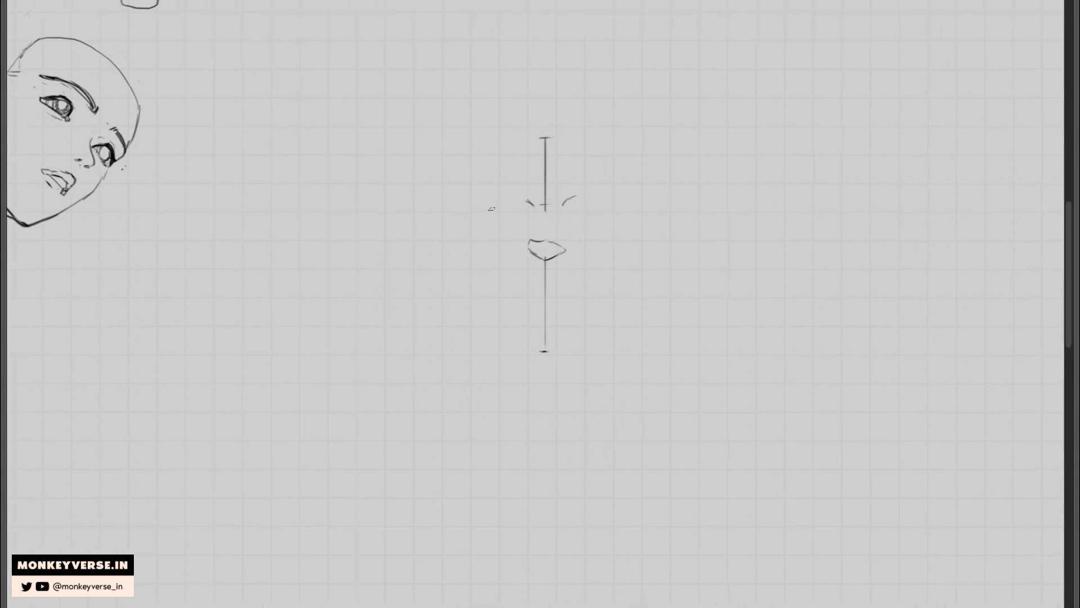
{"action": "mouse_move", "coordinate": [504, 241]}
{"action": "left_mouse_down"}
{"action": "mouse_move", "coordinate": [522, 217]}
{"action": "mouse_move", "coordinate": [532, 231]}
{"action": "mouse_move", "coordinate": [616, 225]}
{"action": "left_mouse_up"}
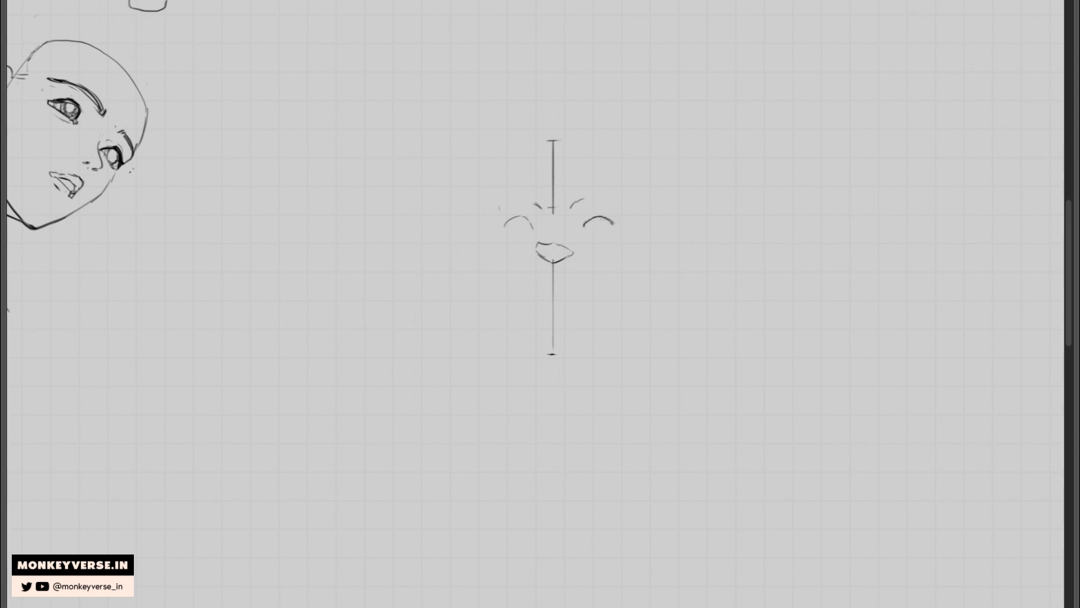
Flip the new facial feature sketch horizontally.
{"action": "key", "text": "Delete"}
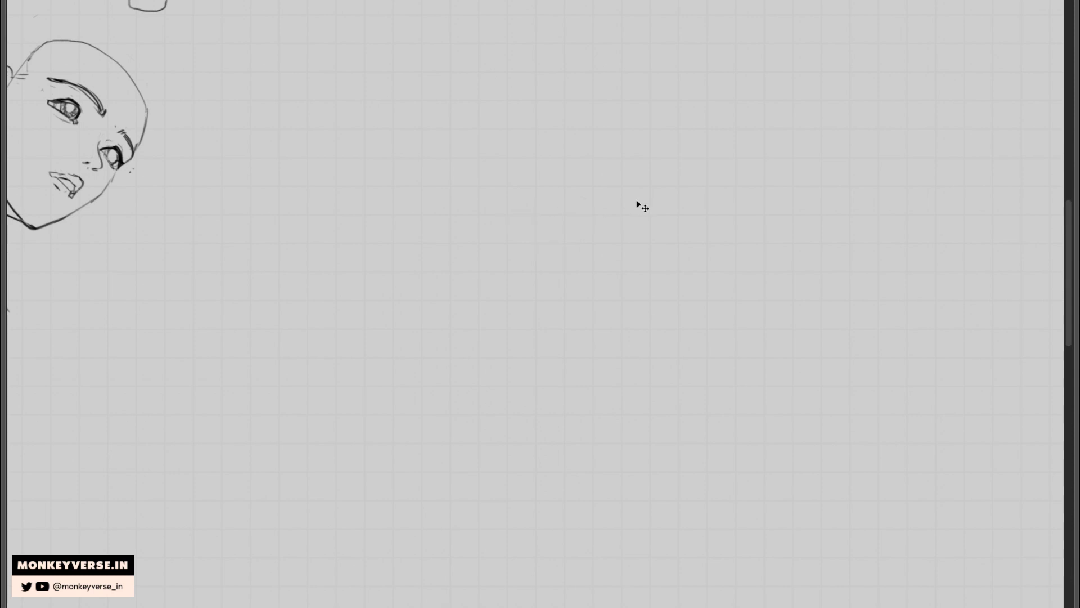
{"action": "key", "text": "ctrl+z"}
{"action": "mouse_move", "coordinate": [649, 176]}
{"action": "left_mouse_down"}
{"action": "mouse_move", "coordinate": [602, 417]}
{"action": "mouse_move", "coordinate": [664, 118]}
{"action": "left_mouse_up"}
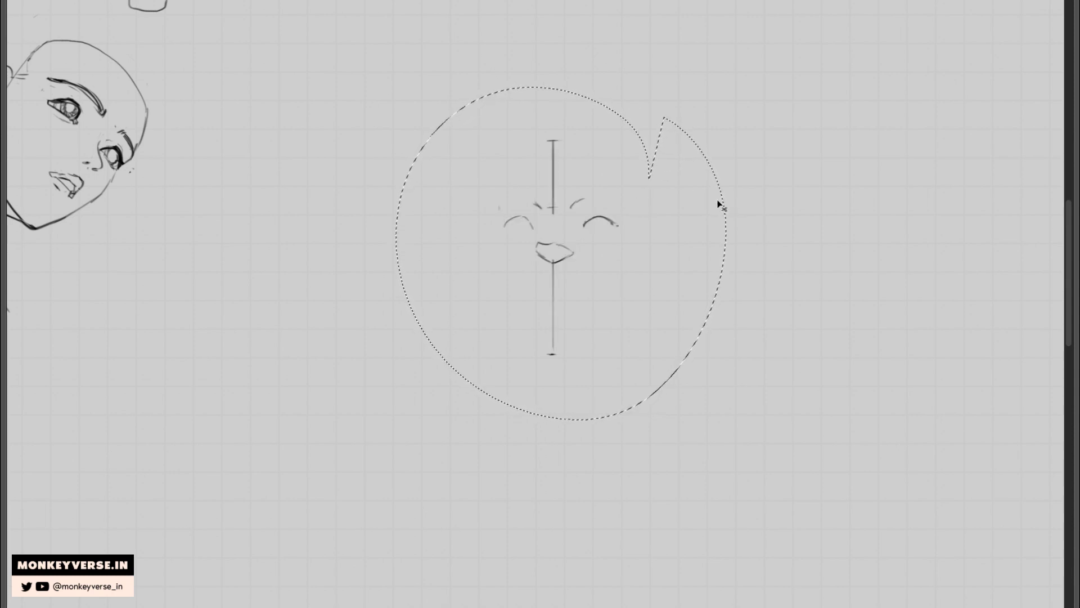
{"action": "key", "text": "ctrl+d"}
{"action": "key", "text": "ctrl+shift+h"}
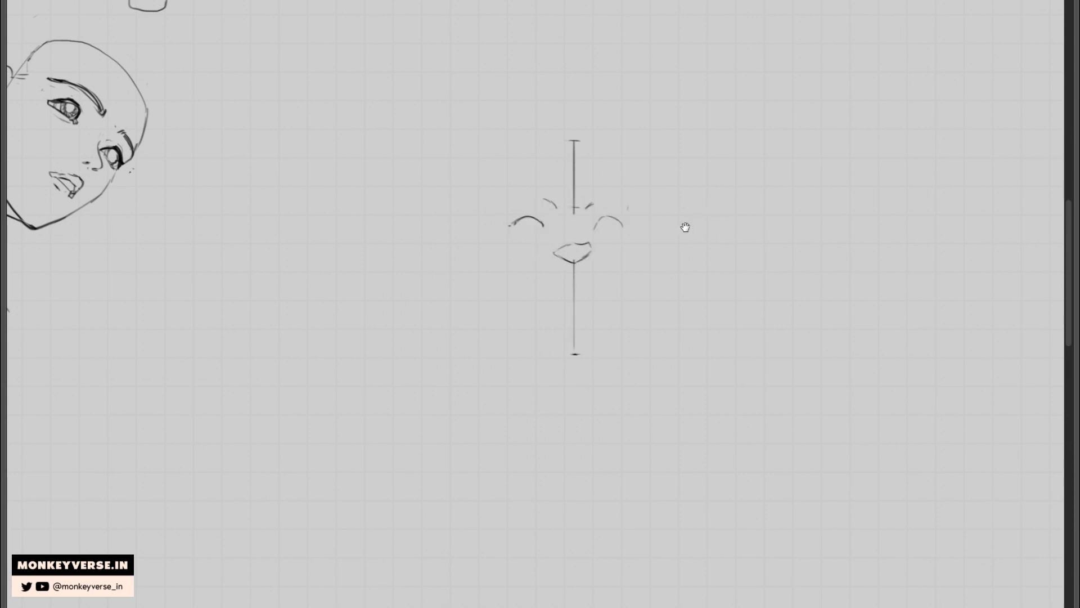
Darken both upper eyelids and draw a round iris inside each eye.
{"action": "left_click_drag", "start_coordinate": [684, 226], "coordinate": [690, 225]}
{"action": "key", "text": "e"}
{"action": "key", "text": "b"}
{"action": "left_click_drag", "start_coordinate": [600, 225], "coordinate": [624, 217]}
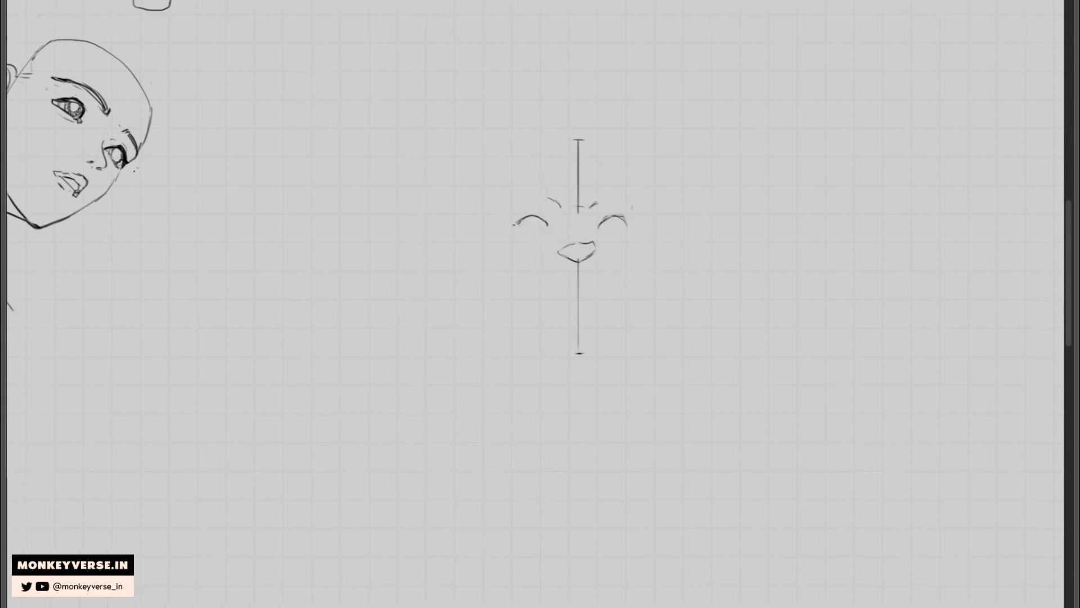
{"action": "mouse_move", "coordinate": [515, 225]}
{"action": "left_mouse_down"}
{"action": "mouse_move", "coordinate": [537, 217]}
{"action": "mouse_move", "coordinate": [548, 225]}
{"action": "mouse_move", "coordinate": [537, 228]}
{"action": "left_mouse_up"}
{"action": "left_click_drag", "start_coordinate": [606, 220], "coordinate": [619, 220]}
Define the nose underside and draw both full eyebrows with feathery outer ends.
{"action": "key", "text": "e"}
{"action": "key", "text": "ctrl+z"}
{"action": "left_click_drag", "start_coordinate": [567, 258], "coordinate": [594, 257]}
{"action": "left_click_drag", "start_coordinate": [579, 203], "coordinate": [571, 186]}
{"action": "mouse_move", "coordinate": [491, 195]}
{"action": "left_mouse_down"}
{"action": "mouse_move", "coordinate": [640, 201]}
{"action": "mouse_move", "coordinate": [504, 202]}
{"action": "left_mouse_up"}
{"action": "left_click_drag", "start_coordinate": [549, 200], "coordinate": [627, 201]}
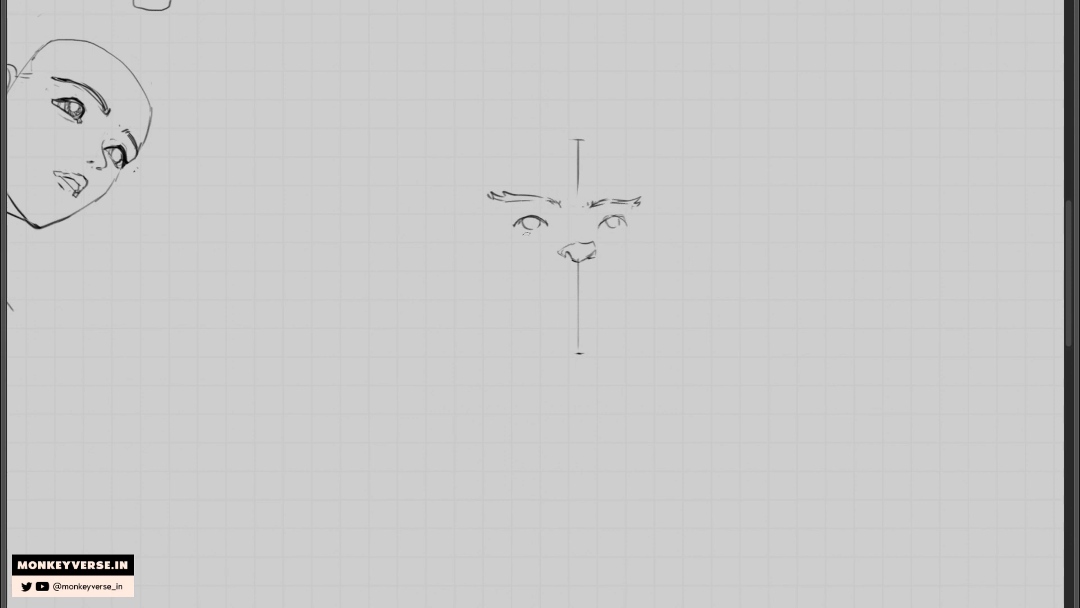
Refine the near eye's lower lid and shape the nostrils and wings of the nose.
{"action": "left_click_drag", "start_coordinate": [529, 221], "coordinate": [544, 231]}
{"action": "mouse_move", "coordinate": [561, 248]}
{"action": "left_mouse_down"}
{"action": "mouse_move", "coordinate": [583, 237]}
{"action": "mouse_move", "coordinate": [552, 257]}
{"action": "mouse_move", "coordinate": [598, 256]}
{"action": "left_mouse_up"}
{"action": "scroll", "coordinate": [568, 244], "scroll_direction": "up", "scroll_amount": 3}
{"action": "scroll", "coordinate": [552, 257], "scroll_direction": "down", "scroll_amount": 3}
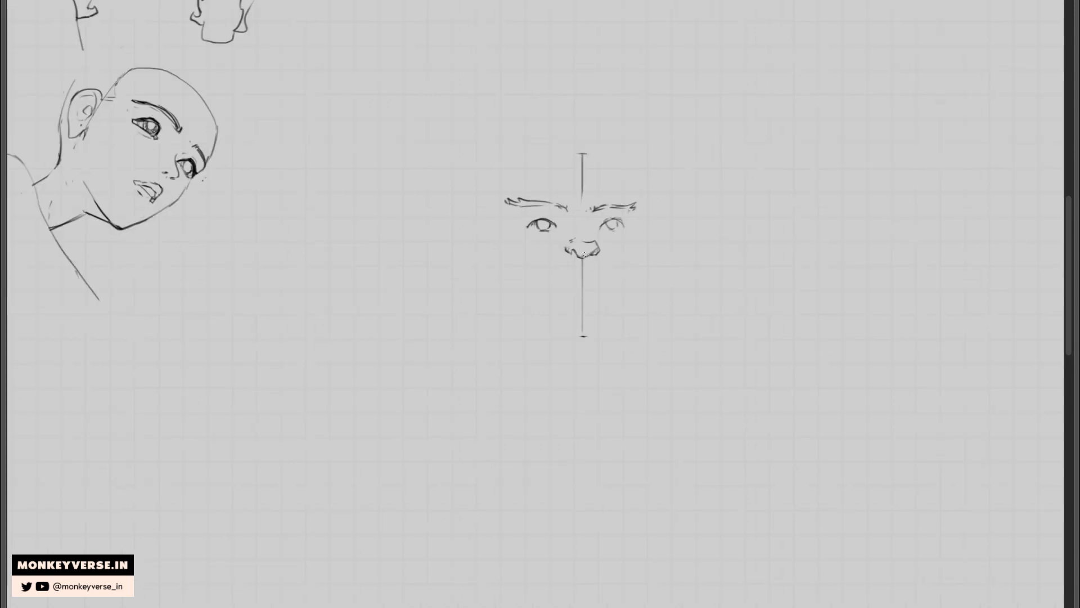
Draw the upper and lower lips below the nose, with a short shadow line under the mouth.
{"action": "mouse_move", "coordinate": [582, 271]}
{"action": "left_mouse_down"}
{"action": "mouse_move", "coordinate": [581, 284]}
{"action": "mouse_move", "coordinate": [589, 269]}
{"action": "left_mouse_up"}
{"action": "scroll", "coordinate": [582, 270], "scroll_direction": "up", "scroll_amount": 1}
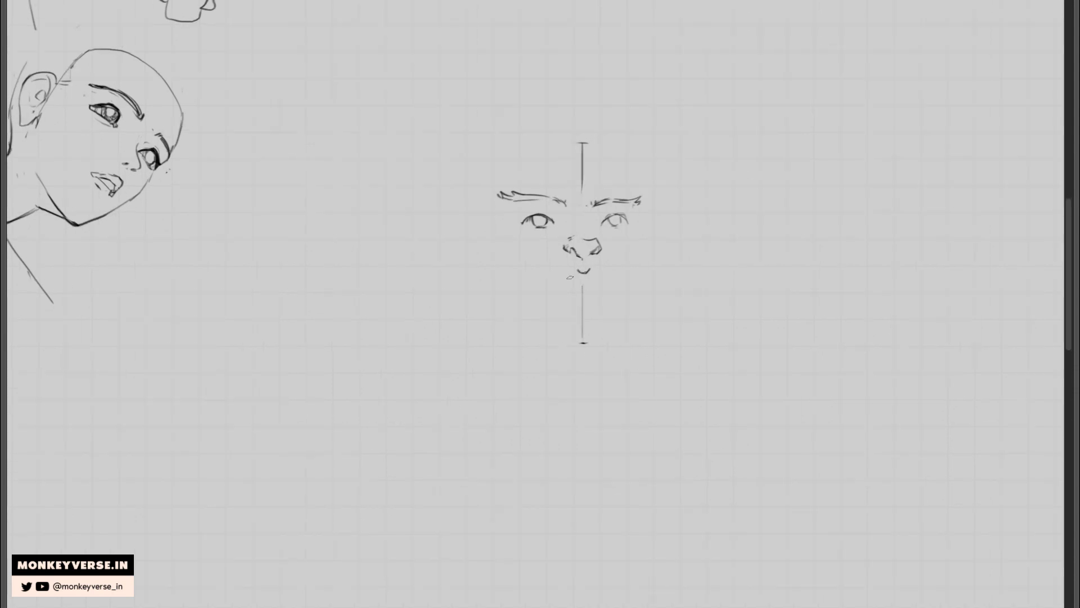
{"action": "left_click", "coordinate": [610, 278]}
{"action": "mouse_move", "coordinate": [556, 282]}
{"action": "left_mouse_down"}
{"action": "mouse_move", "coordinate": [576, 269]}
{"action": "mouse_move", "coordinate": [563, 283]}
{"action": "mouse_move", "coordinate": [606, 276]}
{"action": "mouse_move", "coordinate": [590, 291]}
{"action": "mouse_move", "coordinate": [575, 286]}
{"action": "left_mouse_up"}
{"action": "mouse_move", "coordinate": [575, 286]}
{"action": "left_mouse_down"}
{"action": "mouse_move", "coordinate": [596, 286]}
{"action": "mouse_move", "coordinate": [590, 295]}
{"action": "left_mouse_up"}
{"action": "scroll", "coordinate": [630, 255], "scroll_direction": "down", "scroll_amount": 2}
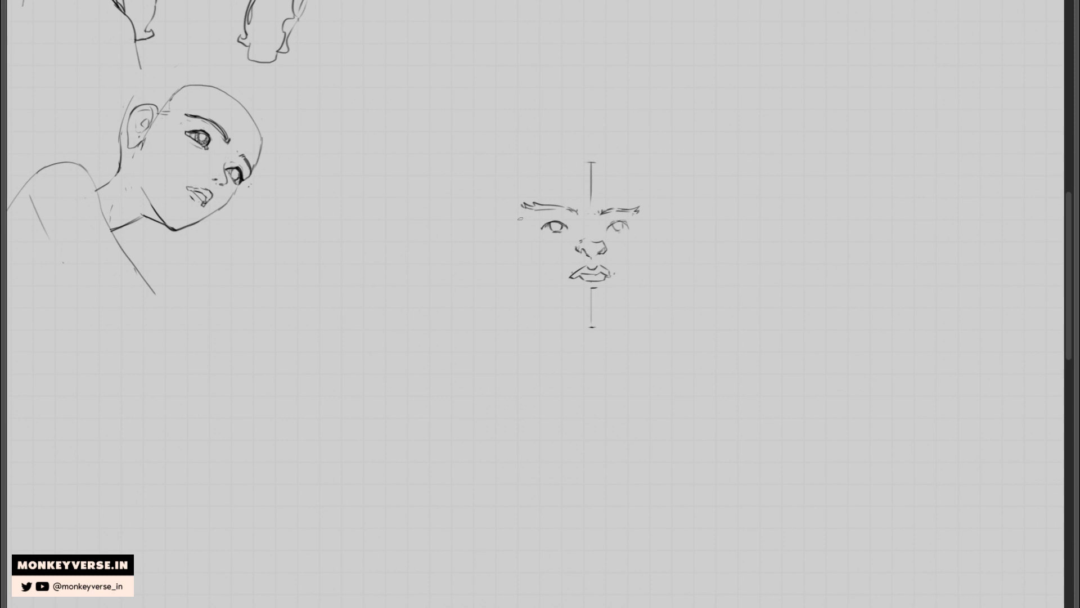
Outline the face with temple strokes, cheeks and an angular jaw meeting at the chin, and clean up the guide line there.
{"action": "left_click_drag", "start_coordinate": [523, 215], "coordinate": [534, 228]}
{"action": "left_click_drag", "start_coordinate": [640, 215], "coordinate": [629, 284]}
{"action": "key", "text": "ctrl+z"}
{"action": "left_click_drag", "start_coordinate": [638, 239], "coordinate": [603, 329]}
{"action": "mouse_move", "coordinate": [506, 221]}
{"action": "left_mouse_down"}
{"action": "mouse_move", "coordinate": [516, 267]}
{"action": "mouse_move", "coordinate": [592, 338]}
{"action": "mouse_move", "coordinate": [566, 317]}
{"action": "mouse_move", "coordinate": [599, 335]}
{"action": "mouse_move", "coordinate": [585, 331]}
{"action": "mouse_move", "coordinate": [600, 331]}
{"action": "mouse_move", "coordinate": [628, 292]}
{"action": "left_mouse_up"}
{"action": "key", "text": "ctrl+z"}
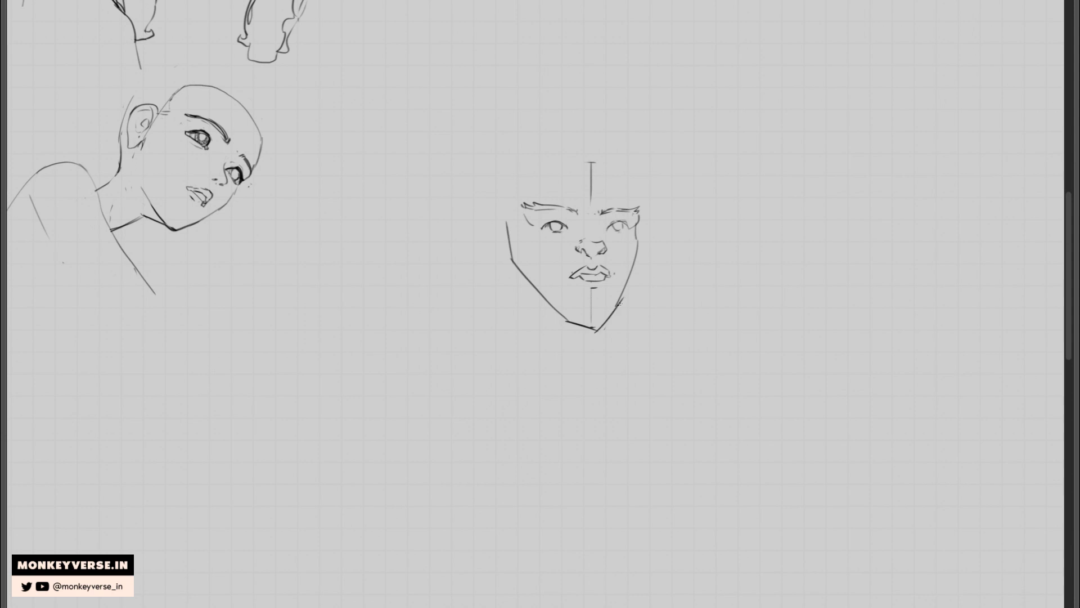
{"action": "key", "text": "ctrl+z"}
{"action": "mouse_move", "coordinate": [597, 330]}
{"action": "left_mouse_down"}
{"action": "mouse_move", "coordinate": [627, 284]}
{"action": "mouse_move", "coordinate": [590, 315]}
{"action": "left_mouse_up"}
Fill the near eye's iris in black with a small highlight and add thick lashes at its outer corner.
{"action": "scroll", "coordinate": [554, 222], "scroll_direction": "up", "scroll_amount": 5}
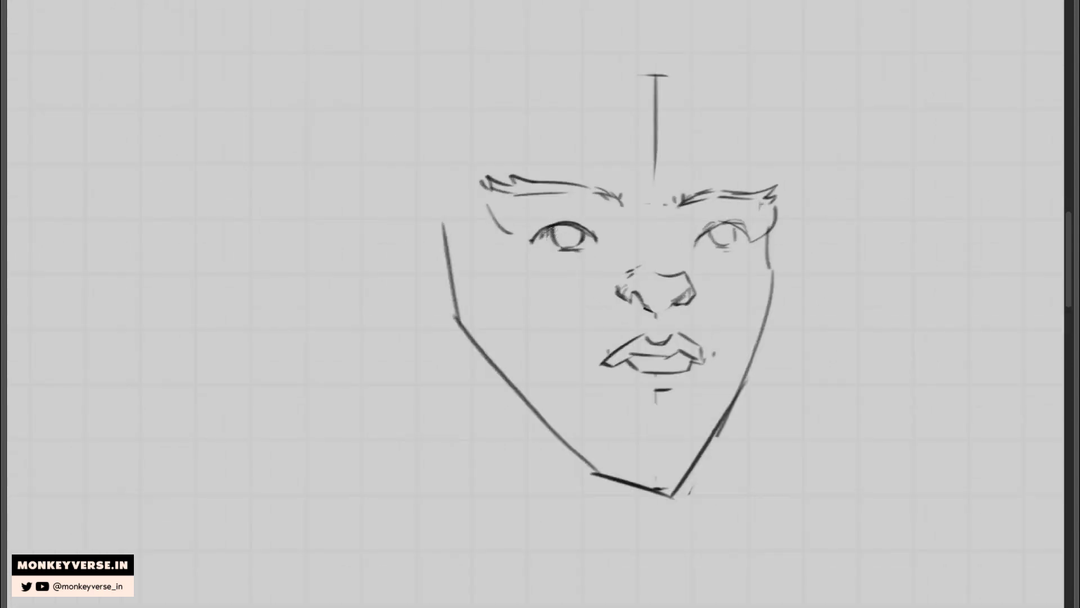
{"action": "mouse_move", "coordinate": [552, 241]}
{"action": "left_mouse_down"}
{"action": "mouse_move", "coordinate": [576, 249]}
{"action": "mouse_move", "coordinate": [567, 248]}
{"action": "mouse_move", "coordinate": [583, 230]}
{"action": "mouse_move", "coordinate": [571, 247]}
{"action": "mouse_move", "coordinate": [568, 224]}
{"action": "mouse_move", "coordinate": [582, 227]}
{"action": "mouse_move", "coordinate": [550, 241]}
{"action": "mouse_move", "coordinate": [574, 247]}
{"action": "mouse_move", "coordinate": [562, 248]}
{"action": "mouse_move", "coordinate": [543, 234]}
{"action": "mouse_move", "coordinate": [521, 242]}
{"action": "mouse_move", "coordinate": [519, 231]}
{"action": "mouse_move", "coordinate": [567, 216]}
{"action": "left_mouse_up"}
{"action": "key", "text": "ctrl+z"}
{"action": "left_click_drag", "start_coordinate": [569, 249], "coordinate": [578, 250]}
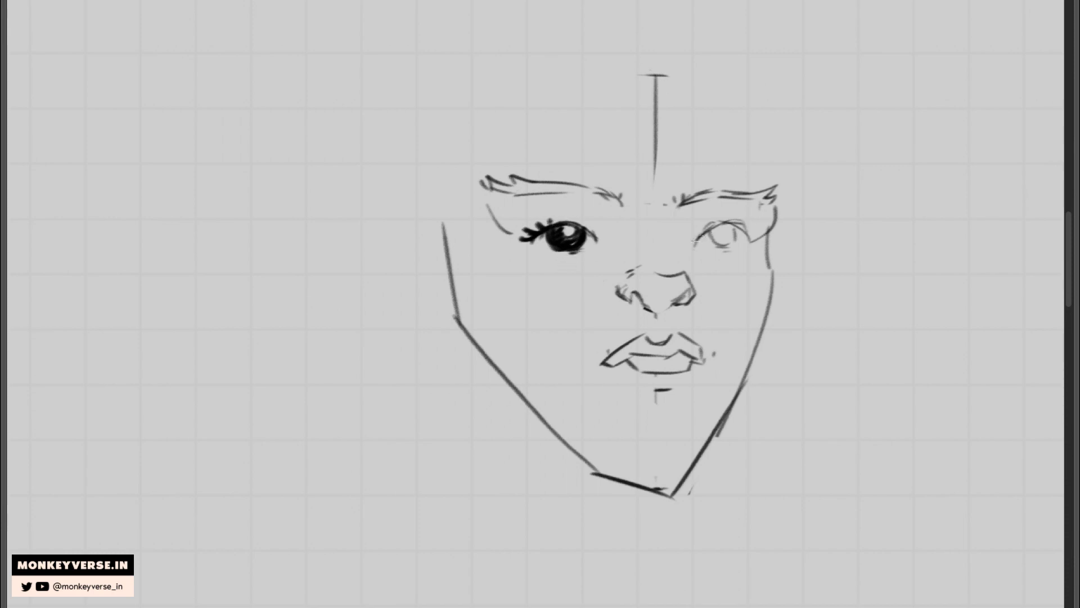
Ink the far eye's upper lid and lashes and fill the eyebrow above it with solid black.
{"action": "mouse_move", "coordinate": [696, 239]}
{"action": "left_mouse_down"}
{"action": "mouse_move", "coordinate": [748, 223]}
{"action": "mouse_move", "coordinate": [764, 238]}
{"action": "mouse_move", "coordinate": [733, 214]}
{"action": "mouse_move", "coordinate": [729, 193]}
{"action": "left_mouse_up"}
{"action": "mouse_move", "coordinate": [687, 204]}
{"action": "left_mouse_down"}
{"action": "mouse_move", "coordinate": [780, 185]}
{"action": "mouse_move", "coordinate": [761, 196]}
{"action": "mouse_move", "coordinate": [785, 196]}
{"action": "left_mouse_up"}
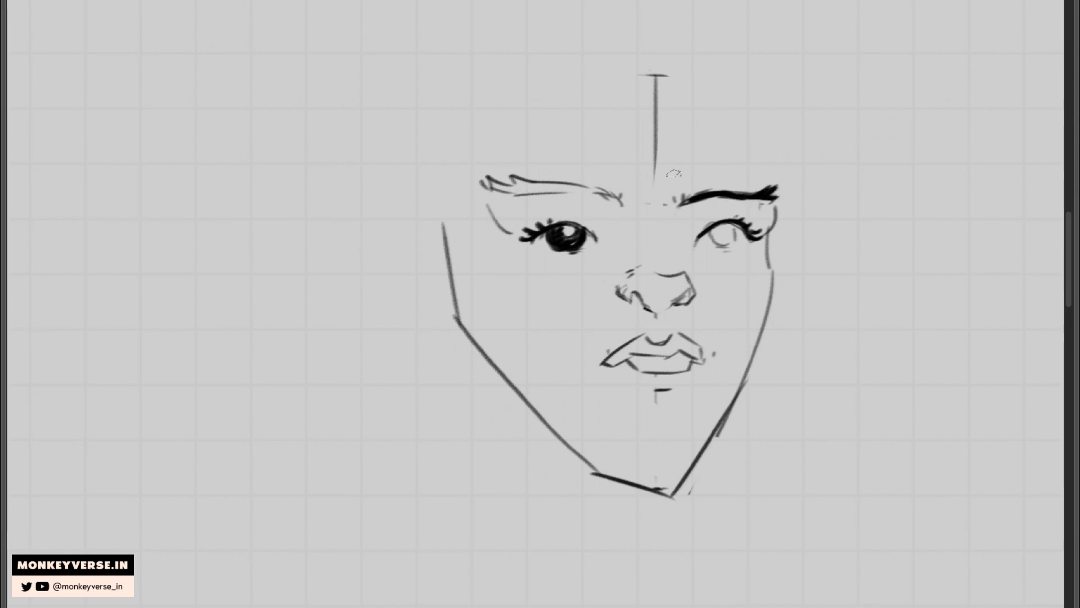
Fill the near eyebrow with solid black and rework the lips with a flatter upper edge and clearly parted mouth.
{"action": "left_click_drag", "start_coordinate": [487, 180], "coordinate": [615, 198]}
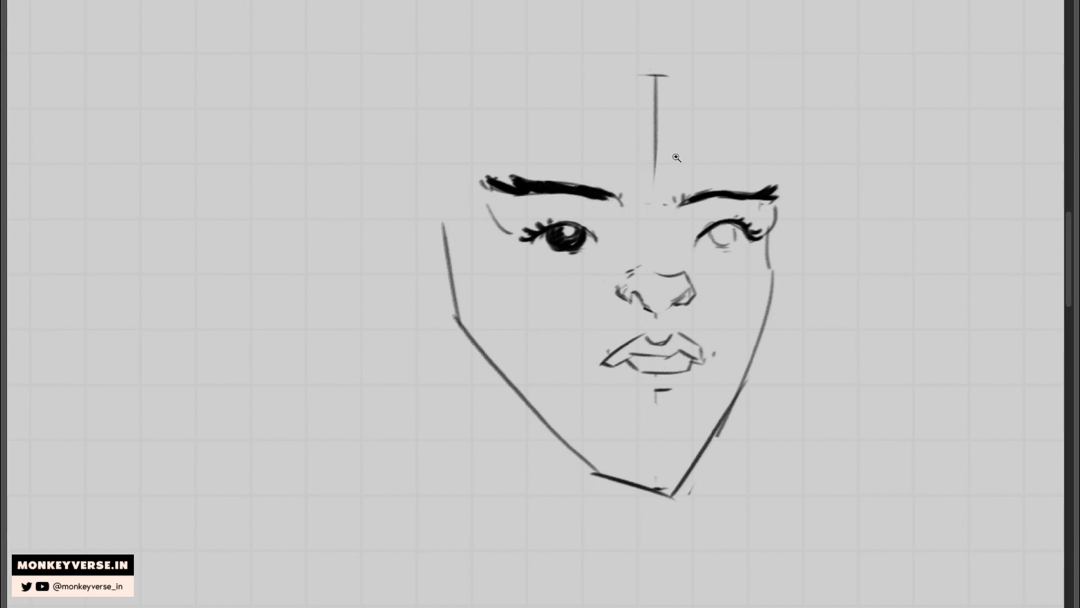
{"action": "left_click_drag", "start_coordinate": [677, 158], "coordinate": [643, 162]}
{"action": "mouse_move", "coordinate": [679, 266]}
{"action": "left_mouse_down"}
{"action": "mouse_move", "coordinate": [710, 293]}
{"action": "mouse_move", "coordinate": [708, 266]}
{"action": "mouse_move", "coordinate": [696, 276]}
{"action": "mouse_move", "coordinate": [709, 246]}
{"action": "mouse_move", "coordinate": [703, 259]}
{"action": "mouse_move", "coordinate": [668, 232]}
{"action": "mouse_move", "coordinate": [655, 243]}
{"action": "mouse_move", "coordinate": [683, 230]}
{"action": "mouse_move", "coordinate": [712, 250]}
{"action": "mouse_move", "coordinate": [710, 264]}
{"action": "left_mouse_up"}
{"action": "key", "text": "ctrl+z"}
{"action": "mouse_move", "coordinate": [634, 260]}
{"action": "left_mouse_down"}
{"action": "mouse_move", "coordinate": [693, 263]}
{"action": "mouse_move", "coordinate": [618, 266]}
{"action": "left_mouse_up"}
{"action": "key", "text": "ctrl+z"}
{"action": "left_click_drag", "start_coordinate": [660, 299], "coordinate": [660, 303]}
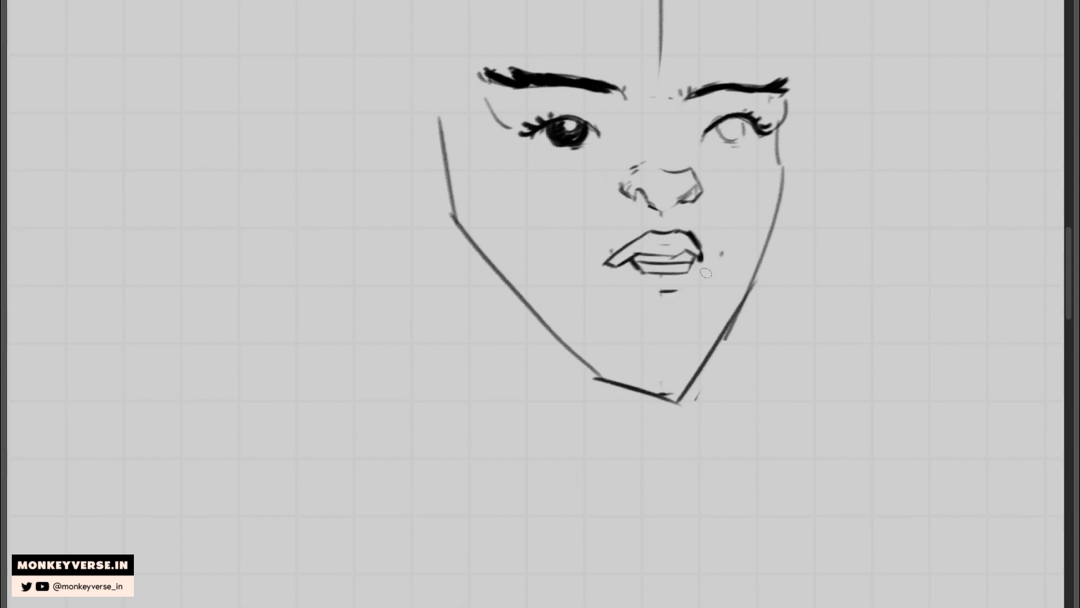
{"action": "left_click_drag", "start_coordinate": [720, 251], "coordinate": [721, 255]}
Fill the far eye's iris with black, leaving a small highlight, and add short shadow lines beneath both eyes.
{"action": "scroll", "coordinate": [686, 262], "scroll_direction": "down", "scroll_amount": 2}
{"action": "scroll", "coordinate": [711, 183], "scroll_direction": "up", "scroll_amount": 3}
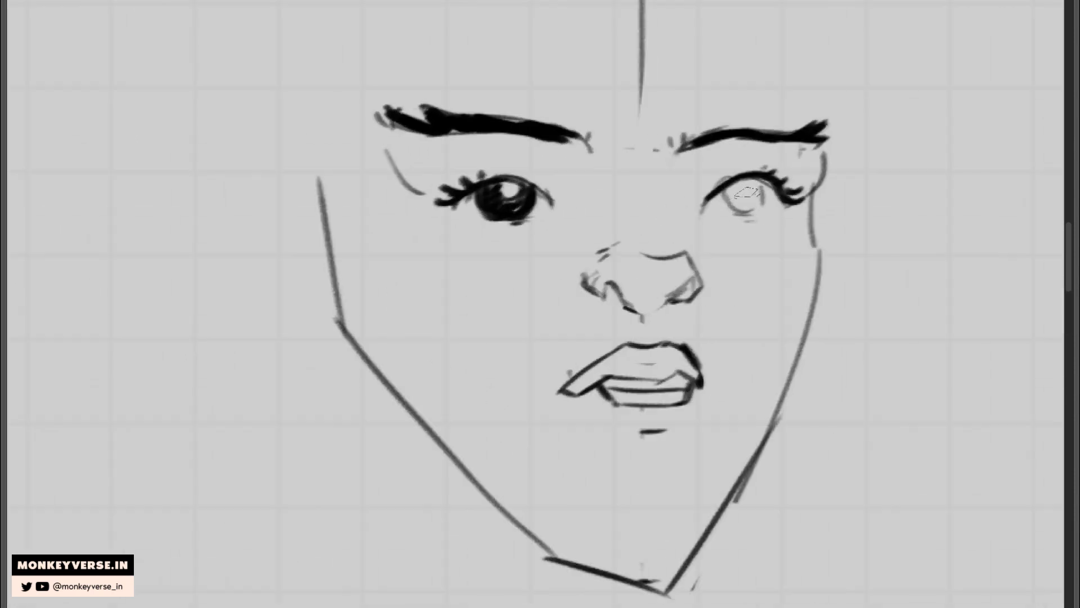
{"action": "mouse_move", "coordinate": [741, 194]}
{"action": "left_mouse_down"}
{"action": "mouse_move", "coordinate": [748, 188]}
{"action": "mouse_move", "coordinate": [734, 192]}
{"action": "mouse_move", "coordinate": [748, 213]}
{"action": "mouse_move", "coordinate": [757, 181]}
{"action": "mouse_move", "coordinate": [757, 211]}
{"action": "mouse_move", "coordinate": [754, 187]}
{"action": "mouse_move", "coordinate": [746, 210]}
{"action": "mouse_move", "coordinate": [765, 237]}
{"action": "left_mouse_up"}
{"action": "left_click_drag", "start_coordinate": [494, 231], "coordinate": [513, 238]}
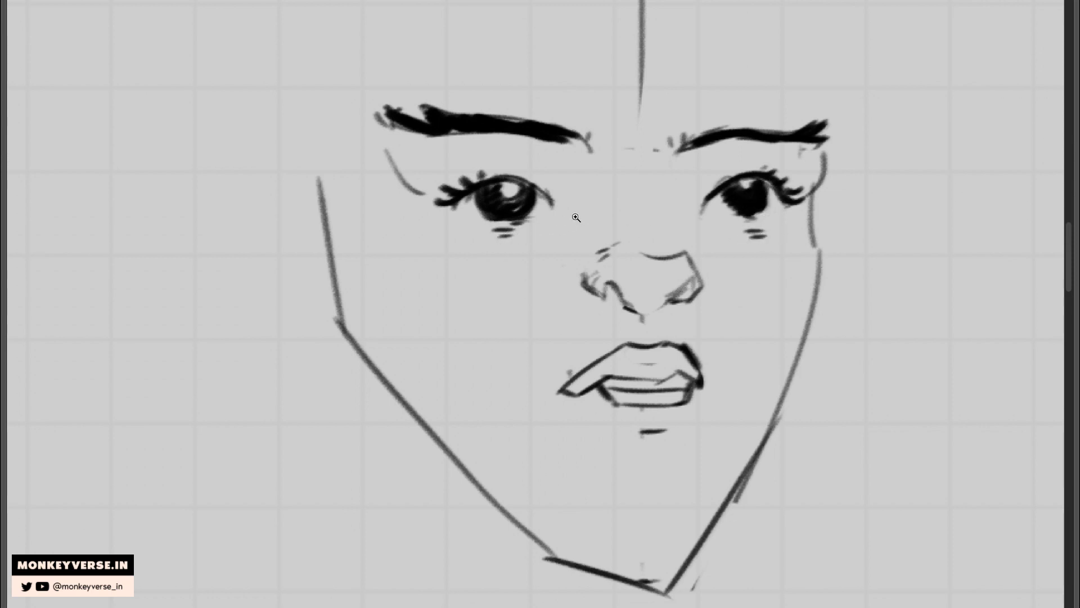
Erase the vertical guide line above the brows and open gaps in the angular cheek and jaw outline.
{"action": "mouse_move", "coordinate": [575, 217]}
{"action": "left_mouse_down"}
{"action": "mouse_move", "coordinate": [526, 225]}
{"action": "mouse_move", "coordinate": [528, 247]}
{"action": "mouse_move", "coordinate": [500, 222]}
{"action": "mouse_move", "coordinate": [502, 254]}
{"action": "left_mouse_up"}
{"action": "key", "text": "e"}
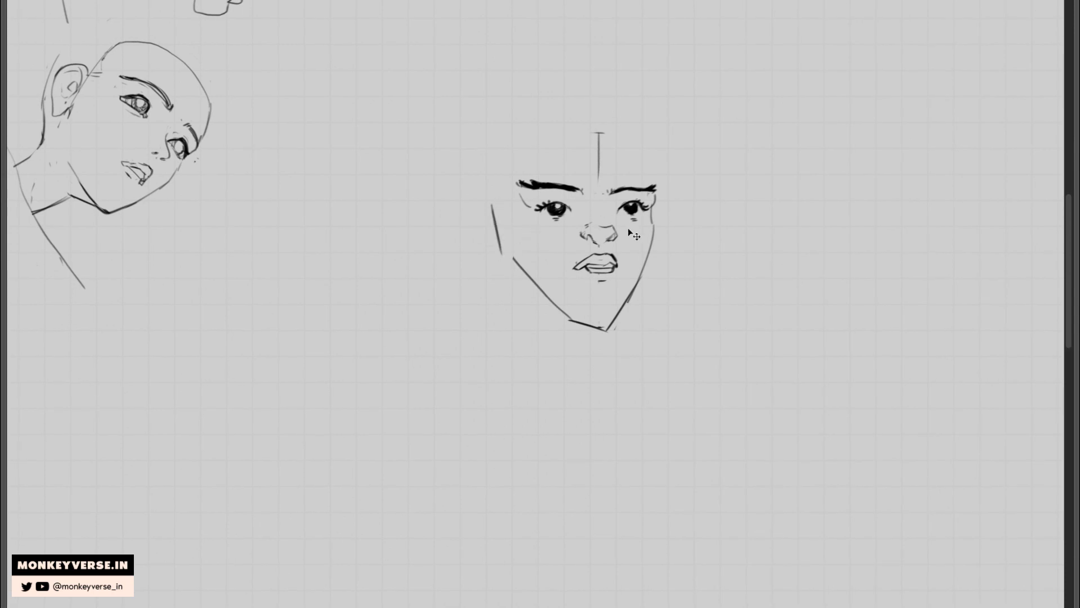
{"action": "left_click_drag", "start_coordinate": [638, 285], "coordinate": [625, 311]}
{"action": "left_click_drag", "start_coordinate": [574, 264], "coordinate": [577, 269]}
{"action": "left_click_drag", "start_coordinate": [649, 223], "coordinate": [607, 240]}
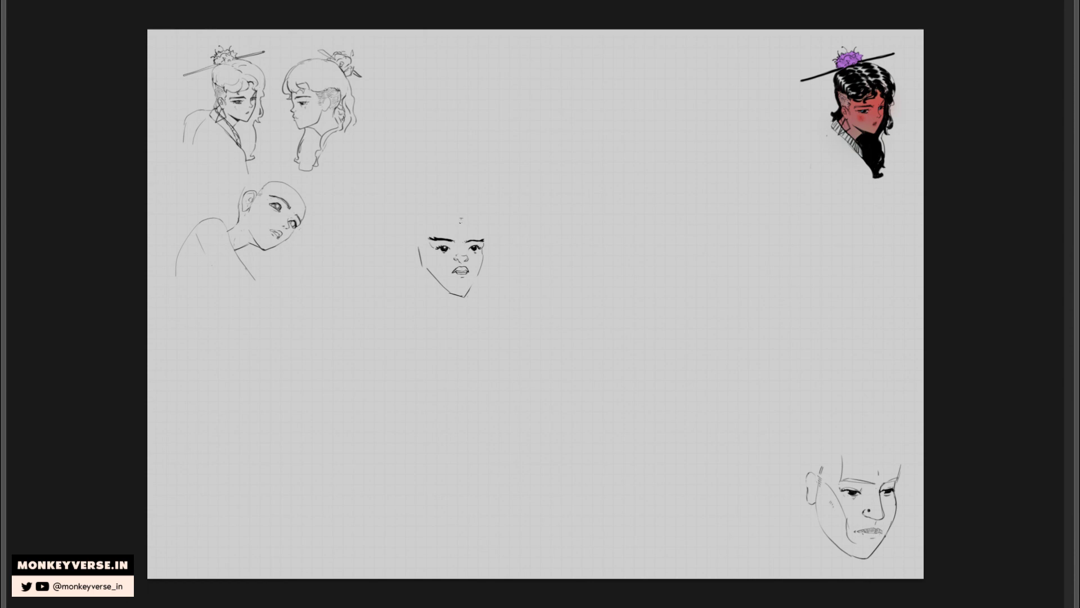
Draw a curling hairline over the forehead and sketch an ear beside the near cheek.
{"action": "left_click_drag", "start_coordinate": [470, 218], "coordinate": [460, 232]}
{"action": "key", "text": "ctrl+z"}
{"action": "left_click_drag", "start_coordinate": [418, 243], "coordinate": [410, 254]}
{"action": "scroll", "coordinate": [450, 292], "scroll_direction": "up", "scroll_amount": 1}
{"action": "left_click_drag", "start_coordinate": [445, 293], "coordinate": [459, 294]}
{"action": "key", "text": "ctrl+z"}
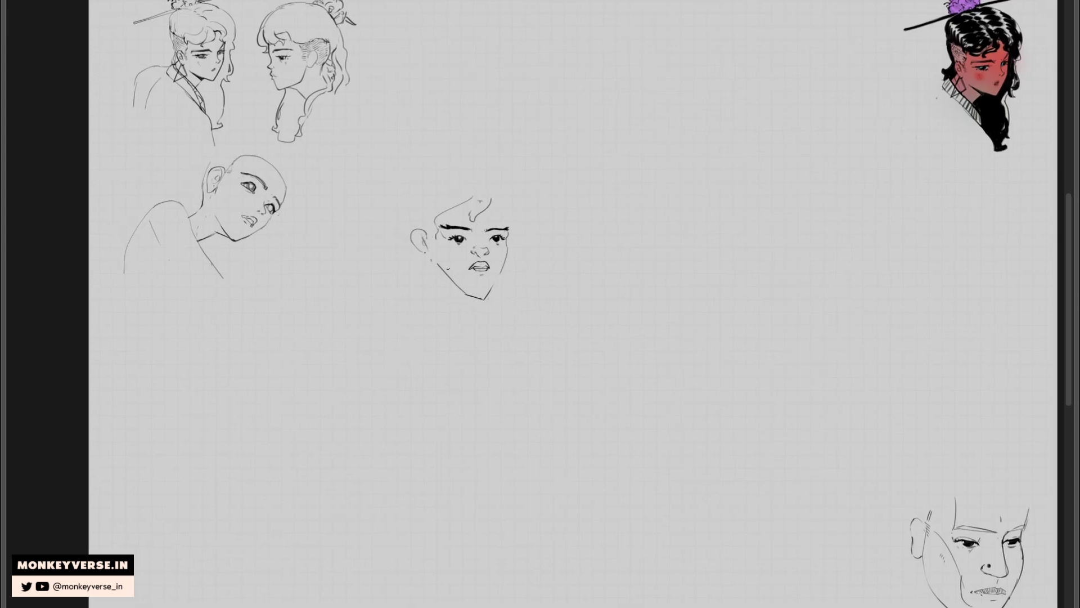
Redraw the jaw as a smooth curve from ear to chin and extend the far face outline up to the hairline.
{"action": "mouse_move", "coordinate": [426, 249]}
{"action": "left_mouse_down"}
{"action": "mouse_move", "coordinate": [441, 279]}
{"action": "mouse_move", "coordinate": [482, 303]}
{"action": "left_mouse_up"}
{"action": "mouse_move", "coordinate": [430, 254]}
{"action": "left_mouse_down"}
{"action": "mouse_move", "coordinate": [439, 277]}
{"action": "mouse_move", "coordinate": [467, 295]}
{"action": "left_mouse_up"}
{"action": "mouse_move", "coordinate": [508, 228]}
{"action": "left_mouse_down"}
{"action": "mouse_move", "coordinate": [507, 199]}
{"action": "mouse_move", "coordinate": [515, 219]}
{"action": "left_mouse_up"}
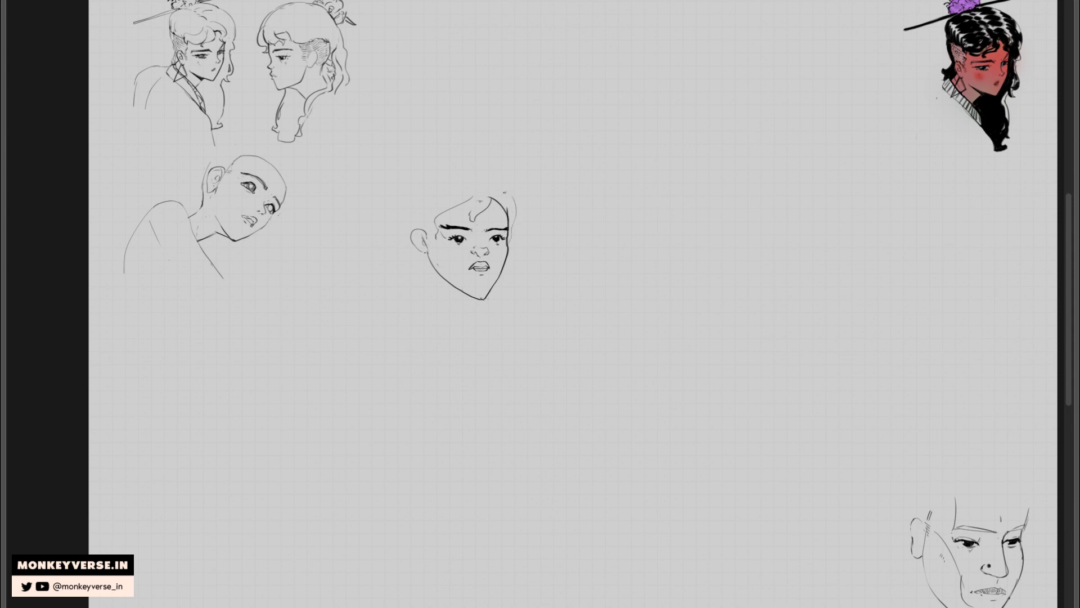
Outline the hair around the head with a bun at the crown, and flip the canvas horizontally to check it.
{"action": "left_click_drag", "start_coordinate": [486, 172], "coordinate": [516, 201]}
{"action": "mouse_move", "coordinate": [404, 178]}
{"action": "left_mouse_down"}
{"action": "mouse_move", "coordinate": [440, 167]}
{"action": "mouse_move", "coordinate": [403, 203]}
{"action": "mouse_move", "coordinate": [411, 262]}
{"action": "left_mouse_up"}
{"action": "key", "text": "ctrl+z"}
{"action": "key", "text": "ctrl+z"}
{"action": "left_click_drag", "start_coordinate": [400, 208], "coordinate": [405, 252]}
{"action": "key", "text": "ctrl+shift+h"}
{"action": "left_click_drag", "start_coordinate": [439, 263], "coordinate": [480, 291]}
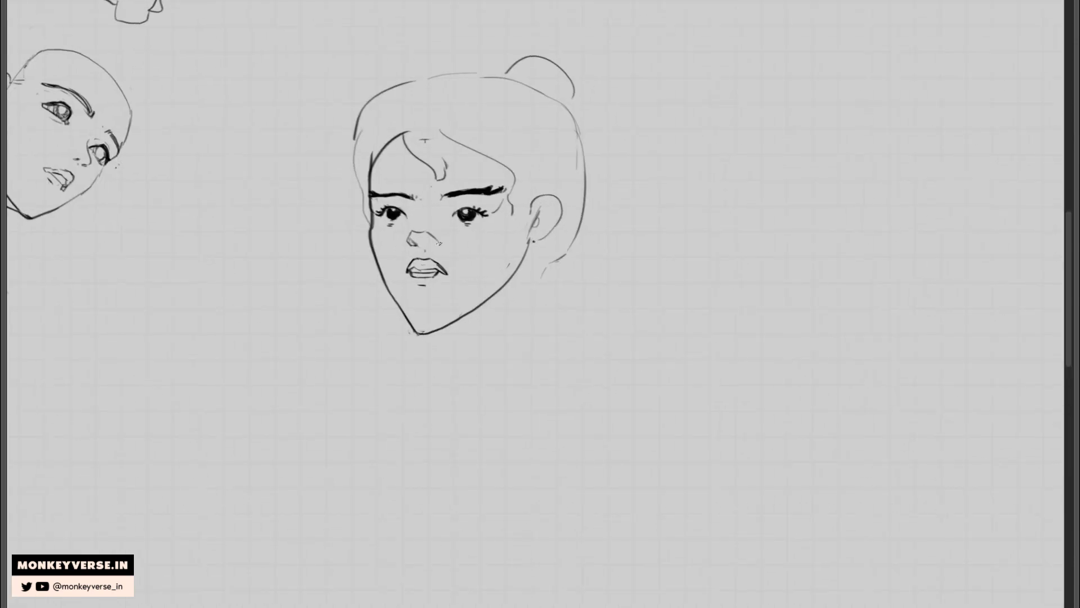
Erase the detailed nose and full lips, replacing them with a simple nose line and a small narrow mouth.
{"action": "mouse_move", "coordinate": [439, 242]}
{"action": "left_mouse_down"}
{"action": "mouse_move", "coordinate": [422, 251]}
{"action": "mouse_move", "coordinate": [410, 239]}
{"action": "mouse_move", "coordinate": [421, 252]}
{"action": "left_mouse_up"}
{"action": "mouse_move", "coordinate": [429, 248]}
{"action": "left_mouse_down"}
{"action": "mouse_move", "coordinate": [421, 252]}
{"action": "mouse_move", "coordinate": [431, 238]}
{"action": "left_mouse_up"}
{"action": "key", "text": "e"}
{"action": "key", "text": "b"}
{"action": "mouse_move", "coordinate": [423, 232]}
{"action": "left_mouse_down"}
{"action": "mouse_move", "coordinate": [435, 236]}
{"action": "mouse_move", "coordinate": [419, 243]}
{"action": "left_mouse_up"}
{"action": "left_click_drag", "start_coordinate": [415, 255], "coordinate": [447, 269]}
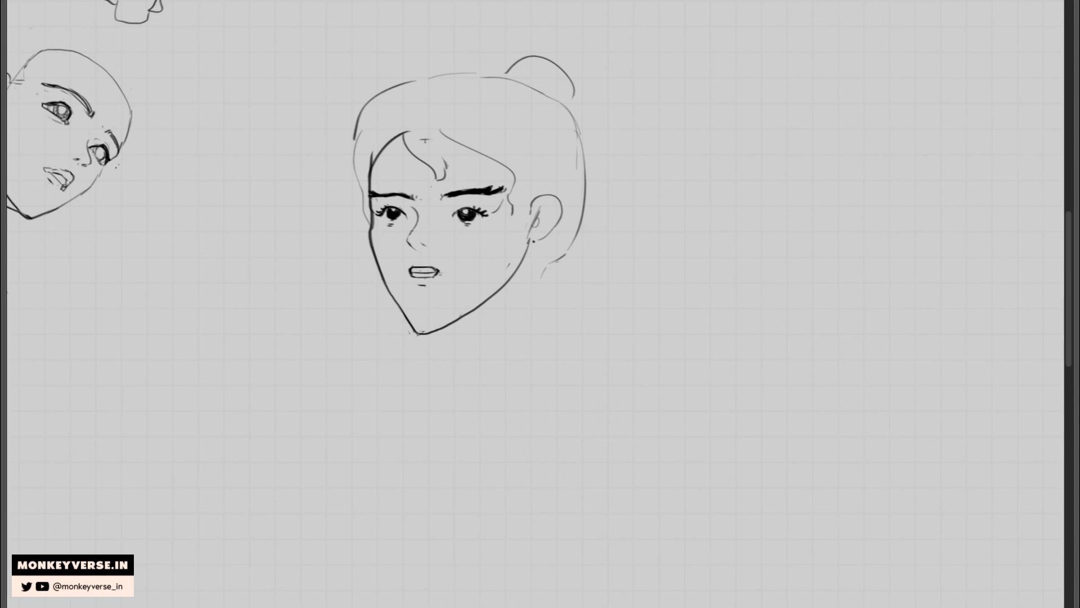
Rework the near jaw curve below the ear into a slimmer line.
{"action": "left_click_drag", "start_coordinate": [475, 234], "coordinate": [437, 246]}
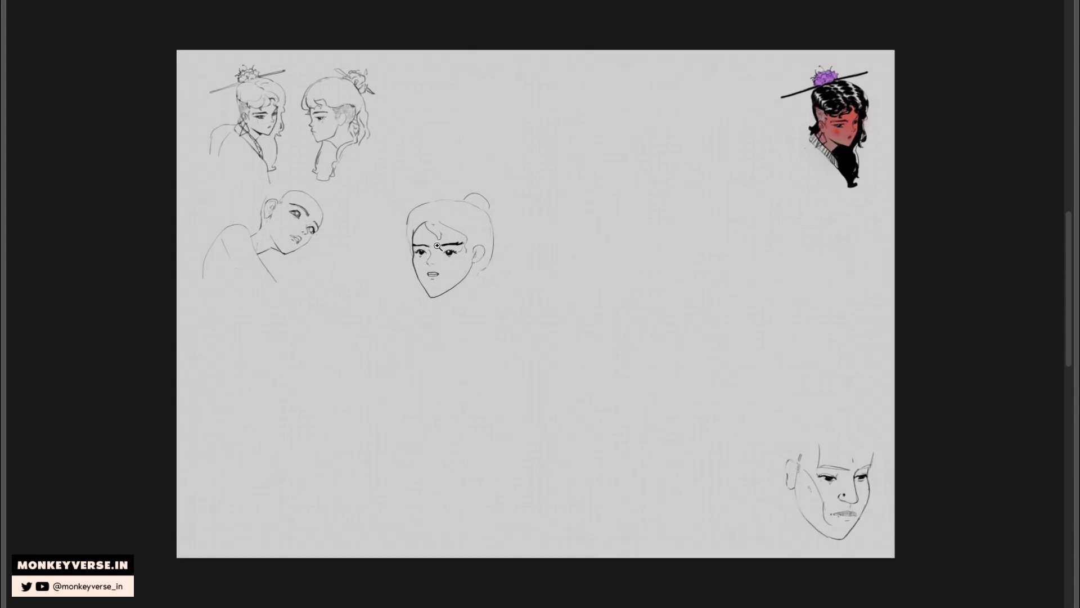
{"action": "left_click", "coordinate": [437, 246]}
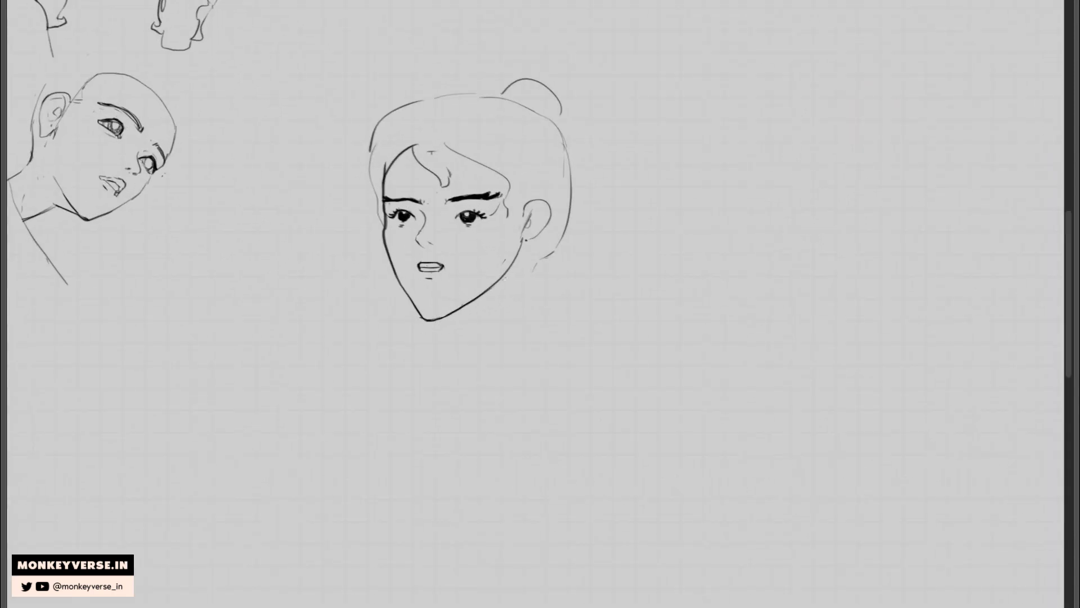
{"action": "left_click_drag", "start_coordinate": [521, 246], "coordinate": [505, 270]}
{"action": "scroll", "coordinate": [428, 256], "scroll_direction": "up", "scroll_amount": 3}
Try other lip shapes, undo them, and keep the small mouth with a short mark above the upper lip.
{"action": "mouse_move", "coordinate": [418, 265]}
{"action": "left_mouse_down"}
{"action": "mouse_move", "coordinate": [461, 275]}
{"action": "mouse_move", "coordinate": [445, 261]}
{"action": "mouse_move", "coordinate": [413, 263]}
{"action": "mouse_move", "coordinate": [411, 275]}
{"action": "mouse_move", "coordinate": [440, 265]}
{"action": "mouse_move", "coordinate": [416, 265]}
{"action": "mouse_move", "coordinate": [433, 297]}
{"action": "mouse_move", "coordinate": [451, 282]}
{"action": "mouse_move", "coordinate": [420, 297]}
{"action": "mouse_move", "coordinate": [413, 280]}
{"action": "mouse_move", "coordinate": [446, 290]}
{"action": "left_mouse_up"}
{"action": "key", "text": "ctrl+z"}
{"action": "key", "text": "ctrl+z"}
{"action": "key", "text": "ctrl+z"}
{"action": "key", "text": "ctrl+z"}
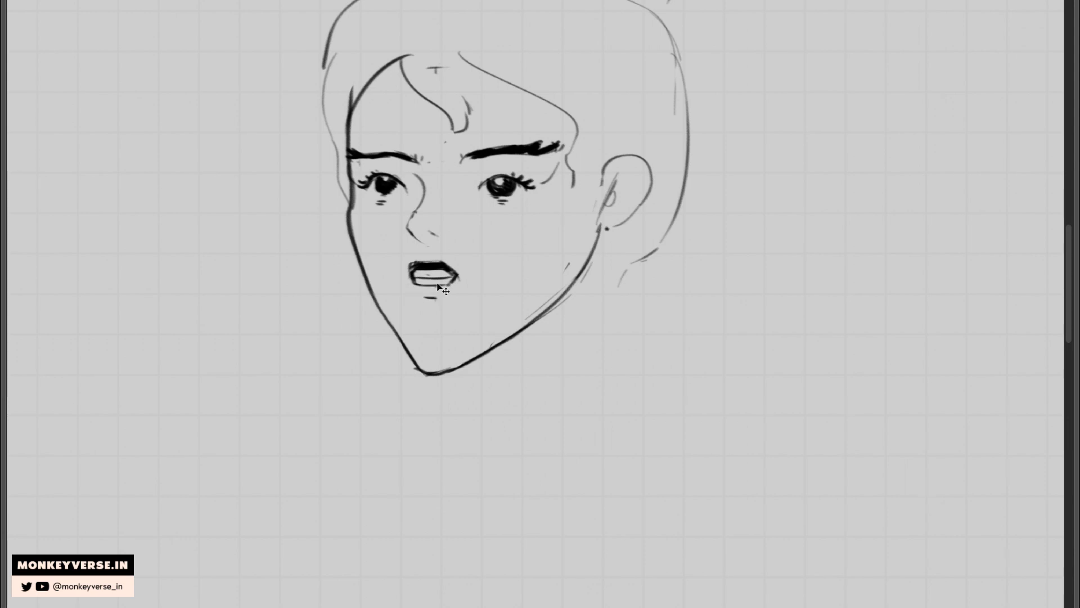
{"action": "left_click_drag", "start_coordinate": [479, 244], "coordinate": [412, 271]}
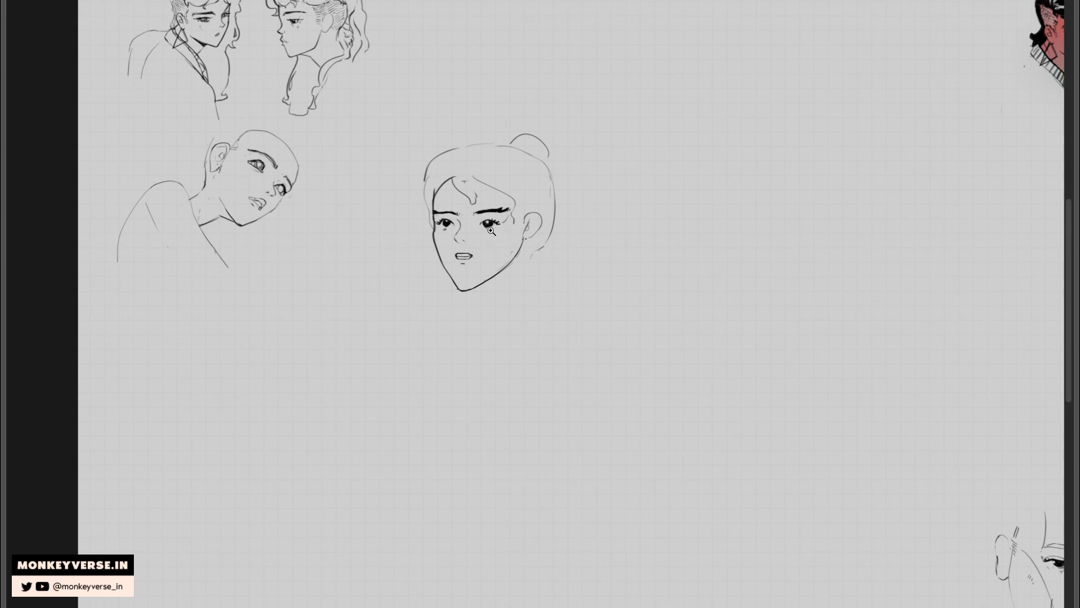
{"action": "left_click", "coordinate": [449, 252]}
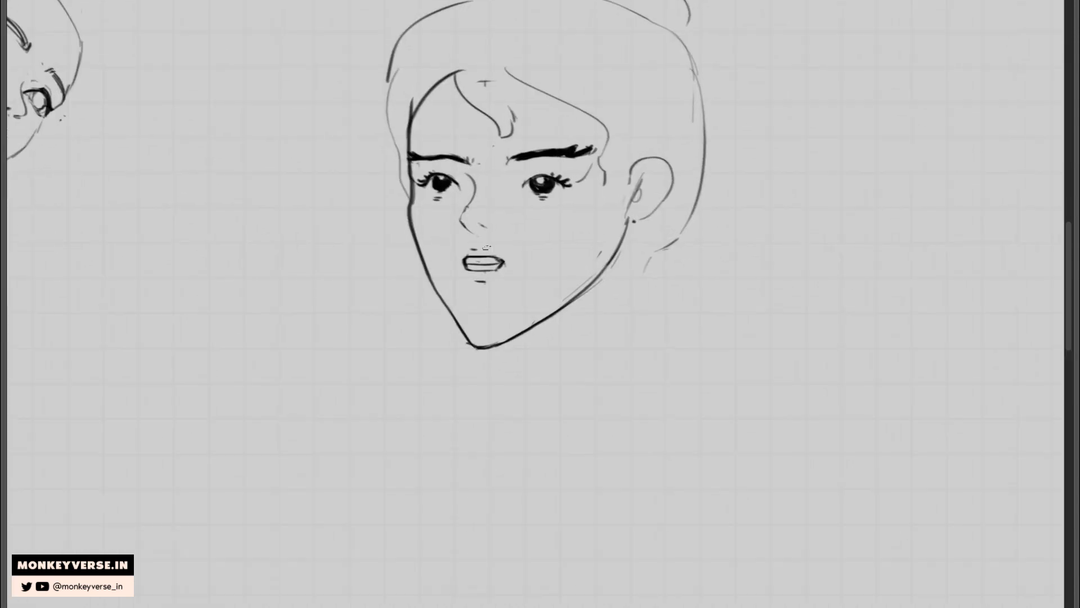
{"action": "left_click_drag", "start_coordinate": [511, 224], "coordinate": [482, 243]}
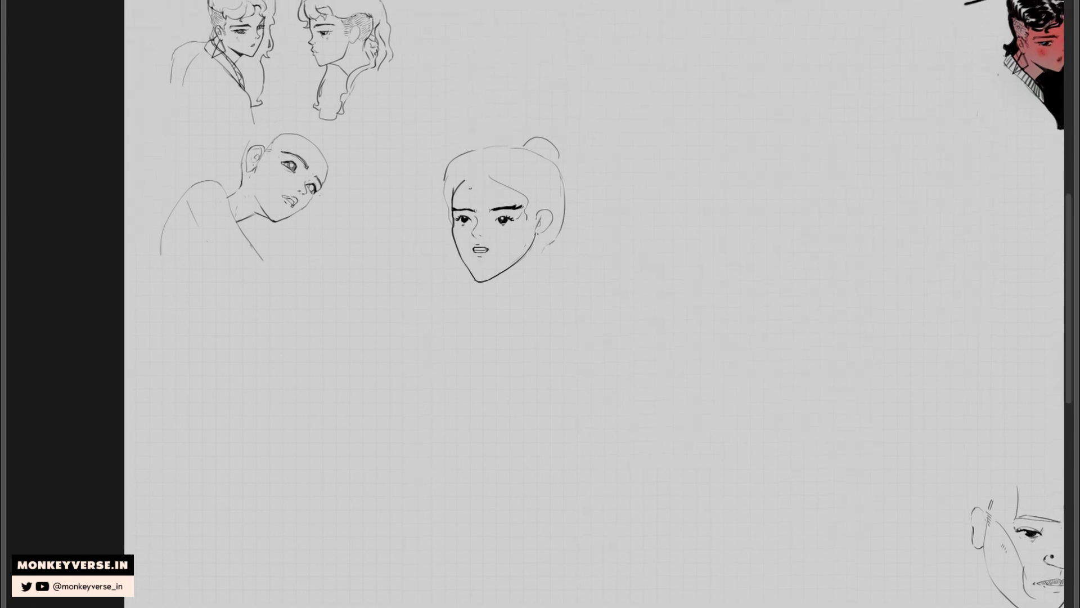
Replace the forehead hairline with a jagged fringe and bring the hair outline down beside the far temple.
{"action": "mouse_move", "coordinate": [462, 180]}
{"action": "left_mouse_down"}
{"action": "mouse_move", "coordinate": [489, 176]}
{"action": "mouse_move", "coordinate": [525, 199]}
{"action": "left_mouse_up"}
{"action": "left_click_drag", "start_coordinate": [448, 175], "coordinate": [445, 211]}
{"action": "left_click_drag", "start_coordinate": [450, 160], "coordinate": [442, 197]}
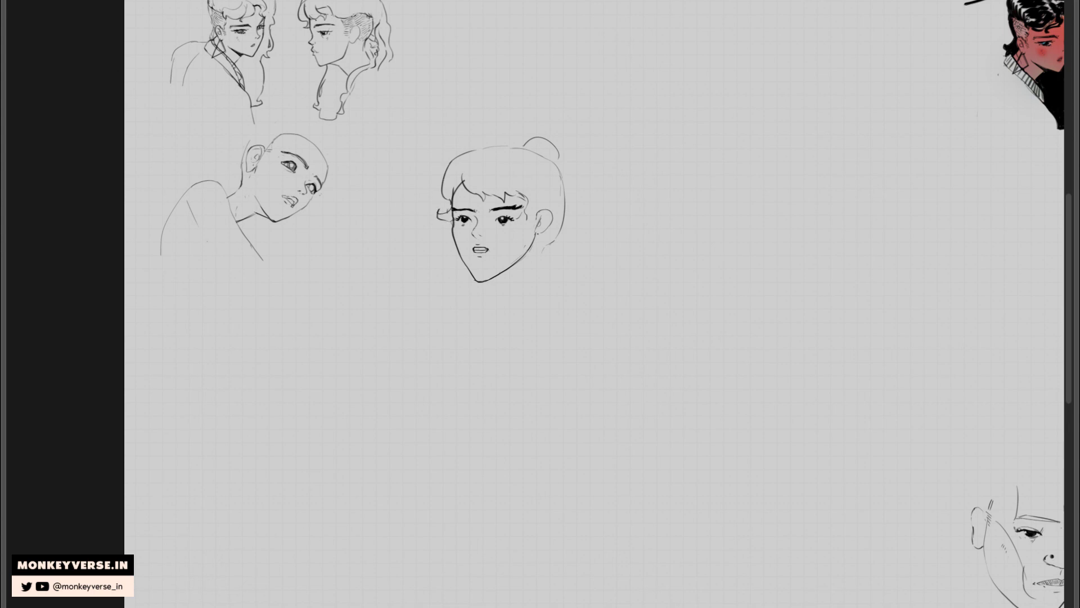
Draw a rounded curl at the far temple and a pointed strand hanging in front of the ear.
{"action": "left_click_drag", "start_coordinate": [452, 209], "coordinate": [447, 218]}
{"action": "key", "text": "ctrl+z"}
{"action": "key", "text": "ctrl+z"}
{"action": "left_click_drag", "start_coordinate": [522, 191], "coordinate": [533, 261]}
{"action": "key", "text": "ctrl+z"}
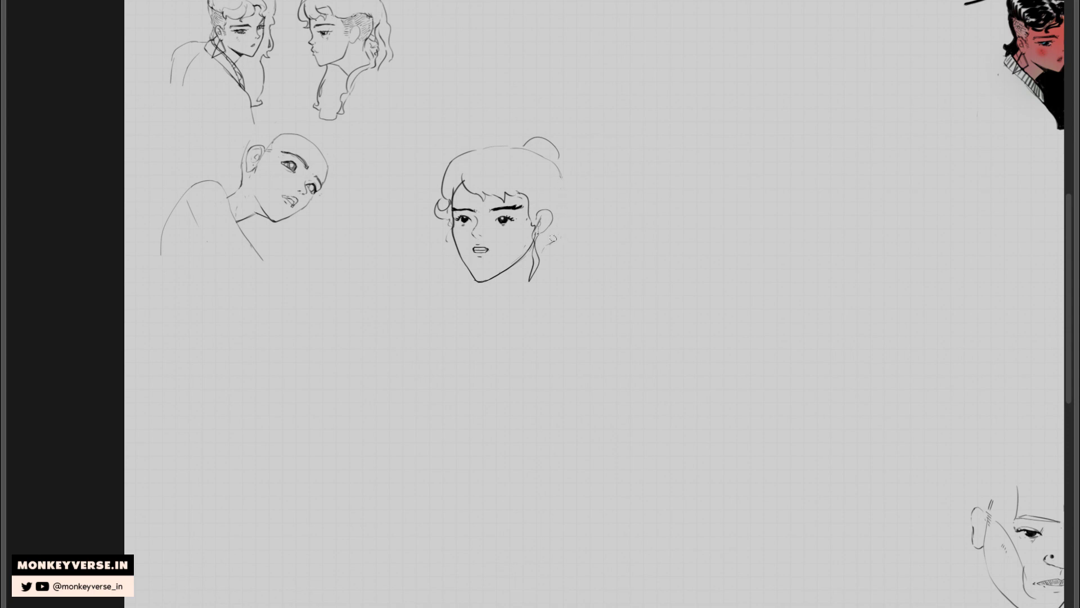
Redraw the crown of the hair with a larger bun on top and a long wavy lock down the back.
{"action": "left_click_drag", "start_coordinate": [557, 175], "coordinate": [565, 208]}
{"action": "mouse_move", "coordinate": [525, 143]}
{"action": "left_mouse_down"}
{"action": "mouse_move", "coordinate": [551, 141]}
{"action": "mouse_move", "coordinate": [559, 162]}
{"action": "left_mouse_up"}
{"action": "mouse_move", "coordinate": [464, 162]}
{"action": "left_mouse_down"}
{"action": "mouse_move", "coordinate": [520, 140]}
{"action": "mouse_move", "coordinate": [562, 167]}
{"action": "left_mouse_up"}
{"action": "left_click_drag", "start_coordinate": [454, 157], "coordinate": [528, 123]}
{"action": "left_click_drag", "start_coordinate": [560, 167], "coordinate": [569, 209]}
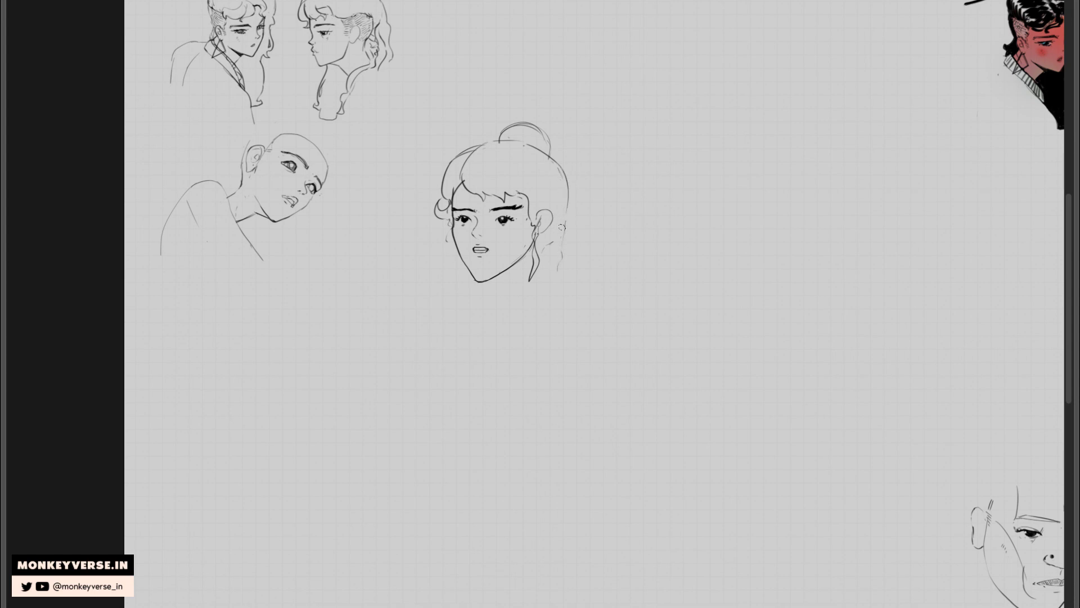
{"action": "left_click_drag", "start_coordinate": [565, 194], "coordinate": [565, 283]}
{"action": "left_click_drag", "start_coordinate": [462, 260], "coordinate": [487, 279]}
{"action": "key", "text": "ctrl+z"}
{"action": "key", "text": "ctrl+z"}
{"action": "key", "text": "ctrl+z"}
{"action": "key", "text": "ctrl+z"}
Flip the canvas horizontally, erase the chin and redraw the near jaw as a longer, lower curve.
{"action": "key", "text": "ctrl+shift+h"}
{"action": "scroll", "coordinate": [513, 270], "scroll_direction": "up", "scroll_amount": 5}
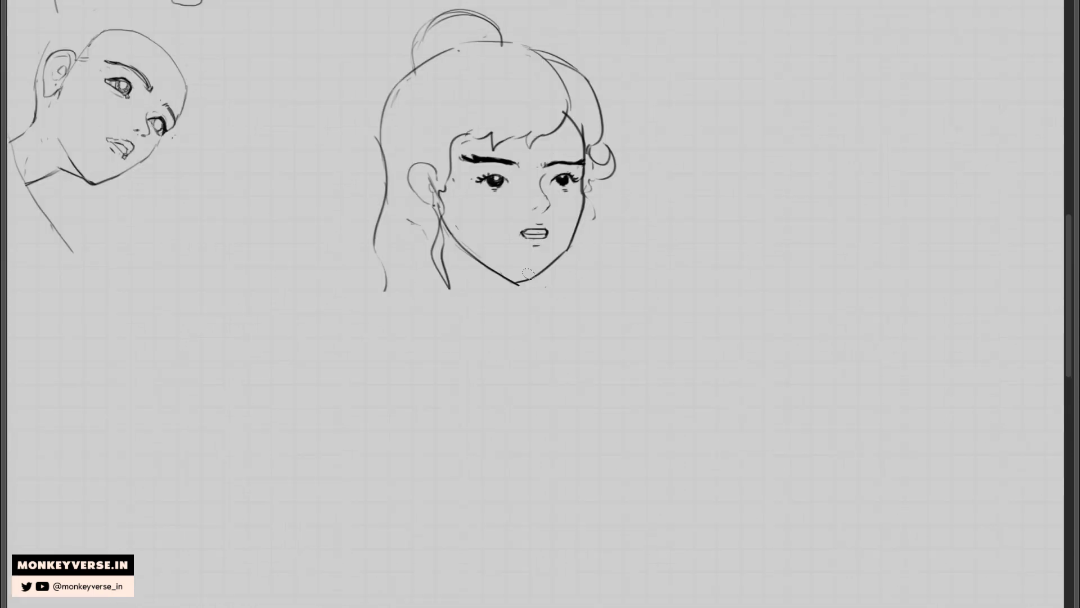
{"action": "left_click_drag", "start_coordinate": [522, 280], "coordinate": [560, 253]}
{"action": "left_click_drag", "start_coordinate": [469, 249], "coordinate": [498, 267]}
{"action": "left_click_drag", "start_coordinate": [451, 216], "coordinate": [493, 274]}
{"action": "mouse_move", "coordinate": [437, 204]}
{"action": "left_mouse_down"}
{"action": "mouse_move", "coordinate": [474, 274]}
{"action": "mouse_move", "coordinate": [465, 259]}
{"action": "mouse_move", "coordinate": [530, 301]}
{"action": "mouse_move", "coordinate": [518, 301]}
{"action": "mouse_move", "coordinate": [510, 289]}
{"action": "mouse_move", "coordinate": [541, 303]}
{"action": "mouse_move", "coordinate": [573, 247]}
{"action": "left_mouse_up"}
{"action": "key", "text": "ctrl+z"}
{"action": "key", "text": "ctrl+z"}
Draw the far side of the jaw down to join the lowered chin.
{"action": "left_click_drag", "start_coordinate": [538, 300], "coordinate": [573, 245]}
{"action": "key", "text": "ctrl+z"}
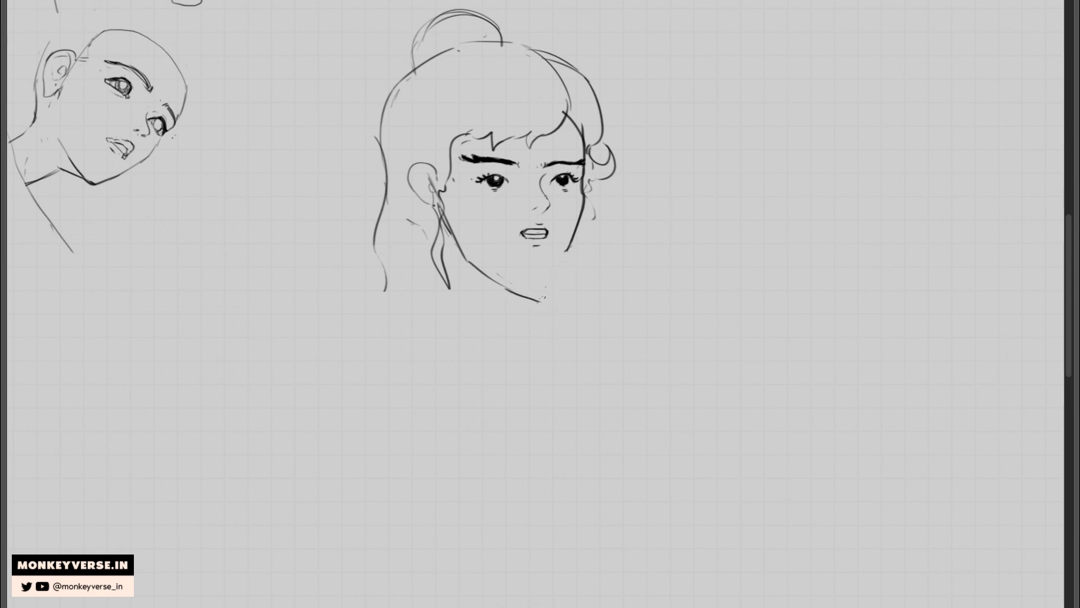
{"action": "left_click_drag", "start_coordinate": [539, 301], "coordinate": [574, 237]}
{"action": "key", "text": "ctrl+minus"}
{"action": "key", "text": "ctrl+minus"}
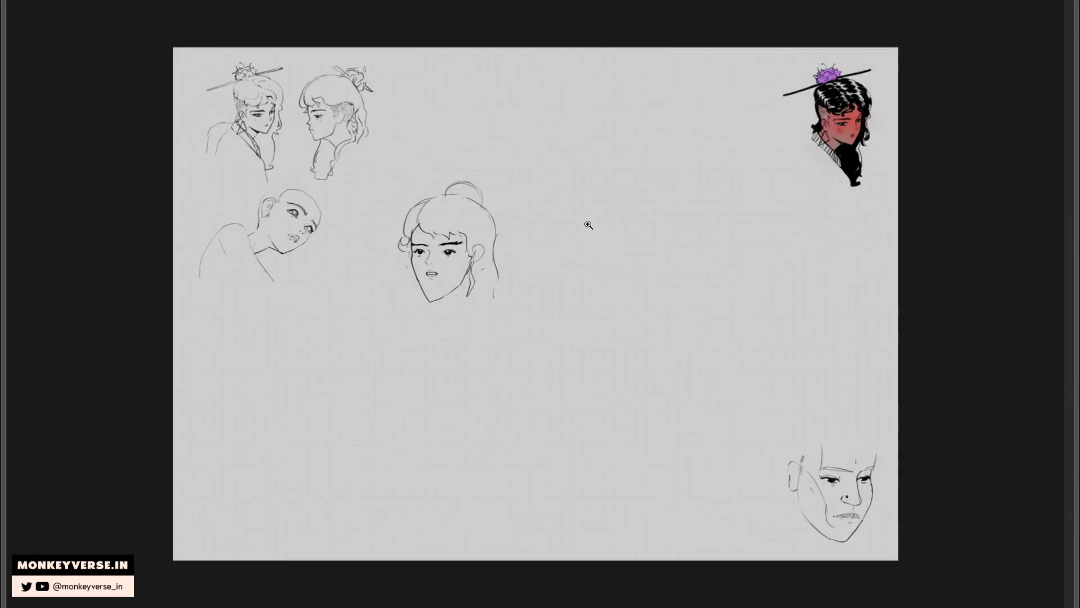
Reshape the chin tip by reconnecting both jaw lines with a rounder curve.
{"action": "scroll", "coordinate": [443, 277], "scroll_direction": "up", "scroll_amount": 3}
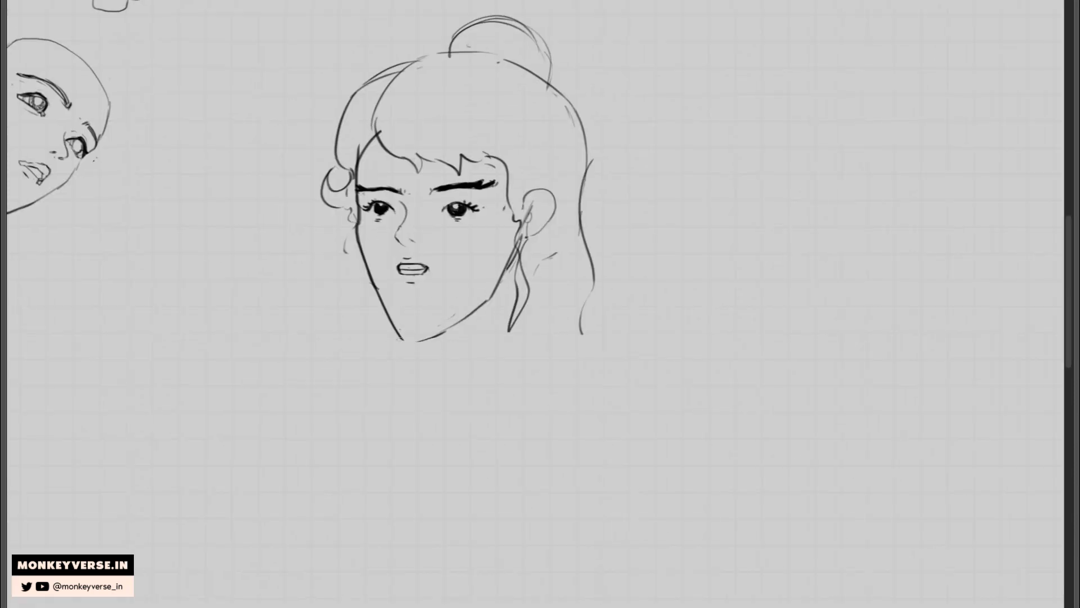
{"action": "mouse_move", "coordinate": [398, 338]}
{"action": "left_mouse_down"}
{"action": "mouse_move", "coordinate": [425, 341]}
{"action": "mouse_move", "coordinate": [478, 306]}
{"action": "left_mouse_up"}
{"action": "key", "text": "ctrl+z"}
{"action": "left_click_drag", "start_coordinate": [423, 339], "coordinate": [495, 288]}
Move the whole head sketch up into the first row, beside the profile head.
{"action": "scroll", "coordinate": [520, 258], "scroll_direction": "down", "scroll_amount": 2}
{"action": "scroll", "coordinate": [521, 258], "scroll_direction": "down", "scroll_amount": 5}
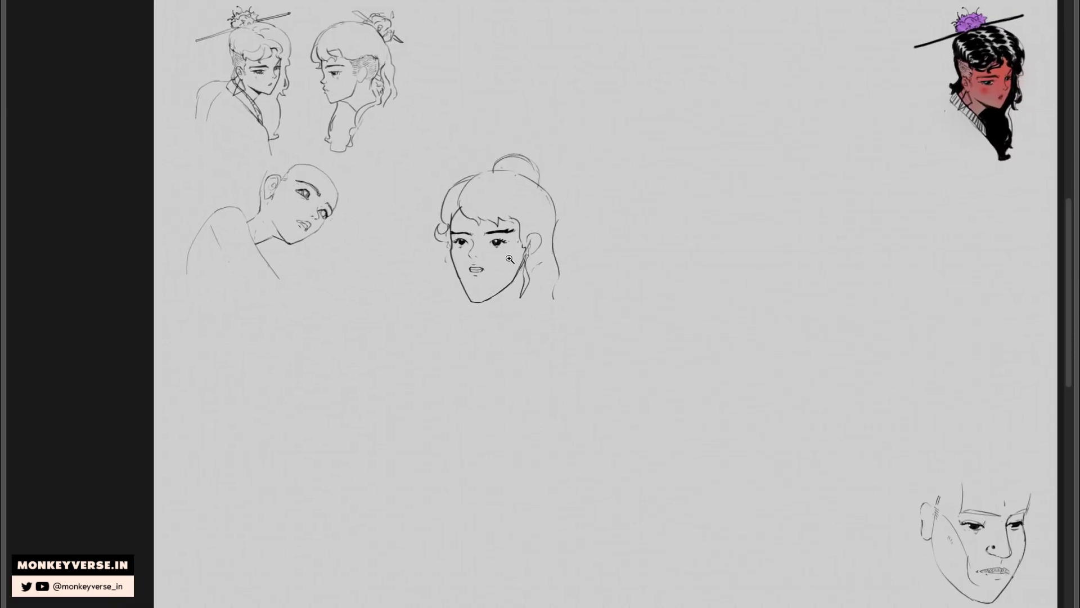
{"action": "scroll", "coordinate": [507, 262], "scroll_direction": "up", "scroll_amount": 1}
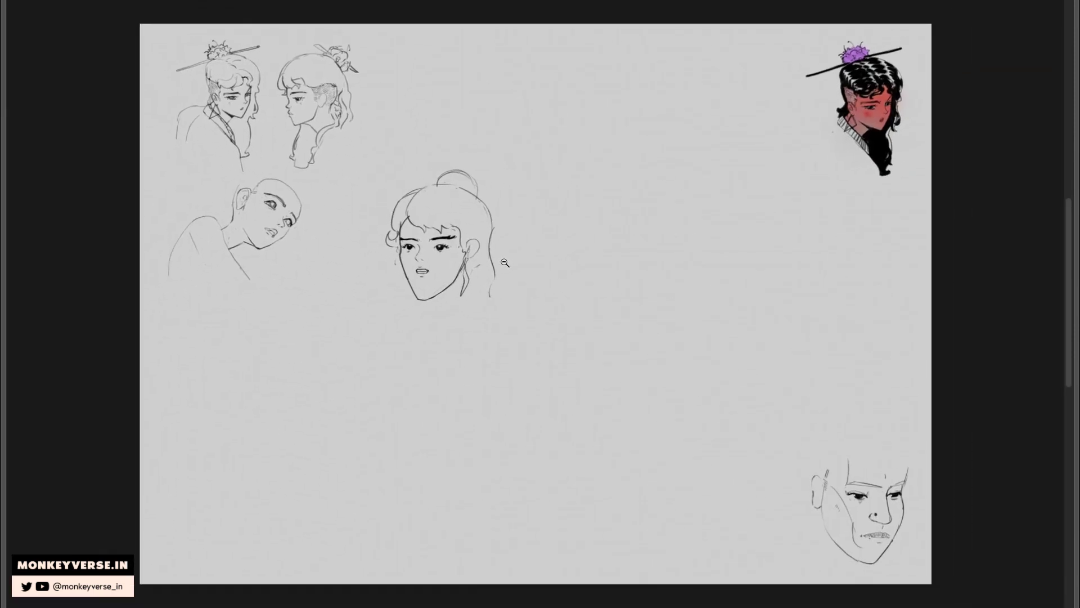
{"action": "scroll", "coordinate": [510, 261], "scroll_direction": "down", "scroll_amount": 1}
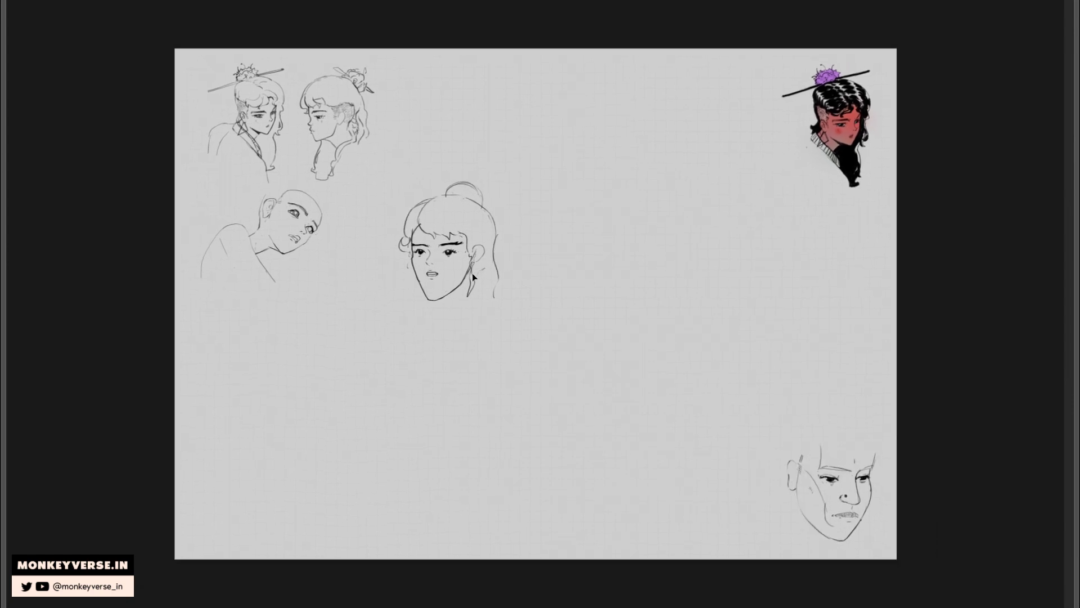
{"action": "left_click_drag", "start_coordinate": [472, 272], "coordinate": [457, 162]}
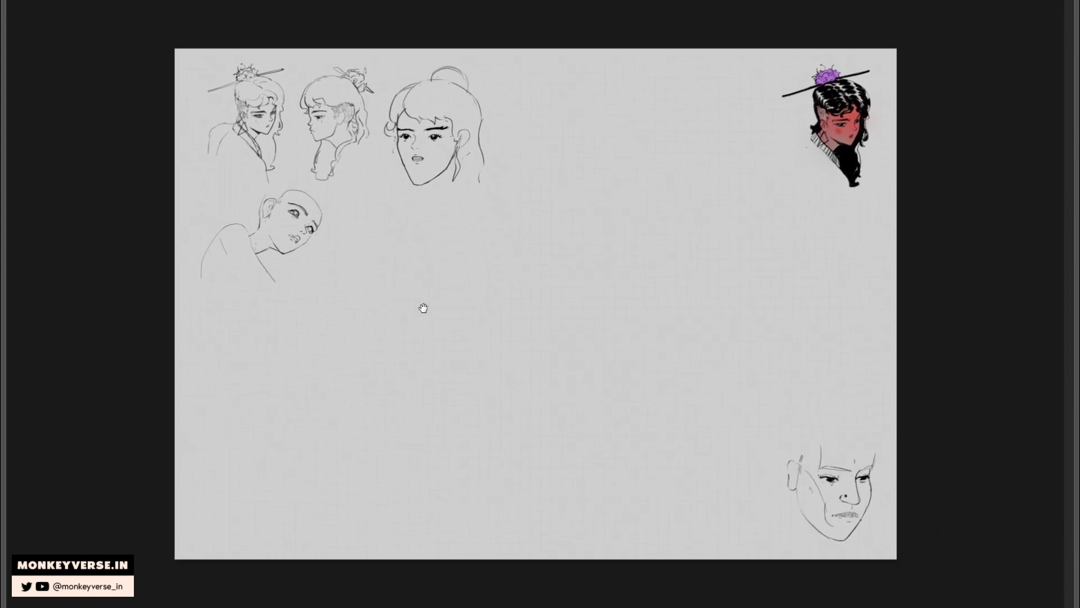
{"action": "left_click_drag", "start_coordinate": [454, 269], "coordinate": [451, 268]}
{"action": "scroll", "coordinate": [452, 270], "scroll_direction": "down", "scroll_amount": 1}
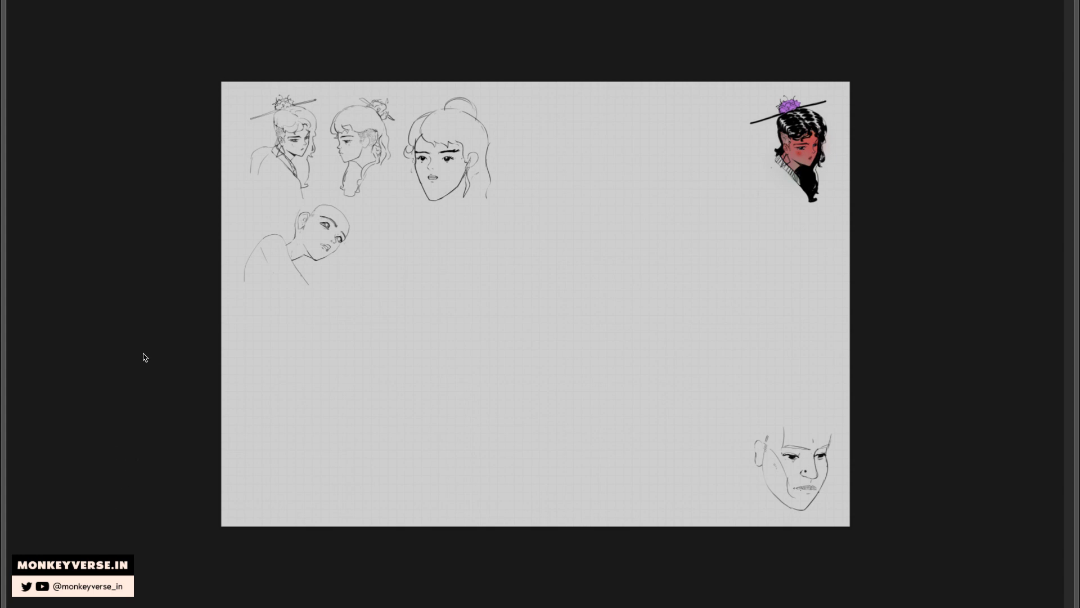
Erase the rounded chin and redraw the jaw lines so that they meet in a sharper point.
{"action": "key", "text": "z"}
{"action": "mouse_move", "coordinate": [487, 251]}
{"action": "left_mouse_down"}
{"action": "mouse_move", "coordinate": [535, 276]}
{"action": "mouse_move", "coordinate": [556, 316]}
{"action": "left_mouse_up"}
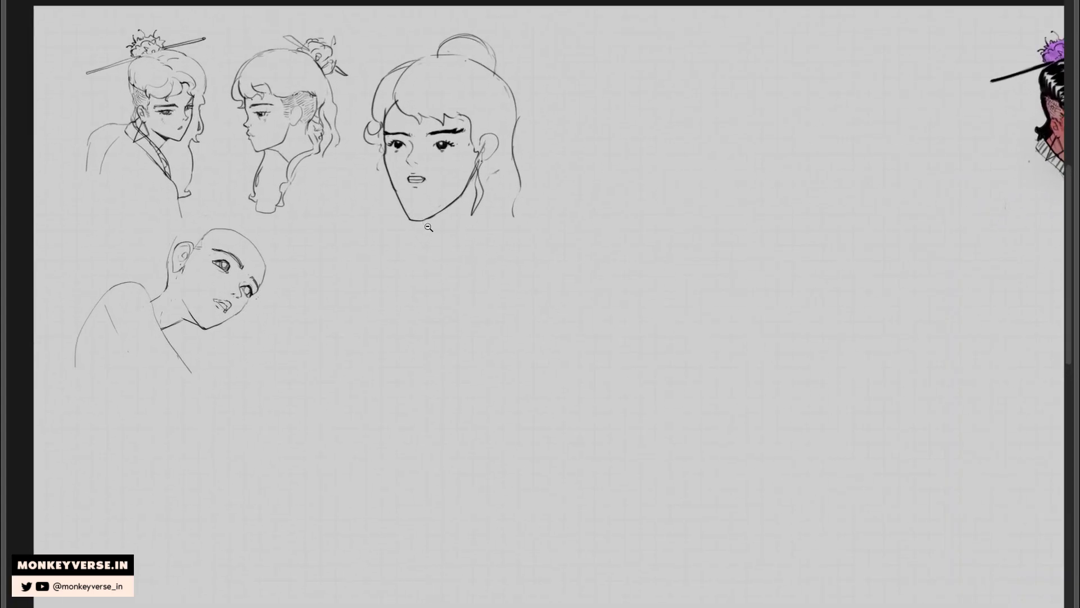
{"action": "left_click_drag", "start_coordinate": [428, 227], "coordinate": [414, 224]}
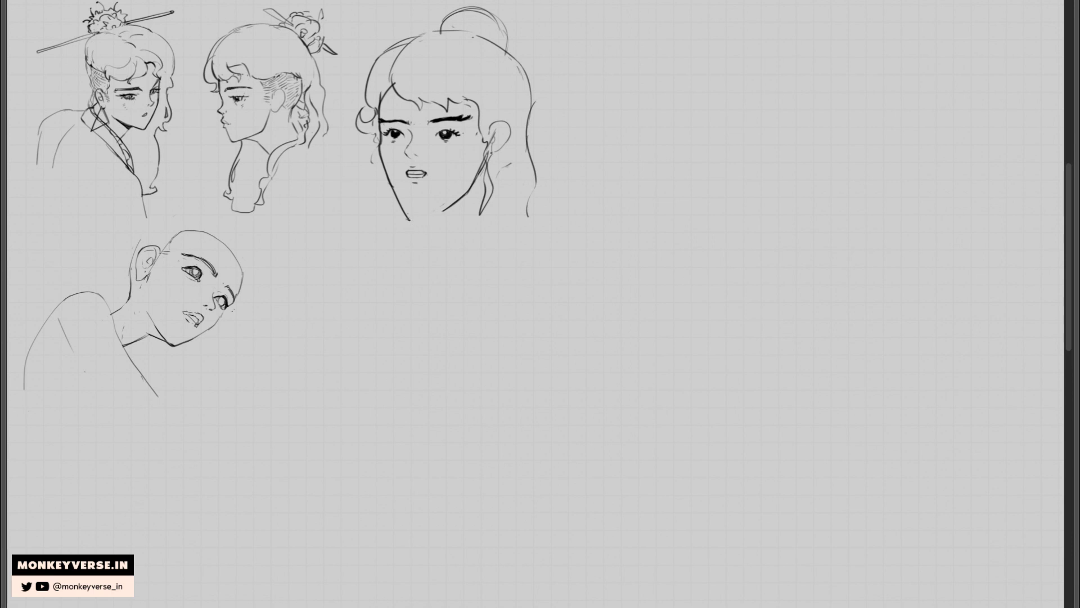
{"action": "left_click_drag", "start_coordinate": [379, 157], "coordinate": [411, 227]}
{"action": "mouse_move", "coordinate": [378, 145]}
{"action": "left_mouse_down"}
{"action": "mouse_move", "coordinate": [416, 217]}
{"action": "mouse_move", "coordinate": [447, 209]}
{"action": "left_mouse_up"}
{"action": "key", "text": "ctrl+z"}
{"action": "scroll", "coordinate": [495, 183], "scroll_direction": "down", "scroll_amount": 1}
{"action": "mouse_move", "coordinate": [480, 176]}
{"action": "left_mouse_down"}
{"action": "mouse_move", "coordinate": [427, 216]}
{"action": "mouse_move", "coordinate": [473, 182]}
{"action": "mouse_move", "coordinate": [492, 146]}
{"action": "mouse_move", "coordinate": [481, 177]}
{"action": "mouse_move", "coordinate": [463, 207]}
{"action": "left_mouse_up"}
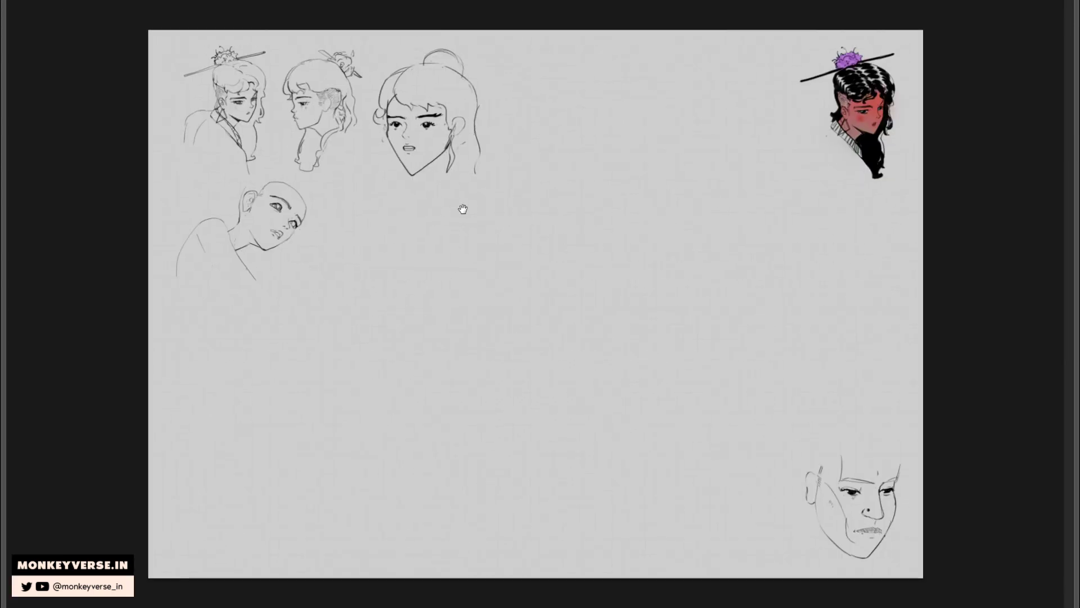
Redraw the far cheek outline as a fuller curve from beside the eye down to the chin.
{"action": "left_click_drag", "start_coordinate": [393, 158], "coordinate": [413, 167]}
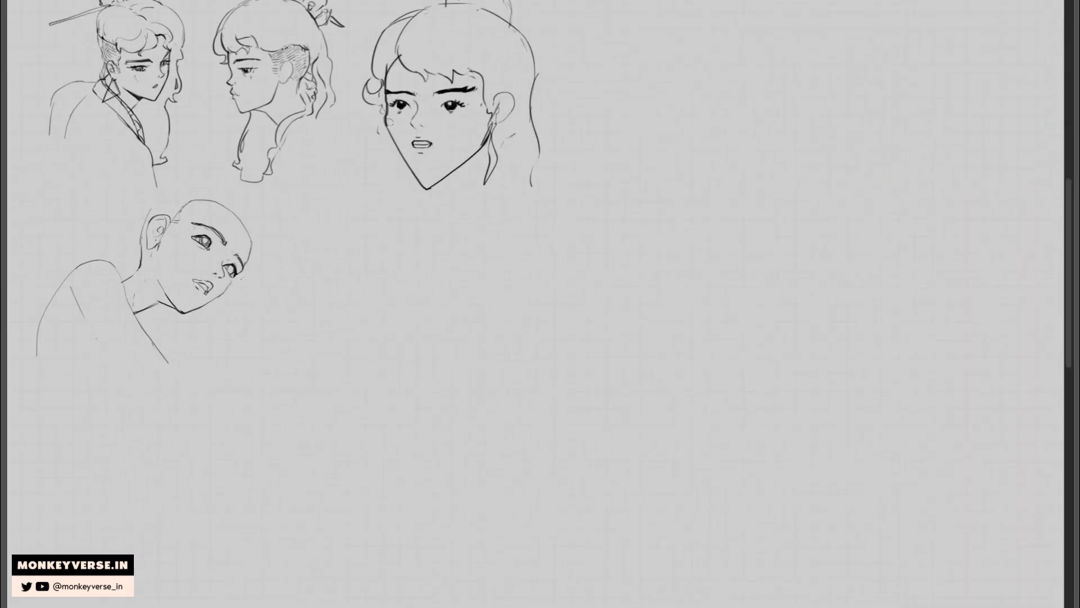
{"action": "left_click_drag", "start_coordinate": [386, 119], "coordinate": [419, 180]}
{"action": "left_click_drag", "start_coordinate": [385, 117], "coordinate": [423, 186]}
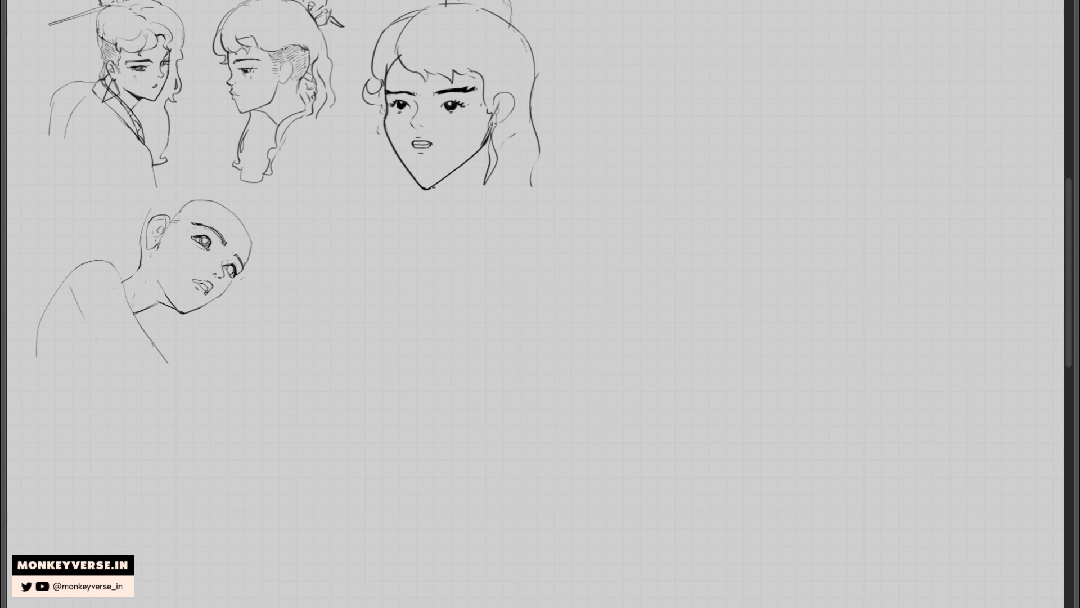
Draw the neck line below the pointed jaw and finish it with a V-shaped neckline curve under the ear.
{"action": "mouse_move", "coordinate": [433, 186]}
{"action": "left_mouse_down"}
{"action": "mouse_move", "coordinate": [467, 173]}
{"action": "mouse_move", "coordinate": [460, 200]}
{"action": "left_mouse_up"}
{"action": "left_click_drag", "start_coordinate": [571, 164], "coordinate": [539, 177]}
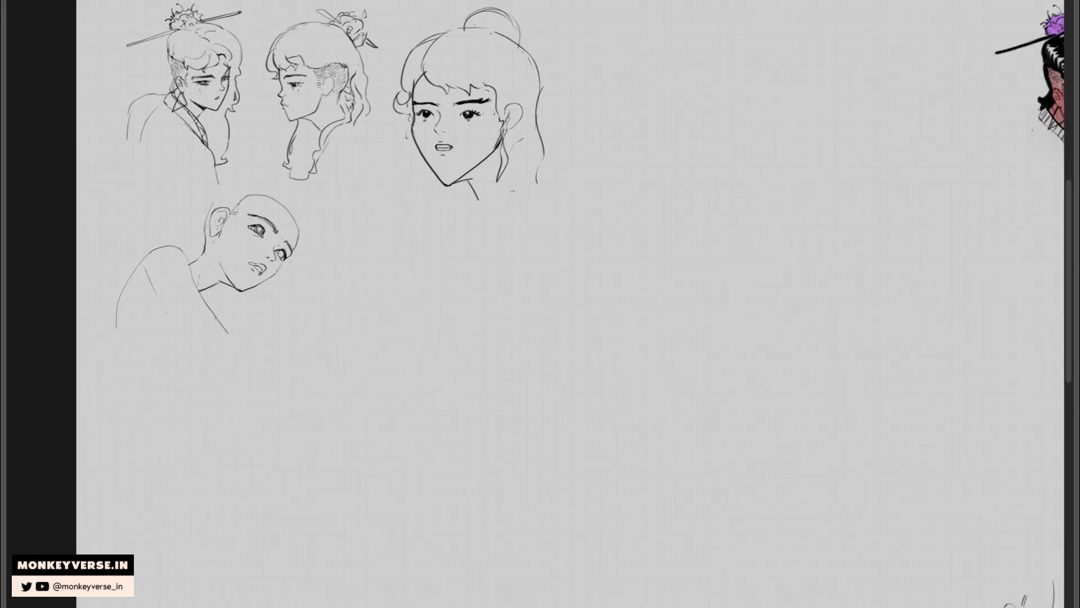
{"action": "scroll", "coordinate": [490, 182], "scroll_direction": "up", "scroll_amount": 2}
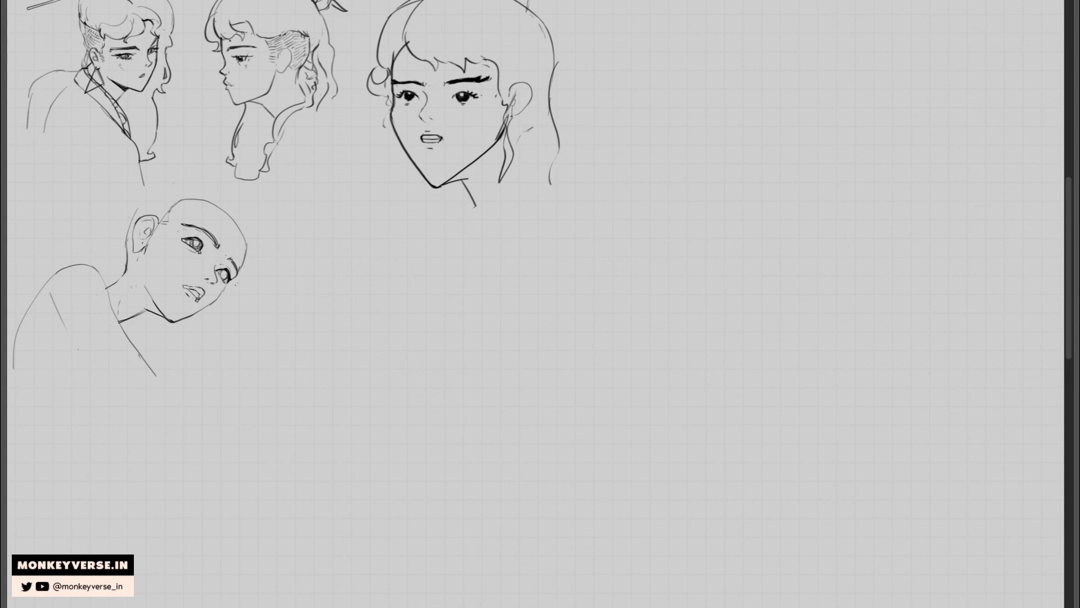
{"action": "left_click_drag", "start_coordinate": [474, 206], "coordinate": [527, 187]}
{"action": "left_click_drag", "start_coordinate": [581, 139], "coordinate": [541, 144]}
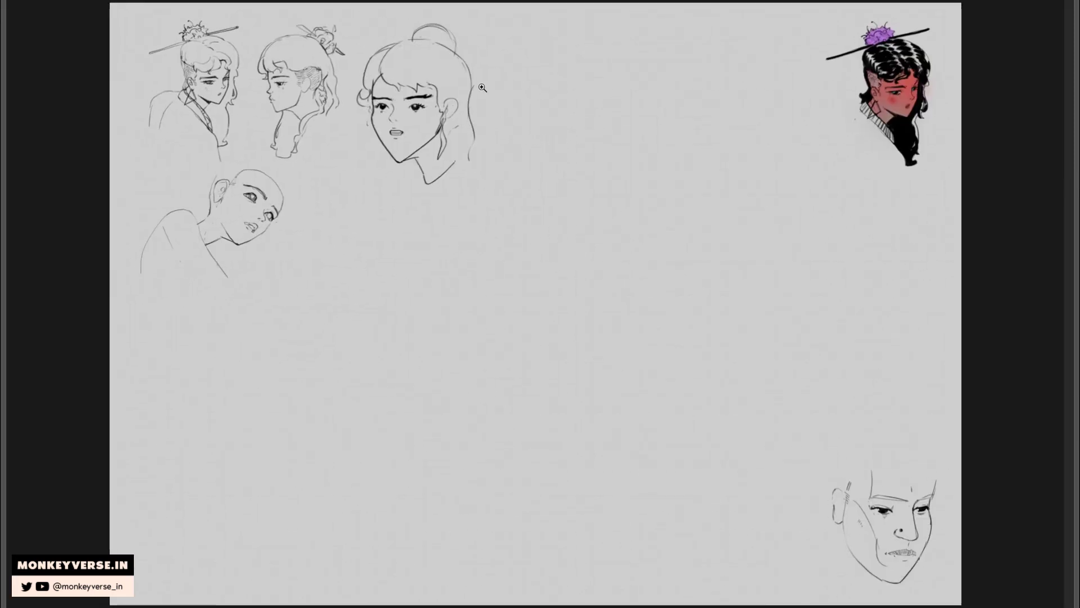
Draw a long horizontal hairpin passing through the bun, with its ends extending beyond both sides of the head.
{"action": "left_click_drag", "start_coordinate": [448, 44], "coordinate": [518, 45]}
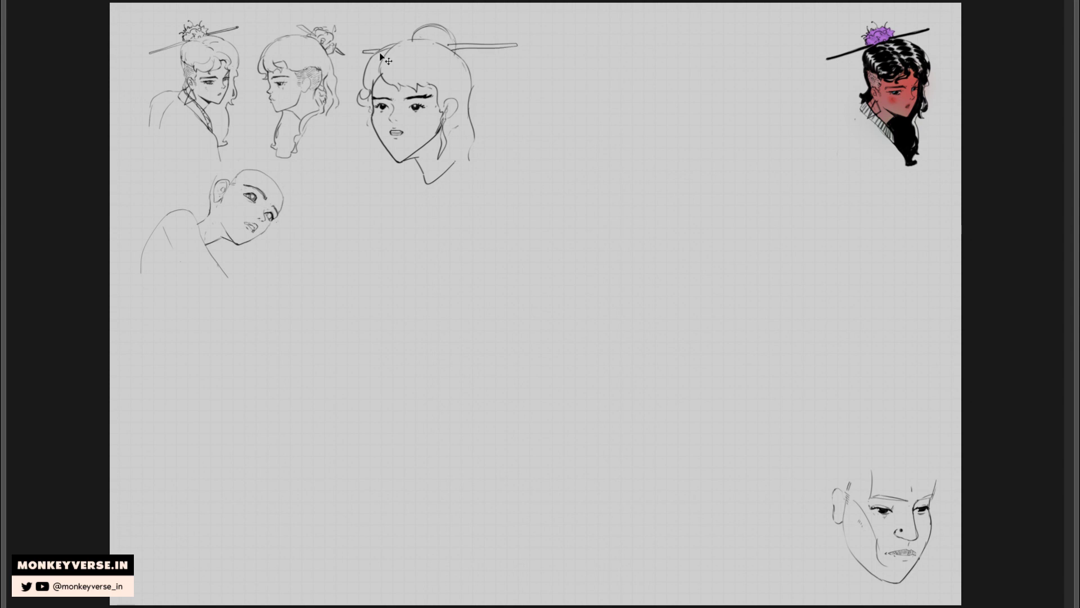
{"action": "key", "text": "ctrl+z"}
Handwrite the note "POINTY CHIN" with a smiley beside the jaw and draw an arrow towards the chin.
{"action": "mouse_move", "coordinate": [412, 63]}
{"action": "left_mouse_down"}
{"action": "mouse_move", "coordinate": [389, 147]}
{"action": "mouse_move", "coordinate": [414, 180]}
{"action": "mouse_move", "coordinate": [625, 185]}
{"action": "left_mouse_up"}
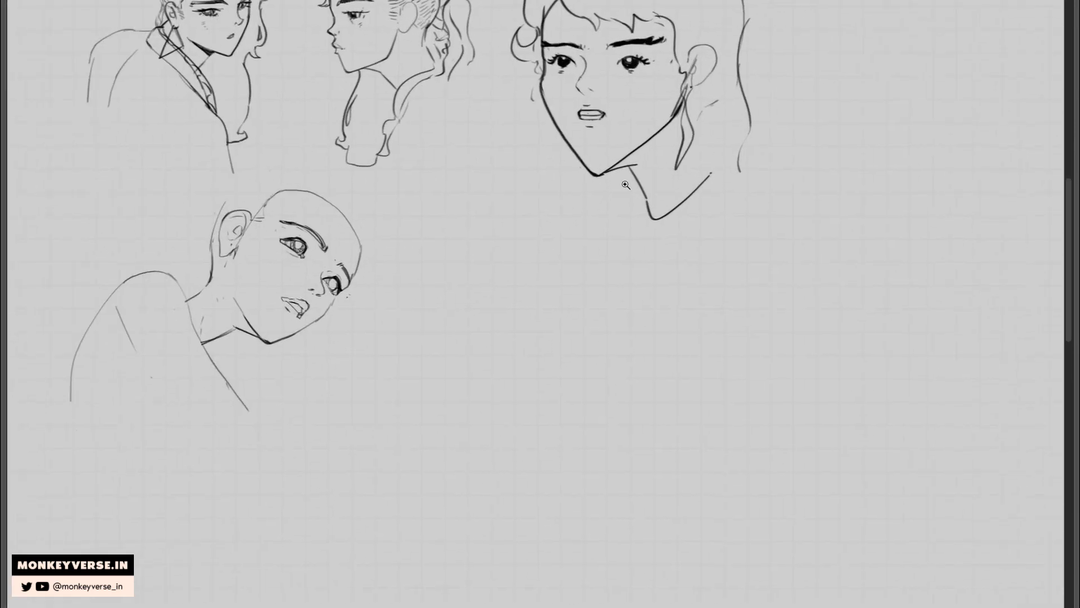
{"action": "mouse_move", "coordinate": [557, 186]}
{"action": "left_mouse_down"}
{"action": "mouse_move", "coordinate": [572, 174]}
{"action": "mouse_move", "coordinate": [563, 201]}
{"action": "mouse_move", "coordinate": [585, 203]}
{"action": "mouse_move", "coordinate": [526, 194]}
{"action": "mouse_move", "coordinate": [501, 213]}
{"action": "mouse_move", "coordinate": [530, 205]}
{"action": "mouse_move", "coordinate": [476, 214]}
{"action": "left_mouse_up"}
{"action": "left_click_drag", "start_coordinate": [463, 197], "coordinate": [490, 202]}
{"action": "mouse_move", "coordinate": [496, 193]}
{"action": "left_mouse_down"}
{"action": "mouse_move", "coordinate": [499, 202]}
{"action": "mouse_move", "coordinate": [529, 191]}
{"action": "left_mouse_up"}
{"action": "left_click_drag", "start_coordinate": [520, 184], "coordinate": [531, 180]}
{"action": "left_click_drag", "start_coordinate": [534, 178], "coordinate": [546, 192]}
{"action": "left_click", "coordinate": [491, 179]}
{"action": "mouse_move", "coordinate": [497, 228]}
{"action": "left_mouse_down"}
{"action": "mouse_move", "coordinate": [488, 245]}
{"action": "mouse_move", "coordinate": [507, 238]}
{"action": "left_mouse_up"}
{"action": "left_click_drag", "start_coordinate": [518, 223], "coordinate": [520, 228]}
{"action": "mouse_move", "coordinate": [531, 220]}
{"action": "left_mouse_down"}
{"action": "mouse_move", "coordinate": [532, 232]}
{"action": "mouse_move", "coordinate": [575, 190]}
{"action": "left_mouse_up"}
{"action": "left_click", "coordinate": [524, 207]}
Start a new face in the empty space beside the annotated head with a vertical centre line, tick marks and a curved brow guideline.
{"action": "scroll", "coordinate": [553, 205], "scroll_direction": "down", "scroll_amount": 6}
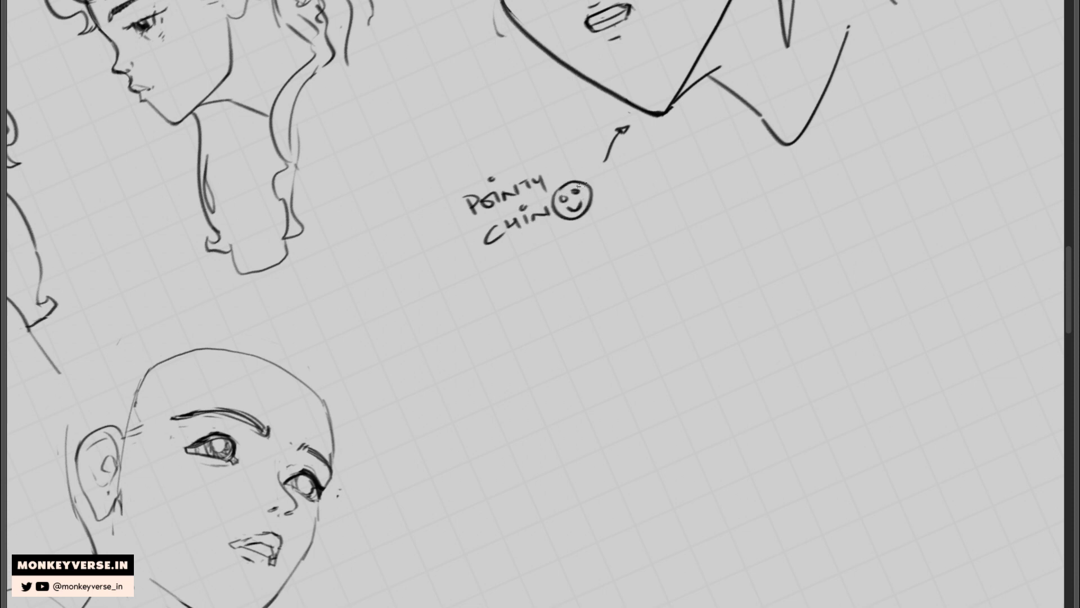
{"action": "left_click_drag", "start_coordinate": [656, 162], "coordinate": [560, 212]}
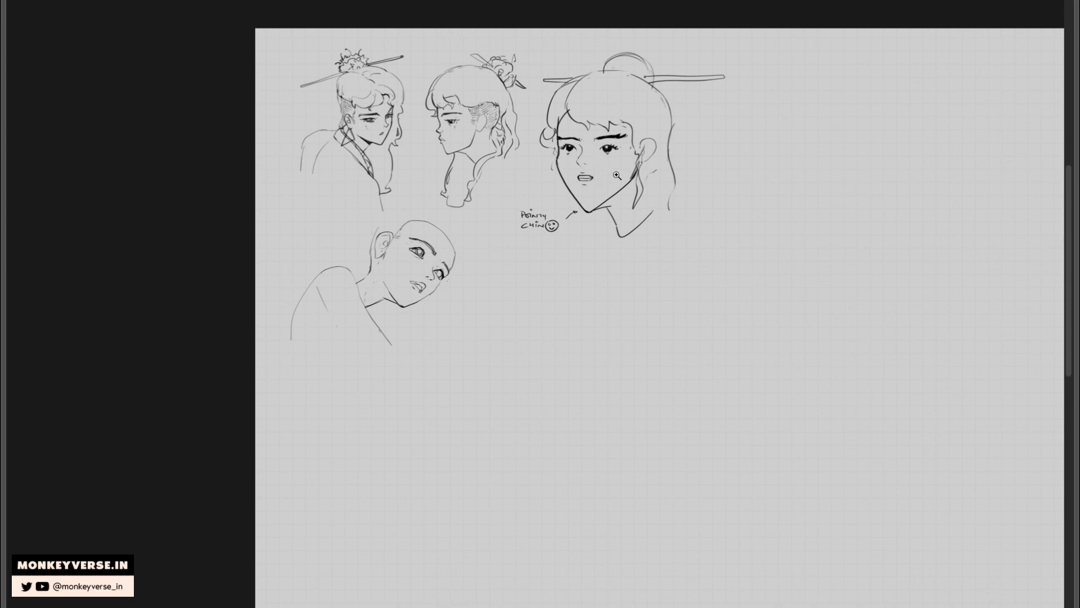
{"action": "left_click_drag", "start_coordinate": [680, 178], "coordinate": [563, 178]}
{"action": "scroll", "coordinate": [605, 202], "scroll_direction": "down", "scroll_amount": 3}
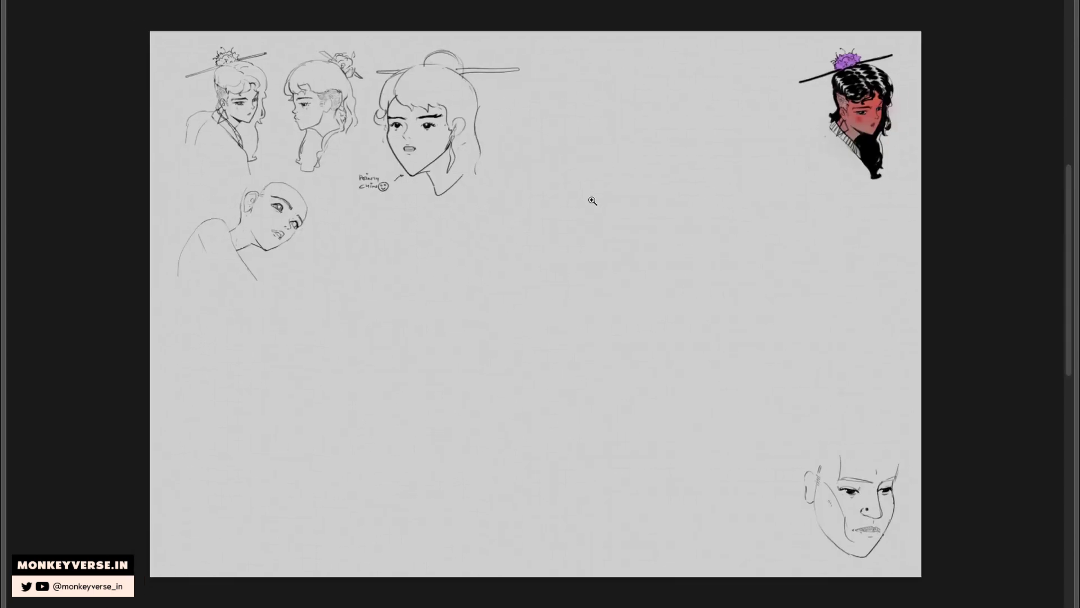
{"action": "scroll", "coordinate": [554, 210], "scroll_direction": "up", "scroll_amount": 5}
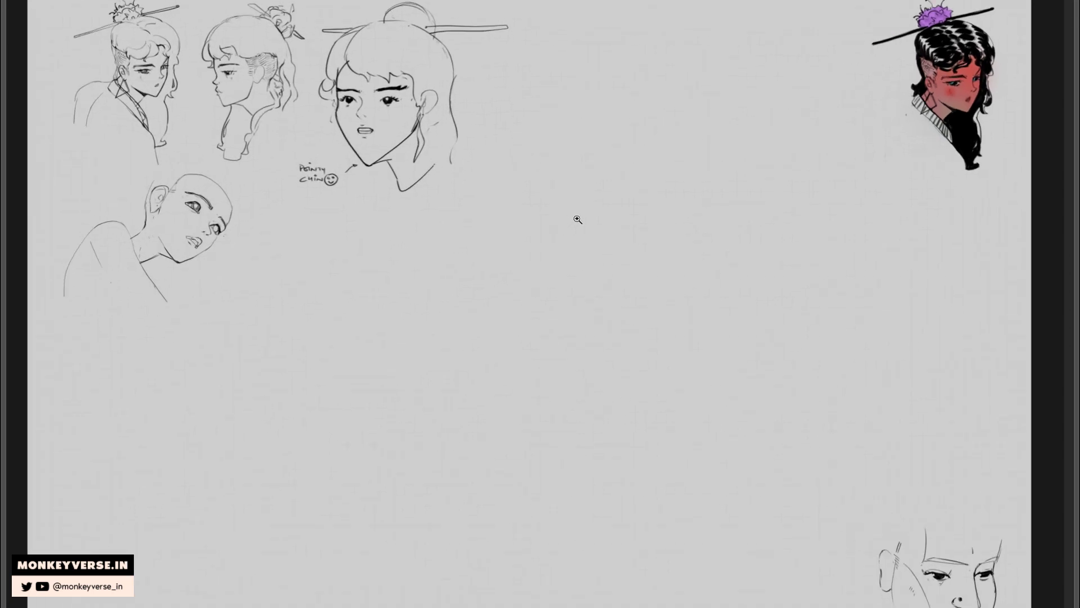
{"action": "scroll", "coordinate": [570, 191], "scroll_direction": "up", "scroll_amount": 1}
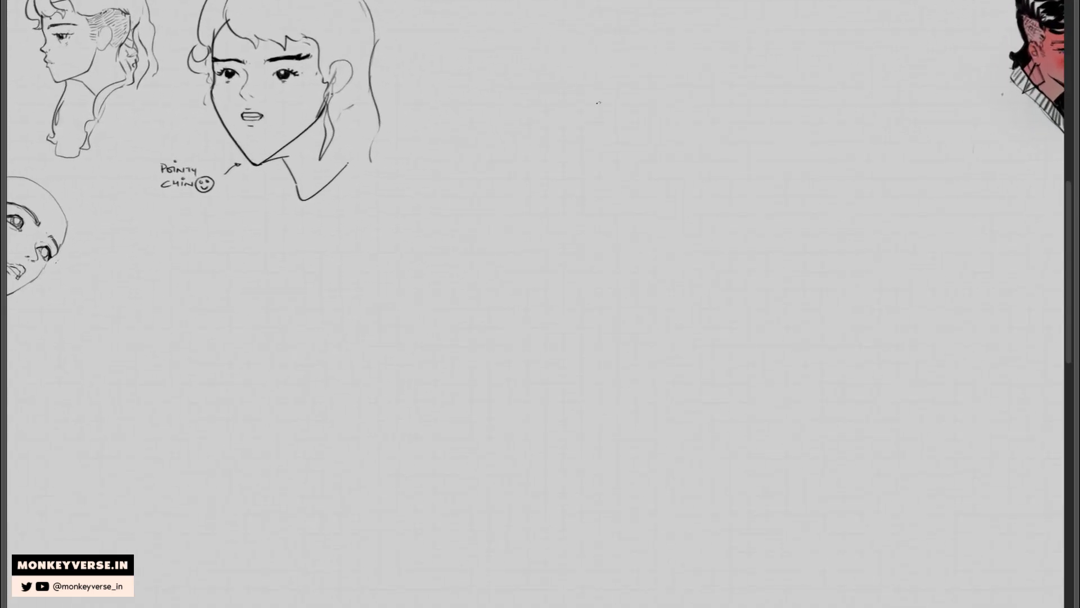
{"action": "left_click_drag", "start_coordinate": [600, 83], "coordinate": [606, 224]}
{"action": "left_click_drag", "start_coordinate": [547, 122], "coordinate": [654, 112]}
{"action": "left_click_drag", "start_coordinate": [605, 153], "coordinate": [543, 142]}
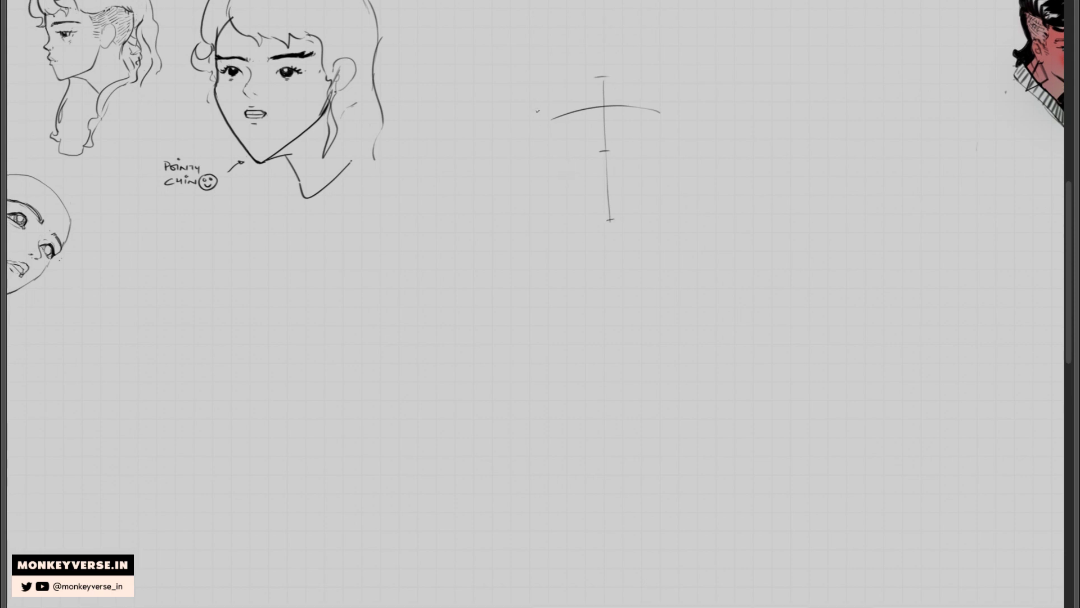
Draw the two side lines of the new face from above the brow guideline down to jaw level.
{"action": "left_click_drag", "start_coordinate": [545, 94], "coordinate": [554, 162]}
{"action": "key", "text": "ctrl+z"}
{"action": "key", "text": "ctrl+z"}
{"action": "left_click_drag", "start_coordinate": [553, 98], "coordinate": [561, 186]}
{"action": "left_click_drag", "start_coordinate": [658, 93], "coordinate": [660, 168]}
{"action": "key", "text": "ctrl+z"}
{"action": "key", "text": "ctrl+z"}
{"action": "left_click_drag", "start_coordinate": [662, 97], "coordinate": [662, 180]}
Draw two angled jaw lines from the sides of the new face towards the chin mark.
{"action": "left_click_drag", "start_coordinate": [558, 183], "coordinate": [607, 220]}
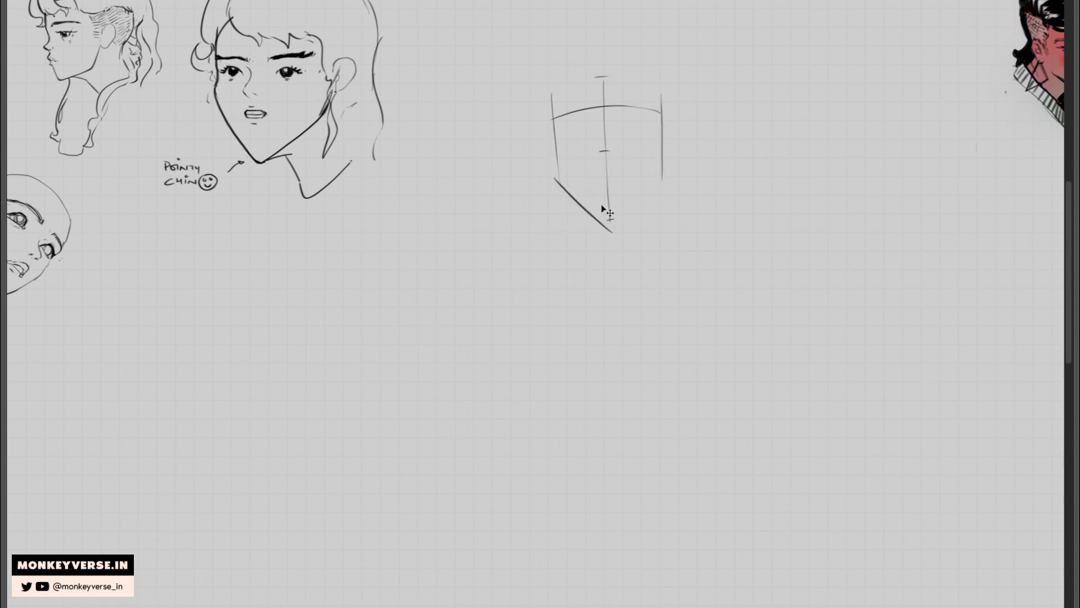
{"action": "key", "text": "ctrl+z"}
{"action": "left_click_drag", "start_coordinate": [557, 179], "coordinate": [602, 221]}
{"action": "key", "text": "ctrl+z"}
{"action": "left_click_drag", "start_coordinate": [558, 179], "coordinate": [609, 221]}
{"action": "left_click_drag", "start_coordinate": [663, 177], "coordinate": [613, 221]}
{"action": "key", "text": "ctrl+z"}
{"action": "key", "text": "ctrl+z"}
{"action": "key", "text": "ctrl+z"}
Mirror the face construction horizontally to check its symmetry and undo the flip.
{"action": "mouse_move", "coordinate": [699, 128]}
{"action": "left_mouse_down"}
{"action": "mouse_move", "coordinate": [577, 18]}
{"action": "mouse_move", "coordinate": [525, 254]}
{"action": "mouse_move", "coordinate": [717, 159]}
{"action": "mouse_move", "coordinate": [670, 106]}
{"action": "left_mouse_up"}
{"action": "key", "text": "ctrl+shift+j"}
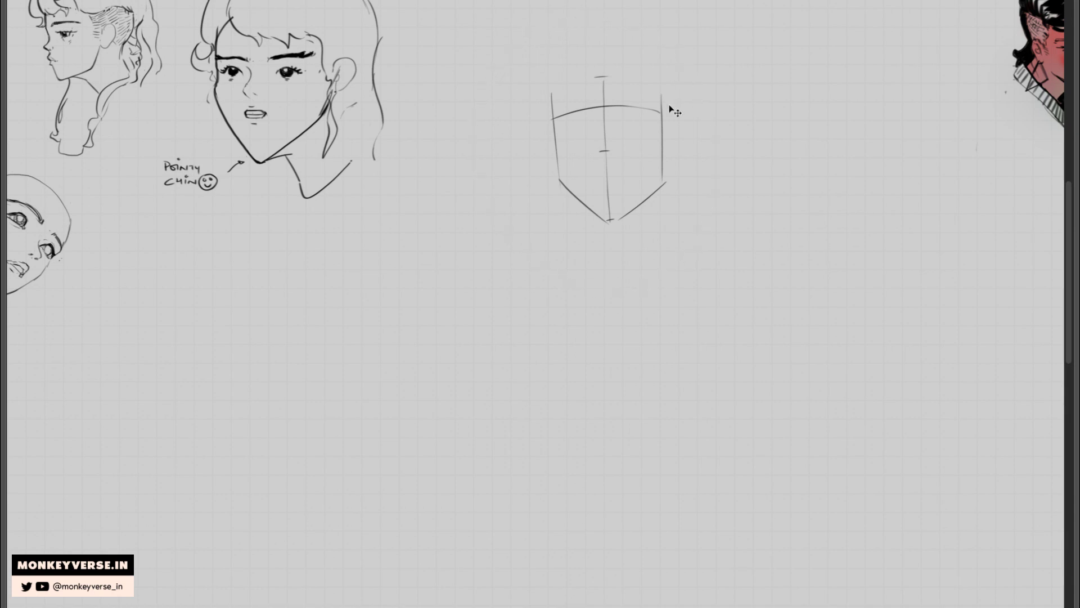
{"action": "key", "text": "ctrl+shift+h"}
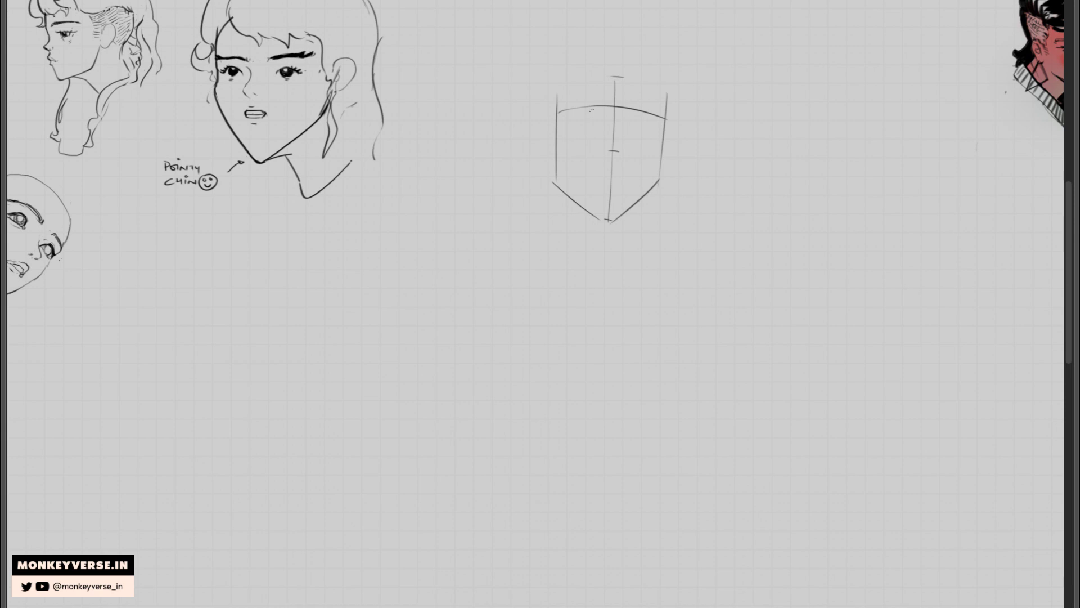
{"action": "key", "text": "ctrl+z"}
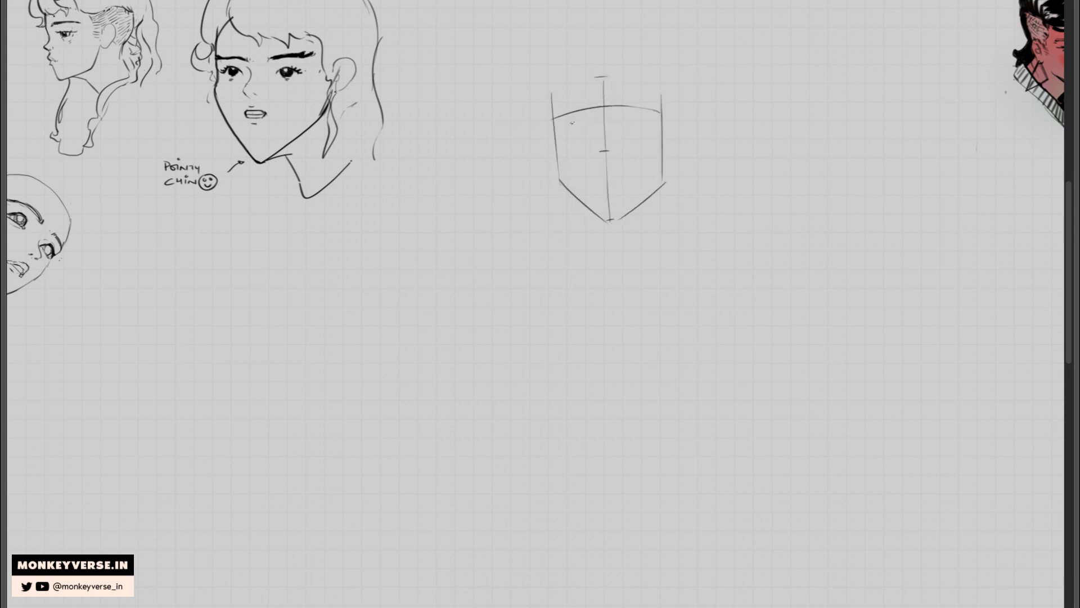
Add short inner side lines at the temples and sketch a small triangular nose on the centre line.
{"action": "left_click_drag", "start_coordinate": [552, 85], "coordinate": [557, 139]}
{"action": "left_click_drag", "start_coordinate": [654, 81], "coordinate": [655, 124]}
{"action": "scroll", "coordinate": [602, 150], "scroll_direction": "up", "scroll_amount": 2}
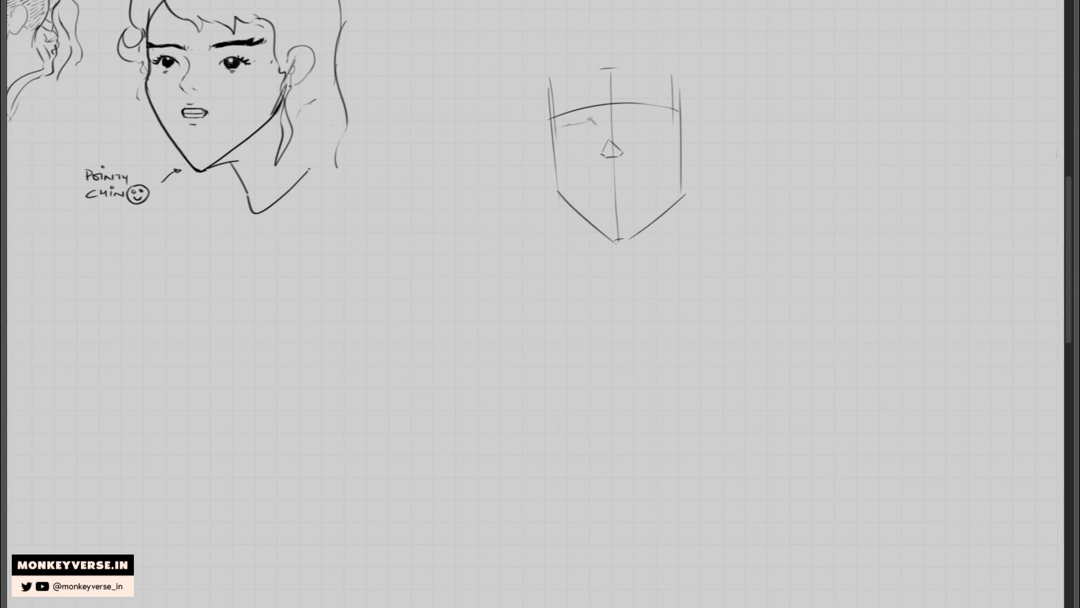
Sketch both narrow eyes under the brow guideline and draw darker eyebrows along it.
{"action": "left_click_drag", "start_coordinate": [564, 125], "coordinate": [592, 121]}
{"action": "left_click_drag", "start_coordinate": [640, 120], "coordinate": [664, 127]}
{"action": "left_click_drag", "start_coordinate": [567, 111], "coordinate": [606, 106]}
{"action": "left_click_drag", "start_coordinate": [620, 104], "coordinate": [661, 111]}
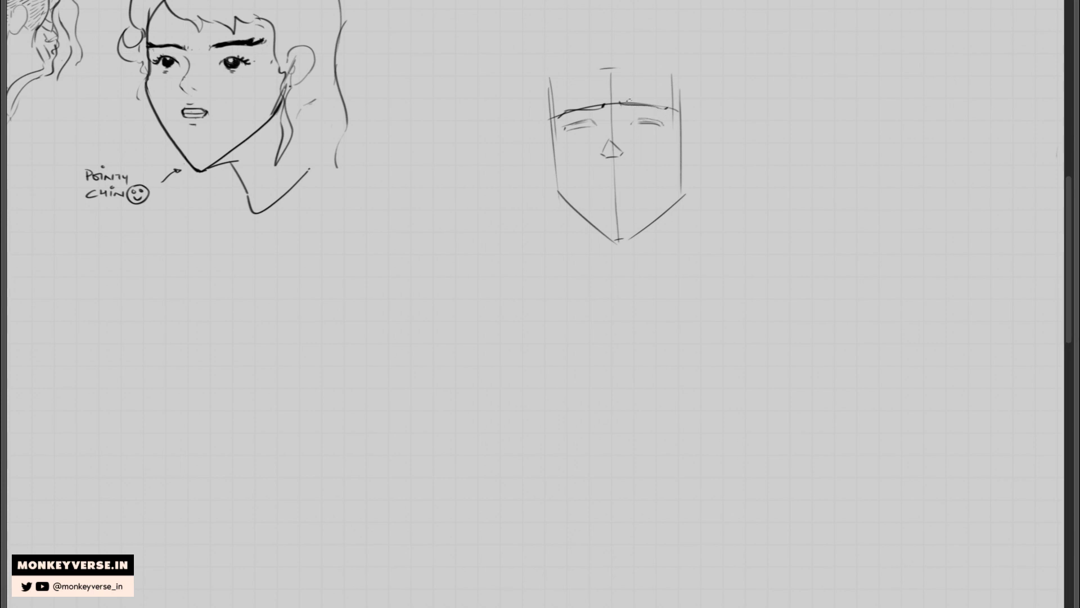
Erase the vertical centre line, define the base of the nose and draw the lip outline below it.
{"action": "left_click_drag", "start_coordinate": [606, 84], "coordinate": [615, 137]}
{"action": "left_click_drag", "start_coordinate": [610, 161], "coordinate": [608, 161]}
{"action": "left_click_drag", "start_coordinate": [614, 161], "coordinate": [611, 197]}
{"action": "mouse_move", "coordinate": [603, 175]}
{"action": "left_mouse_down"}
{"action": "mouse_move", "coordinate": [629, 172]}
{"action": "mouse_move", "coordinate": [619, 236]}
{"action": "left_mouse_up"}
{"action": "left_click_drag", "start_coordinate": [620, 169], "coordinate": [628, 170]}
Add lid creases and iris details to both eyes and erase the stray line above the nose.
{"action": "scroll", "coordinate": [575, 124], "scroll_direction": "up", "scroll_amount": 2}
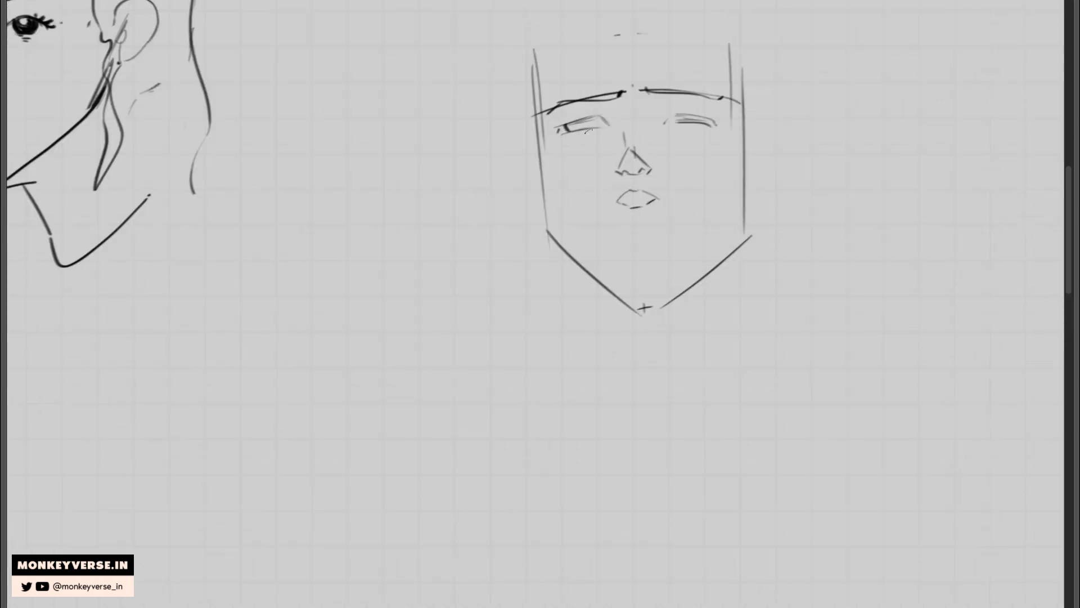
{"action": "mouse_move", "coordinate": [575, 125]}
{"action": "left_mouse_down"}
{"action": "mouse_move", "coordinate": [592, 119]}
{"action": "mouse_move", "coordinate": [579, 129]}
{"action": "left_mouse_up"}
{"action": "key", "text": "ctrl+z"}
{"action": "mouse_move", "coordinate": [591, 117]}
{"action": "left_mouse_down"}
{"action": "mouse_move", "coordinate": [565, 125]}
{"action": "mouse_move", "coordinate": [608, 124]}
{"action": "mouse_move", "coordinate": [599, 117]}
{"action": "left_mouse_up"}
{"action": "mouse_move", "coordinate": [675, 115]}
{"action": "left_mouse_down"}
{"action": "mouse_move", "coordinate": [662, 125]}
{"action": "mouse_move", "coordinate": [717, 121]}
{"action": "mouse_move", "coordinate": [670, 123]}
{"action": "mouse_move", "coordinate": [691, 121]}
{"action": "mouse_move", "coordinate": [674, 109]}
{"action": "left_mouse_up"}
{"action": "key", "text": "e"}
{"action": "left_click_drag", "start_coordinate": [625, 135], "coordinate": [633, 143]}
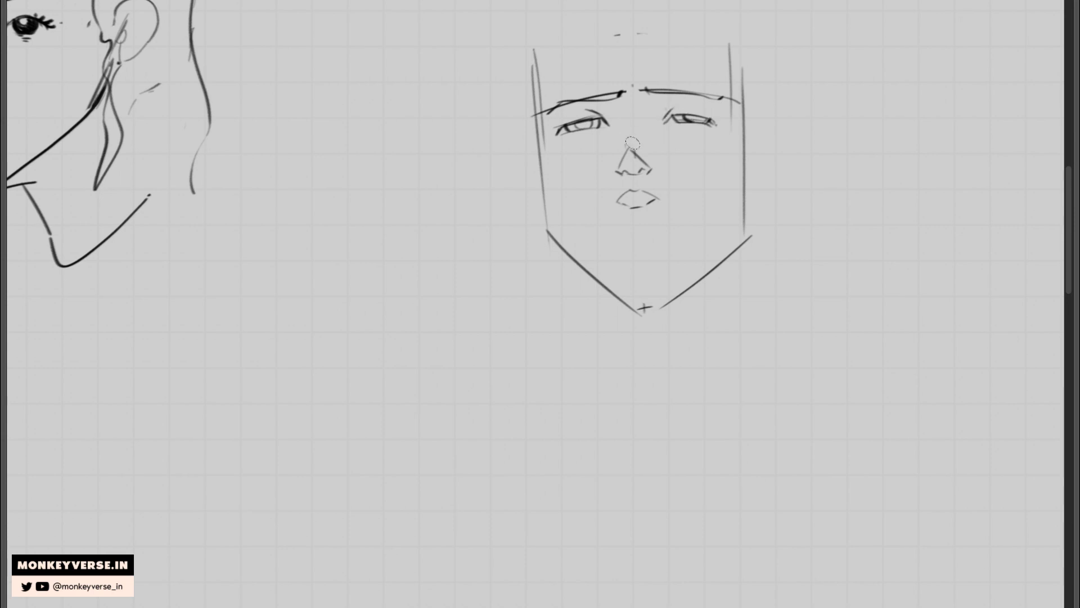
Refine the lips of the new face with a small inner mouth shape.
{"action": "key", "text": "b"}
{"action": "mouse_move", "coordinate": [630, 201]}
{"action": "left_mouse_down"}
{"action": "mouse_move", "coordinate": [645, 199]}
{"action": "mouse_move", "coordinate": [615, 185]}
{"action": "left_mouse_up"}
{"action": "left_click", "coordinate": [617, 184]}
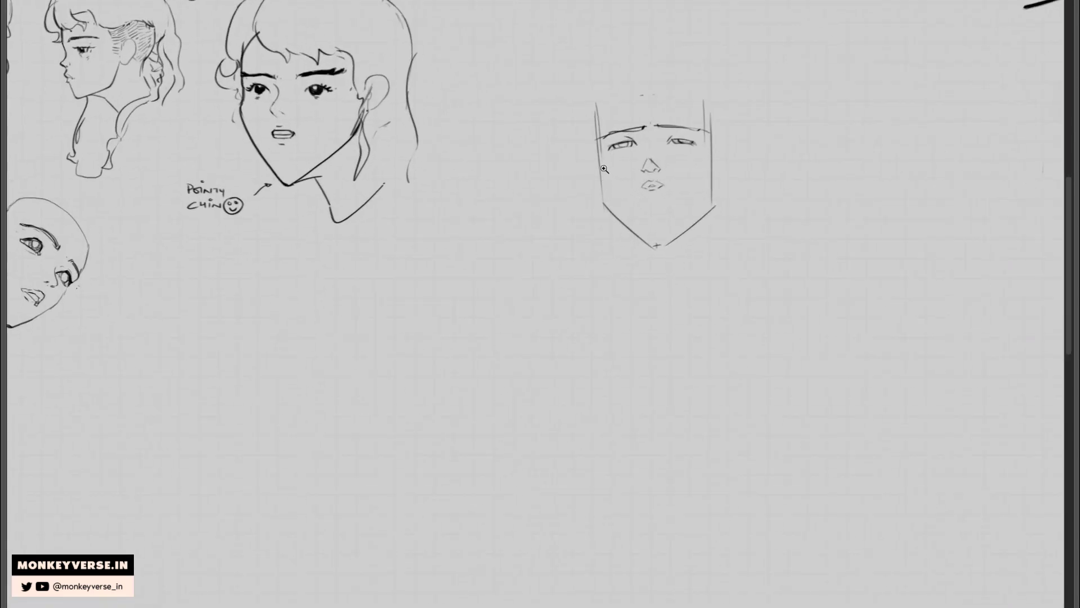
Redraw the left side of the new face as a smooth curve from the temple to the chin.
{"action": "mouse_move", "coordinate": [599, 140]}
{"action": "left_mouse_down"}
{"action": "mouse_move", "coordinate": [606, 211]}
{"action": "mouse_move", "coordinate": [602, 158]}
{"action": "mouse_move", "coordinate": [632, 236]}
{"action": "left_mouse_up"}
{"action": "key", "text": "ctrl+z"}
{"action": "key", "text": "ctrl+z"}
{"action": "key", "text": "ctrl+z"}
{"action": "left_click_drag", "start_coordinate": [600, 138], "coordinate": [614, 193]}
{"action": "key", "text": "ctrl+z"}
{"action": "mouse_move", "coordinate": [598, 116]}
{"action": "left_mouse_down"}
{"action": "mouse_move", "coordinate": [613, 212]}
{"action": "mouse_move", "coordinate": [642, 243]}
{"action": "left_mouse_up"}
Curve the right cheek down to the chin to match and erase the leftover straight outlines.
{"action": "mouse_move", "coordinate": [595, 157]}
{"action": "left_mouse_down"}
{"action": "mouse_move", "coordinate": [621, 234]}
{"action": "mouse_move", "coordinate": [612, 213]}
{"action": "mouse_move", "coordinate": [662, 262]}
{"action": "mouse_move", "coordinate": [702, 252]}
{"action": "mouse_move", "coordinate": [690, 231]}
{"action": "mouse_move", "coordinate": [656, 245]}
{"action": "mouse_move", "coordinate": [701, 205]}
{"action": "mouse_move", "coordinate": [714, 134]}
{"action": "left_mouse_up"}
{"action": "key", "text": "ctrl+z"}
{"action": "key", "text": "ctrl+z"}
{"action": "mouse_move", "coordinate": [689, 233]}
{"action": "left_mouse_down"}
{"action": "mouse_move", "coordinate": [714, 181]}
{"action": "mouse_move", "coordinate": [716, 205]}
{"action": "left_mouse_up"}
{"action": "mouse_move", "coordinate": [704, 101]}
{"action": "left_mouse_down"}
{"action": "mouse_move", "coordinate": [704, 138]}
{"action": "mouse_move", "coordinate": [715, 112]}
{"action": "mouse_move", "coordinate": [716, 148]}
{"action": "left_mouse_up"}
{"action": "left_click_drag", "start_coordinate": [595, 109], "coordinate": [598, 118]}
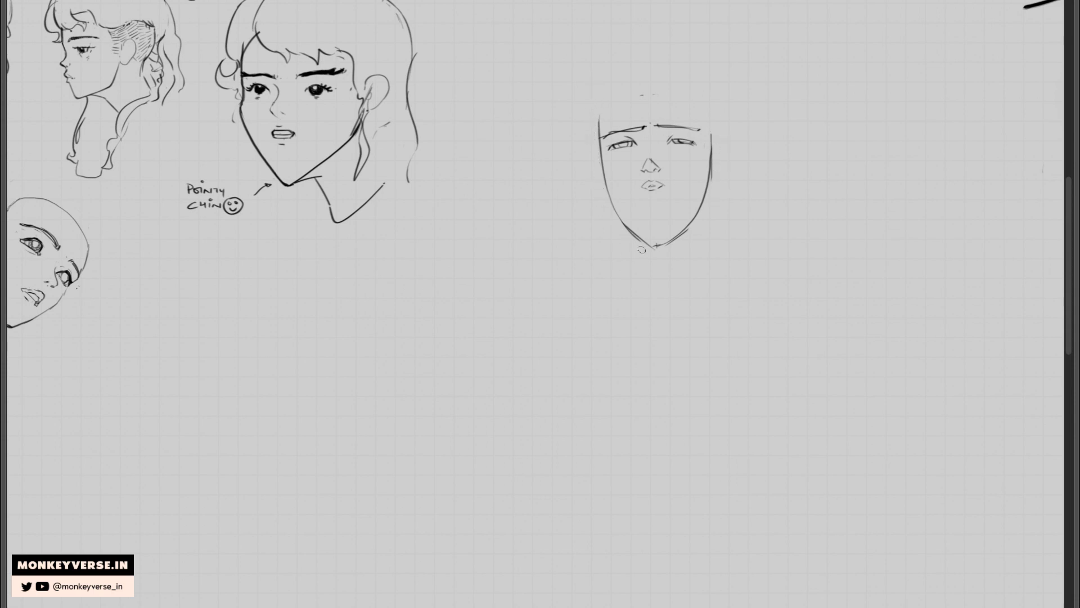
Select the new face and flip it horizontally.
{"action": "left_click_drag", "start_coordinate": [746, 170], "coordinate": [733, 160]}
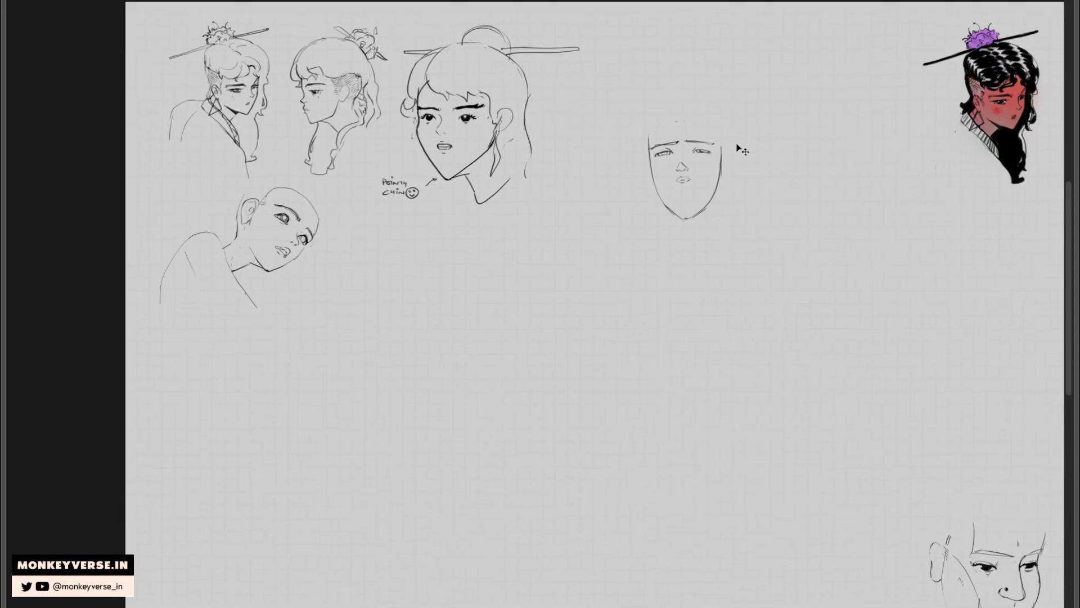
{"action": "key", "text": "ctrl+shift+h"}
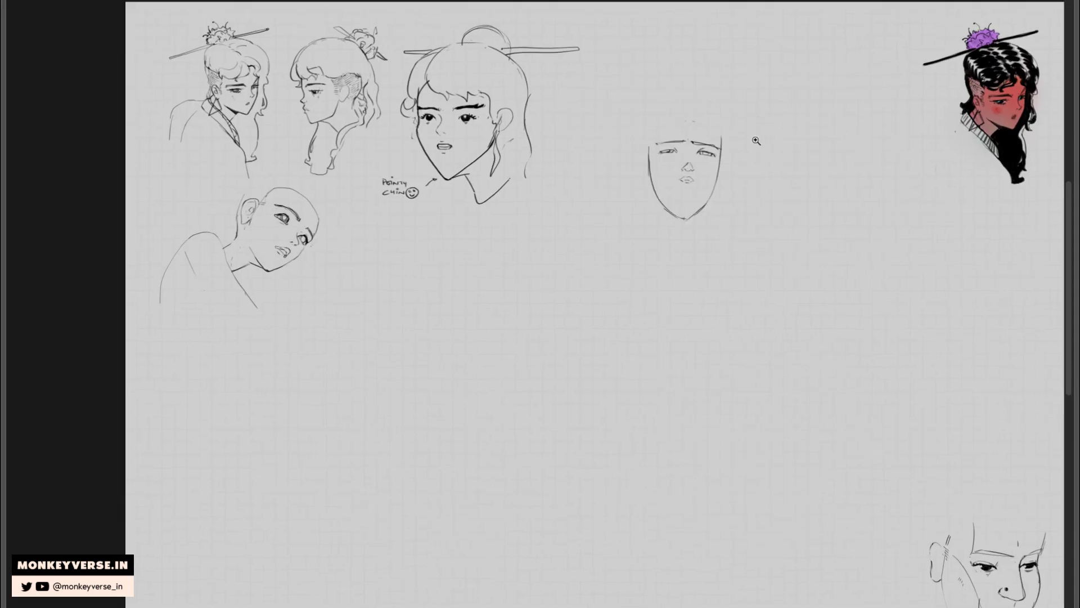
Erase the pointed chin tip and sketch a shorter, flatter chin with neck lines below it.
{"action": "scroll", "coordinate": [718, 177], "scroll_direction": "up", "scroll_amount": 3}
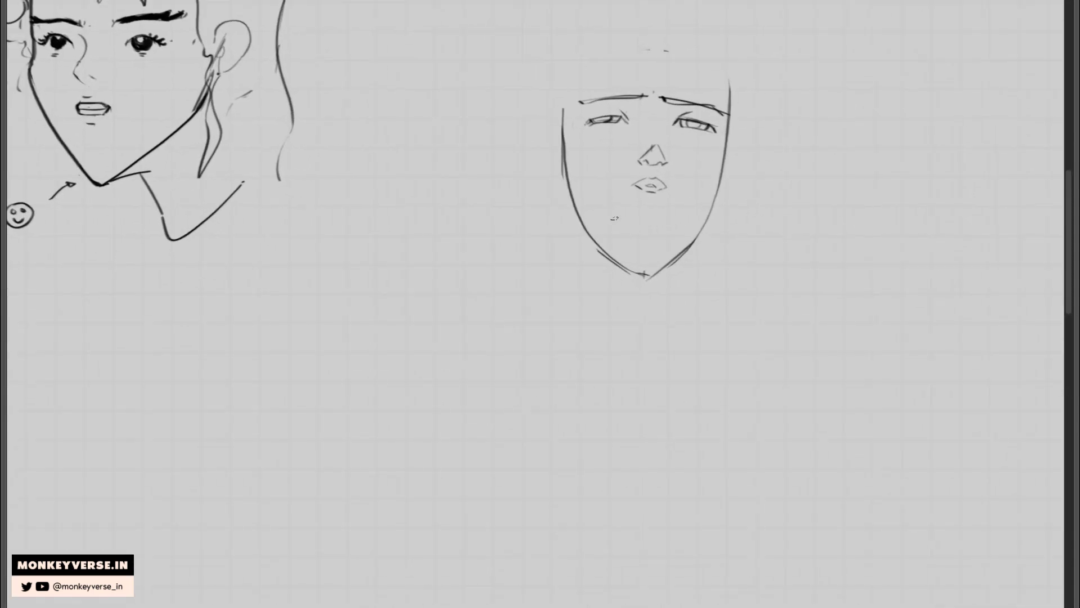
{"action": "left_click_drag", "start_coordinate": [589, 249], "coordinate": [633, 274]}
{"action": "left_click_drag", "start_coordinate": [650, 277], "coordinate": [631, 269]}
{"action": "mouse_move", "coordinate": [603, 233]}
{"action": "left_mouse_down"}
{"action": "mouse_move", "coordinate": [632, 245]}
{"action": "mouse_move", "coordinate": [698, 237]}
{"action": "mouse_move", "coordinate": [641, 292]}
{"action": "left_mouse_up"}
{"action": "key", "text": "ctrl+z"}
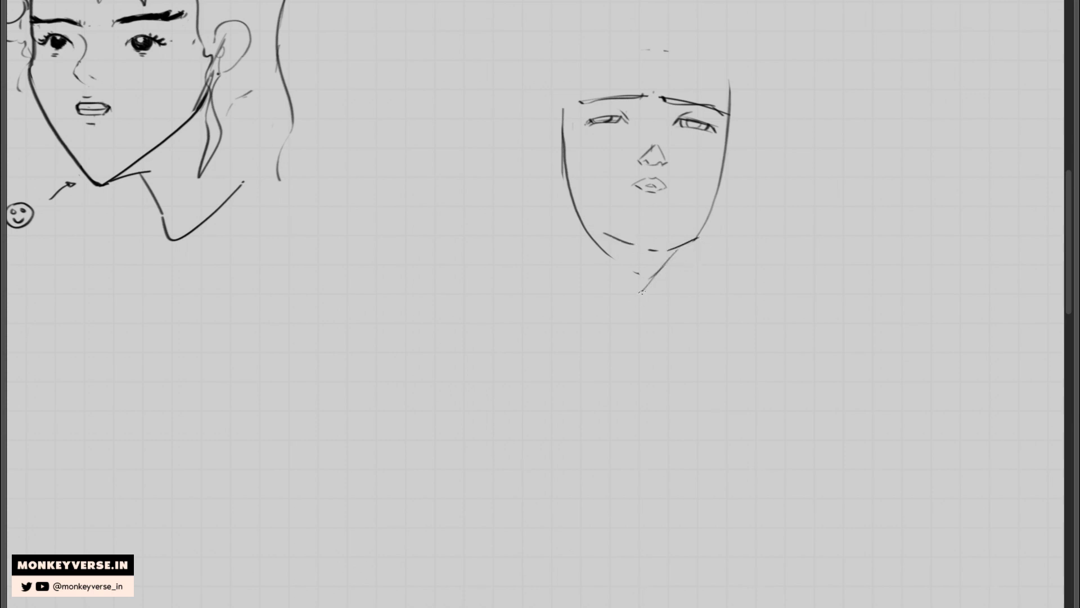
Redraw the left cheek outline farther out for a wider face and tidy the right jaw corner.
{"action": "mouse_move", "coordinate": [563, 109]}
{"action": "left_mouse_down"}
{"action": "mouse_move", "coordinate": [568, 188]}
{"action": "mouse_move", "coordinate": [554, 164]}
{"action": "mouse_move", "coordinate": [582, 224]}
{"action": "left_mouse_up"}
{"action": "key", "text": "ctrl+z"}
{"action": "left_click_drag", "start_coordinate": [557, 179], "coordinate": [590, 217]}
{"action": "key", "text": "ctrl+z"}
{"action": "left_click_drag", "start_coordinate": [556, 170], "coordinate": [590, 226]}
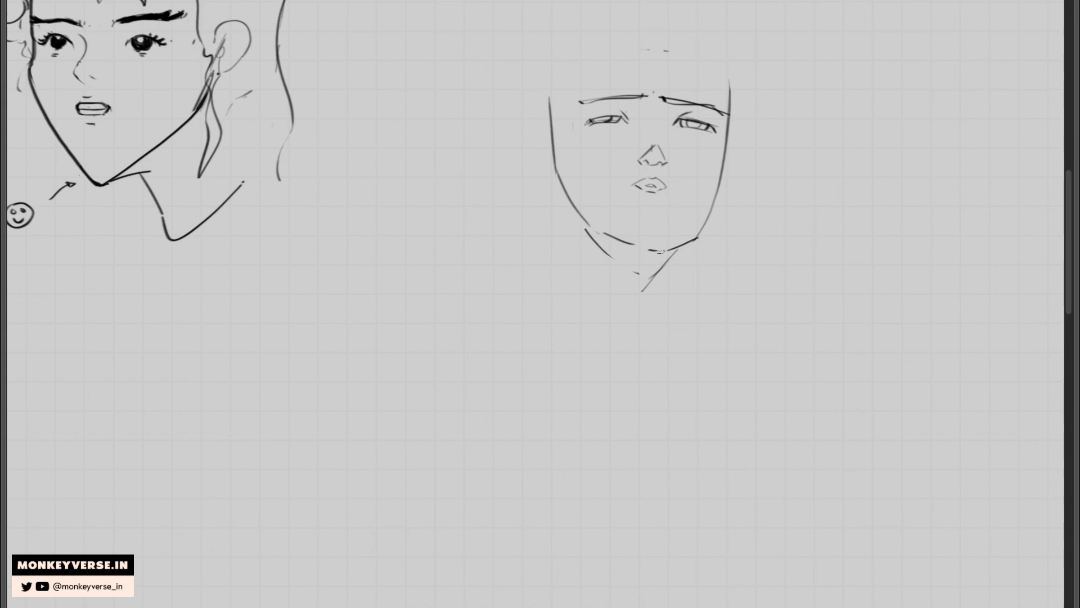
{"action": "left_click_drag", "start_coordinate": [706, 239], "coordinate": [715, 200]}
{"action": "key", "text": "ctrl+z"}
Select the left eye, adjust its placement below the eyebrow with a transform and deselect it.
{"action": "scroll", "coordinate": [752, 163], "scroll_direction": "down", "scroll_amount": 3}
{"action": "scroll", "coordinate": [675, 135], "scroll_direction": "up", "scroll_amount": 5}
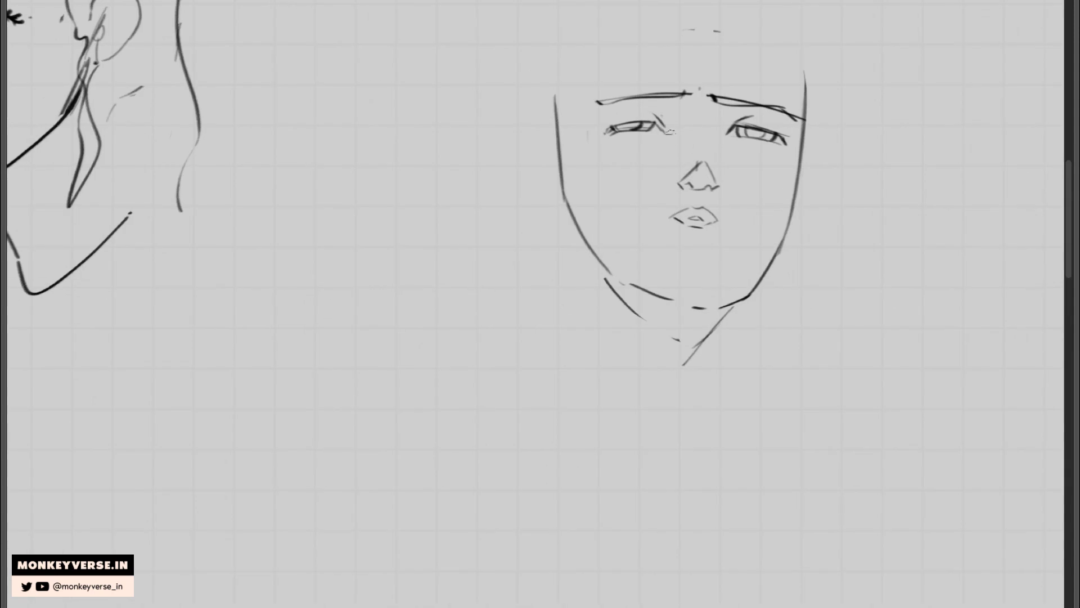
{"action": "mouse_move", "coordinate": [665, 109]}
{"action": "left_mouse_down"}
{"action": "mouse_move", "coordinate": [621, 114]}
{"action": "mouse_move", "coordinate": [681, 112]}
{"action": "left_mouse_up"}
{"action": "key", "text": "ctrl+t"}
{"action": "left_click_drag", "start_coordinate": [589, 104], "coordinate": [588, 100]}
{"action": "key", "text": "Return"}
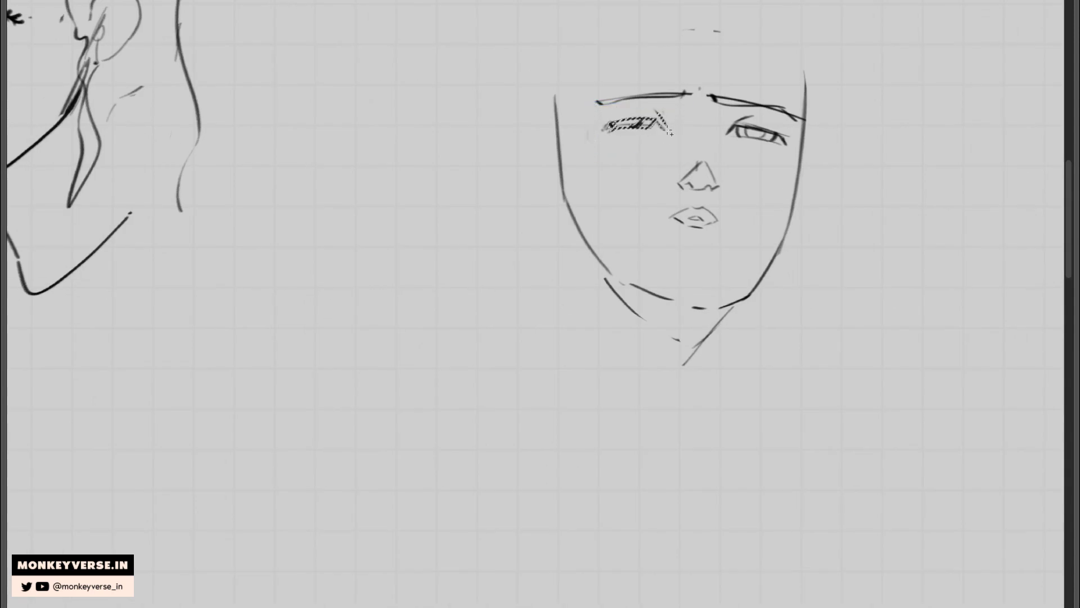
{"action": "key", "text": "ctrl+t"}
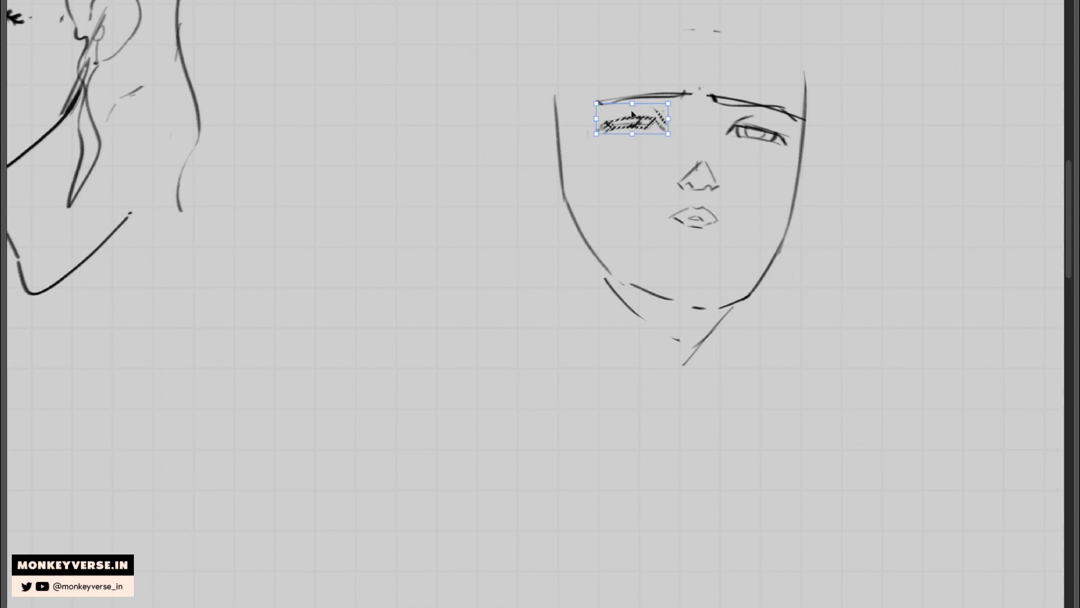
{"action": "key", "text": "Return"}
{"action": "left_click_drag", "start_coordinate": [630, 119], "coordinate": [637, 121]}
{"action": "key", "text": "ctrl+d"}
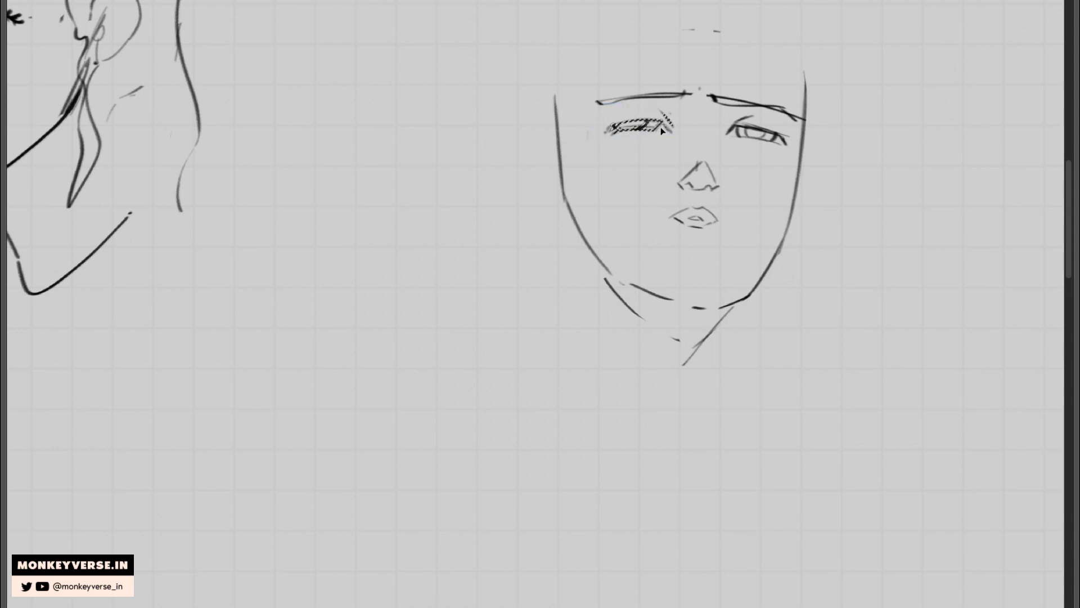
Tilt the canvas and thicken the right eyebrow into a solid black arch.
{"action": "left_click_drag", "start_coordinate": [699, 88], "coordinate": [703, 106]}
{"action": "mouse_move", "coordinate": [840, 86]}
{"action": "left_mouse_down"}
{"action": "mouse_move", "coordinate": [774, 171]}
{"action": "mouse_move", "coordinate": [680, 70]}
{"action": "mouse_move", "coordinate": [616, 76]}
{"action": "left_mouse_up"}
{"action": "key", "text": "r"}
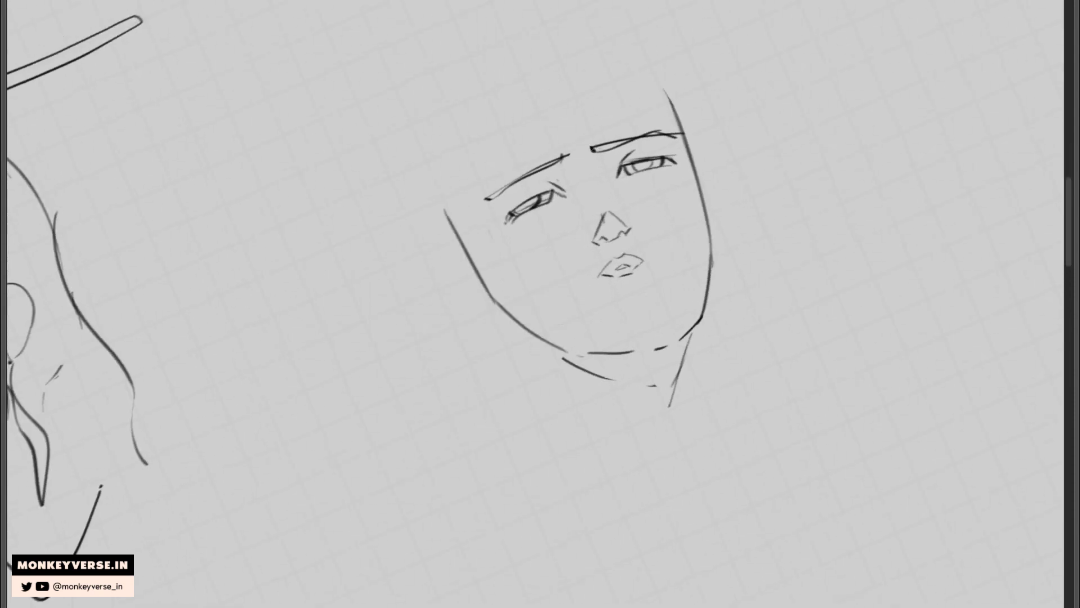
{"action": "mouse_move", "coordinate": [592, 147]}
{"action": "left_mouse_down"}
{"action": "mouse_move", "coordinate": [679, 133]}
{"action": "mouse_move", "coordinate": [644, 126]}
{"action": "left_mouse_up"}
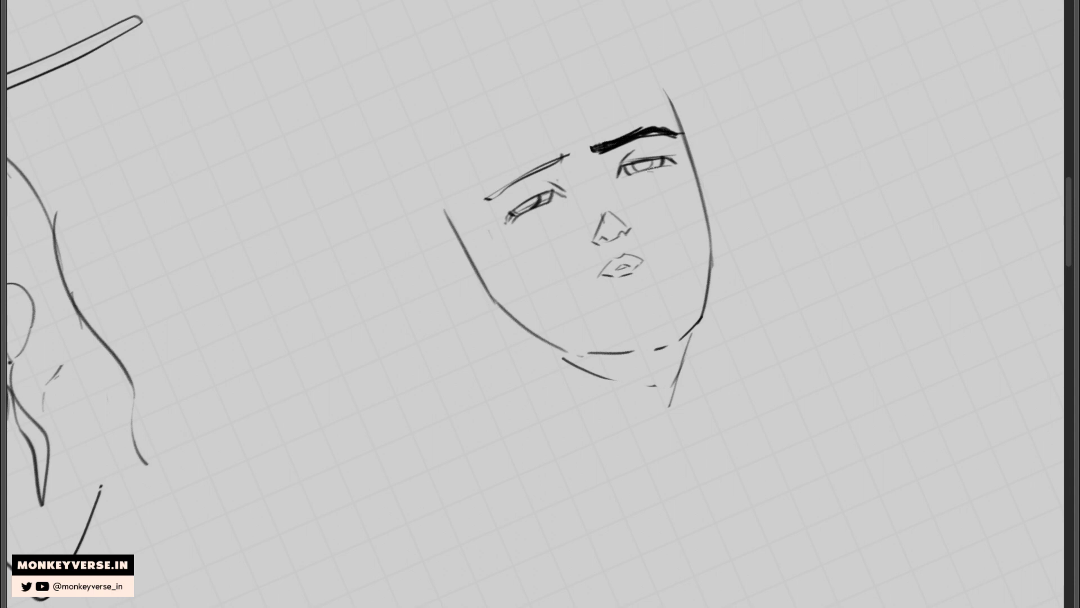
Darken the lids and irises of both eyes with solid black and add crease strokes at the inner corners.
{"action": "scroll", "coordinate": [636, 158], "scroll_direction": "up", "scroll_amount": 2}
{"action": "left_click_drag", "start_coordinate": [515, 193], "coordinate": [531, 197]}
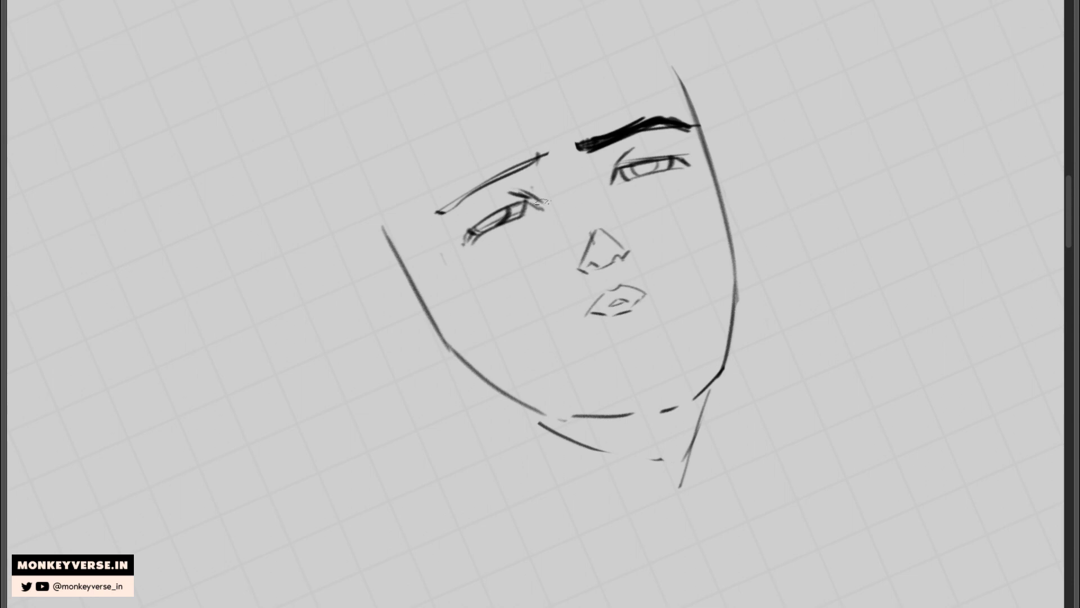
{"action": "mouse_move", "coordinate": [618, 153]}
{"action": "left_mouse_down"}
{"action": "mouse_move", "coordinate": [608, 179]}
{"action": "mouse_move", "coordinate": [610, 167]}
{"action": "mouse_move", "coordinate": [625, 183]}
{"action": "mouse_move", "coordinate": [669, 166]}
{"action": "mouse_move", "coordinate": [651, 172]}
{"action": "left_mouse_up"}
{"action": "left_click_drag", "start_coordinate": [655, 179], "coordinate": [660, 177]}
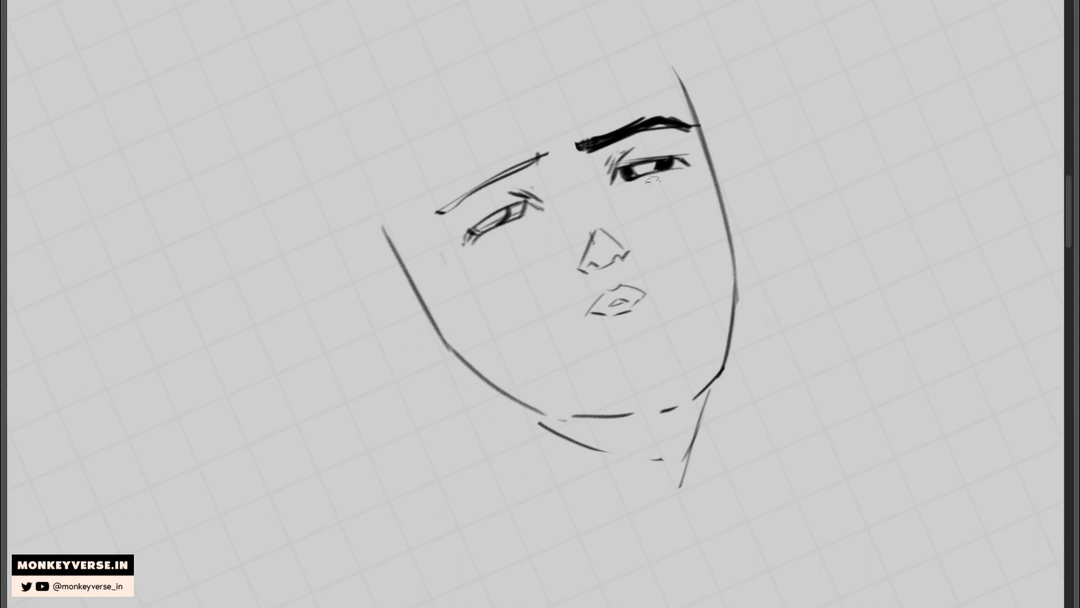
{"action": "mouse_move", "coordinate": [527, 206]}
{"action": "left_mouse_down"}
{"action": "mouse_move", "coordinate": [467, 228]}
{"action": "mouse_move", "coordinate": [468, 238]}
{"action": "mouse_move", "coordinate": [514, 216]}
{"action": "left_mouse_up"}
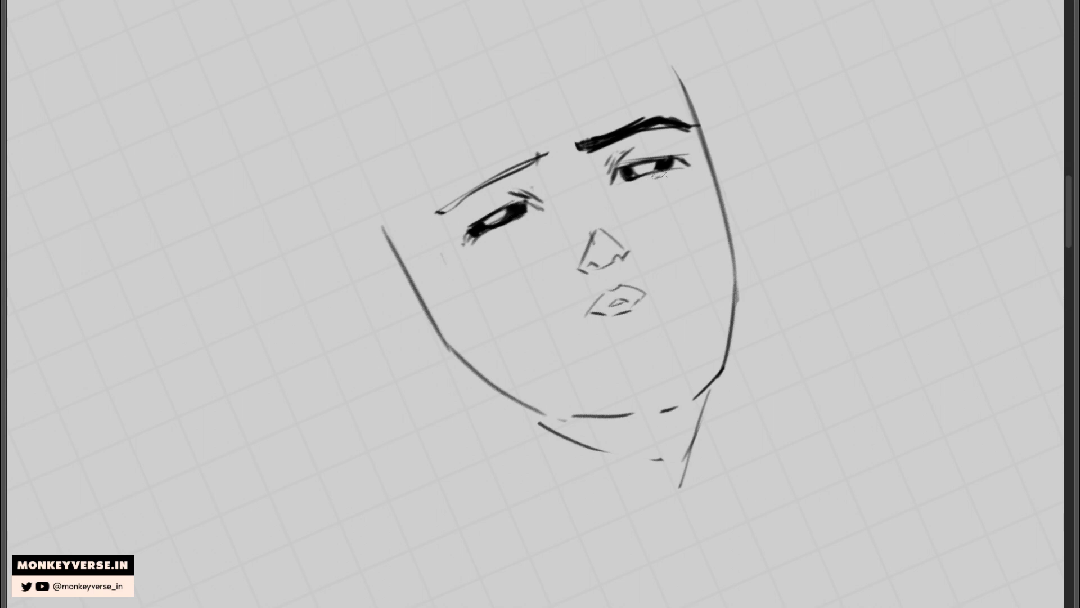
Refine the right eye's lower lid, darken the nose outline and draw an angular shadow shape between the nose bridge and left eye.
{"action": "left_click_drag", "start_coordinate": [675, 172], "coordinate": [659, 186]}
{"action": "key", "text": "Escape"}
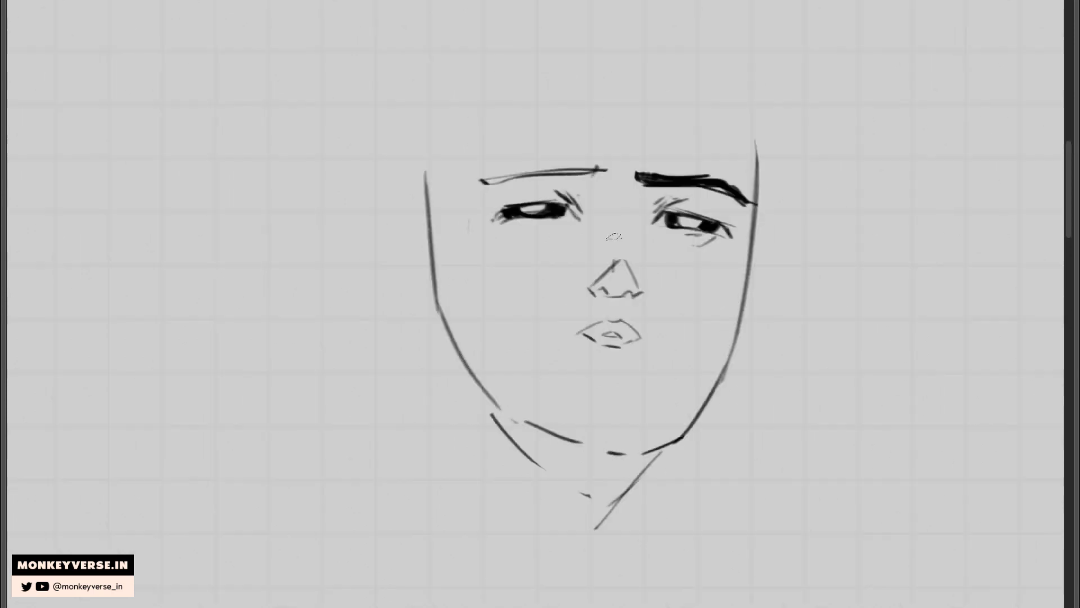
{"action": "key", "text": "e"}
{"action": "mouse_move", "coordinate": [606, 262]}
{"action": "left_mouse_down"}
{"action": "mouse_move", "coordinate": [622, 261]}
{"action": "mouse_move", "coordinate": [592, 286]}
{"action": "mouse_move", "coordinate": [641, 294]}
{"action": "left_mouse_up"}
{"action": "mouse_move", "coordinate": [608, 220]}
{"action": "left_mouse_down"}
{"action": "mouse_move", "coordinate": [620, 258]}
{"action": "mouse_move", "coordinate": [550, 248]}
{"action": "mouse_move", "coordinate": [528, 286]}
{"action": "left_mouse_up"}
{"action": "mouse_move", "coordinate": [512, 240]}
{"action": "left_mouse_down"}
{"action": "mouse_move", "coordinate": [529, 264]}
{"action": "mouse_move", "coordinate": [526, 225]}
{"action": "mouse_move", "coordinate": [575, 216]}
{"action": "left_mouse_up"}
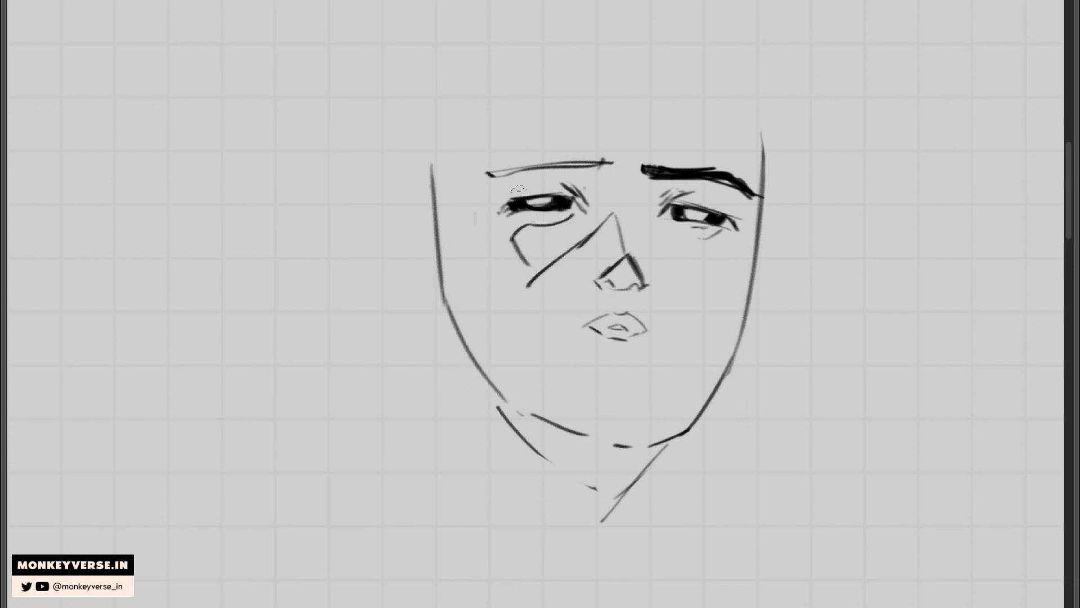
Connect the left brow to the inner eye corner, close the cheek shadow shape and draw a jagged shadow line from nose to chin.
{"action": "left_click_drag", "start_coordinate": [601, 189], "coordinate": [583, 203]}
{"action": "left_click_drag", "start_coordinate": [475, 98], "coordinate": [487, 169]}
{"action": "scroll", "coordinate": [601, 210], "scroll_direction": "down", "scroll_amount": 2}
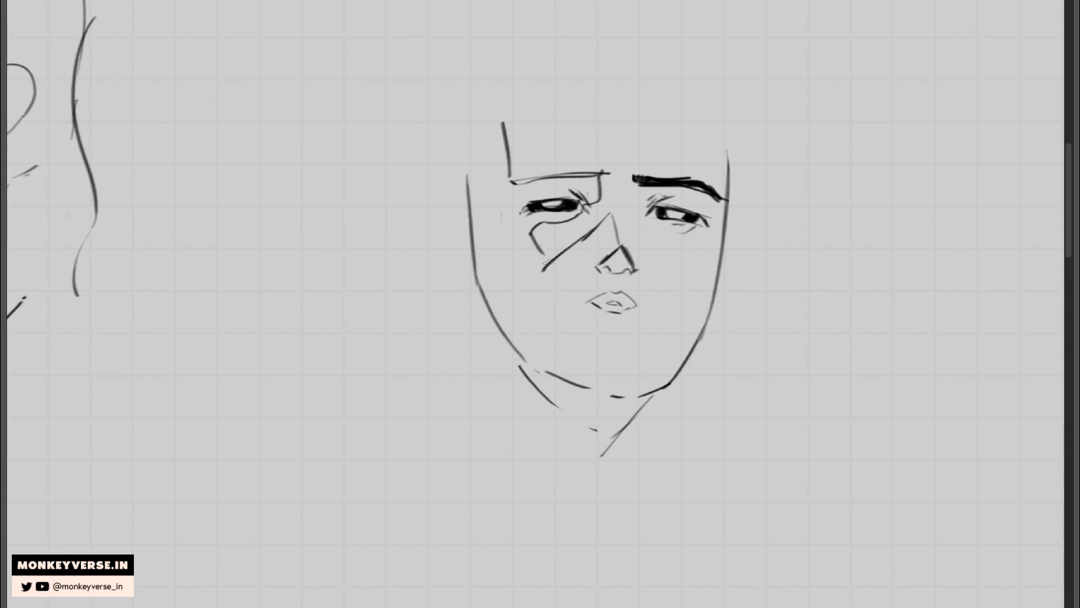
{"action": "left_click_drag", "start_coordinate": [539, 246], "coordinate": [550, 275]}
{"action": "mouse_move", "coordinate": [637, 271]}
{"action": "left_mouse_down"}
{"action": "mouse_move", "coordinate": [607, 289]}
{"action": "mouse_move", "coordinate": [635, 294]}
{"action": "mouse_move", "coordinate": [621, 281]}
{"action": "mouse_move", "coordinate": [629, 295]}
{"action": "mouse_move", "coordinate": [609, 324]}
{"action": "mouse_move", "coordinate": [648, 359]}
{"action": "mouse_move", "coordinate": [638, 372]}
{"action": "left_mouse_up"}
{"action": "left_click_drag", "start_coordinate": [657, 323], "coordinate": [638, 324]}
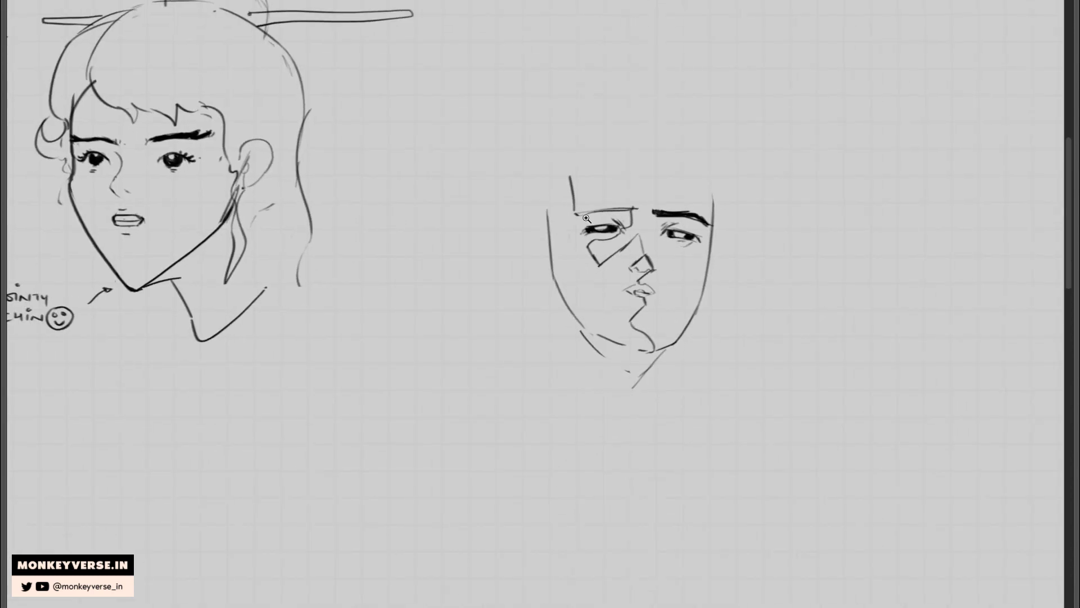
Add short eyelashes to the outer corners of both eyes and remove the vertical line above the left eyebrow.
{"action": "scroll", "coordinate": [638, 325], "scroll_direction": "up", "scroll_amount": 2}
{"action": "mouse_move", "coordinate": [574, 258]}
{"action": "left_mouse_down"}
{"action": "mouse_move", "coordinate": [608, 252]}
{"action": "mouse_move", "coordinate": [595, 234]}
{"action": "mouse_move", "coordinate": [623, 237]}
{"action": "mouse_move", "coordinate": [583, 239]}
{"action": "mouse_move", "coordinate": [640, 237]}
{"action": "mouse_move", "coordinate": [590, 231]}
{"action": "left_mouse_up"}
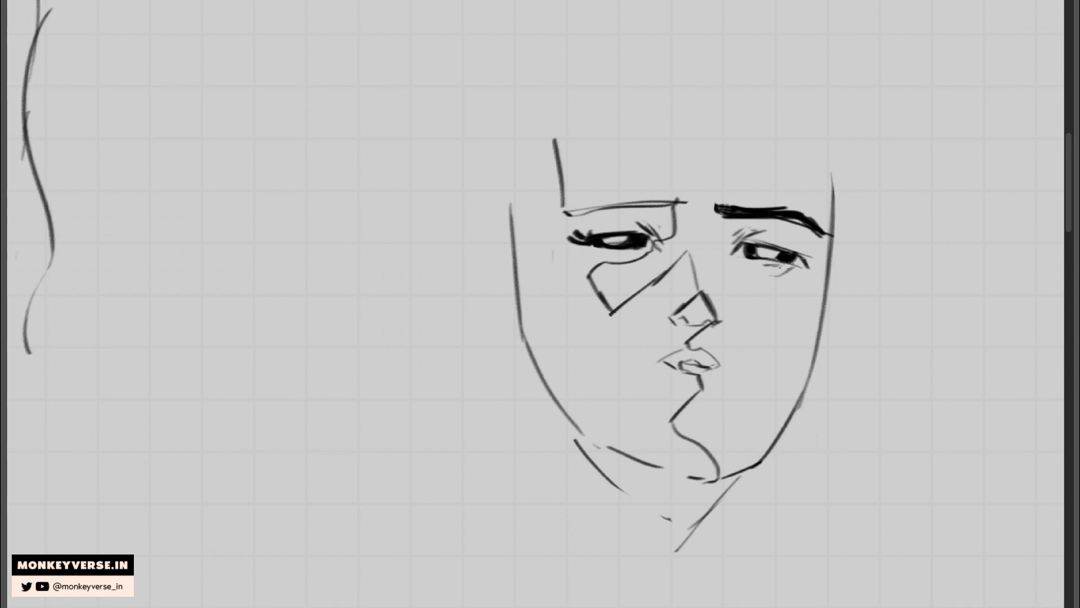
{"action": "mouse_move", "coordinate": [794, 256]}
{"action": "left_mouse_down"}
{"action": "mouse_move", "coordinate": [817, 262]}
{"action": "mouse_move", "coordinate": [807, 247]}
{"action": "mouse_move", "coordinate": [744, 249]}
{"action": "mouse_move", "coordinate": [714, 266]}
{"action": "left_mouse_up"}
{"action": "left_click_drag", "start_coordinate": [597, 248], "coordinate": [617, 251]}
{"action": "mouse_move", "coordinate": [674, 231]}
{"action": "left_mouse_down"}
{"action": "mouse_move", "coordinate": [636, 227]}
{"action": "mouse_move", "coordinate": [609, 181]}
{"action": "left_mouse_up"}
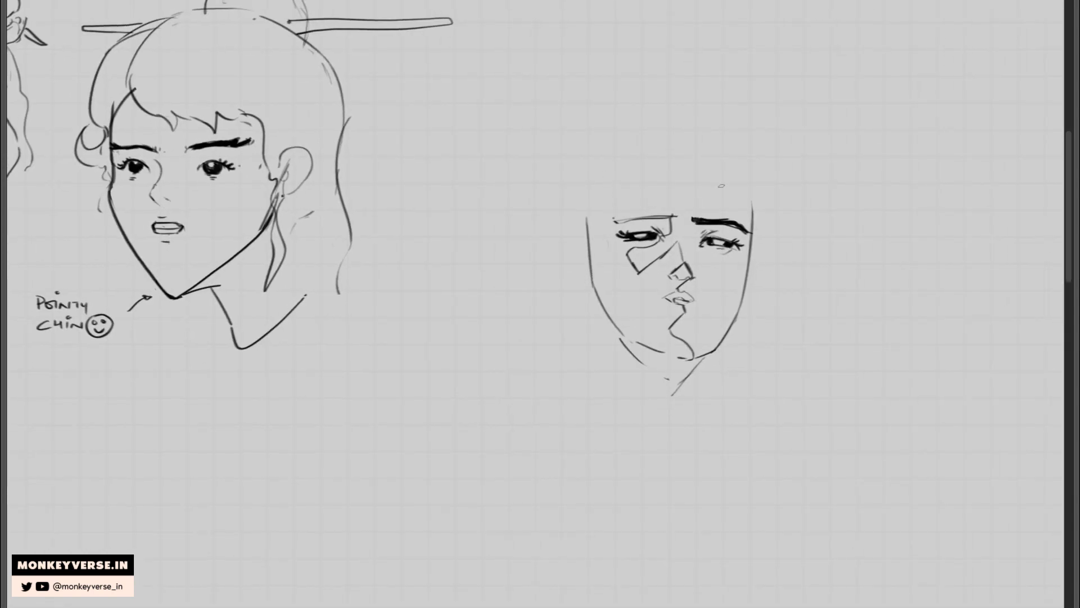
Thicken the left eyebrow with solid black and sketch a short hair curl on the forehead.
{"action": "mouse_move", "coordinate": [667, 165]}
{"action": "left_mouse_down"}
{"action": "mouse_move", "coordinate": [702, 217]}
{"action": "mouse_move", "coordinate": [686, 203]}
{"action": "mouse_move", "coordinate": [687, 239]}
{"action": "left_mouse_up"}
{"action": "key", "text": "ctrl+z"}
{"action": "key", "text": "ctrl+z"}
{"action": "mouse_move", "coordinate": [614, 220]}
{"action": "left_mouse_down"}
{"action": "mouse_move", "coordinate": [694, 226]}
{"action": "mouse_move", "coordinate": [727, 211]}
{"action": "left_mouse_up"}
{"action": "key", "text": "z"}
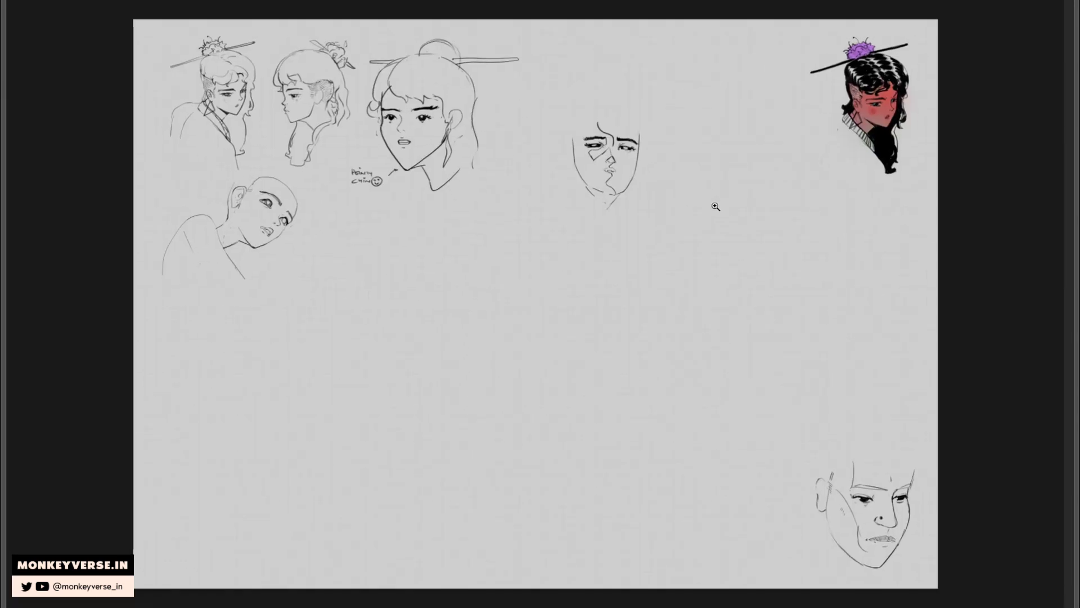
{"action": "left_click", "coordinate": [632, 167]}
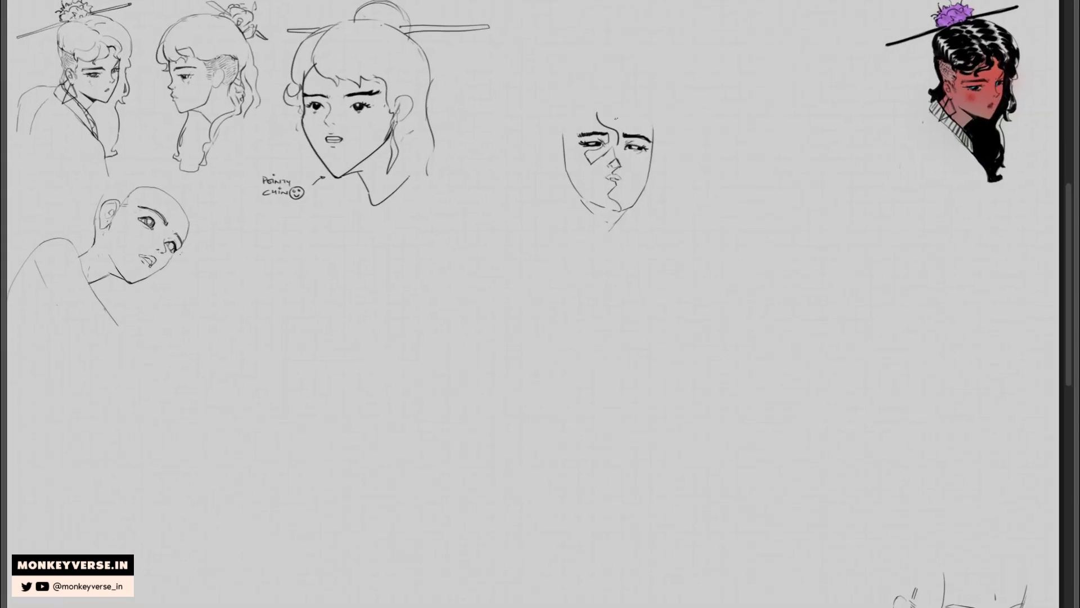
{"action": "left_click_drag", "start_coordinate": [617, 109], "coordinate": [619, 133]}
{"action": "key", "text": "Tab"}
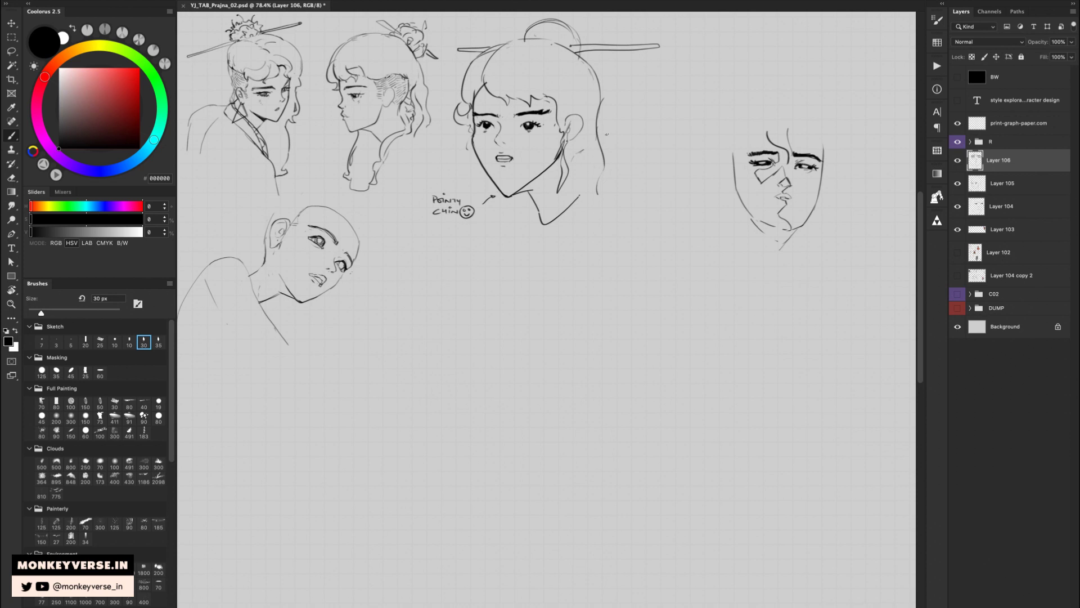
{"action": "key", "text": "Tab"}
{"action": "key", "text": "ctrl+z"}
{"action": "key", "text": "ctrl+z"}
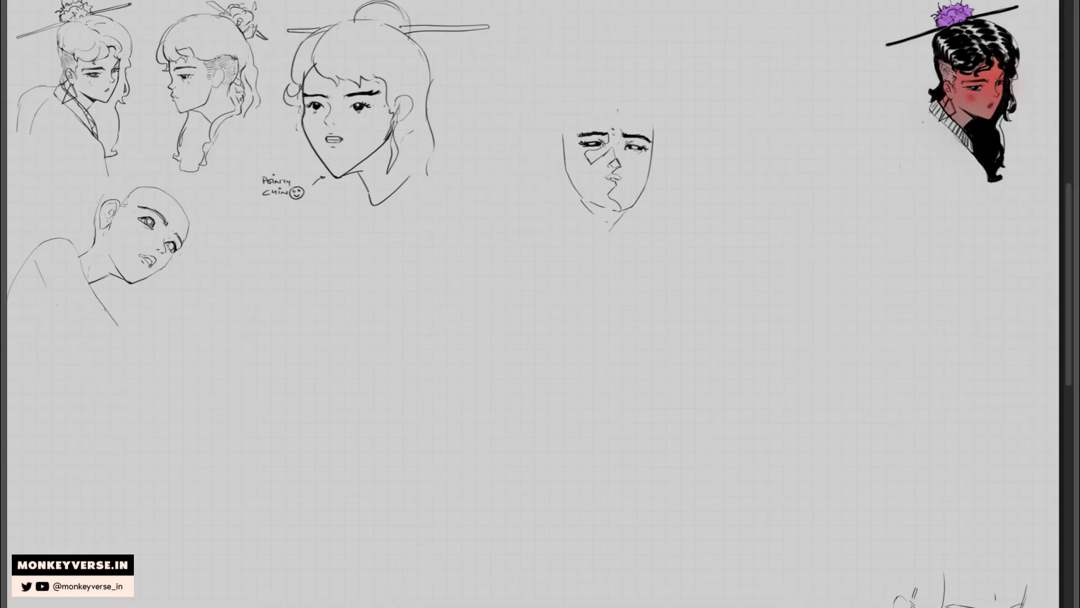
Sketch a curling forelock down to the brow, a crown stroke and an ear on each side of the face.
{"action": "left_click_drag", "start_coordinate": [623, 113], "coordinate": [618, 141]}
{"action": "mouse_move", "coordinate": [601, 114]}
{"action": "left_mouse_down"}
{"action": "mouse_move", "coordinate": [617, 139]}
{"action": "mouse_move", "coordinate": [648, 103]}
{"action": "mouse_move", "coordinate": [629, 90]}
{"action": "left_mouse_up"}
{"action": "key", "text": "ctrl+z"}
{"action": "key", "text": "ctrl+z"}
{"action": "mouse_move", "coordinate": [541, 93]}
{"action": "left_mouse_down"}
{"action": "mouse_move", "coordinate": [532, 123]}
{"action": "mouse_move", "coordinate": [552, 165]}
{"action": "left_mouse_up"}
{"action": "key", "text": "ctrl+z"}
{"action": "left_click_drag", "start_coordinate": [653, 155], "coordinate": [647, 184]}
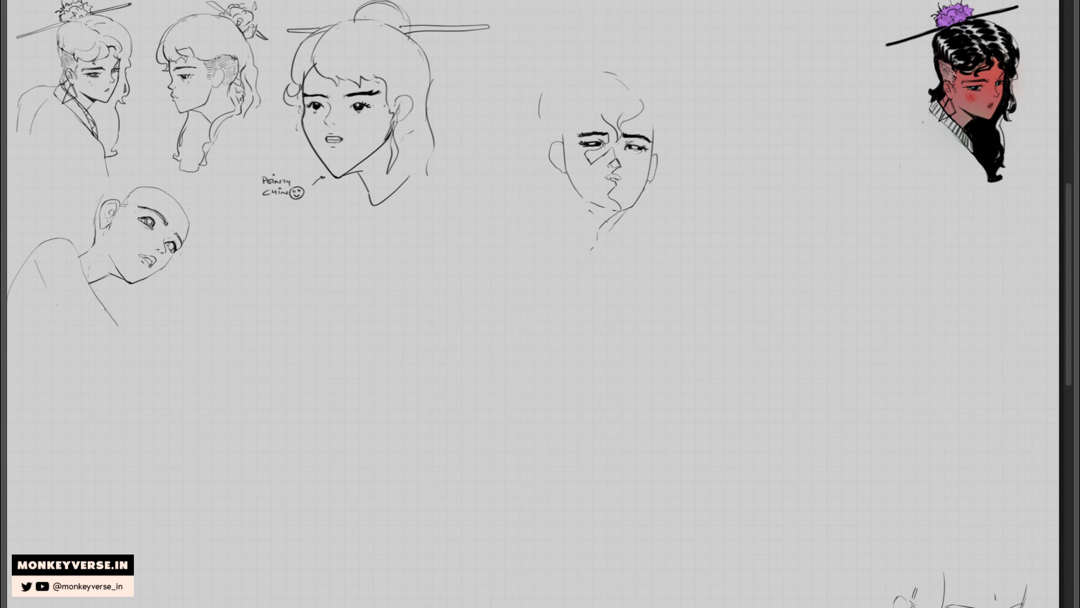
Draw the curved left side of the neck and a long wavy hair outline down the left side of the head.
{"action": "left_click_drag", "start_coordinate": [574, 200], "coordinate": [589, 250]}
{"action": "left_click_drag", "start_coordinate": [538, 116], "coordinate": [524, 169]}
{"action": "key", "text": "ctrl+z"}
{"action": "mouse_move", "coordinate": [541, 94]}
{"action": "left_mouse_down"}
{"action": "mouse_move", "coordinate": [522, 175]}
{"action": "mouse_move", "coordinate": [537, 240]}
{"action": "left_mouse_up"}
Add curled fringe strokes at the upper right of the forehead.
{"action": "mouse_move", "coordinate": [626, 76]}
{"action": "left_mouse_down"}
{"action": "mouse_move", "coordinate": [670, 115]}
{"action": "mouse_move", "coordinate": [645, 121]}
{"action": "mouse_move", "coordinate": [662, 123]}
{"action": "left_mouse_up"}
{"action": "key", "text": "ctrl+z"}
{"action": "mouse_move", "coordinate": [662, 120]}
{"action": "left_mouse_down"}
{"action": "mouse_move", "coordinate": [663, 99]}
{"action": "mouse_move", "coordinate": [668, 115]}
{"action": "left_mouse_up"}
{"action": "mouse_move", "coordinate": [629, 79]}
{"action": "left_mouse_down"}
{"action": "mouse_move", "coordinate": [657, 90]}
{"action": "mouse_move", "coordinate": [647, 92]}
{"action": "mouse_move", "coordinate": [656, 116]}
{"action": "left_mouse_up"}
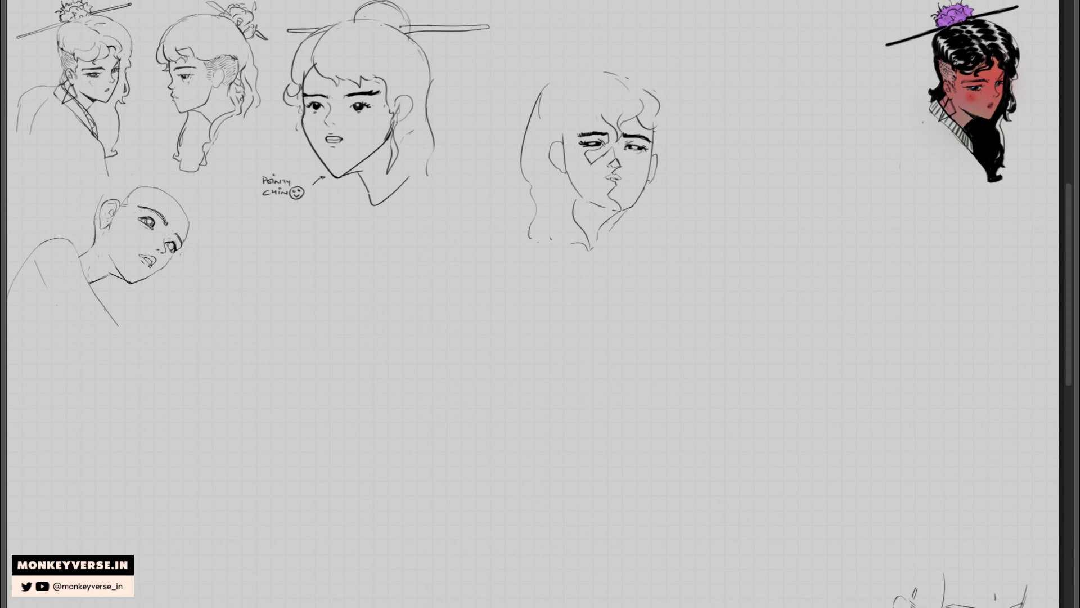
Build up the left eyebrow with short hatch strokes on a tilted canvas and darken the left eye's lower lid.
{"action": "mouse_move", "coordinate": [601, 136]}
{"action": "left_mouse_down"}
{"action": "mouse_move", "coordinate": [631, 161]}
{"action": "mouse_move", "coordinate": [620, 162]}
{"action": "mouse_move", "coordinate": [741, 181]}
{"action": "mouse_move", "coordinate": [698, 127]}
{"action": "left_mouse_up"}
{"action": "left_click_drag", "start_coordinate": [543, 141], "coordinate": [606, 172]}
{"action": "left_click_drag", "start_coordinate": [582, 166], "coordinate": [542, 161]}
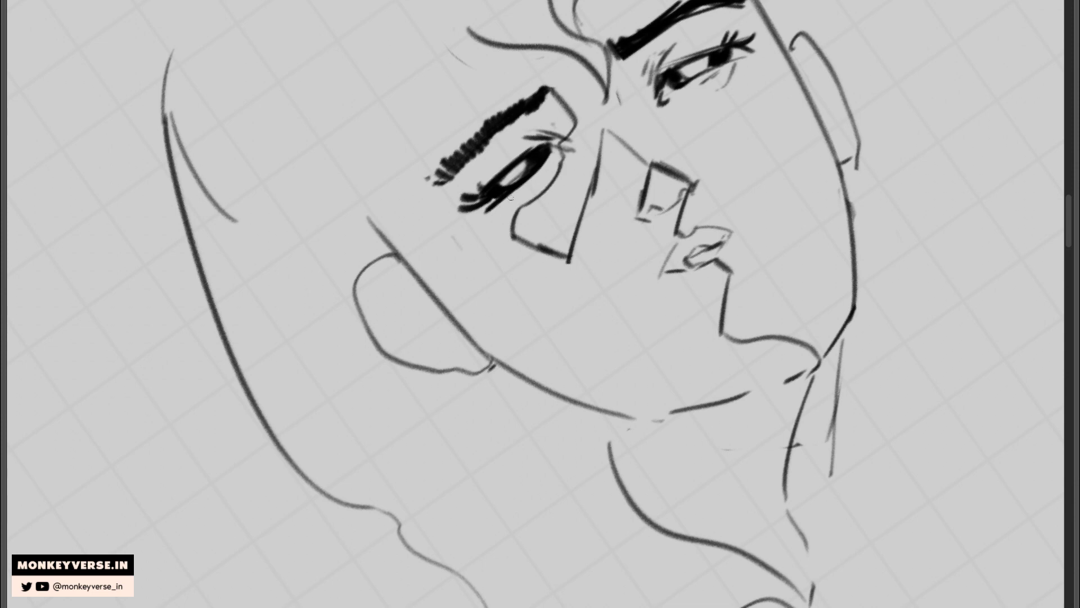
{"action": "left_click_drag", "start_coordinate": [484, 215], "coordinate": [556, 159]}
{"action": "key", "text": "Escape"}
{"action": "mouse_move", "coordinate": [500, 202]}
{"action": "left_mouse_down"}
{"action": "mouse_move", "coordinate": [534, 175]}
{"action": "mouse_move", "coordinate": [561, 175]}
{"action": "left_mouse_up"}
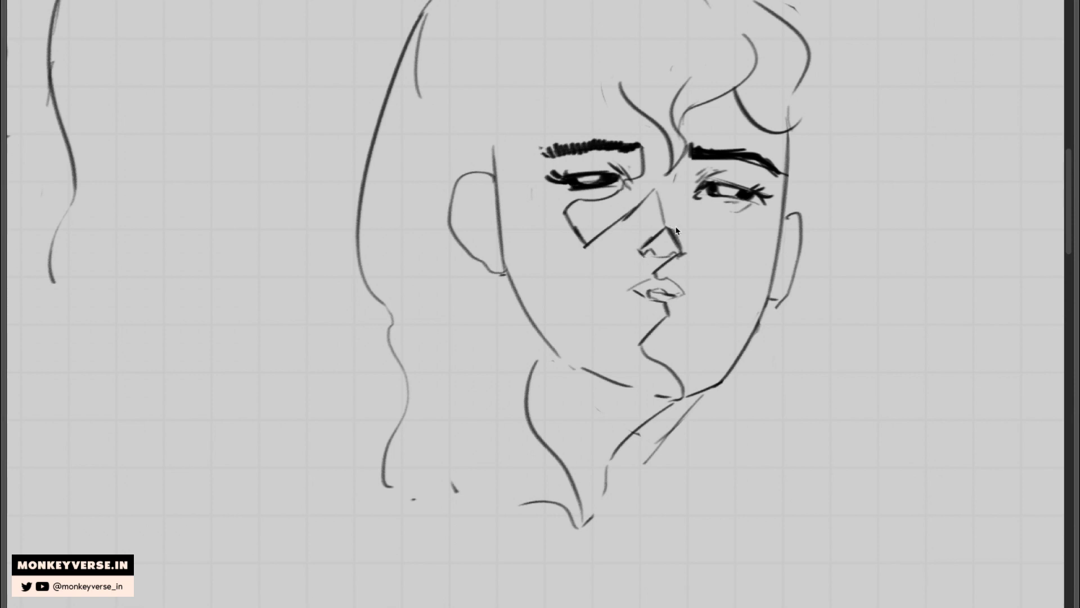
Reshape the left iris highlight, fill the opening between the lips and darken the right eye's lower lid.
{"action": "mouse_move", "coordinate": [673, 228]}
{"action": "left_mouse_down"}
{"action": "mouse_move", "coordinate": [680, 253]}
{"action": "mouse_move", "coordinate": [672, 239]}
{"action": "mouse_move", "coordinate": [737, 247]}
{"action": "left_mouse_up"}
{"action": "mouse_move", "coordinate": [678, 265]}
{"action": "left_mouse_down"}
{"action": "mouse_move", "coordinate": [725, 270]}
{"action": "mouse_move", "coordinate": [710, 266]}
{"action": "left_mouse_up"}
{"action": "key", "text": "ctrl+z"}
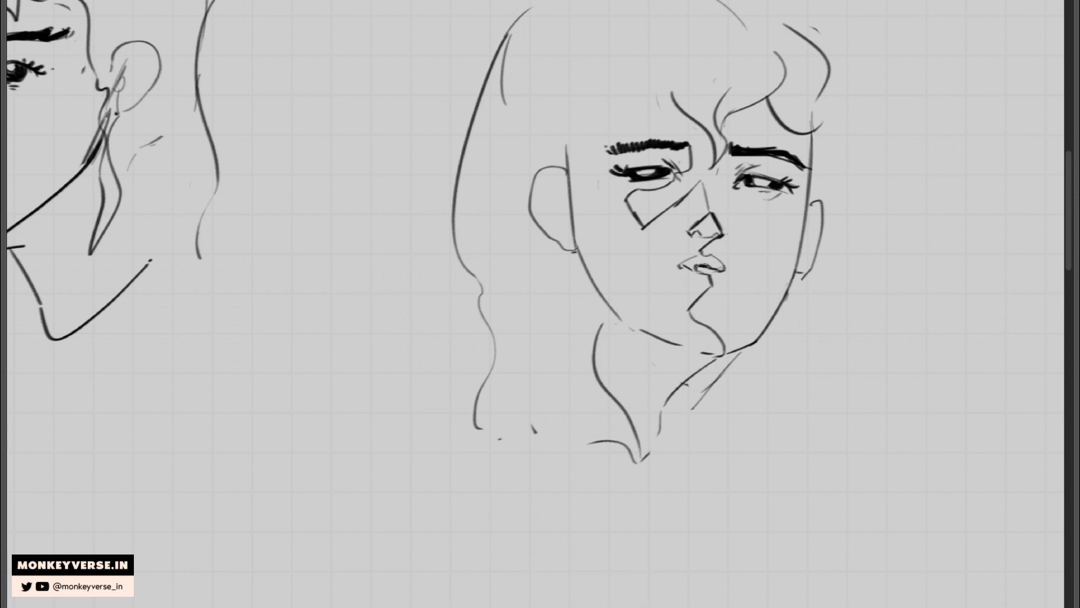
{"action": "scroll", "coordinate": [739, 225], "scroll_direction": "down", "scroll_amount": 5}
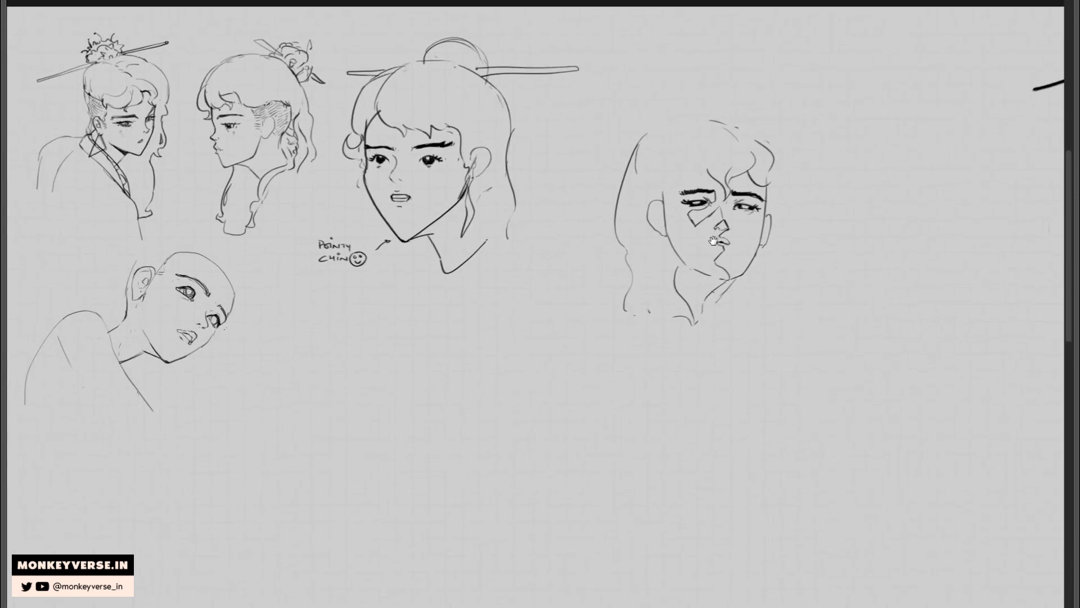
{"action": "scroll", "coordinate": [702, 231], "scroll_direction": "up", "scroll_amount": 5}
{"action": "left_click_drag", "start_coordinate": [683, 225], "coordinate": [711, 224]}
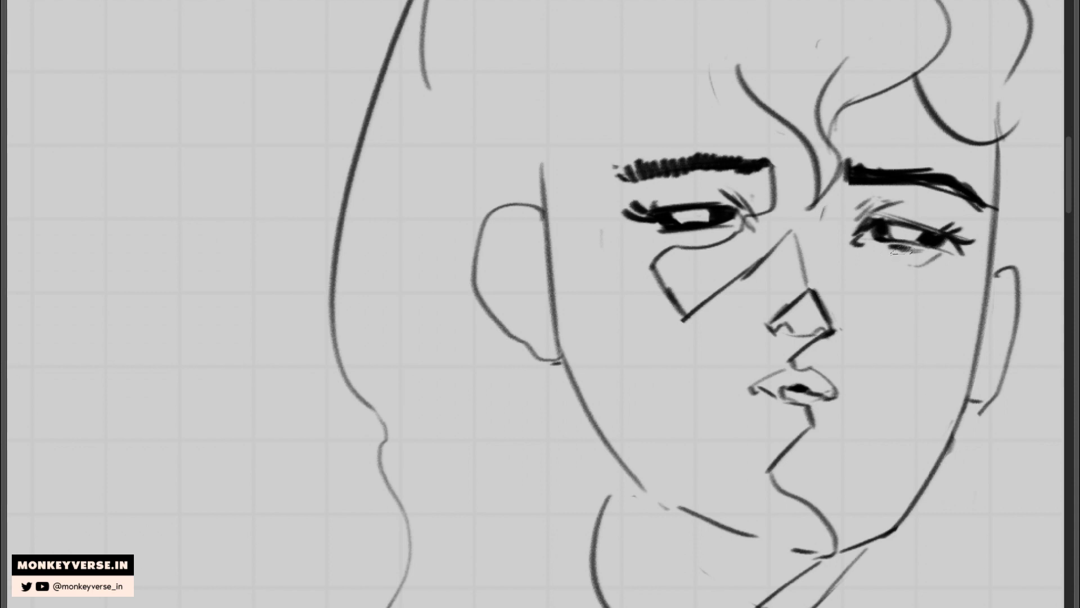
{"action": "scroll", "coordinate": [859, 198], "scroll_direction": "down", "scroll_amount": 1}
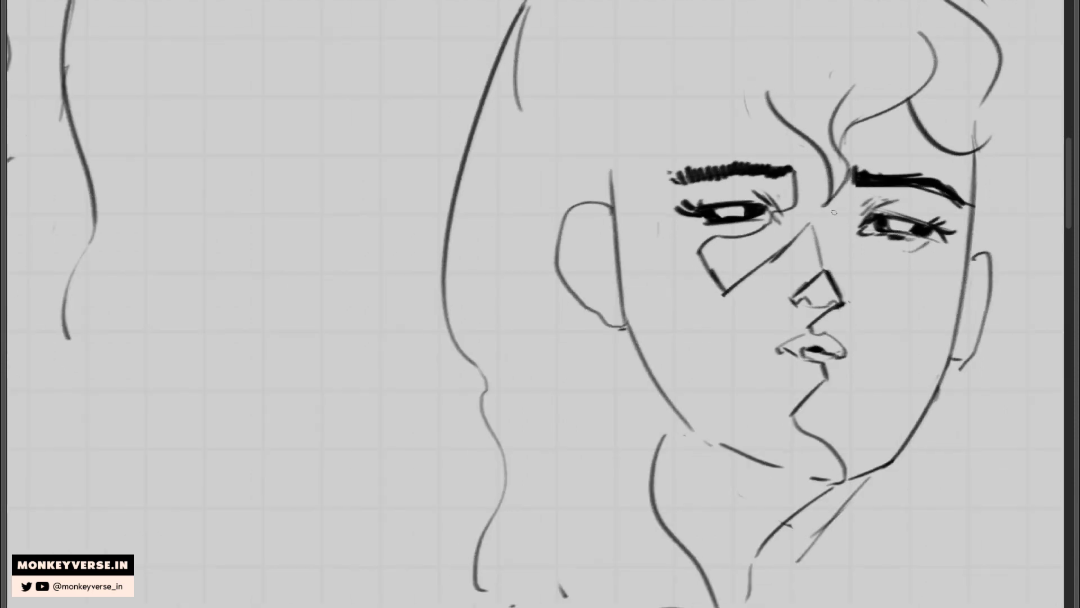
Draw a long fringe lock sweeping over the left eyebrow and a hairline curling down in front of the left ear.
{"action": "scroll", "coordinate": [774, 139], "scroll_direction": "down", "scroll_amount": 1}
{"action": "scroll", "coordinate": [759, 132], "scroll_direction": "down", "scroll_amount": 1}
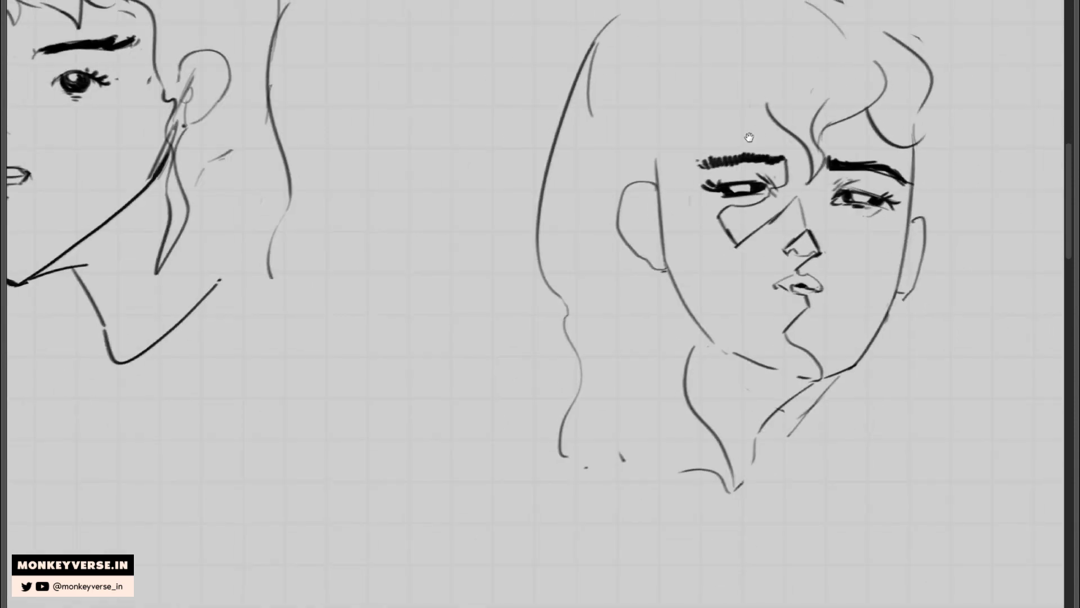
{"action": "left_click_drag", "start_coordinate": [768, 131], "coordinate": [726, 167]}
{"action": "mouse_move", "coordinate": [785, 94]}
{"action": "left_mouse_down"}
{"action": "mouse_move", "coordinate": [676, 167]}
{"action": "mouse_move", "coordinate": [681, 187]}
{"action": "mouse_move", "coordinate": [644, 178]}
{"action": "mouse_move", "coordinate": [612, 276]}
{"action": "mouse_move", "coordinate": [614, 214]}
{"action": "mouse_move", "coordinate": [615, 269]}
{"action": "mouse_move", "coordinate": [613, 227]}
{"action": "mouse_move", "coordinate": [615, 274]}
{"action": "left_mouse_up"}
{"action": "mouse_move", "coordinate": [610, 233]}
{"action": "left_mouse_down"}
{"action": "mouse_move", "coordinate": [609, 268]}
{"action": "mouse_move", "coordinate": [598, 272]}
{"action": "mouse_move", "coordinate": [619, 275]}
{"action": "left_mouse_up"}
{"action": "left_click_drag", "start_coordinate": [612, 231], "coordinate": [590, 204]}
{"action": "left_click_drag", "start_coordinate": [655, 161], "coordinate": [616, 242]}
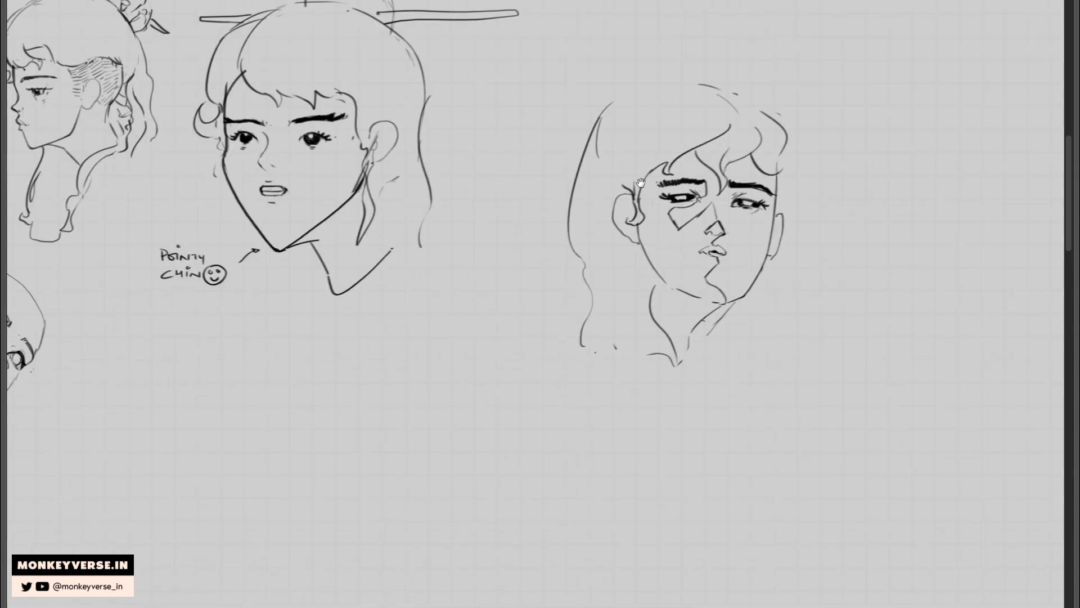
Close the lower edge of the long hair toward the neck and add inner strand lines on both sides of the neck.
{"action": "left_click_drag", "start_coordinate": [618, 292], "coordinate": [610, 300]}
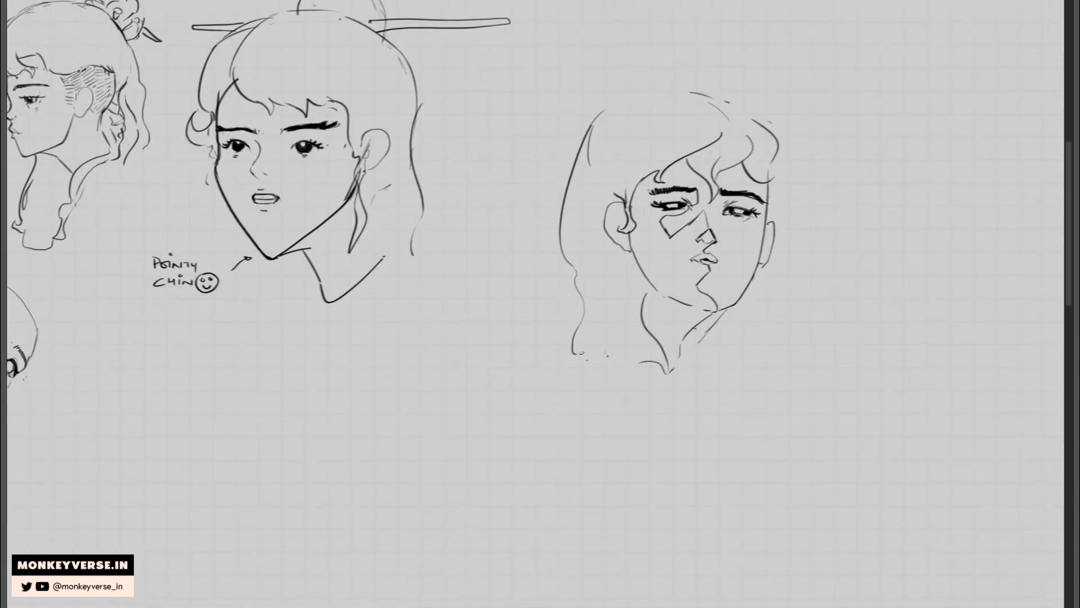
{"action": "mouse_move", "coordinate": [575, 354]}
{"action": "left_mouse_down"}
{"action": "mouse_move", "coordinate": [644, 367]}
{"action": "mouse_move", "coordinate": [678, 357]}
{"action": "left_mouse_up"}
{"action": "scroll", "coordinate": [741, 295], "scroll_direction": "down", "scroll_amount": 3}
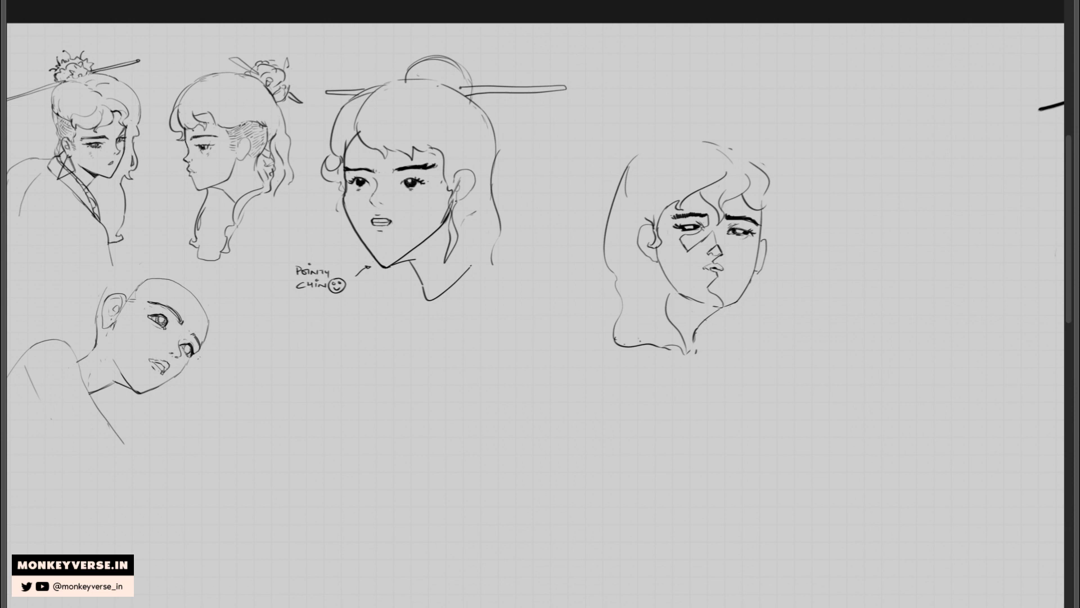
{"action": "left_click_drag", "start_coordinate": [712, 311], "coordinate": [696, 345]}
{"action": "key", "text": "ctrl+z"}
{"action": "left_click_drag", "start_coordinate": [667, 280], "coordinate": [680, 325]}
Outline the top of the head in one rounded contour and finish the fringe with a pointed curl beside the right temple.
{"action": "mouse_move", "coordinate": [627, 165]}
{"action": "left_mouse_down"}
{"action": "mouse_move", "coordinate": [680, 134]}
{"action": "mouse_move", "coordinate": [738, 158]}
{"action": "mouse_move", "coordinate": [734, 148]}
{"action": "mouse_move", "coordinate": [768, 182]}
{"action": "mouse_move", "coordinate": [769, 217]}
{"action": "mouse_move", "coordinate": [765, 178]}
{"action": "left_mouse_up"}
{"action": "key", "text": "ctrl+z"}
{"action": "key", "text": "ctrl+z"}
{"action": "key", "text": "ctrl+z"}
{"action": "key", "text": "ctrl+z"}
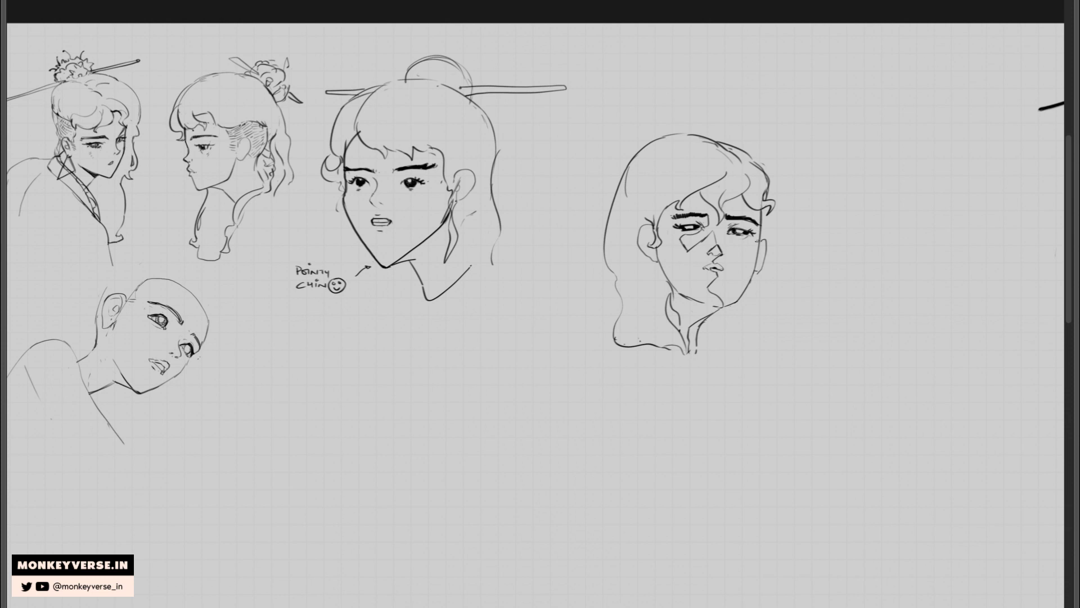
{"action": "left_click_drag", "start_coordinate": [748, 207], "coordinate": [720, 210]}
Flip the new head horizontally, reinforce the back hair outline and extend the hair below the neck into a tapered lock.
{"action": "key", "text": "ctrl+shift+h"}
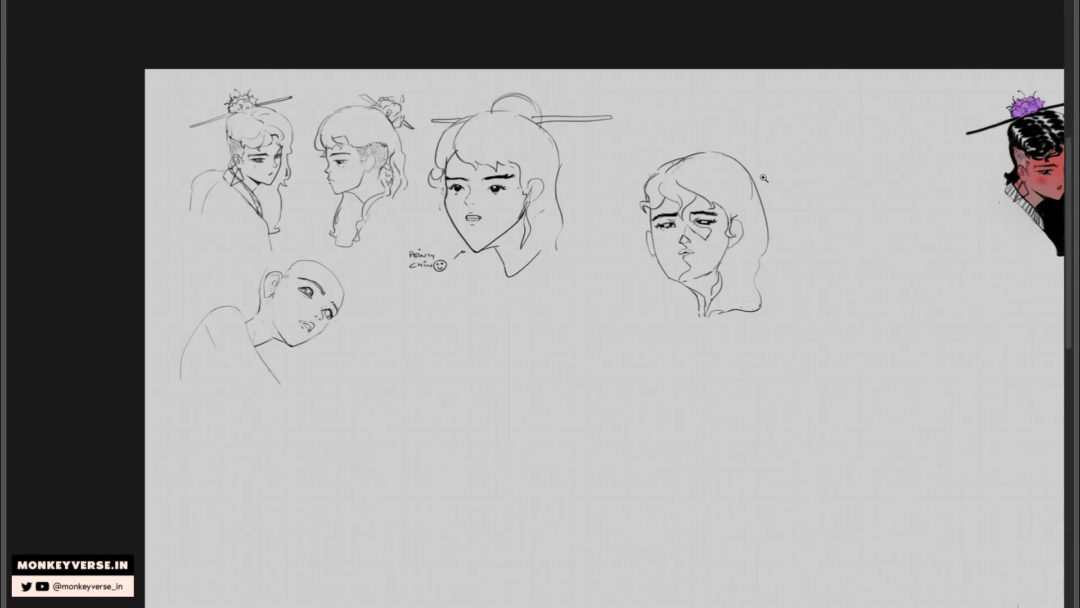
{"action": "scroll", "coordinate": [762, 219], "scroll_direction": "up", "scroll_amount": 2}
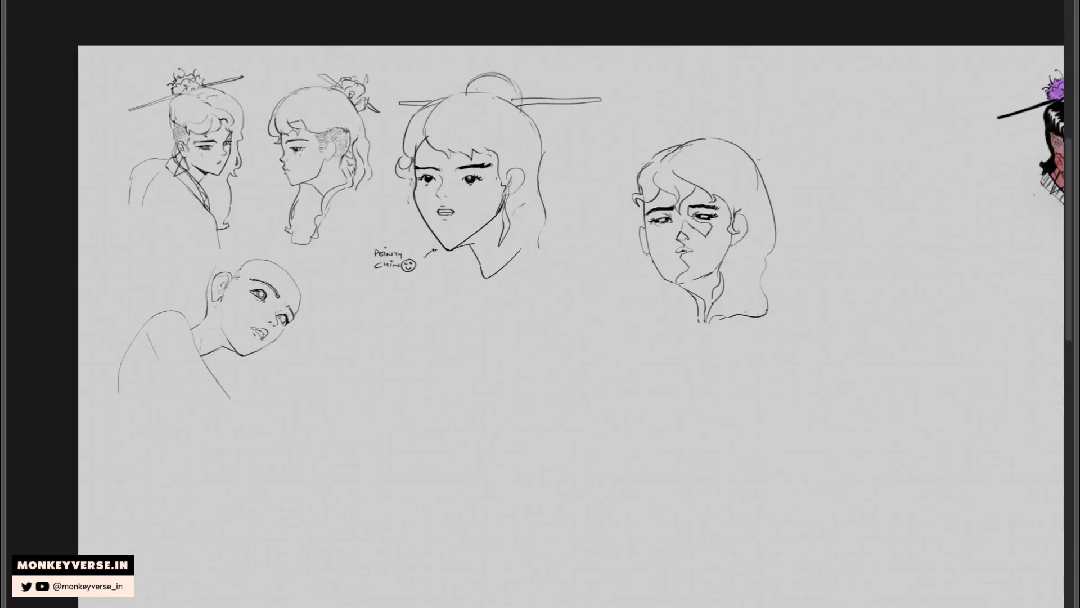
{"action": "left_click_drag", "start_coordinate": [758, 158], "coordinate": [781, 227]}
{"action": "key", "text": "ctrl+z"}
{"action": "left_click_drag", "start_coordinate": [775, 272], "coordinate": [769, 308]}
{"action": "key", "text": "ctrl+z"}
{"action": "mouse_move", "coordinate": [707, 320]}
{"action": "left_mouse_down"}
{"action": "mouse_move", "coordinate": [686, 351]}
{"action": "mouse_move", "coordinate": [722, 328]}
{"action": "left_mouse_up"}
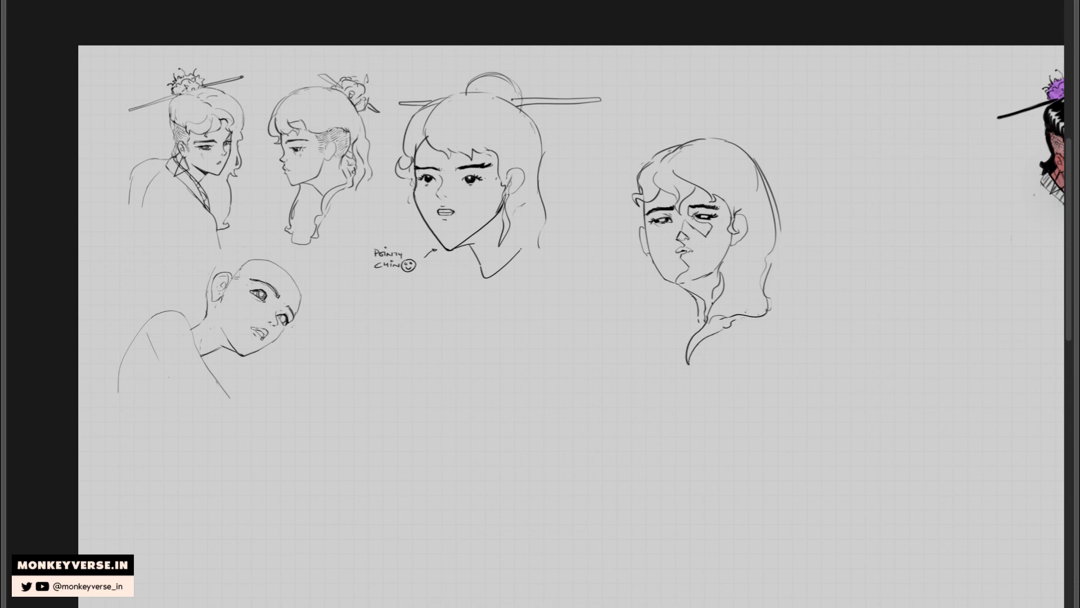
{"action": "mouse_move", "coordinate": [687, 290]}
{"action": "left_mouse_down"}
{"action": "mouse_move", "coordinate": [669, 348]}
{"action": "mouse_move", "coordinate": [695, 337]}
{"action": "left_mouse_up"}
{"action": "key", "text": "ctrl+z"}
{"action": "left_click_drag", "start_coordinate": [693, 296], "coordinate": [679, 336]}
{"action": "key", "text": "ctrl+z"}
{"action": "left_click_drag", "start_coordinate": [693, 297], "coordinate": [657, 356]}
{"action": "key", "text": "ctrl+z"}
Draw an S-curved braid swinging out from beneath the chin, with two parallel edges and a small tuft at its end.
{"action": "mouse_move", "coordinate": [693, 291]}
{"action": "left_mouse_down"}
{"action": "mouse_move", "coordinate": [616, 292]}
{"action": "mouse_move", "coordinate": [608, 324]}
{"action": "left_mouse_up"}
{"action": "left_click_drag", "start_coordinate": [609, 324], "coordinate": [618, 335]}
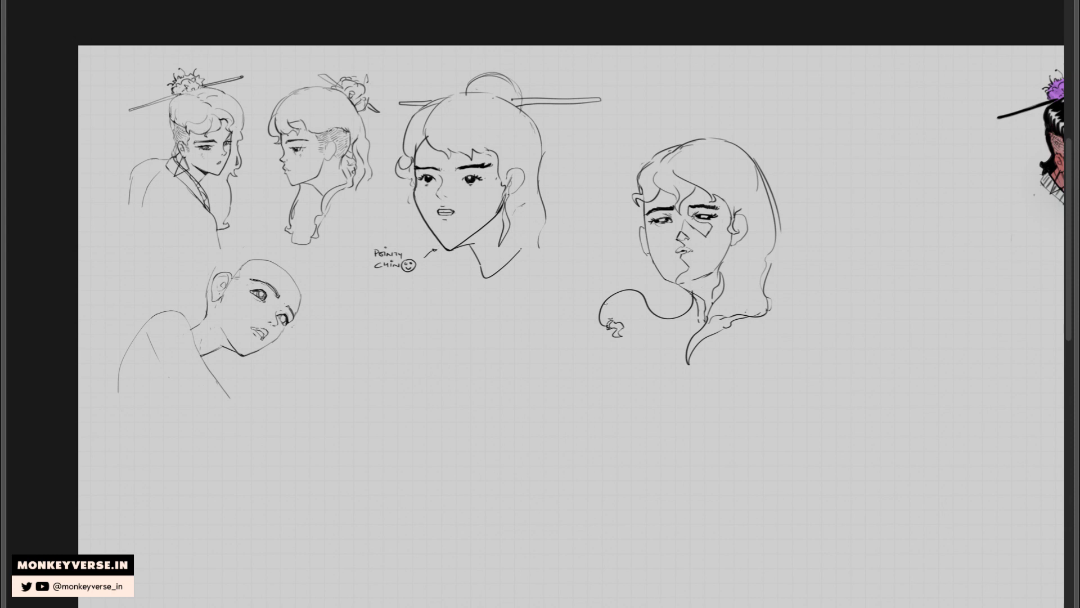
{"action": "mouse_move", "coordinate": [640, 296]}
{"action": "left_mouse_down"}
{"action": "mouse_move", "coordinate": [624, 308]}
{"action": "mouse_move", "coordinate": [681, 322]}
{"action": "left_mouse_up"}
{"action": "mouse_move", "coordinate": [646, 217]}
{"action": "left_mouse_down"}
{"action": "mouse_move", "coordinate": [679, 243]}
{"action": "mouse_move", "coordinate": [695, 232]}
{"action": "mouse_move", "coordinate": [693, 248]}
{"action": "left_mouse_up"}
{"action": "key", "text": "ctrl+z"}
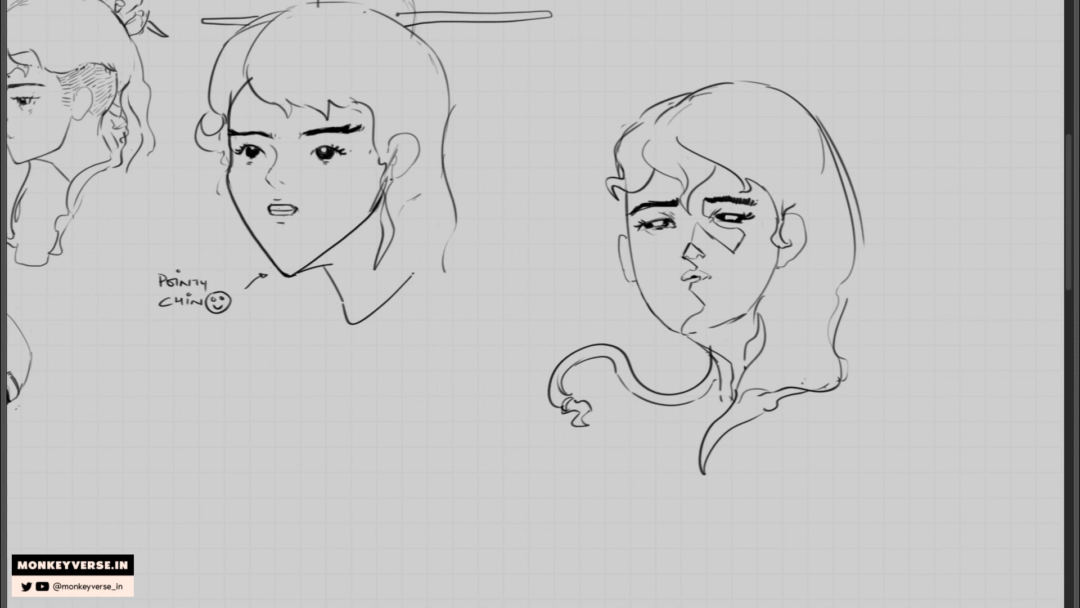
Firm up the outline of the far ear, add inner folds to the near ear and redraw the jawline beside the chin.
{"action": "mouse_move", "coordinate": [624, 271]}
{"action": "left_mouse_down"}
{"action": "mouse_move", "coordinate": [620, 249]}
{"action": "mouse_move", "coordinate": [639, 282]}
{"action": "left_mouse_up"}
{"action": "left_click_drag", "start_coordinate": [623, 239], "coordinate": [635, 276]}
{"action": "left_click_drag", "start_coordinate": [788, 234], "coordinate": [796, 230]}
{"action": "left_click_drag", "start_coordinate": [687, 333], "coordinate": [724, 333]}
{"action": "key", "text": "ctrl+z"}
{"action": "mouse_move", "coordinate": [692, 335]}
{"action": "left_mouse_down"}
{"action": "mouse_move", "coordinate": [713, 335]}
{"action": "mouse_move", "coordinate": [688, 335]}
{"action": "mouse_move", "coordinate": [745, 314]}
{"action": "left_mouse_up"}
{"action": "scroll", "coordinate": [795, 277], "scroll_direction": "down", "scroll_amount": 2}
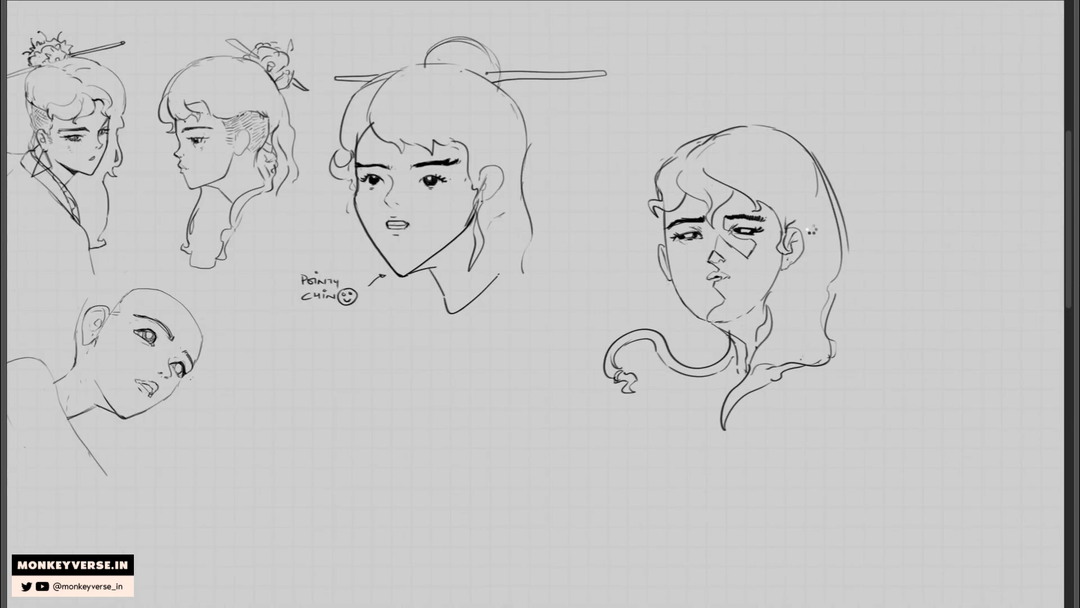
Flip the head horizontally back to its original direction and strengthen the left jaw outline toward the chin.
{"action": "key", "text": "ctrl+shift+h"}
{"action": "left_click", "coordinate": [677, 262]}
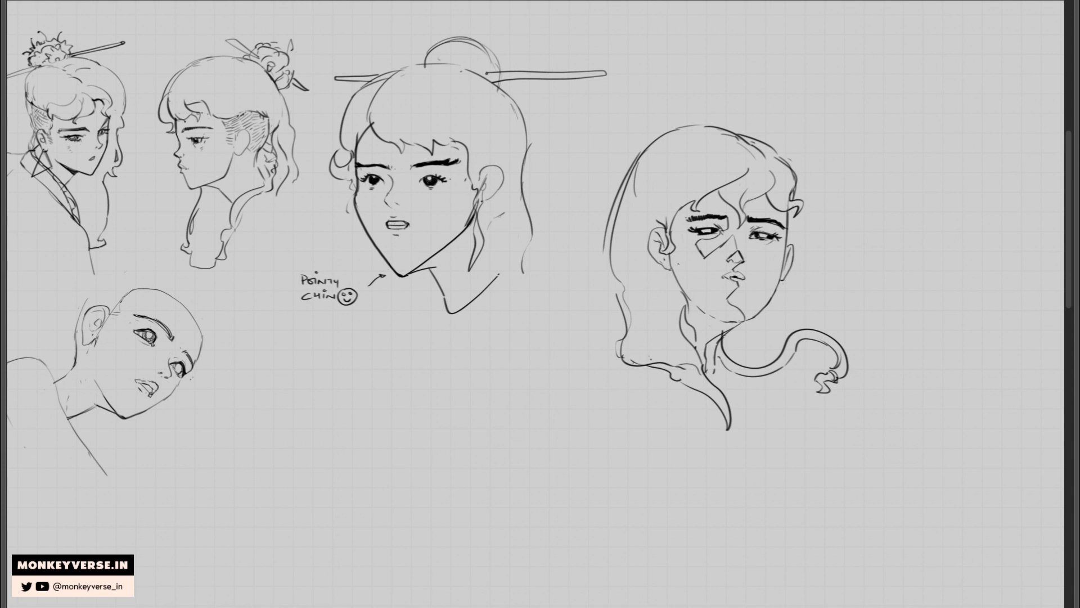
{"action": "left_click_drag", "start_coordinate": [673, 269], "coordinate": [694, 309]}
{"action": "key", "text": "ctrl+z"}
{"action": "left_click_drag", "start_coordinate": [676, 293], "coordinate": [727, 322]}
{"action": "key", "text": "ctrl+z"}
{"action": "key", "text": "ctrl+z"}
{"action": "key", "text": "ctrl+z"}
Fill the curved braid with repeated plait strokes along its whole length up to the tuft.
{"action": "key", "text": "z"}
{"action": "left_click_drag", "start_coordinate": [744, 248], "coordinate": [718, 258]}
{"action": "key", "text": "ctrl+0"}
{"action": "key", "text": "v"}
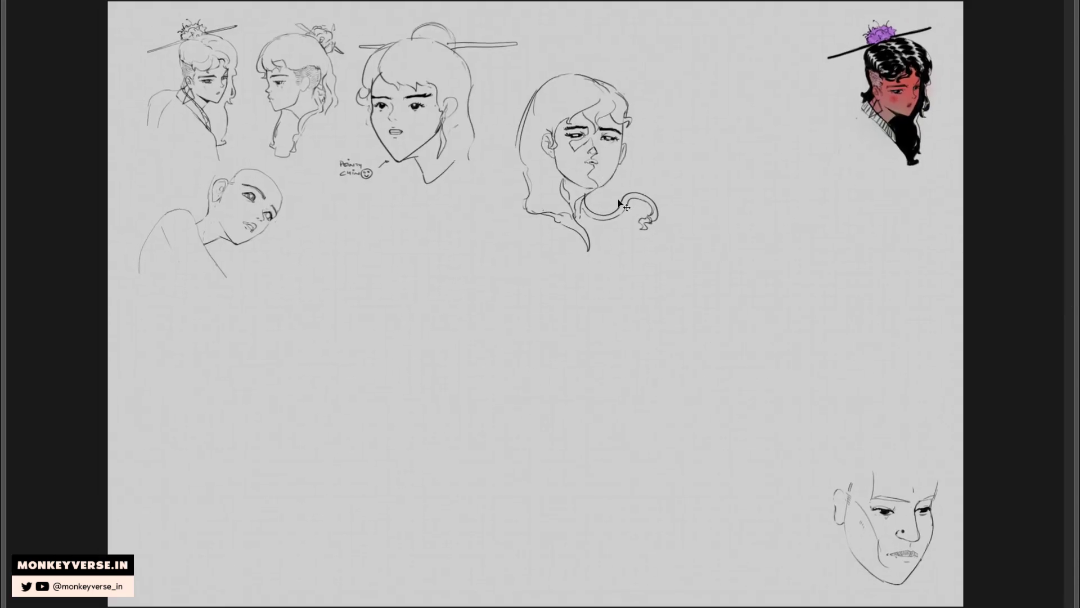
{"action": "scroll", "coordinate": [617, 198], "scroll_direction": "up", "scroll_amount": 5}
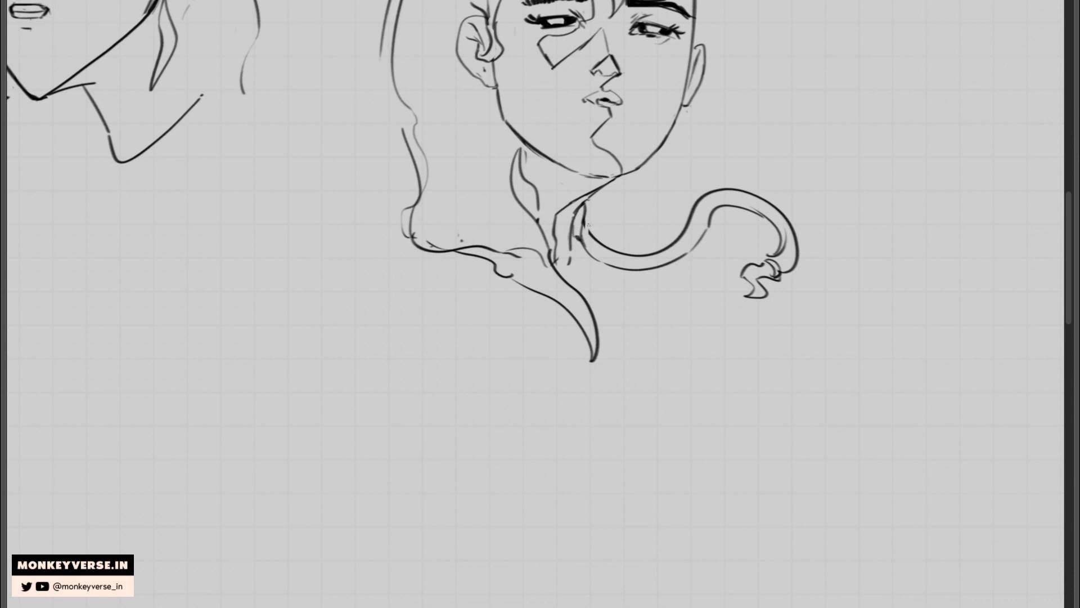
{"action": "mouse_move", "coordinate": [583, 221]}
{"action": "left_mouse_down"}
{"action": "mouse_move", "coordinate": [579, 238]}
{"action": "mouse_move", "coordinate": [587, 247]}
{"action": "mouse_move", "coordinate": [580, 237]}
{"action": "mouse_move", "coordinate": [583, 247]}
{"action": "mouse_move", "coordinate": [593, 238]}
{"action": "mouse_move", "coordinate": [596, 260]}
{"action": "mouse_move", "coordinate": [596, 241]}
{"action": "mouse_move", "coordinate": [609, 263]}
{"action": "mouse_move", "coordinate": [606, 247]}
{"action": "mouse_move", "coordinate": [646, 271]}
{"action": "mouse_move", "coordinate": [699, 241]}
{"action": "mouse_move", "coordinate": [688, 226]}
{"action": "mouse_move", "coordinate": [703, 238]}
{"action": "mouse_move", "coordinate": [707, 209]}
{"action": "mouse_move", "coordinate": [743, 195]}
{"action": "mouse_move", "coordinate": [786, 208]}
{"action": "mouse_move", "coordinate": [782, 221]}
{"action": "mouse_move", "coordinate": [798, 241]}
{"action": "left_mouse_up"}
{"action": "key", "text": "ctrl+z"}
{"action": "mouse_move", "coordinate": [775, 265]}
{"action": "left_mouse_down"}
{"action": "mouse_move", "coordinate": [795, 253]}
{"action": "mouse_move", "coordinate": [780, 263]}
{"action": "left_mouse_up"}
{"action": "mouse_move", "coordinate": [802, 188]}
{"action": "left_mouse_down"}
{"action": "mouse_move", "coordinate": [759, 186]}
{"action": "mouse_move", "coordinate": [707, 268]}
{"action": "left_mouse_up"}
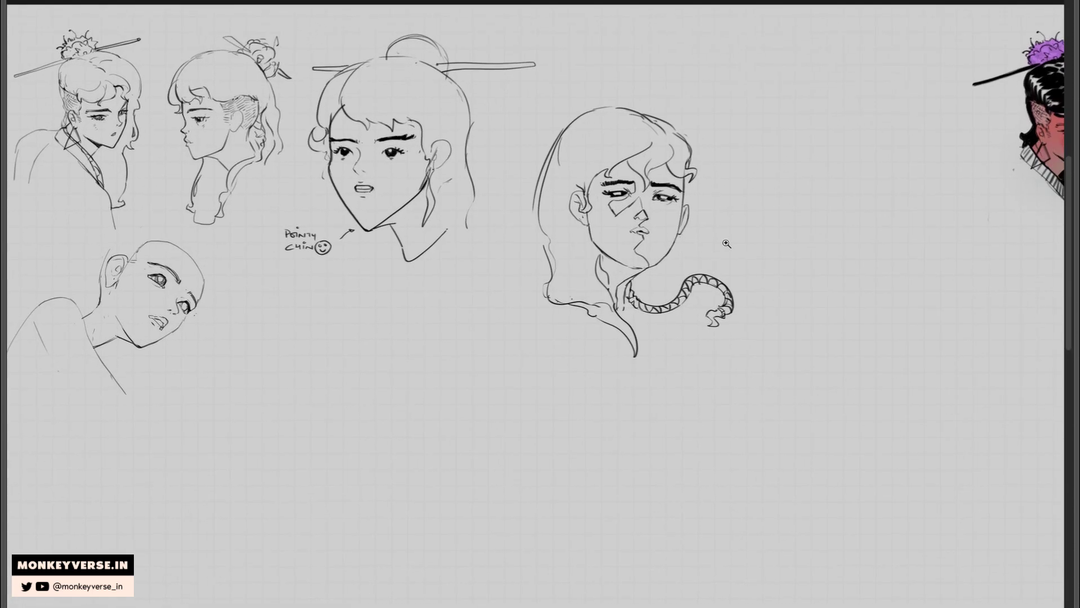
{"action": "left_click_drag", "start_coordinate": [739, 228], "coordinate": [718, 228]}
{"action": "scroll", "coordinate": [618, 191], "scroll_direction": "up", "scroll_amount": 5}
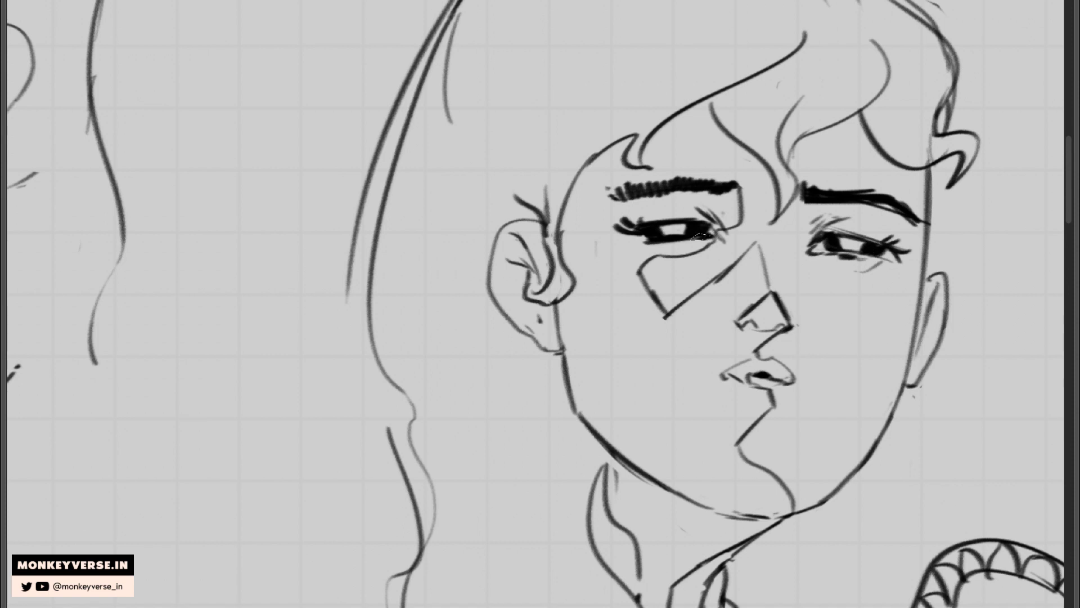
{"action": "scroll", "coordinate": [703, 235], "scroll_direction": "down", "scroll_amount": 3}
{"action": "scroll", "coordinate": [671, 217], "scroll_direction": "down", "scroll_amount": 2}
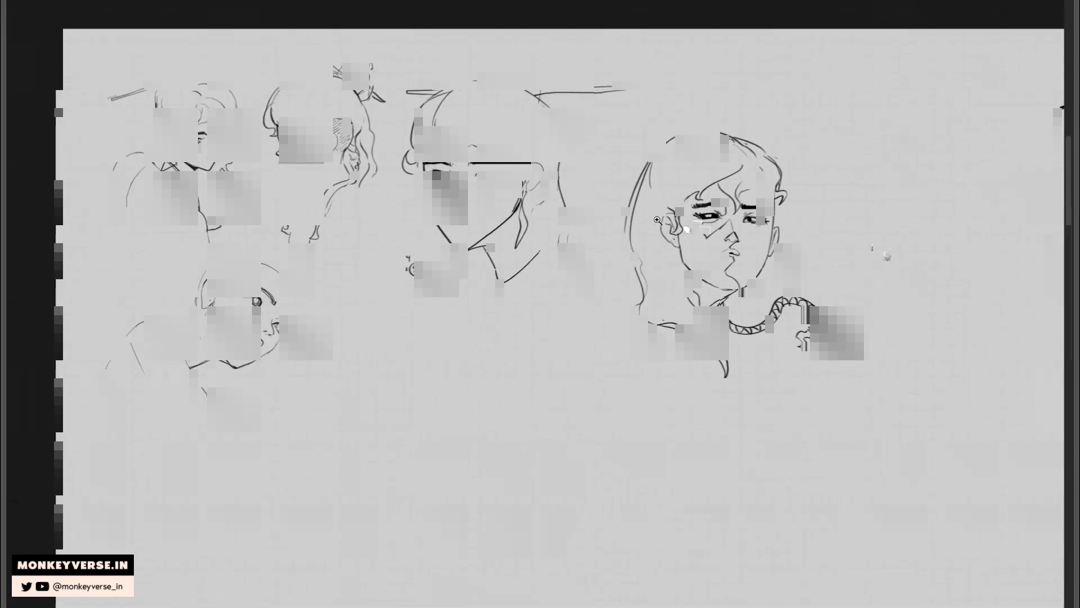
Examine the braided head up close and against the other face sketches on the sheet.
{"action": "scroll", "coordinate": [692, 214], "scroll_direction": "up", "scroll_amount": 5}
{"action": "scroll", "coordinate": [892, 225], "scroll_direction": "down", "scroll_amount": 3}
{"action": "scroll", "coordinate": [748, 253], "scroll_direction": "up", "scroll_amount": 4}
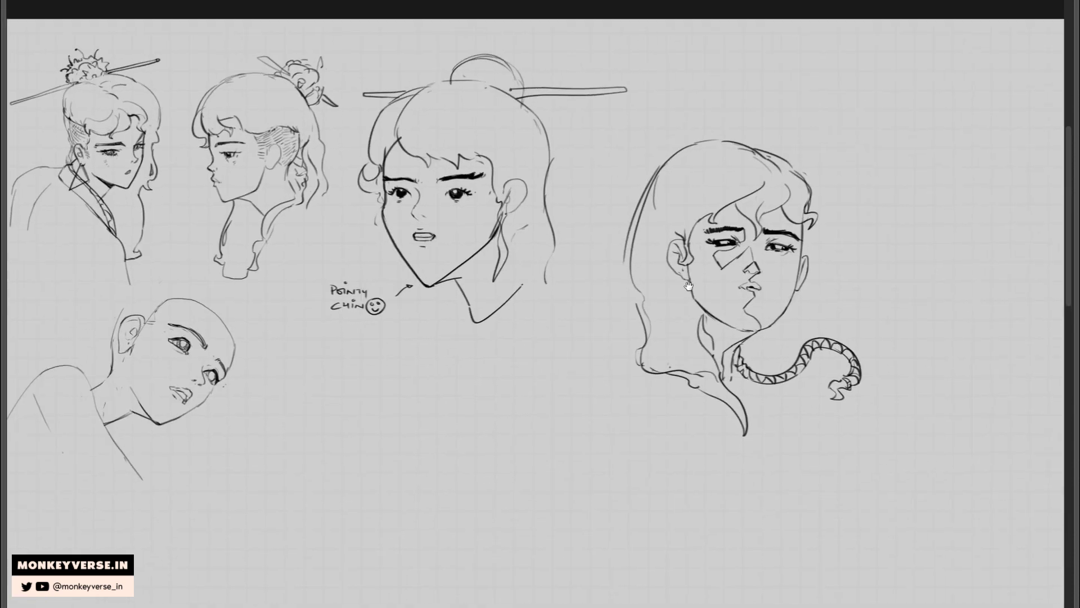
{"action": "scroll", "coordinate": [754, 283], "scroll_direction": "up", "scroll_amount": 1}
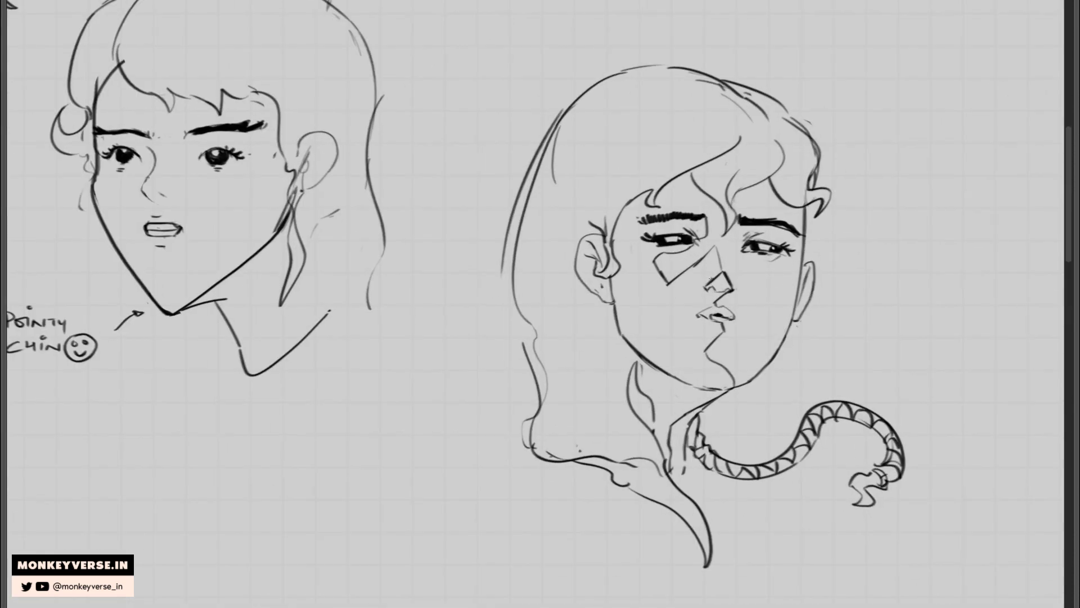
{"action": "mouse_move", "coordinate": [722, 274]}
{"action": "left_mouse_down"}
{"action": "mouse_move", "coordinate": [703, 289]}
{"action": "mouse_move", "coordinate": [734, 290]}
{"action": "left_mouse_up"}
{"action": "scroll", "coordinate": [731, 217], "scroll_direction": "down", "scroll_amount": 1}
{"action": "left_click_drag", "start_coordinate": [651, 202], "coordinate": [655, 193]}
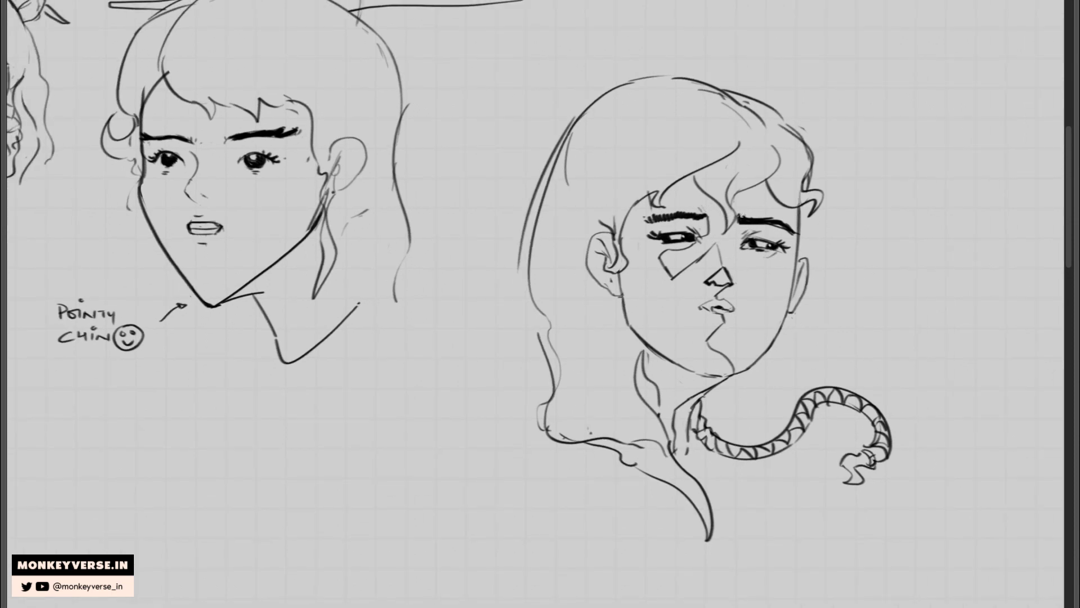
{"action": "scroll", "coordinate": [662, 223], "scroll_direction": "down", "scroll_amount": 5}
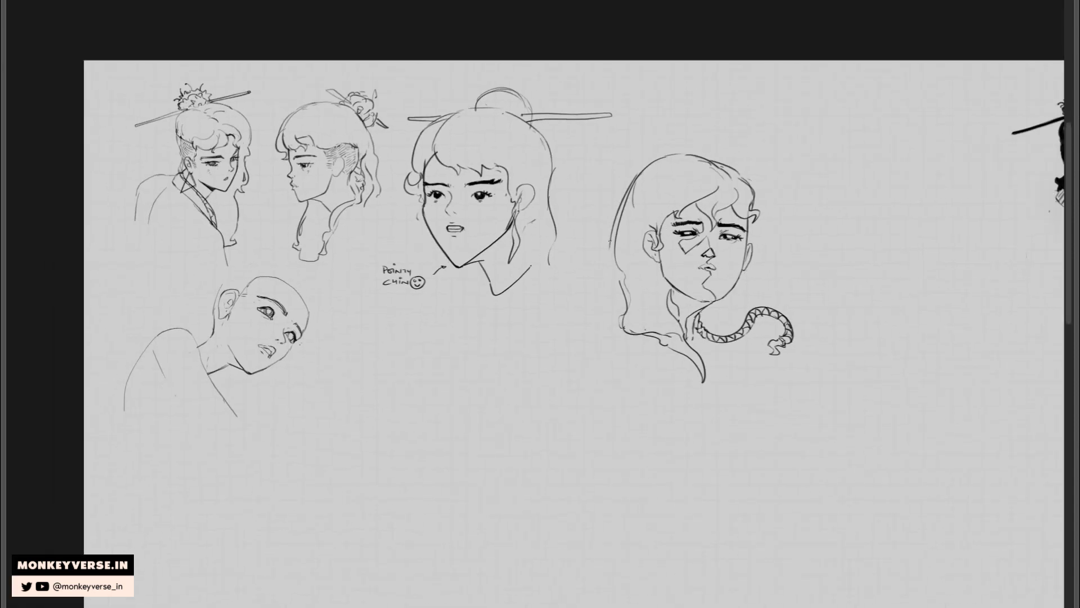
Draw a round bun on top of the braided head and move the sketch up level with the neighbouring heads.
{"action": "left_click_drag", "start_coordinate": [613, 204], "coordinate": [607, 253]}
{"action": "mouse_move", "coordinate": [653, 159]}
{"action": "left_mouse_down"}
{"action": "mouse_move", "coordinate": [705, 151]}
{"action": "mouse_move", "coordinate": [676, 185]}
{"action": "left_mouse_up"}
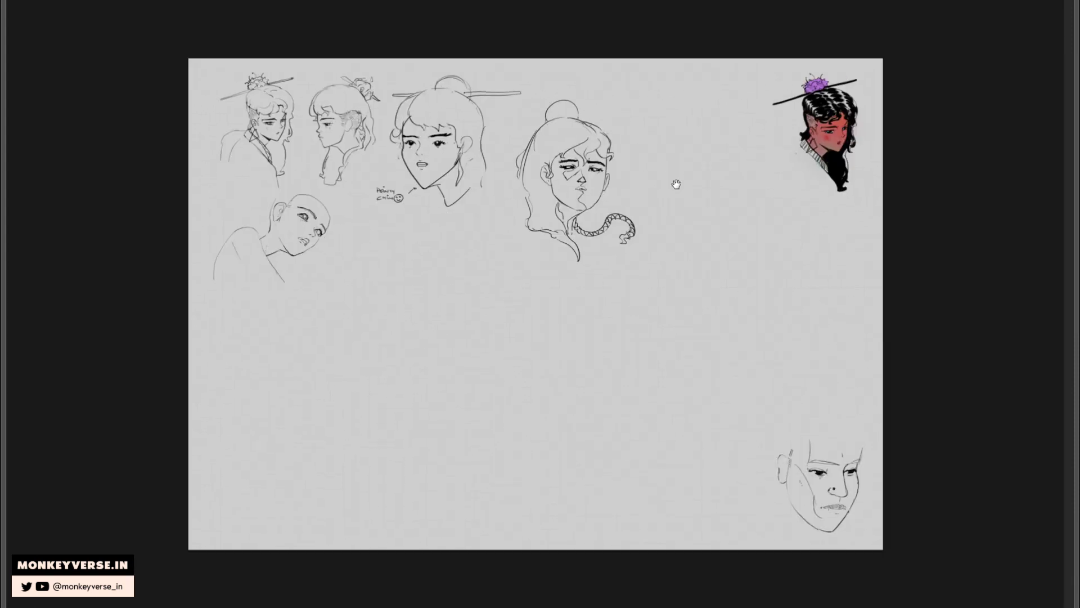
{"action": "mouse_move", "coordinate": [601, 203]}
{"action": "left_mouse_down"}
{"action": "mouse_move", "coordinate": [614, 183]}
{"action": "mouse_move", "coordinate": [603, 173]}
{"action": "left_mouse_up"}
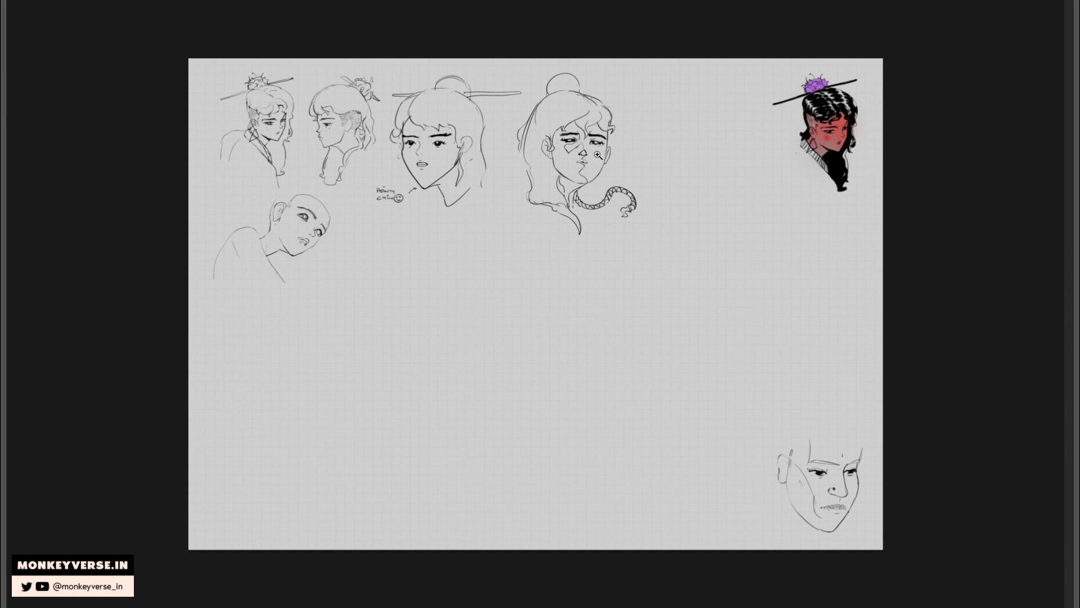
Add loose curls and wavy strands along the outer edge of the long hair behind the near ear.
{"action": "scroll", "coordinate": [590, 152], "scroll_direction": "up", "scroll_amount": 3}
{"action": "scroll", "coordinate": [591, 151], "scroll_direction": "up", "scroll_amount": 4}
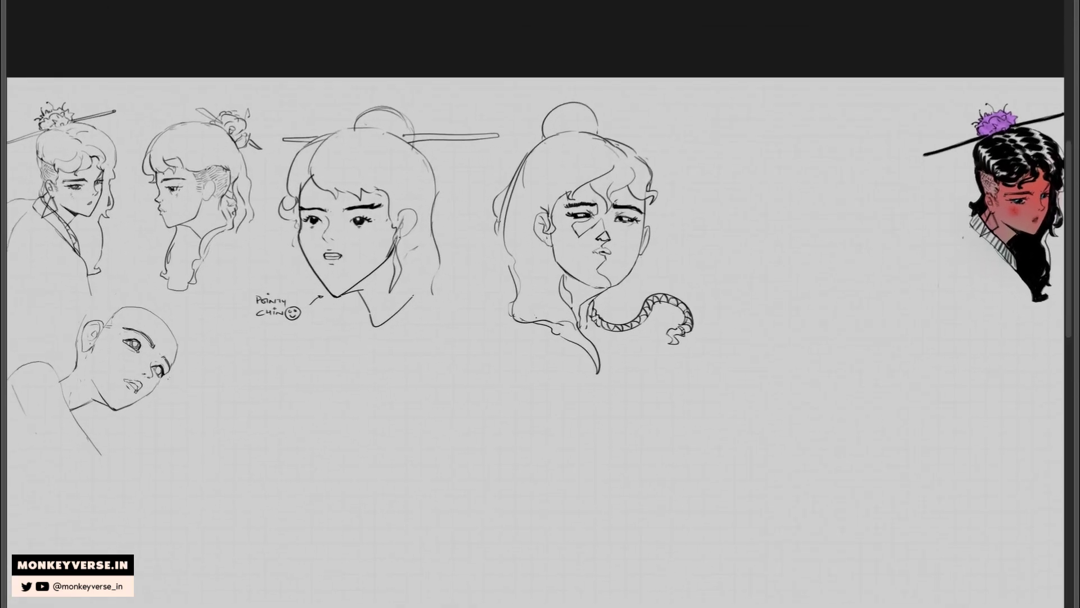
{"action": "mouse_move", "coordinate": [498, 222]}
{"action": "left_mouse_down"}
{"action": "mouse_move", "coordinate": [482, 246]}
{"action": "mouse_move", "coordinate": [513, 293]}
{"action": "left_mouse_up"}
{"action": "left_click_drag", "start_coordinate": [522, 216], "coordinate": [524, 234]}
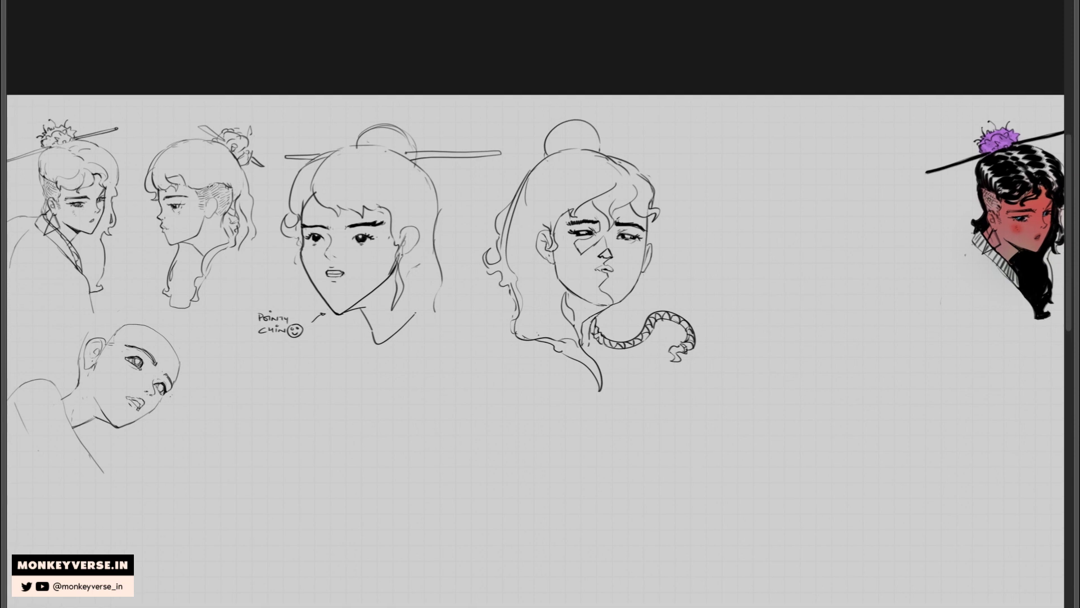
Turn the round bun into a lotus-like flower with layered pointed petals and thin dotted stamens rising above it.
{"action": "scroll", "coordinate": [543, 166], "scroll_direction": "up", "scroll_amount": 3}
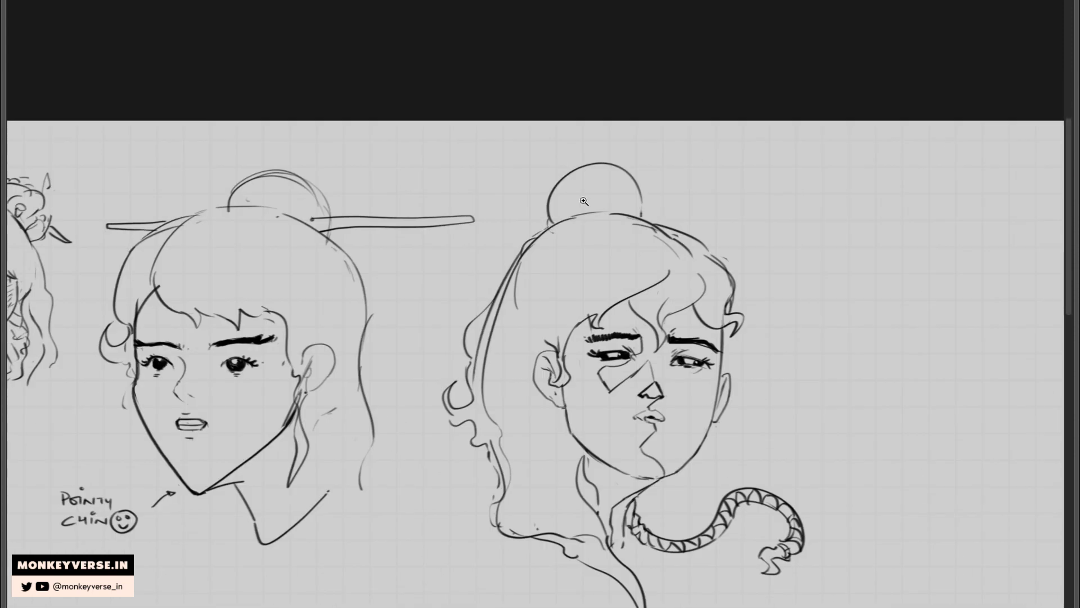
{"action": "left_click_drag", "start_coordinate": [544, 224], "coordinate": [571, 198]}
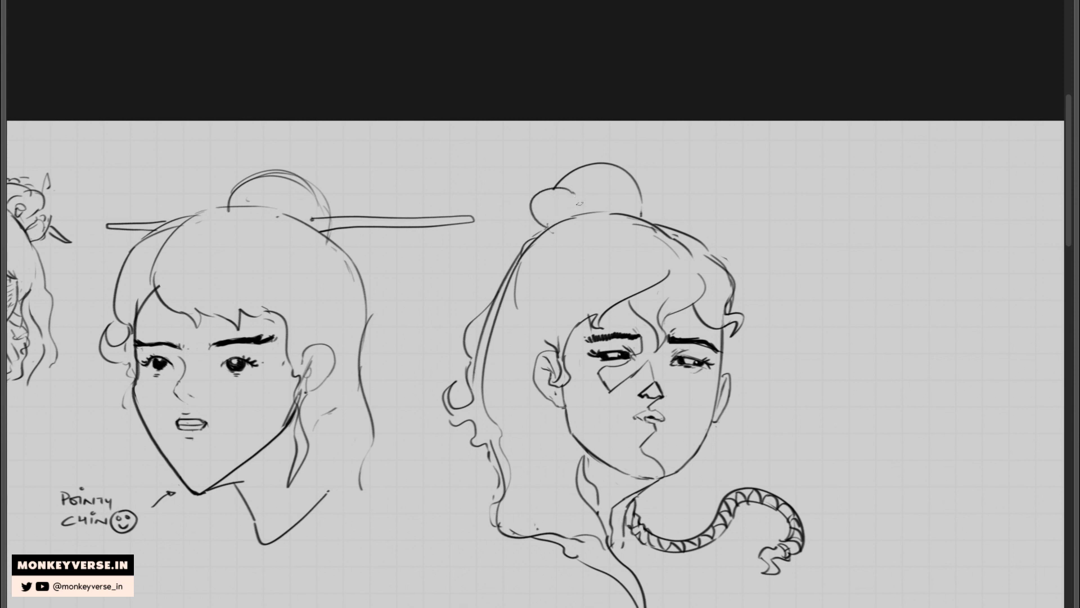
{"action": "mouse_move", "coordinate": [575, 196]}
{"action": "left_mouse_down"}
{"action": "mouse_move", "coordinate": [623, 196]}
{"action": "mouse_move", "coordinate": [580, 195]}
{"action": "mouse_move", "coordinate": [587, 211]}
{"action": "mouse_move", "coordinate": [621, 188]}
{"action": "mouse_move", "coordinate": [631, 203]}
{"action": "mouse_move", "coordinate": [640, 186]}
{"action": "mouse_move", "coordinate": [653, 189]}
{"action": "mouse_move", "coordinate": [651, 218]}
{"action": "left_mouse_up"}
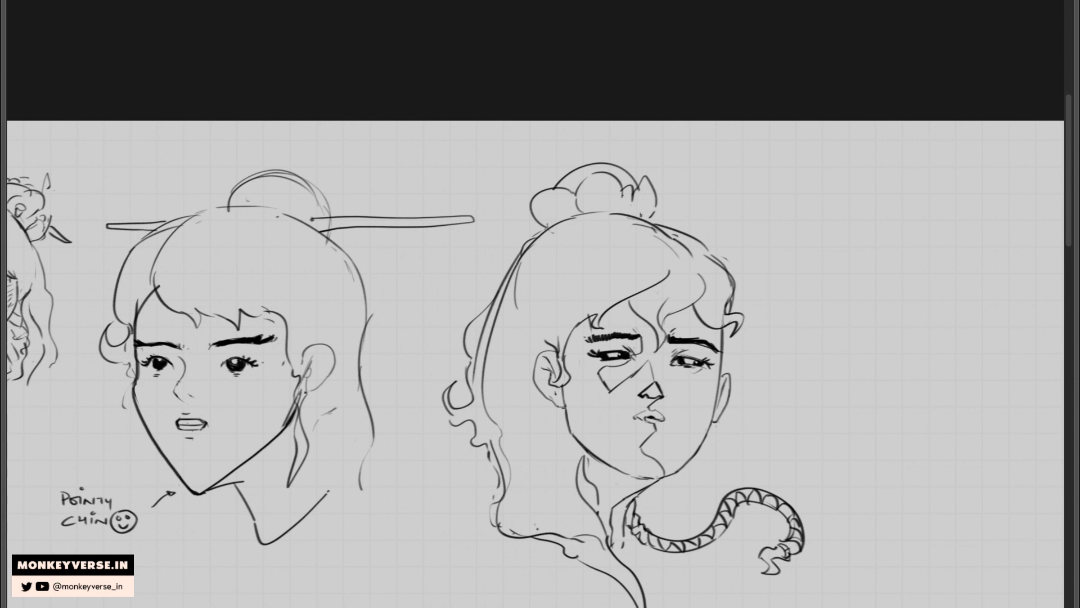
{"action": "mouse_move", "coordinate": [544, 190]}
{"action": "left_mouse_down"}
{"action": "mouse_move", "coordinate": [534, 197]}
{"action": "mouse_move", "coordinate": [534, 184]}
{"action": "mouse_move", "coordinate": [530, 210]}
{"action": "left_mouse_up"}
{"action": "mouse_move", "coordinate": [556, 187]}
{"action": "left_mouse_down"}
{"action": "mouse_move", "coordinate": [578, 184]}
{"action": "mouse_move", "coordinate": [566, 180]}
{"action": "mouse_move", "coordinate": [586, 164]}
{"action": "mouse_move", "coordinate": [612, 162]}
{"action": "mouse_move", "coordinate": [595, 162]}
{"action": "mouse_move", "coordinate": [623, 181]}
{"action": "left_mouse_up"}
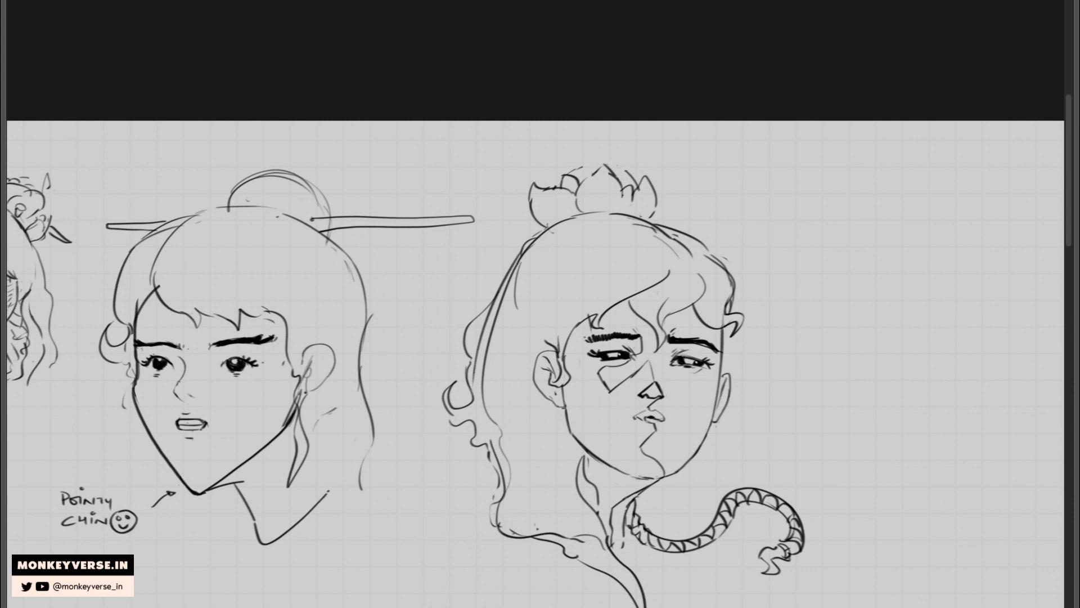
{"action": "mouse_move", "coordinate": [619, 179]}
{"action": "left_mouse_down"}
{"action": "mouse_move", "coordinate": [640, 189]}
{"action": "mouse_move", "coordinate": [633, 166]}
{"action": "mouse_move", "coordinate": [621, 179]}
{"action": "mouse_move", "coordinate": [583, 163]}
{"action": "mouse_move", "coordinate": [598, 175]}
{"action": "mouse_move", "coordinate": [554, 176]}
{"action": "mouse_move", "coordinate": [598, 164]}
{"action": "mouse_move", "coordinate": [623, 172]}
{"action": "left_mouse_up"}
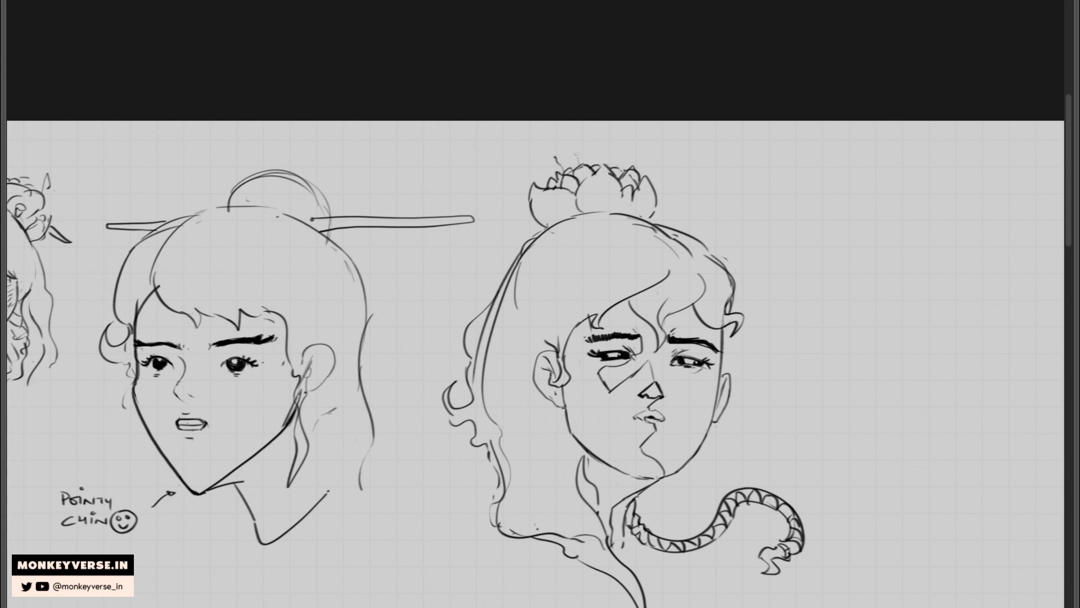
{"action": "mouse_move", "coordinate": [613, 165]}
{"action": "left_mouse_down"}
{"action": "mouse_move", "coordinate": [615, 150]}
{"action": "mouse_move", "coordinate": [638, 156]}
{"action": "mouse_move", "coordinate": [571, 159]}
{"action": "left_mouse_up"}
Draw a long horizontal hairpin passing behind the flower and extending past both sides of the head, with a rounded tip.
{"action": "left_click_drag", "start_coordinate": [718, 177], "coordinate": [689, 180]}
{"action": "left_click_drag", "start_coordinate": [682, 237], "coordinate": [740, 247]}
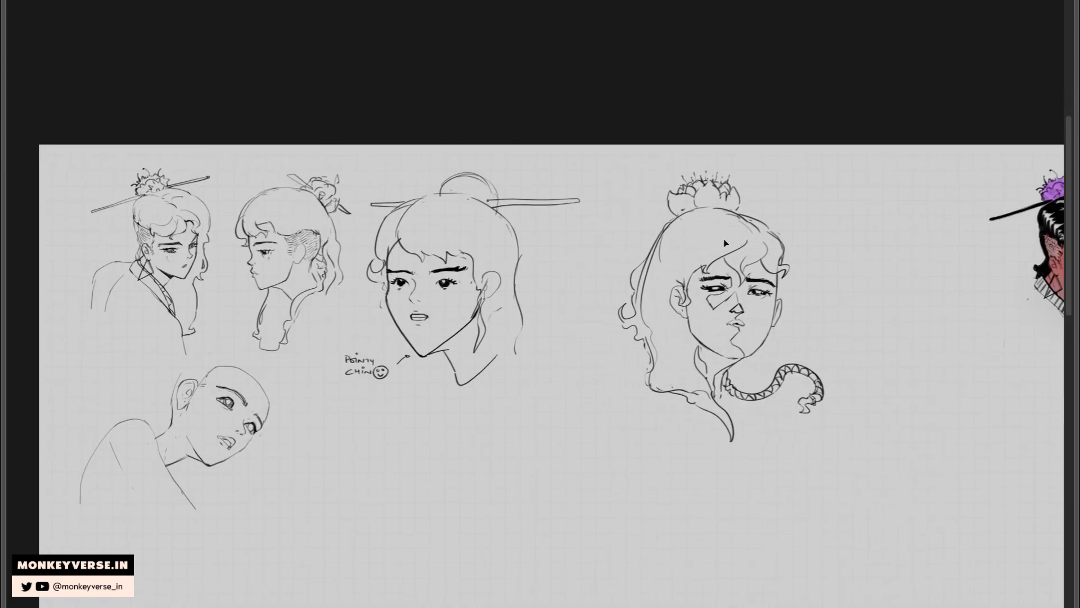
{"action": "mouse_move", "coordinate": [675, 216]}
{"action": "left_mouse_down"}
{"action": "mouse_move", "coordinate": [581, 218]}
{"action": "mouse_move", "coordinate": [654, 220]}
{"action": "left_mouse_up"}
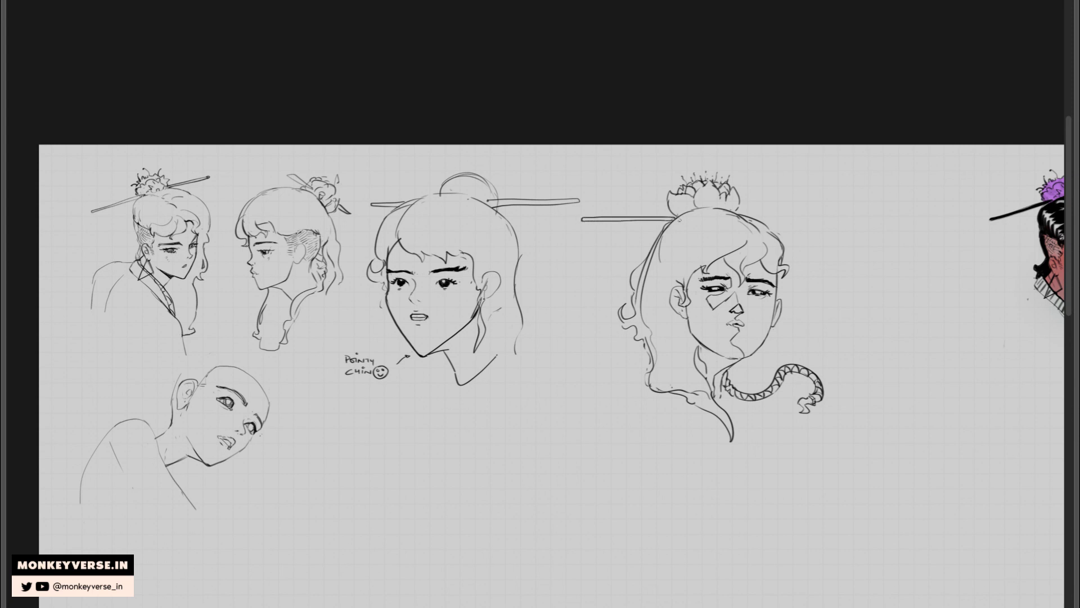
{"action": "mouse_move", "coordinate": [755, 217]}
{"action": "left_mouse_down"}
{"action": "mouse_move", "coordinate": [847, 224]}
{"action": "mouse_move", "coordinate": [766, 218]}
{"action": "left_mouse_up"}
{"action": "key", "text": "ctrl+z"}
{"action": "key", "text": "ctrl+z"}
{"action": "mouse_move", "coordinate": [664, 211]}
{"action": "left_mouse_down"}
{"action": "mouse_move", "coordinate": [573, 228]}
{"action": "mouse_move", "coordinate": [657, 212]}
{"action": "left_mouse_up"}
{"action": "key", "text": "ctrl+j"}
{"action": "mouse_move", "coordinate": [734, 217]}
{"action": "left_mouse_down"}
{"action": "mouse_move", "coordinate": [824, 219]}
{"action": "mouse_move", "coordinate": [848, 233]}
{"action": "left_mouse_up"}
{"action": "left_click_drag", "start_coordinate": [786, 223], "coordinate": [769, 222]}
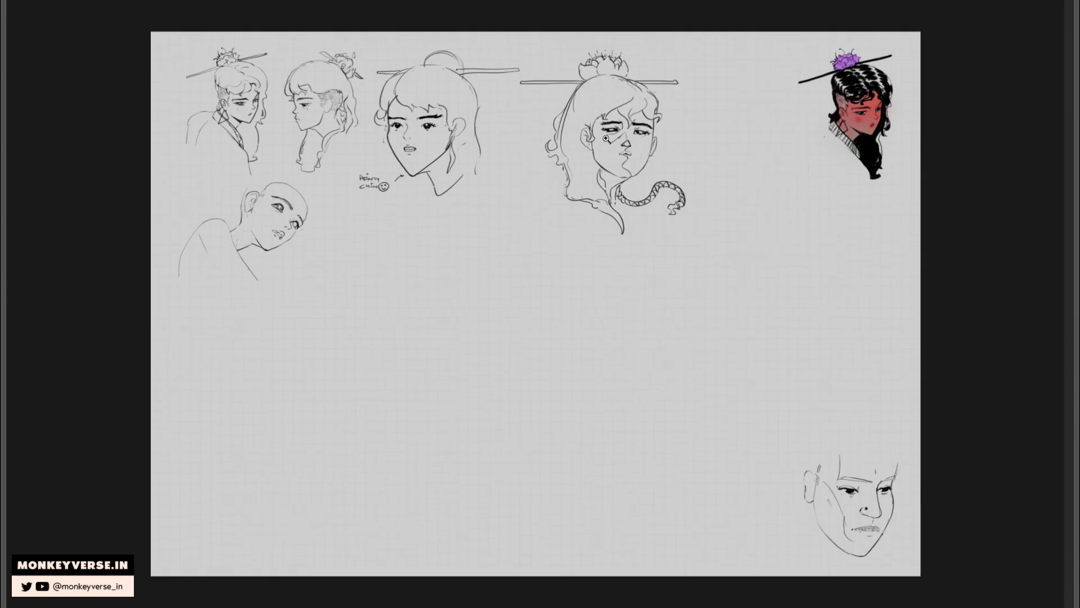
Duplicate the finished head sketch and place the copy in the empty area at the lower middle of the sheet.
{"action": "mouse_move", "coordinate": [613, 148]}
{"action": "left_mouse_down"}
{"action": "mouse_move", "coordinate": [580, 150]}
{"action": "mouse_move", "coordinate": [624, 126]}
{"action": "left_mouse_up"}
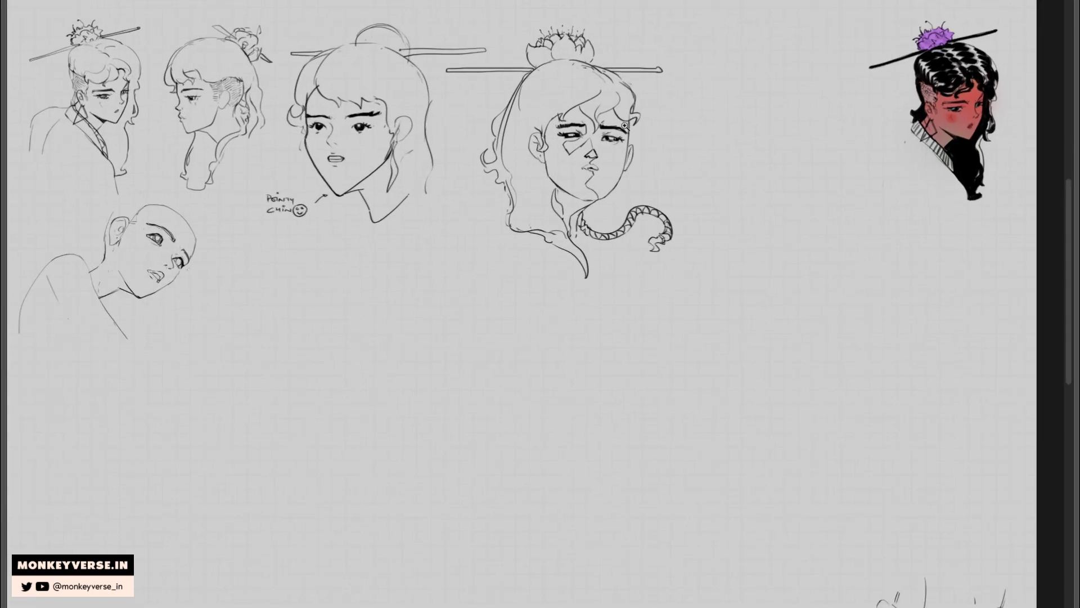
{"action": "key", "text": "Tab"}
{"action": "left_click_drag", "start_coordinate": [660, 244], "coordinate": [629, 273]}
{"action": "key", "text": "v"}
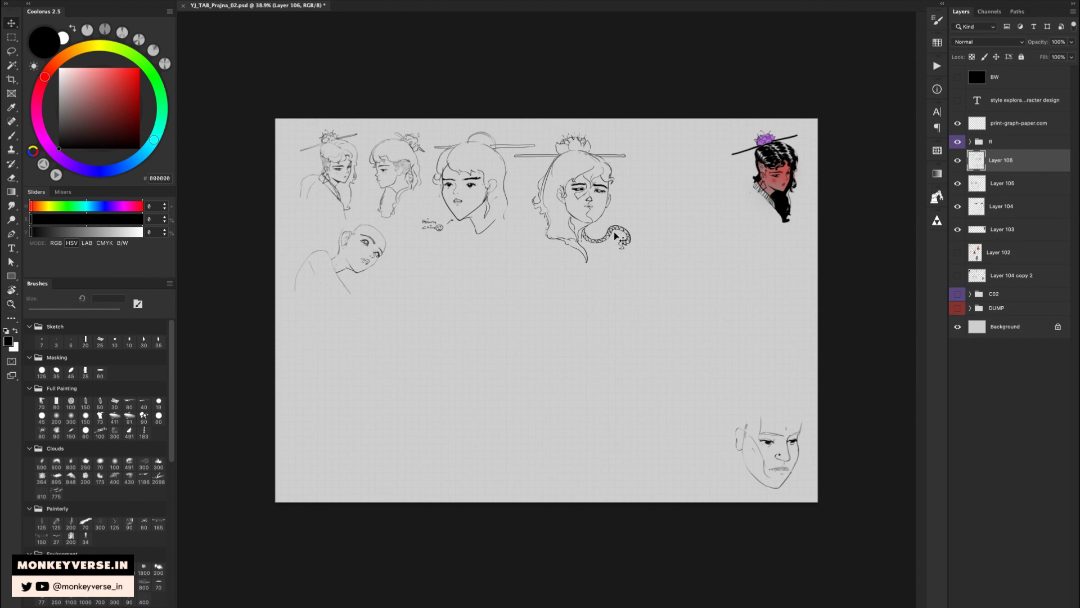
{"action": "mouse_move", "coordinate": [608, 236]}
{"action": "left_mouse_down"}
{"action": "mouse_move", "coordinate": [610, 274]}
{"action": "mouse_move", "coordinate": [505, 431]}
{"action": "mouse_move", "coordinate": [543, 441]}
{"action": "mouse_move", "coordinate": [551, 408]}
{"action": "left_mouse_up"}
Create a new layer and place it directly beneath the copied head's line art.
{"action": "key", "text": "z"}
{"action": "left_click_drag", "start_coordinate": [539, 338], "coordinate": [566, 311]}
{"action": "key", "text": "ctrl+alt+shift+n"}
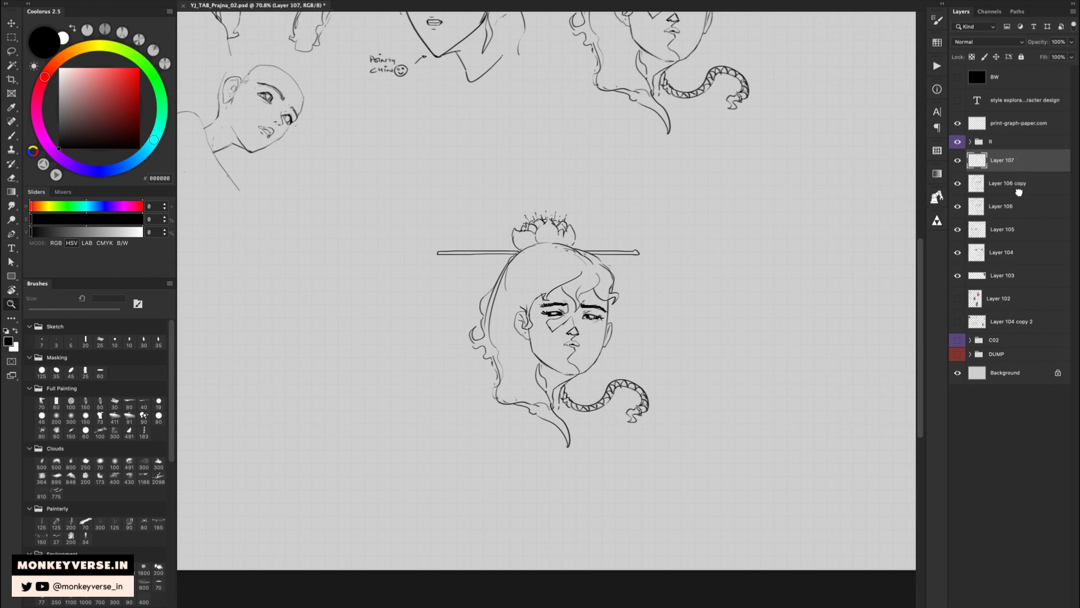
{"action": "left_click_drag", "start_coordinate": [1019, 192], "coordinate": [1019, 195]}
{"action": "scroll", "coordinate": [510, 290], "scroll_direction": "up", "scroll_amount": 3}
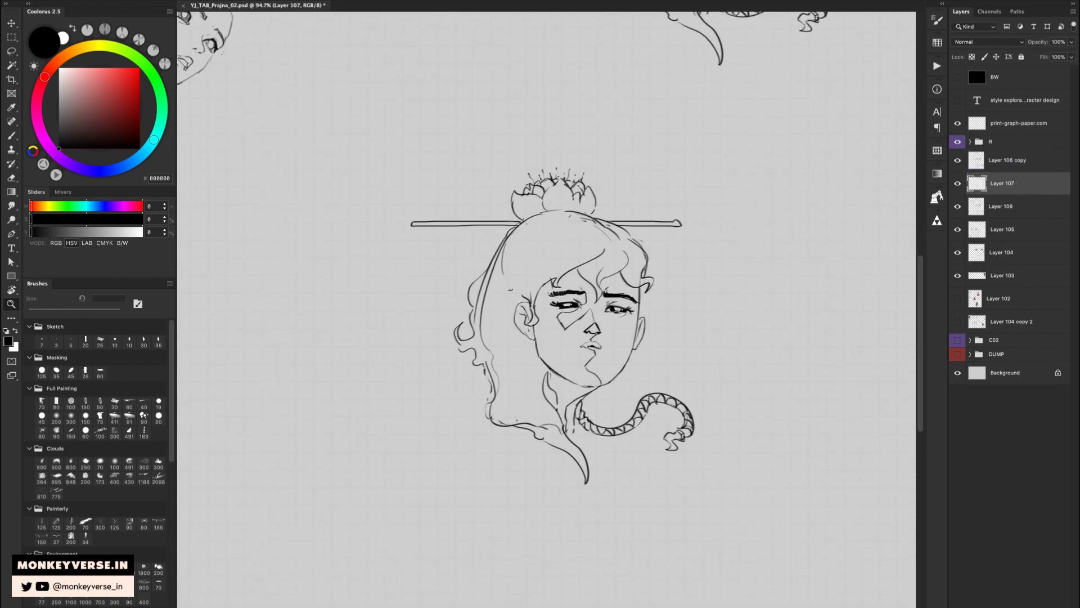
Block in the near side of the copied face in grey #707070 with the masking brush, leaving the cheek highlight shape clear.
{"action": "key", "text": "b"}
{"action": "left_click", "coordinate": [56, 371]}
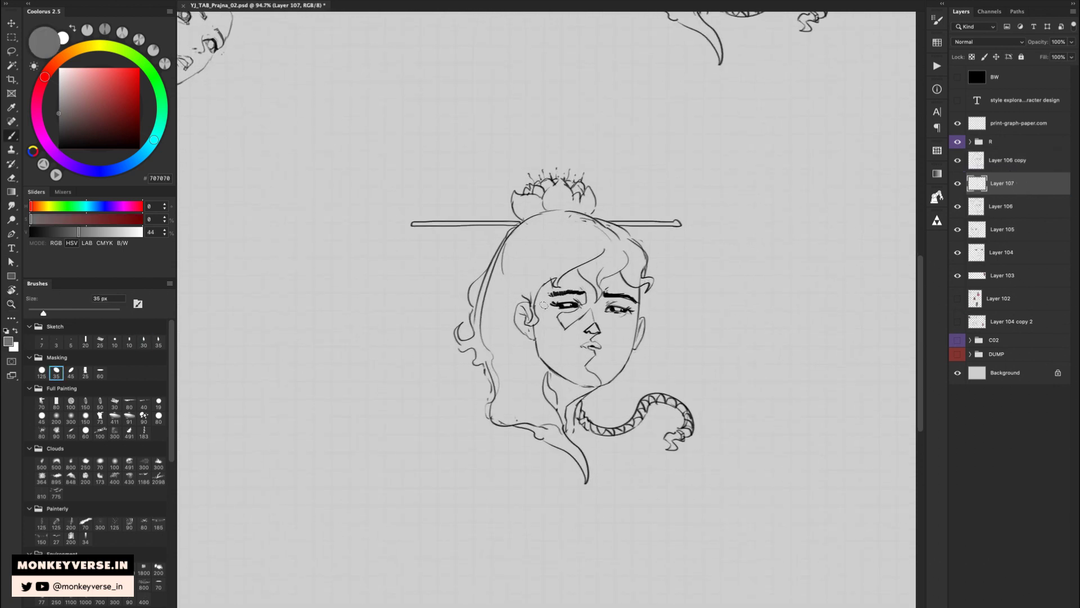
{"action": "mouse_move", "coordinate": [545, 300]}
{"action": "left_mouse_down"}
{"action": "mouse_move", "coordinate": [541, 320]}
{"action": "mouse_move", "coordinate": [575, 286]}
{"action": "left_mouse_up"}
{"action": "mouse_move", "coordinate": [585, 265]}
{"action": "left_mouse_down"}
{"action": "mouse_move", "coordinate": [593, 305]}
{"action": "mouse_move", "coordinate": [603, 308]}
{"action": "mouse_move", "coordinate": [567, 321]}
{"action": "mouse_move", "coordinate": [589, 321]}
{"action": "mouse_move", "coordinate": [576, 328]}
{"action": "mouse_move", "coordinate": [548, 312]}
{"action": "mouse_move", "coordinate": [538, 282]}
{"action": "mouse_move", "coordinate": [528, 307]}
{"action": "mouse_move", "coordinate": [531, 387]}
{"action": "mouse_move", "coordinate": [527, 360]}
{"action": "mouse_move", "coordinate": [525, 372]}
{"action": "mouse_move", "coordinate": [547, 418]}
{"action": "mouse_move", "coordinate": [554, 333]}
{"action": "mouse_move", "coordinate": [569, 372]}
{"action": "left_mouse_up"}
{"action": "key", "text": "ctrl+z"}
{"action": "key", "text": "r"}
{"action": "mouse_move", "coordinate": [778, 298]}
{"action": "left_mouse_down"}
{"action": "mouse_move", "coordinate": [657, 147]}
{"action": "mouse_move", "coordinate": [600, 132]}
{"action": "left_mouse_up"}
{"action": "left_click_drag", "start_coordinate": [590, 311], "coordinate": [611, 308]}
{"action": "mouse_move", "coordinate": [595, 260]}
{"action": "left_mouse_down"}
{"action": "mouse_move", "coordinate": [619, 309]}
{"action": "mouse_move", "coordinate": [606, 279]}
{"action": "mouse_move", "coordinate": [613, 263]}
{"action": "mouse_move", "coordinate": [621, 293]}
{"action": "mouse_move", "coordinate": [627, 259]}
{"action": "mouse_move", "coordinate": [647, 304]}
{"action": "left_mouse_up"}
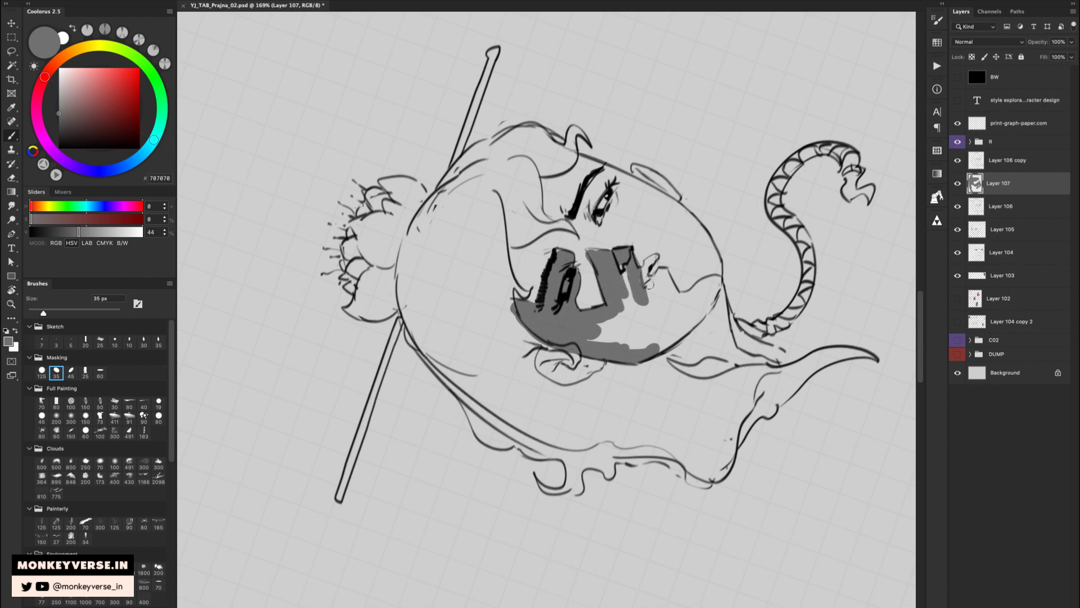
{"action": "key", "text": "bracketleft"}
{"action": "mouse_move", "coordinate": [652, 260]}
{"action": "left_mouse_down"}
{"action": "mouse_move", "coordinate": [644, 277]}
{"action": "mouse_move", "coordinate": [682, 296]}
{"action": "mouse_move", "coordinate": [706, 281]}
{"action": "left_mouse_up"}
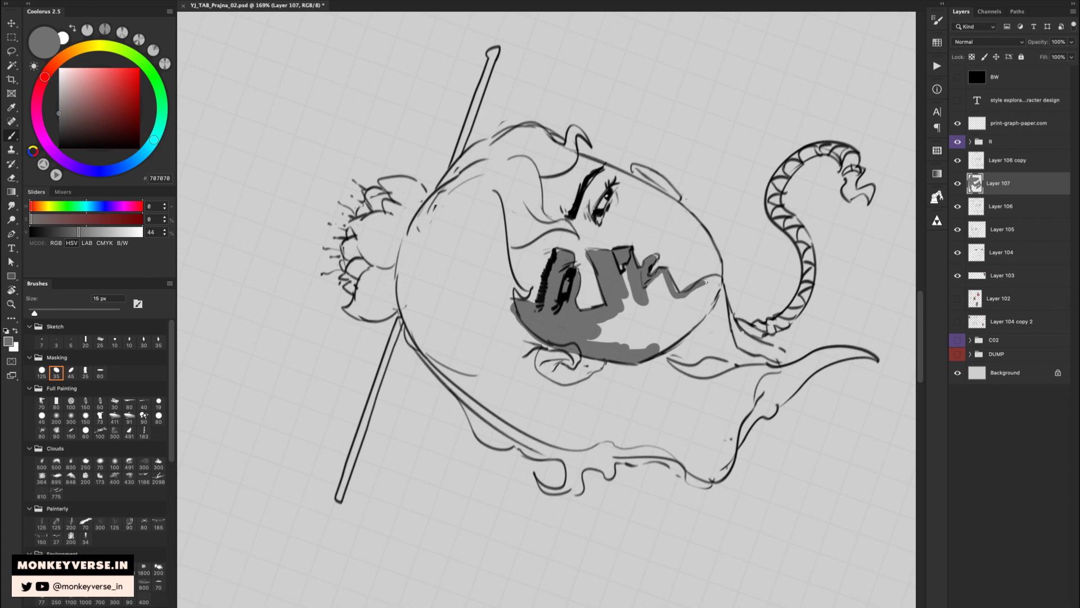
Extend the flat grey shadow over the lower cheek, chin and neck, and clean up the spill beside the braid.
{"action": "left_click_drag", "start_coordinate": [723, 328], "coordinate": [724, 329]}
{"action": "key", "text": "Escape"}
{"action": "mouse_move", "coordinate": [647, 383]}
{"action": "left_mouse_down"}
{"action": "mouse_move", "coordinate": [566, 302]}
{"action": "mouse_move", "coordinate": [470, 315]}
{"action": "mouse_move", "coordinate": [459, 283]}
{"action": "mouse_move", "coordinate": [506, 365]}
{"action": "mouse_move", "coordinate": [531, 323]}
{"action": "mouse_move", "coordinate": [512, 363]}
{"action": "mouse_move", "coordinate": [537, 376]}
{"action": "mouse_move", "coordinate": [458, 429]}
{"action": "left_mouse_up"}
{"action": "key", "text": "bracketright"}
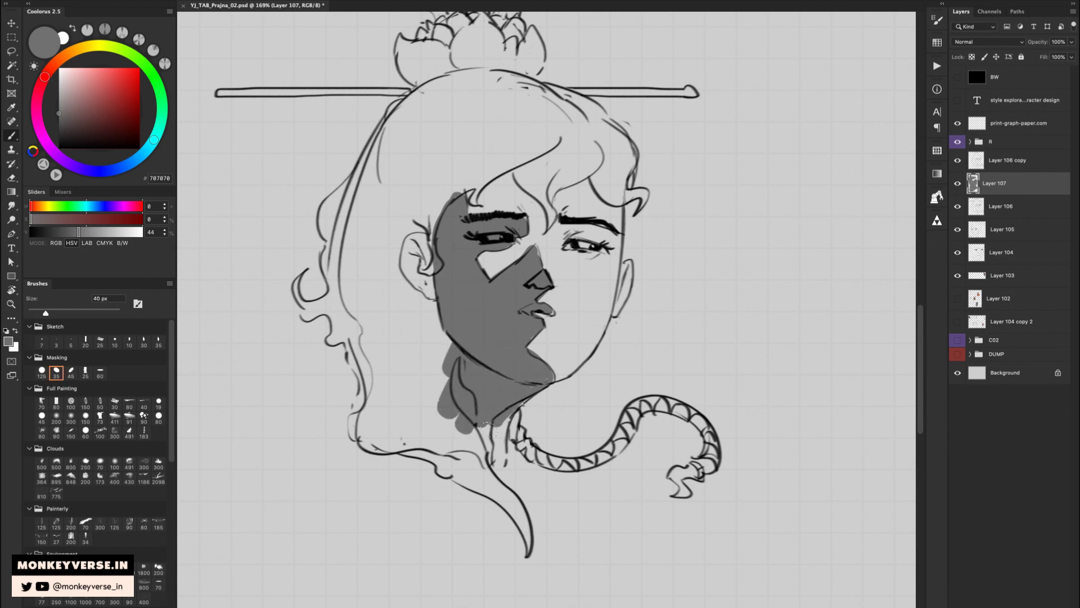
{"action": "key", "text": "e"}
{"action": "left_click_drag", "start_coordinate": [517, 408], "coordinate": [497, 429]}
Paint narrow grey shadows on the forehead beneath the fringe strands and trim their edges with the eraser.
{"action": "key", "text": "b"}
{"action": "key", "text": "bracketright"}
{"action": "key", "text": "bracketright"}
{"action": "key", "text": "bracketright"}
{"action": "mouse_move", "coordinate": [450, 189]}
{"action": "left_mouse_down"}
{"action": "mouse_move", "coordinate": [463, 179]}
{"action": "mouse_move", "coordinate": [535, 205]}
{"action": "mouse_move", "coordinate": [546, 228]}
{"action": "left_mouse_up"}
{"action": "key", "text": "bracketleft"}
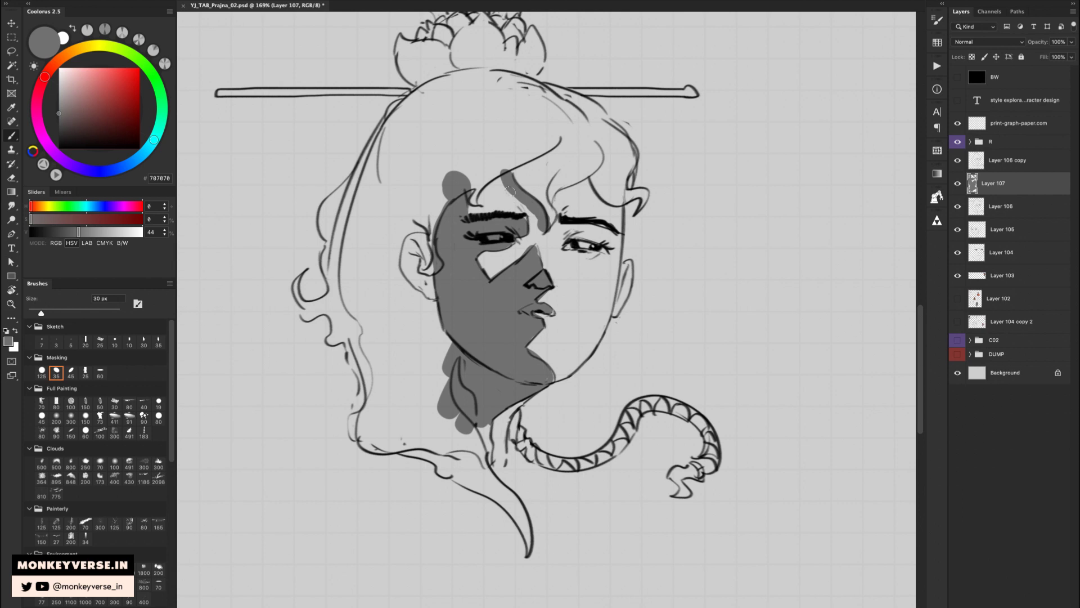
{"action": "key", "text": "e"}
{"action": "left_click_drag", "start_coordinate": [500, 178], "coordinate": [540, 237]}
{"action": "key", "text": "b"}
{"action": "key", "text": "bracketleft"}
{"action": "mouse_move", "coordinate": [593, 198]}
{"action": "left_mouse_down"}
{"action": "mouse_move", "coordinate": [564, 168]}
{"action": "mouse_move", "coordinate": [562, 184]}
{"action": "left_mouse_up"}
{"action": "key", "text": "bracketright"}
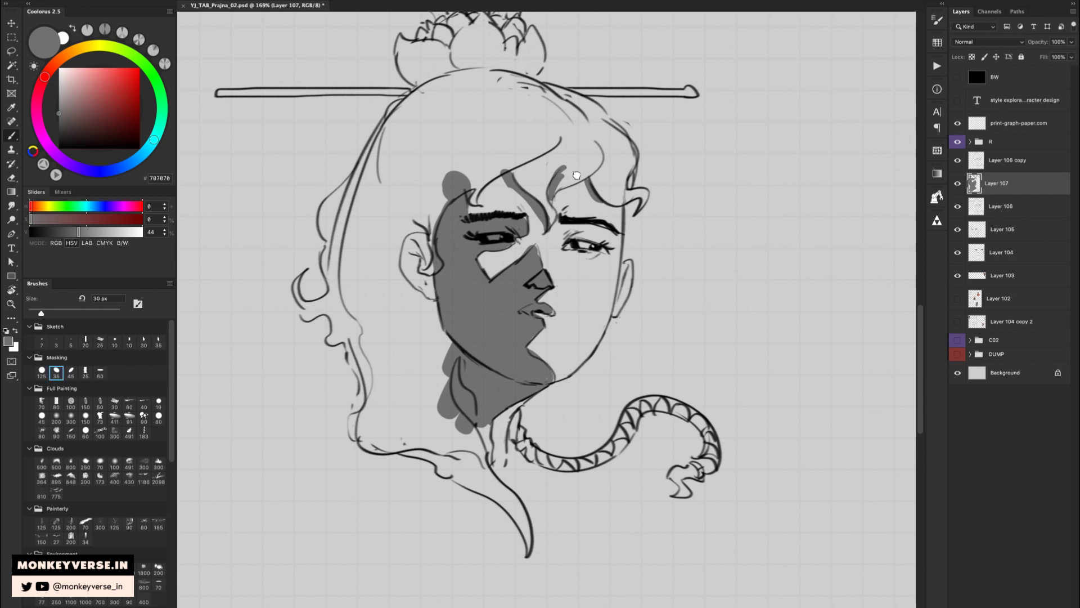
Fill the fringe and long hair with grey using a large textured sketch brush, leaving light streaks near the crown.
{"action": "left_click", "coordinate": [144, 341]}
{"action": "key", "text": "bracketright"}
{"action": "key", "text": "bracketright"}
{"action": "key", "text": "bracketright"}
{"action": "key", "text": "bracketright"}
{"action": "key", "text": "bracketright"}
{"action": "key", "text": "bracketright"}
{"action": "key", "text": "bracketright"}
{"action": "key", "text": "bracketright"}
{"action": "key", "text": "bracketright"}
{"action": "mouse_move", "coordinate": [529, 175]}
{"action": "left_mouse_down"}
{"action": "mouse_move", "coordinate": [551, 189]}
{"action": "mouse_move", "coordinate": [573, 171]}
{"action": "mouse_move", "coordinate": [560, 188]}
{"action": "mouse_move", "coordinate": [591, 154]}
{"action": "mouse_move", "coordinate": [588, 169]}
{"action": "mouse_move", "coordinate": [585, 149]}
{"action": "mouse_move", "coordinate": [560, 132]}
{"action": "mouse_move", "coordinate": [509, 144]}
{"action": "mouse_move", "coordinate": [523, 134]}
{"action": "mouse_move", "coordinate": [504, 169]}
{"action": "mouse_move", "coordinate": [403, 193]}
{"action": "mouse_move", "coordinate": [494, 143]}
{"action": "mouse_move", "coordinate": [465, 170]}
{"action": "mouse_move", "coordinate": [485, 134]}
{"action": "mouse_move", "coordinate": [436, 181]}
{"action": "mouse_move", "coordinate": [438, 148]}
{"action": "mouse_move", "coordinate": [412, 192]}
{"action": "mouse_move", "coordinate": [436, 98]}
{"action": "mouse_move", "coordinate": [374, 197]}
{"action": "mouse_move", "coordinate": [414, 105]}
{"action": "mouse_move", "coordinate": [361, 233]}
{"action": "mouse_move", "coordinate": [372, 181]}
{"action": "mouse_move", "coordinate": [343, 238]}
{"action": "mouse_move", "coordinate": [346, 197]}
{"action": "mouse_move", "coordinate": [347, 301]}
{"action": "mouse_move", "coordinate": [317, 309]}
{"action": "mouse_move", "coordinate": [305, 280]}
{"action": "mouse_move", "coordinate": [317, 316]}
{"action": "mouse_move", "coordinate": [336, 299]}
{"action": "mouse_move", "coordinate": [374, 333]}
{"action": "mouse_move", "coordinate": [340, 337]}
{"action": "mouse_move", "coordinate": [366, 350]}
{"action": "mouse_move", "coordinate": [371, 428]}
{"action": "mouse_move", "coordinate": [396, 422]}
{"action": "mouse_move", "coordinate": [416, 437]}
{"action": "mouse_move", "coordinate": [397, 396]}
{"action": "mouse_move", "coordinate": [447, 427]}
{"action": "mouse_move", "coordinate": [424, 375]}
{"action": "mouse_move", "coordinate": [425, 329]}
{"action": "mouse_move", "coordinate": [436, 381]}
{"action": "mouse_move", "coordinate": [425, 240]}
{"action": "mouse_move", "coordinate": [432, 311]}
{"action": "mouse_move", "coordinate": [445, 170]}
{"action": "mouse_move", "coordinate": [416, 356]}
{"action": "left_mouse_up"}
{"action": "left_click", "coordinate": [506, 133]}
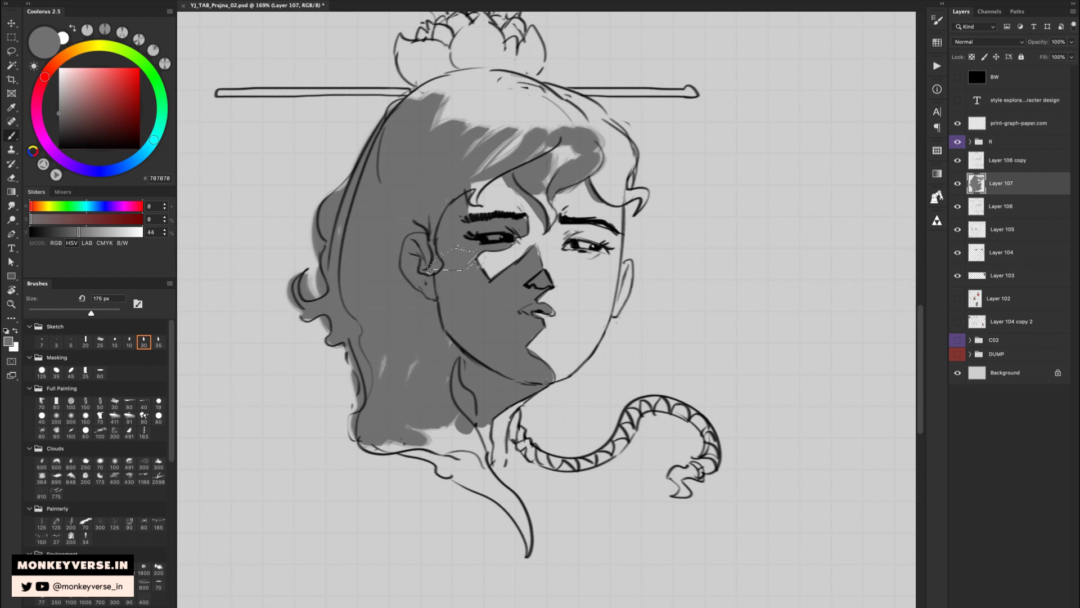
Extend the grey over the crown and far side of the fringe, and shade the far eye socket and far ear.
{"action": "key", "text": "super+space"}
{"action": "mouse_move", "coordinate": [485, 186]}
{"action": "left_mouse_down"}
{"action": "mouse_move", "coordinate": [455, 124]}
{"action": "mouse_move", "coordinate": [512, 167]}
{"action": "mouse_move", "coordinate": [484, 173]}
{"action": "left_mouse_up"}
{"action": "key", "text": "b"}
{"action": "key", "text": "bracketleft"}
{"action": "left_click_drag", "start_coordinate": [495, 121], "coordinate": [532, 140]}
{"action": "left_click_drag", "start_coordinate": [561, 149], "coordinate": [565, 186]}
{"action": "key", "text": "bracketleft"}
{"action": "key", "text": "bracketleft"}
{"action": "mouse_move", "coordinate": [538, 215]}
{"action": "left_mouse_down"}
{"action": "mouse_move", "coordinate": [551, 230]}
{"action": "mouse_move", "coordinate": [533, 225]}
{"action": "mouse_move", "coordinate": [529, 235]}
{"action": "mouse_move", "coordinate": [543, 214]}
{"action": "mouse_move", "coordinate": [573, 265]}
{"action": "left_mouse_up"}
{"action": "key", "text": "e"}
{"action": "key", "text": "b"}
{"action": "key", "text": "bracketleft"}
{"action": "key", "text": "bracketleft"}
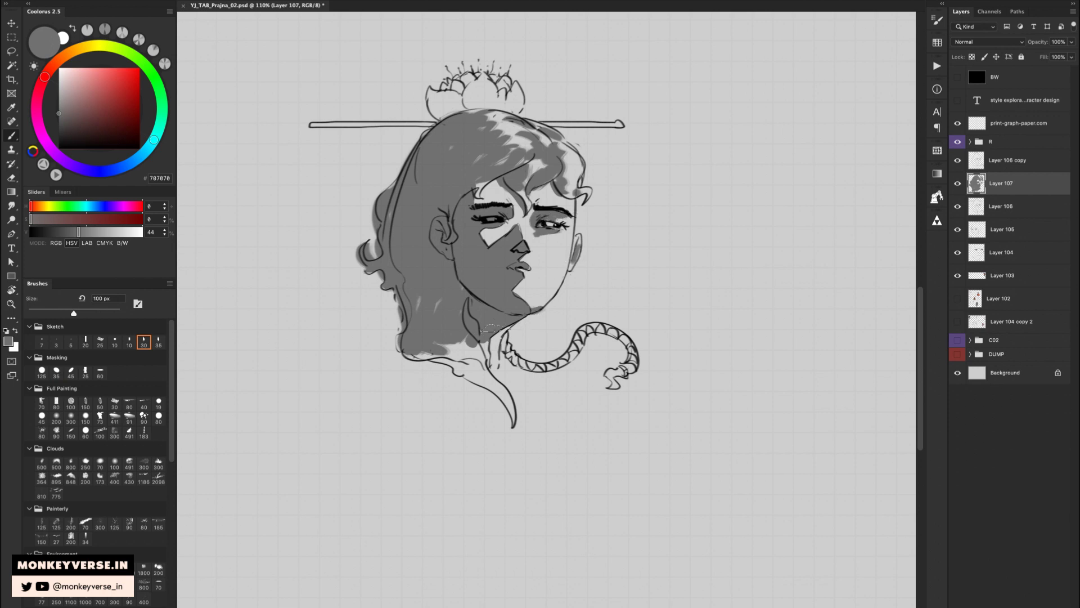
Fill the pointed lower lock of hair with grey using an enlarged 200 px sketch brush.
{"action": "left_click_drag", "start_coordinate": [509, 268], "coordinate": [477, 277]}
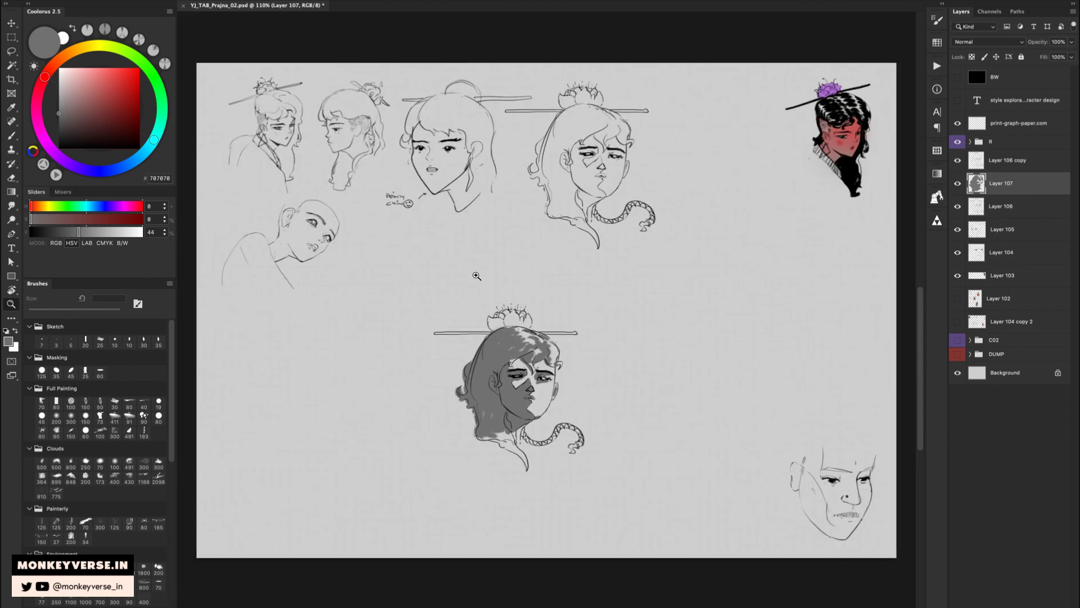
{"action": "key", "text": "b"}
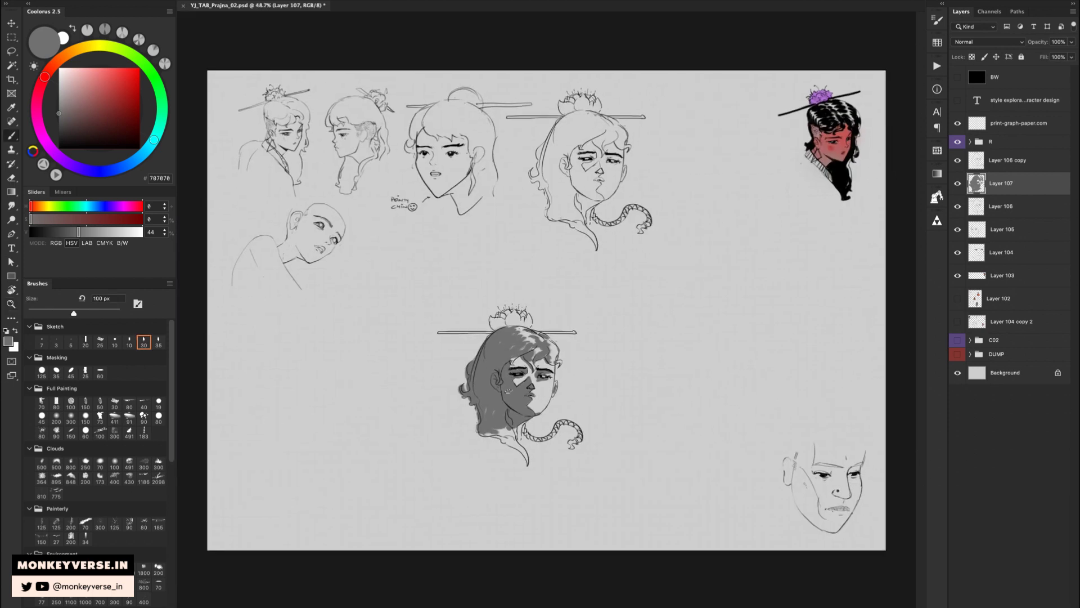
{"action": "key", "text": "bracketright"}
{"action": "key", "text": "bracketright"}
{"action": "key", "text": "bracketright"}
{"action": "key", "text": "bracketright"}
{"action": "left_click_drag", "start_coordinate": [529, 472], "coordinate": [508, 447]}
{"action": "key", "text": "super+z"}
{"action": "key", "text": "bracketleft"}
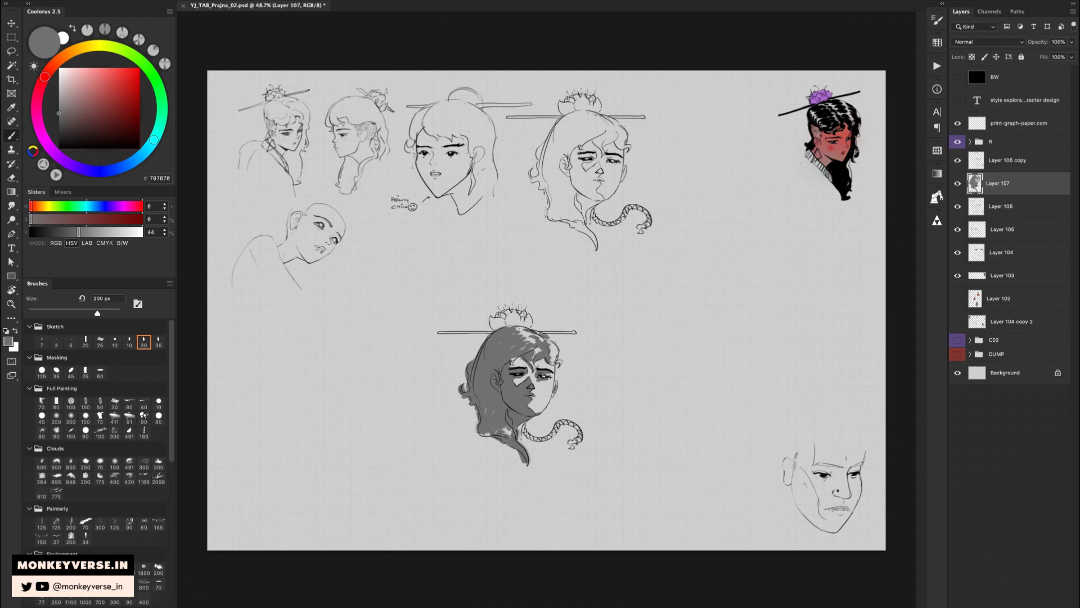
Smudge dark accents along the cheek highlight's edge, under the nose and around the near eye.
{"action": "left_click", "coordinate": [528, 348]}
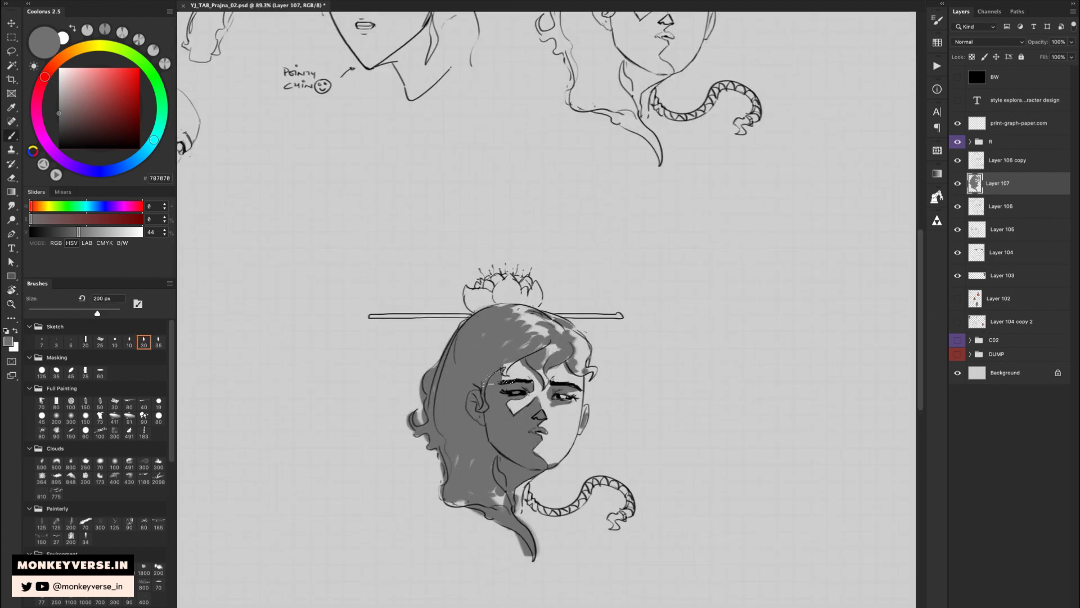
{"action": "key", "text": "r"}
{"action": "left_click_drag", "start_coordinate": [512, 408], "coordinate": [503, 434]}
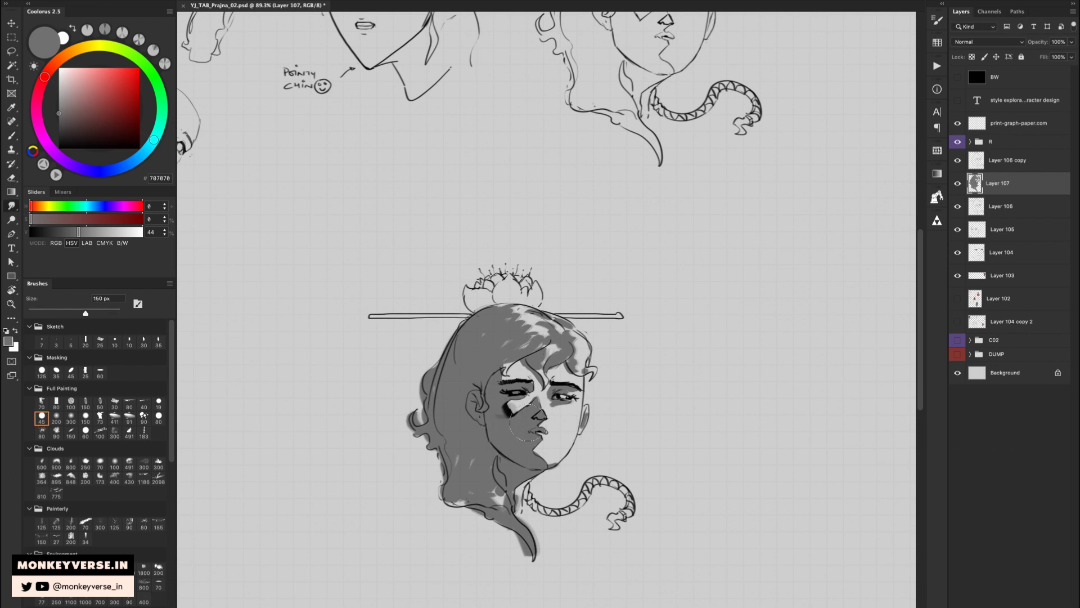
{"action": "key", "text": "bracketleft"}
{"action": "mouse_move", "coordinate": [536, 416]}
{"action": "left_mouse_down"}
{"action": "mouse_move", "coordinate": [532, 404]}
{"action": "mouse_move", "coordinate": [509, 440]}
{"action": "mouse_move", "coordinate": [527, 430]}
{"action": "left_mouse_up"}
{"action": "left_click_drag", "start_coordinate": [502, 400], "coordinate": [496, 387]}
Hide the graph-paper overlay layer and switch back to the 200 px sketch brush.
{"action": "key", "text": "bracketright"}
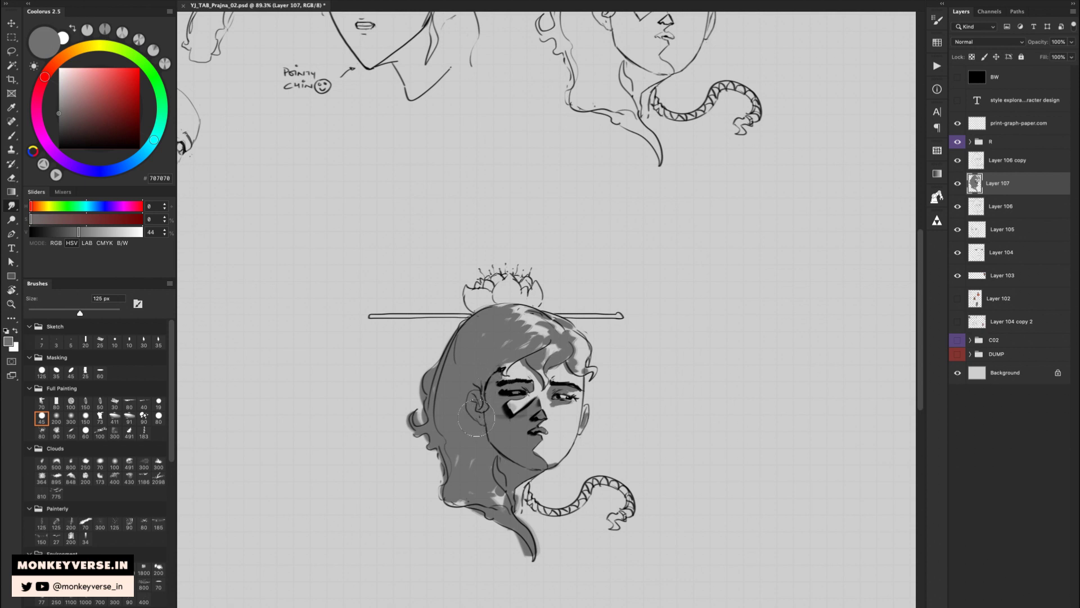
{"action": "key", "text": "bracketright"}
{"action": "key", "text": "bracketright"}
{"action": "key", "text": "bracketright"}
{"action": "key", "text": "bracketright"}
{"action": "key", "text": "bracketright"}
{"action": "left_click", "coordinate": [957, 124]}
{"action": "key", "text": "b"}
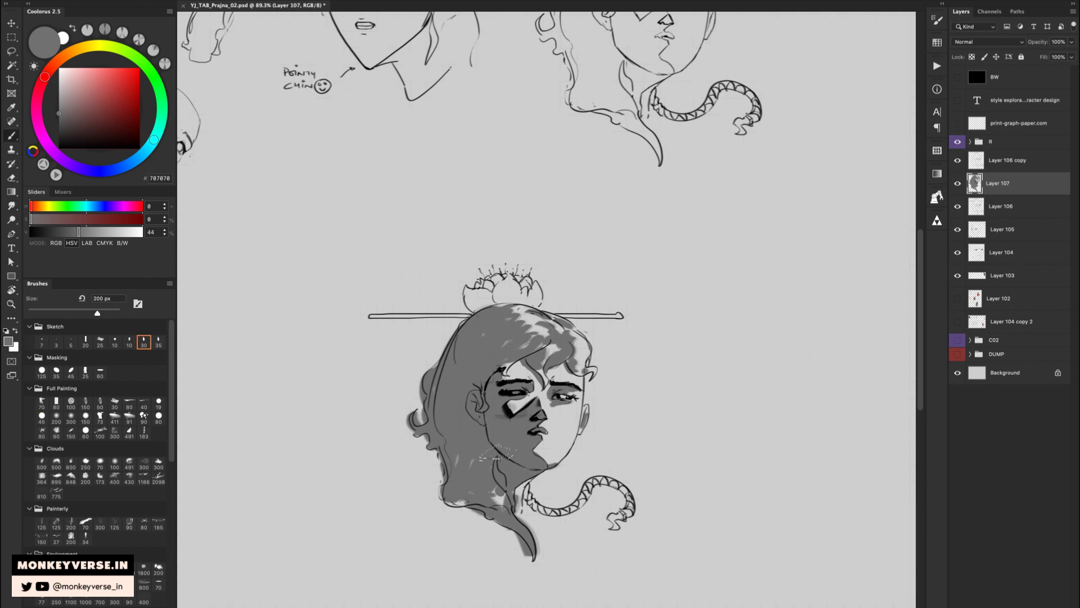
{"action": "key", "text": "e"}
{"action": "key", "text": "r"}
{"action": "key", "text": "z"}
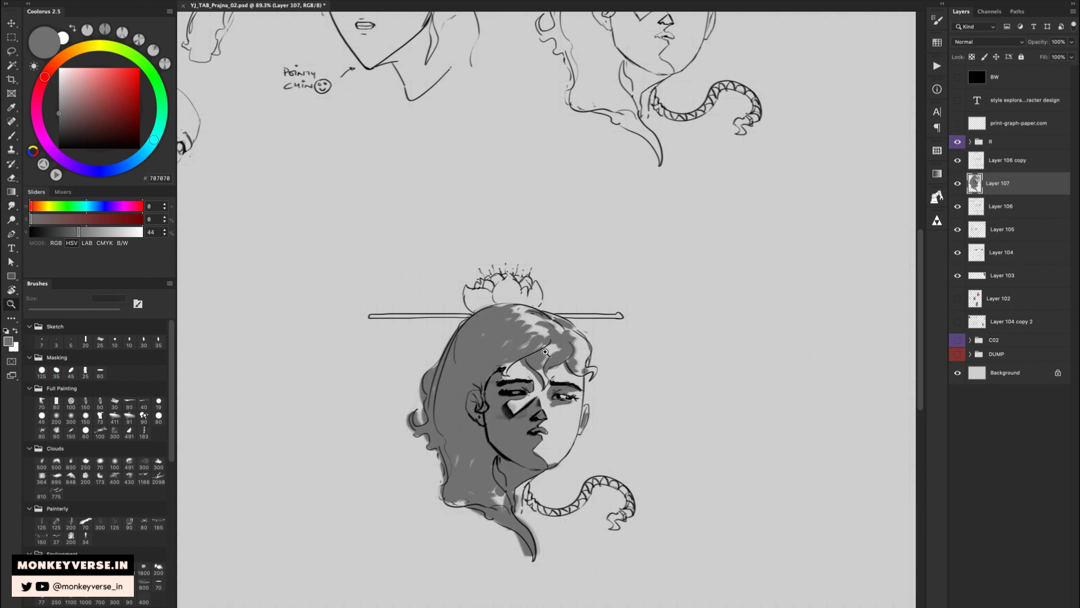
{"action": "left_click_drag", "start_coordinate": [567, 342], "coordinate": [541, 356]}
{"action": "key", "text": "r"}
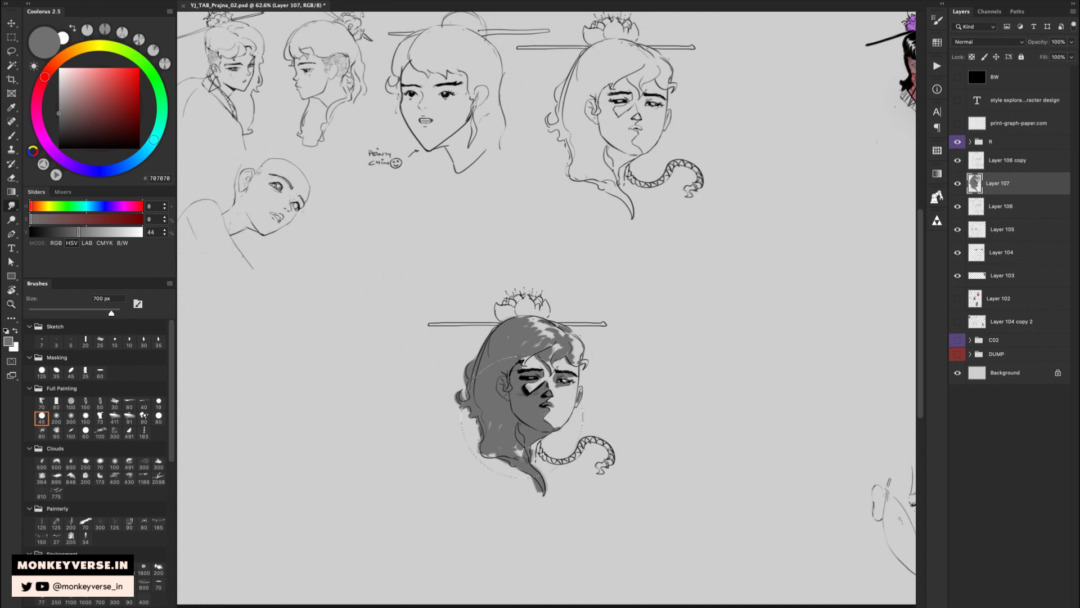
{"action": "key", "text": "bracketleft"}
{"action": "key", "text": "bracketleft"}
{"action": "key", "text": "bracketleft"}
{"action": "key", "text": "bracketleft"}
Erase the haze inside the cheek highlight to bare canvas and tidy the grey around its edges with a smaller sketch brush.
{"action": "key", "text": "z"}
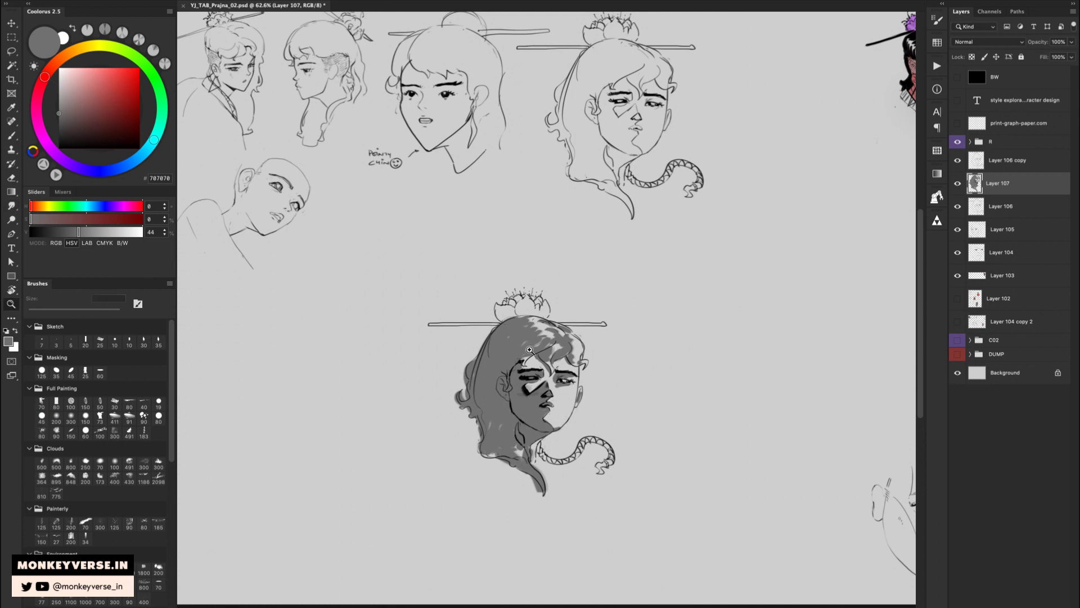
{"action": "mouse_move", "coordinate": [529, 349]}
{"action": "left_mouse_down"}
{"action": "mouse_move", "coordinate": [605, 371]}
{"action": "mouse_move", "coordinate": [580, 383]}
{"action": "left_mouse_up"}
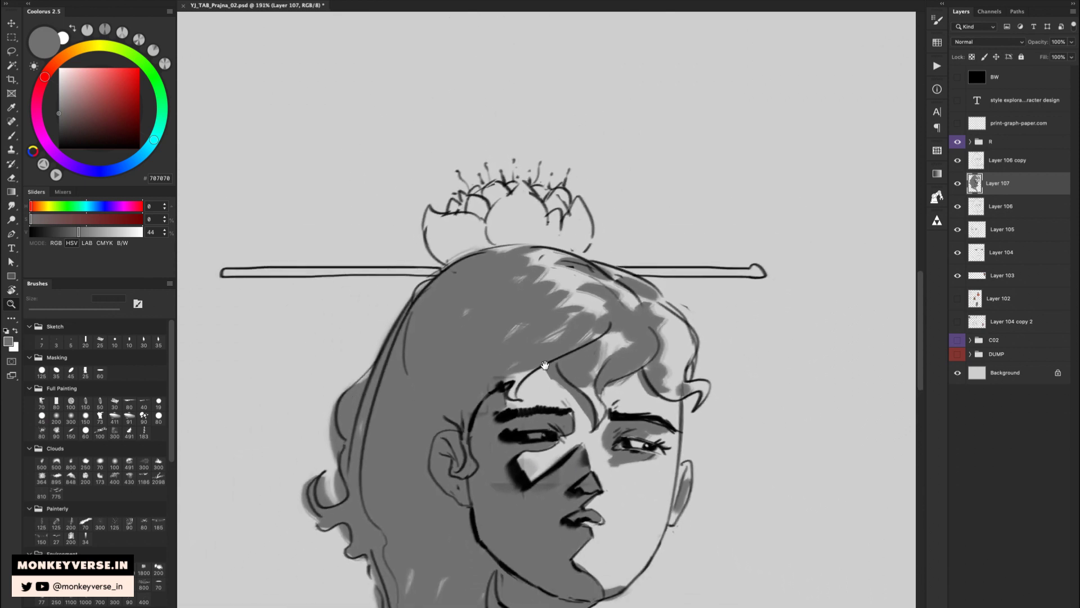
{"action": "left_click_drag", "start_coordinate": [553, 422], "coordinate": [558, 352]}
{"action": "key", "text": "e"}
{"action": "left_click", "coordinate": [71, 403]}
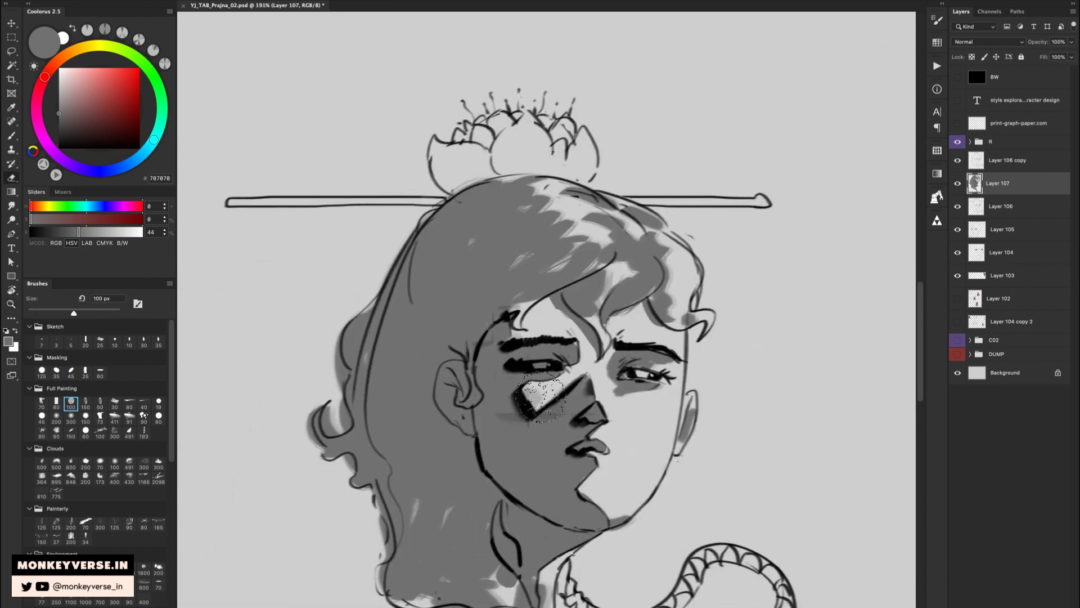
{"action": "key", "text": "bracketleft"}
{"action": "key", "text": "bracketleft"}
{"action": "key", "text": "bracketleft"}
{"action": "key", "text": "bracketleft"}
{"action": "key", "text": "bracketleft"}
{"action": "key", "text": "b"}
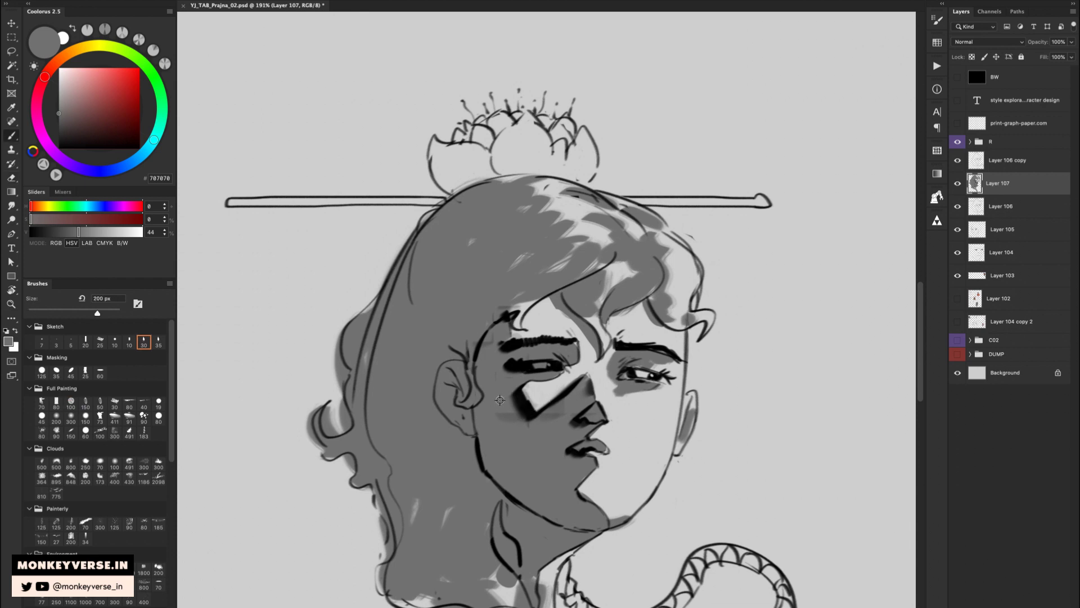
{"action": "key", "text": "bracketleft"}
{"action": "key", "text": "bracketleft"}
{"action": "key", "text": "bracketleft"}
{"action": "key", "text": "z"}
{"action": "left_click_drag", "start_coordinate": [525, 284], "coordinate": [453, 315]}
{"action": "left_click_drag", "start_coordinate": [578, 285], "coordinate": [561, 294]}
{"action": "scroll", "coordinate": [560, 295], "scroll_direction": "down", "scroll_amount": 2}
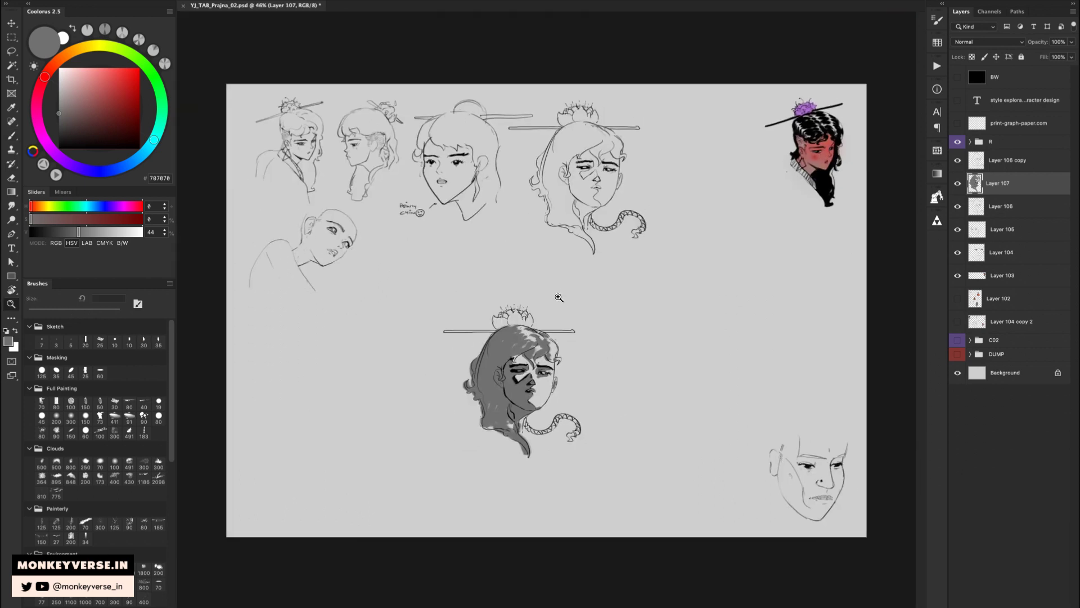
{"action": "scroll", "coordinate": [518, 392], "scroll_direction": "up", "scroll_amount": 4}
{"action": "key", "text": "e"}
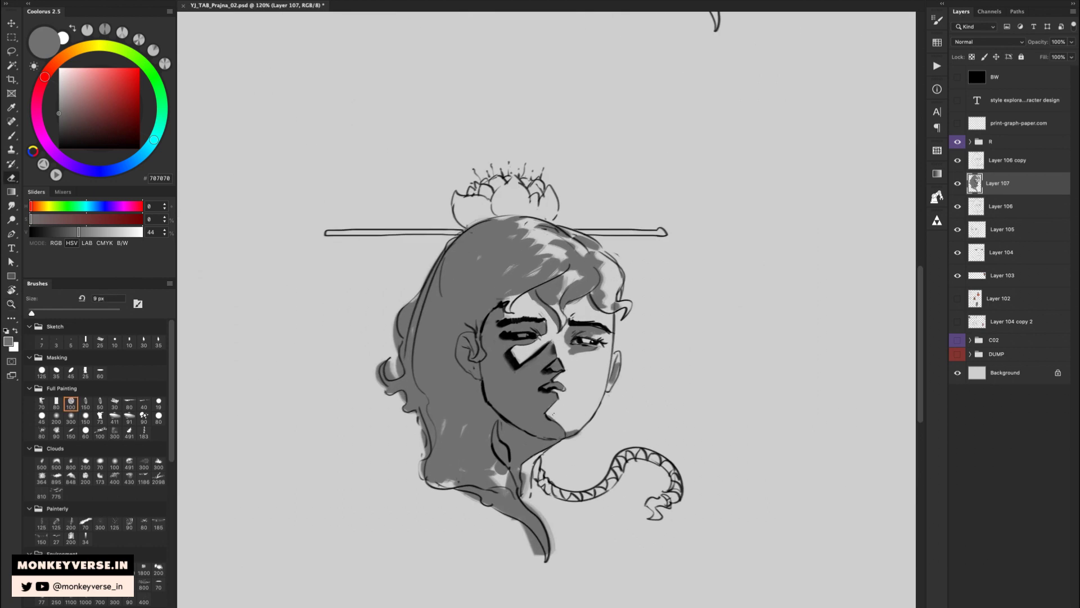
Smudge a dark accent along the shadow edge between the mouth and chin, using a smudge brush of about 100 px.
{"action": "key", "text": "r"}
{"action": "key", "text": "bracketleft"}
{"action": "key", "text": "bracketleft"}
{"action": "key", "text": "bracketleft"}
{"action": "key", "text": "bracketleft"}
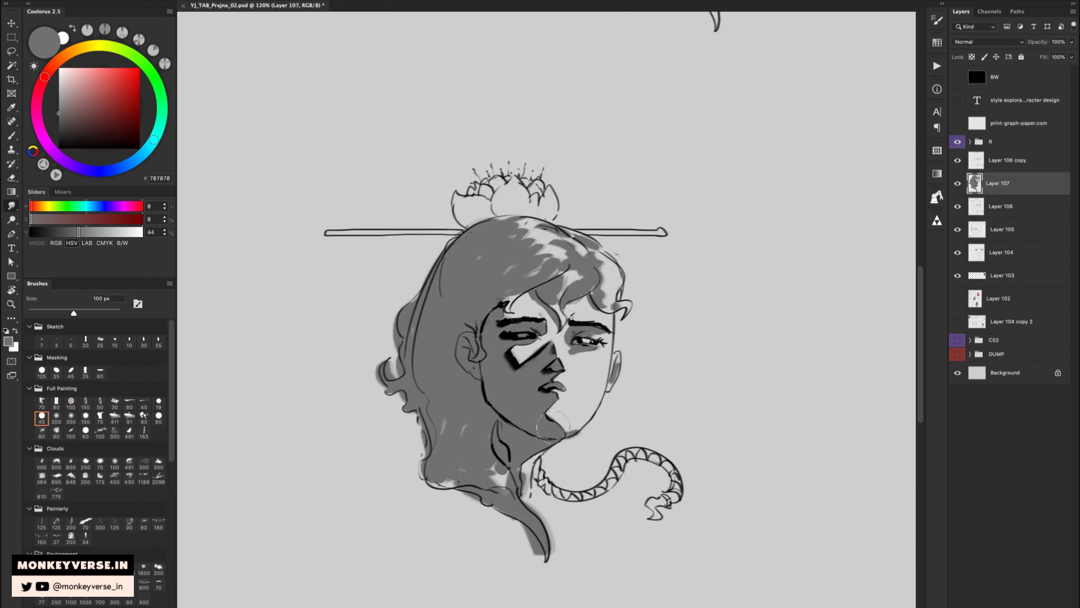
{"action": "left_click_drag", "start_coordinate": [549, 415], "coordinate": [564, 388]}
{"action": "key", "text": "bracketleft"}
{"action": "left_click_drag", "start_coordinate": [583, 340], "coordinate": [581, 337]}
{"action": "key", "text": "ctrl+z"}
Smudge dark accents into the inner folds of the near ear with the 150 px smudge brush.
{"action": "left_click", "coordinate": [85, 418]}
{"action": "left_click_drag", "start_coordinate": [491, 359], "coordinate": [485, 347]}
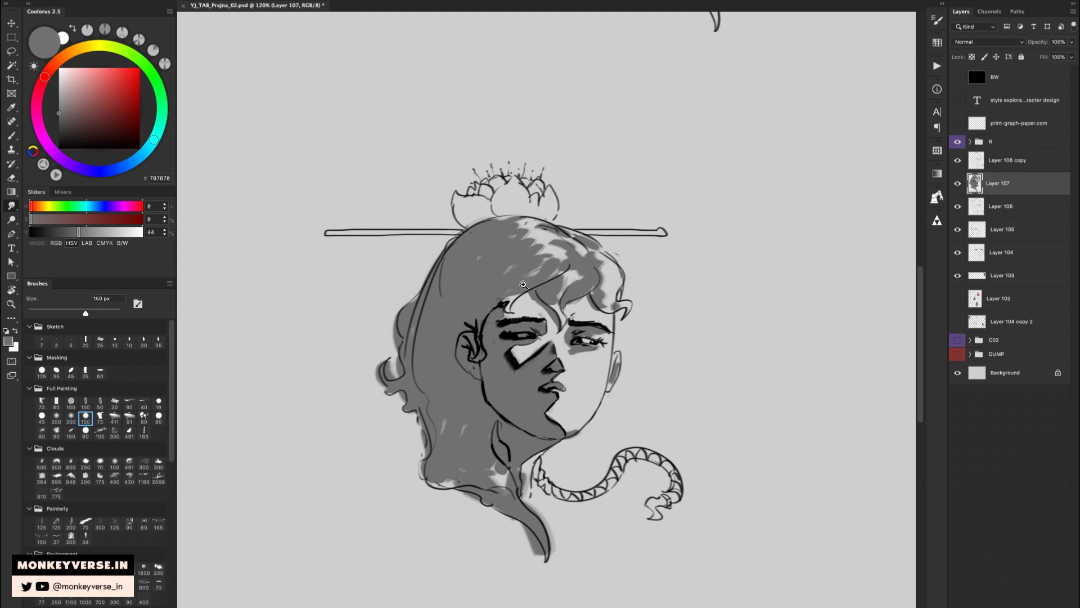
{"action": "key", "text": "z"}
{"action": "left_click_drag", "start_coordinate": [527, 277], "coordinate": [506, 296]}
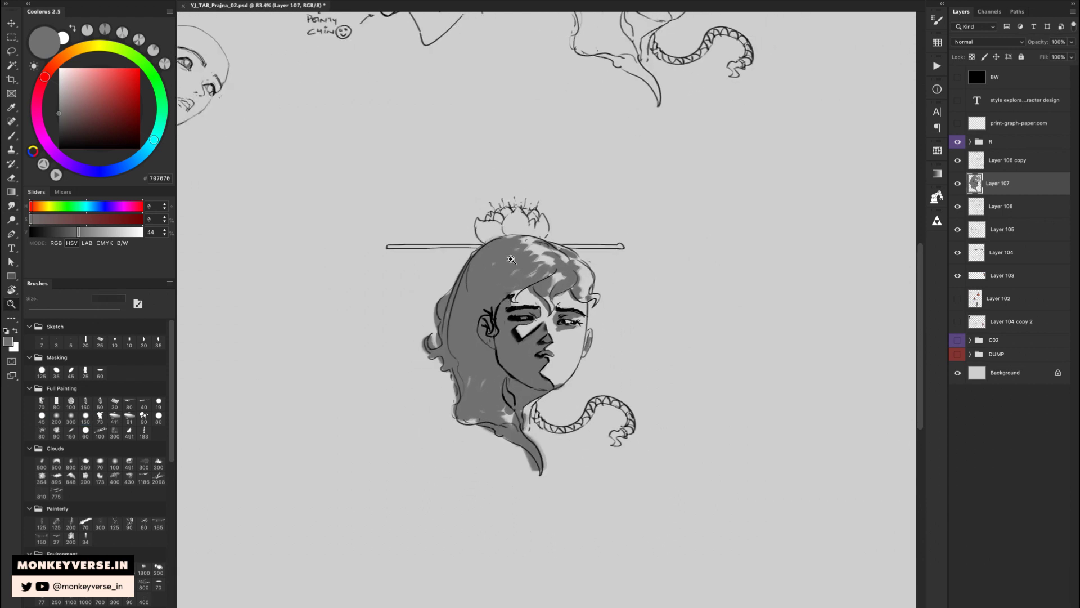
{"action": "mouse_move", "coordinate": [511, 259]}
{"action": "left_mouse_down"}
{"action": "mouse_move", "coordinate": [491, 264]}
{"action": "mouse_move", "coordinate": [538, 267]}
{"action": "left_mouse_up"}
{"action": "key", "text": "b"}
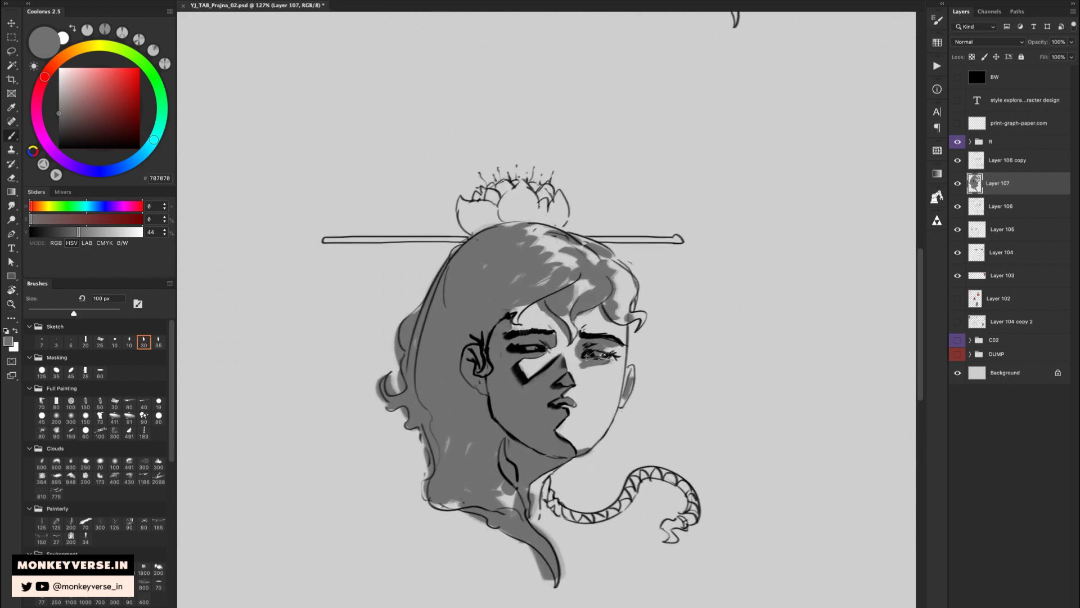
{"action": "key", "text": "z"}
{"action": "mouse_move", "coordinate": [603, 319]}
{"action": "left_mouse_down"}
{"action": "mouse_move", "coordinate": [565, 320]}
{"action": "mouse_move", "coordinate": [604, 332]}
{"action": "mouse_move", "coordinate": [586, 324]}
{"action": "mouse_move", "coordinate": [599, 317]}
{"action": "mouse_move", "coordinate": [581, 323]}
{"action": "left_mouse_up"}
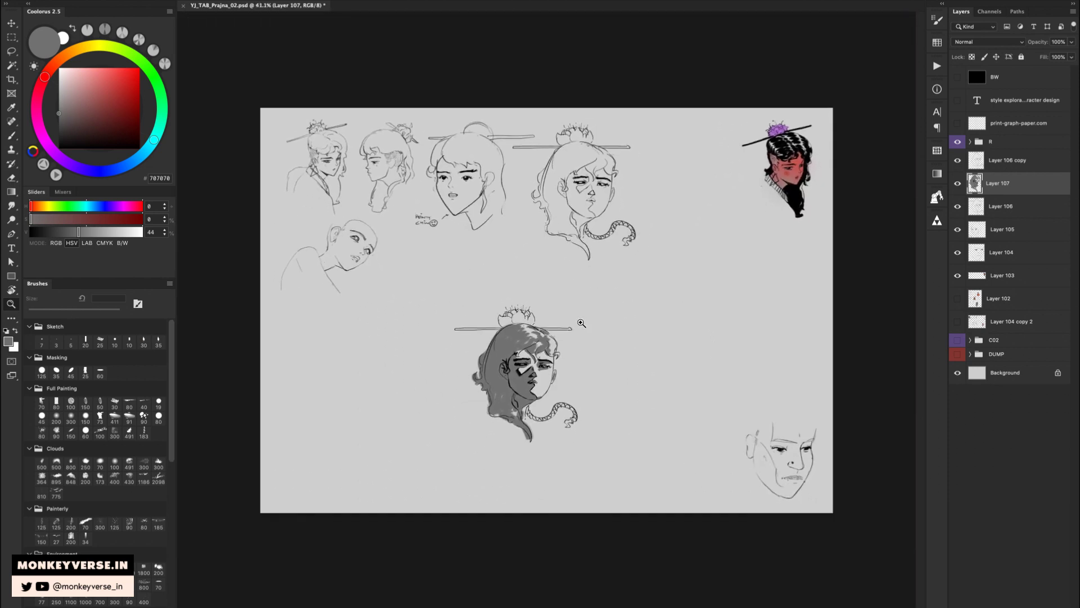
Duplicate the grey shading layer together with Layer 106 copy and merge the duplicates into one layer.
{"action": "left_click", "coordinate": [956, 190]}
{"action": "left_click", "coordinate": [956, 189]}
{"action": "left_click", "coordinate": [957, 187]}
{"action": "left_click", "coordinate": [957, 188]}
{"action": "left_click", "coordinate": [994, 167], "text": "shift"}
{"action": "key", "text": "super+j"}
{"action": "key", "text": "super+e"}
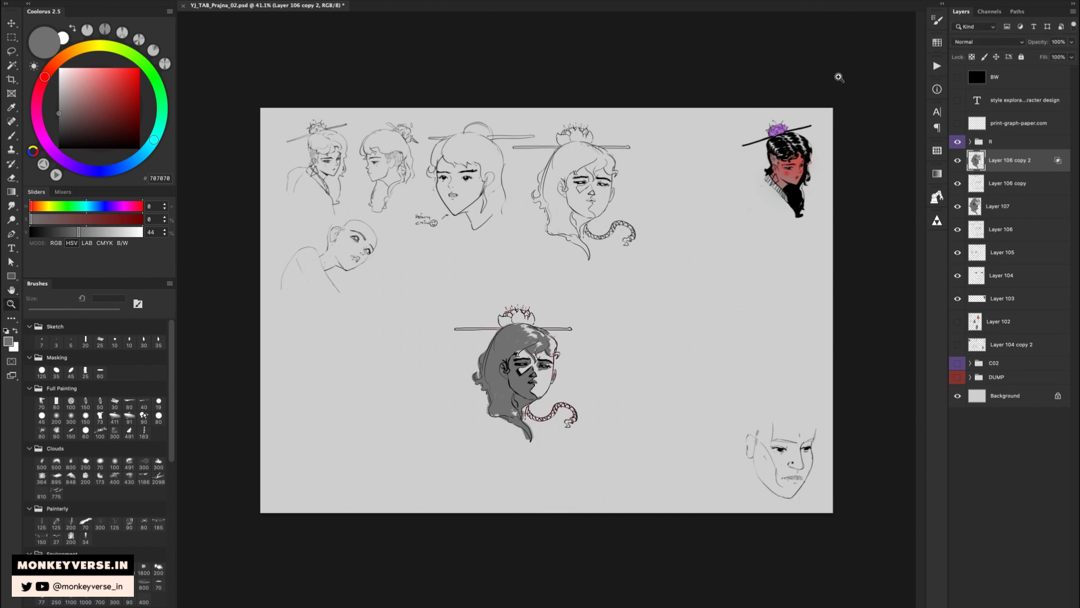
Nudge the merged copy to the left to offset its colour channels into a red fringe around the head.
{"action": "key", "text": "v"}
{"action": "key", "text": "Left"}
{"action": "key", "text": "Left"}
{"action": "key", "text": "Left"}
{"action": "key", "text": "Left"}
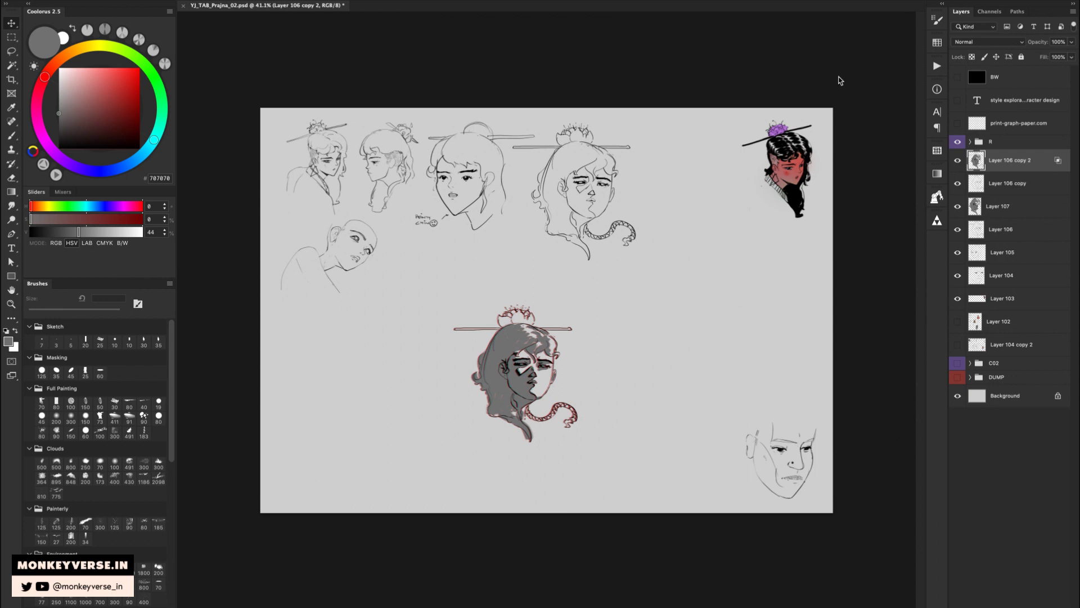
Erase parts of the red fringe around the flower, crown and face with a soft 800 px eraser.
{"action": "key", "text": "super+space"}
{"action": "mouse_move", "coordinate": [538, 338]}
{"action": "left_mouse_down"}
{"action": "mouse_move", "coordinate": [552, 348]}
{"action": "mouse_move", "coordinate": [547, 361]}
{"action": "mouse_move", "coordinate": [550, 293]}
{"action": "left_mouse_up"}
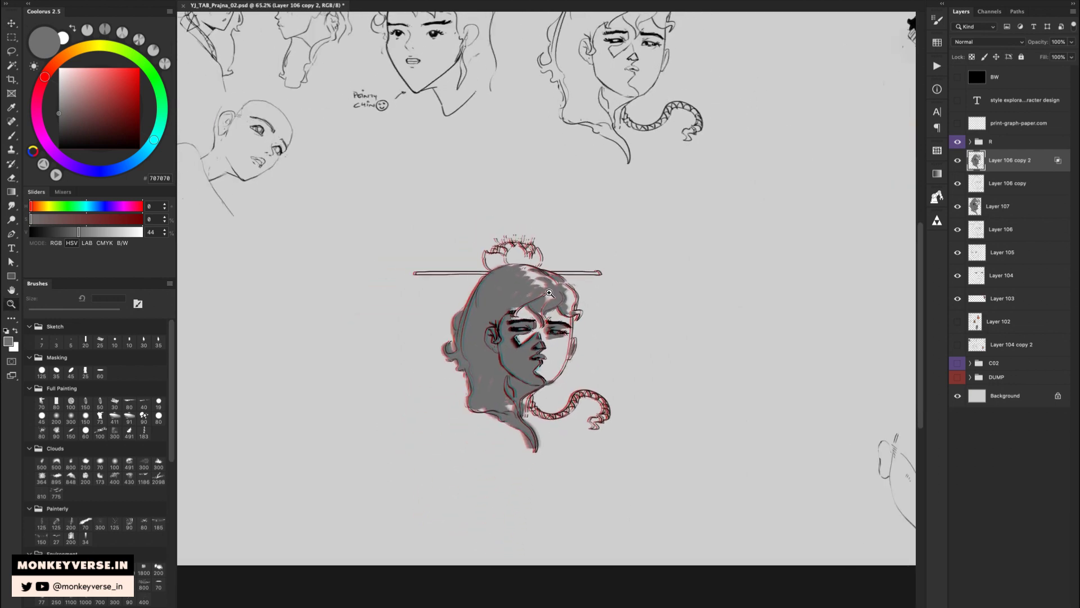
{"action": "key", "text": "e"}
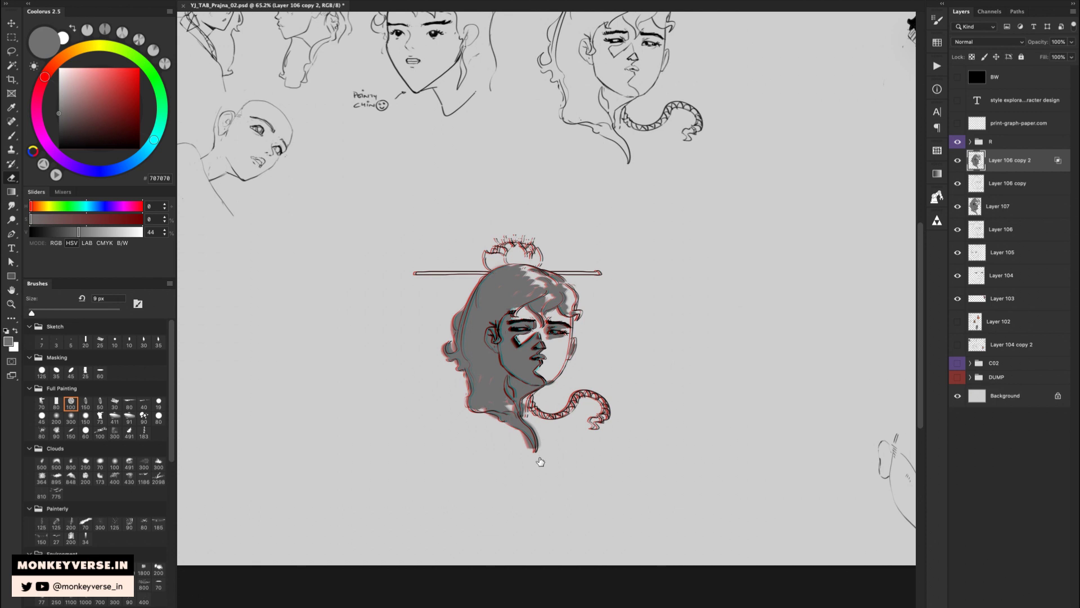
{"action": "left_click", "coordinate": [71, 417]}
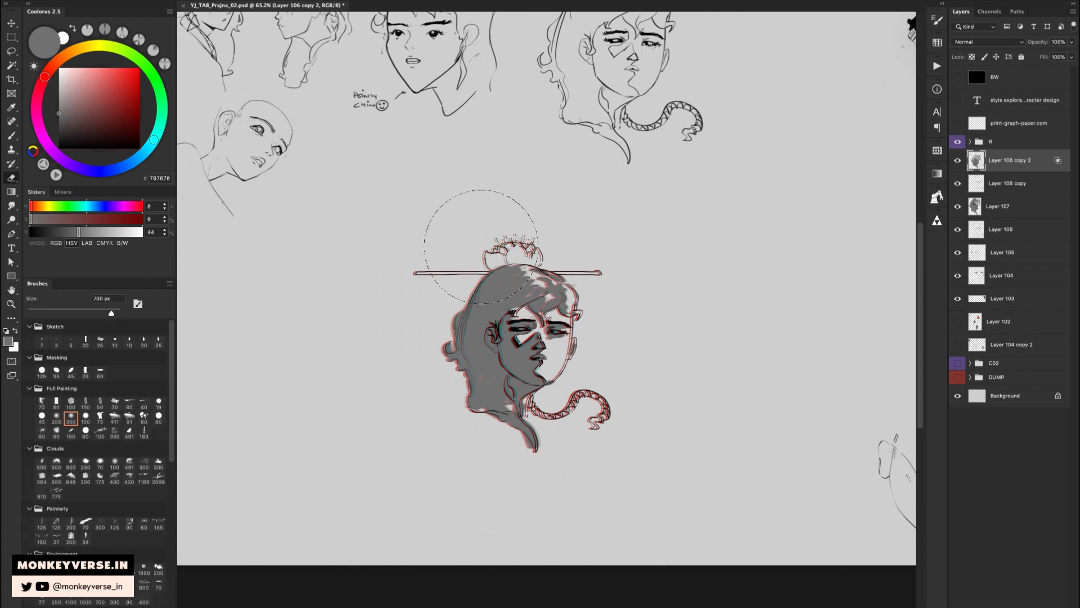
{"action": "key", "text": "bracketright"}
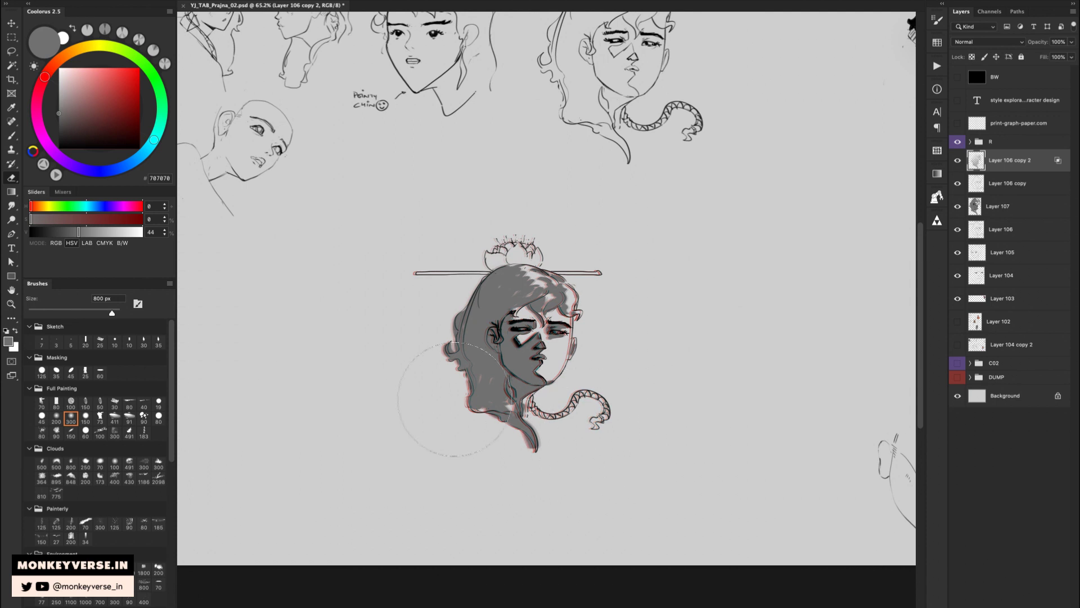
Lighten the shadow shapes on Layer 107 to a paler grey.
{"action": "left_click", "coordinate": [981, 209]}
{"action": "key", "text": "i"}
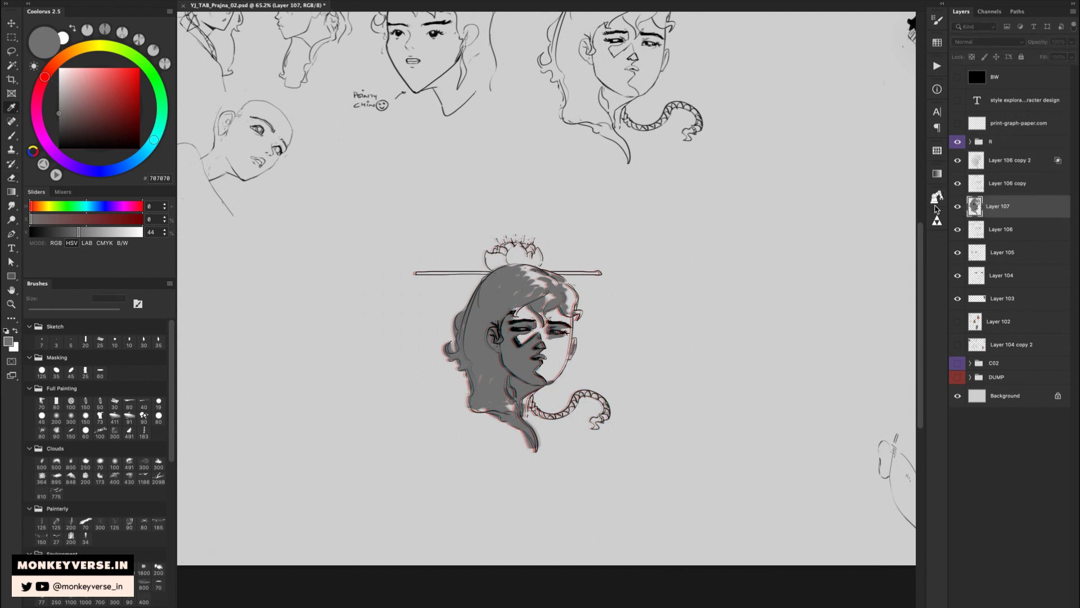
{"action": "left_click_drag", "start_coordinate": [930, 202], "coordinate": [937, 201]}
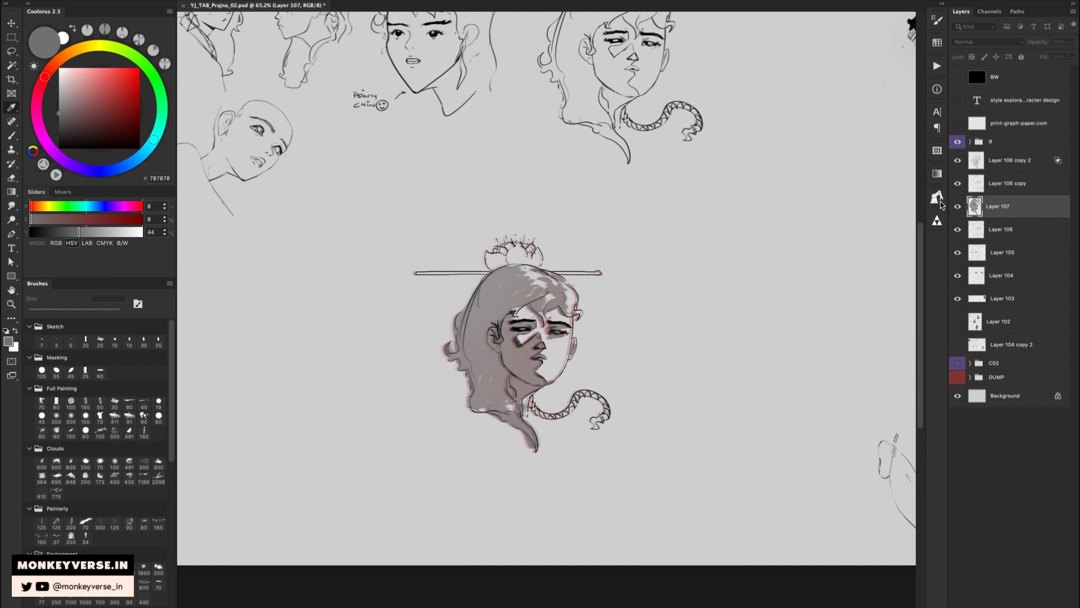
{"action": "left_click", "coordinate": [1038, 101]}
{"action": "mouse_move", "coordinate": [593, 257]}
{"action": "left_mouse_down"}
{"action": "mouse_move", "coordinate": [605, 274]}
{"action": "mouse_move", "coordinate": [608, 254]}
{"action": "left_mouse_up"}
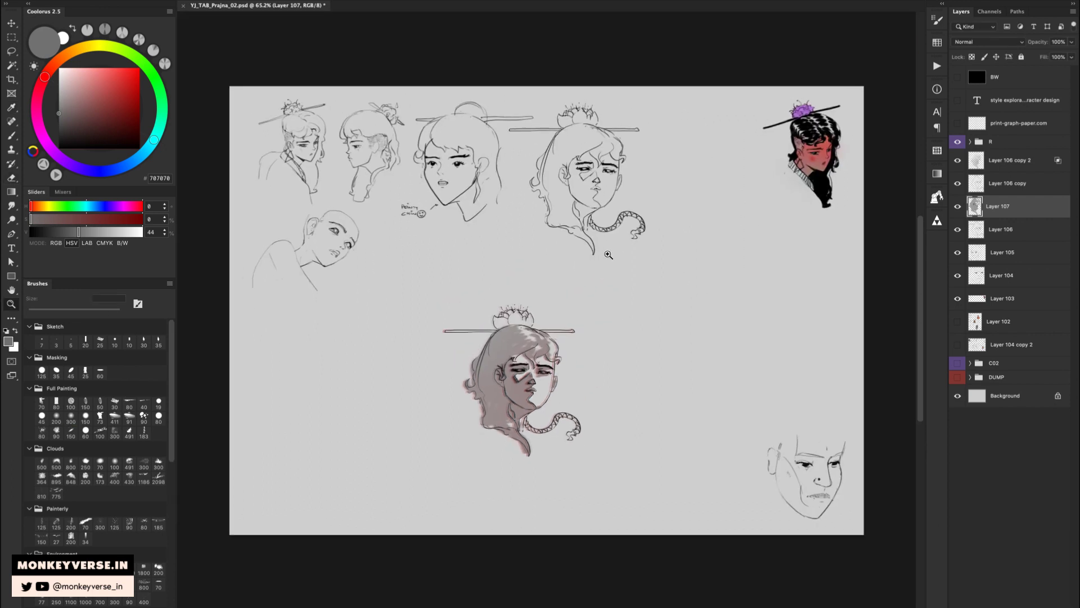
Add a new layer above the grey shading and set the brush colour to light blue #6E8FD8.
{"action": "key", "text": "b"}
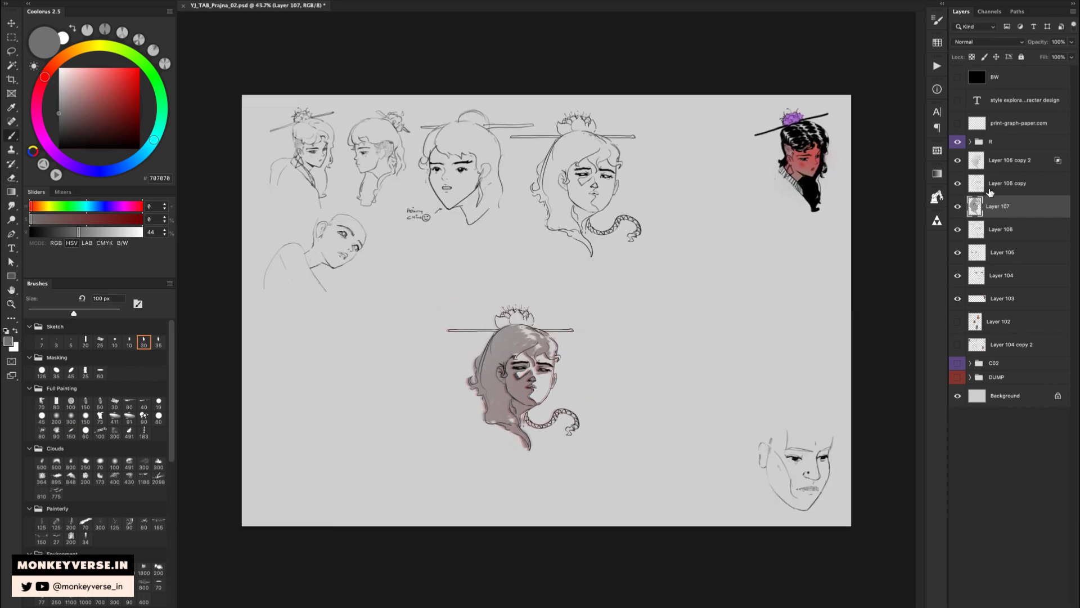
{"action": "key", "text": "ctrl+shift+alt+n"}
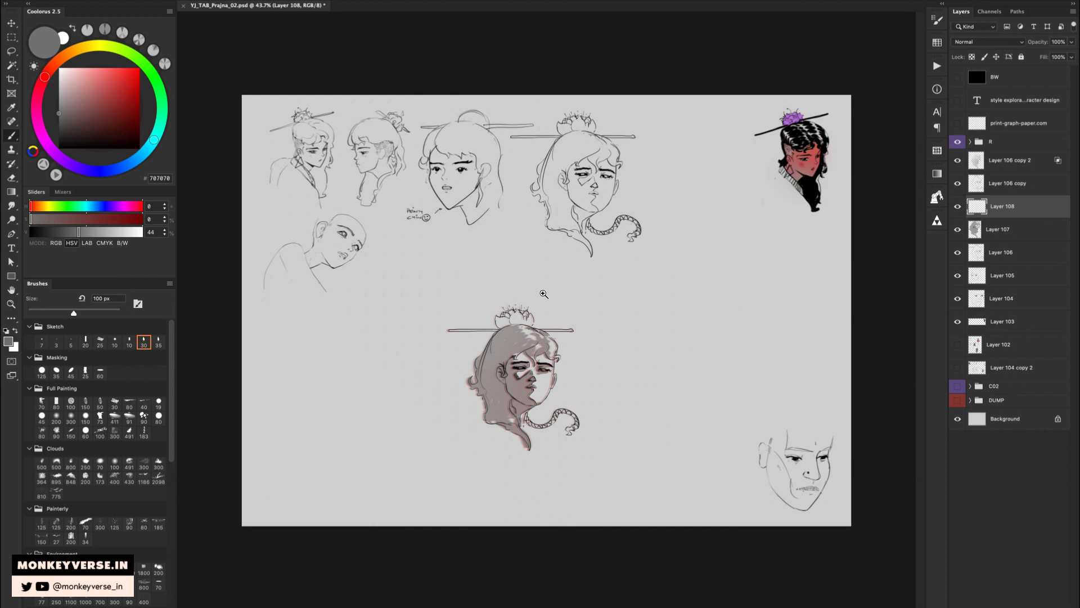
{"action": "left_click_drag", "start_coordinate": [475, 312], "coordinate": [507, 321]}
{"action": "mouse_move", "coordinate": [507, 320]}
{"action": "left_mouse_down"}
{"action": "mouse_move", "coordinate": [485, 304]}
{"action": "mouse_move", "coordinate": [528, 327]}
{"action": "left_mouse_up"}
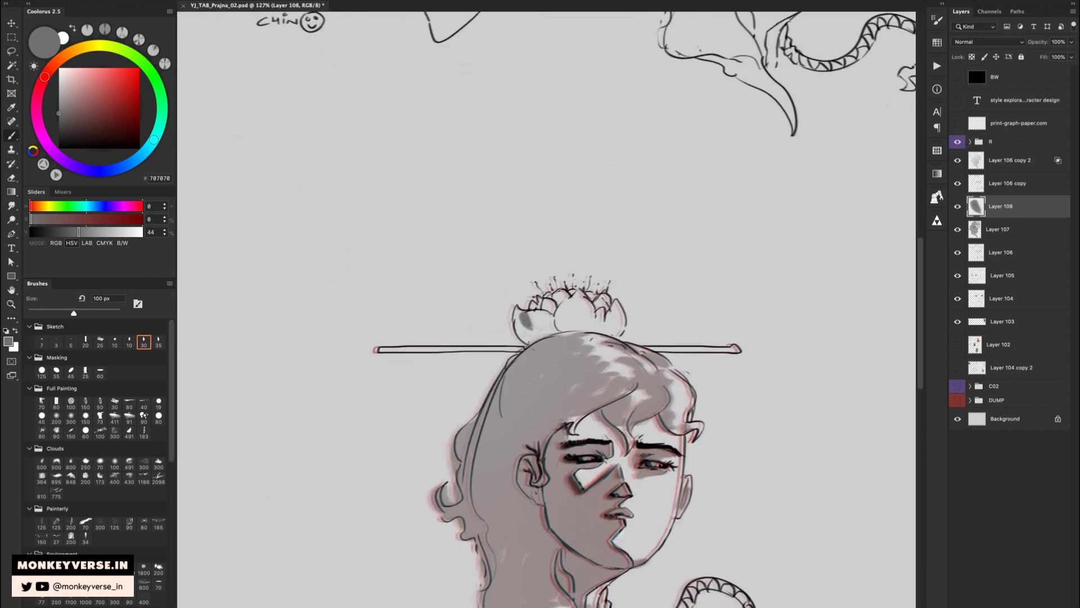
{"action": "key", "text": "ctrl+z"}
{"action": "left_click_drag", "start_coordinate": [134, 167], "coordinate": [119, 167]}
{"action": "left_click_drag", "start_coordinate": [113, 98], "coordinate": [99, 80]}
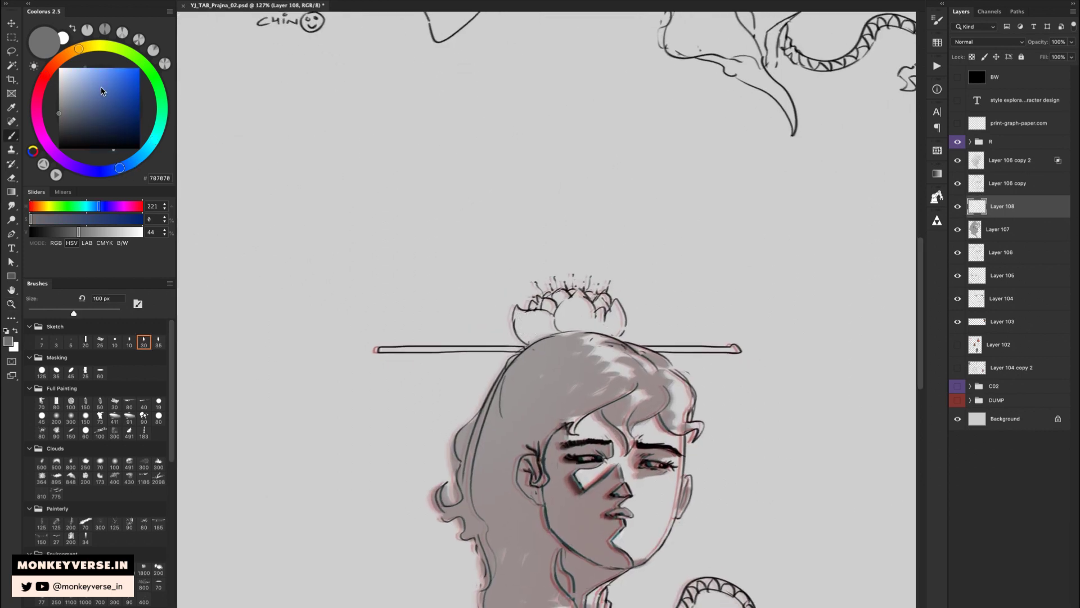
Paint the outer petals on the near side of the hair flower blue.
{"action": "key", "text": "z"}
{"action": "left_click_drag", "start_coordinate": [562, 308], "coordinate": [591, 308]}
{"action": "key", "text": "b"}
{"action": "mouse_move", "coordinate": [517, 301]}
{"action": "left_mouse_down"}
{"action": "mouse_move", "coordinate": [524, 321]}
{"action": "mouse_move", "coordinate": [543, 309]}
{"action": "mouse_move", "coordinate": [495, 318]}
{"action": "mouse_move", "coordinate": [511, 359]}
{"action": "left_mouse_up"}
Fill the remaining petals of the hair flower with solid blue using the 150 px sketch brush.
{"action": "key", "text": "r"}
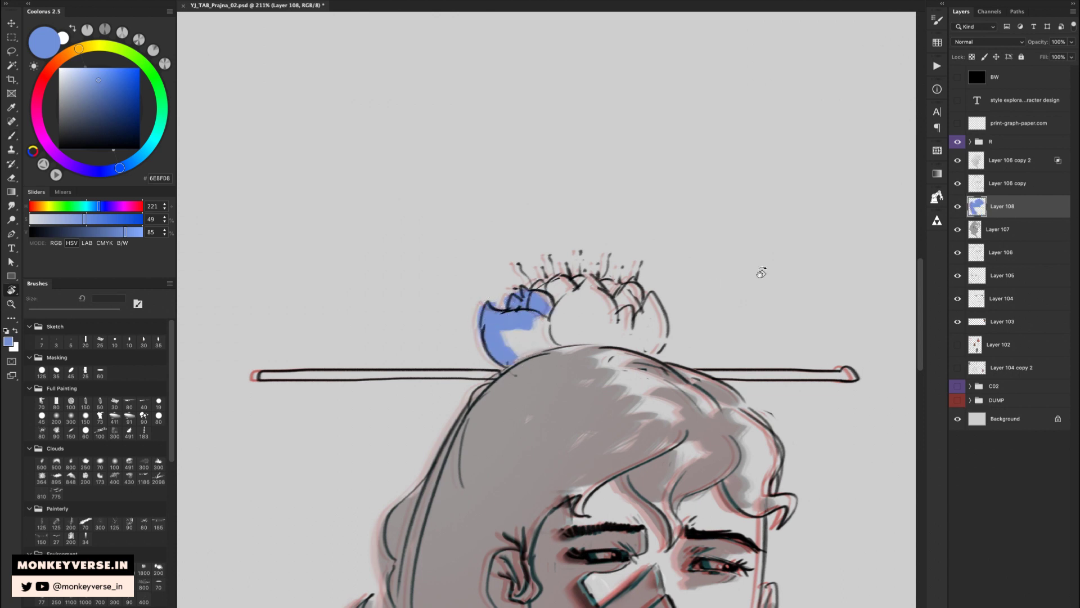
{"action": "left_click_drag", "start_coordinate": [761, 272], "coordinate": [647, 135]}
{"action": "left_click_drag", "start_coordinate": [536, 307], "coordinate": [538, 290]}
{"action": "key", "text": "b"}
{"action": "key", "text": "r"}
{"action": "mouse_move", "coordinate": [674, 190]}
{"action": "left_mouse_down"}
{"action": "mouse_move", "coordinate": [598, 167]}
{"action": "mouse_move", "coordinate": [549, 171]}
{"action": "left_mouse_up"}
{"action": "key", "text": "b"}
{"action": "mouse_move", "coordinate": [541, 302]}
{"action": "left_mouse_down"}
{"action": "mouse_move", "coordinate": [627, 234]}
{"action": "mouse_move", "coordinate": [641, 267]}
{"action": "mouse_move", "coordinate": [599, 298]}
{"action": "mouse_move", "coordinate": [554, 366]}
{"action": "mouse_move", "coordinate": [549, 326]}
{"action": "mouse_move", "coordinate": [588, 278]}
{"action": "mouse_move", "coordinate": [580, 267]}
{"action": "mouse_move", "coordinate": [624, 251]}
{"action": "mouse_move", "coordinate": [598, 290]}
{"action": "left_mouse_up"}
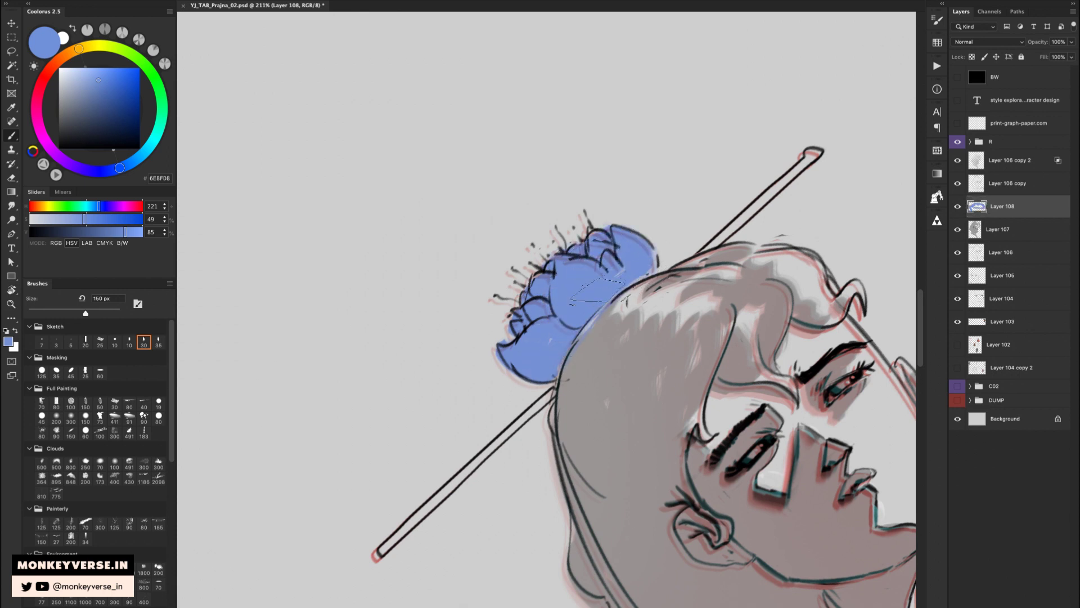
{"action": "key", "text": "Escape"}
{"action": "key", "text": "z"}
{"action": "left_click_drag", "start_coordinate": [661, 219], "coordinate": [662, 242]}
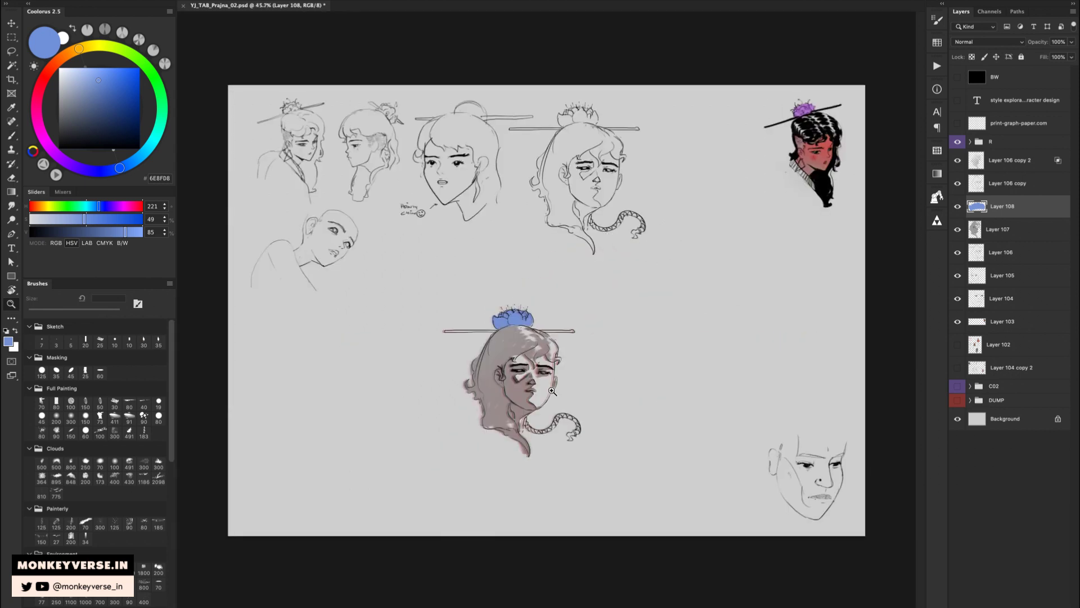
Set the brush colour to salmon #DA806C for the skin.
{"action": "left_click_drag", "start_coordinate": [552, 391], "coordinate": [566, 373]}
{"action": "key", "text": "b"}
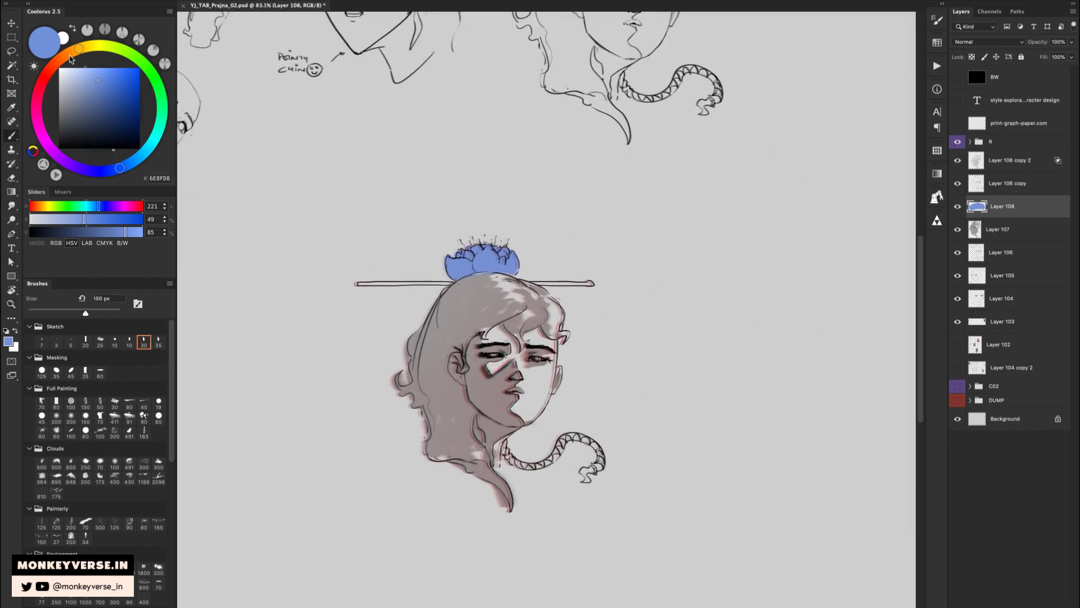
{"action": "left_click_drag", "start_coordinate": [71, 59], "coordinate": [50, 69]}
{"action": "left_click", "coordinate": [121, 102]}
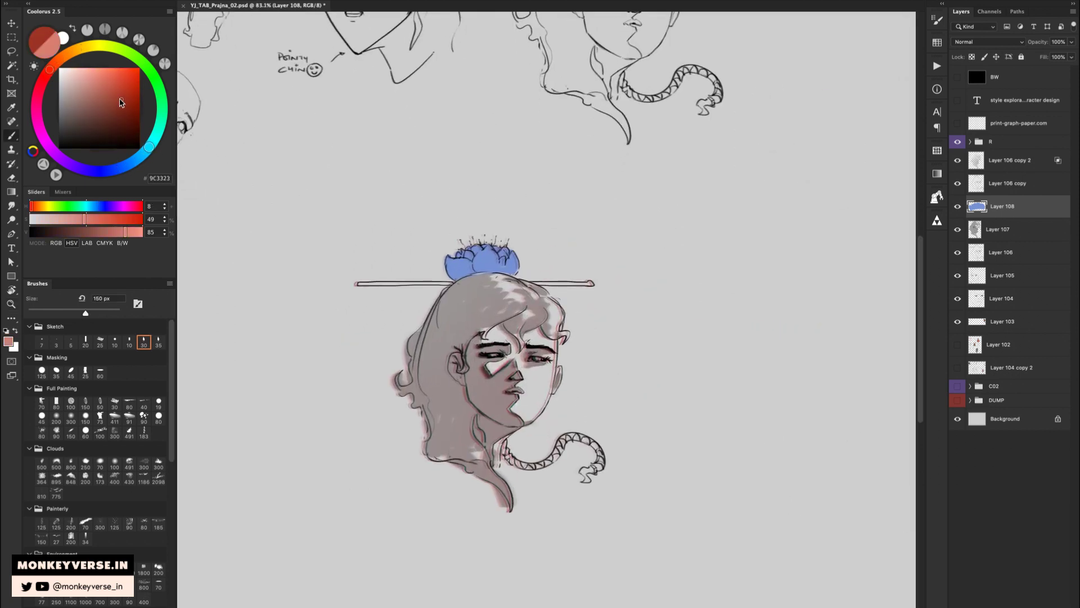
{"action": "left_click_drag", "start_coordinate": [121, 102], "coordinate": [52, 66]}
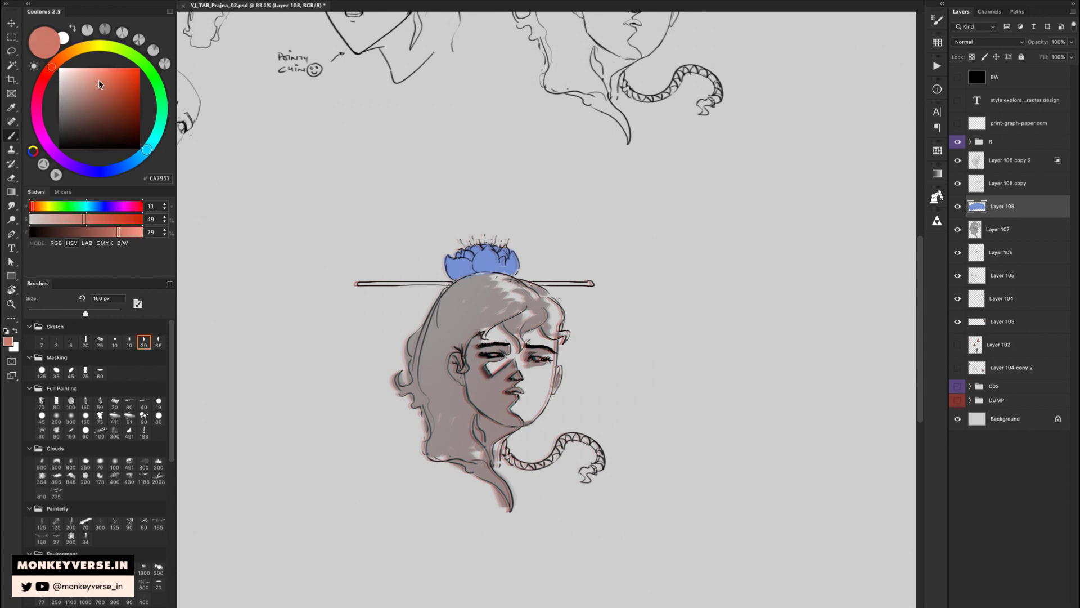
{"action": "left_click", "coordinate": [100, 79]}
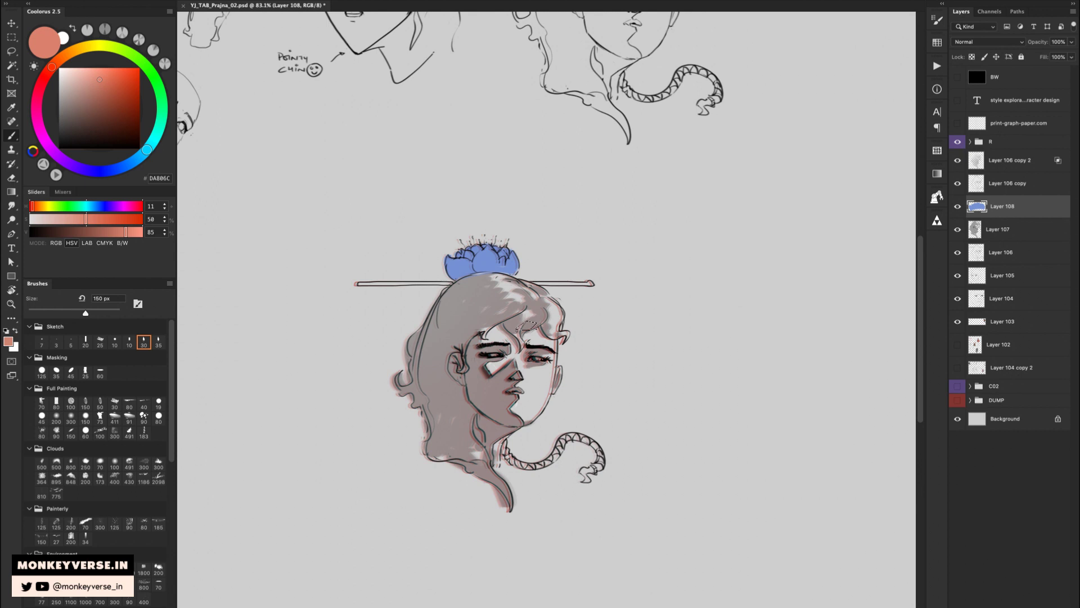
Undo a trial salmon stroke on the face and move the colour layer below the grey shading layer.
{"action": "key", "text": "bracketright"}
{"action": "key", "text": "bracketright"}
{"action": "key", "text": "bracketright"}
{"action": "mouse_move", "coordinate": [508, 290]}
{"action": "left_mouse_down"}
{"action": "mouse_move", "coordinate": [543, 333]}
{"action": "mouse_move", "coordinate": [537, 378]}
{"action": "left_mouse_up"}
{"action": "key", "text": "super+z"}
{"action": "left_click_drag", "start_coordinate": [1016, 240], "coordinate": [1016, 240]}
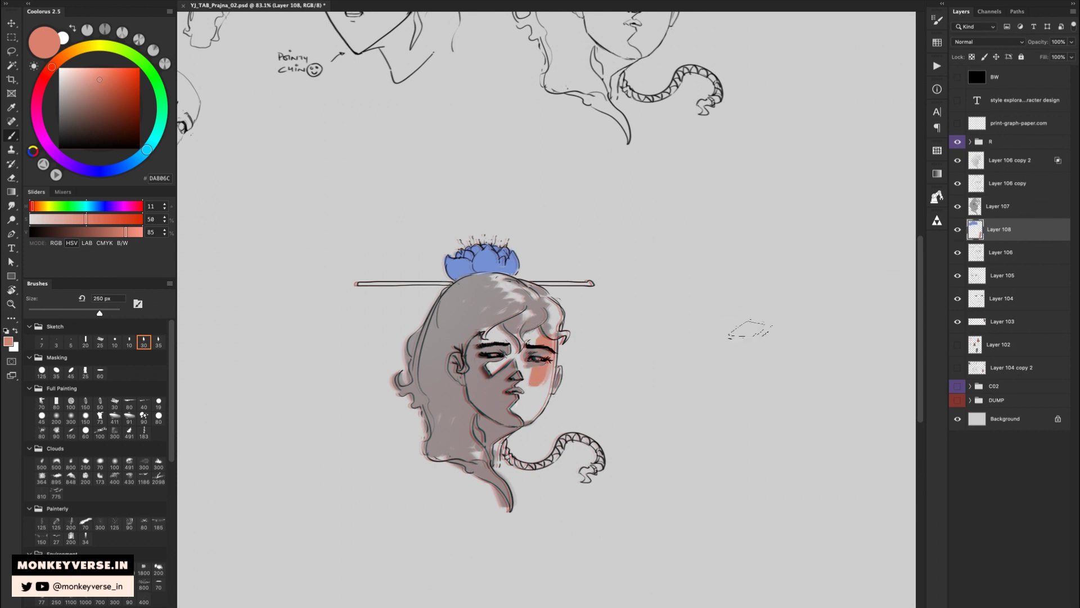
Paint the lit side of the face and the cheek highlight salmon with the sketch brush enlarged to 400 px.
{"action": "key", "text": "bracketright"}
{"action": "key", "text": "bracketright"}
{"action": "mouse_move", "coordinate": [547, 363]}
{"action": "left_mouse_down"}
{"action": "mouse_move", "coordinate": [534, 391]}
{"action": "mouse_move", "coordinate": [520, 360]}
{"action": "mouse_move", "coordinate": [489, 335]}
{"action": "mouse_move", "coordinate": [498, 372]}
{"action": "mouse_move", "coordinate": [532, 395]}
{"action": "mouse_move", "coordinate": [540, 346]}
{"action": "left_mouse_up"}
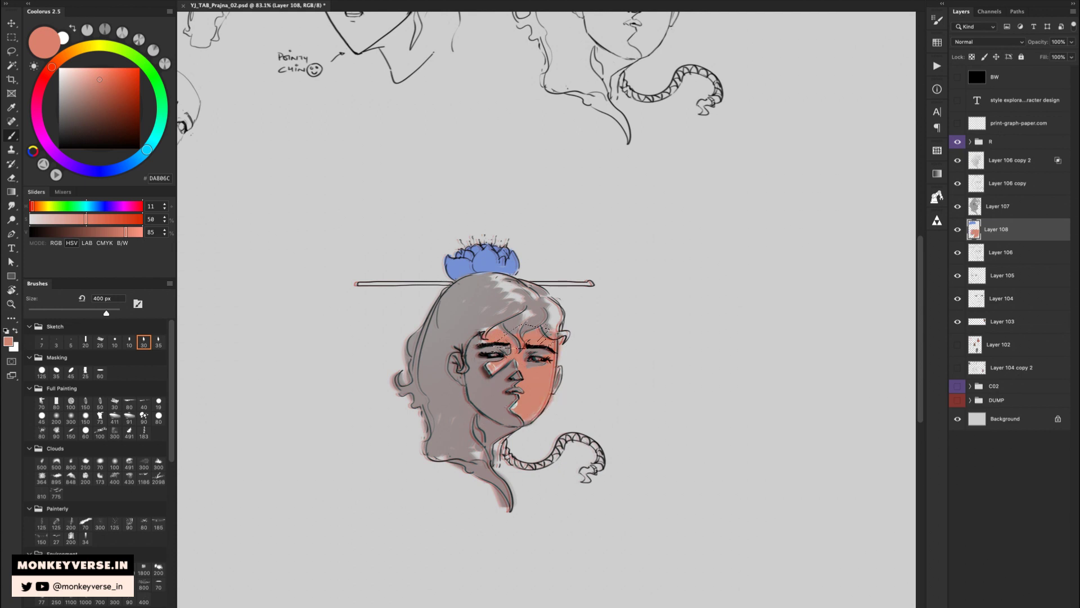
Set the blend mode of the grey shading layer (Layer 107) to Multiply.
{"action": "left_click", "coordinate": [1004, 206]}
{"action": "scroll", "coordinate": [987, 41], "scroll_direction": "down", "scroll_amount": 3}
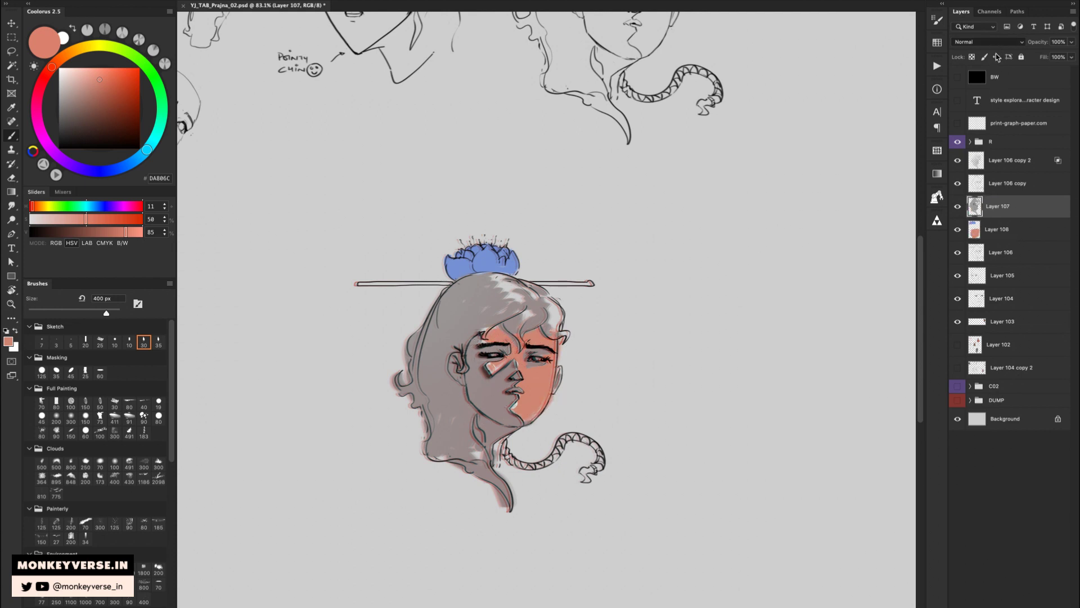
{"action": "left_click_drag", "start_coordinate": [611, 302], "coordinate": [596, 302]}
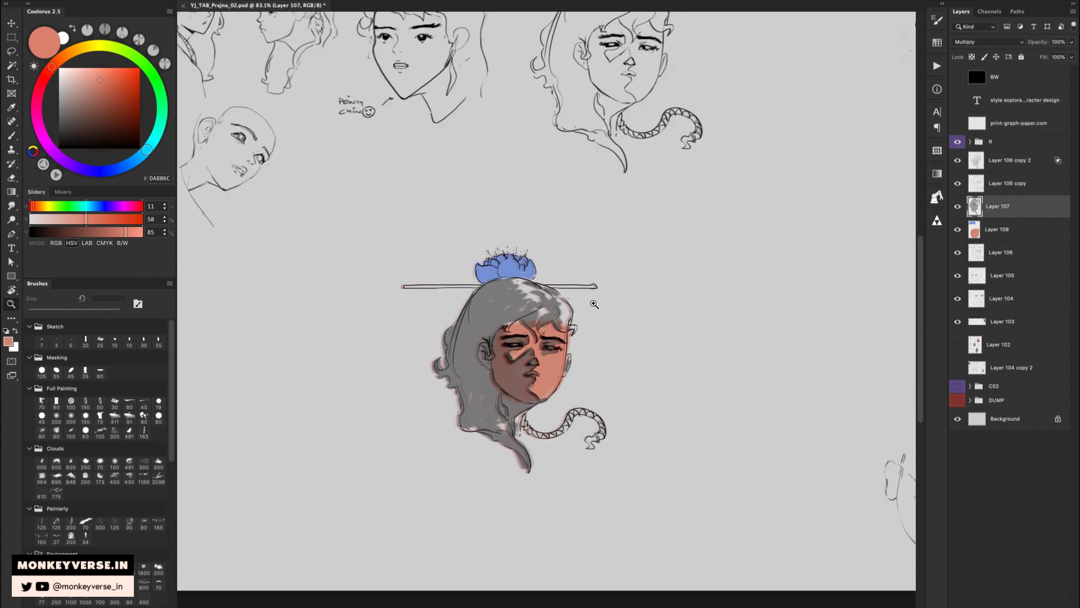
Paint the hair pale greyish pink #C8B5B1 on the colour layer (Layer 108) with the sketch brush at 400 px.
{"action": "left_click", "coordinate": [1000, 232]}
{"action": "key", "text": "bracketleft"}
{"action": "key", "text": "bracketleft"}
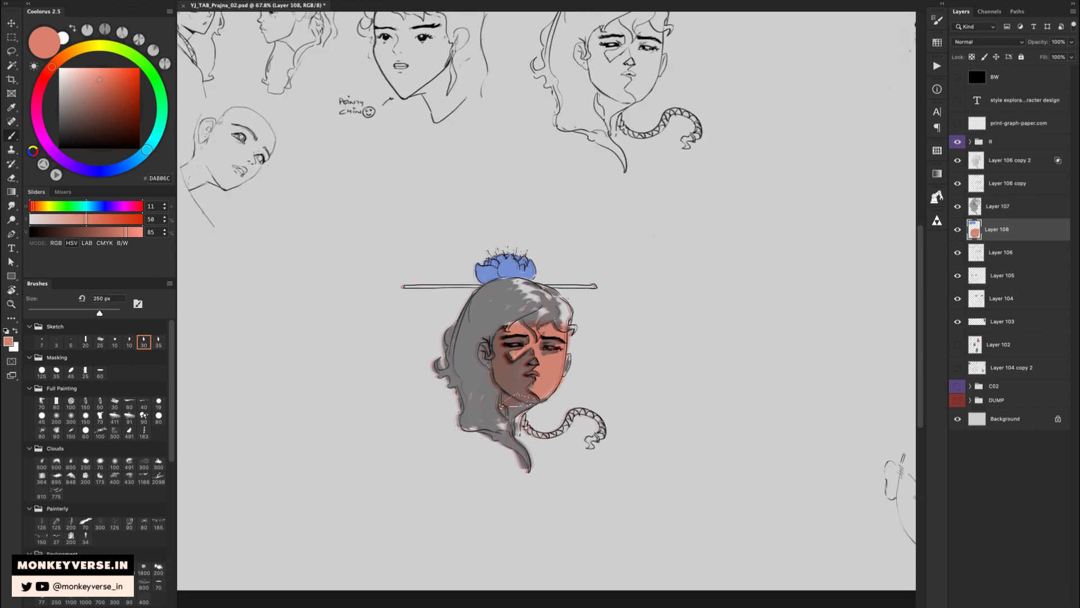
{"action": "left_click_drag", "start_coordinate": [84, 75], "coordinate": [68, 85]}
{"action": "key", "text": "bracketright"}
{"action": "key", "text": "bracketright"}
{"action": "key", "text": "bracketright"}
{"action": "key", "text": "bracketright"}
{"action": "mouse_move", "coordinate": [509, 298]}
{"action": "left_mouse_down"}
{"action": "mouse_move", "coordinate": [535, 307]}
{"action": "mouse_move", "coordinate": [492, 294]}
{"action": "mouse_move", "coordinate": [472, 369]}
{"action": "mouse_move", "coordinate": [487, 425]}
{"action": "mouse_move", "coordinate": [495, 408]}
{"action": "left_mouse_up"}
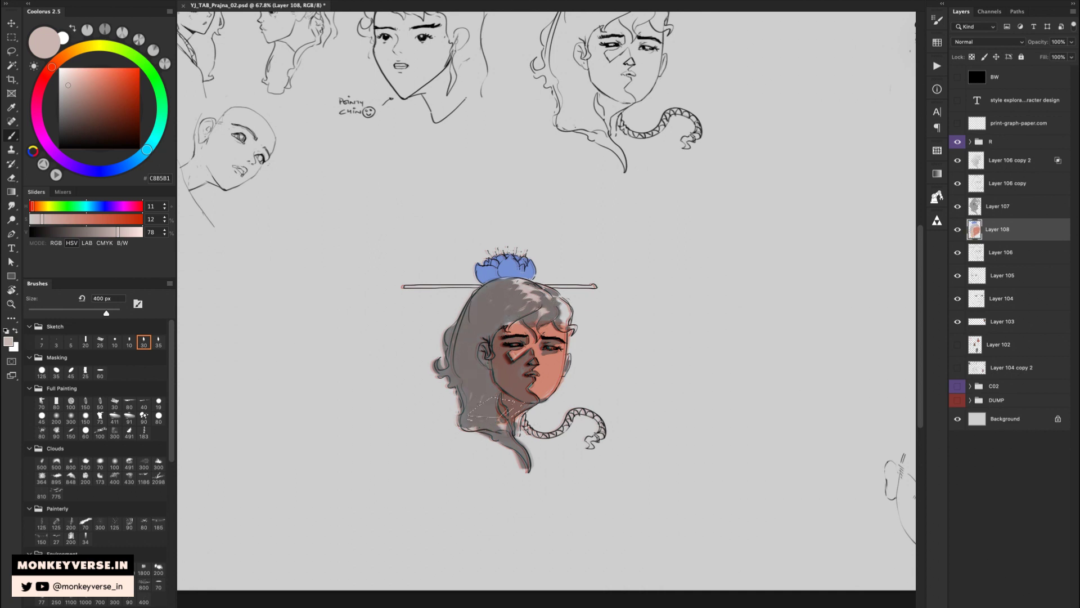
{"action": "left_click_drag", "start_coordinate": [532, 308], "coordinate": [562, 313]}
Select the flat salmon skin area, shift its colour to a deeper red-orange and clear the selection.
{"action": "key", "text": "z"}
{"action": "left_click_drag", "start_coordinate": [620, 248], "coordinate": [574, 250]}
{"action": "key", "text": "w"}
{"action": "left_click", "coordinate": [529, 373]}
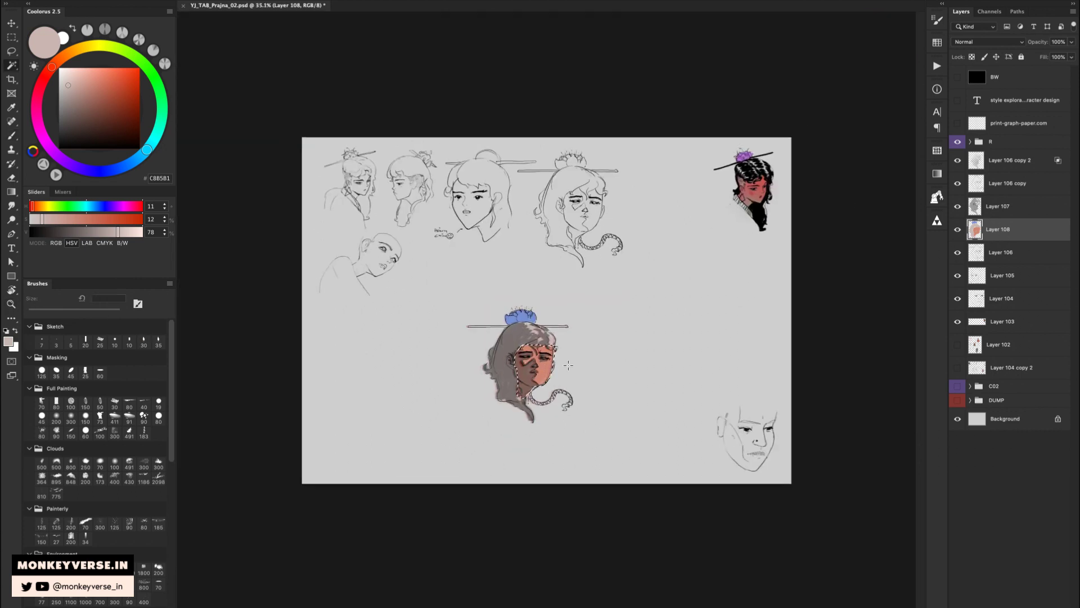
{"action": "key", "text": "i"}
{"action": "left_click_drag", "start_coordinate": [924, 202], "coordinate": [960, 172]}
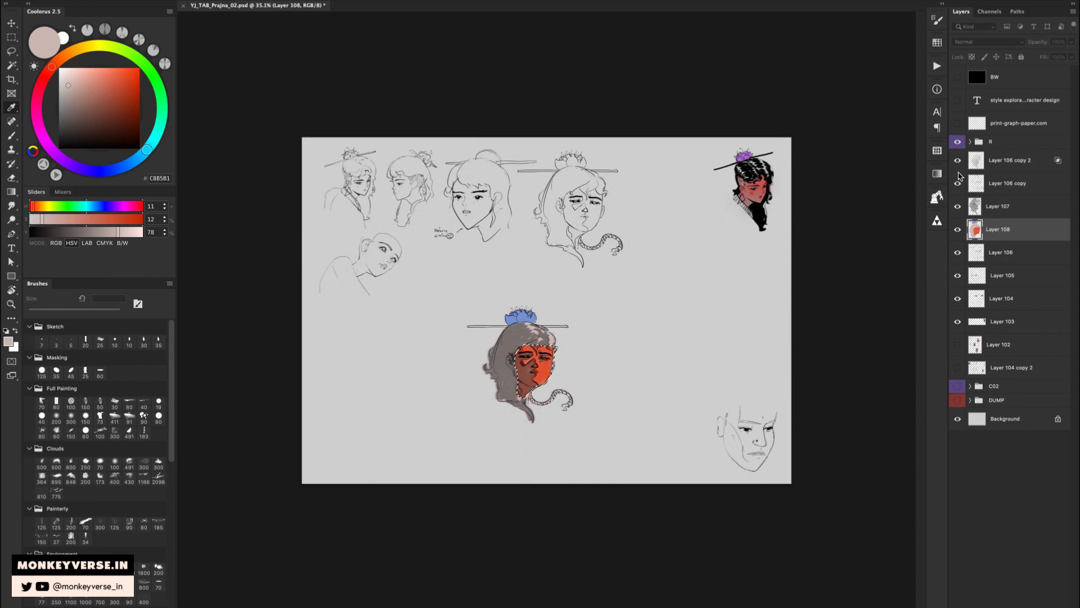
{"action": "left_click_drag", "start_coordinate": [913, 201], "coordinate": [909, 199]}
{"action": "key", "text": "w"}
{"action": "key", "text": "super+d"}
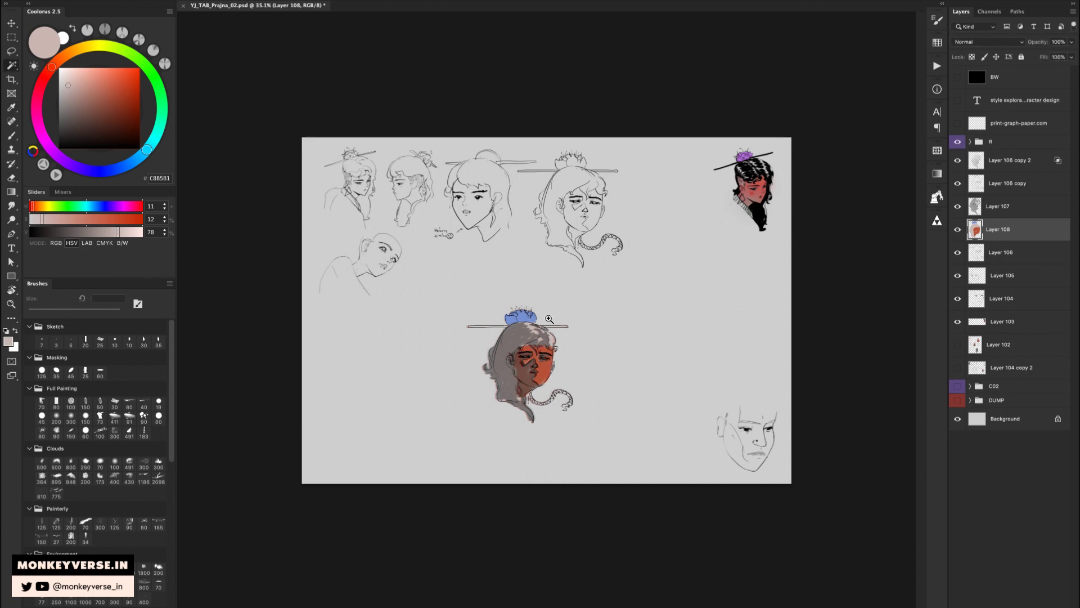
Sample the flower blue, intensify it to #004FFF and paint the eyes with the sketch brush at 150 px.
{"action": "key", "text": "z"}
{"action": "left_click_drag", "start_coordinate": [537, 326], "coordinate": [602, 326]}
{"action": "key", "text": "b"}
{"action": "left_click", "coordinate": [500, 289], "text": "alt"}
{"action": "left_click_drag", "start_coordinate": [507, 432], "coordinate": [557, 337]}
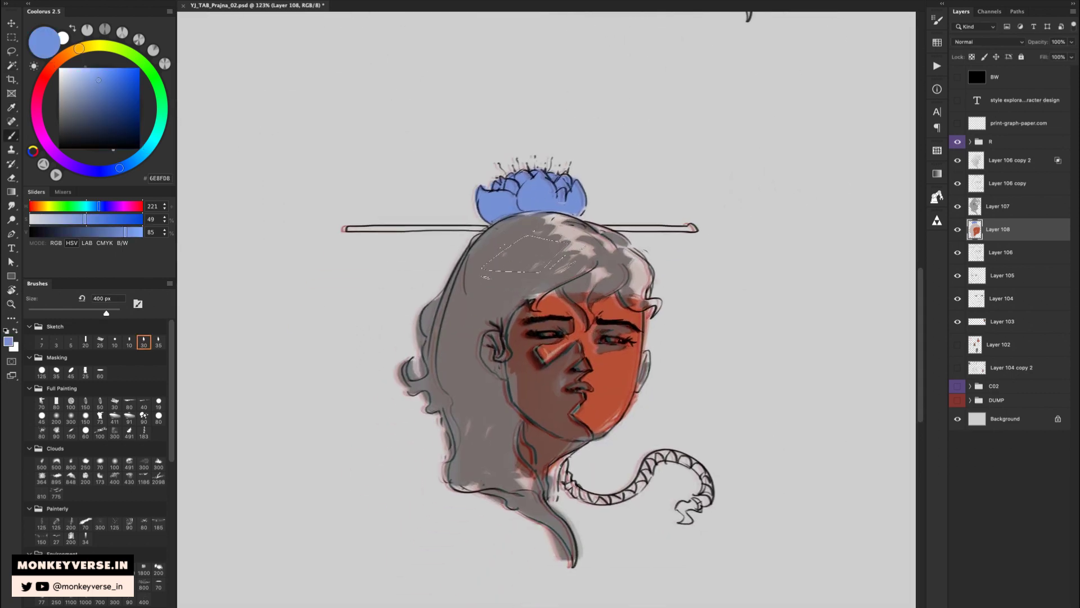
{"action": "key", "text": "bracketleft"}
{"action": "key", "text": "bracketleft"}
{"action": "key", "text": "bracketleft"}
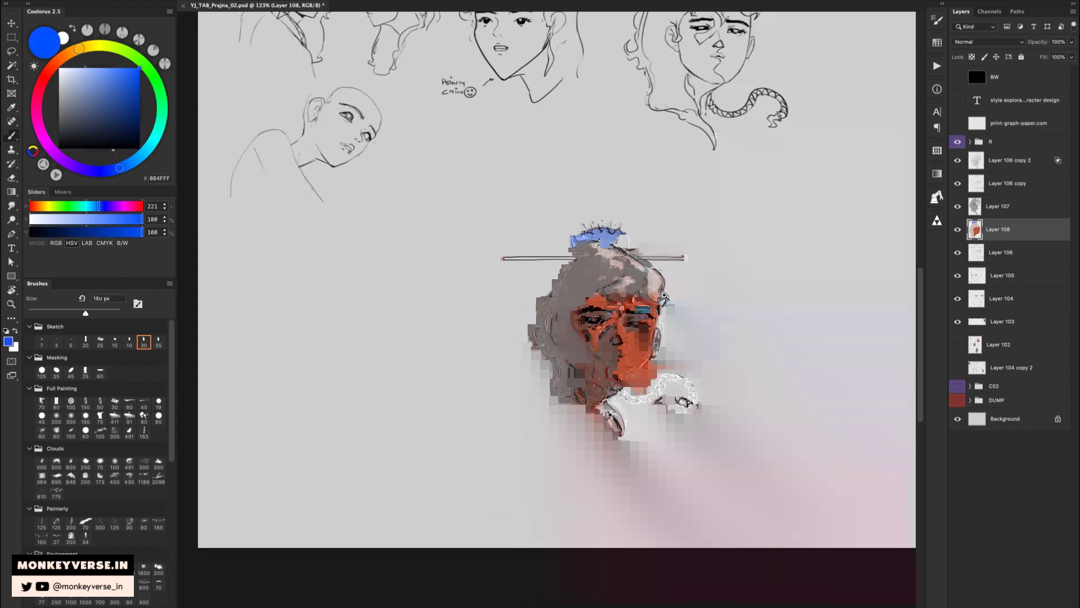
{"action": "mouse_move", "coordinate": [670, 303]}
{"action": "left_mouse_down"}
{"action": "mouse_move", "coordinate": [656, 310]}
{"action": "mouse_move", "coordinate": [664, 286]}
{"action": "mouse_move", "coordinate": [654, 286]}
{"action": "left_mouse_up"}
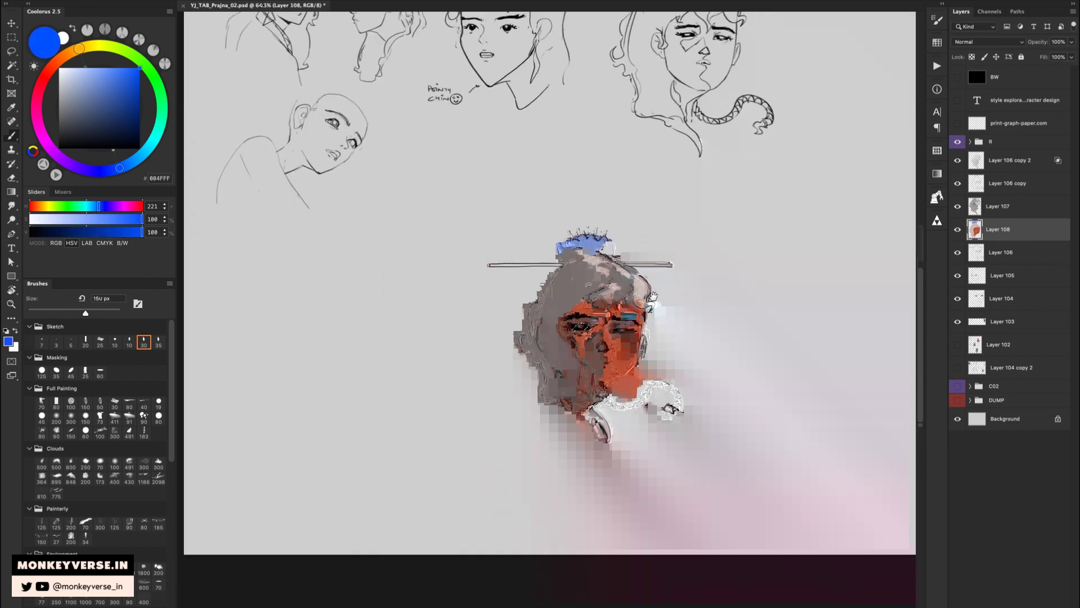
{"action": "key", "text": "z"}
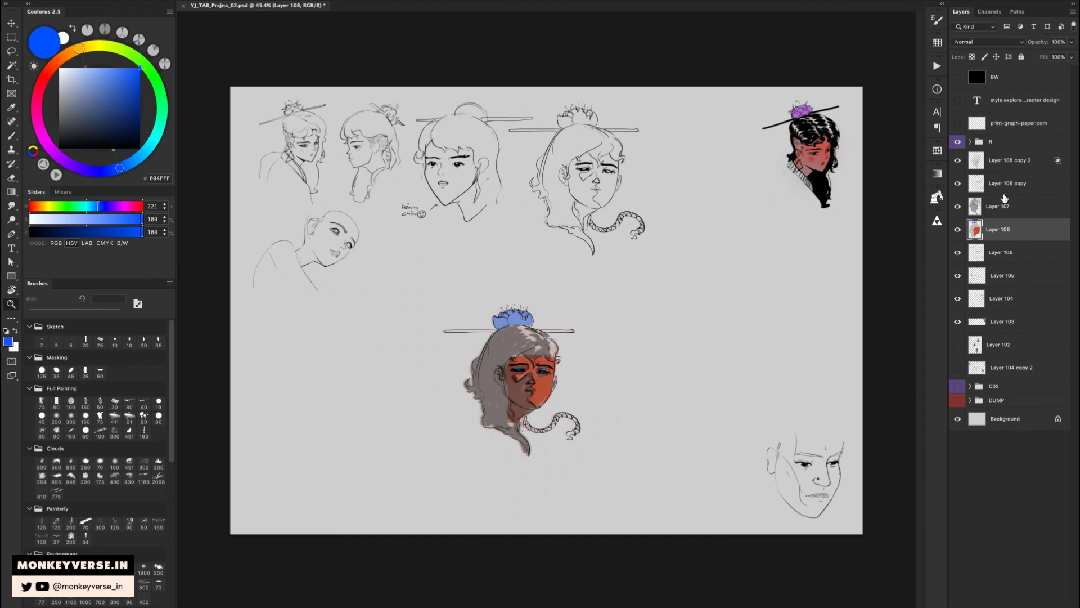
Compare the head with its top two layers hidden and shown, and merge Layer 108 through Layer 106 copy 2.
{"action": "left_click", "coordinate": [958, 162]}
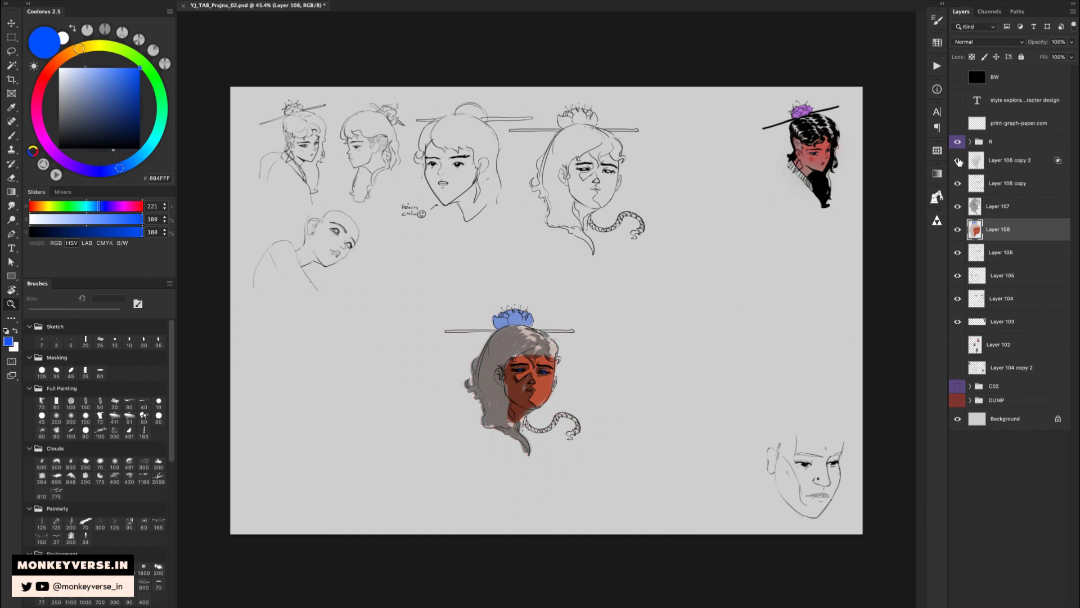
{"action": "left_click", "coordinate": [959, 162]}
{"action": "left_click", "coordinate": [959, 183]}
{"action": "left_click", "coordinate": [958, 182]}
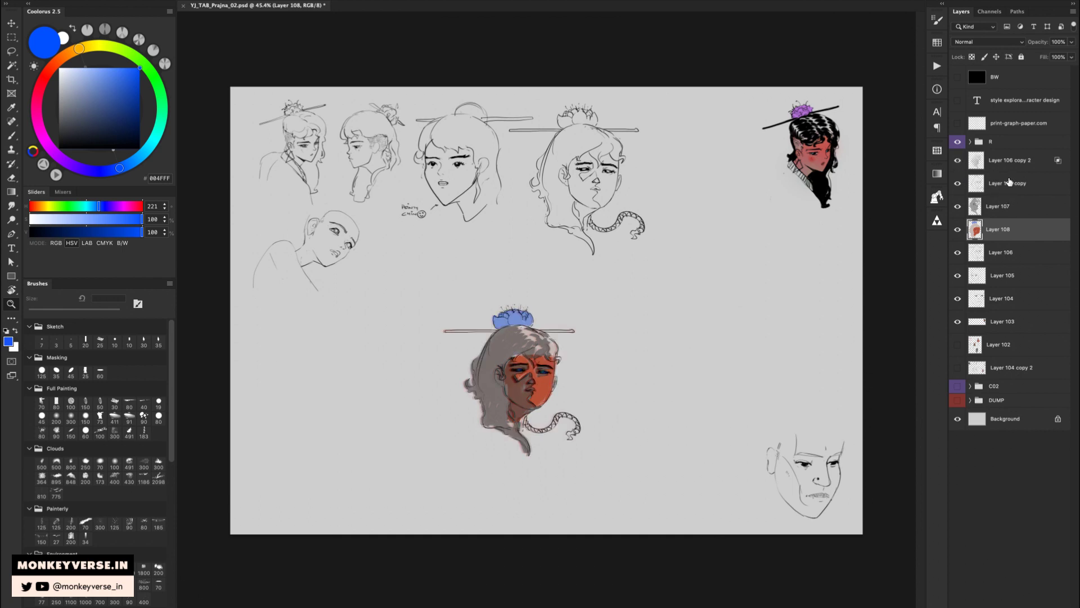
{"action": "left_click", "coordinate": [1006, 161], "text": "shift"}
{"action": "key", "text": "ctrl+e"}
Move the merged coloured head to the sheet's right edge and scale it down beneath the black-haired head.
{"action": "key", "text": "v"}
{"action": "left_click_drag", "start_coordinate": [555, 359], "coordinate": [790, 286]}
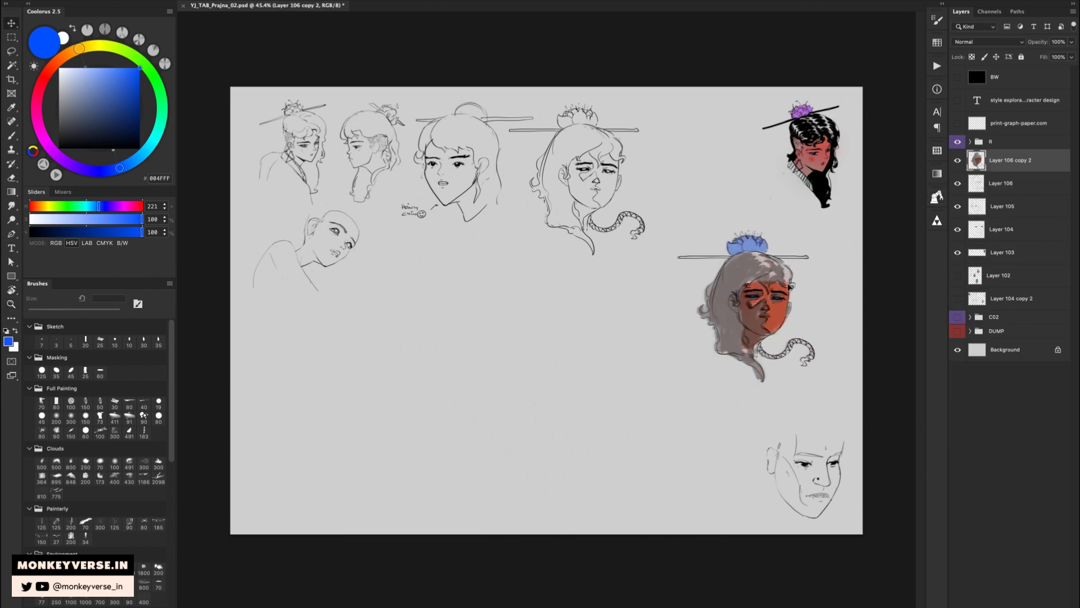
{"action": "key", "text": "ctrl+t"}
{"action": "left_click_drag", "start_coordinate": [746, 229], "coordinate": [746, 268]}
{"action": "left_click_drag", "start_coordinate": [741, 297], "coordinate": [788, 254]}
{"action": "left_click_drag", "start_coordinate": [790, 348], "coordinate": [790, 359]}
{"action": "left_click_drag", "start_coordinate": [789, 266], "coordinate": [745, 253]}
{"action": "key", "text": "Return"}
{"action": "key", "text": "z"}
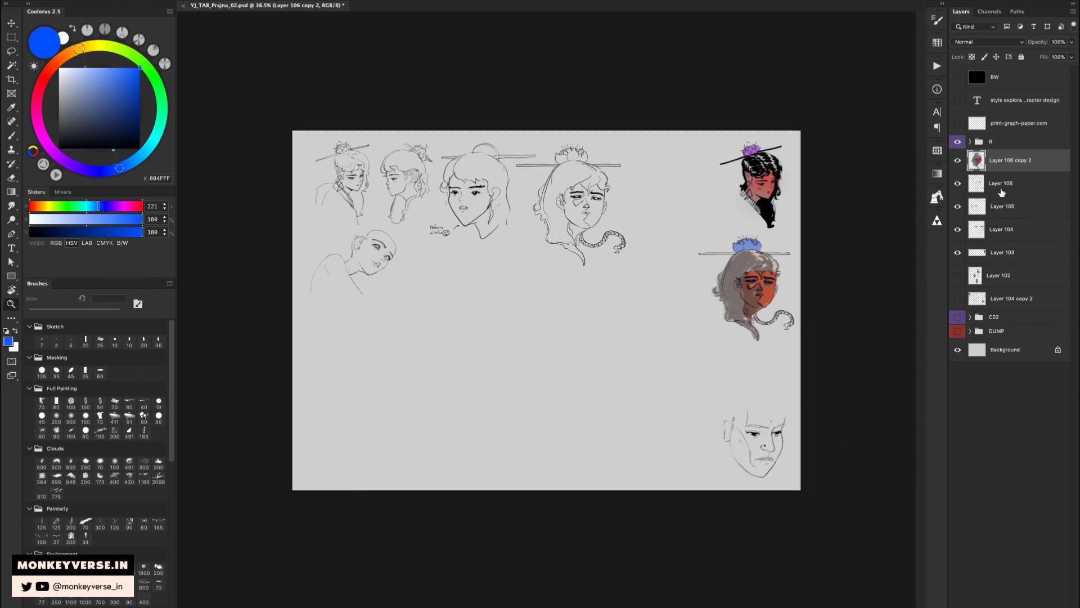
Merge the coloured head layer down through Layers 106, 105 and 104 into Layer 103.
{"action": "key", "text": "ctrl+e"}
{"action": "key", "text": "ctrl+e"}
{"action": "key", "text": "ctrl+e"}
{"action": "key", "text": "ctrl+e"}
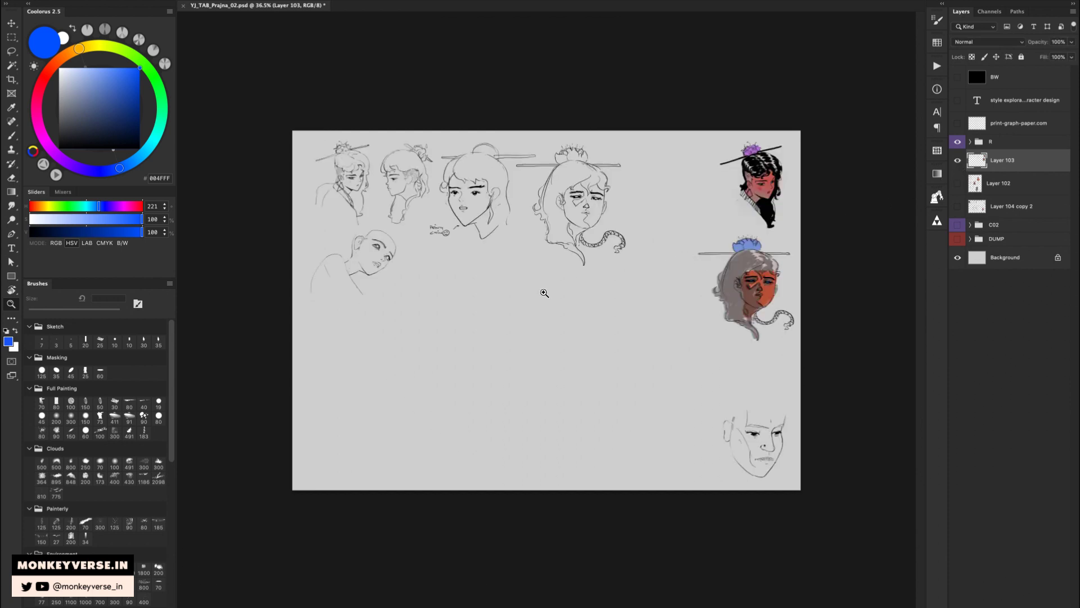
Lasso the stern face sketch in the sheet's lower right corner, flip it horizontally and deselect it.
{"action": "left_click_drag", "start_coordinate": [491, 303], "coordinate": [494, 302]}
{"action": "key", "text": "l"}
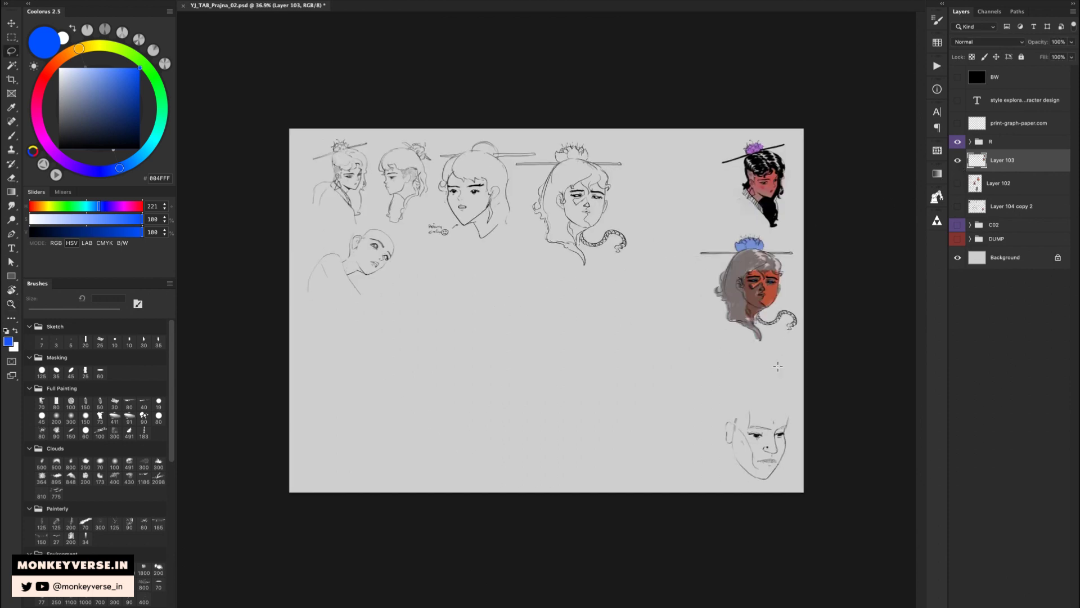
{"action": "mouse_move", "coordinate": [782, 357]}
{"action": "left_mouse_down"}
{"action": "mouse_move", "coordinate": [719, 521]}
{"action": "mouse_move", "coordinate": [779, 369]}
{"action": "left_mouse_up"}
{"action": "key", "text": "v"}
{"action": "key", "text": "ctrl+shift+h"}
{"action": "mouse_move", "coordinate": [774, 438]}
{"action": "left_mouse_down"}
{"action": "mouse_move", "coordinate": [842, 431]}
{"action": "mouse_move", "coordinate": [826, 441]}
{"action": "left_mouse_up"}
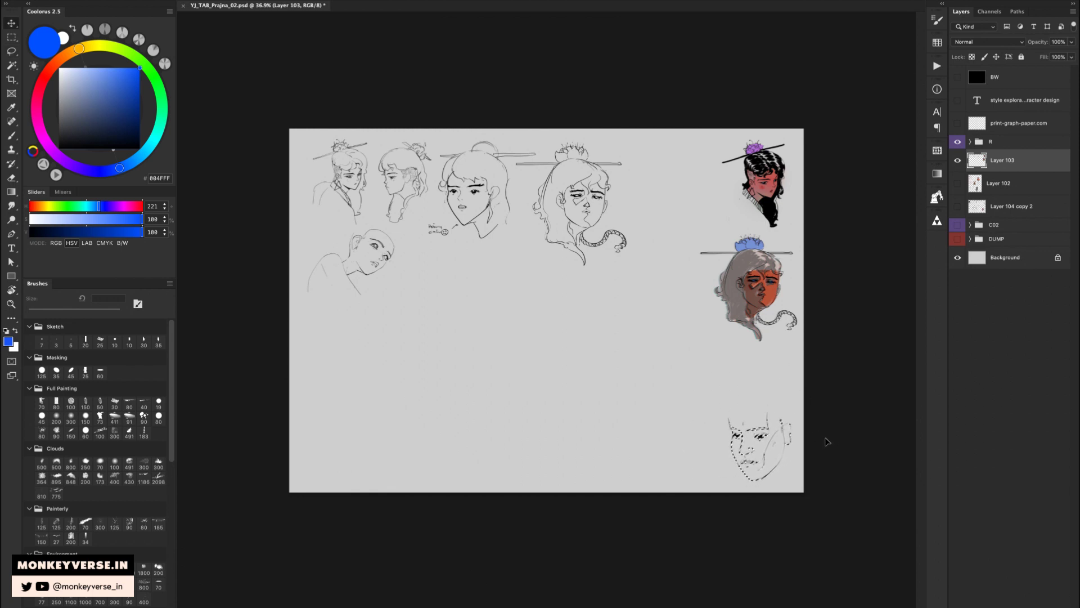
{"action": "key", "text": "ctrl+d"}
Lasso the black-haired coloured head, flip it horizontally and deselect it.
{"action": "key", "text": "l"}
{"action": "mouse_move", "coordinate": [736, 220]}
{"action": "left_mouse_down"}
{"action": "mouse_move", "coordinate": [832, 169]}
{"action": "mouse_move", "coordinate": [795, 190]}
{"action": "left_mouse_up"}
{"action": "key", "text": "v"}
{"action": "key", "text": "ctrl+shift+h"}
{"action": "key", "text": "ctrl+d"}
Lasso the braided coloured head with the blue flower, flip it horizontally, reposition it and deselect it.
{"action": "key", "text": "l"}
{"action": "left_click_drag", "start_coordinate": [793, 236], "coordinate": [767, 230]}
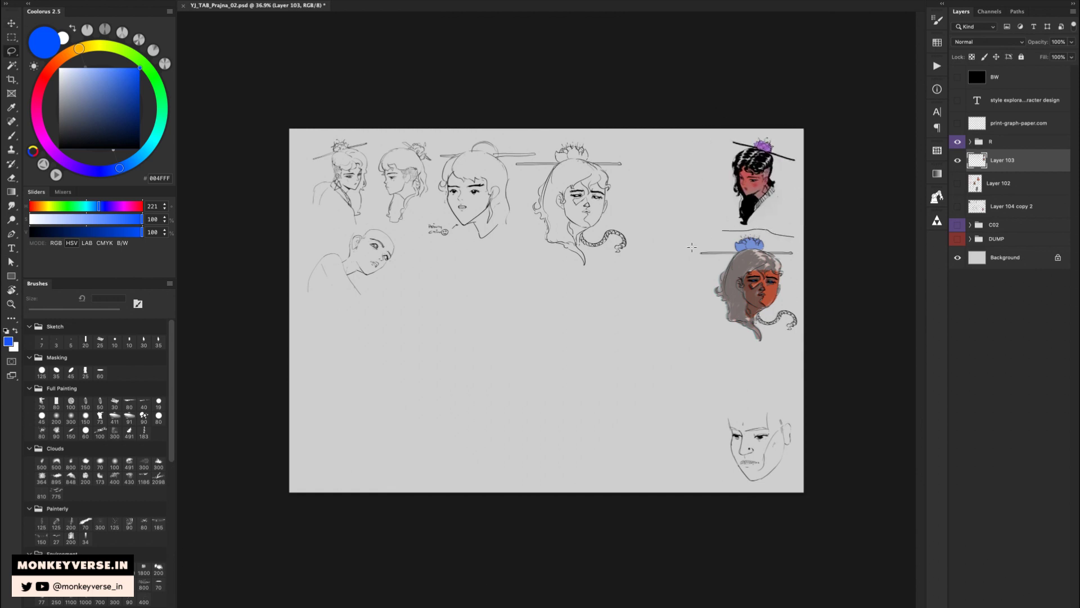
{"action": "mouse_move", "coordinate": [692, 247]}
{"action": "left_mouse_down"}
{"action": "mouse_move", "coordinate": [836, 313]}
{"action": "mouse_move", "coordinate": [843, 226]}
{"action": "left_mouse_up"}
{"action": "key", "text": "v"}
{"action": "key", "text": "ctrl+shift+h"}
{"action": "mouse_move", "coordinate": [788, 284]}
{"action": "left_mouse_down"}
{"action": "mouse_move", "coordinate": [803, 288]}
{"action": "mouse_move", "coordinate": [801, 304]}
{"action": "mouse_move", "coordinate": [775, 294]}
{"action": "left_mouse_up"}
{"action": "key", "text": "ctrl+d"}
Create a new layer above Layer 103 and set the sketch brush to black at 35 px.
{"action": "key", "text": "z"}
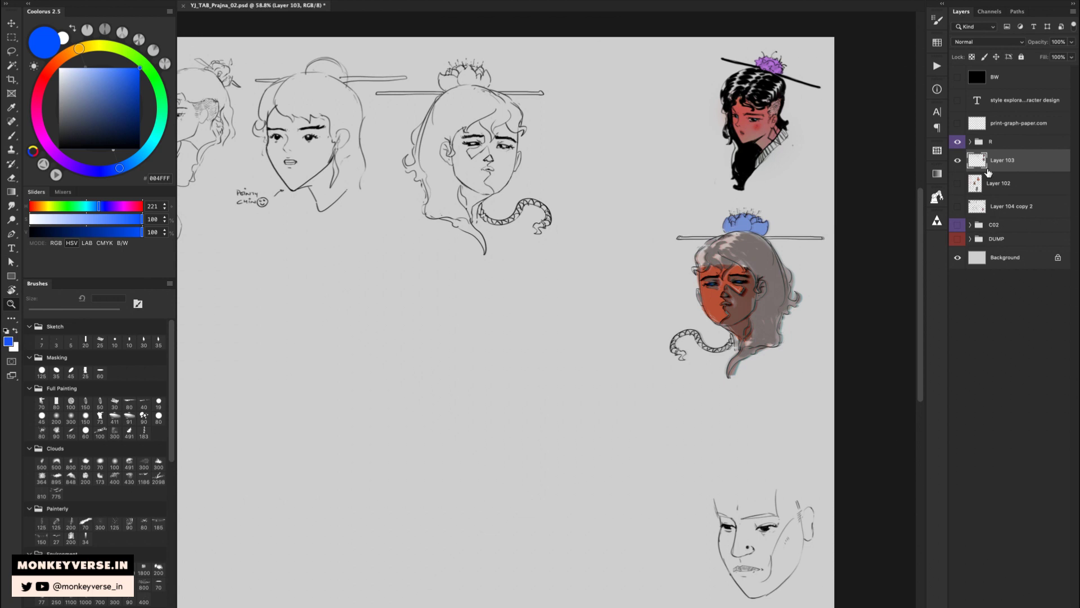
{"action": "left_click_drag", "start_coordinate": [552, 335], "coordinate": [616, 274]}
{"action": "scroll", "coordinate": [640, 259], "scroll_direction": "down", "scroll_amount": 3}
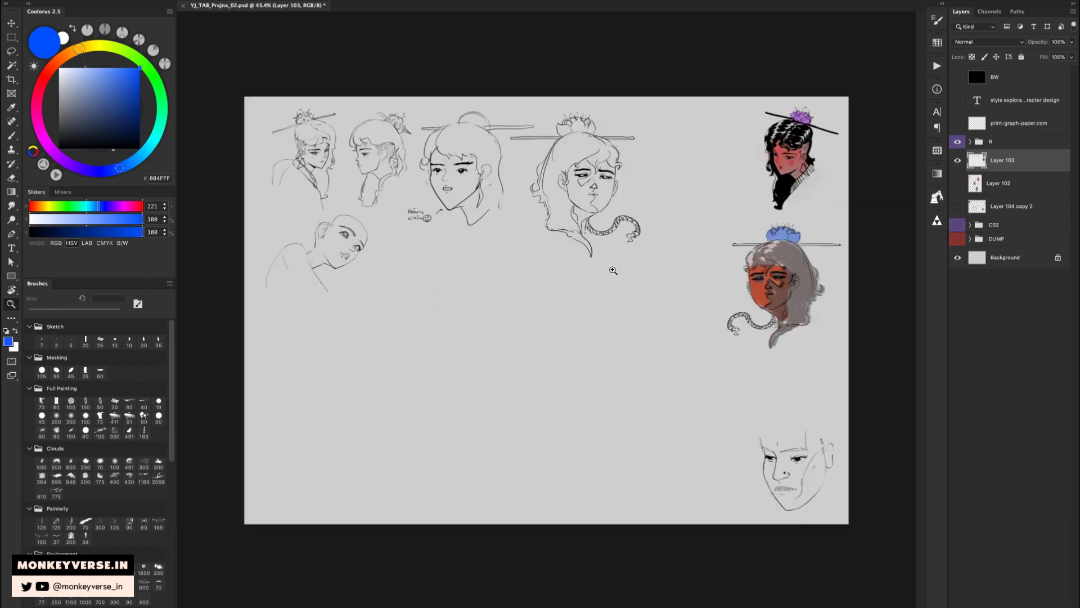
{"action": "key", "text": "ctrl+shift+alt+n"}
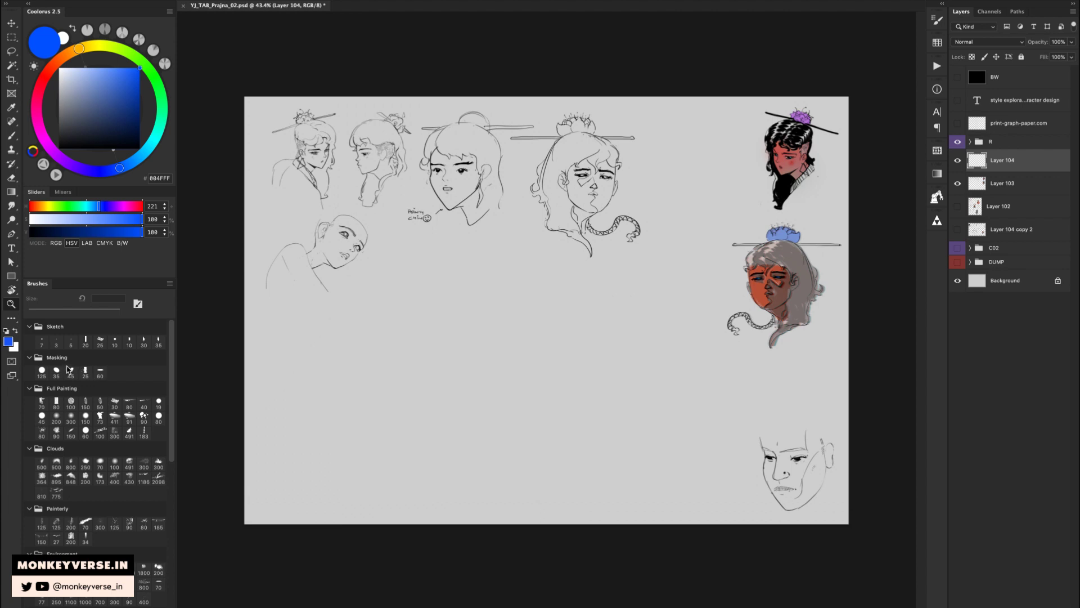
{"action": "left_click_drag", "start_coordinate": [511, 308], "coordinate": [529, 319]}
{"action": "left_click_drag", "start_coordinate": [420, 280], "coordinate": [443, 290]}
{"action": "scroll", "coordinate": [403, 307], "scroll_direction": "up", "scroll_amount": 4}
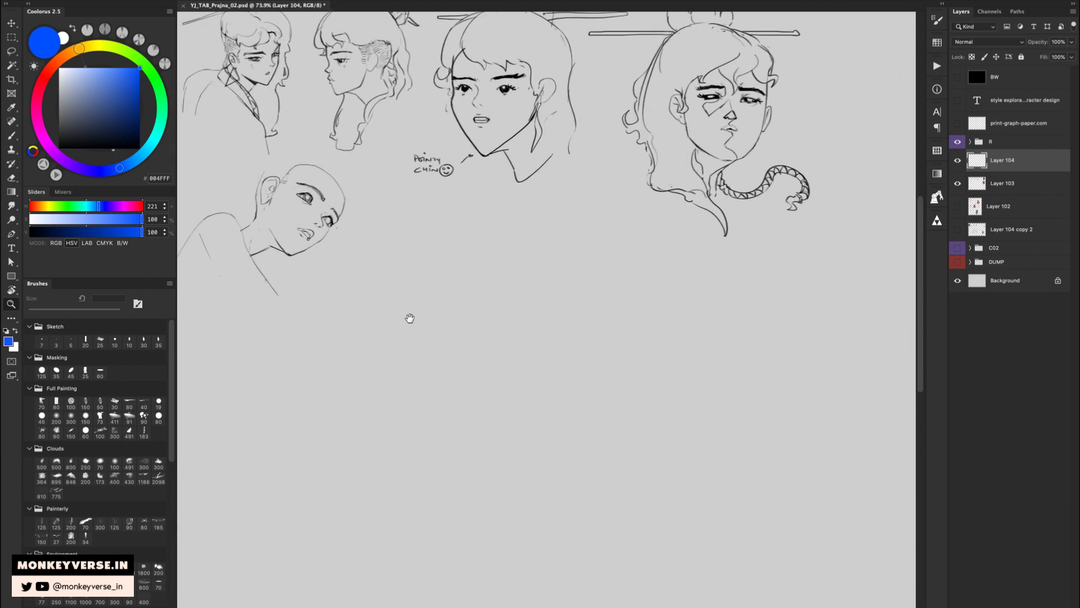
{"action": "scroll", "coordinate": [407, 304], "scroll_direction": "up", "scroll_amount": 3}
{"action": "key", "text": "b"}
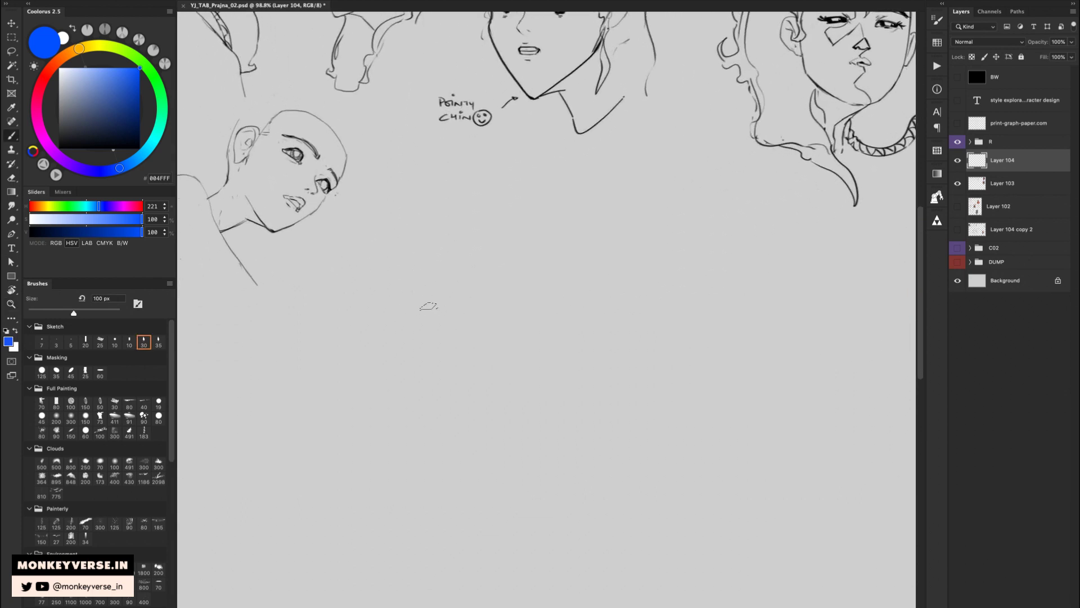
{"action": "key", "text": "d"}
{"action": "key", "text": "bracketleft"}
{"action": "key", "text": "bracketleft"}
{"action": "key", "text": "bracketleft"}
{"action": "key", "text": "bracketleft"}
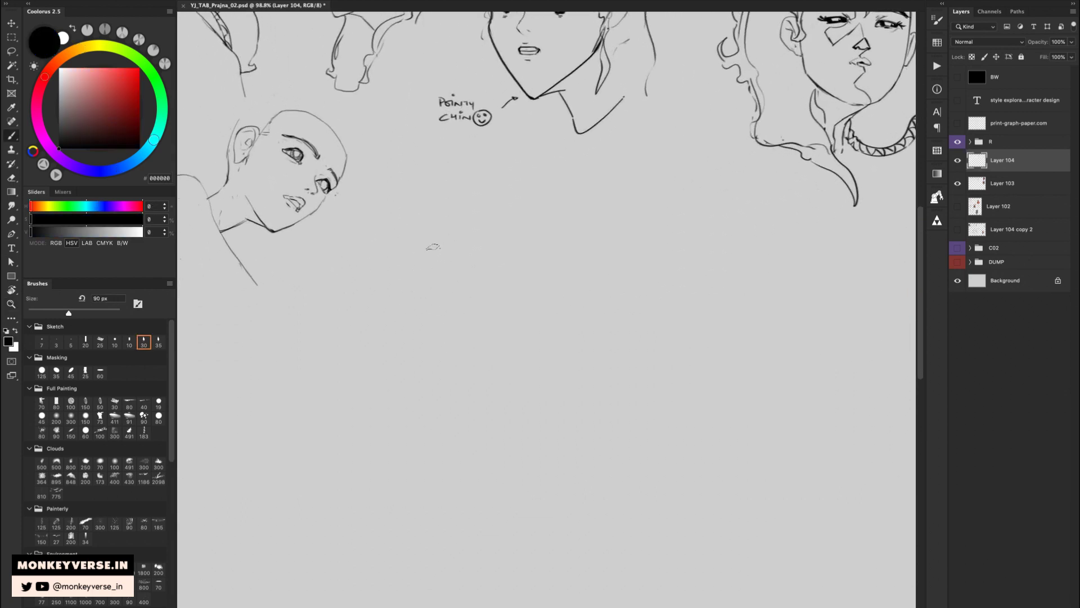
Draw a vertical centre line for a new face below the pointy-chin head and show the graph-paper layer.
{"action": "left_click_drag", "start_coordinate": [451, 276], "coordinate": [456, 340]}
{"action": "key", "text": "ctrl+z"}
{"action": "key", "text": "ctrl+z"}
{"action": "left_click_drag", "start_coordinate": [463, 259], "coordinate": [479, 391]}
{"action": "key", "text": "ctrl+z"}
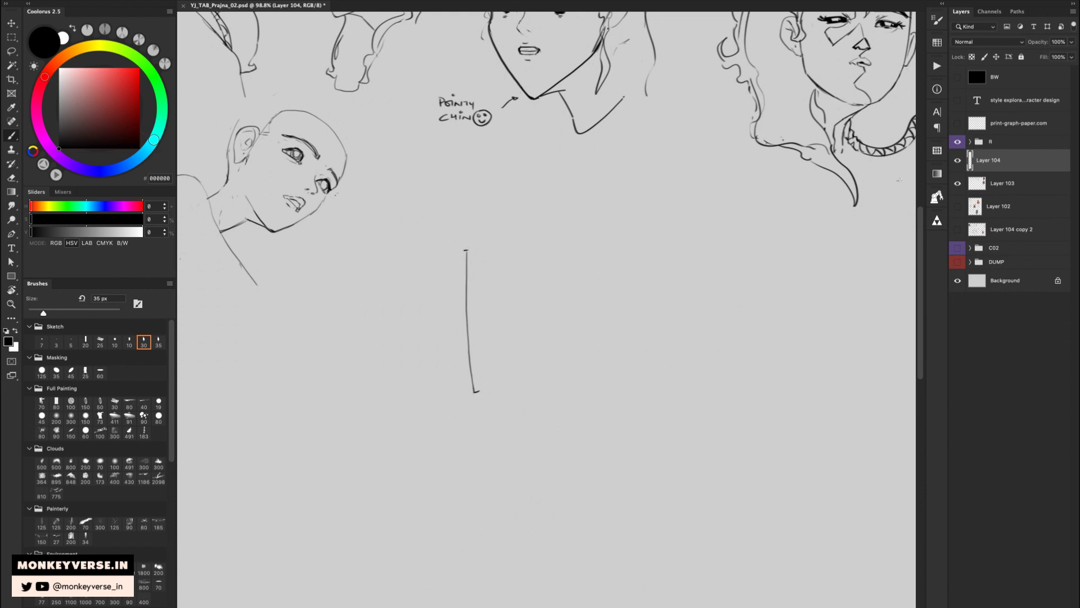
{"action": "left_click", "coordinate": [957, 123]}
{"action": "scroll", "coordinate": [467, 219], "scroll_direction": "down", "scroll_amount": 3}
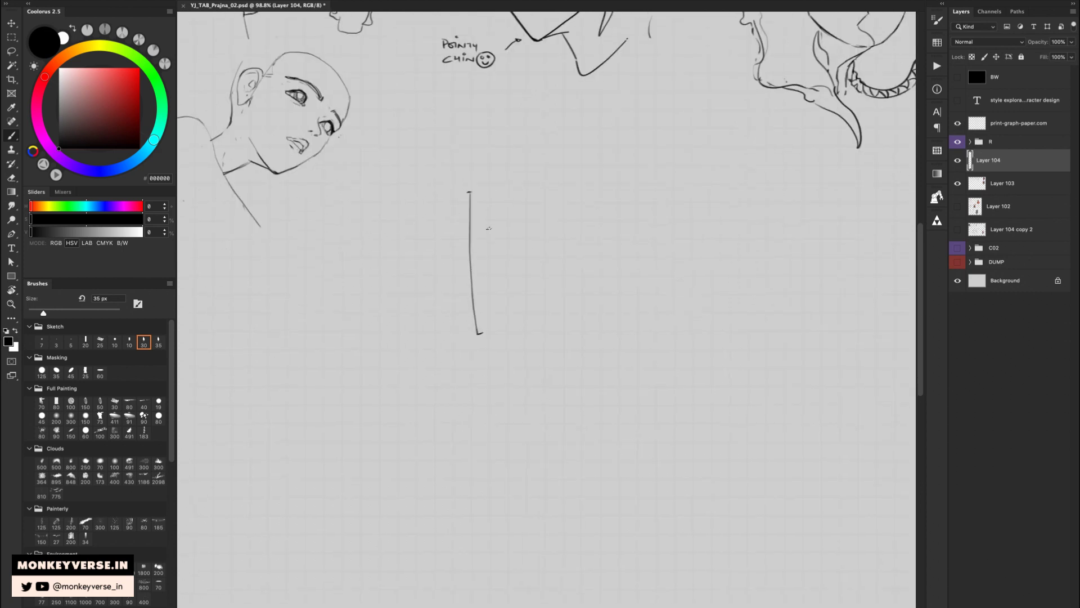
Draw a curved jaw line rising from the chin and a horizontal eye line across the centre line.
{"action": "key", "text": "ctrl+z"}
{"action": "left_click_drag", "start_coordinate": [513, 314], "coordinate": [543, 277]}
{"action": "left_click_drag", "start_coordinate": [473, 243], "coordinate": [543, 278]}
{"action": "key", "text": "ctrl+z"}
{"action": "left_click_drag", "start_coordinate": [428, 240], "coordinate": [555, 240]}
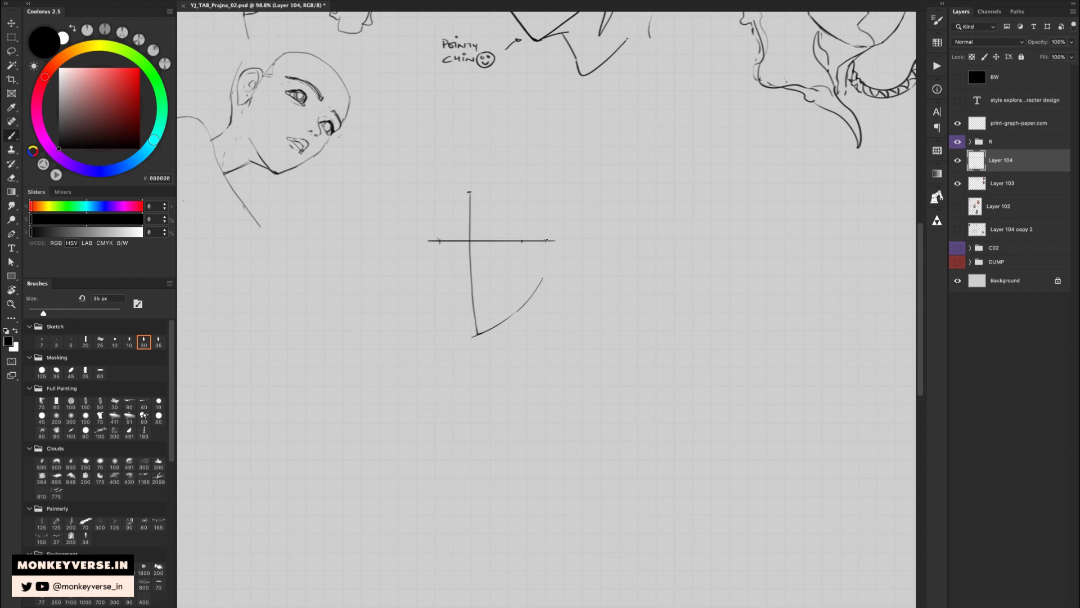
Strengthen the wide side's jaw and cheek up to the eye line and erase parts of that horizontal line.
{"action": "left_click_drag", "start_coordinate": [541, 285], "coordinate": [518, 325]}
{"action": "key", "text": "ctrl+z"}
{"action": "left_click_drag", "start_coordinate": [542, 283], "coordinate": [502, 329]}
{"action": "key", "text": "ctrl+z"}
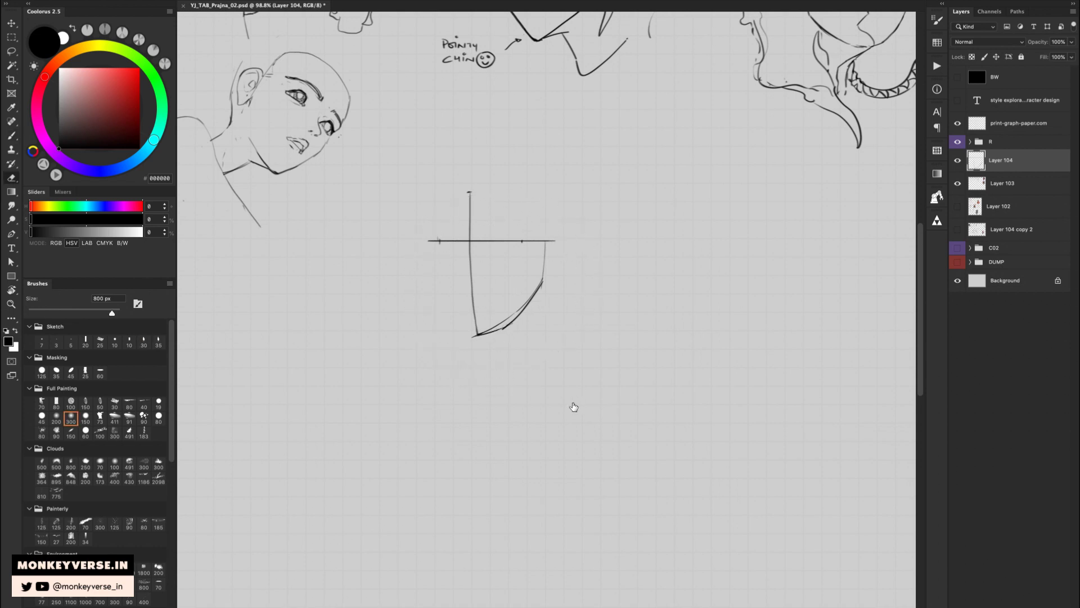
{"action": "key", "text": "e"}
{"action": "key", "text": "b"}
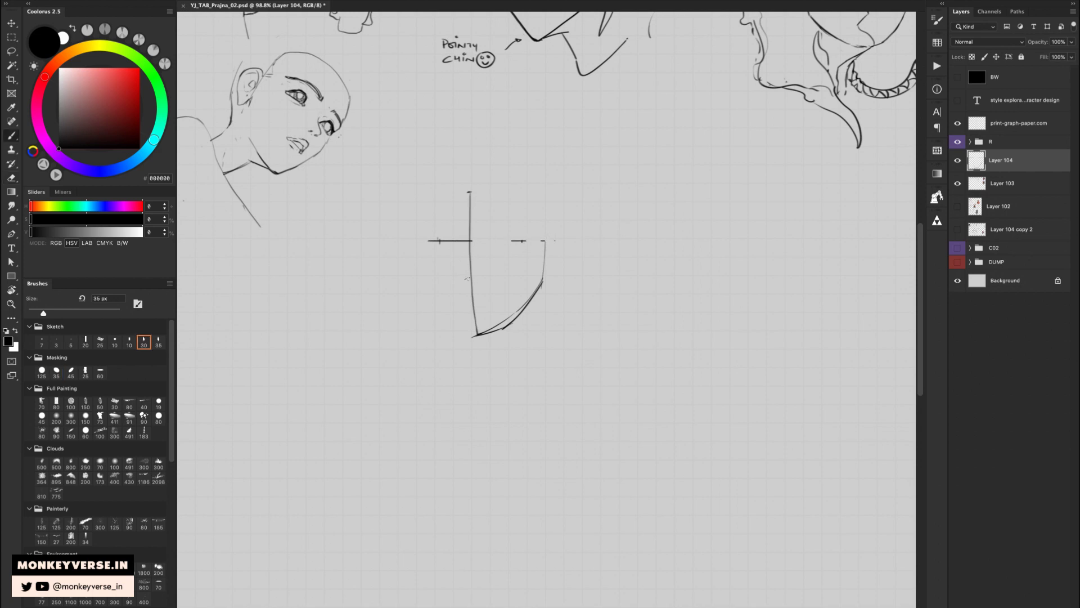
Draw the narrow side of the face from the temple down to the cheek and angled in to the chin.
{"action": "mouse_move", "coordinate": [437, 213]}
{"action": "left_mouse_down"}
{"action": "mouse_move", "coordinate": [444, 299]}
{"action": "mouse_move", "coordinate": [474, 338]}
{"action": "left_mouse_up"}
{"action": "key", "text": "super+z"}
{"action": "key", "text": "super+z"}
{"action": "left_click_drag", "start_coordinate": [444, 299], "coordinate": [474, 335]}
{"action": "key", "text": "super+z"}
Erase the rounded jaw on the wide side and redraw it as angular segments from chin to eye line.
{"action": "key", "text": "e"}
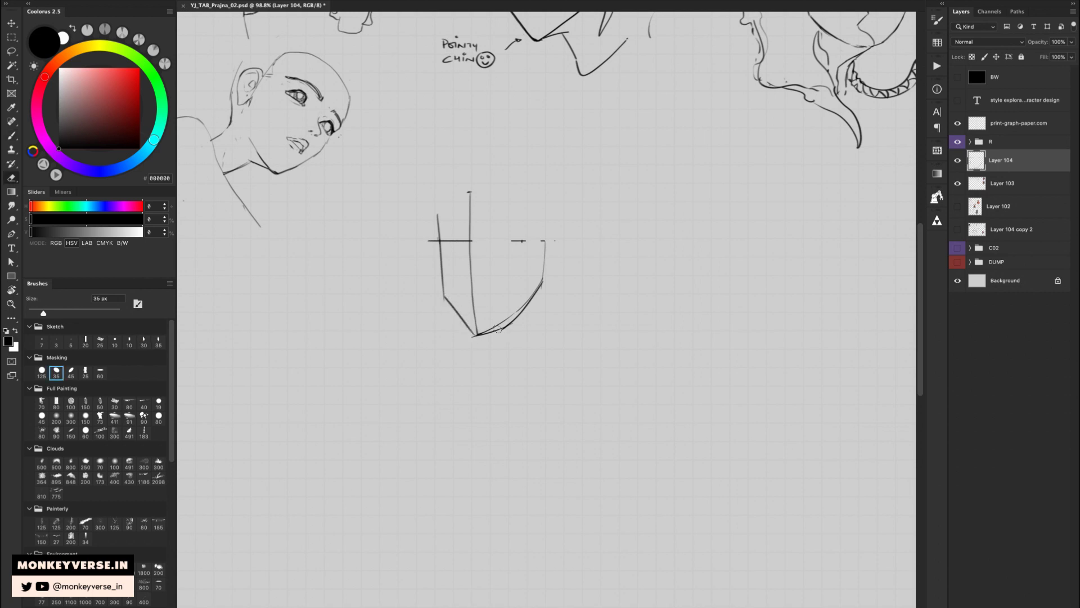
{"action": "left_click_drag", "start_coordinate": [518, 308], "coordinate": [482, 334]}
{"action": "key", "text": "b"}
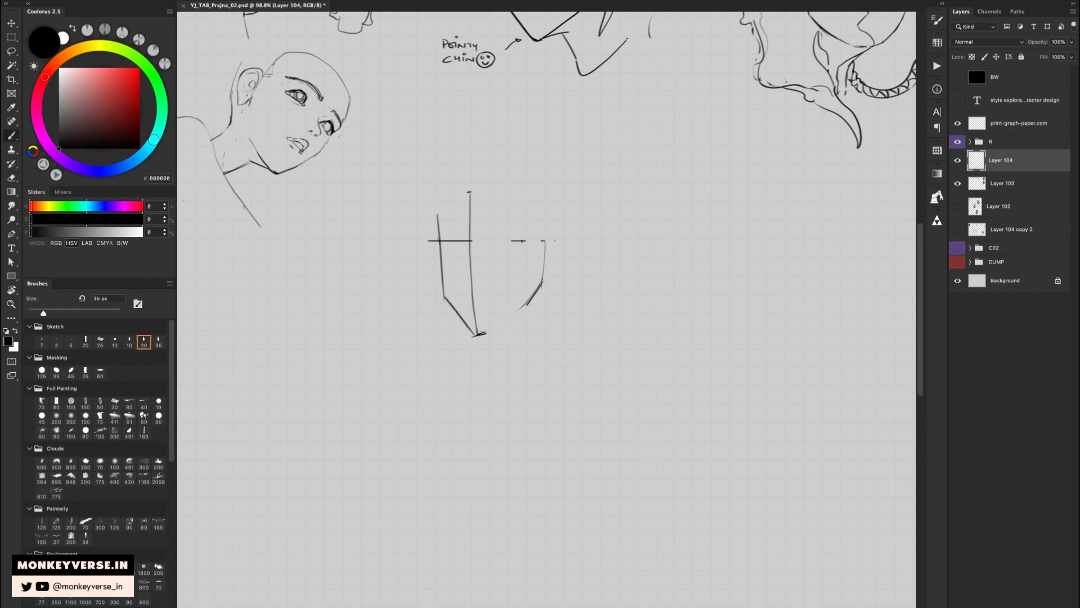
{"action": "key", "text": "e"}
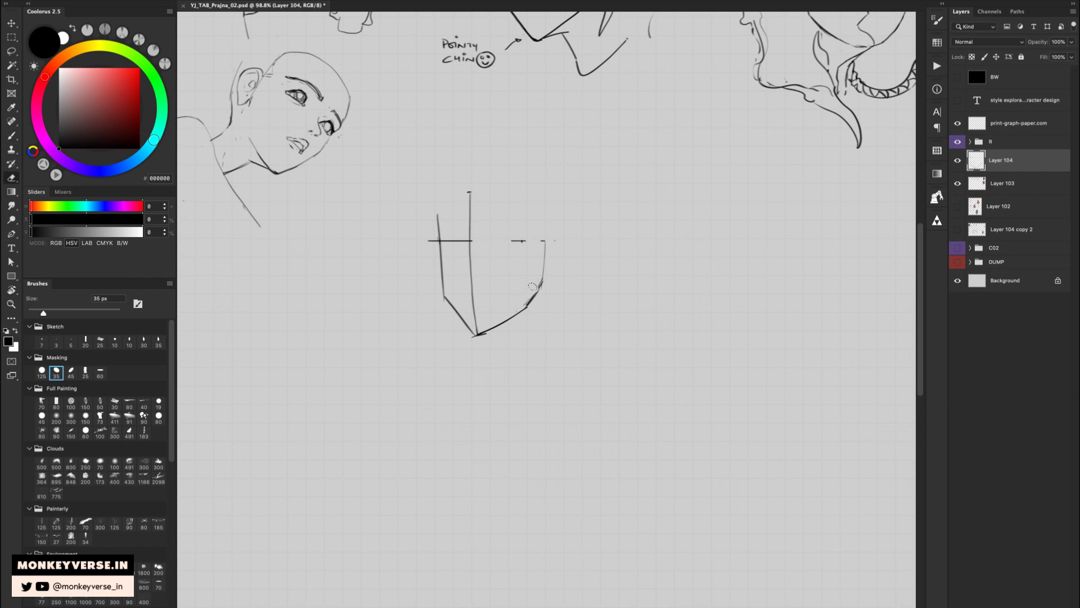
{"action": "left_click_drag", "start_coordinate": [533, 299], "coordinate": [537, 292]}
{"action": "key", "text": "b"}
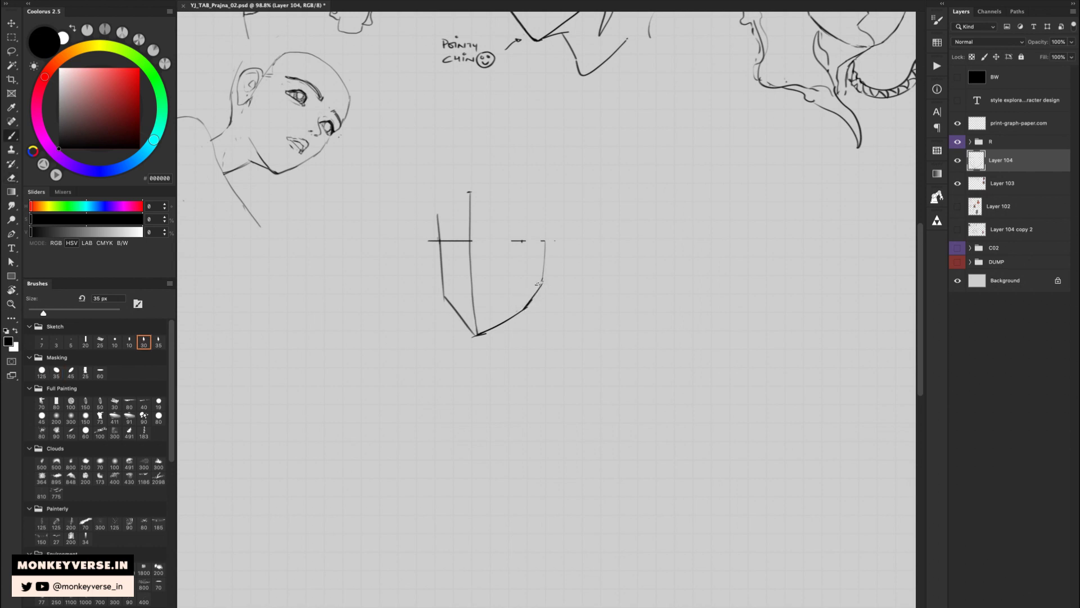
{"action": "left_click_drag", "start_coordinate": [547, 243], "coordinate": [541, 286]}
{"action": "mouse_move", "coordinate": [486, 236]}
{"action": "left_mouse_down"}
{"action": "mouse_move", "coordinate": [488, 271]}
{"action": "mouse_move", "coordinate": [451, 272]}
{"action": "mouse_move", "coordinate": [504, 279]}
{"action": "left_mouse_up"}
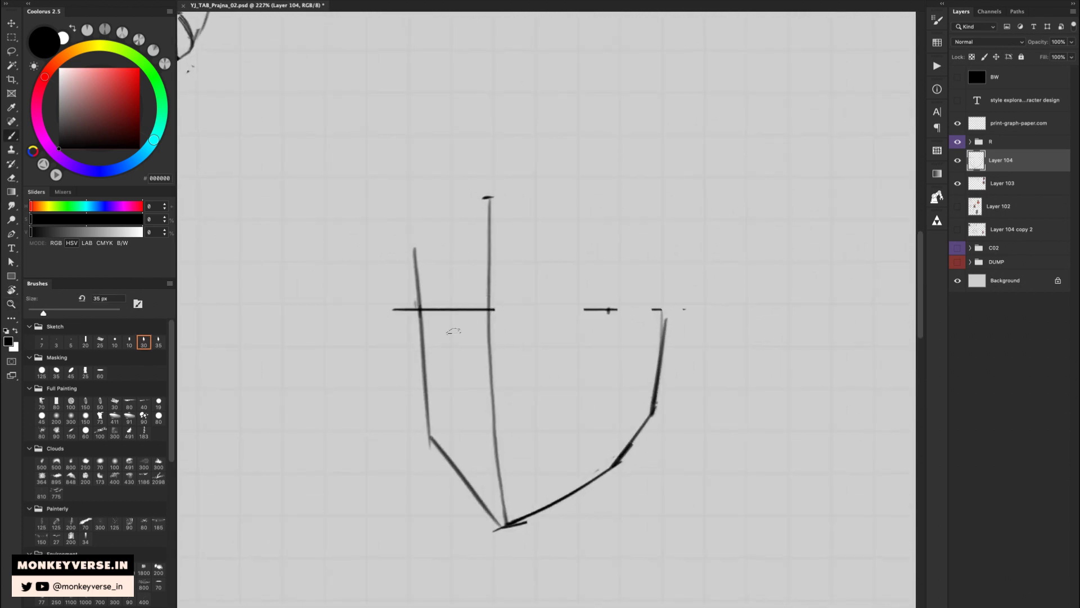
Sketch both half-closed eyes as short horizontal strokes just below the eye line, add a small nose mark and clean up strays.
{"action": "key", "text": "b"}
{"action": "key", "text": "bracketleft"}
{"action": "mouse_move", "coordinate": [434, 327]}
{"action": "left_mouse_down"}
{"action": "mouse_move", "coordinate": [472, 332]}
{"action": "mouse_move", "coordinate": [453, 341]}
{"action": "left_mouse_up"}
{"action": "key", "text": "z"}
{"action": "mouse_move", "coordinate": [529, 310]}
{"action": "left_mouse_down"}
{"action": "mouse_move", "coordinate": [470, 327]}
{"action": "mouse_move", "coordinate": [587, 326]}
{"action": "mouse_move", "coordinate": [539, 337]}
{"action": "left_mouse_up"}
{"action": "key", "text": "b"}
{"action": "key", "text": "ctrl+z"}
{"action": "key", "text": "ctrl+z"}
{"action": "key", "text": "z"}
{"action": "mouse_move", "coordinate": [583, 305]}
{"action": "left_mouse_down"}
{"action": "mouse_move", "coordinate": [516, 317]}
{"action": "mouse_move", "coordinate": [570, 335]}
{"action": "left_mouse_up"}
{"action": "key", "text": "e"}
{"action": "mouse_move", "coordinate": [507, 308]}
{"action": "left_mouse_down"}
{"action": "mouse_move", "coordinate": [480, 309]}
{"action": "mouse_move", "coordinate": [468, 293]}
{"action": "mouse_move", "coordinate": [484, 359]}
{"action": "left_mouse_up"}
{"action": "key", "text": "b"}
{"action": "key", "text": "z"}
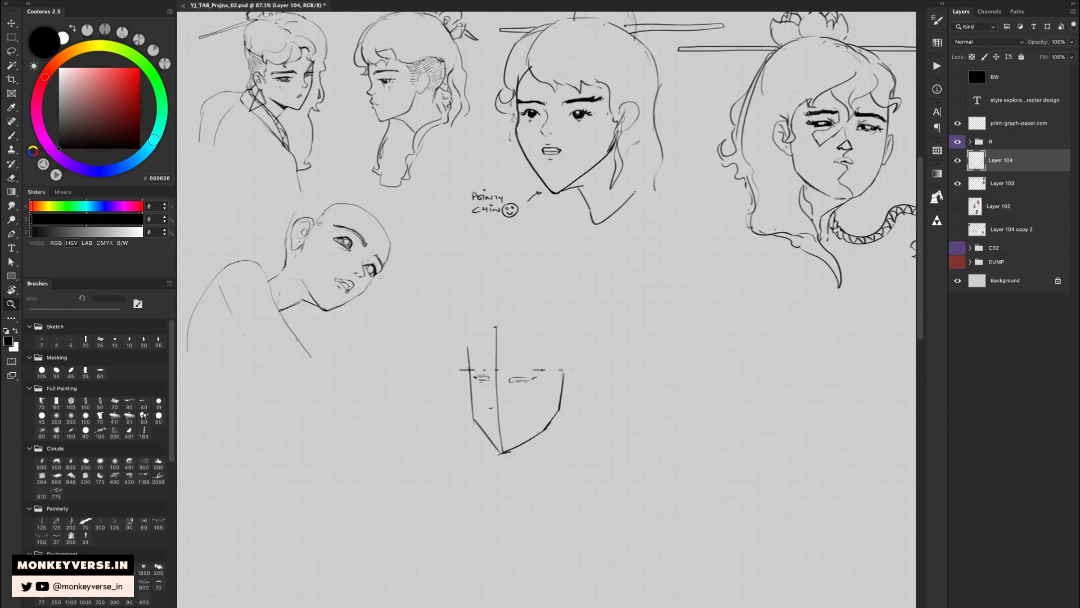
Draw two flat eyebrows along the horizontal line, one on each side of the centre line.
{"action": "key", "text": "b"}
{"action": "key", "text": "super+z"}
{"action": "left_click_drag", "start_coordinate": [474, 367], "coordinate": [495, 369]}
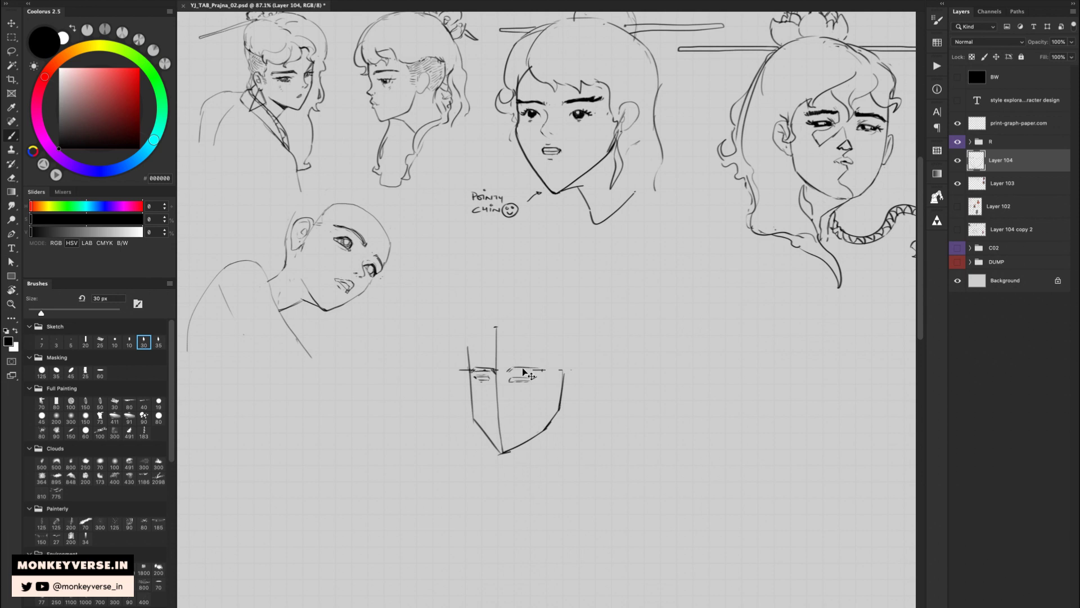
{"action": "left_click_drag", "start_coordinate": [508, 369], "coordinate": [545, 369]}
Erase the centre line between the brows and down through the nose area, and strengthen the wide side's inner brow end.
{"action": "mouse_move", "coordinate": [498, 376]}
{"action": "left_mouse_down"}
{"action": "mouse_move", "coordinate": [498, 403]}
{"action": "mouse_move", "coordinate": [499, 368]}
{"action": "mouse_move", "coordinate": [500, 385]}
{"action": "mouse_move", "coordinate": [496, 360]}
{"action": "left_mouse_up"}
{"action": "key", "text": "e"}
{"action": "key", "text": "b"}
{"action": "key", "text": "e"}
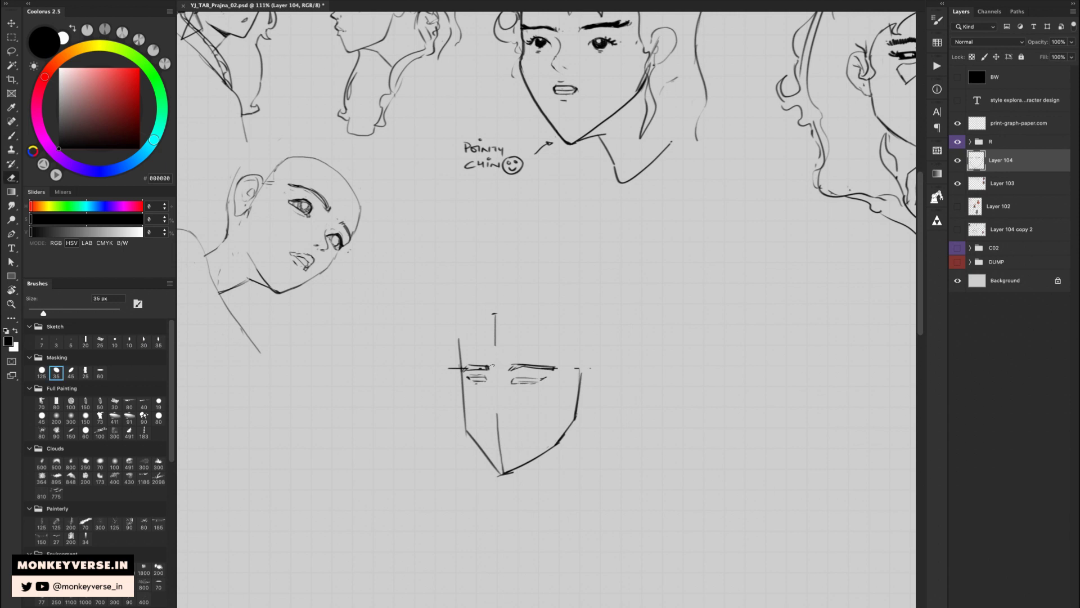
{"action": "key", "text": "b"}
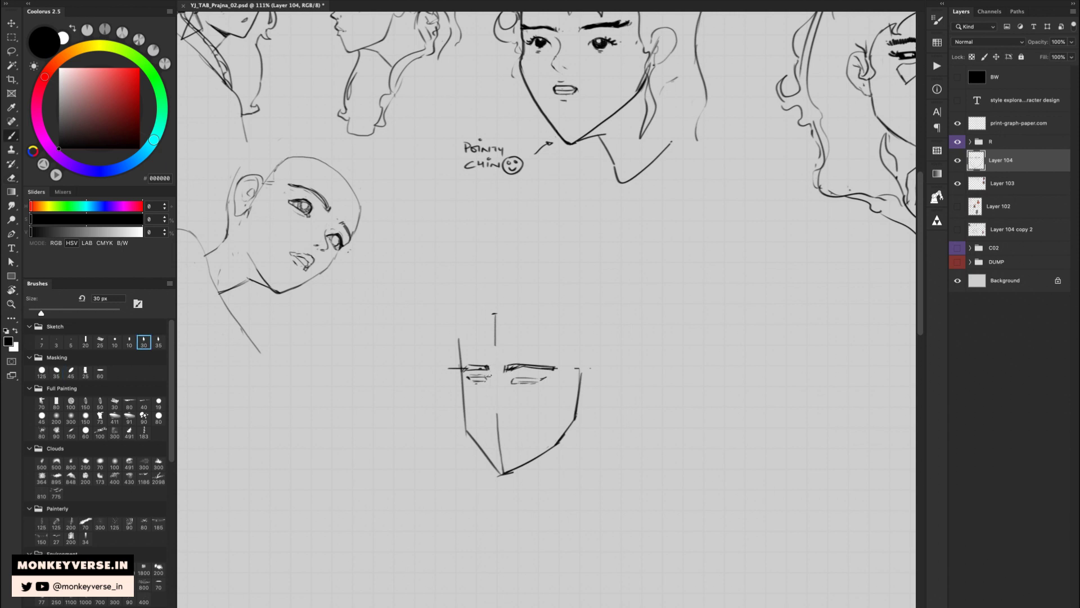
Draw the nose curving down from the narrow side's inner brow, with a nostril mark and small closed lips beneath it.
{"action": "mouse_move", "coordinate": [489, 370]}
{"action": "left_mouse_down"}
{"action": "mouse_move", "coordinate": [497, 402]}
{"action": "mouse_move", "coordinate": [483, 398]}
{"action": "mouse_move", "coordinate": [501, 434]}
{"action": "mouse_move", "coordinate": [514, 414]}
{"action": "mouse_move", "coordinate": [498, 418]}
{"action": "mouse_move", "coordinate": [514, 433]}
{"action": "left_mouse_up"}
{"action": "key", "text": "super+z"}
{"action": "key", "text": "super+z"}
{"action": "key", "text": "super+z"}
{"action": "key", "text": "super+z"}
{"action": "key", "text": "e"}
{"action": "key", "text": "b"}
{"action": "key", "text": "z"}
{"action": "key", "text": "b"}
{"action": "key", "text": "ctrl+z"}
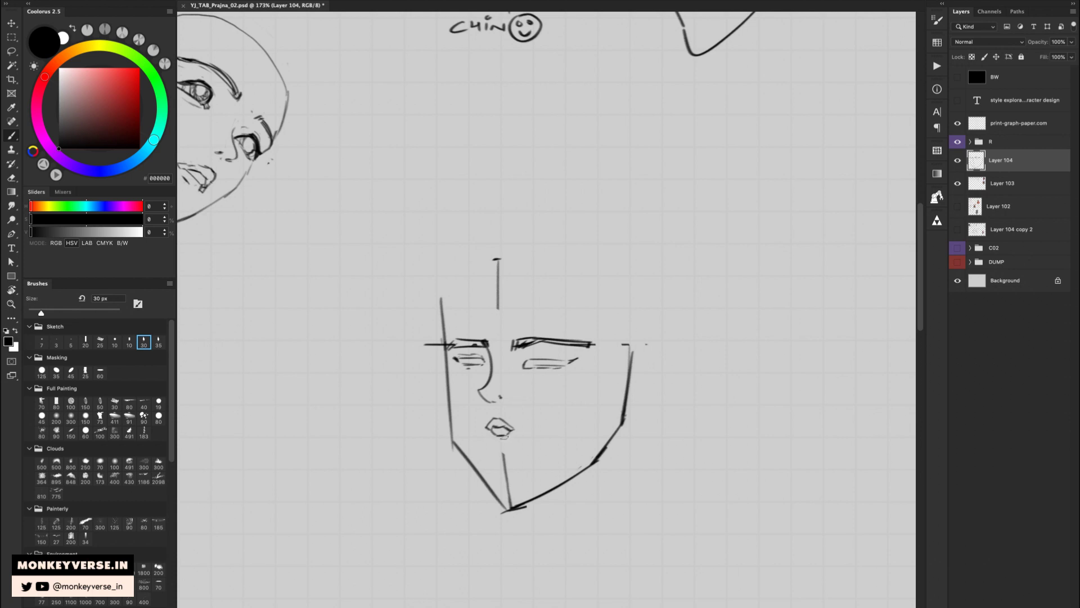
Erase the remaining centre line above the chin and refine the nose tip with a nostril dot.
{"action": "key", "text": "e"}
{"action": "left_click_drag", "start_coordinate": [503, 454], "coordinate": [510, 491]}
{"action": "key", "text": "z"}
{"action": "mouse_move", "coordinate": [562, 409]}
{"action": "left_mouse_down"}
{"action": "mouse_move", "coordinate": [501, 416]}
{"action": "mouse_move", "coordinate": [541, 390]}
{"action": "mouse_move", "coordinate": [540, 401]}
{"action": "mouse_move", "coordinate": [522, 378]}
{"action": "mouse_move", "coordinate": [510, 386]}
{"action": "left_mouse_up"}
{"action": "key", "text": "e"}
{"action": "key", "text": "bracketleft"}
{"action": "key", "text": "bracketleft"}
{"action": "key", "text": "bracketleft"}
{"action": "key", "text": "b"}
{"action": "key", "text": "ctrl+z"}
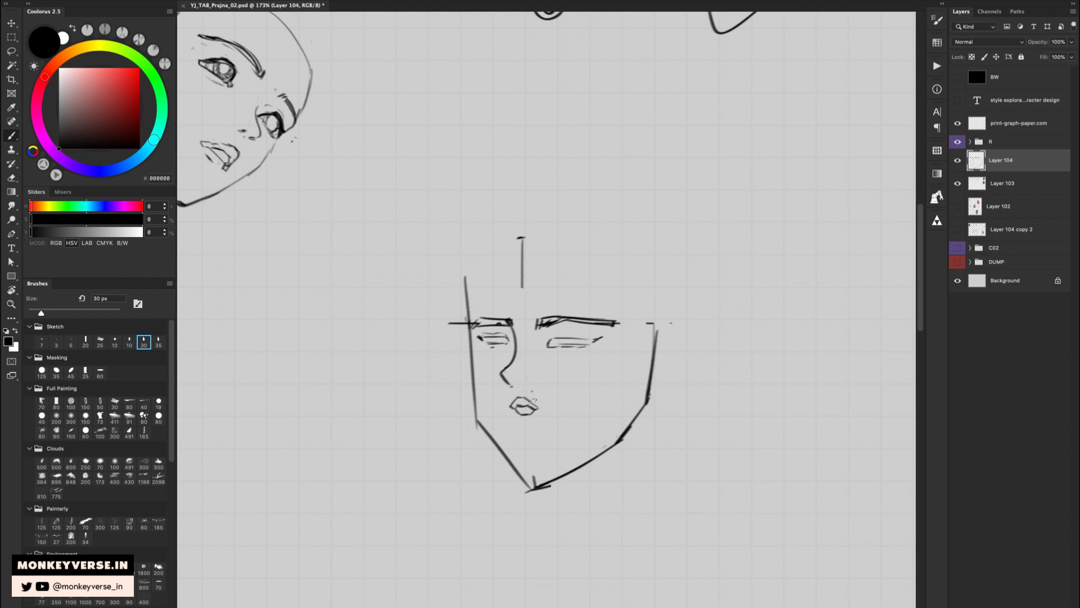
{"action": "left_click", "coordinate": [522, 382]}
Lasso the lips and enlarge them slightly with Free Transform, then deselect them.
{"action": "key", "text": "l"}
{"action": "mouse_move", "coordinate": [528, 389]}
{"action": "left_mouse_down"}
{"action": "mouse_move", "coordinate": [557, 397]}
{"action": "mouse_move", "coordinate": [567, 384]}
{"action": "mouse_move", "coordinate": [535, 413]}
{"action": "left_mouse_up"}
{"action": "key", "text": "ctrl+t"}
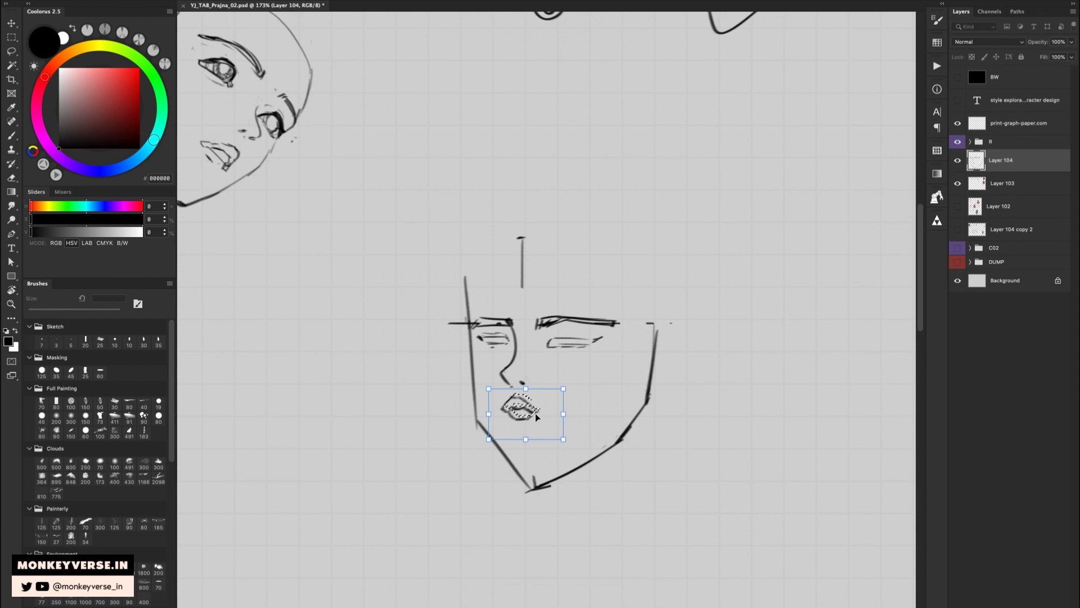
{"action": "key", "text": "Return"}
{"action": "key", "text": "ctrl+d"}
{"action": "scroll", "coordinate": [563, 354], "scroll_direction": "down", "scroll_amount": 2}
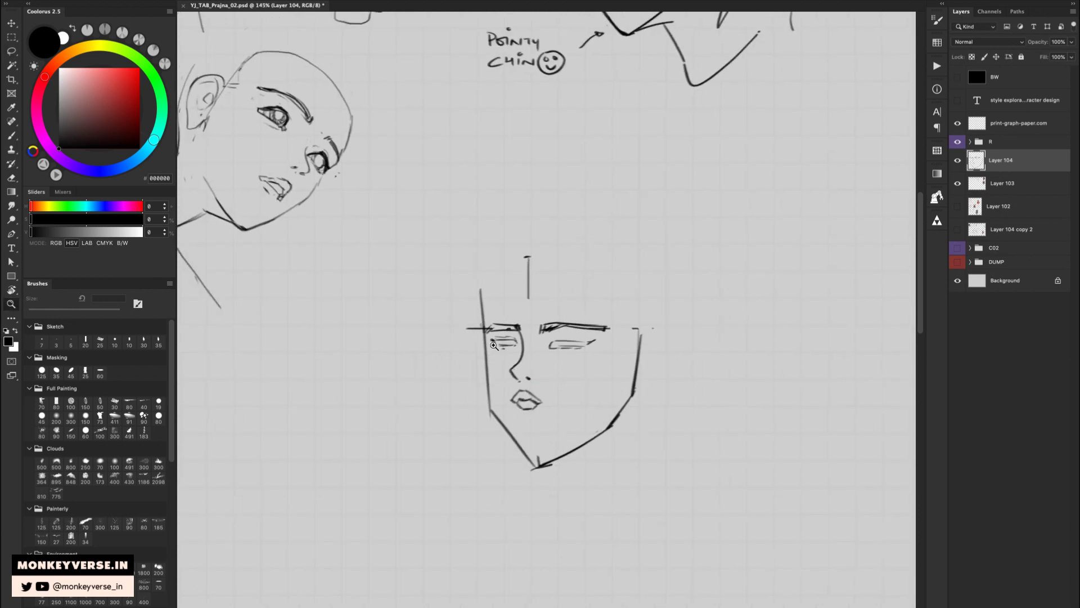
Erase the eye-line overshoot and upper contour on the narrow side and redraw the temple slanting in to the eye socket.
{"action": "key", "text": "e"}
{"action": "left_click_drag", "start_coordinate": [468, 330], "coordinate": [484, 324]}
{"action": "left_click_drag", "start_coordinate": [481, 286], "coordinate": [484, 346]}
{"action": "key", "text": "b"}
{"action": "left_click_drag", "start_coordinate": [481, 292], "coordinate": [487, 384]}
{"action": "key", "text": "e"}
{"action": "key", "text": "b"}
{"action": "key", "text": "e"}
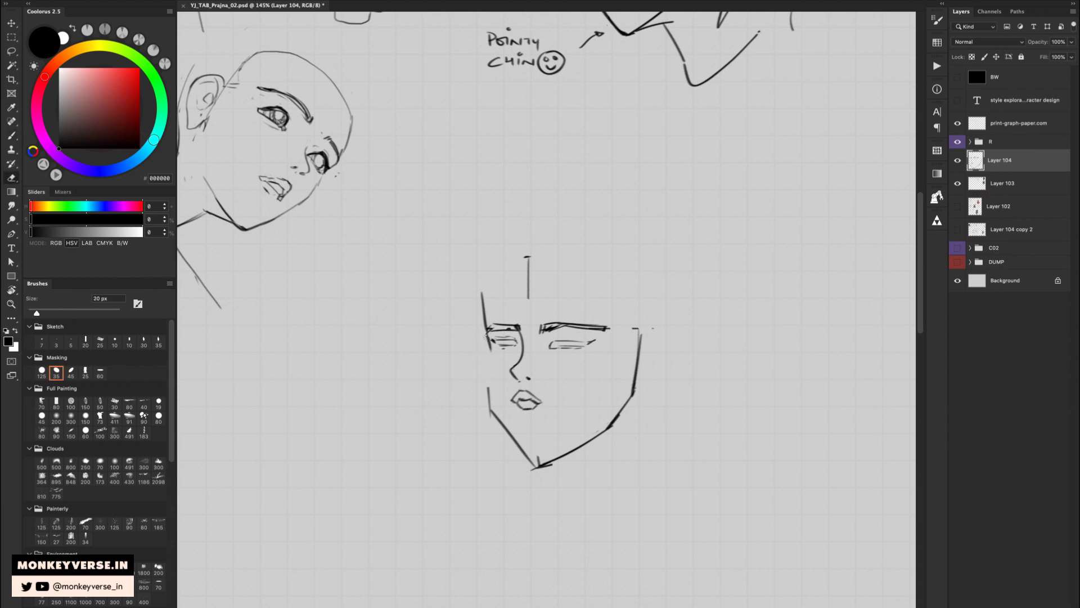
Erase the narrow side's straight cheek and angled jaw and redraw them as one smooth curve down towards the chin.
{"action": "left_click_drag", "start_coordinate": [488, 337], "coordinate": [488, 394]}
{"action": "key", "text": "b"}
{"action": "key", "text": "super+z"}
{"action": "key", "text": "super+z"}
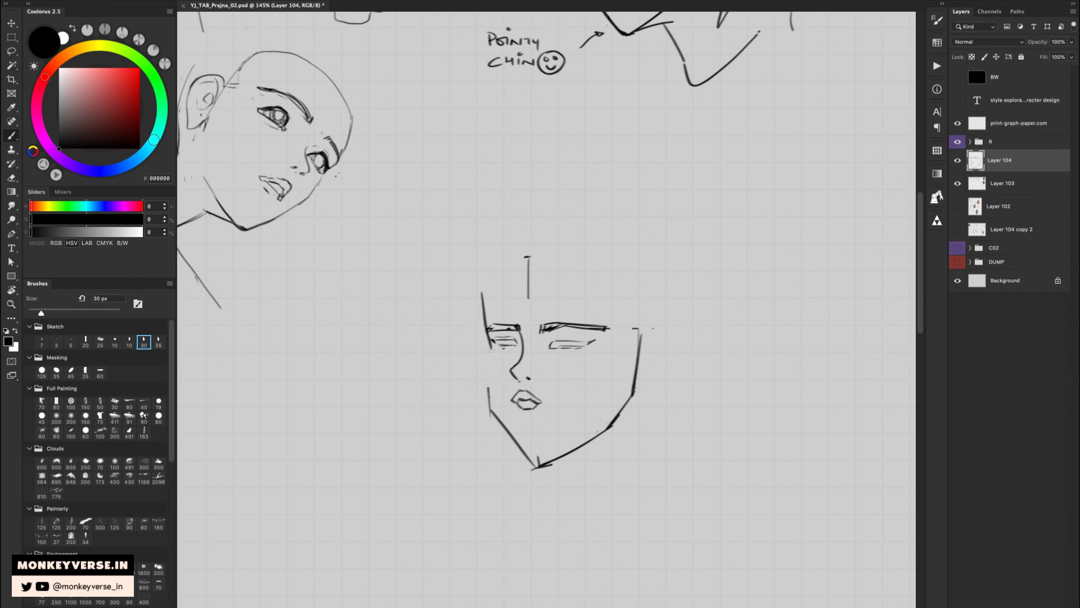
{"action": "left_click_drag", "start_coordinate": [490, 346], "coordinate": [487, 426]}
{"action": "key", "text": "ctrl+z"}
{"action": "key", "text": "e"}
{"action": "left_click_drag", "start_coordinate": [487, 379], "coordinate": [497, 438]}
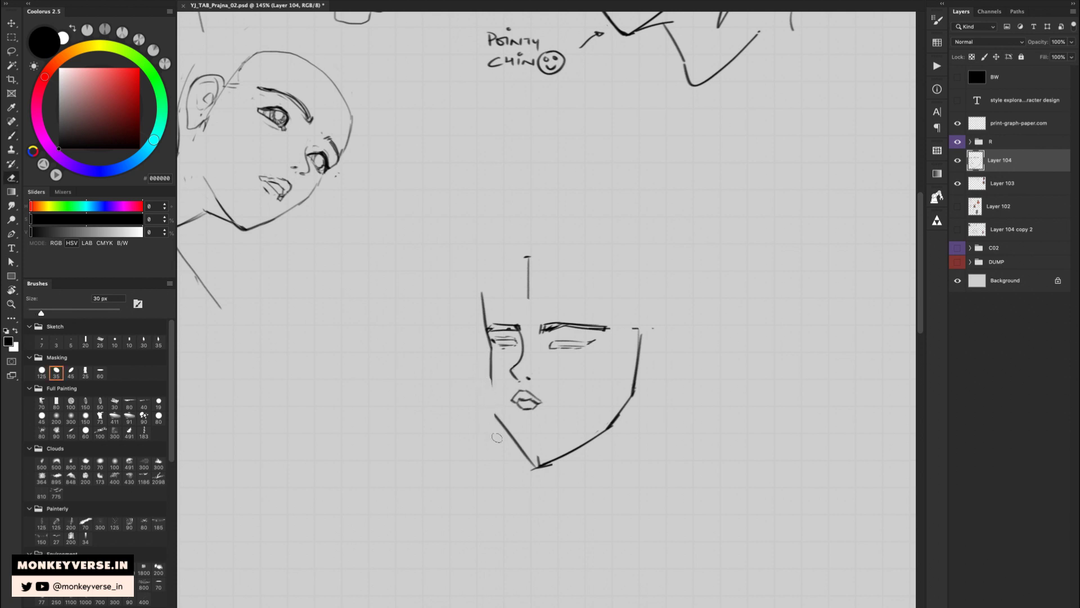
{"action": "key", "text": "b"}
{"action": "mouse_move", "coordinate": [492, 376]}
{"action": "left_mouse_down"}
{"action": "mouse_move", "coordinate": [518, 450]}
{"action": "mouse_move", "coordinate": [531, 467]}
{"action": "mouse_move", "coordinate": [534, 459]}
{"action": "left_mouse_up"}
{"action": "key", "text": "e"}
{"action": "key", "text": "b"}
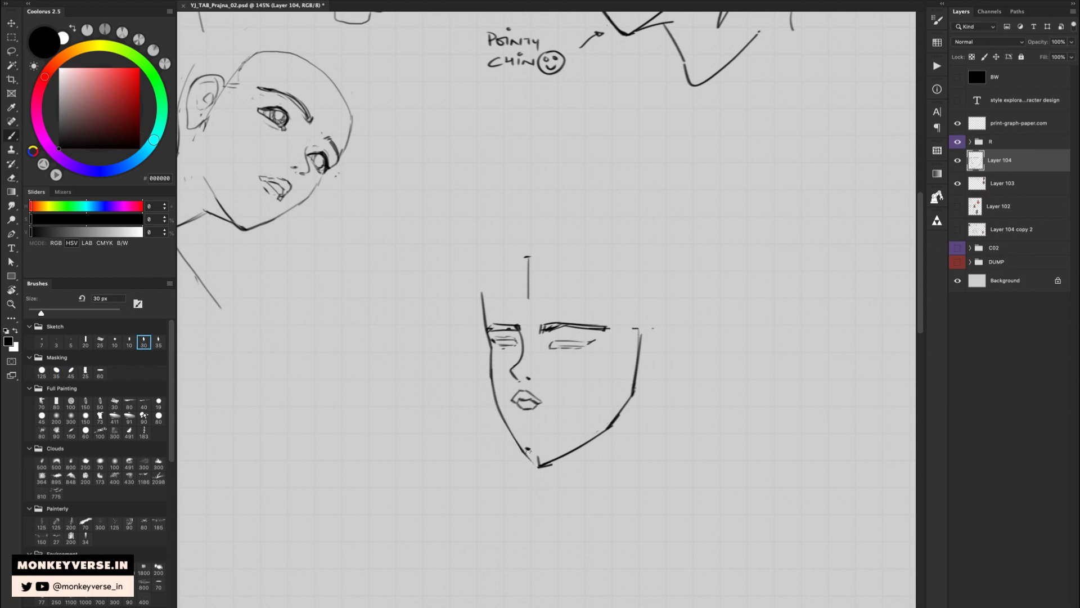
Erase the pointed chin and wide-side jaw and redraw a shorter, blunter chin with the jaw rising to the cheek.
{"action": "key", "text": "e"}
{"action": "mouse_move", "coordinate": [524, 456]}
{"action": "left_mouse_down"}
{"action": "mouse_move", "coordinate": [541, 465]}
{"action": "mouse_move", "coordinate": [610, 431]}
{"action": "left_mouse_up"}
{"action": "key", "text": "b"}
{"action": "left_click_drag", "start_coordinate": [529, 448], "coordinate": [593, 423]}
{"action": "key", "text": "ctrl+z"}
{"action": "mouse_move", "coordinate": [529, 448]}
{"action": "left_mouse_down"}
{"action": "mouse_move", "coordinate": [627, 382]}
{"action": "mouse_move", "coordinate": [604, 417]}
{"action": "mouse_move", "coordinate": [631, 384]}
{"action": "mouse_move", "coordinate": [599, 426]}
{"action": "mouse_move", "coordinate": [631, 362]}
{"action": "left_mouse_up"}
{"action": "key", "text": "e"}
{"action": "key", "text": "b"}
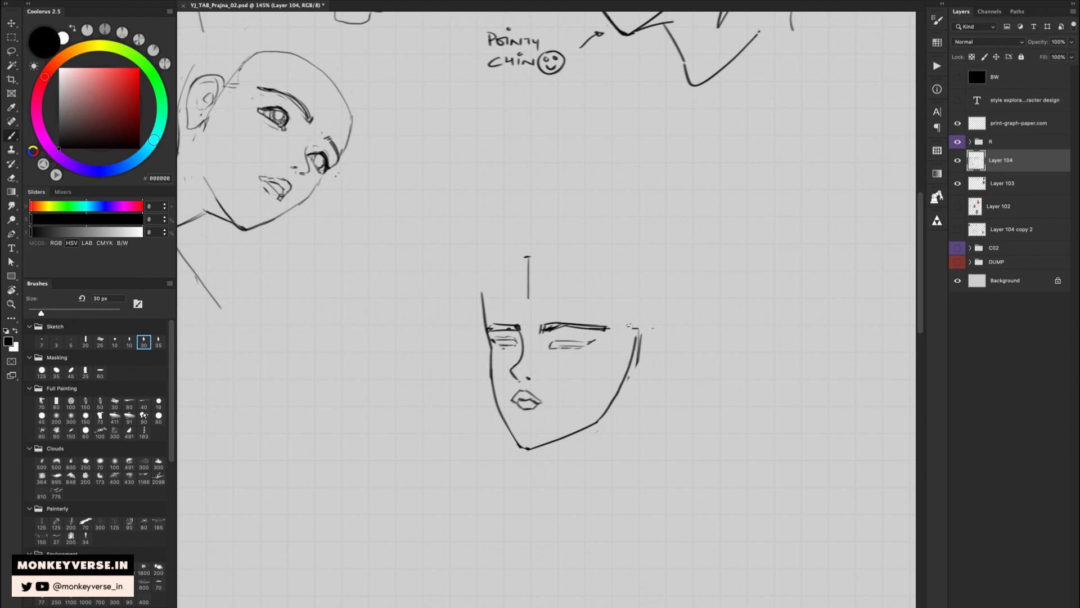
Erase the doubled cheek contour and leftover eye-line stub on the wide side of the face.
{"action": "mouse_move", "coordinate": [630, 325]}
{"action": "left_mouse_down"}
{"action": "mouse_move", "coordinate": [619, 384]}
{"action": "mouse_move", "coordinate": [626, 370]}
{"action": "left_mouse_up"}
{"action": "key", "text": "ctrl+z"}
{"action": "key", "text": "e"}
{"action": "left_click_drag", "start_coordinate": [640, 328], "coordinate": [624, 383]}
{"action": "key", "text": "z"}
{"action": "mouse_move", "coordinate": [596, 325]}
{"action": "left_mouse_down"}
{"action": "mouse_move", "coordinate": [672, 278]}
{"action": "mouse_move", "coordinate": [550, 272]}
{"action": "left_mouse_up"}
{"action": "key", "text": "r"}
{"action": "key", "text": "e"}
{"action": "mouse_move", "coordinate": [616, 277]}
{"action": "left_mouse_down"}
{"action": "mouse_move", "coordinate": [611, 303]}
{"action": "mouse_move", "coordinate": [594, 321]}
{"action": "mouse_move", "coordinate": [592, 305]}
{"action": "mouse_move", "coordinate": [570, 336]}
{"action": "left_mouse_up"}
Draw bolder upper eyelids over both half-closed eyes.
{"action": "key", "text": "b"}
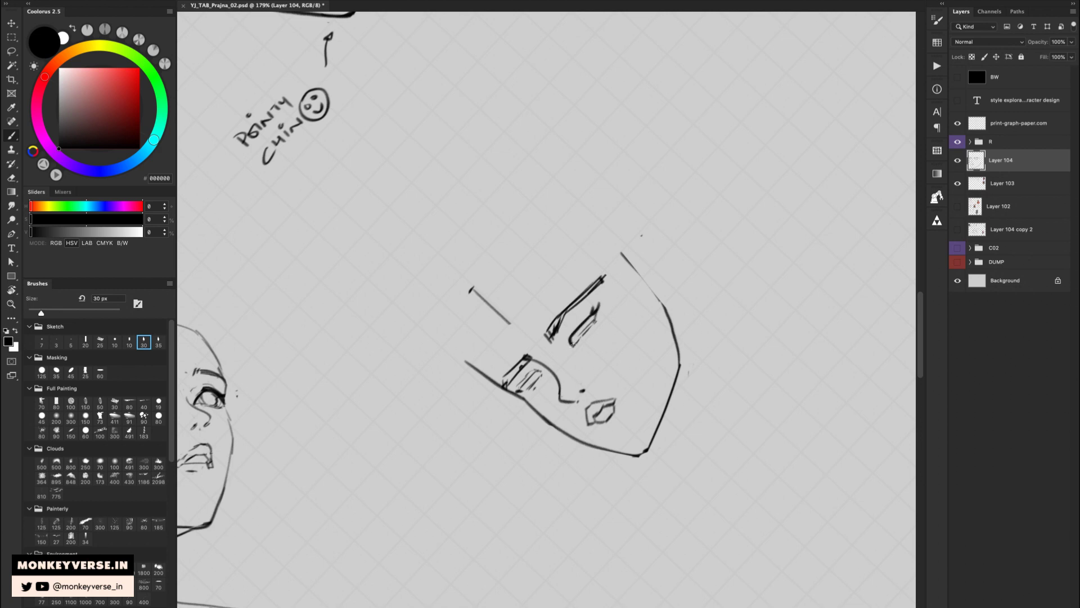
{"action": "mouse_move", "coordinate": [514, 392]}
{"action": "left_mouse_down"}
{"action": "mouse_move", "coordinate": [535, 366]}
{"action": "mouse_move", "coordinate": [518, 392]}
{"action": "left_mouse_up"}
{"action": "mouse_move", "coordinate": [522, 389]}
{"action": "left_mouse_down"}
{"action": "mouse_move", "coordinate": [511, 397]}
{"action": "mouse_move", "coordinate": [545, 370]}
{"action": "left_mouse_up"}
{"action": "key", "text": "Escape"}
{"action": "key", "text": "z"}
{"action": "key", "text": "b"}
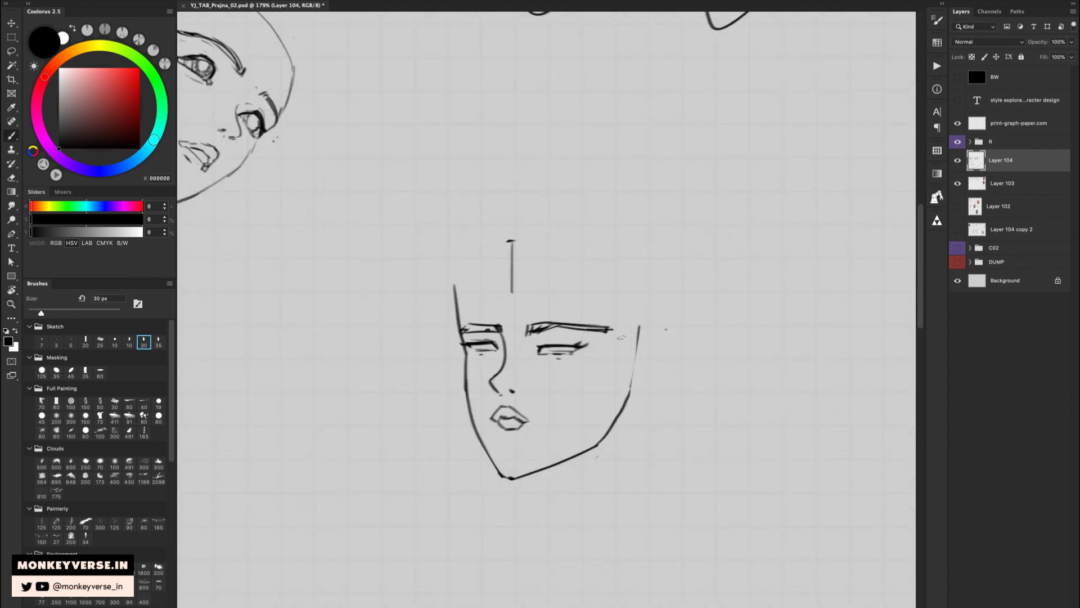
Trim the outer end of the wide side's eyebrow so it tapers downward and fill both eyebrows with dark strokes.
{"action": "key", "text": "e"}
{"action": "mouse_move", "coordinate": [583, 325]}
{"action": "left_mouse_down"}
{"action": "mouse_move", "coordinate": [612, 328]}
{"action": "mouse_move", "coordinate": [599, 332]}
{"action": "left_mouse_up"}
{"action": "key", "text": "b"}
{"action": "left_click_drag", "start_coordinate": [531, 326], "coordinate": [560, 324]}
{"action": "key", "text": "e"}
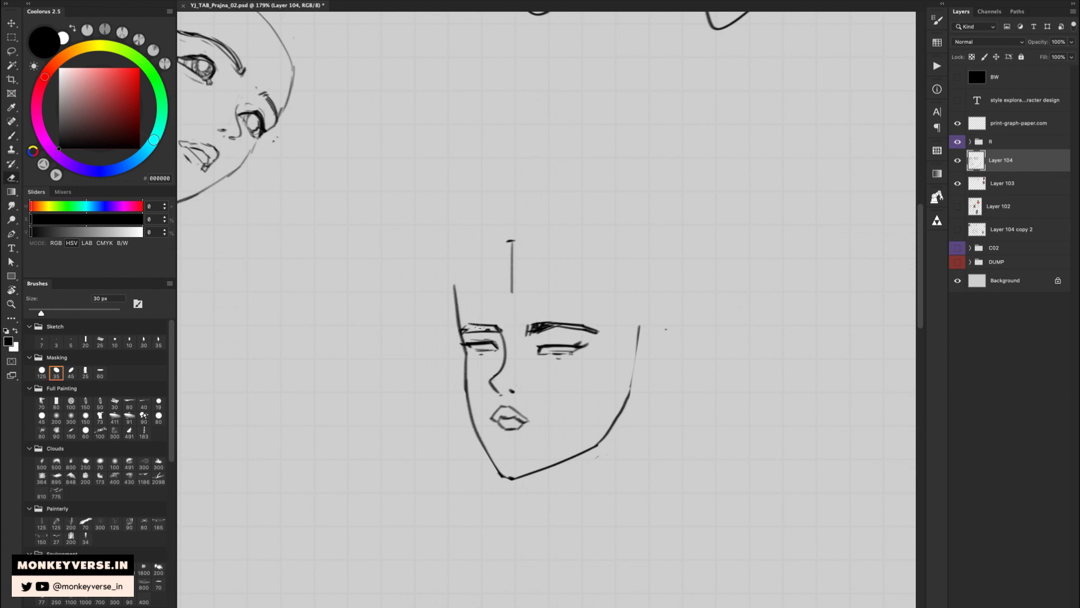
{"action": "key", "text": "b"}
{"action": "left_click_drag", "start_coordinate": [461, 330], "coordinate": [477, 328]}
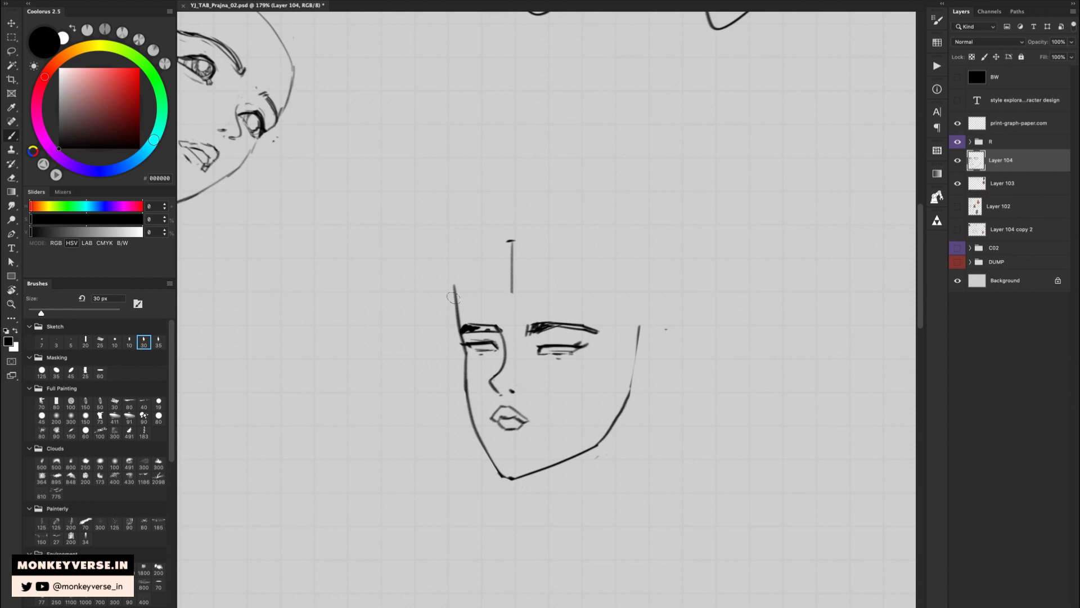
Erase the slanted temple line on the narrow side and redraw it more upright.
{"action": "key", "text": "e"}
{"action": "mouse_move", "coordinate": [454, 289]}
{"action": "left_mouse_down"}
{"action": "mouse_move", "coordinate": [462, 326]}
{"action": "mouse_move", "coordinate": [463, 284]}
{"action": "left_mouse_up"}
{"action": "key", "text": "b"}
Draw an ear at the wide side's cheek with inner folds and short sideburn strokes in front of it.
{"action": "mouse_move", "coordinate": [637, 348]}
{"action": "left_mouse_down"}
{"action": "mouse_move", "coordinate": [660, 356]}
{"action": "mouse_move", "coordinate": [635, 393]}
{"action": "mouse_move", "coordinate": [658, 346]}
{"action": "mouse_move", "coordinate": [655, 387]}
{"action": "mouse_move", "coordinate": [667, 349]}
{"action": "mouse_move", "coordinate": [666, 360]}
{"action": "mouse_move", "coordinate": [646, 342]}
{"action": "mouse_move", "coordinate": [633, 374]}
{"action": "left_mouse_up"}
{"action": "key", "text": "e"}
{"action": "key", "text": "b"}
{"action": "key", "text": "e"}
{"action": "key", "text": "b"}
{"action": "mouse_move", "coordinate": [634, 363]}
{"action": "left_mouse_down"}
{"action": "mouse_move", "coordinate": [635, 373]}
{"action": "mouse_move", "coordinate": [654, 342]}
{"action": "left_mouse_up"}
{"action": "key", "text": "e"}
{"action": "key", "text": "b"}
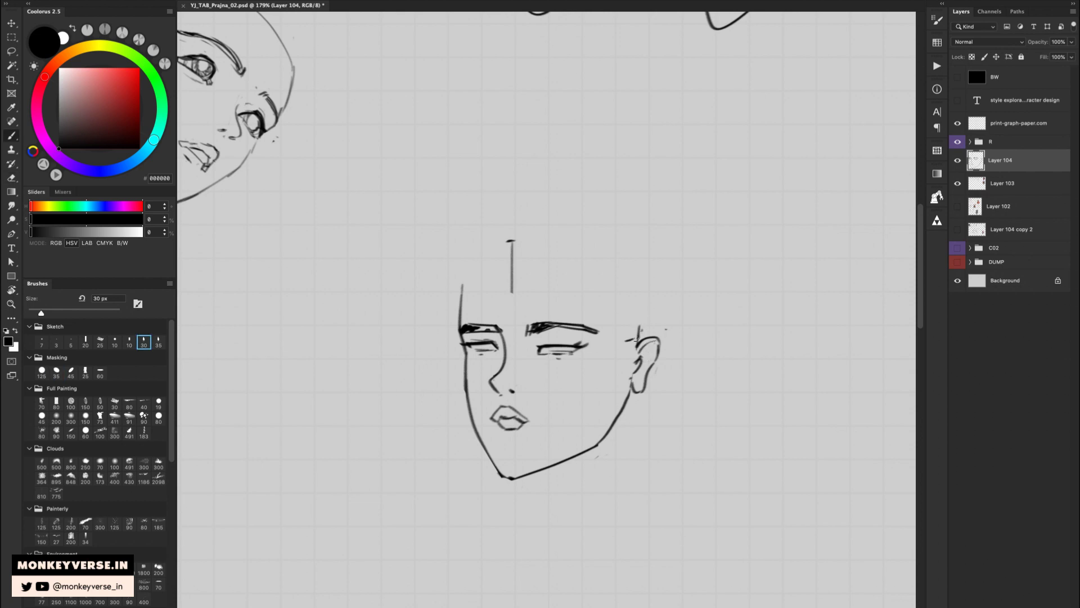
{"action": "mouse_move", "coordinate": [624, 351]}
{"action": "left_mouse_down"}
{"action": "mouse_move", "coordinate": [635, 345]}
{"action": "mouse_move", "coordinate": [633, 356]}
{"action": "left_mouse_up"}
Place a short hairline mark above the wide side's temple and erase the centre line on the forehead.
{"action": "left_click_drag", "start_coordinate": [613, 286], "coordinate": [619, 294]}
{"action": "key", "text": "e"}
{"action": "left_click_drag", "start_coordinate": [512, 293], "coordinate": [514, 210]}
{"action": "key", "text": "b"}
{"action": "left_click_drag", "start_coordinate": [471, 261], "coordinate": [553, 248]}
{"action": "key", "text": "super+z"}
Raise the wide side's upper eyelid to open the eye and thicken the narrow side's upper lid with outer lashes.
{"action": "key", "text": "z"}
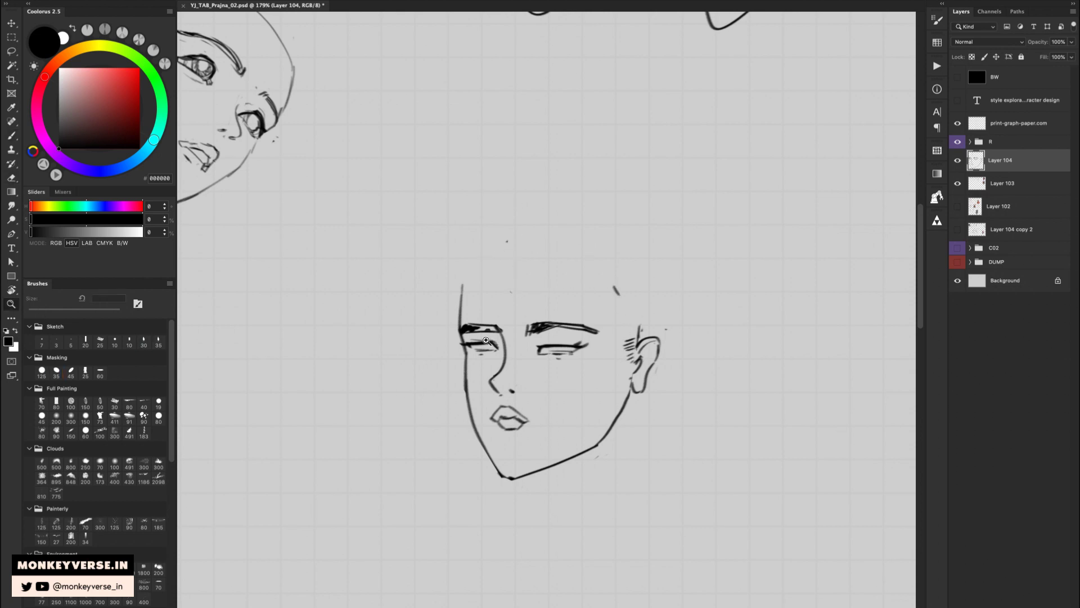
{"action": "mouse_move", "coordinate": [489, 341]}
{"action": "left_mouse_down"}
{"action": "mouse_move", "coordinate": [513, 341]}
{"action": "mouse_move", "coordinate": [495, 360]}
{"action": "left_mouse_up"}
{"action": "key", "text": "b"}
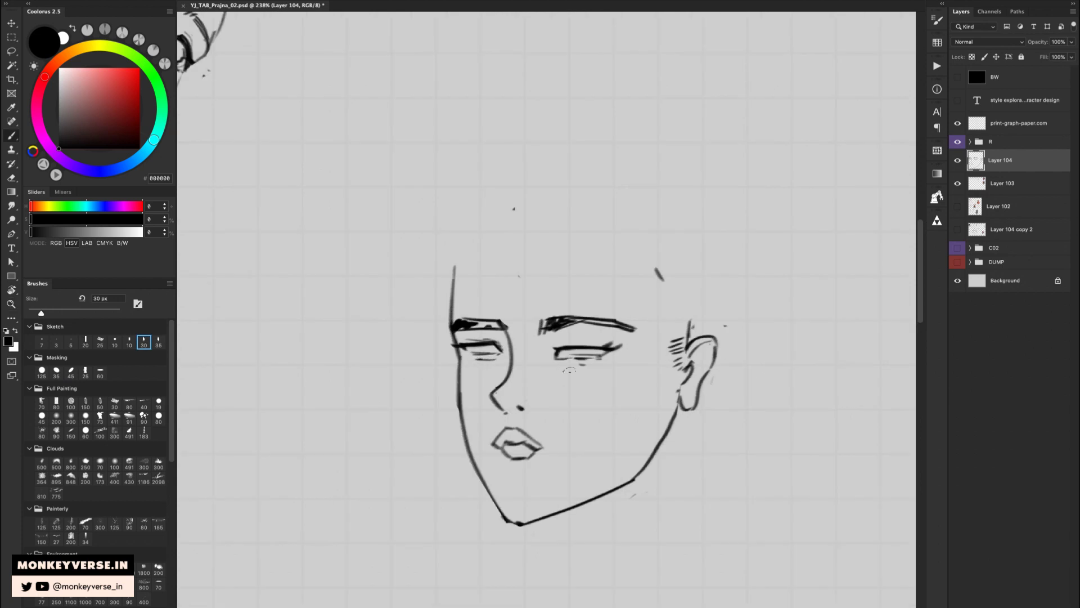
{"action": "key", "text": "e"}
{"action": "key", "text": "b"}
{"action": "mouse_move", "coordinate": [564, 341]}
{"action": "left_mouse_down"}
{"action": "mouse_move", "coordinate": [625, 339]}
{"action": "mouse_move", "coordinate": [599, 348]}
{"action": "mouse_move", "coordinate": [609, 348]}
{"action": "left_mouse_up"}
{"action": "key", "text": "e"}
{"action": "key", "text": "b"}
{"action": "mouse_move", "coordinate": [462, 341]}
{"action": "left_mouse_down"}
{"action": "mouse_move", "coordinate": [494, 343]}
{"action": "mouse_move", "coordinate": [444, 344]}
{"action": "mouse_move", "coordinate": [461, 350]}
{"action": "left_mouse_up"}
{"action": "key", "text": "e"}
{"action": "key", "text": "b"}
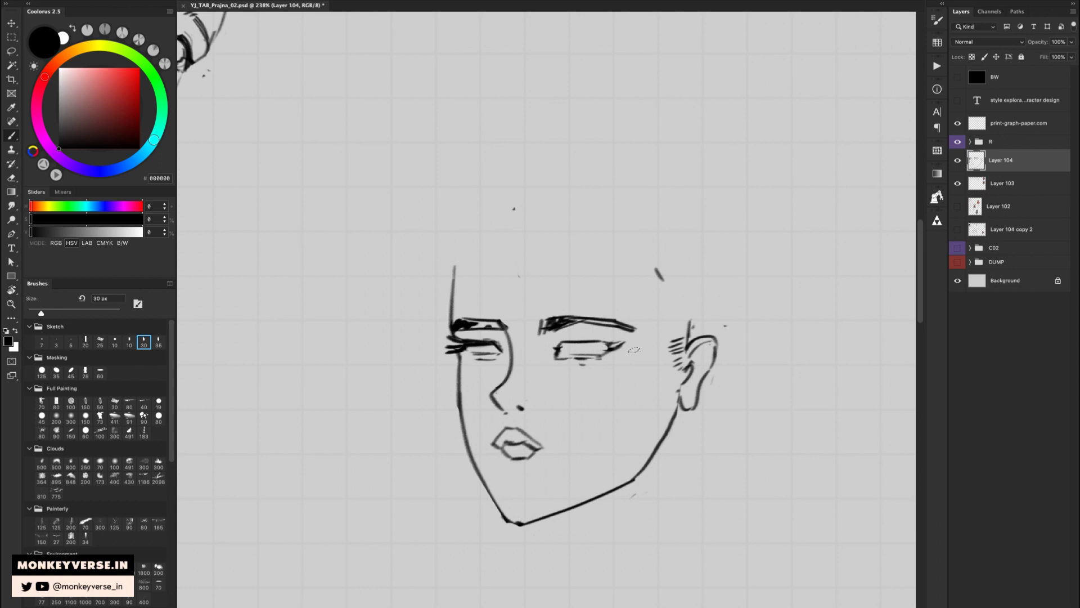
Add outer lashes to the wide side's eye and redraw the lower lid of the narrow side's eye.
{"action": "mouse_move", "coordinate": [611, 349]}
{"action": "left_mouse_down"}
{"action": "mouse_move", "coordinate": [626, 353]}
{"action": "mouse_move", "coordinate": [625, 342]}
{"action": "left_mouse_up"}
{"action": "left_click_drag", "start_coordinate": [605, 341], "coordinate": [619, 338]}
{"action": "key", "text": "e"}
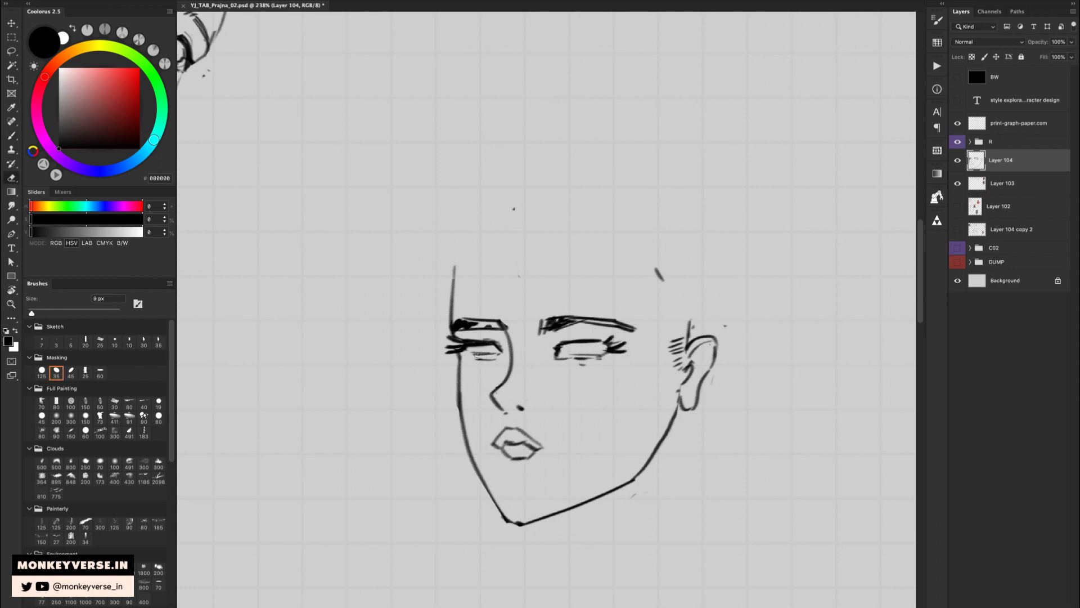
{"action": "mouse_move", "coordinate": [473, 354]}
{"action": "left_mouse_down"}
{"action": "mouse_move", "coordinate": [496, 362]}
{"action": "mouse_move", "coordinate": [474, 356]}
{"action": "left_mouse_up"}
{"action": "key", "text": "b"}
{"action": "left_click_drag", "start_coordinate": [491, 360], "coordinate": [504, 359]}
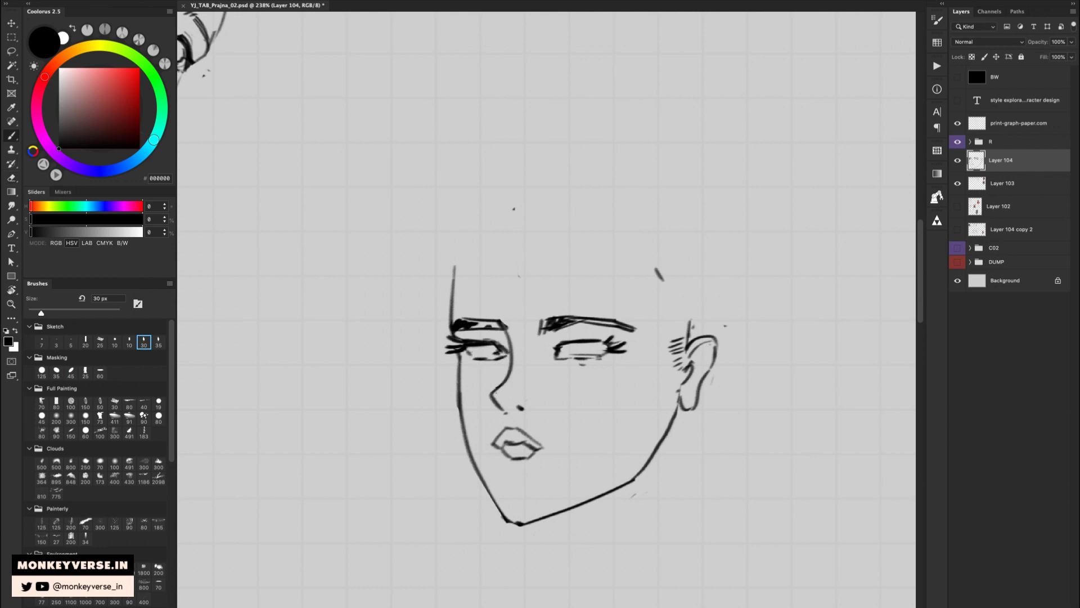
Draw round irises in both eyes and darken the pupil of the narrow side's eye.
{"action": "key", "text": "e"}
{"action": "key", "text": "b"}
{"action": "left_click_drag", "start_coordinate": [496, 344], "coordinate": [493, 358]}
{"action": "mouse_move", "coordinate": [564, 355]}
{"action": "left_mouse_down"}
{"action": "mouse_move", "coordinate": [587, 358]}
{"action": "mouse_move", "coordinate": [585, 344]}
{"action": "left_mouse_up"}
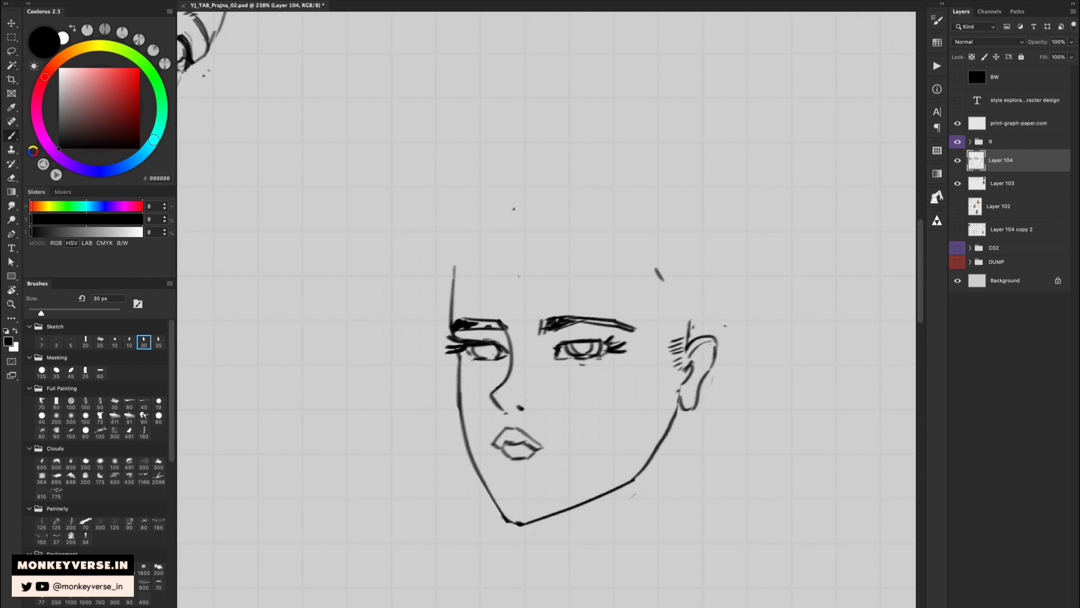
{"action": "left_click_drag", "start_coordinate": [479, 350], "coordinate": [485, 358]}
Draw a wavy fringe across the forehead with curled locks over the brows and a strand sweeping to the narrow side's temple.
{"action": "key", "text": "z"}
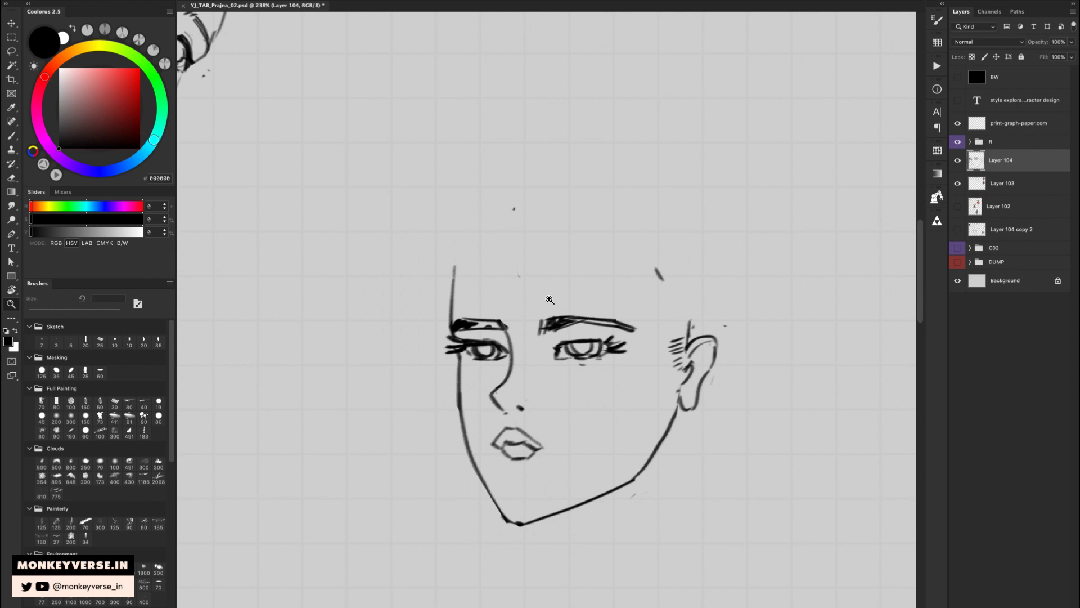
{"action": "mouse_move", "coordinate": [549, 299]}
{"action": "left_mouse_down"}
{"action": "mouse_move", "coordinate": [500, 318]}
{"action": "mouse_move", "coordinate": [539, 306]}
{"action": "left_mouse_up"}
{"action": "key", "text": "b"}
{"action": "mouse_move", "coordinate": [473, 312]}
{"action": "left_mouse_down"}
{"action": "mouse_move", "coordinate": [551, 262]}
{"action": "mouse_move", "coordinate": [601, 306]}
{"action": "left_mouse_up"}
{"action": "key", "text": "super+z"}
{"action": "left_click_drag", "start_coordinate": [504, 257], "coordinate": [536, 312]}
{"action": "mouse_move", "coordinate": [530, 258]}
{"action": "left_mouse_down"}
{"action": "mouse_move", "coordinate": [578, 293]}
{"action": "mouse_move", "coordinate": [622, 291]}
{"action": "mouse_move", "coordinate": [664, 296]}
{"action": "left_mouse_up"}
{"action": "left_click_drag", "start_coordinate": [512, 267], "coordinate": [469, 321]}
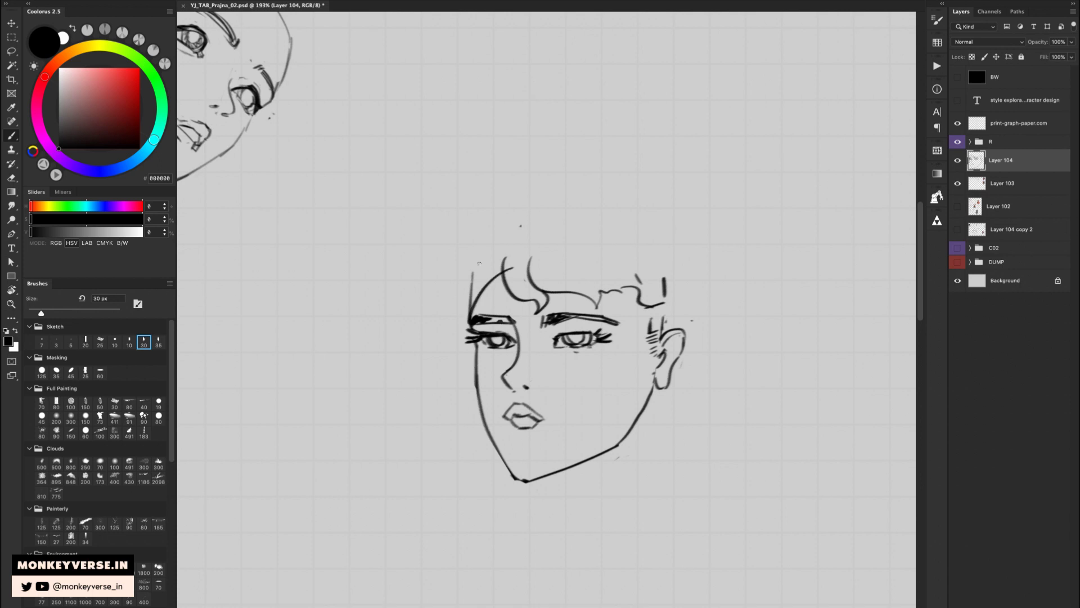
Outline the hair on the narrow side of the face with a curled side lock, sweeping up to the crown.
{"action": "key", "text": "e"}
{"action": "key", "text": "b"}
{"action": "mouse_move", "coordinate": [462, 280]}
{"action": "left_mouse_down"}
{"action": "mouse_move", "coordinate": [451, 386]}
{"action": "mouse_move", "coordinate": [471, 383]}
{"action": "mouse_move", "coordinate": [457, 219]}
{"action": "left_mouse_up"}
{"action": "key", "text": "ctrl+z"}
{"action": "mouse_move", "coordinate": [445, 325]}
{"action": "left_mouse_down"}
{"action": "mouse_move", "coordinate": [459, 208]}
{"action": "mouse_move", "coordinate": [497, 169]}
{"action": "left_mouse_up"}
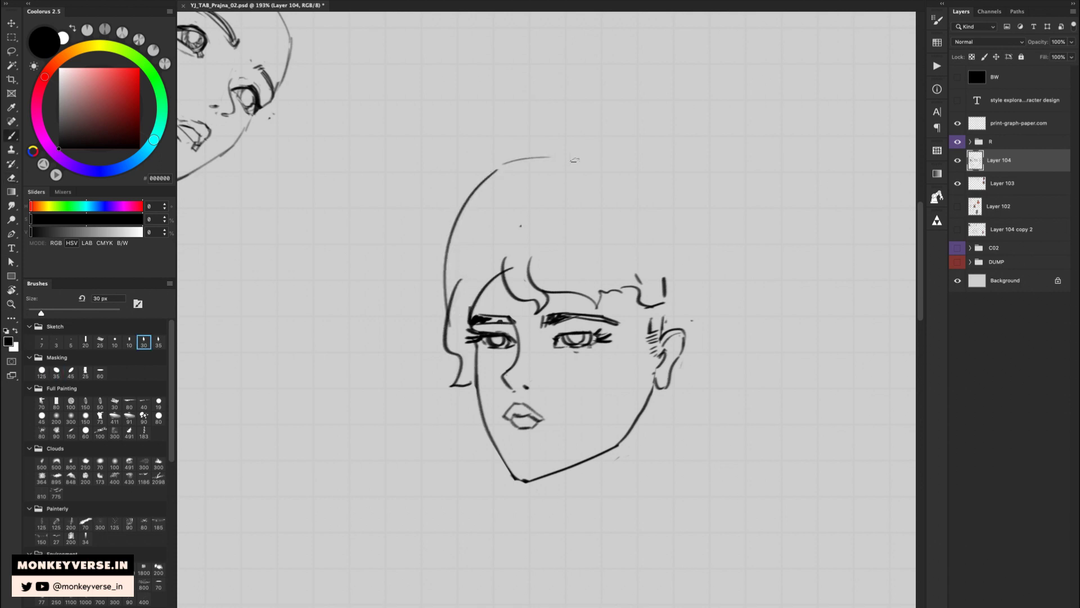
Finish the rounded crown of the hair and carry its outline down above and behind the ear.
{"action": "key", "text": "z"}
{"action": "mouse_move", "coordinate": [628, 207]}
{"action": "left_mouse_down"}
{"action": "mouse_move", "coordinate": [546, 243]}
{"action": "mouse_move", "coordinate": [519, 221]}
{"action": "mouse_move", "coordinate": [574, 182]}
{"action": "left_mouse_up"}
{"action": "key", "text": "b"}
{"action": "key", "text": "ctrl+z"}
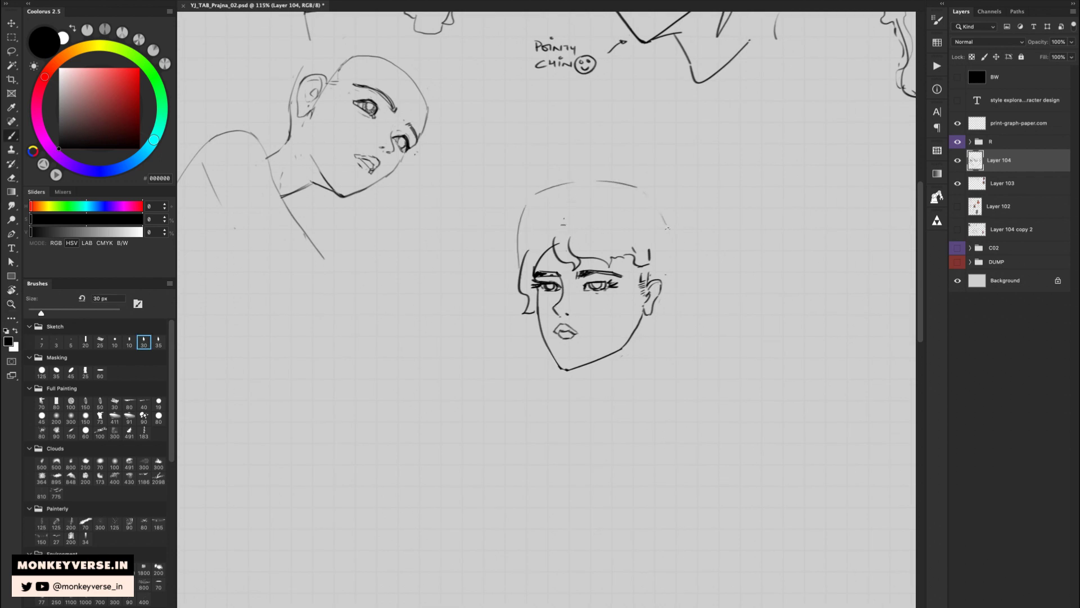
{"action": "left_click_drag", "start_coordinate": [669, 237], "coordinate": [669, 277]}
{"action": "key", "text": "ctrl+z"}
{"action": "left_click_drag", "start_coordinate": [667, 228], "coordinate": [649, 262]}
{"action": "left_click_drag", "start_coordinate": [592, 298], "coordinate": [585, 333]}
{"action": "key", "text": "b"}
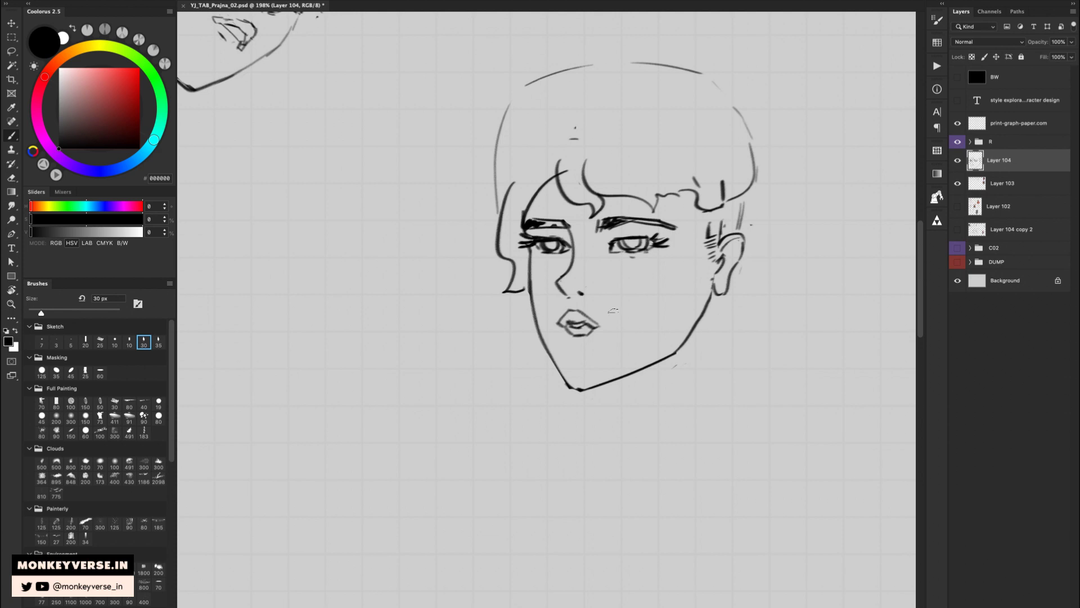
Draw a simple round bun on top of the new head.
{"action": "key", "text": "z"}
{"action": "mouse_move", "coordinate": [613, 310]}
{"action": "left_mouse_down"}
{"action": "mouse_move", "coordinate": [597, 310]}
{"action": "mouse_move", "coordinate": [618, 297]}
{"action": "left_mouse_up"}
{"action": "mouse_move", "coordinate": [646, 243]}
{"action": "left_mouse_down"}
{"action": "mouse_move", "coordinate": [625, 272]}
{"action": "mouse_move", "coordinate": [619, 231]}
{"action": "mouse_move", "coordinate": [641, 254]}
{"action": "mouse_move", "coordinate": [645, 240]}
{"action": "mouse_move", "coordinate": [641, 259]}
{"action": "mouse_move", "coordinate": [657, 241]}
{"action": "left_mouse_up"}
{"action": "key", "text": "b"}
{"action": "key", "text": "ctrl+z"}
{"action": "key", "text": "ctrl+z"}
Move the finished face sketch to the end of the line-art heads in the top row and merge Layer 104 into Layer 103.
{"action": "key", "text": "z"}
{"action": "key", "text": "v"}
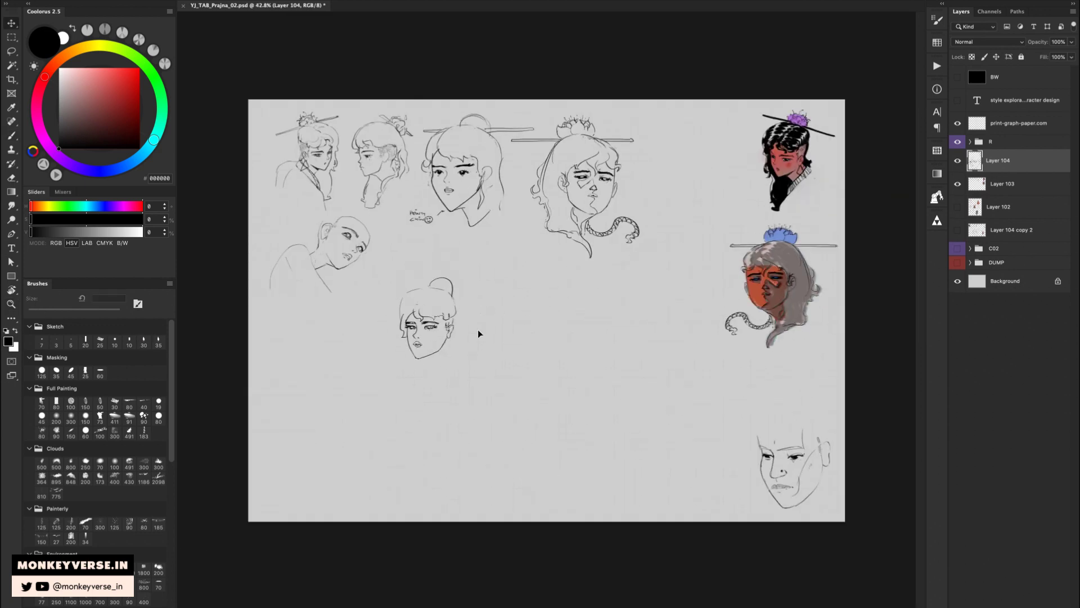
{"action": "mouse_move", "coordinate": [462, 315]}
{"action": "left_mouse_down"}
{"action": "mouse_move", "coordinate": [736, 164]}
{"action": "mouse_move", "coordinate": [711, 174]}
{"action": "left_mouse_up"}
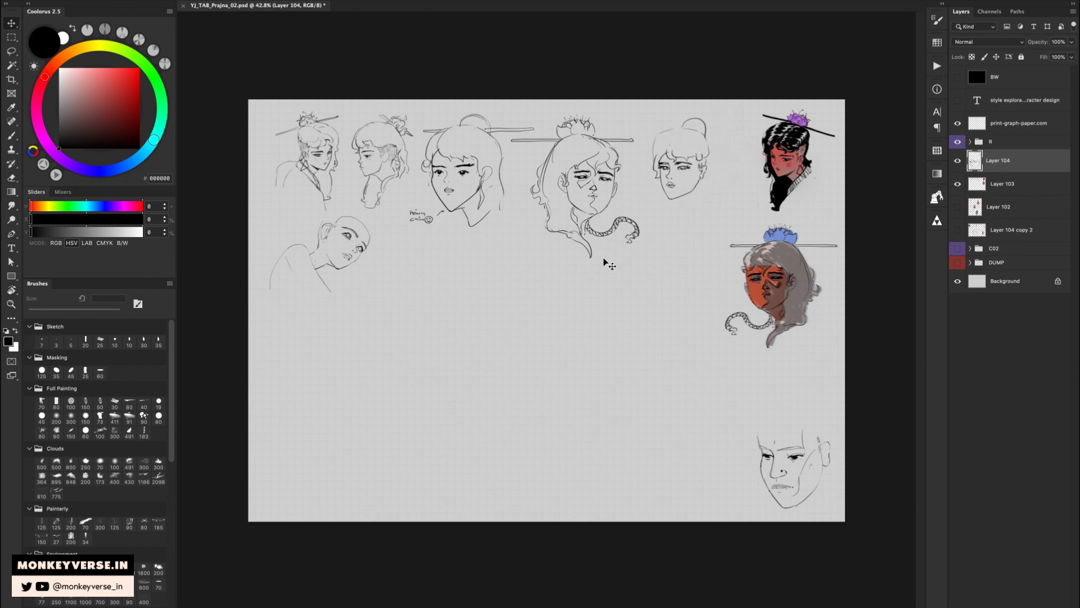
{"action": "key", "text": "ctrl+e"}
{"action": "key", "text": "z"}
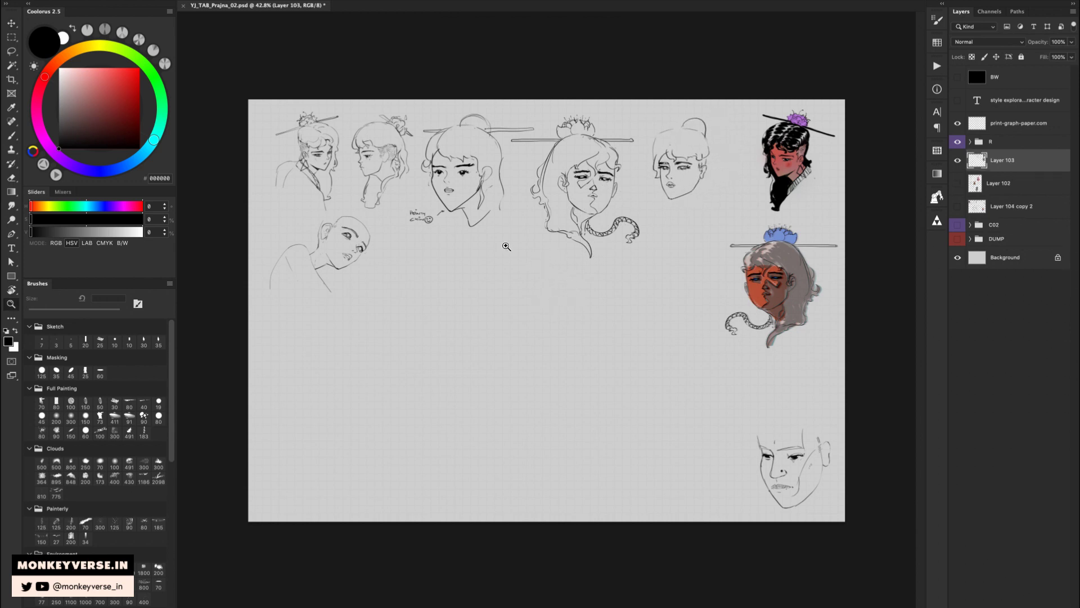
Write a circled 1 beside the first head and a circled 2 beside the fourth head in the top row.
{"action": "left_click", "coordinate": [324, 160]}
{"action": "key", "text": "b"}
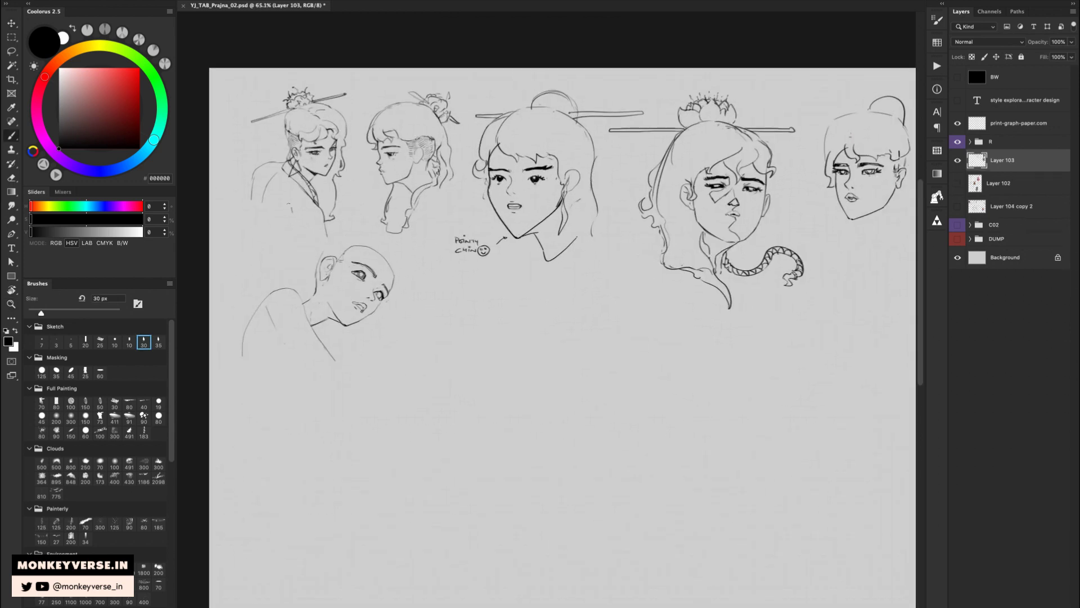
{"action": "left_click_drag", "start_coordinate": [664, 220], "coordinate": [633, 220]}
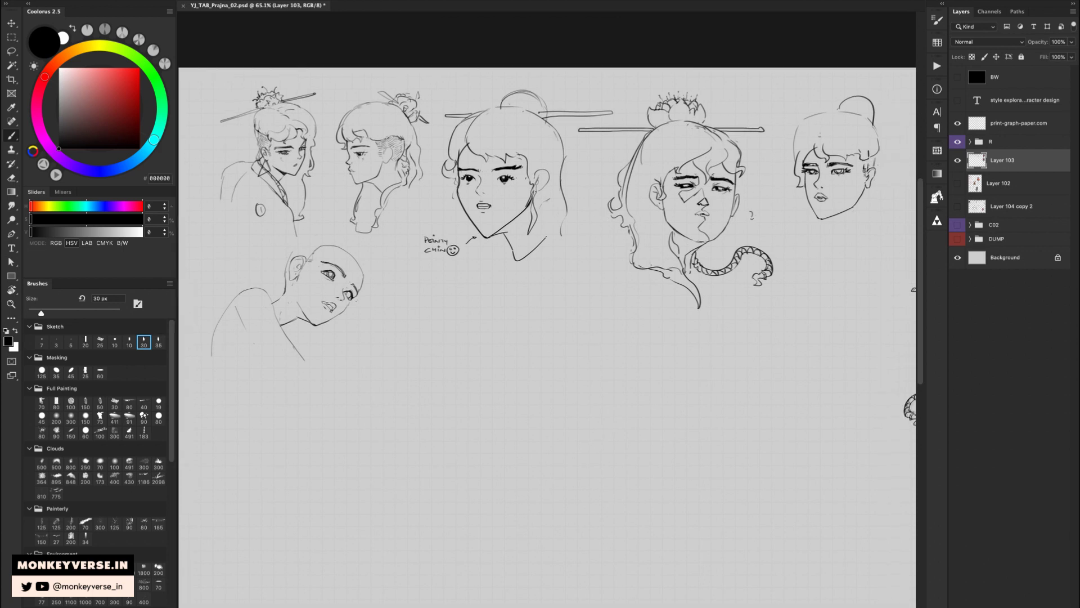
{"action": "key", "text": "z"}
{"action": "left_click_drag", "start_coordinate": [762, 210], "coordinate": [750, 215]}
{"action": "left_click_drag", "start_coordinate": [607, 224], "coordinate": [311, 202]}
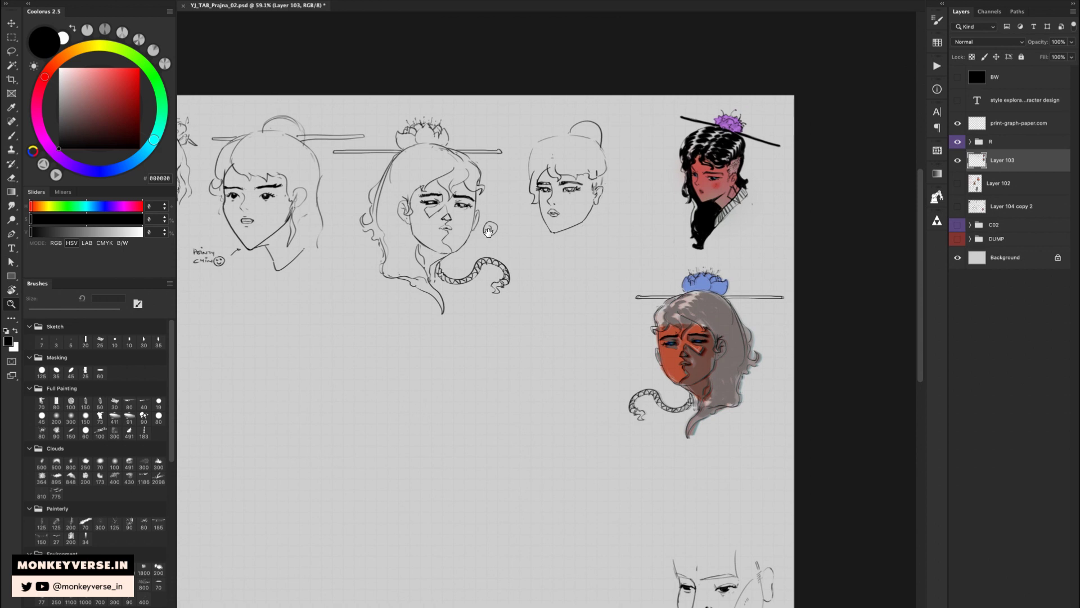
{"action": "mouse_move", "coordinate": [414, 378]}
{"action": "left_mouse_down"}
{"action": "mouse_move", "coordinate": [519, 223]}
{"action": "mouse_move", "coordinate": [615, 319]}
{"action": "mouse_move", "coordinate": [571, 291]}
{"action": "left_mouse_up"}
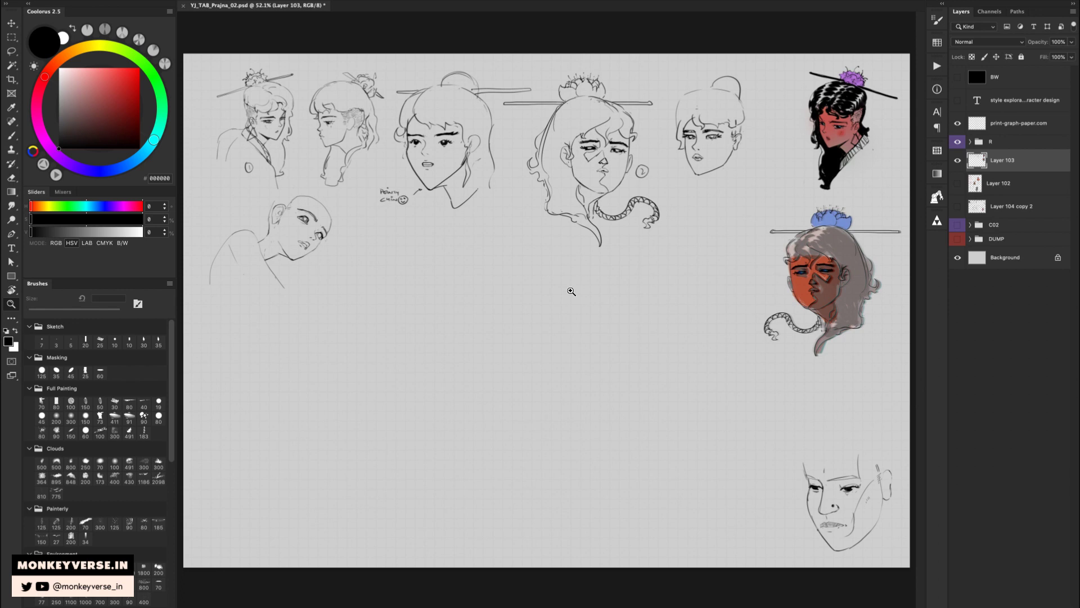
{"action": "key", "text": "l"}
{"action": "mouse_move", "coordinate": [545, 87]}
{"action": "left_mouse_down"}
{"action": "mouse_move", "coordinate": [507, 97]}
{"action": "mouse_move", "coordinate": [497, 114]}
{"action": "mouse_move", "coordinate": [514, 211]}
{"action": "mouse_move", "coordinate": [420, 272]}
{"action": "mouse_move", "coordinate": [367, 206]}
{"action": "mouse_move", "coordinate": [391, 90]}
{"action": "mouse_move", "coordinate": [476, 48]}
{"action": "left_mouse_up"}
{"action": "mouse_move", "coordinate": [262, 192]}
{"action": "left_mouse_down"}
{"action": "mouse_move", "coordinate": [323, 357]}
{"action": "mouse_move", "coordinate": [295, 184]}
{"action": "left_mouse_up"}
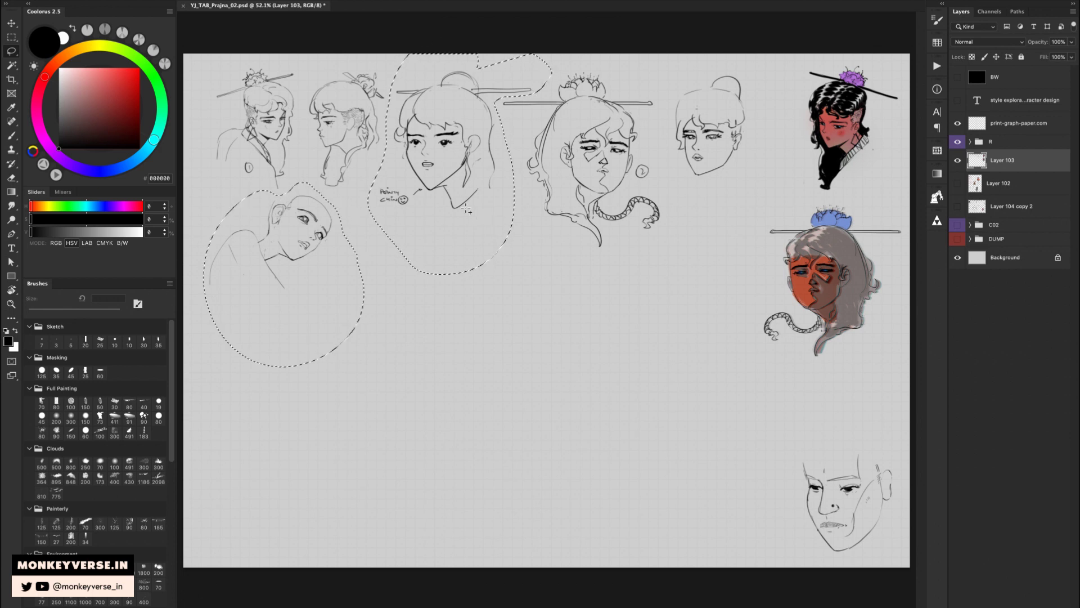
{"action": "key", "text": "super+d"}
Lasso the first head with its circled 1 and duplicate it into the empty area below the bald bust.
{"action": "left_click_drag", "start_coordinate": [305, 95], "coordinate": [302, 165]}
{"action": "mouse_move", "coordinate": [250, 196]}
{"action": "left_mouse_down"}
{"action": "mouse_move", "coordinate": [190, 148]}
{"action": "mouse_move", "coordinate": [236, 53]}
{"action": "left_mouse_up"}
{"action": "key", "text": "v"}
{"action": "mouse_move", "coordinate": [292, 118]}
{"action": "left_mouse_down"}
{"action": "mouse_move", "coordinate": [311, 306]}
{"action": "mouse_move", "coordinate": [382, 420]}
{"action": "mouse_move", "coordinate": [420, 408]}
{"action": "left_mouse_up"}
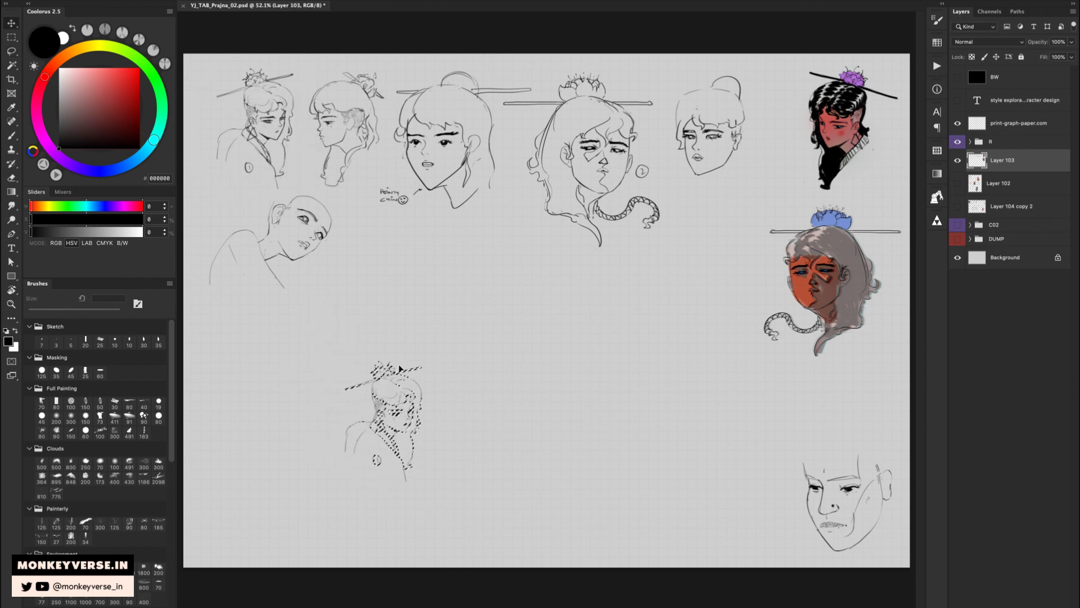
Enlarge the duplicated bust slightly and reposition it in the empty area below the bald bust.
{"action": "key", "text": "ctrl+t"}
{"action": "left_click_drag", "start_coordinate": [392, 357], "coordinate": [393, 328]}
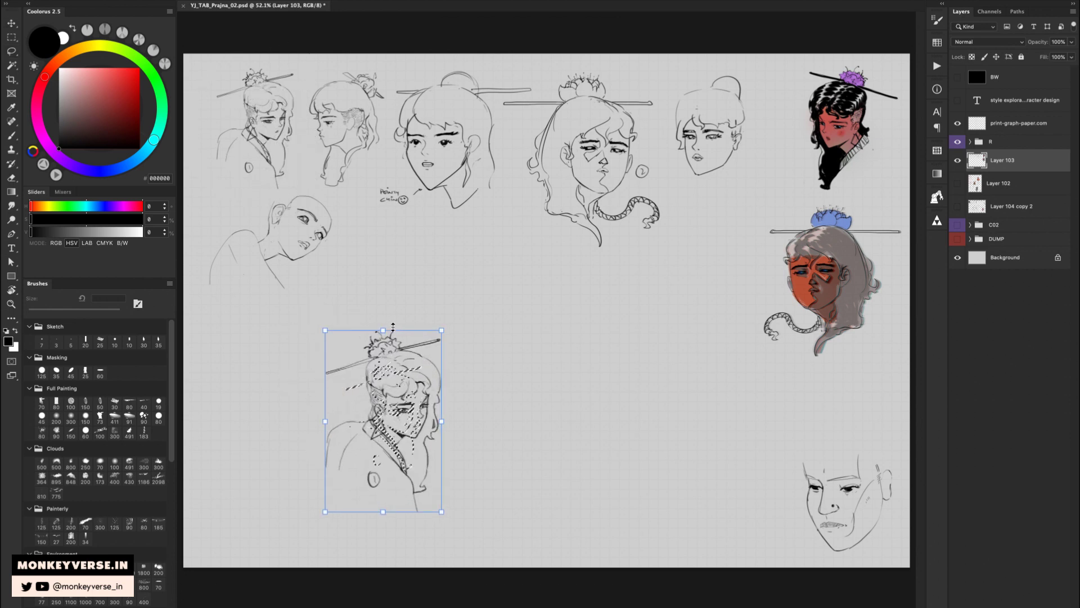
{"action": "left_click_drag", "start_coordinate": [400, 392], "coordinate": [382, 379]}
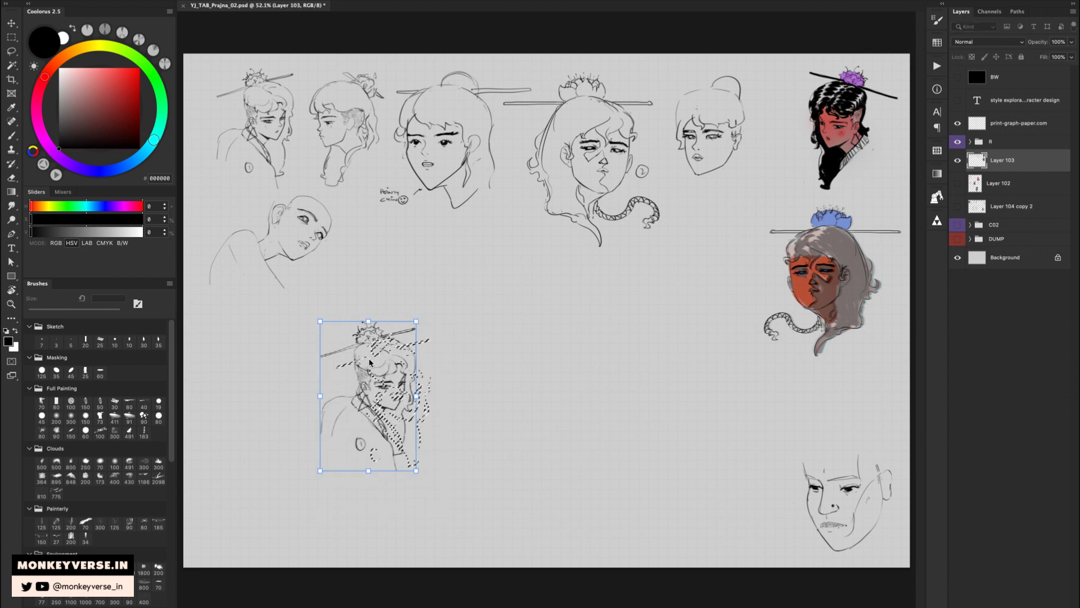
{"action": "key", "text": "Return"}
{"action": "key", "text": "ctrl+d"}
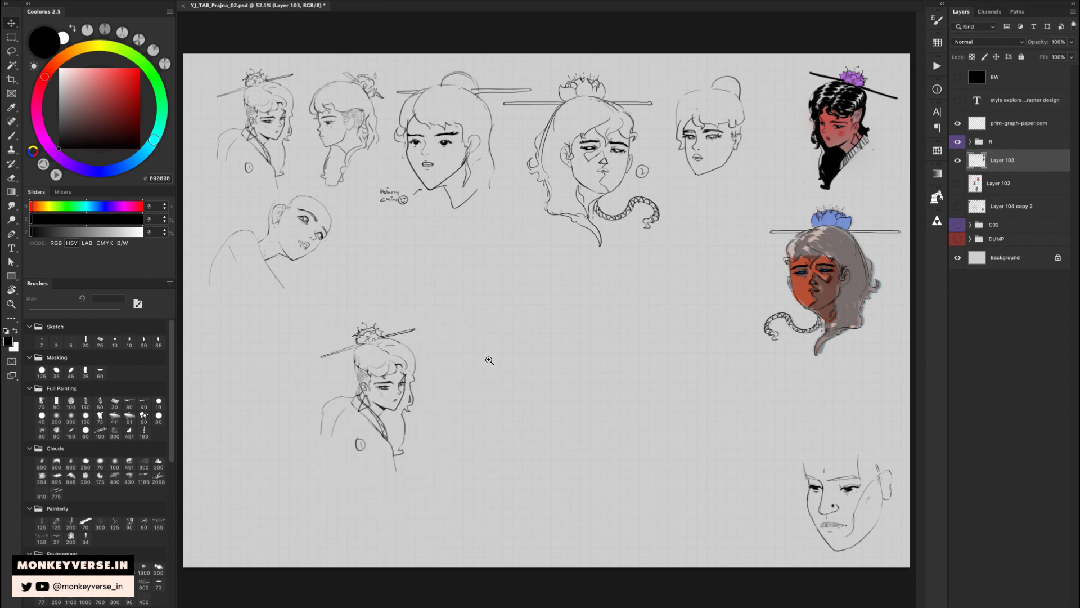
Lasso the duplicated bust, flip it horizontally and shift it slightly up and toward the bald bust.
{"action": "key", "text": "z"}
{"action": "left_click_drag", "start_coordinate": [489, 360], "coordinate": [503, 297]}
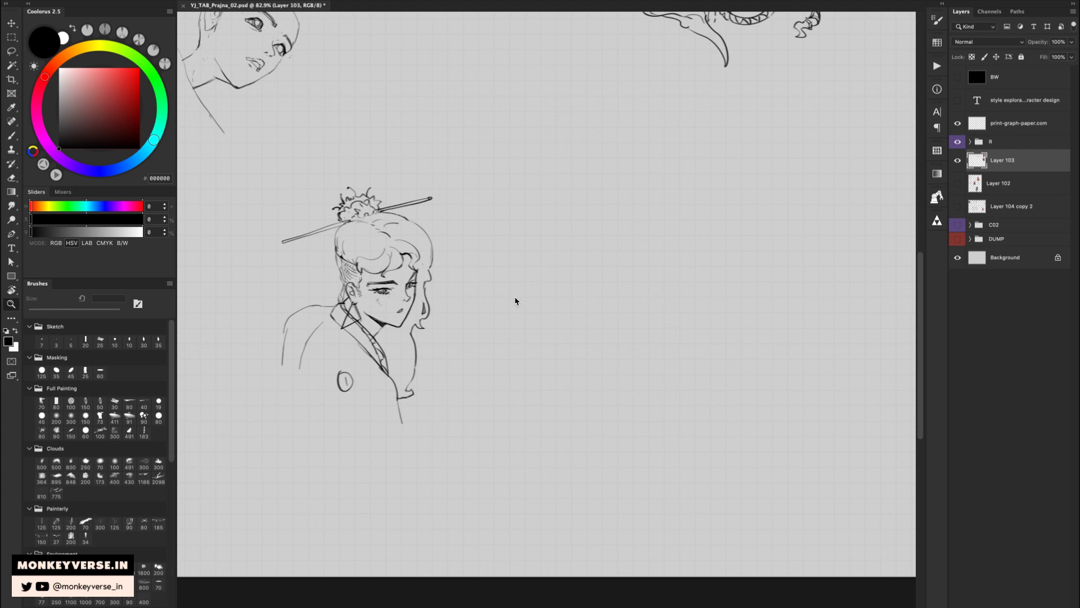
{"action": "left_click_drag", "start_coordinate": [524, 347], "coordinate": [520, 319]}
{"action": "key", "text": "l"}
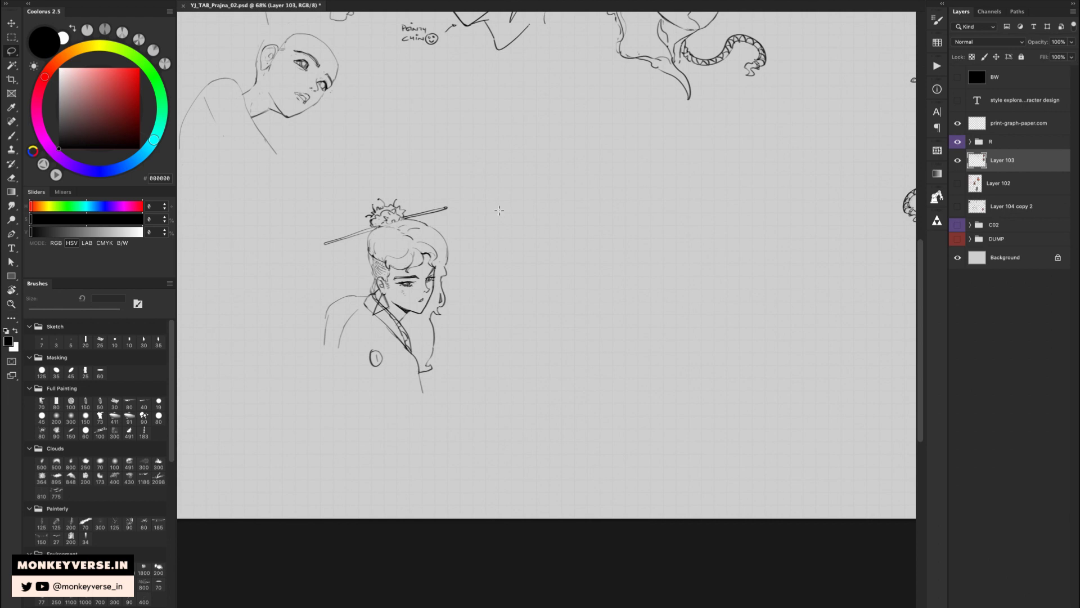
{"action": "mouse_move", "coordinate": [491, 182]}
{"action": "left_mouse_down"}
{"action": "mouse_move", "coordinate": [297, 419]}
{"action": "mouse_move", "coordinate": [493, 185]}
{"action": "left_mouse_up"}
{"action": "key", "text": "super+shift+h"}
{"action": "key", "text": "v"}
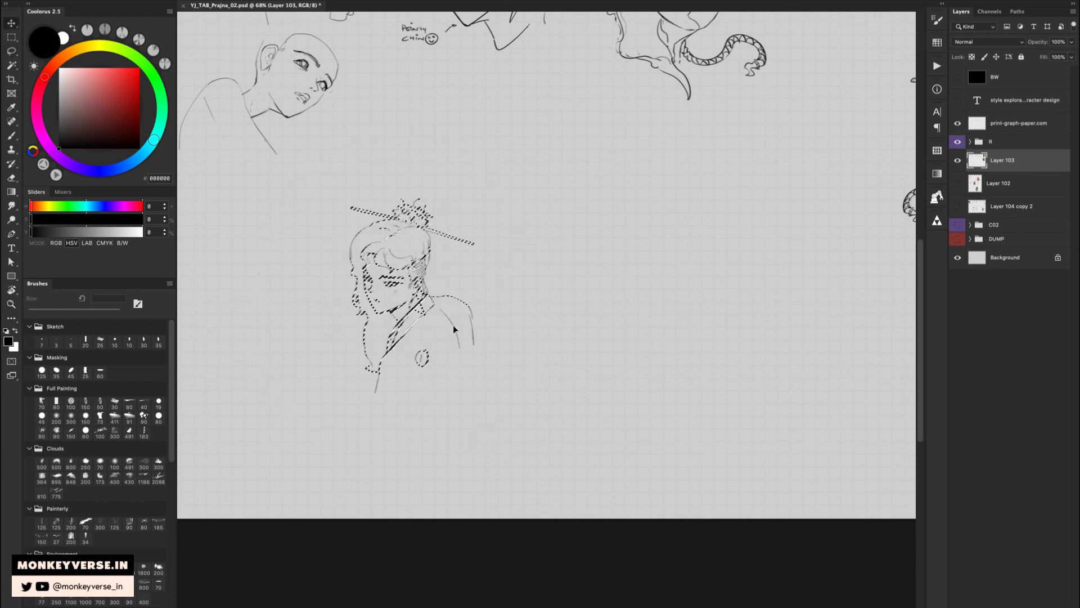
{"action": "mouse_move", "coordinate": [450, 325]}
{"action": "left_mouse_down"}
{"action": "mouse_move", "coordinate": [386, 307]}
{"action": "mouse_move", "coordinate": [416, 295]}
{"action": "left_mouse_up"}
{"action": "key", "text": "ctrl+d"}
Draw a short, nearly horizontal guide stroke in the empty space beside the flipped bust.
{"action": "key", "text": "e"}
{"action": "left_click_drag", "start_coordinate": [503, 334], "coordinate": [510, 334]}
{"action": "key", "text": "b"}
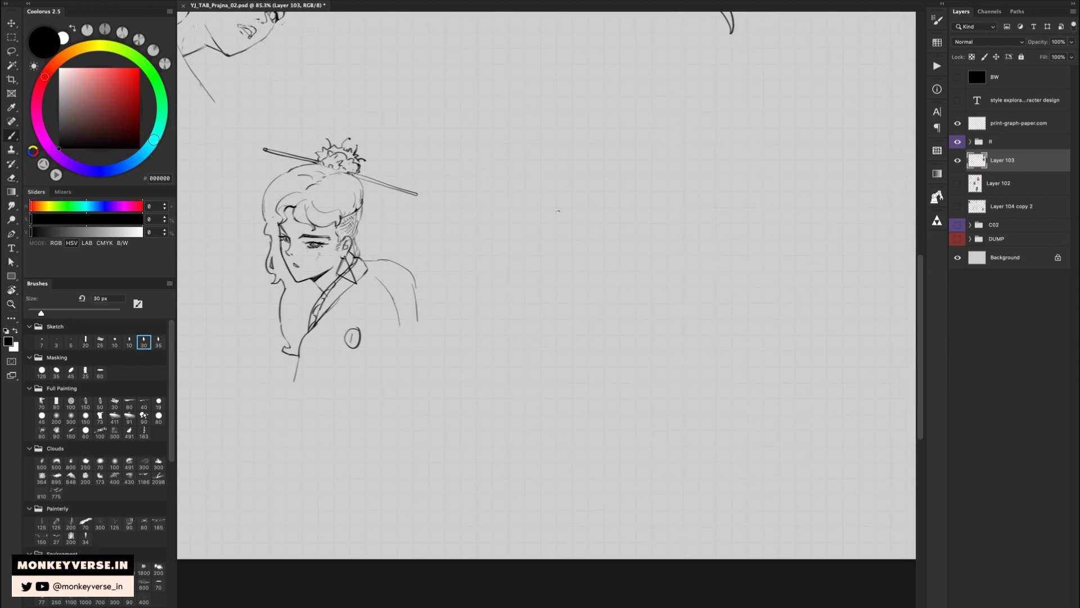
{"action": "left_click_drag", "start_coordinate": [557, 216], "coordinate": [617, 219]}
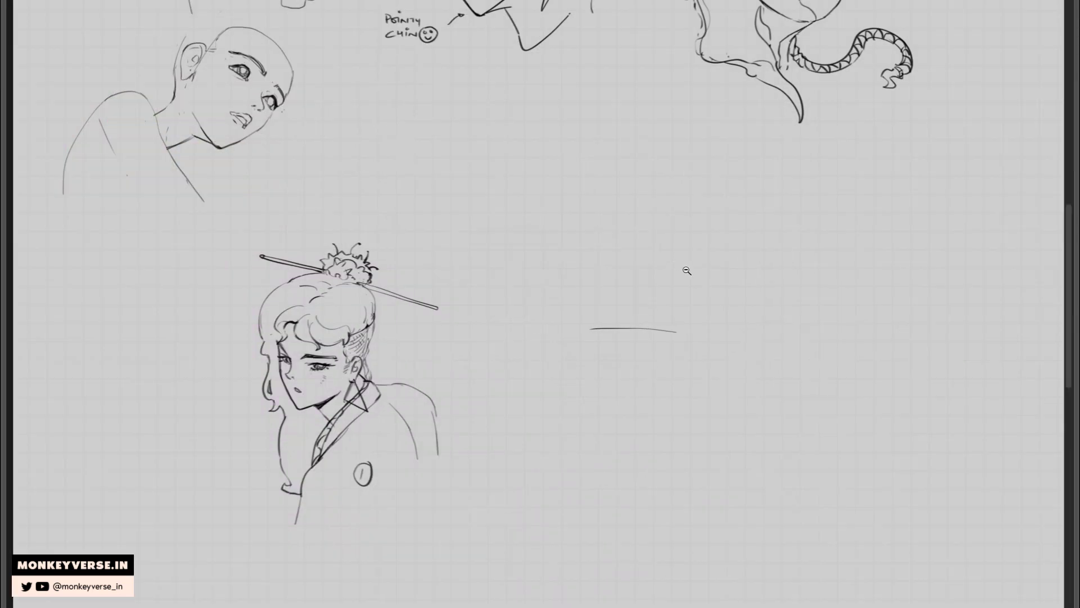
Handwrite the word BREAK inside a rectangular frame above the short guide stroke.
{"action": "mouse_move", "coordinate": [665, 296]}
{"action": "left_mouse_down"}
{"action": "mouse_move", "coordinate": [692, 264]}
{"action": "mouse_move", "coordinate": [652, 236]}
{"action": "mouse_move", "coordinate": [590, 236]}
{"action": "left_mouse_up"}
{"action": "left_click_drag", "start_coordinate": [585, 224], "coordinate": [589, 237]}
{"action": "left_click_drag", "start_coordinate": [601, 220], "coordinate": [603, 230]}
{"action": "left_click_drag", "start_coordinate": [600, 219], "coordinate": [611, 228]}
{"action": "left_click_drag", "start_coordinate": [616, 217], "coordinate": [620, 225]}
{"action": "left_click_drag", "start_coordinate": [613, 222], "coordinate": [619, 220]}
{"action": "mouse_move", "coordinate": [623, 223]}
{"action": "left_mouse_down"}
{"action": "mouse_move", "coordinate": [637, 220]}
{"action": "mouse_move", "coordinate": [634, 233]}
{"action": "mouse_move", "coordinate": [666, 206]}
{"action": "mouse_move", "coordinate": [568, 219]}
{"action": "mouse_move", "coordinate": [579, 248]}
{"action": "left_mouse_up"}
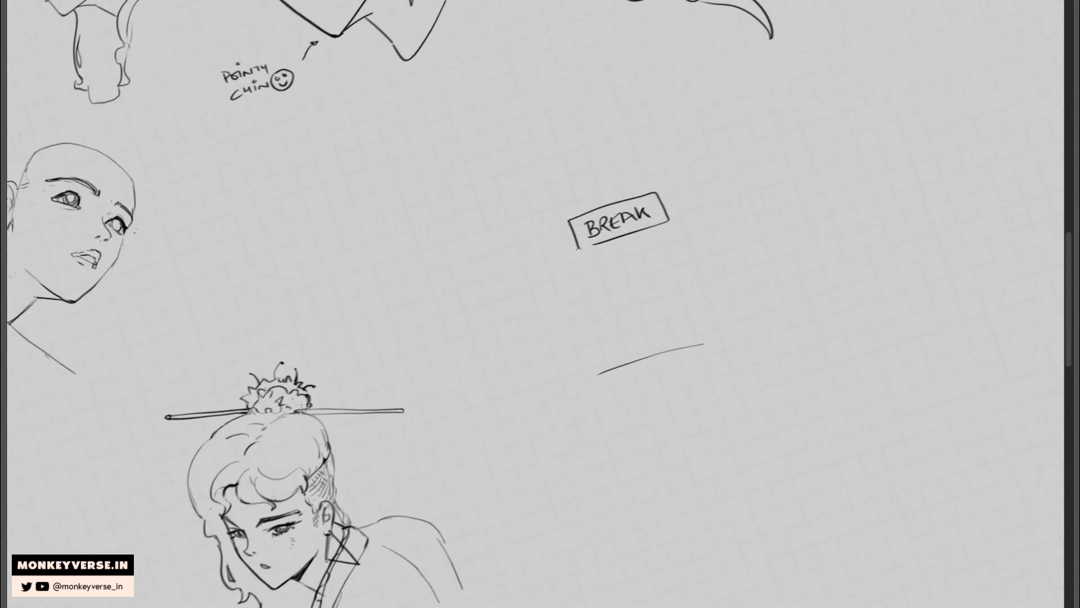
Show the interface and the "style exploration & character design" title layer over the sheet, and save the document.
{"action": "key", "text": "Escape"}
{"action": "left_click_drag", "start_coordinate": [651, 190], "coordinate": [614, 213]}
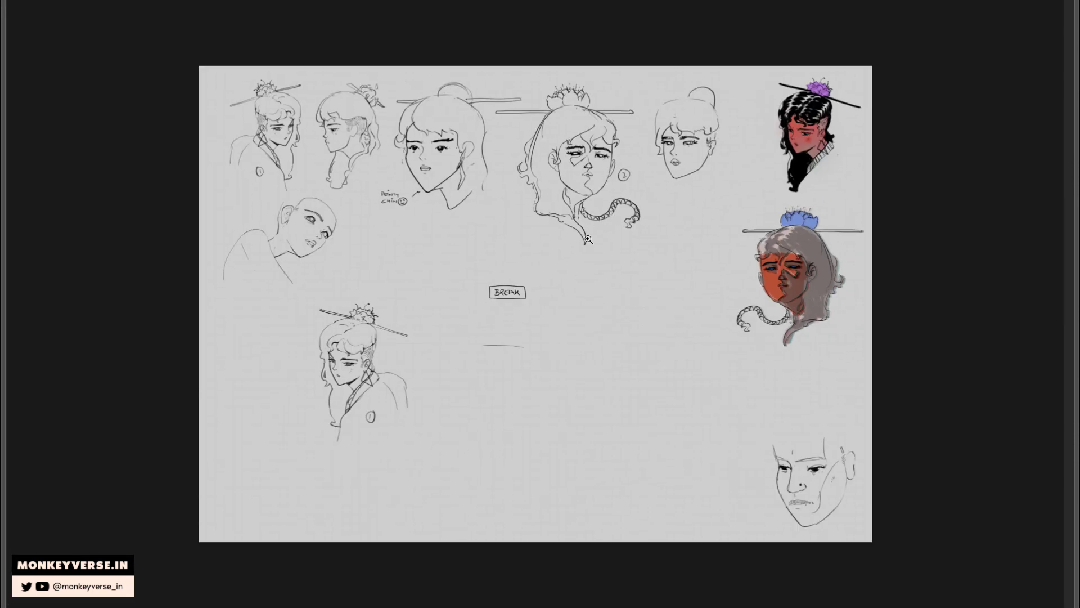
{"action": "key", "text": "Tab"}
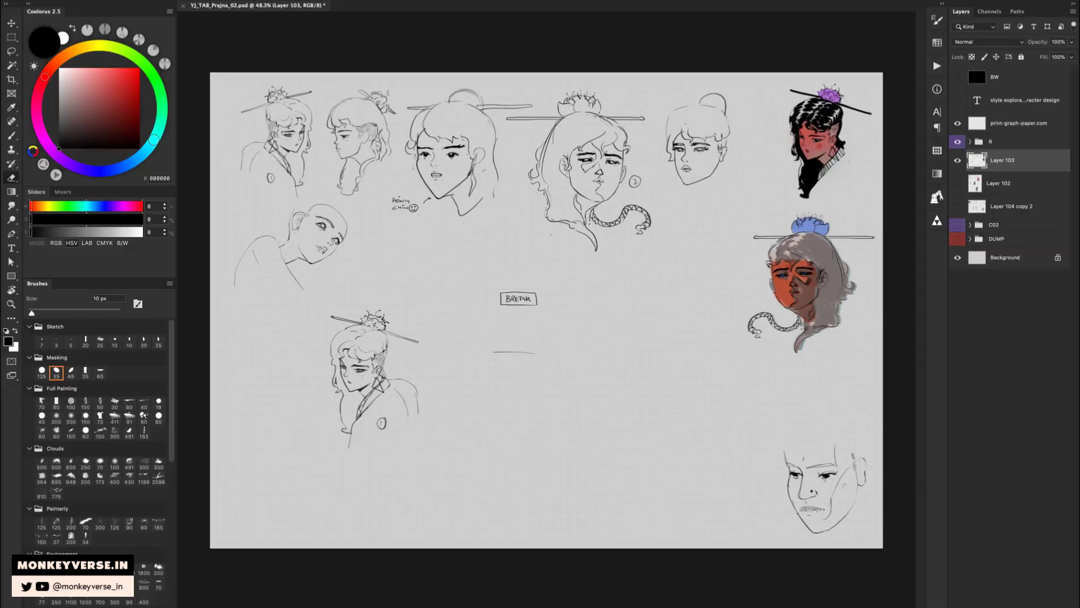
{"action": "left_click", "coordinate": [958, 101]}
{"action": "key", "text": "z"}
{"action": "left_click_drag", "start_coordinate": [582, 275], "coordinate": [575, 272]}
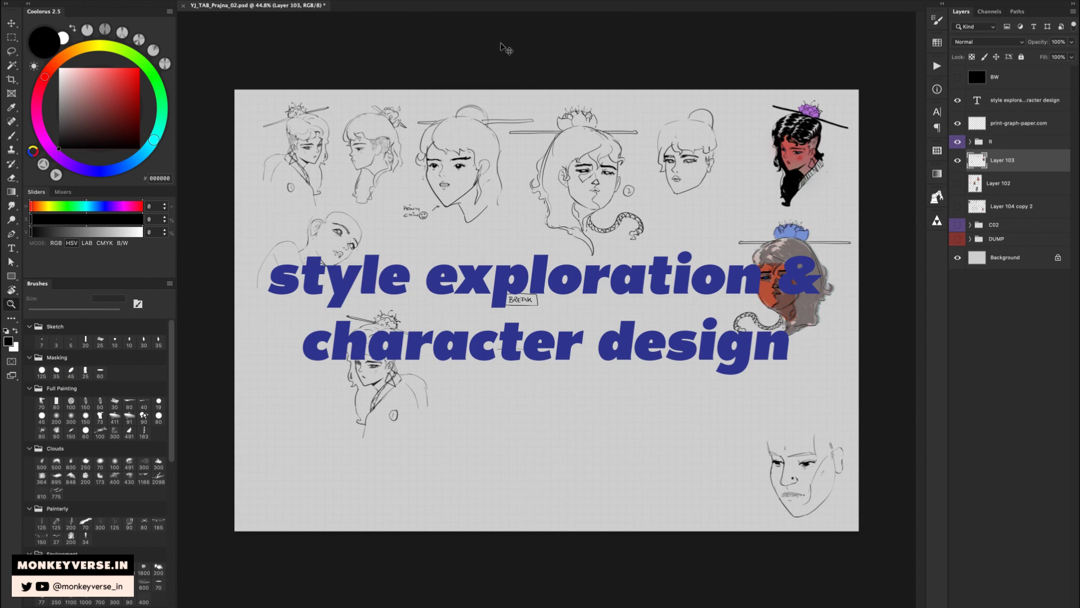
{"action": "key", "text": "ctrl+s"}
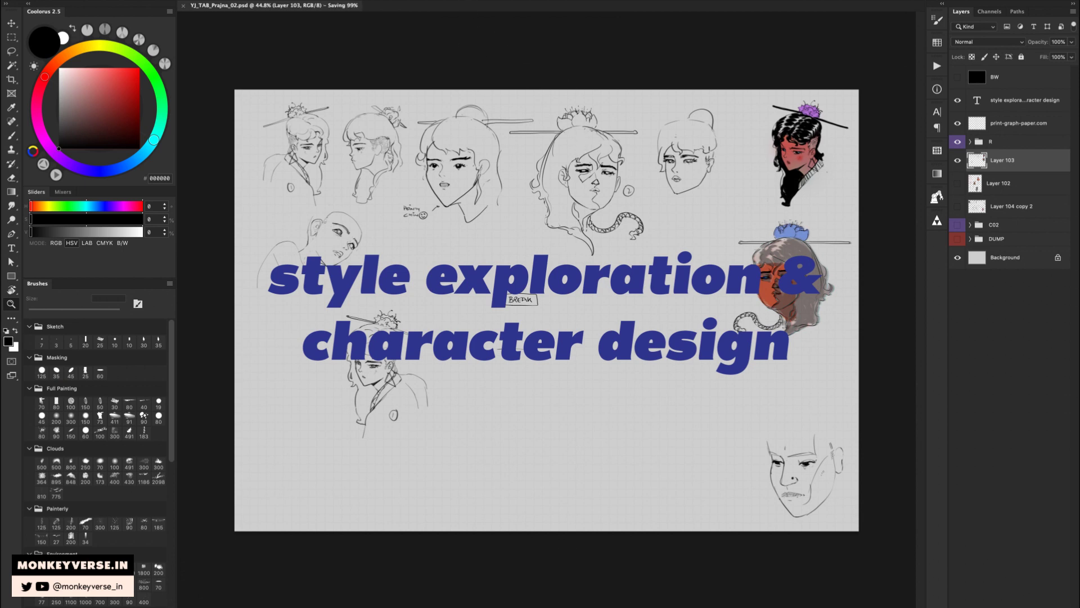